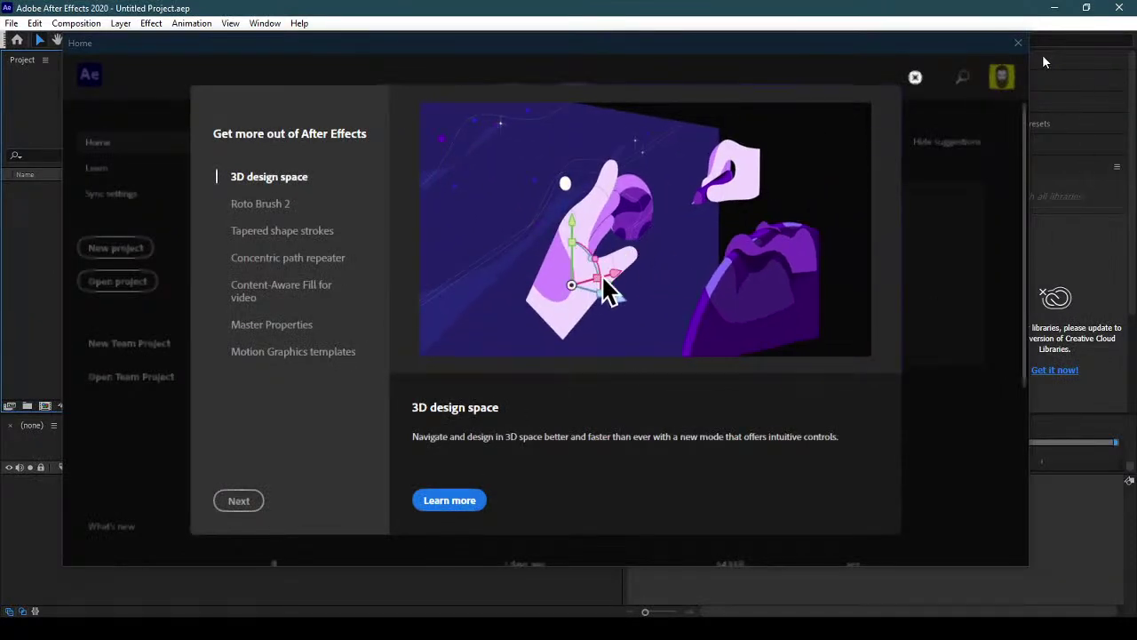
- Close the Home welcome screen to reveal the empty untitled project
left_click(1018, 43)
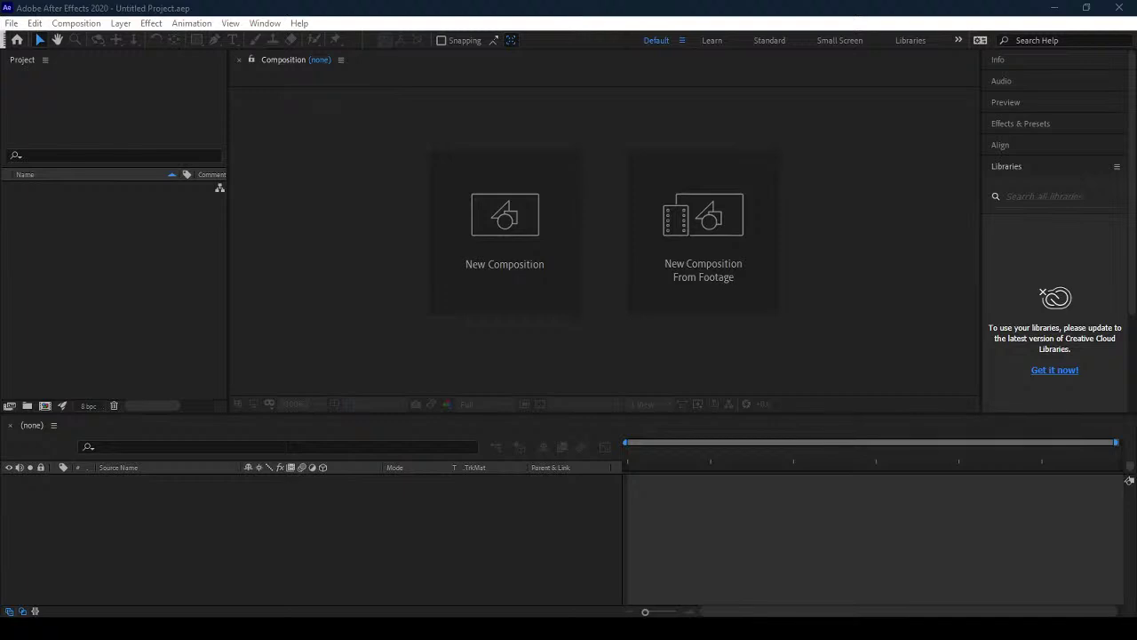
- Import the blue-screen mp4 and blue_screen_boy_room.jpeg into the Project panel, then select the mp4
left_click_drag(88, 319, 96, 291)
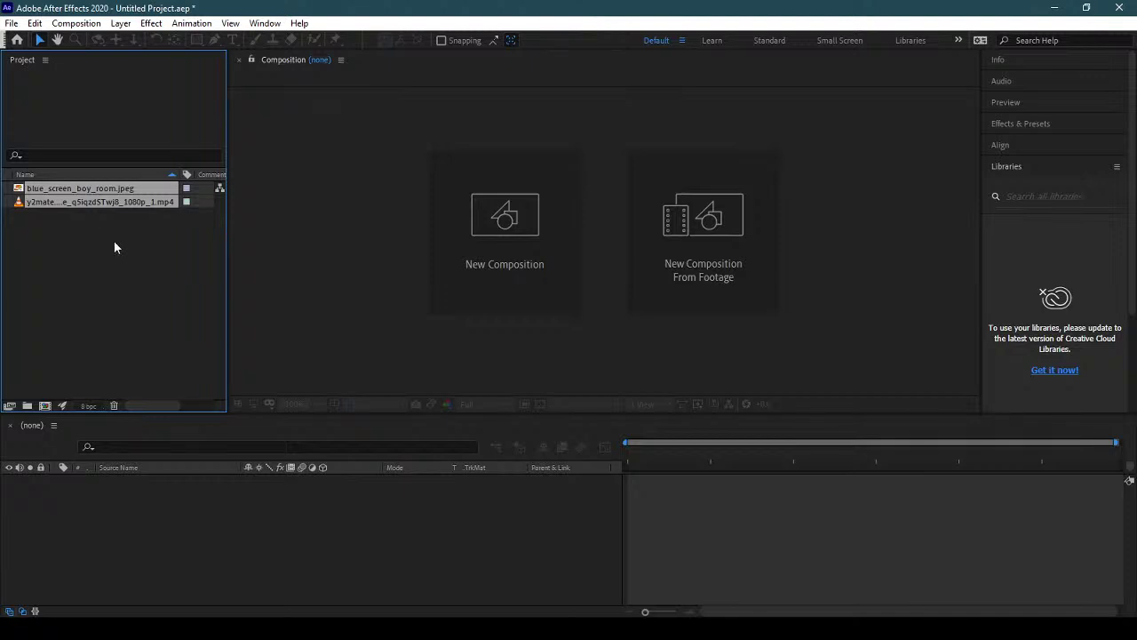
left_click(89, 222)
left_click(76, 194)
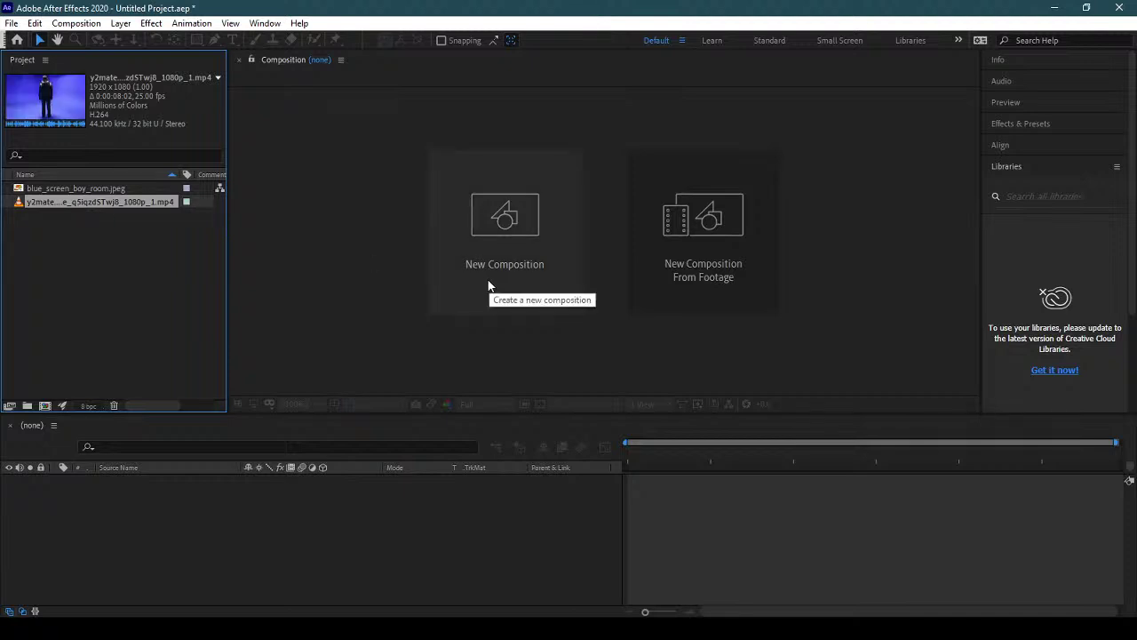
- Create a composition from the blue-screen mp4, stop the preview, and return to 0:00:00:00
left_click_drag(86, 204, 49, 411)
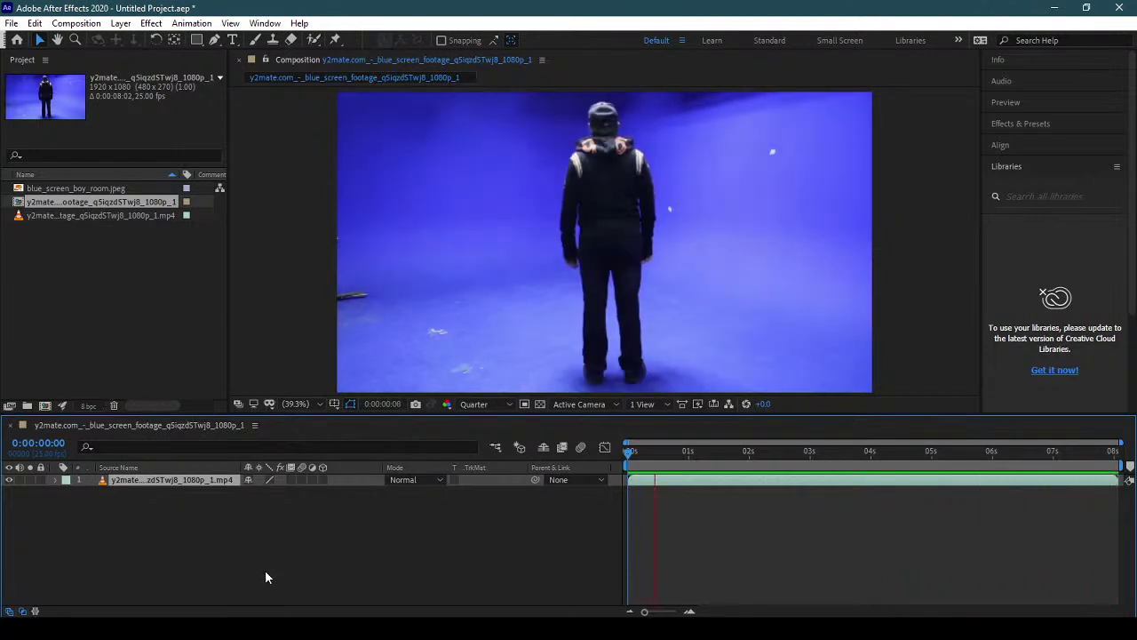
key("space")
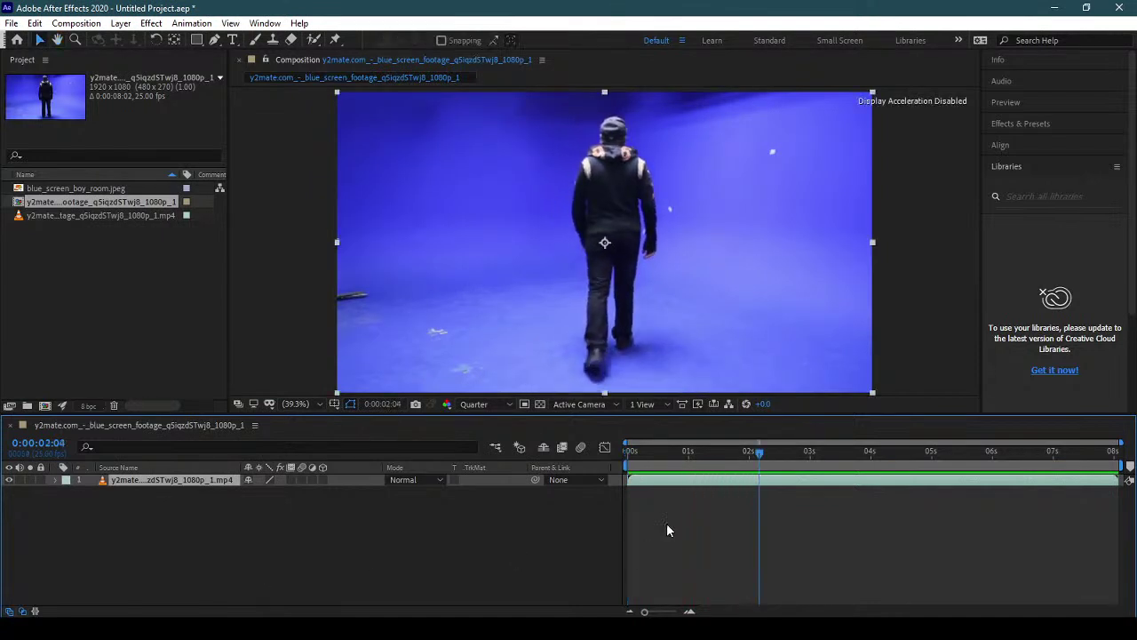
left_click_drag(653, 446, 606, 452)
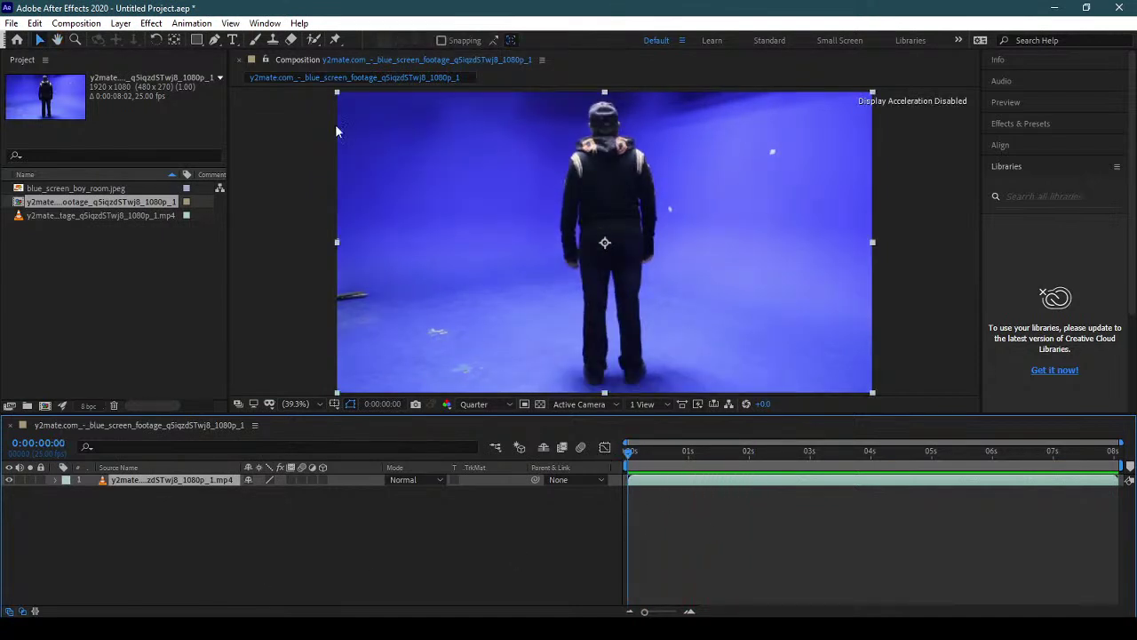
- On the clip's last frame, draw a closed Pen-tool polygon mask around the actor
key("g")
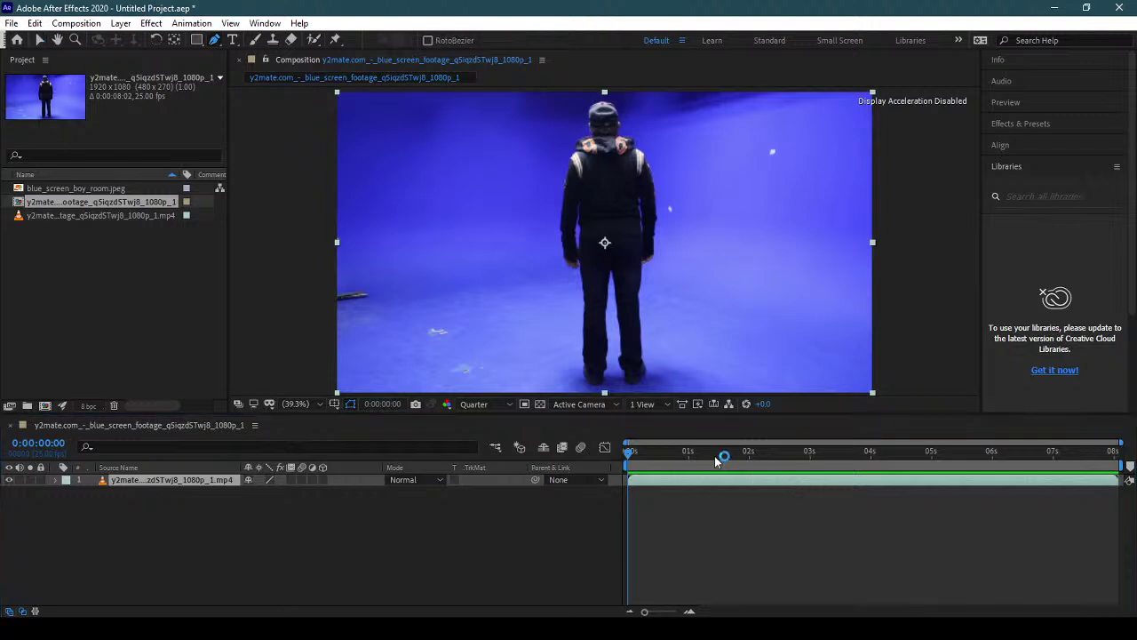
left_click_drag(714, 453, 1116, 451)
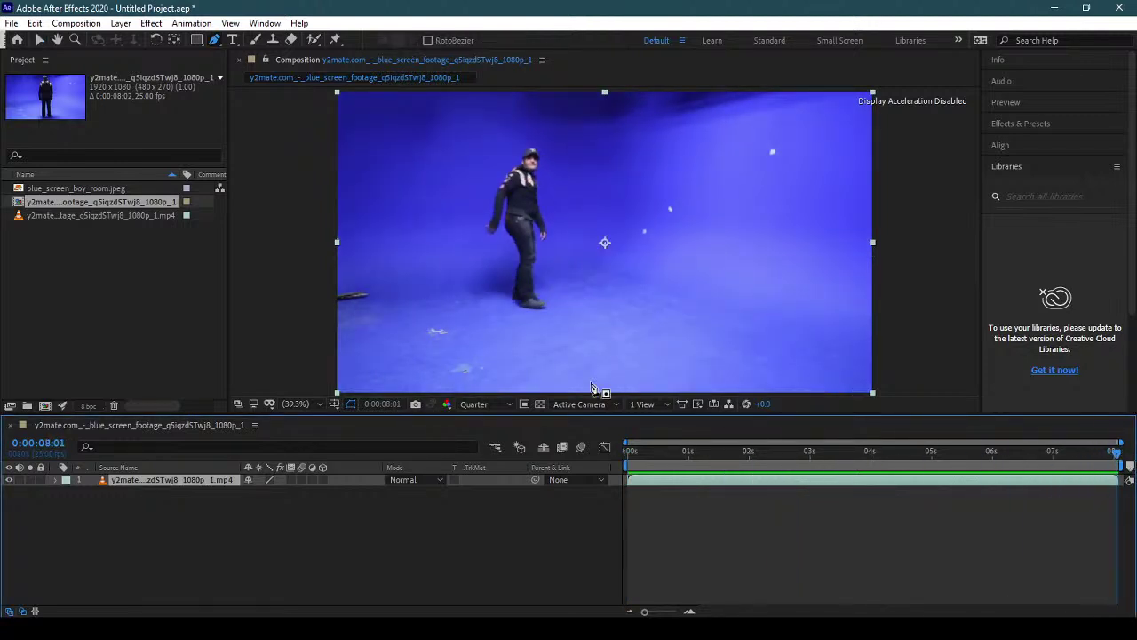
left_click(524, 132)
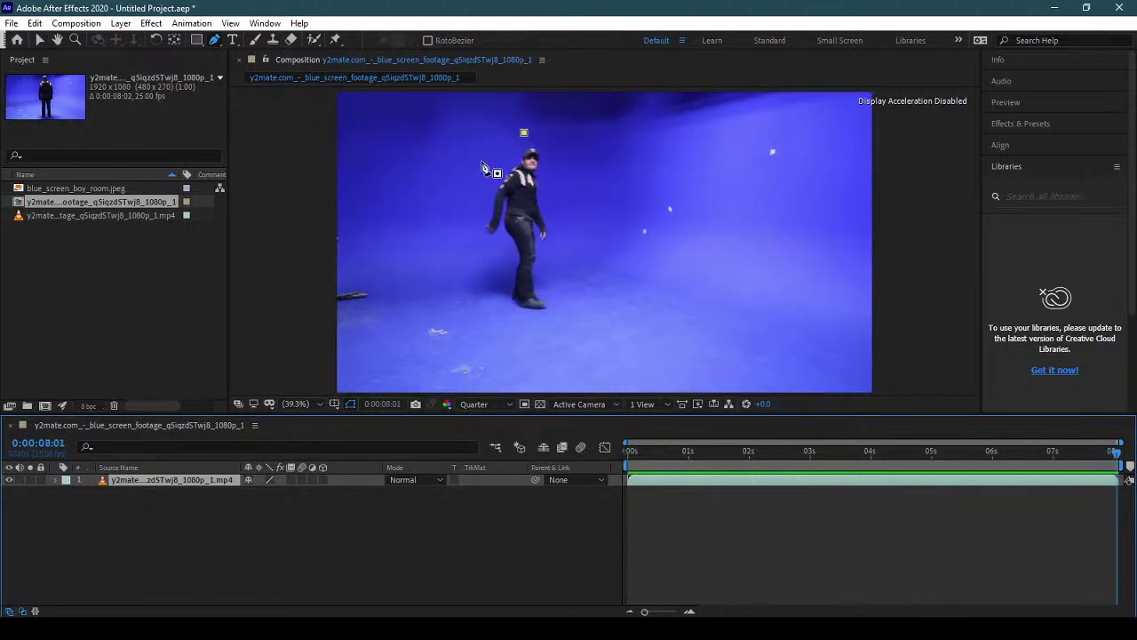
left_click(484, 171)
left_click(472, 226)
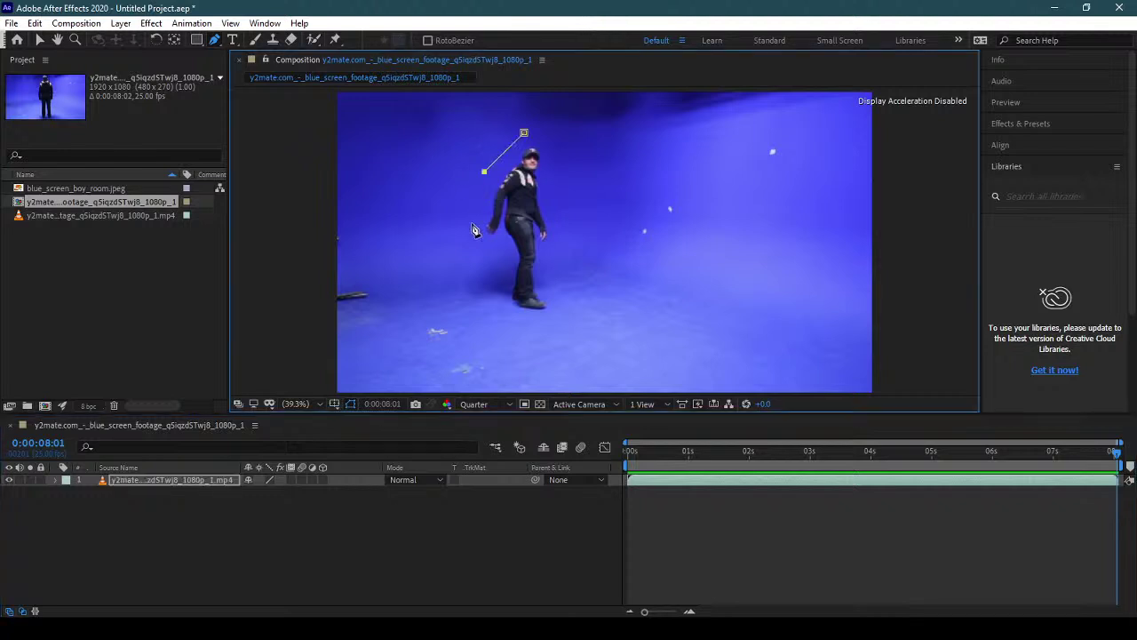
left_click(465, 295)
left_click(465, 333)
left_click(602, 283)
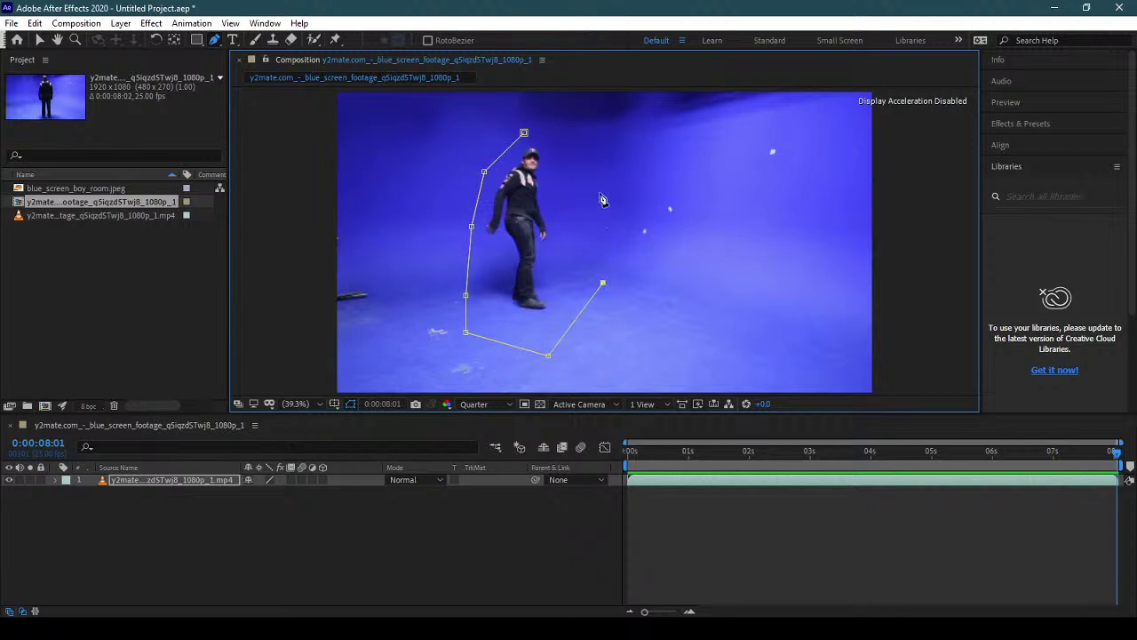
left_click(596, 164)
left_click(524, 133)
- Set Mask 1's mode to None and select its Mask Path property
left_click(208, 479)
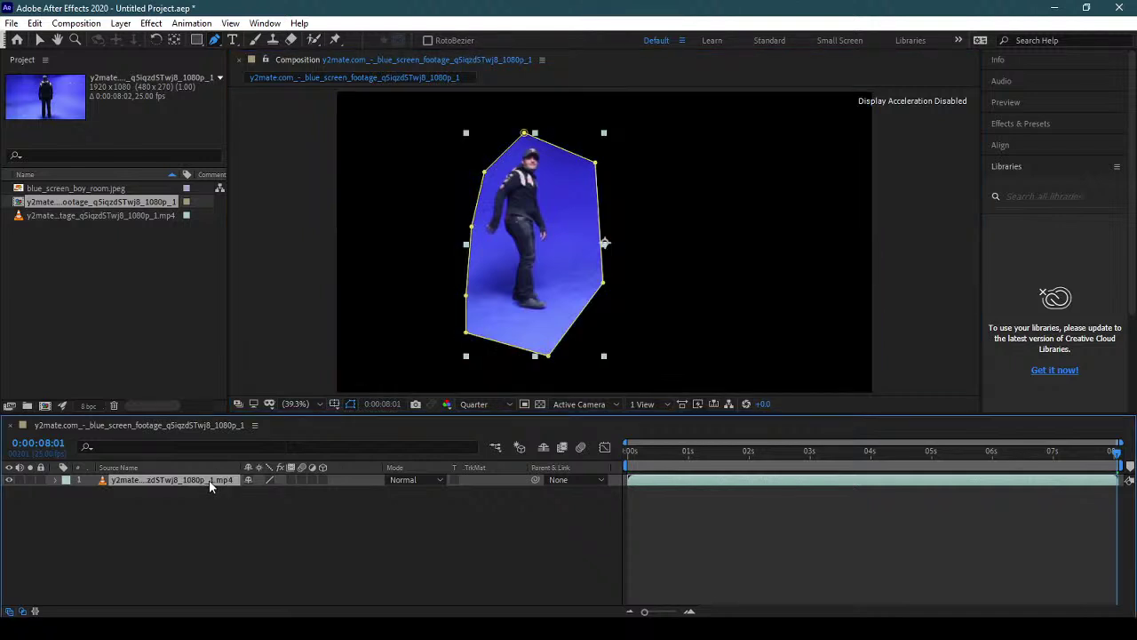
key("m")
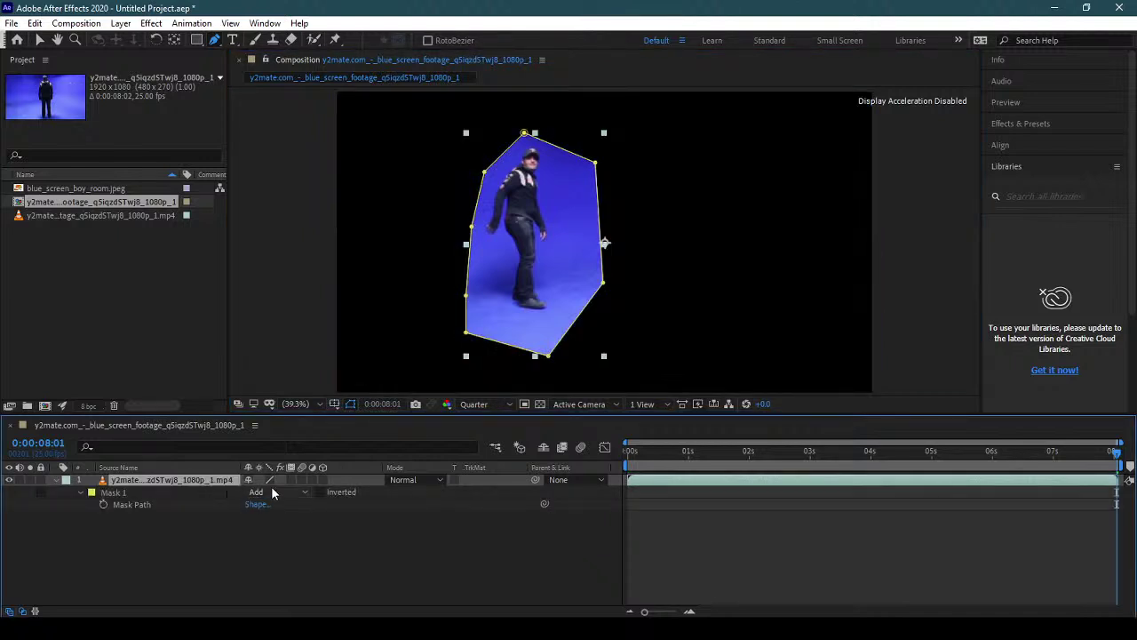
left_click(271, 489)
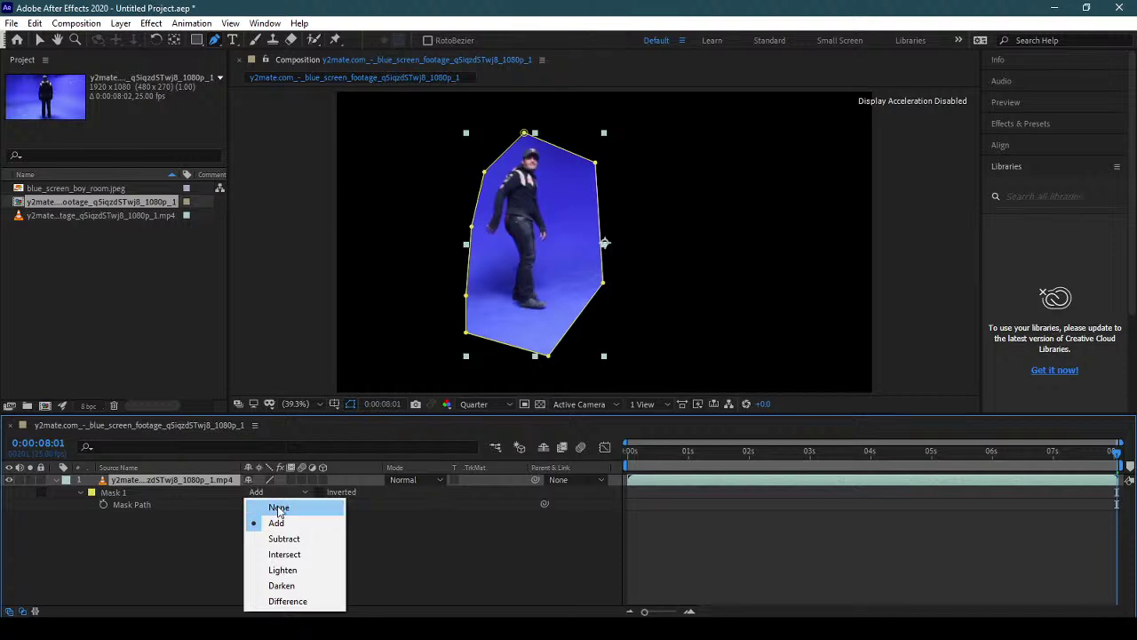
left_click(278, 509)
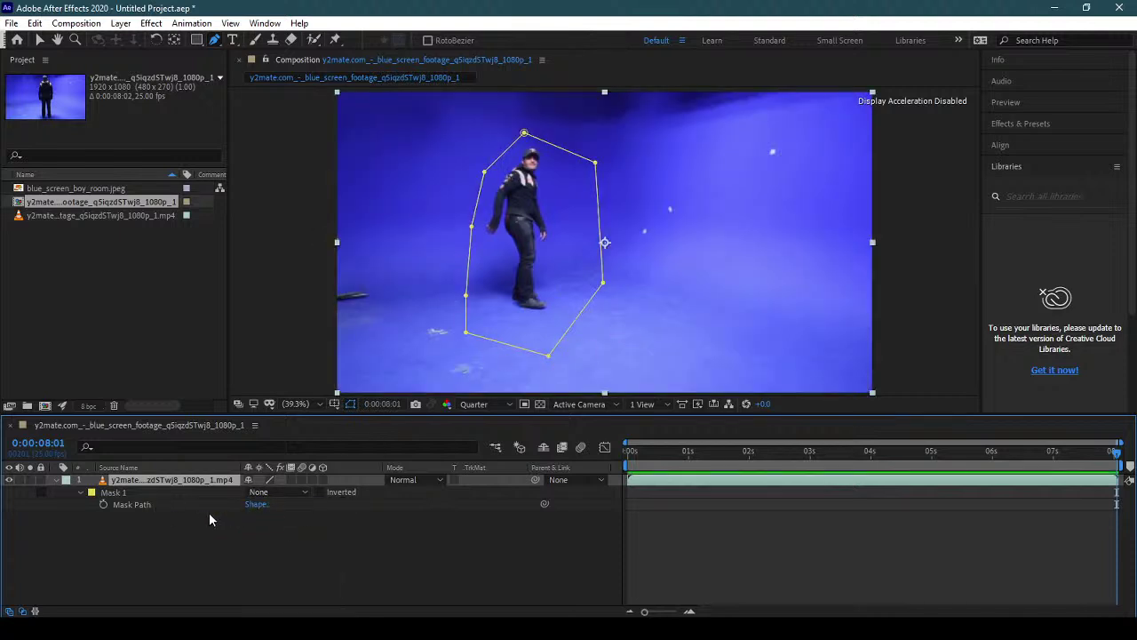
left_click(159, 505)
- Enable Mask Path keyframing at an earlier frame, undoing an accidental extra mask and shift
left_click(104, 504)
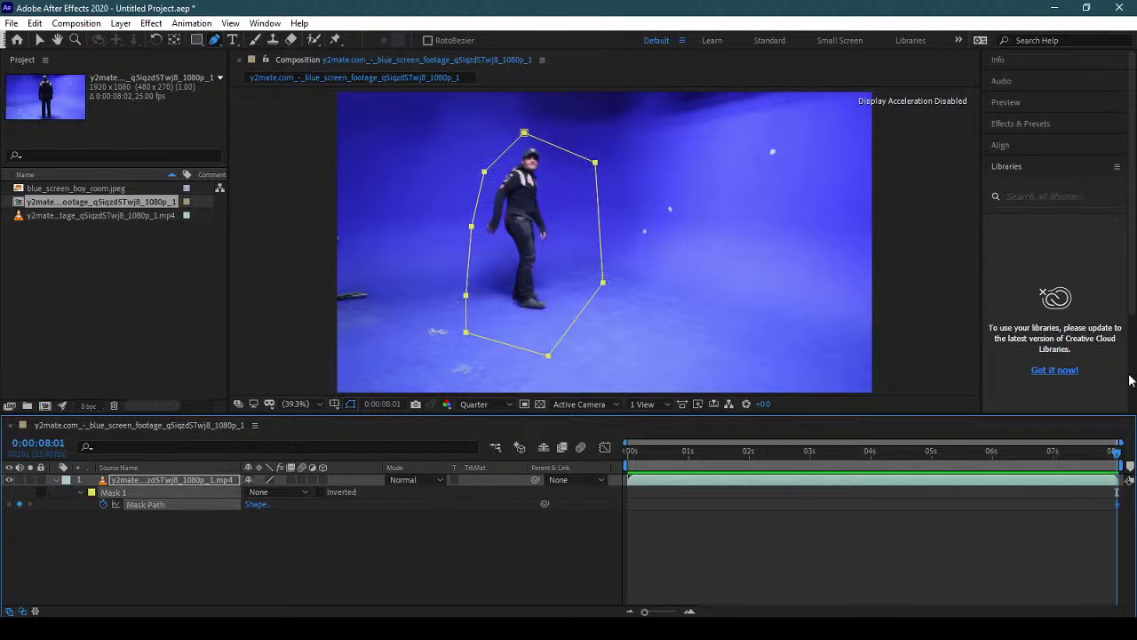
left_click_drag(1117, 455, 1045, 469)
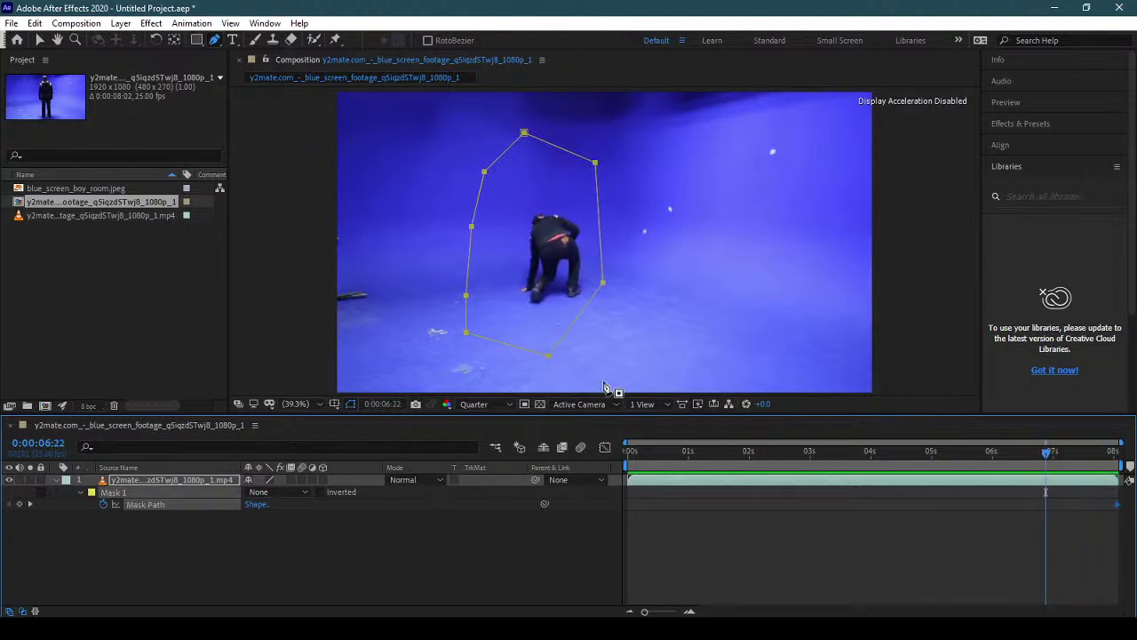
left_click(467, 333)
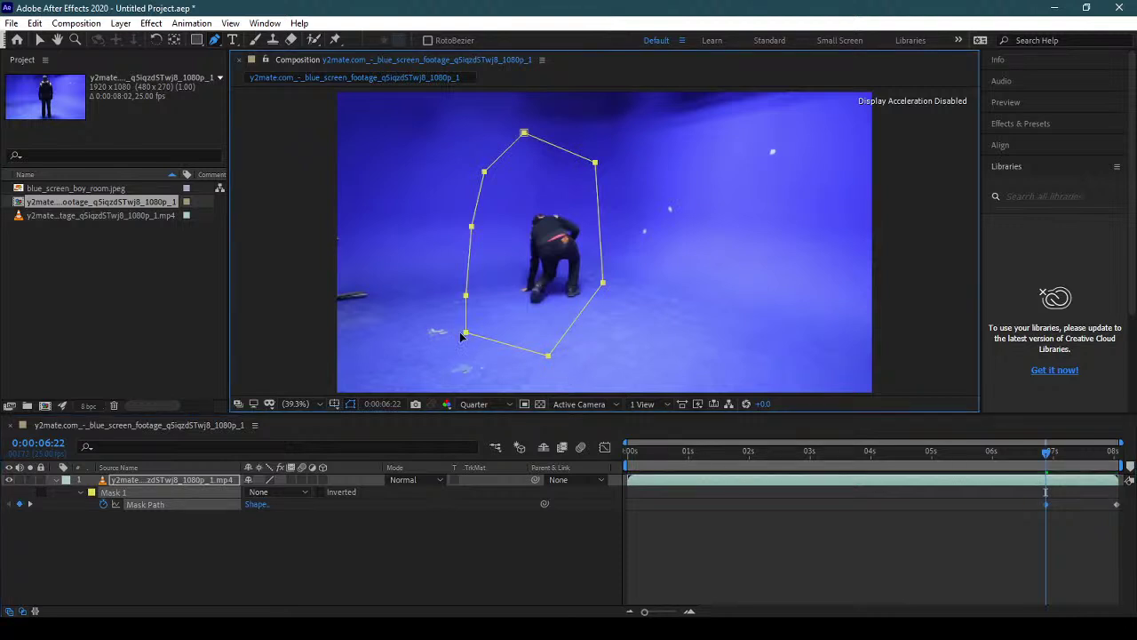
left_click(298, 317)
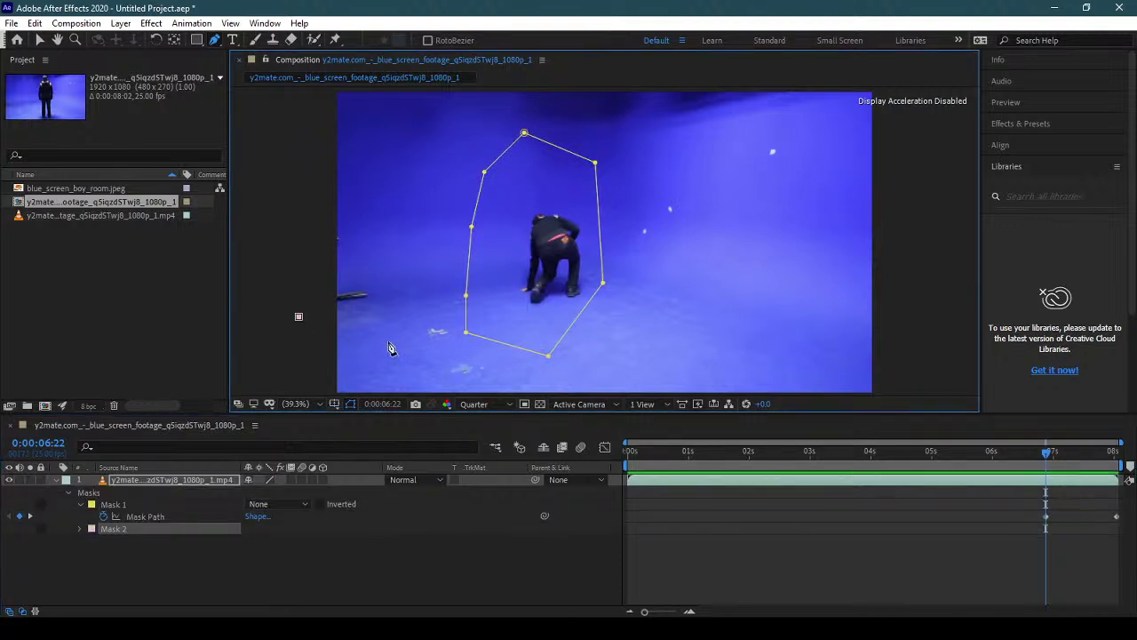
key("ctrl+z")
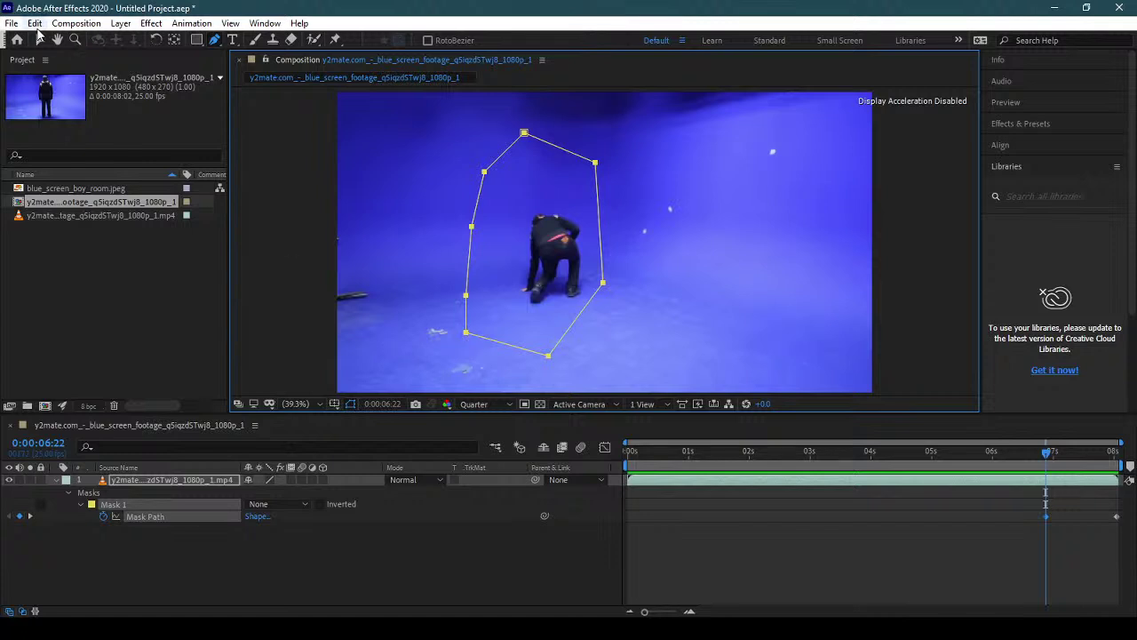
left_click(36, 41)
left_click_drag(464, 335, 468, 335)
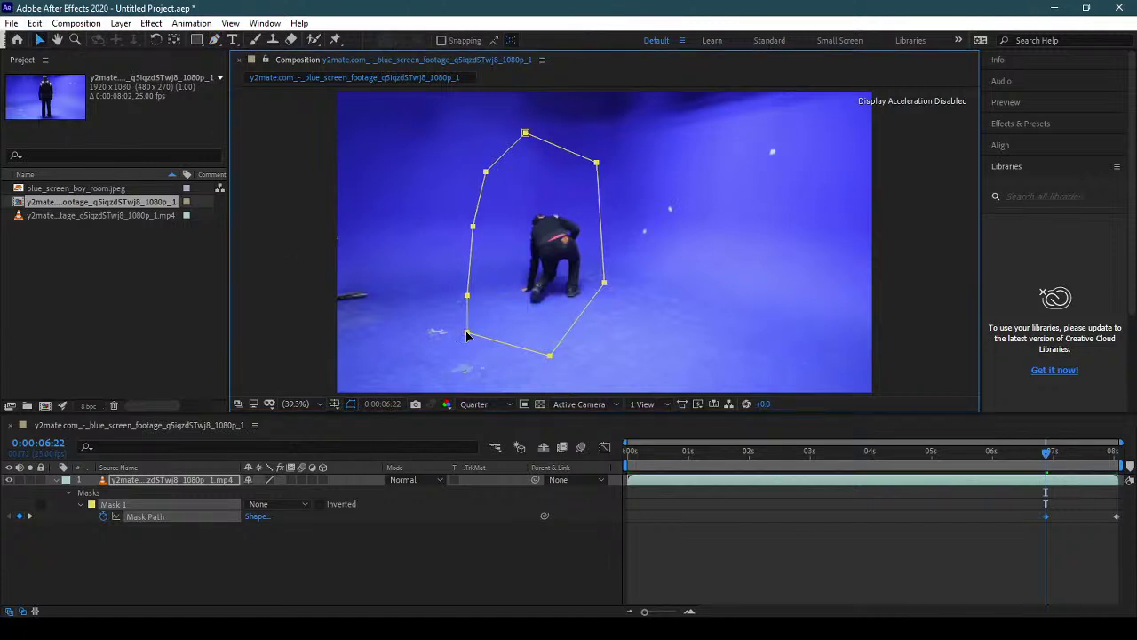
key("ctrl+z")
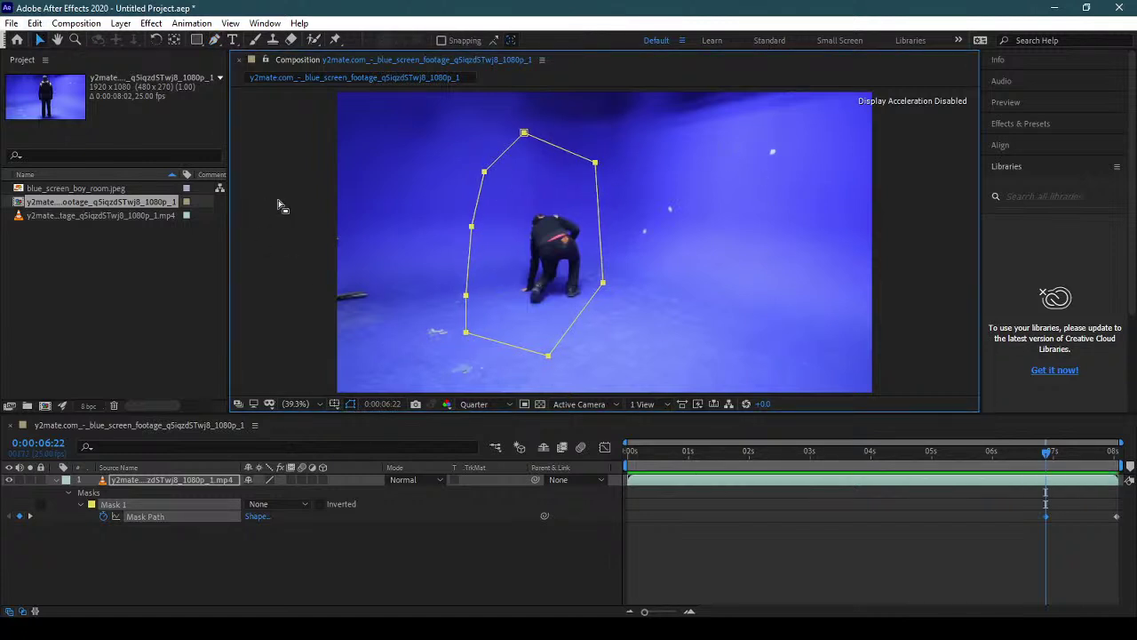
left_click(374, 272)
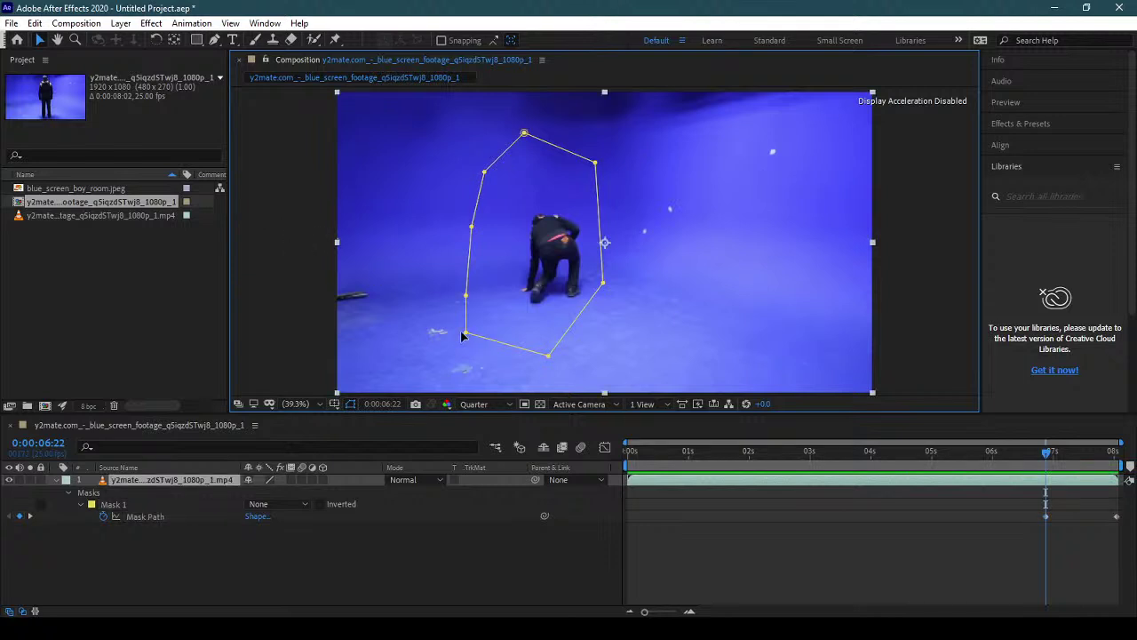
- Pull the mask's left, bottom and top points in around the crouching man
left_click_drag(464, 335, 522, 309)
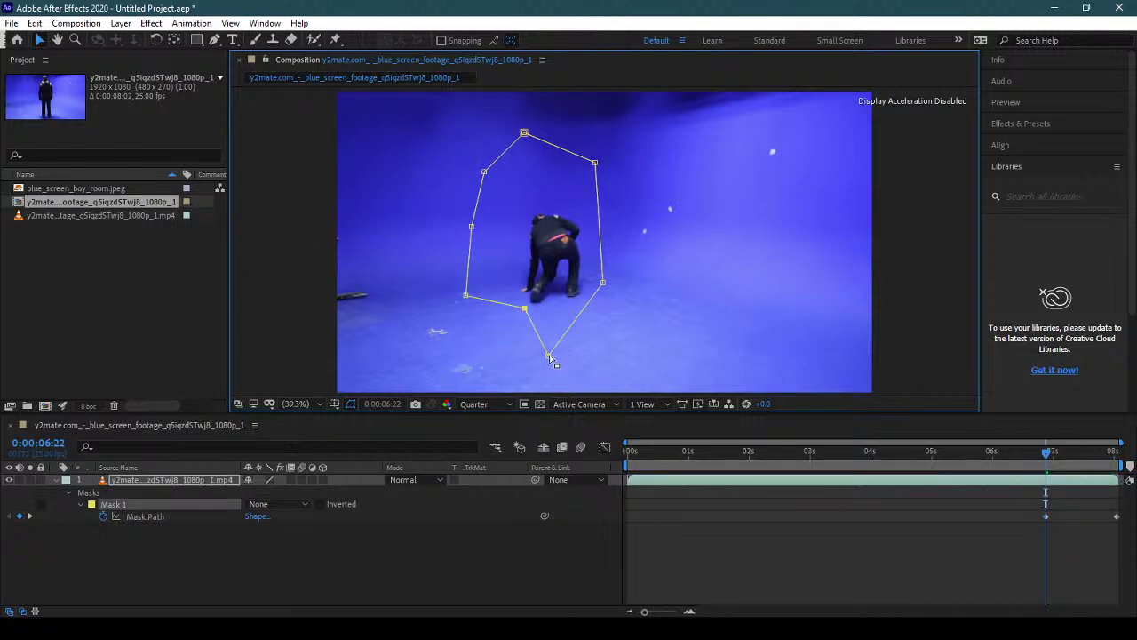
left_click_drag(548, 354, 556, 313)
left_click_drag(466, 295, 504, 287)
left_click_drag(472, 227, 511, 221)
left_click_drag(485, 172, 534, 184)
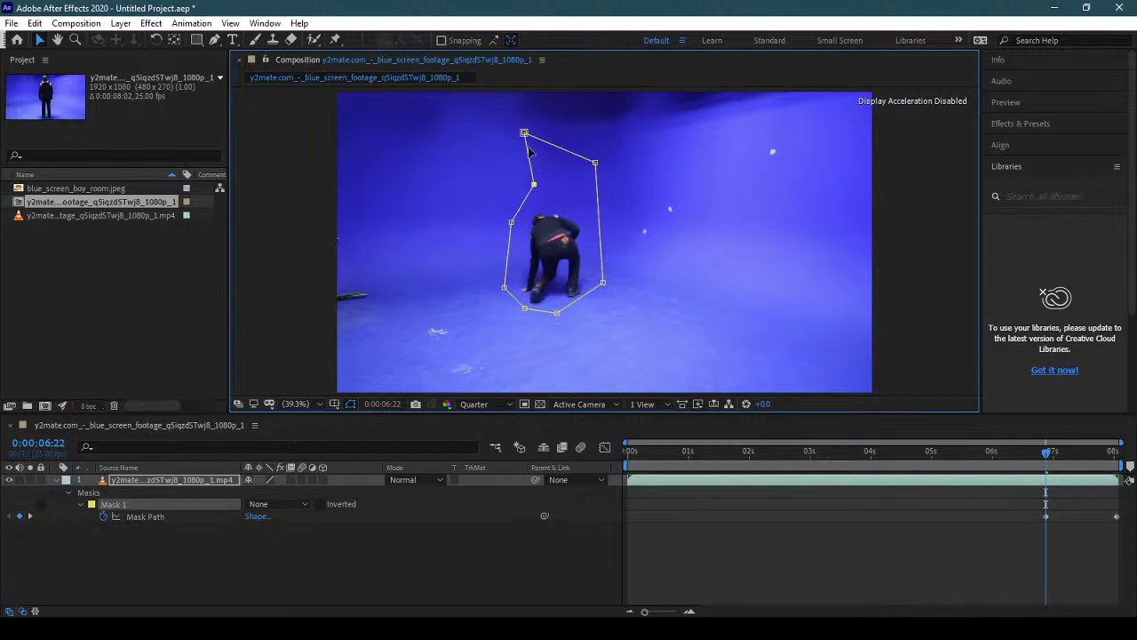
left_click_drag(524, 132, 589, 207)
- Refit the mask around the man at 0:00:05:08, adjusting head, shoulder, leg and left-edge points
left_click_drag(1048, 457, 1084, 469)
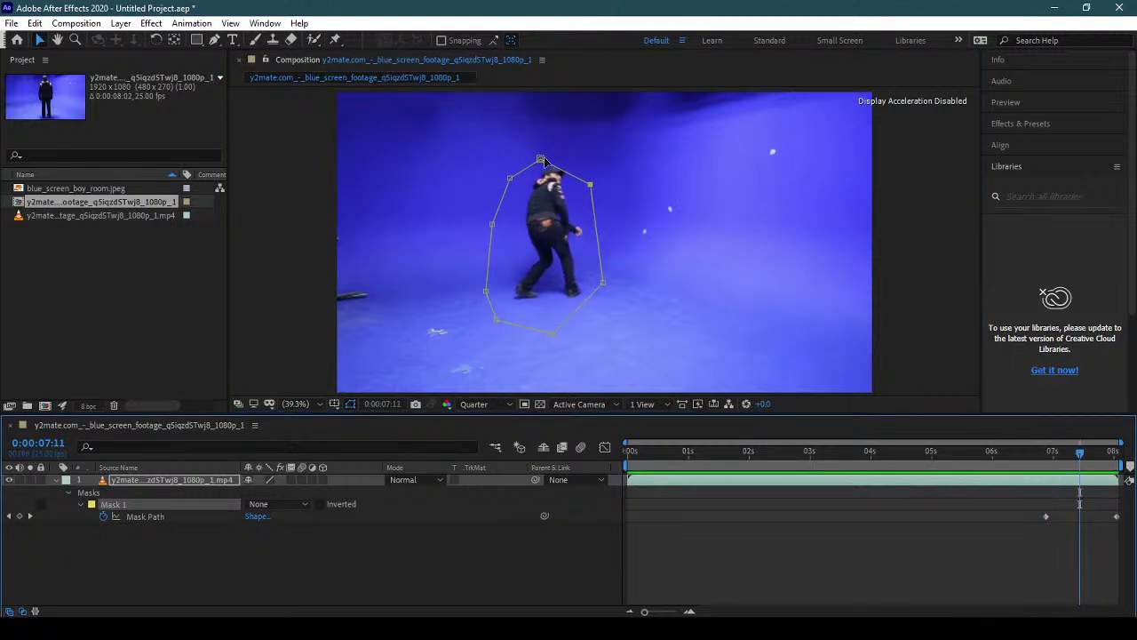
left_click_drag(540, 165, 553, 157)
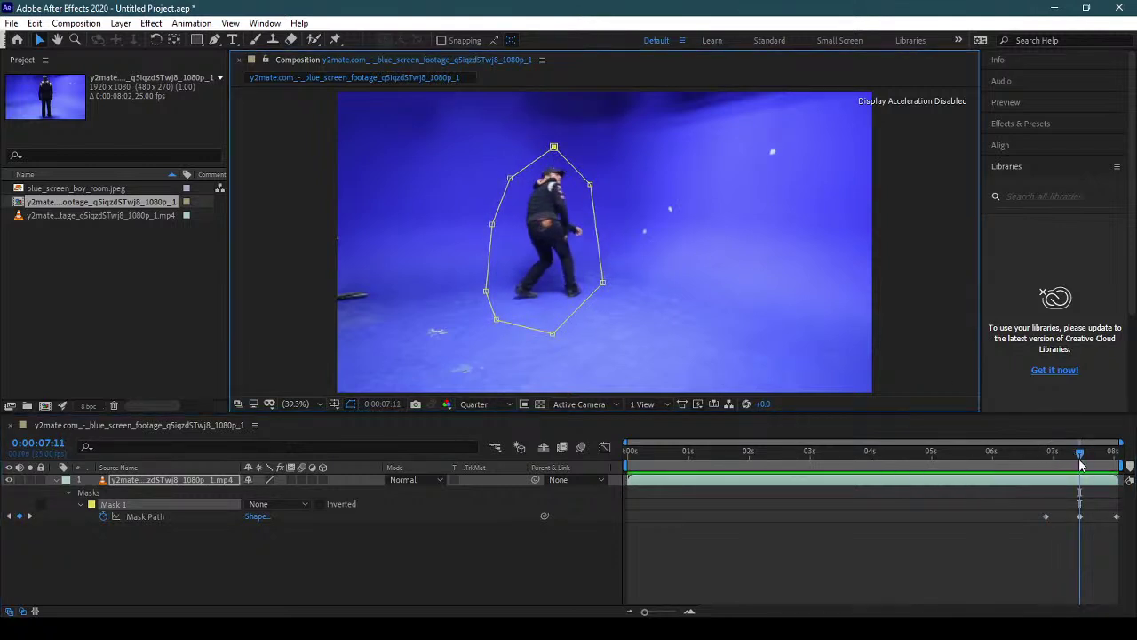
left_click_drag(1082, 461, 950, 493)
left_click_drag(601, 286, 631, 308)
left_click_drag(584, 202, 571, 172)
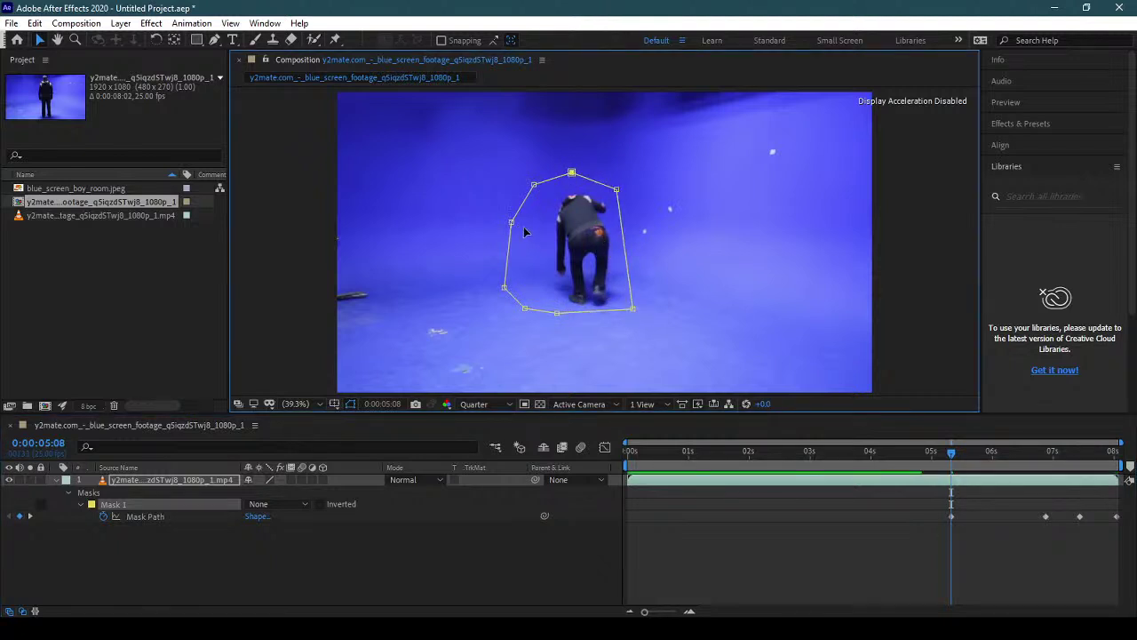
left_click_drag(512, 222, 546, 228)
left_click_drag(533, 185, 551, 188)
left_click_drag(504, 287, 598, 327)
left_click_drag(532, 286, 548, 287)
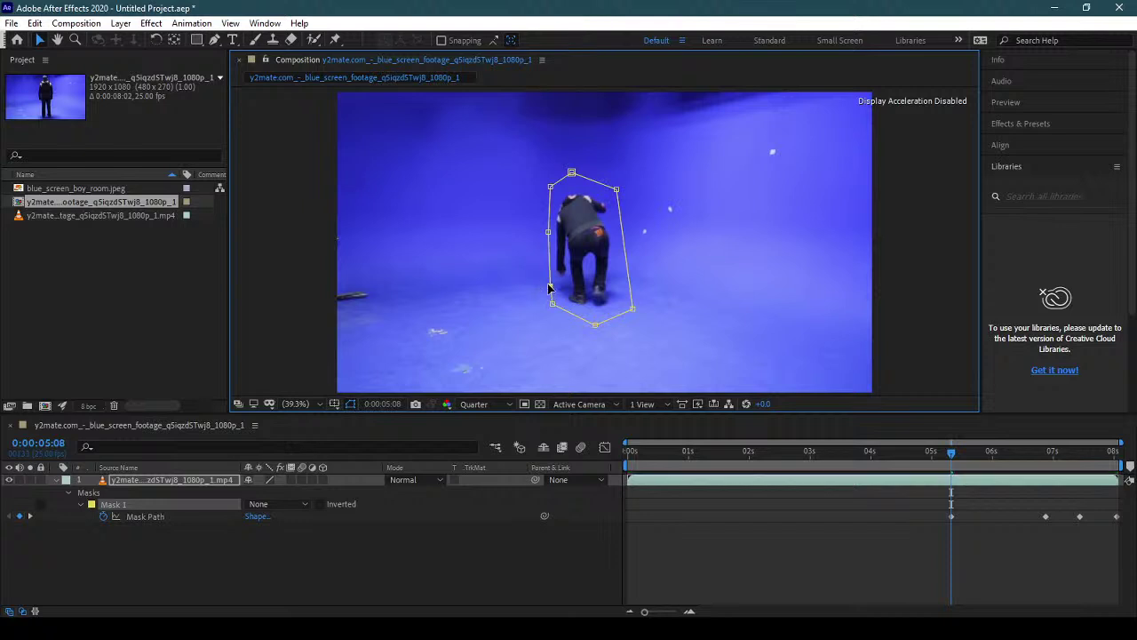
- At a frame near 0:00:06:05, reshape the mask around his back, left side and feet
left_click_drag(952, 453, 1003, 455)
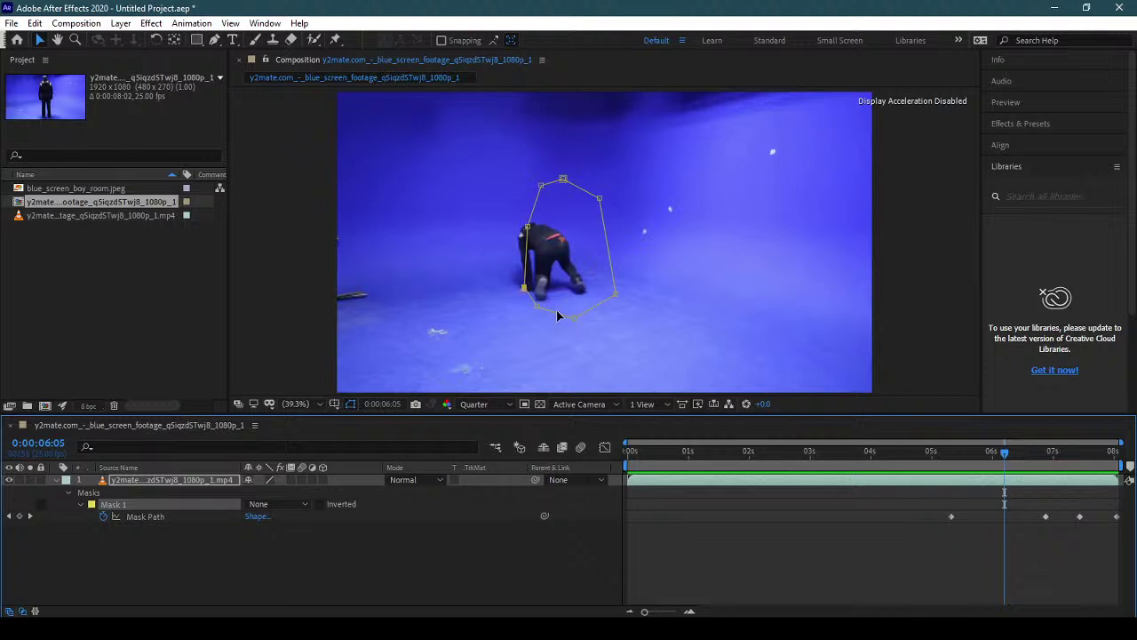
left_click_drag(524, 288, 502, 286)
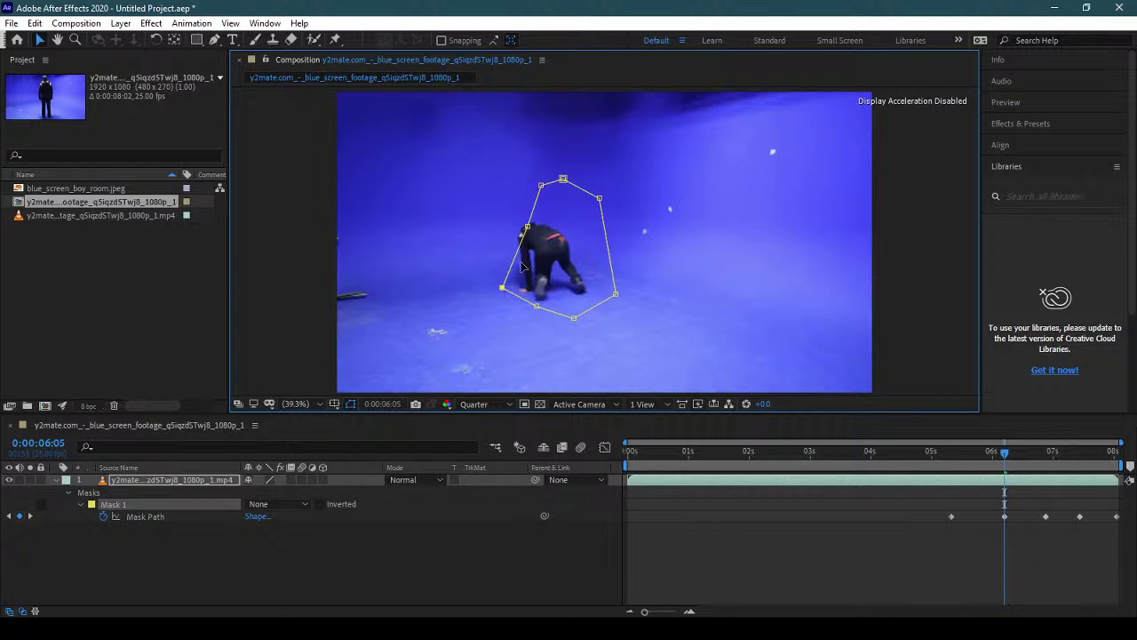
left_click_drag(527, 227, 511, 224)
left_click_drag(540, 184, 578, 230)
left_click_drag(613, 296, 607, 294)
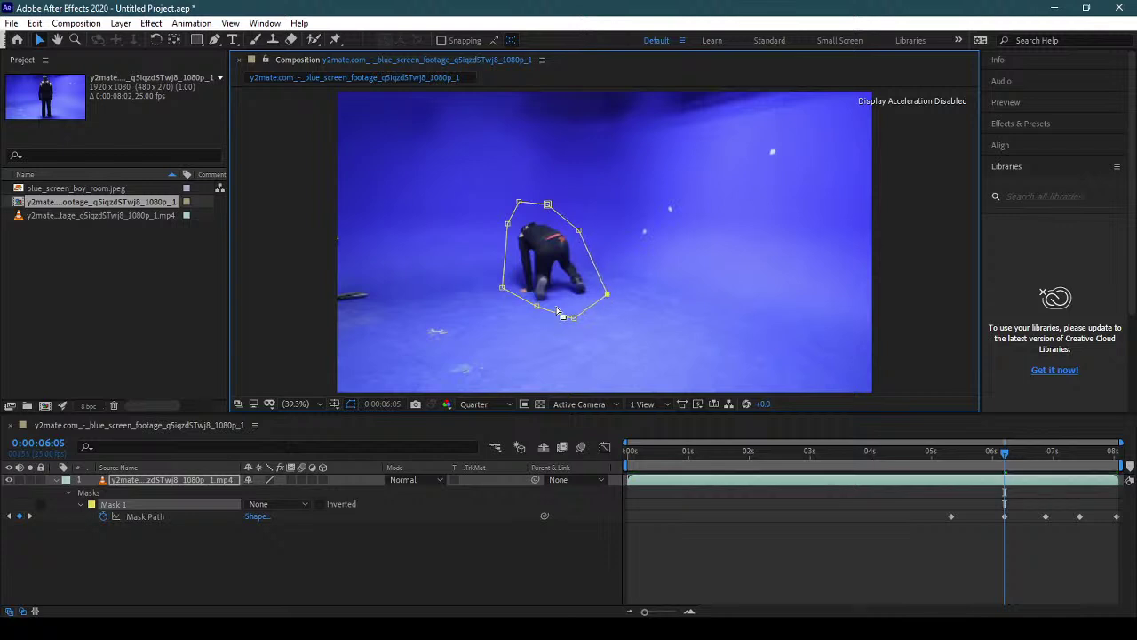
left_click_drag(536, 307, 532, 309)
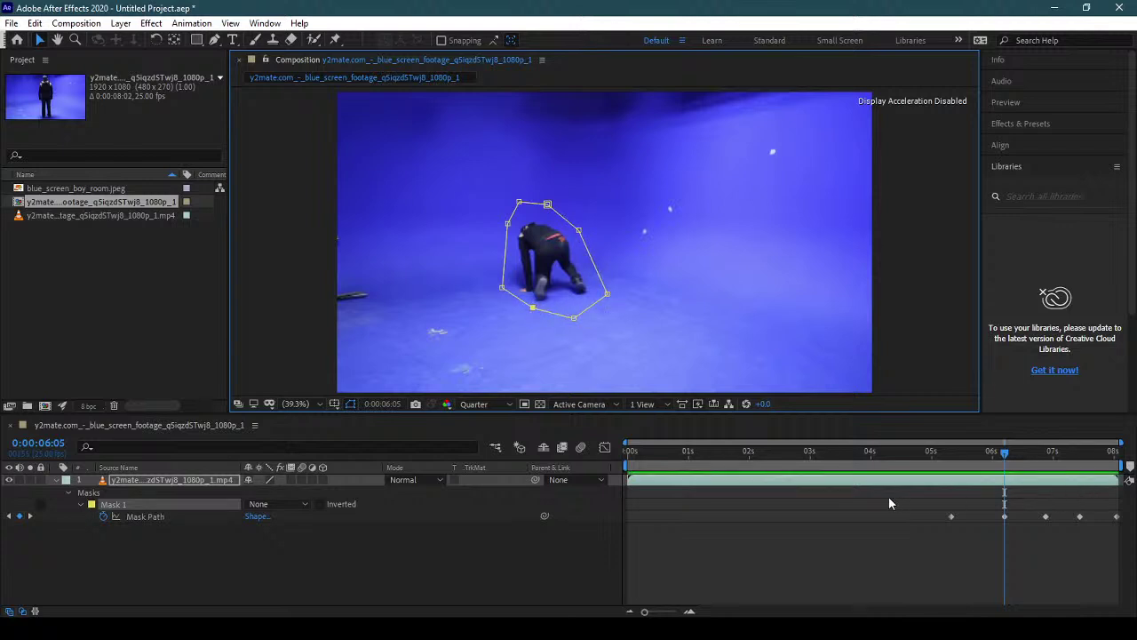
- Extend the mask's left corner over his hand at 0:00:06:01 and 0:00:05:16
left_click_drag(1000, 452, 978, 461)
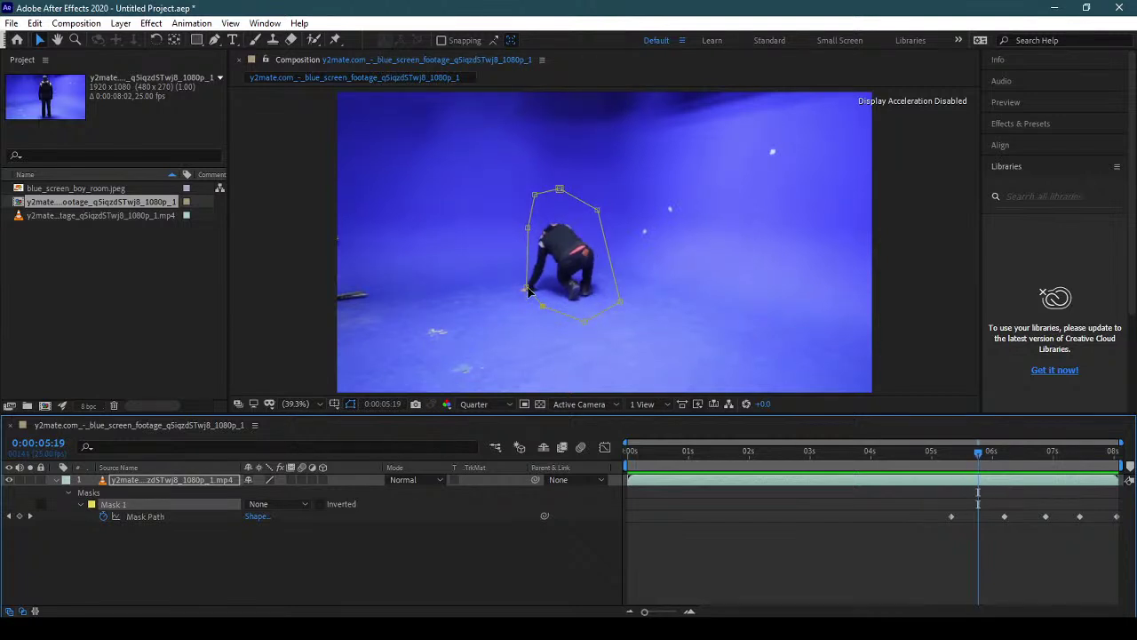
left_click_drag(528, 291, 507, 293)
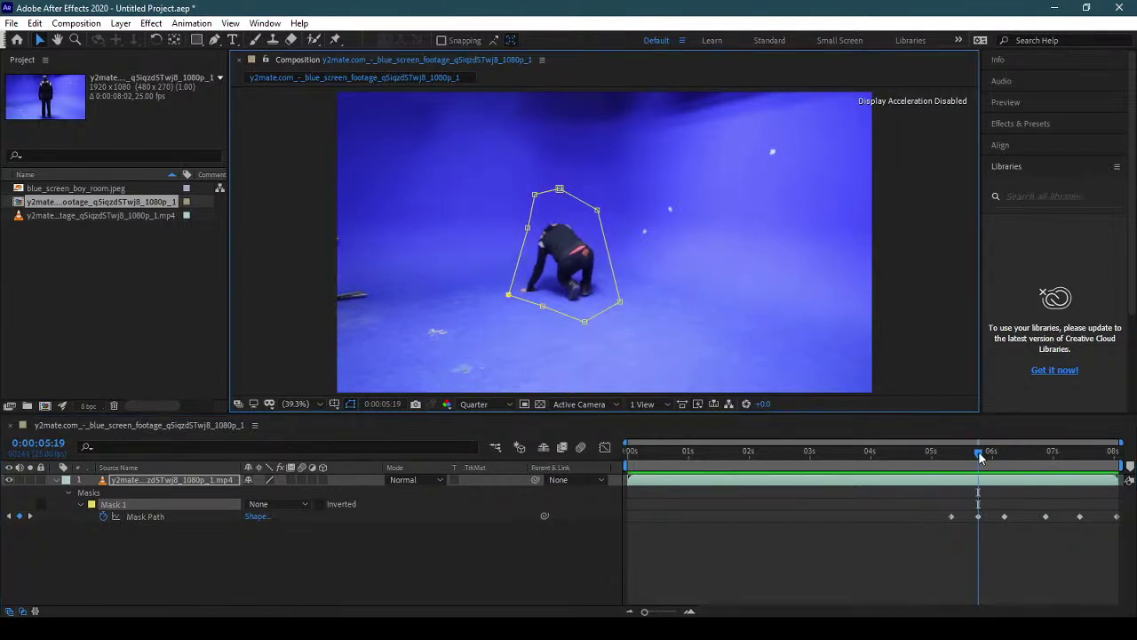
left_click_drag(979, 453, 971, 459)
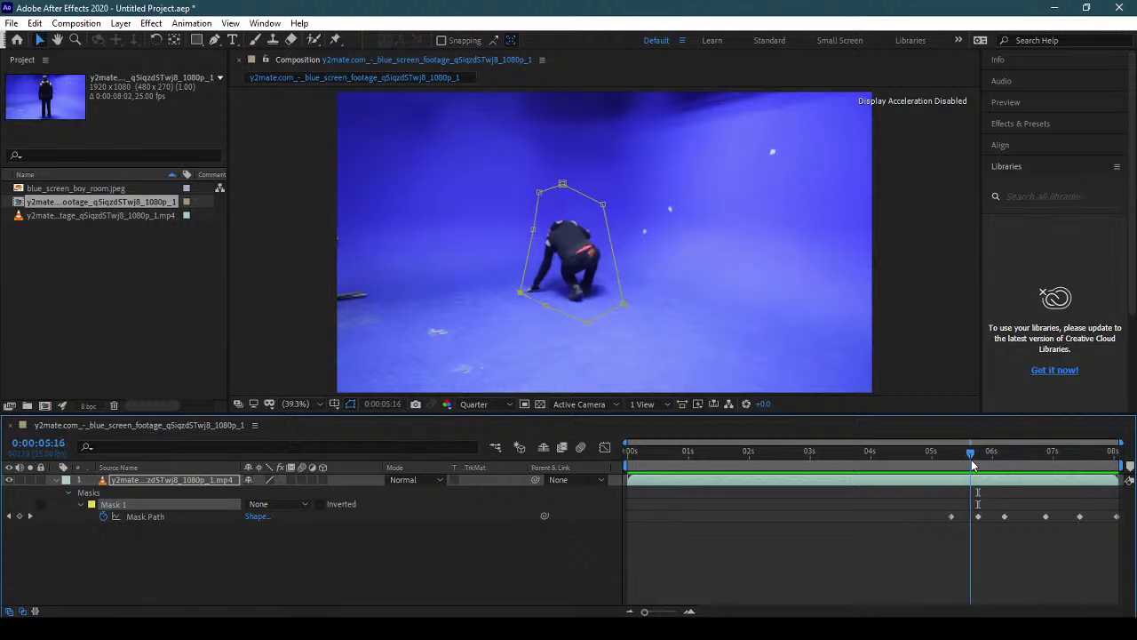
left_click_drag(522, 295, 515, 297)
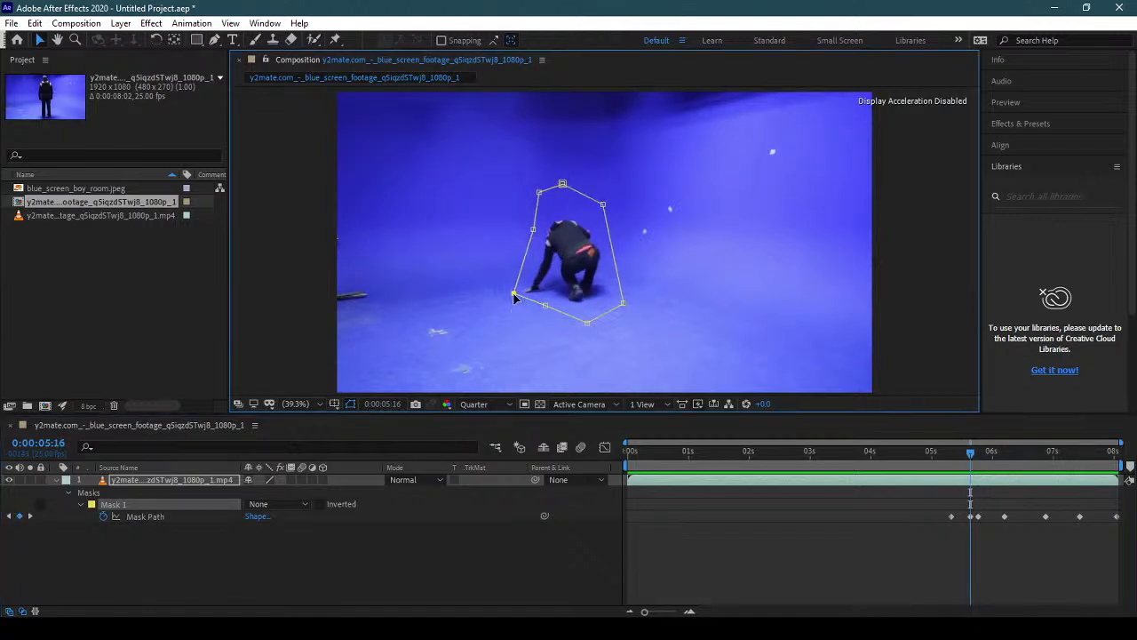
- At 0:00:05:13, fit the mask over his head, shoulders and below his feet
left_click_drag(971, 451, 886, 455)
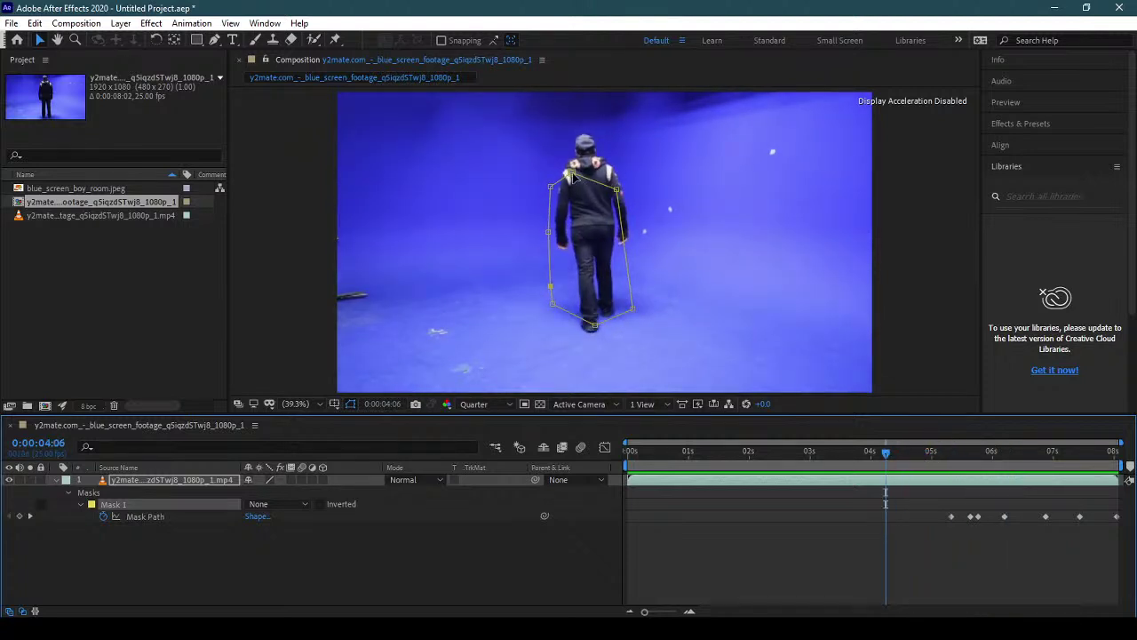
left_click_drag(572, 175, 586, 123)
left_click_drag(616, 189, 632, 175)
left_click_drag(551, 187, 551, 148)
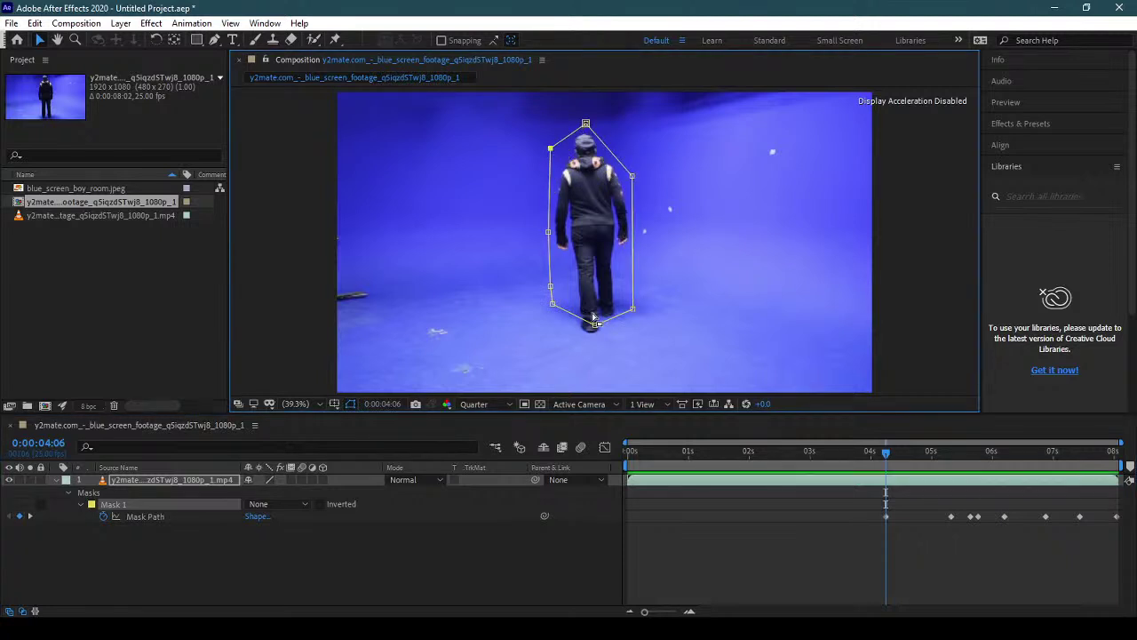
left_click_drag(553, 306, 615, 347)
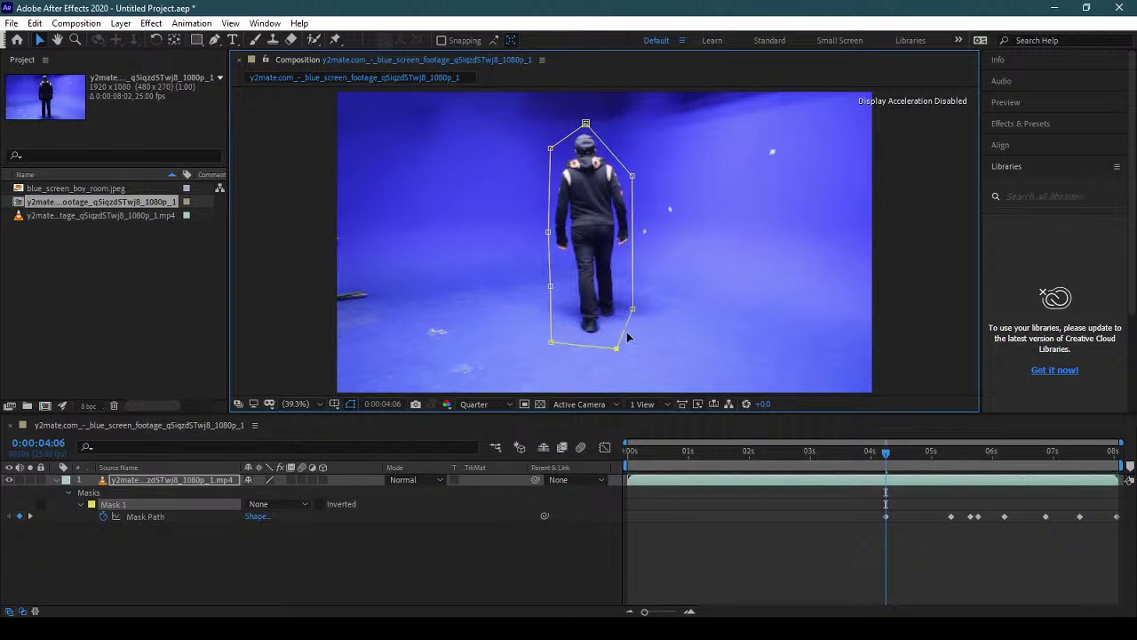
left_click_drag(632, 308, 636, 281)
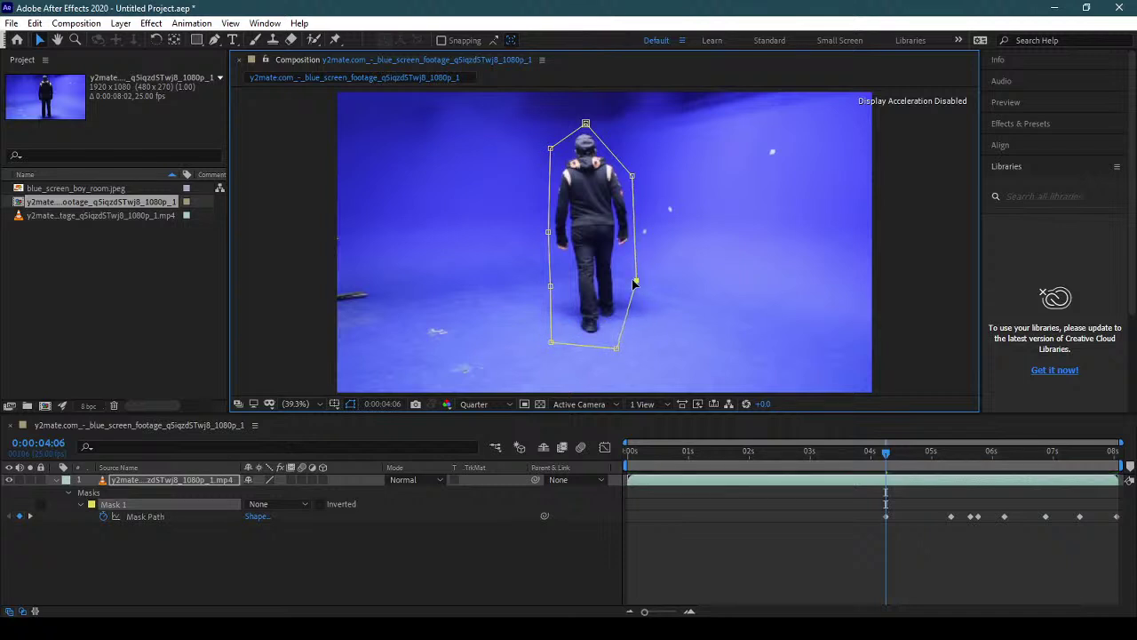
- At 0:00:04:20, refit the mask to his feet, legs, head and shoulders
left_click_drag(885, 459, 917, 453)
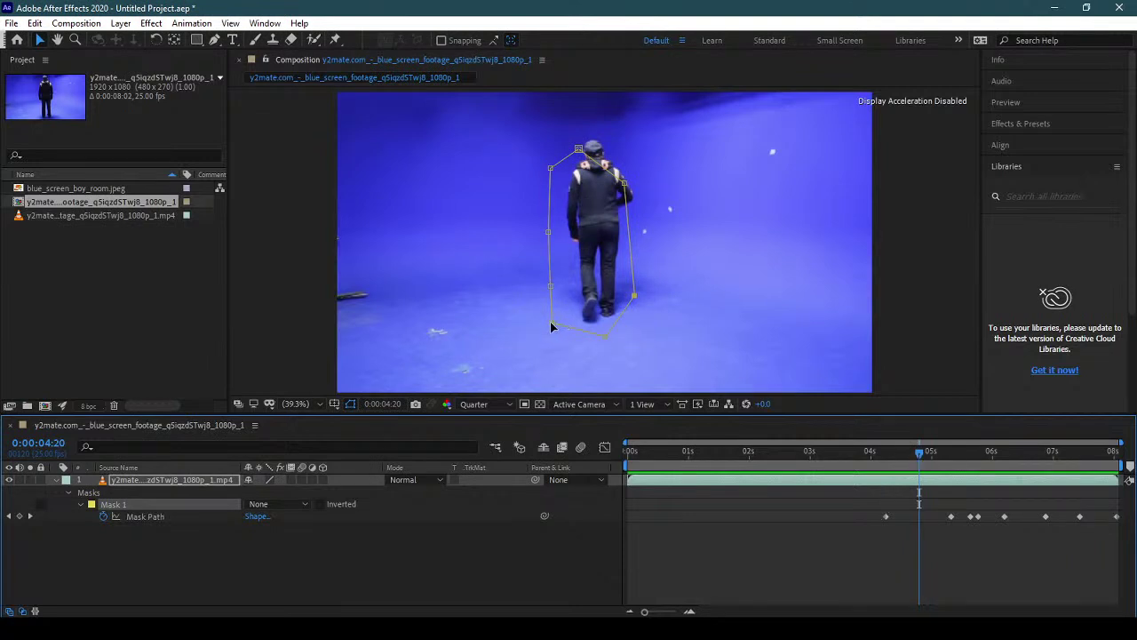
left_click_drag(551, 323, 611, 334)
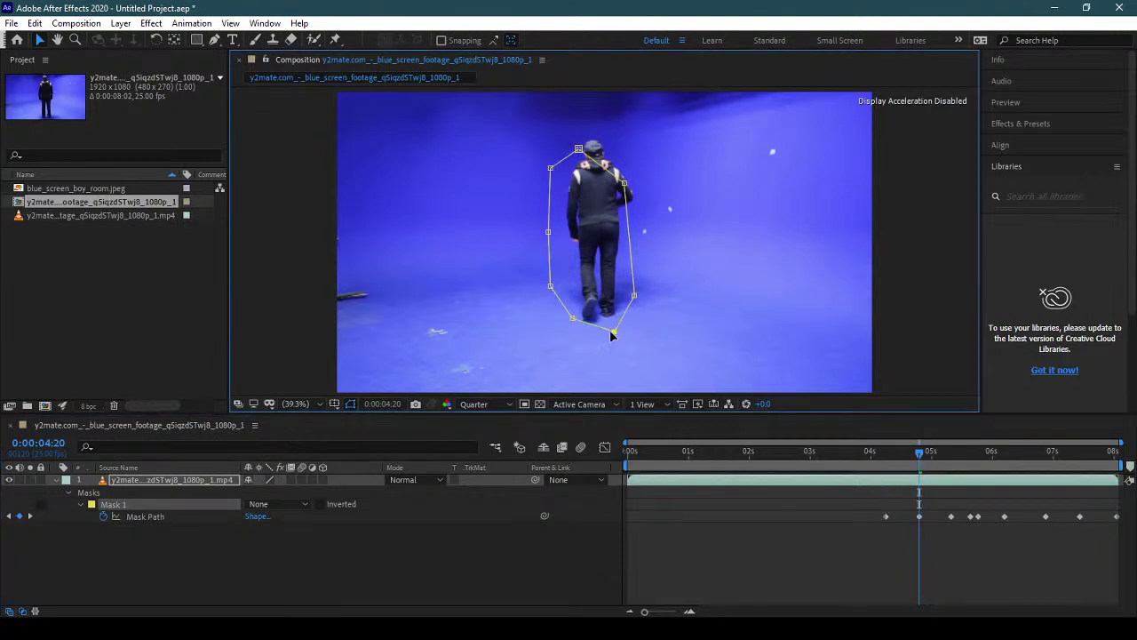
left_click_drag(551, 286, 569, 285)
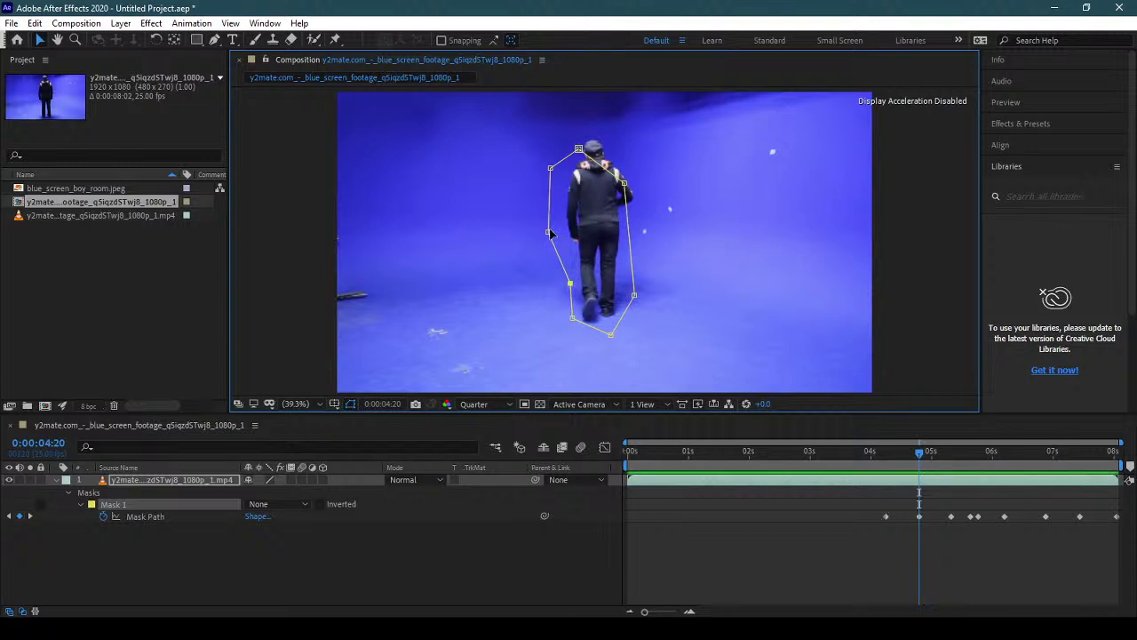
left_click_drag(548, 231, 565, 229)
left_click_drag(579, 148, 598, 131)
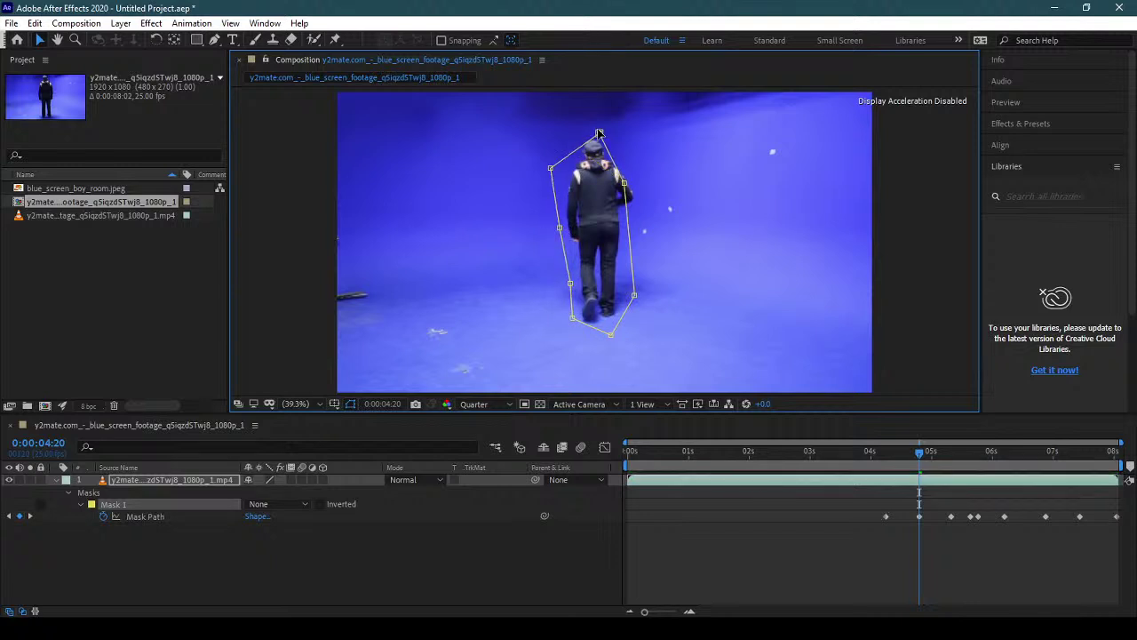
left_click_drag(553, 166, 562, 161)
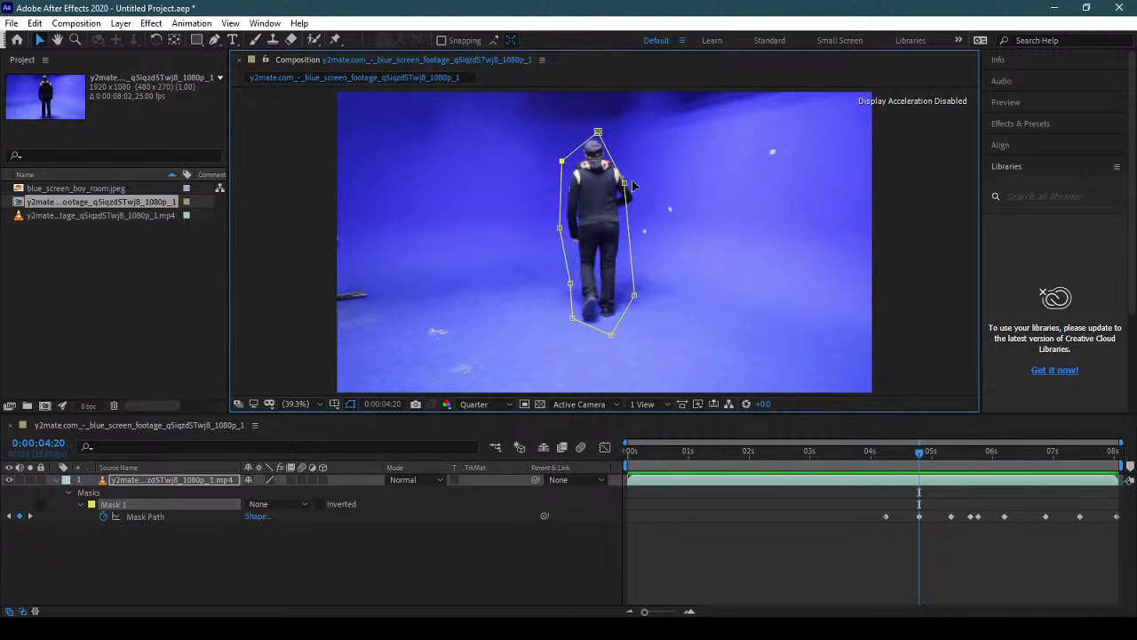
left_click_drag(624, 183, 643, 183)
- Widen the mask around his bent arms at 0:00:05:02, then scrub to review
left_click_drag(921, 453, 938, 453)
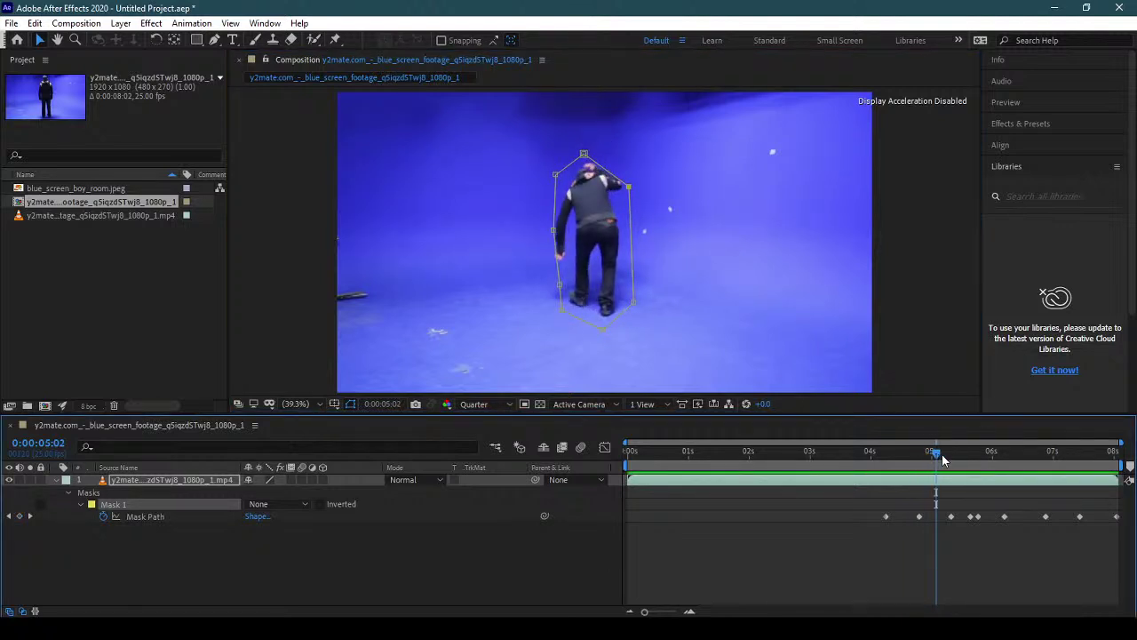
left_click_drag(549, 231, 543, 230)
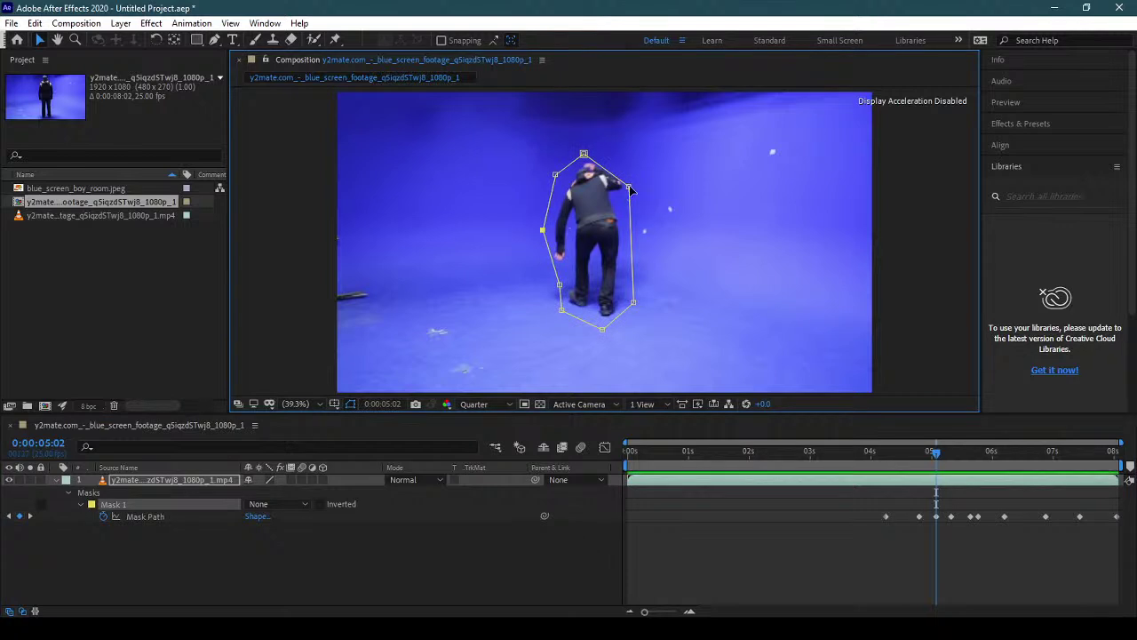
left_click_drag(629, 185, 636, 179)
left_click_drag(931, 457, 828, 466)
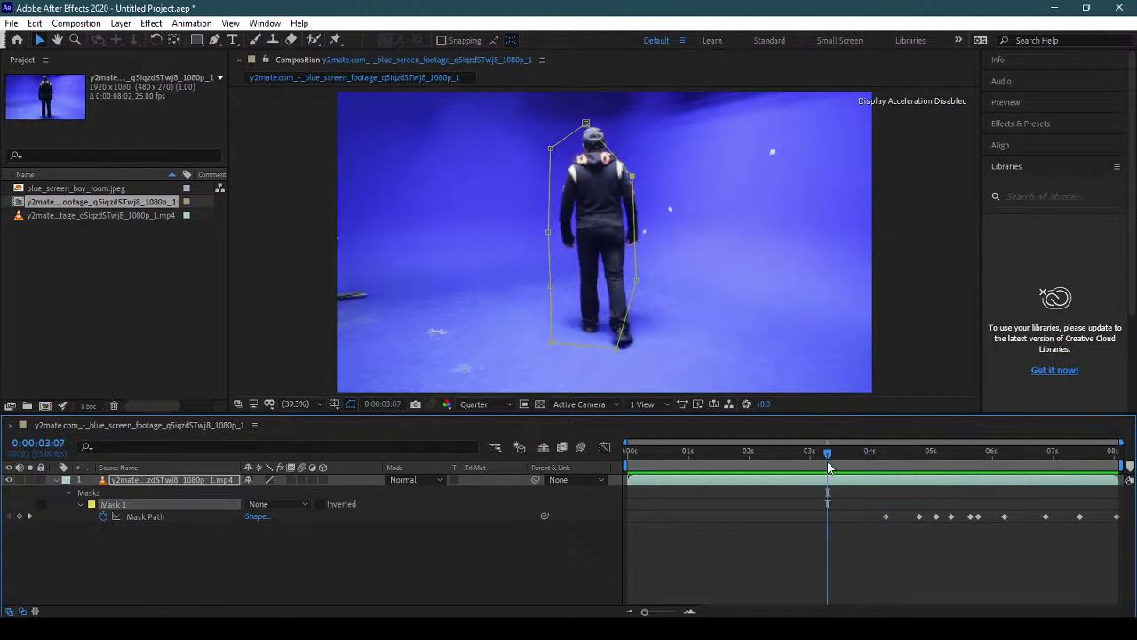
- At 0:00:03:07, reshape the mask's corners around his feet, body, shoulders and head
left_click_drag(617, 346, 640, 356)
left_click_drag(636, 280, 642, 253)
left_click_drag(633, 176, 636, 168)
left_click_drag(585, 124, 595, 110)
left_click_drag(551, 343, 580, 345)
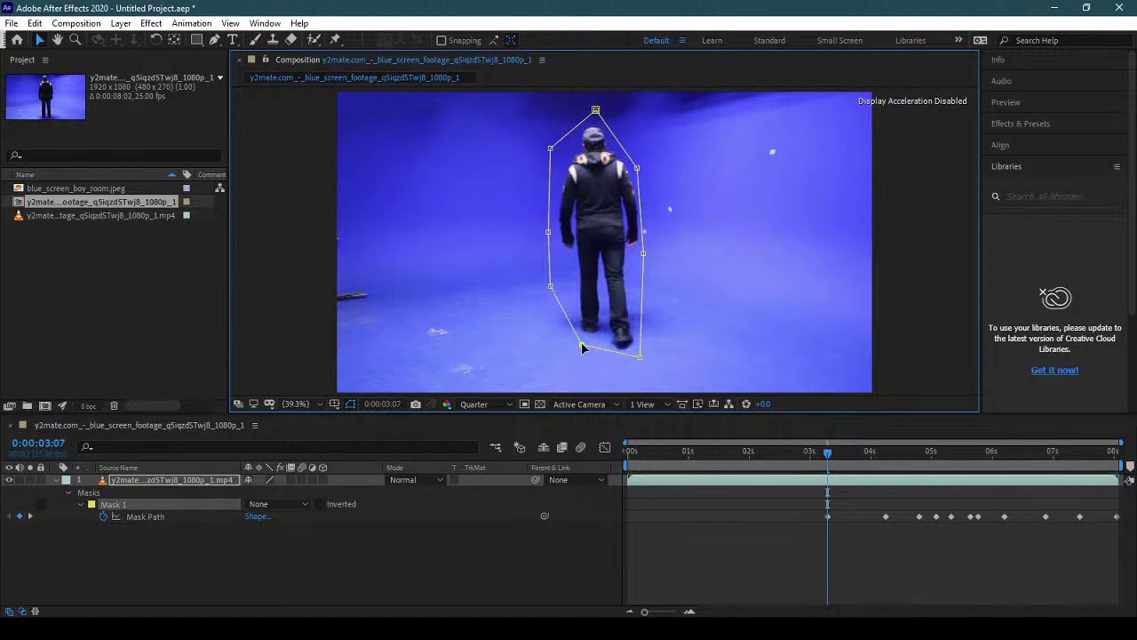
left_click_drag(550, 289, 566, 264)
left_click_drag(551, 149, 560, 144)
- At 0:00:03:20, widen the mask's left side and tighten it around his legs and feet
left_click_drag(832, 455, 861, 464)
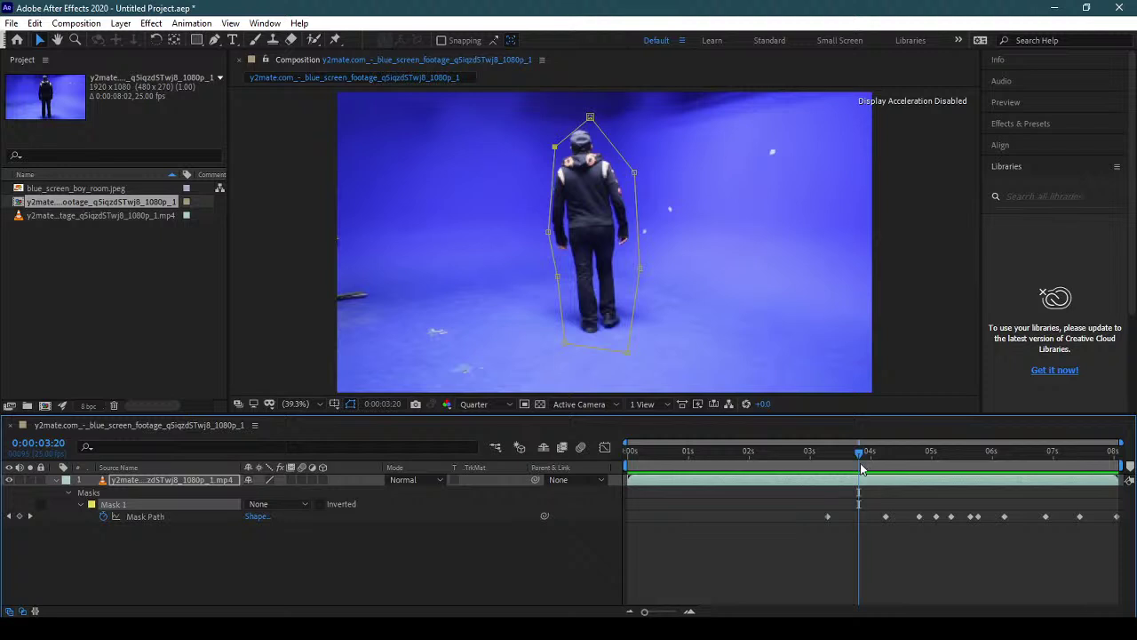
left_click_drag(548, 232, 537, 220)
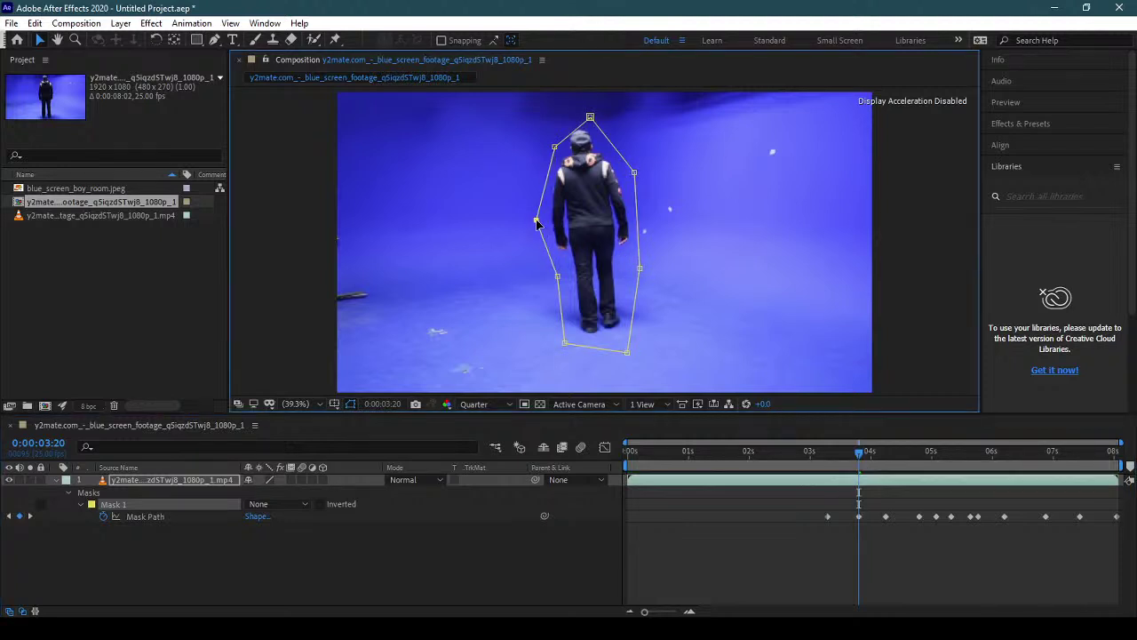
left_click_drag(555, 145, 553, 140)
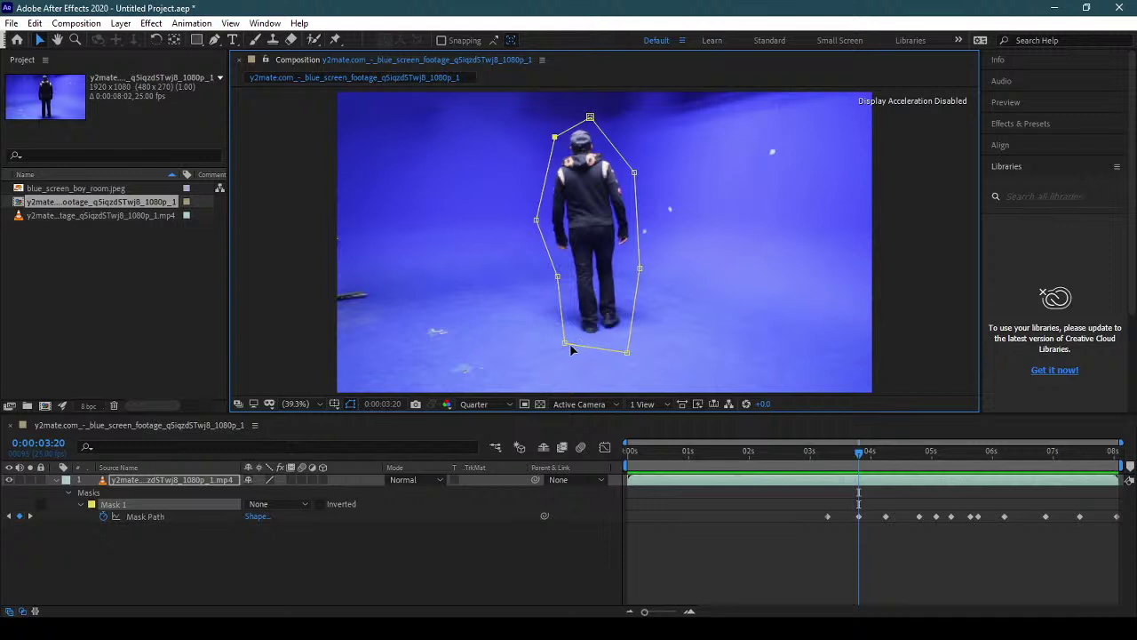
left_click_drag(581, 340, 576, 335)
left_click_drag(558, 276, 562, 269)
left_click_drag(627, 351, 622, 335)
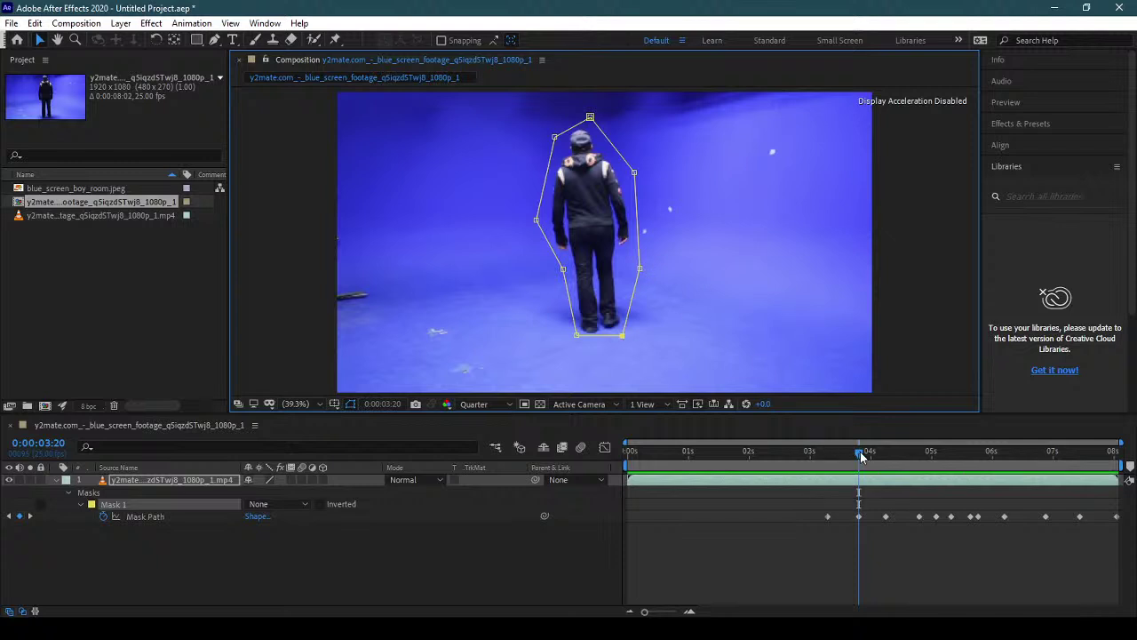
- At 0:00:02:13, extend the mask to cover his stride
left_click_drag(860, 453, 781, 480)
left_click_drag(640, 355, 677, 375)
left_click_drag(578, 346, 582, 360)
left_click_drag(644, 254, 665, 223)
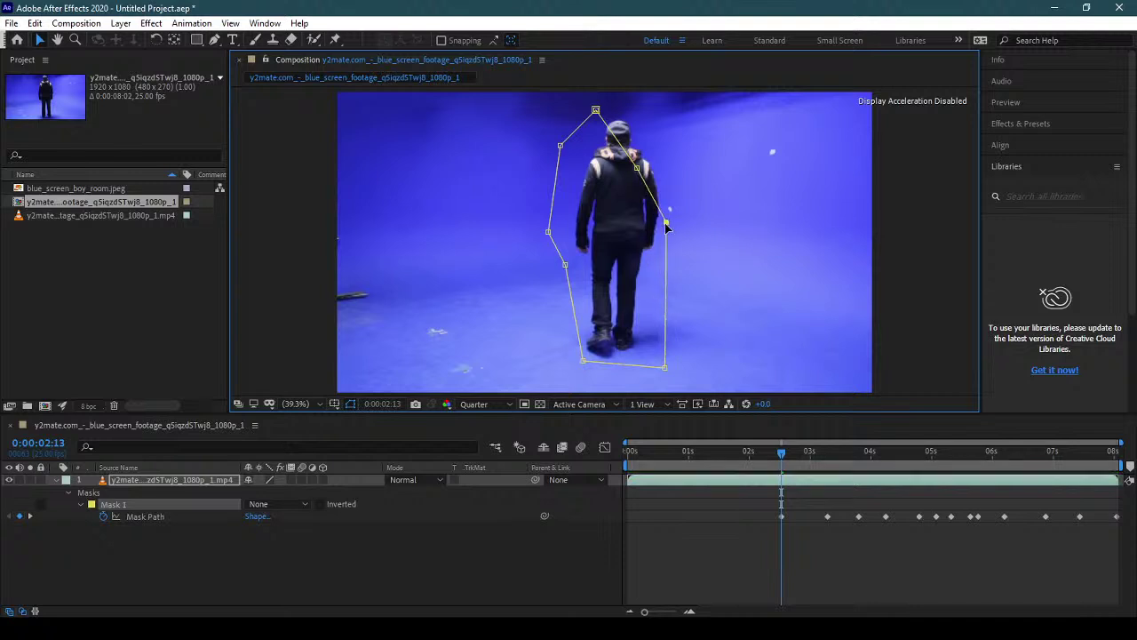
- At 0:00:02:23, widen the mask's right side and tighten its left, checking around 0:00:03:00
left_click_drag(637, 168, 653, 137)
left_click_drag(596, 111, 612, 110)
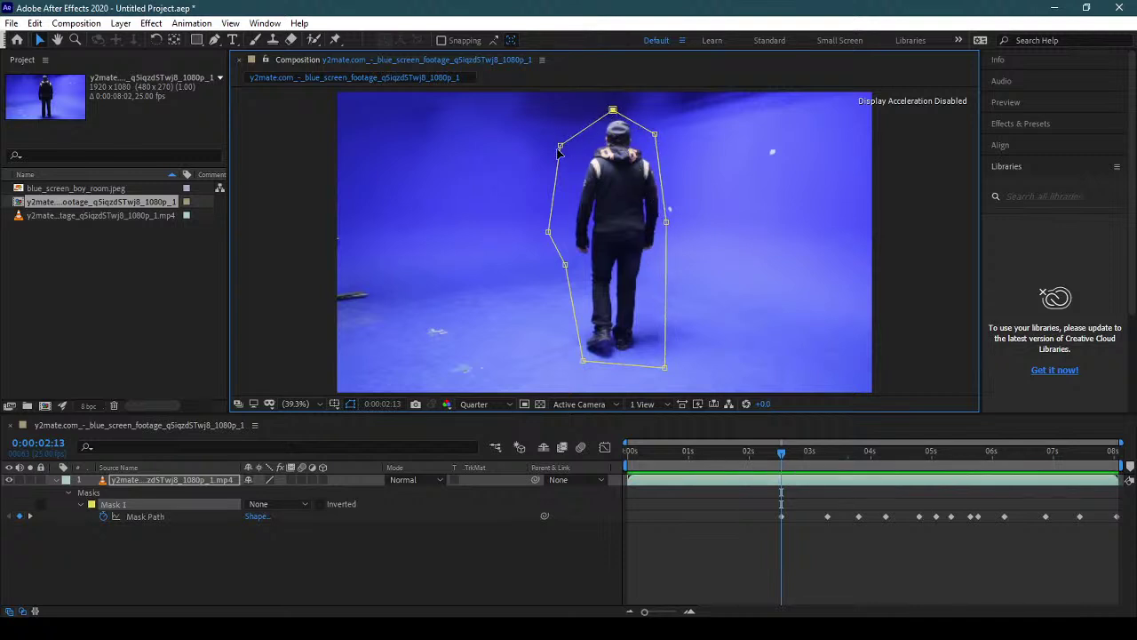
left_click_drag(560, 144, 586, 133)
left_click_drag(548, 233, 562, 220)
left_click_drag(565, 264, 574, 264)
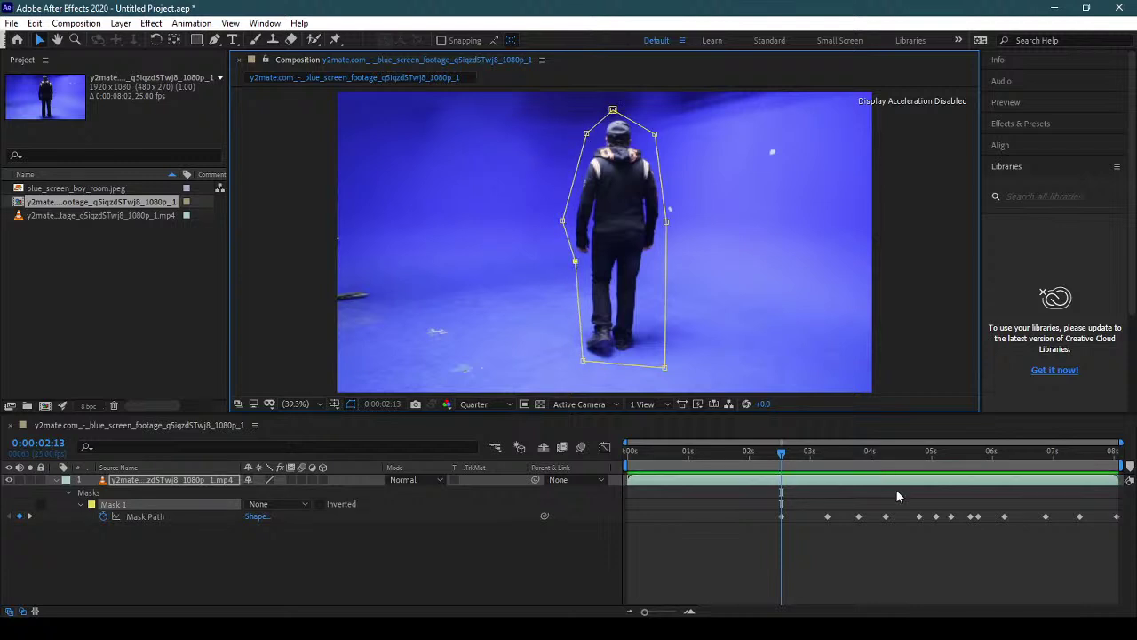
left_click_drag(780, 451, 806, 462)
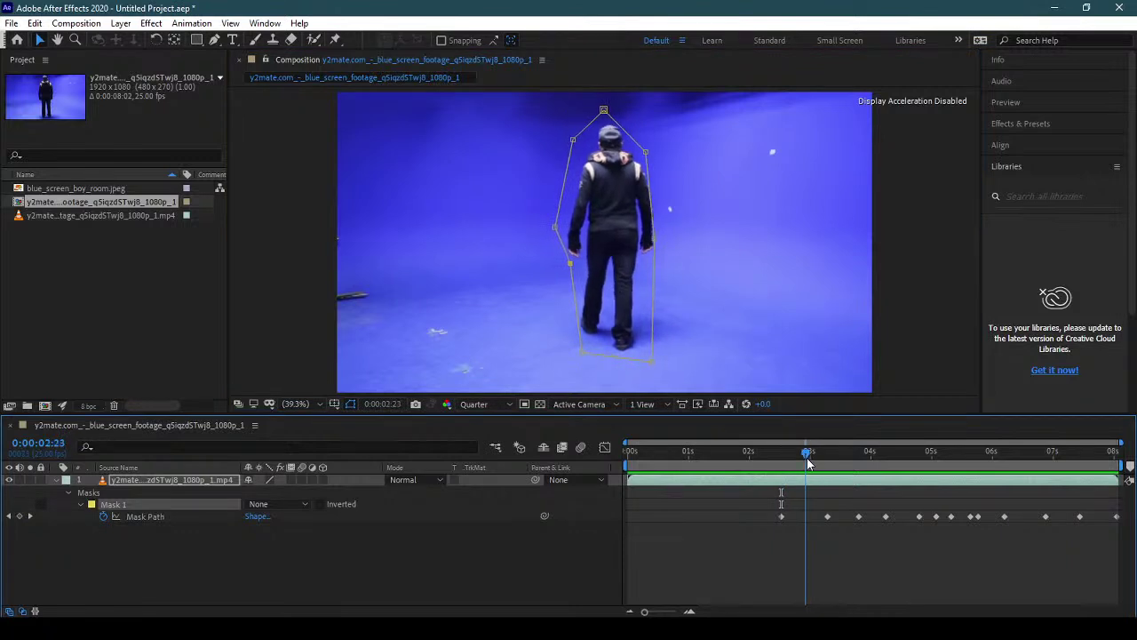
left_click_drag(656, 245, 664, 227)
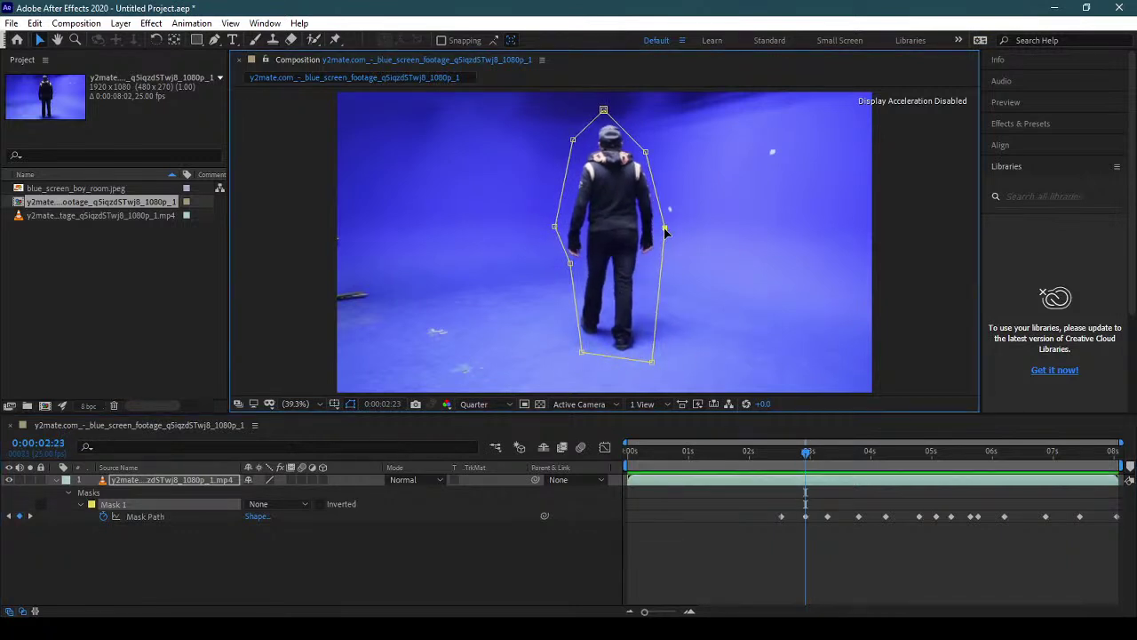
left_click_drag(808, 456, 721, 462)
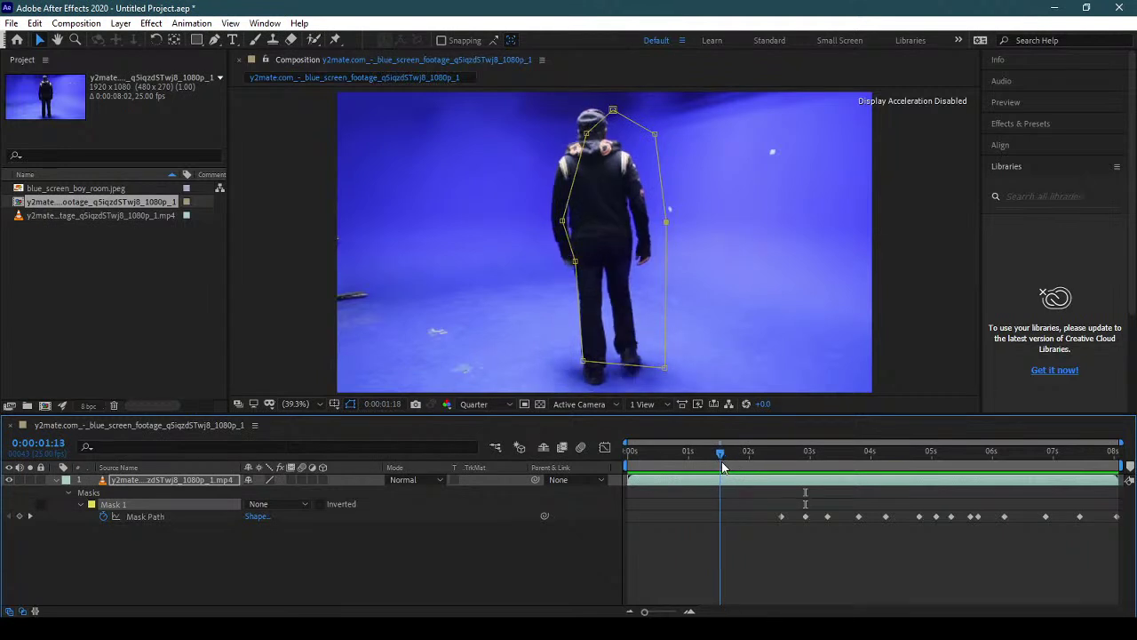
- At 0:00:01:13, extend the mask below his feet and out around his arm and head
left_click_drag(580, 359, 573, 391)
mouse_move(667, 367)
left_mouse_down()
mouse_move(675, 389)
mouse_move(666, 383)
left_mouse_up()
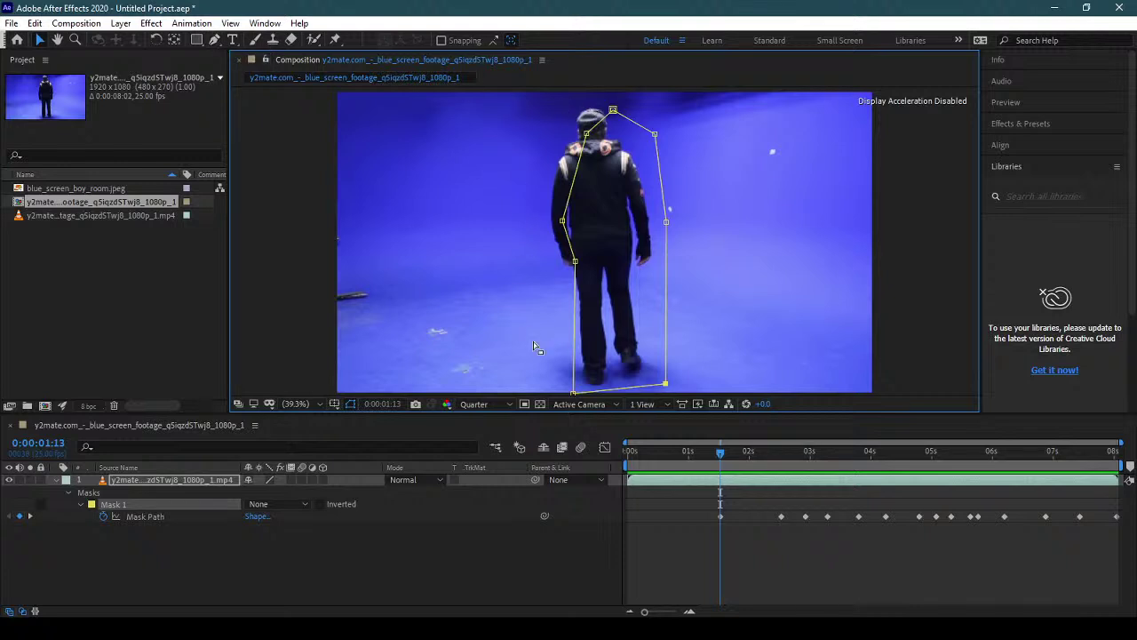
left_click_drag(575, 261, 554, 265)
left_click_drag(562, 220, 540, 202)
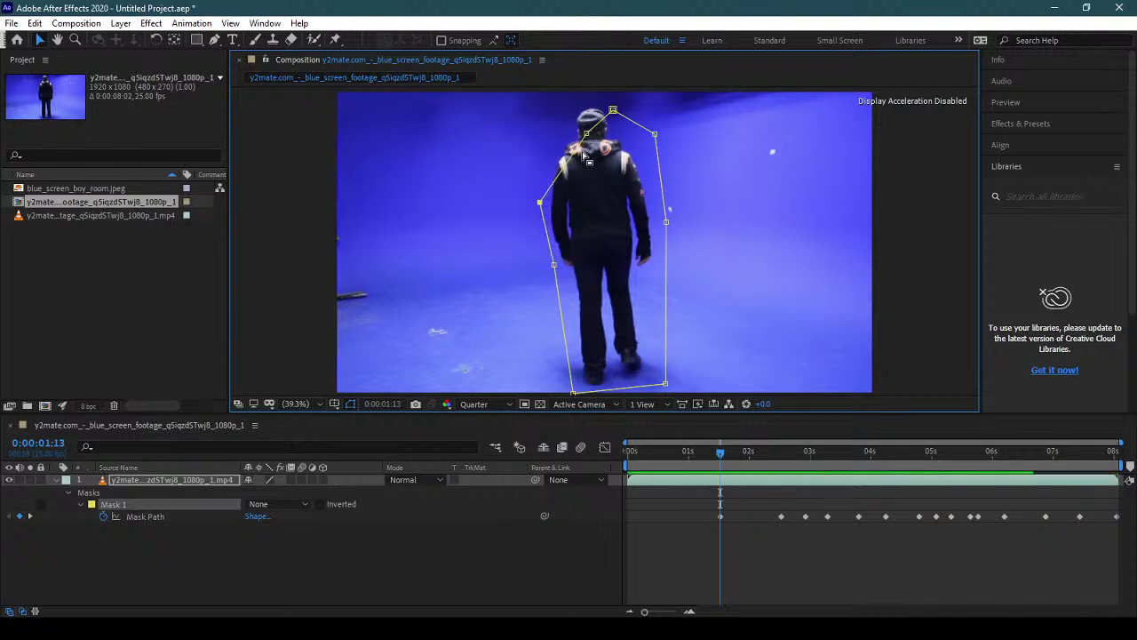
left_click_drag(586, 134, 559, 132)
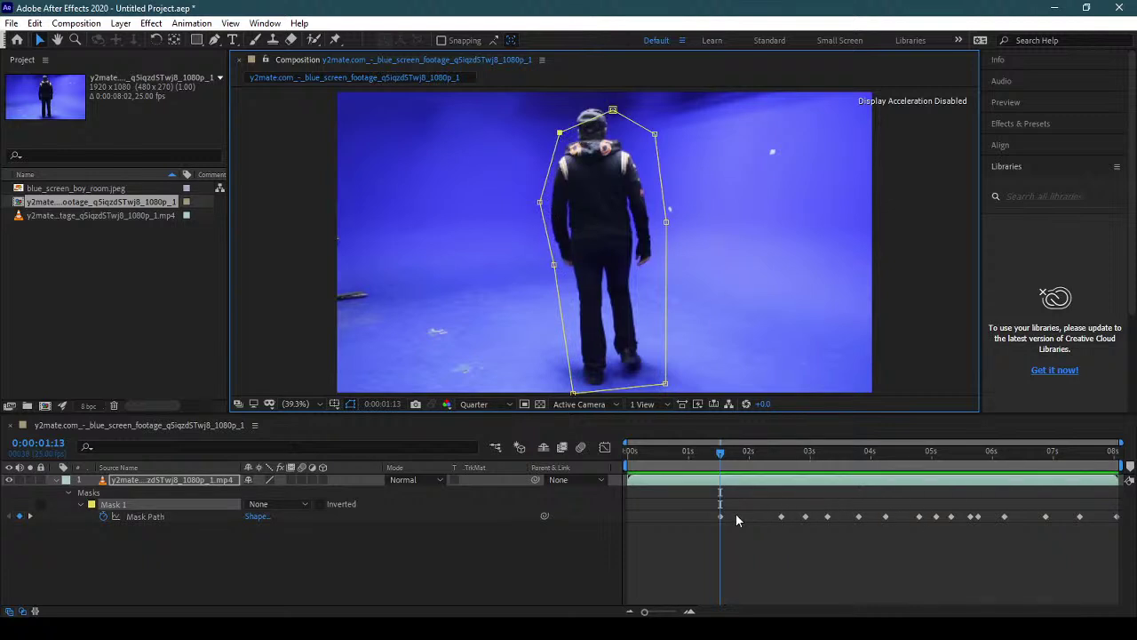
left_click_drag(612, 109, 584, 97)
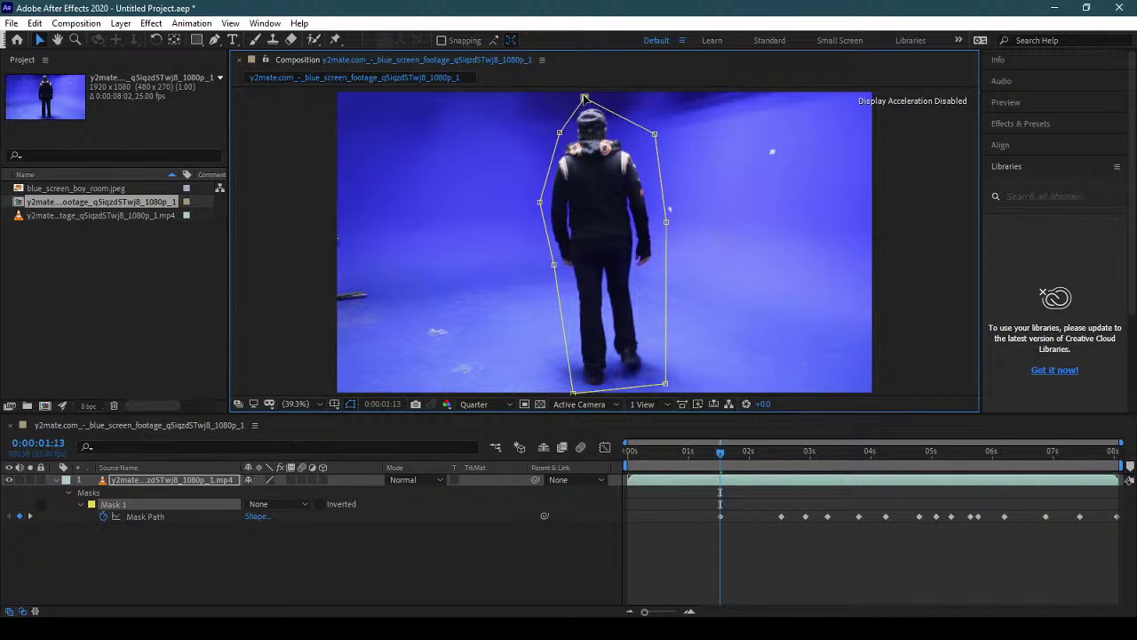
left_click_drag(655, 135, 630, 118)
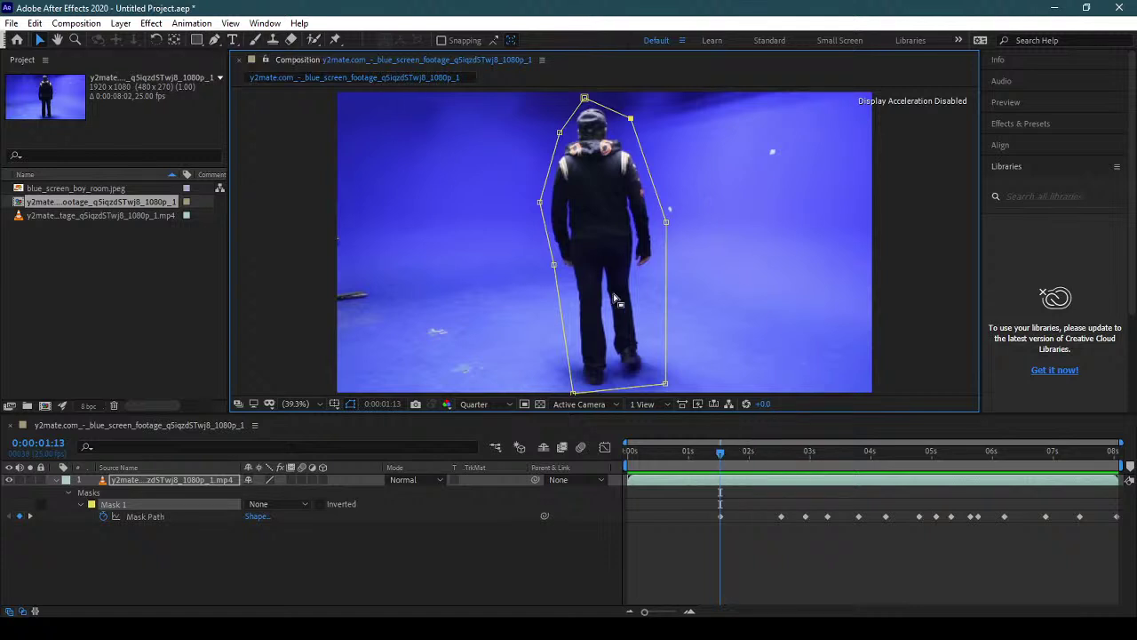
- Lower the mask's bottom-left point below his foot at 0:00:02:00 and 0:00:02:06
left_click_drag(723, 452, 751, 464)
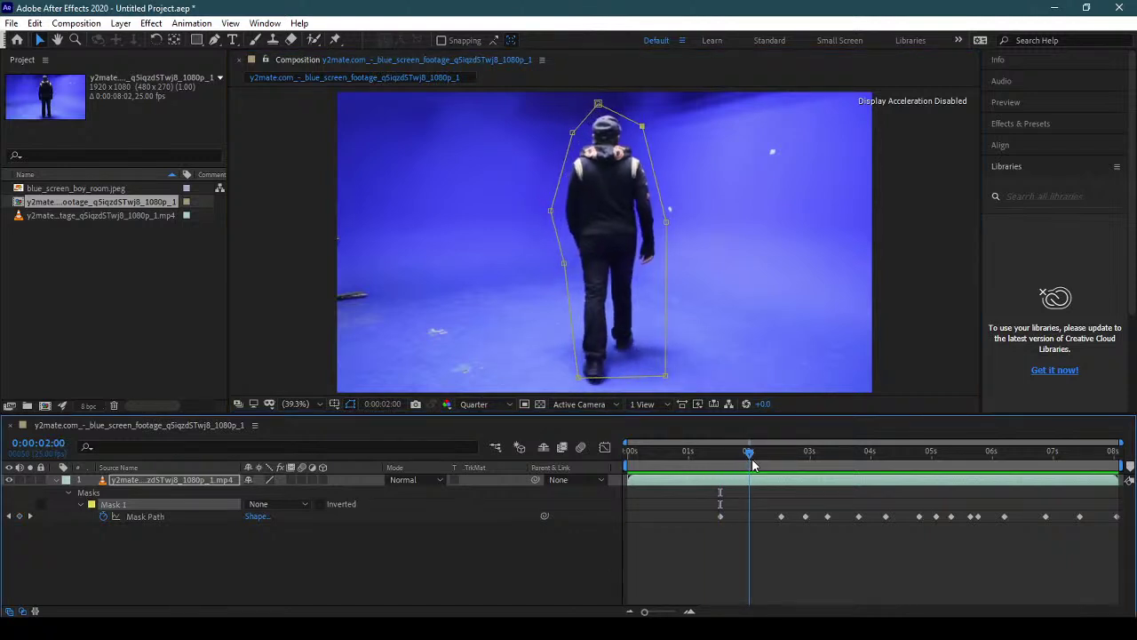
left_click_drag(579, 377, 579, 389)
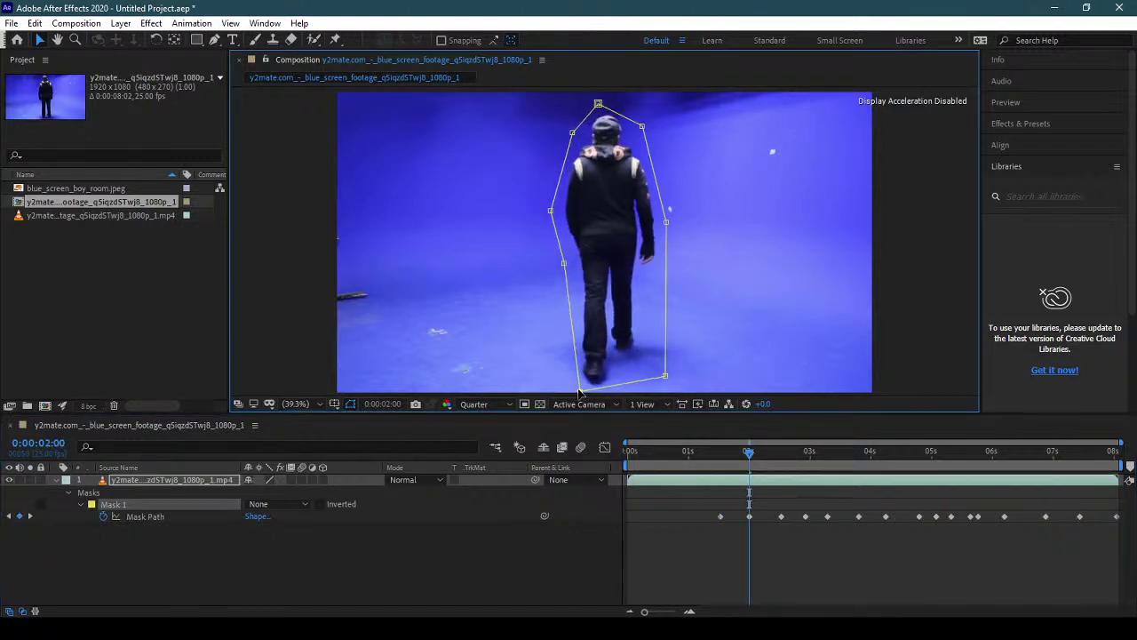
left_click_drag(751, 452, 767, 457)
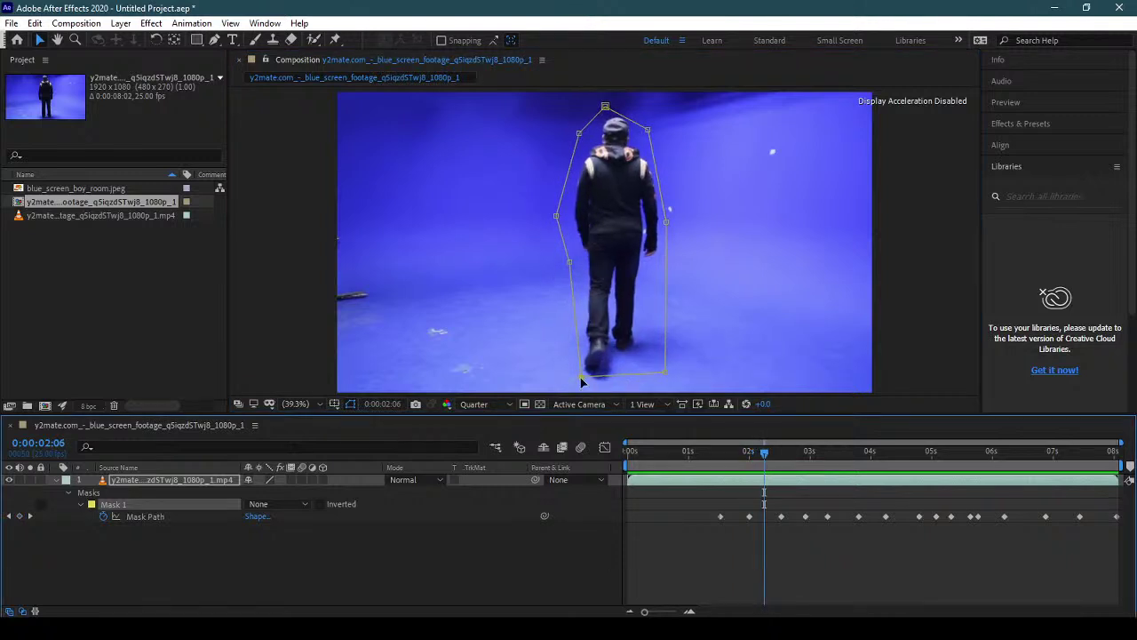
left_click_drag(581, 376, 579, 391)
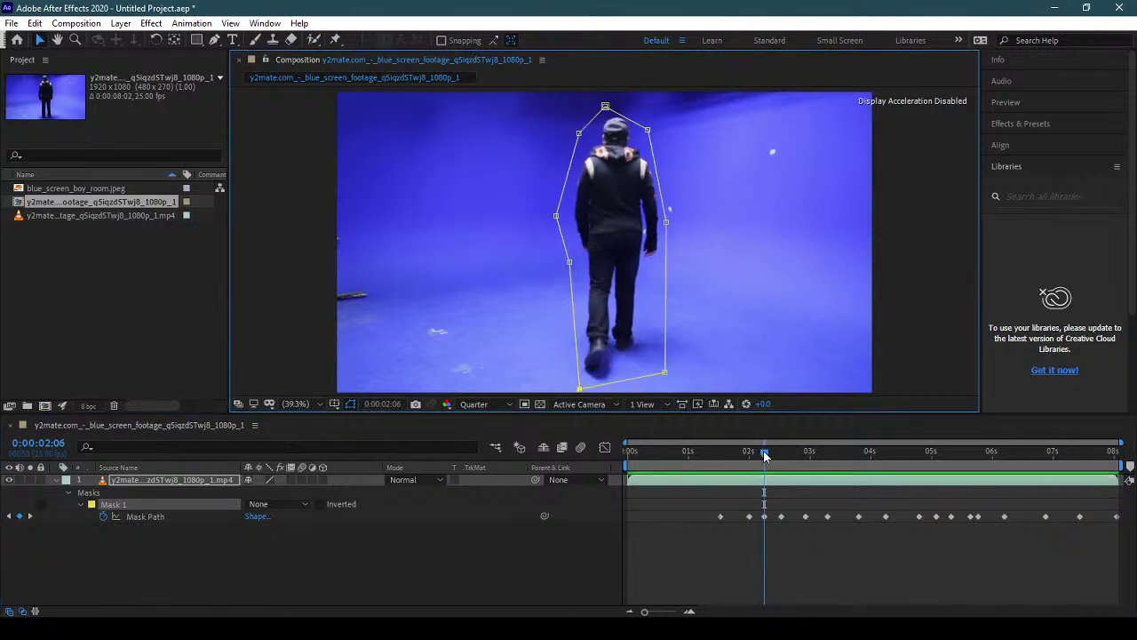
- Raise the mask's upper-right point beside his head at 0:00:00:18
left_click_drag(763, 455, 672, 458)
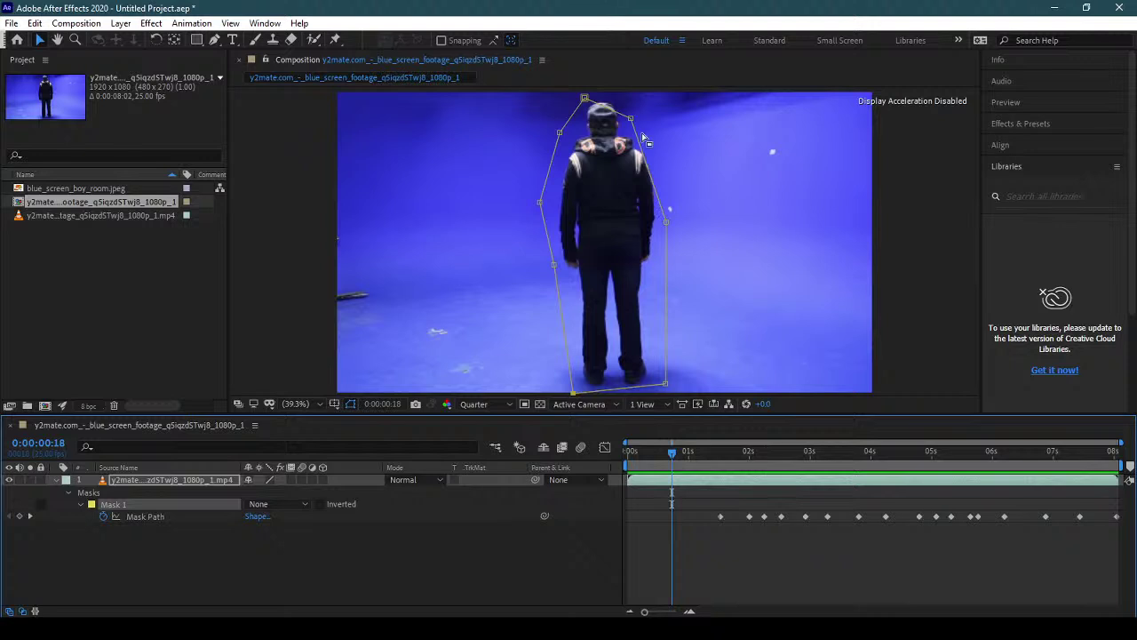
left_click_drag(629, 119, 646, 103)
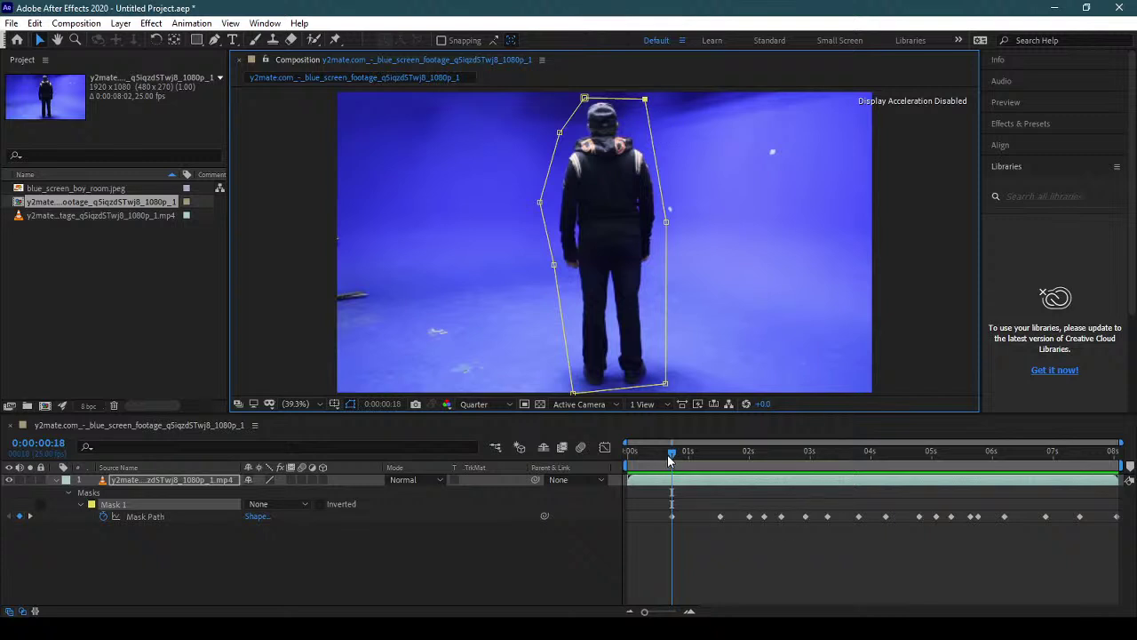
left_click_drag(667, 454, 693, 472)
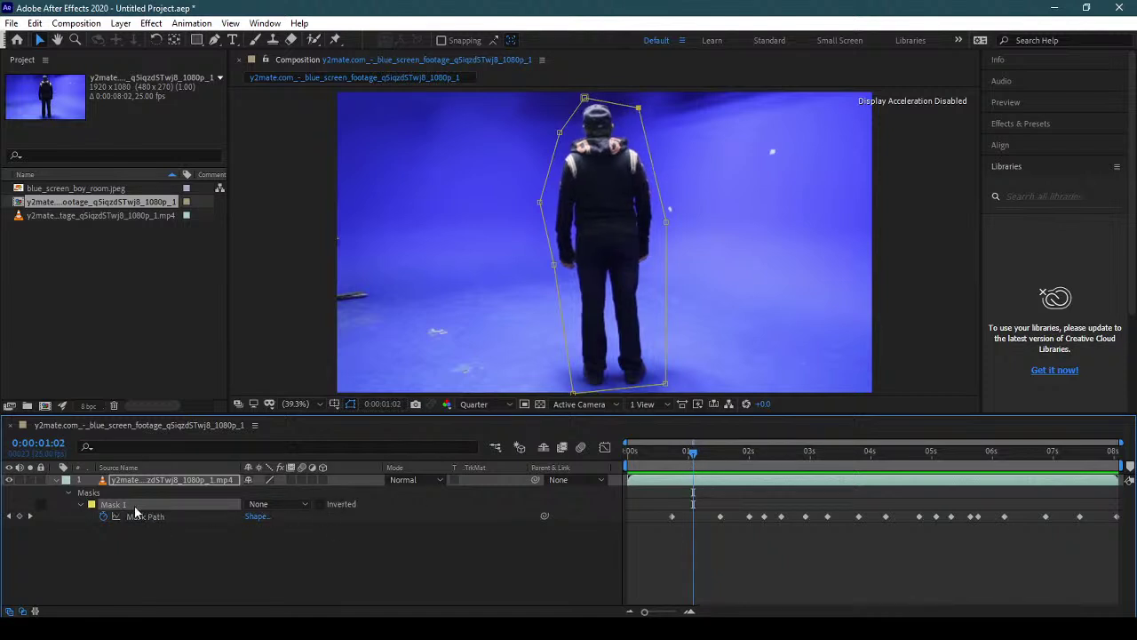
- Set Mask 1's mode to Add after briefly trying Subtract
left_click(270, 505)
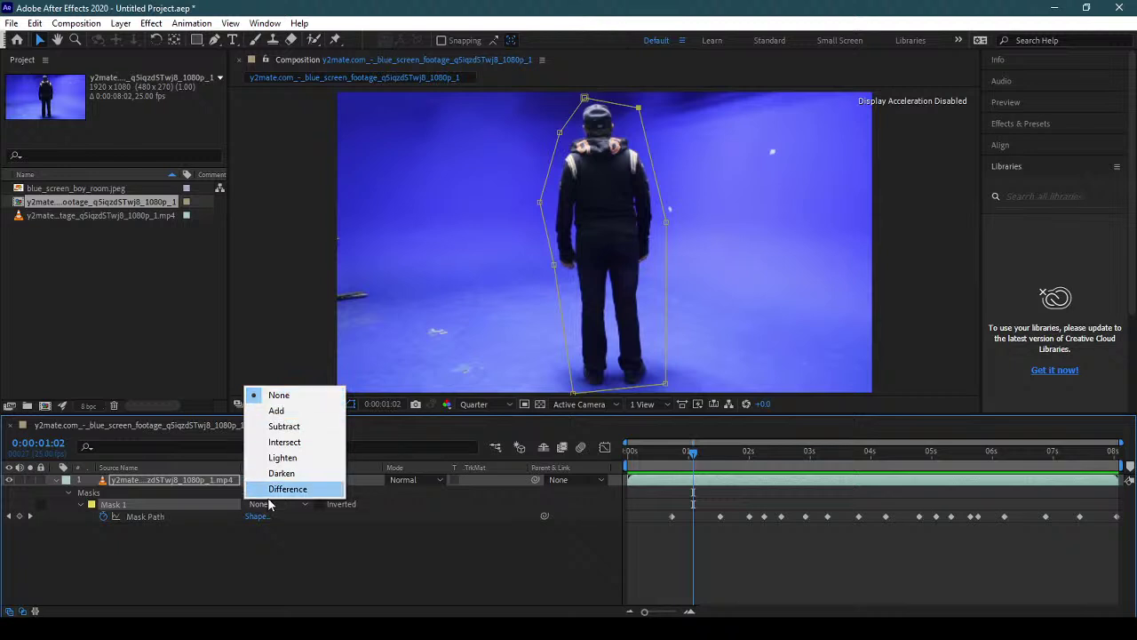
left_click(294, 429)
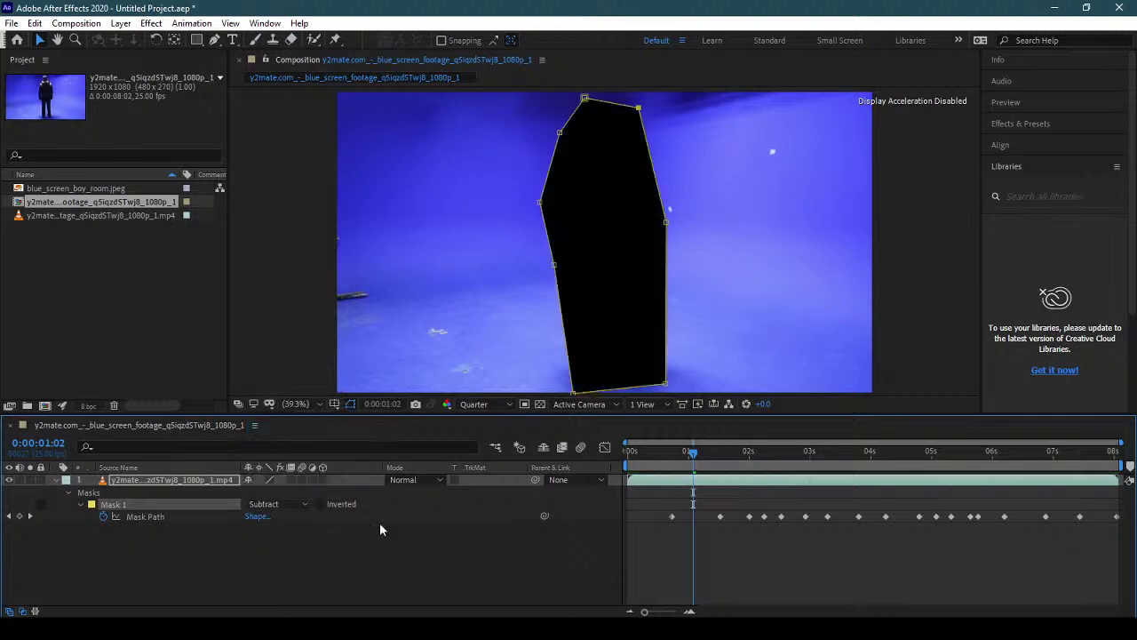
left_click(292, 504)
left_click(292, 409)
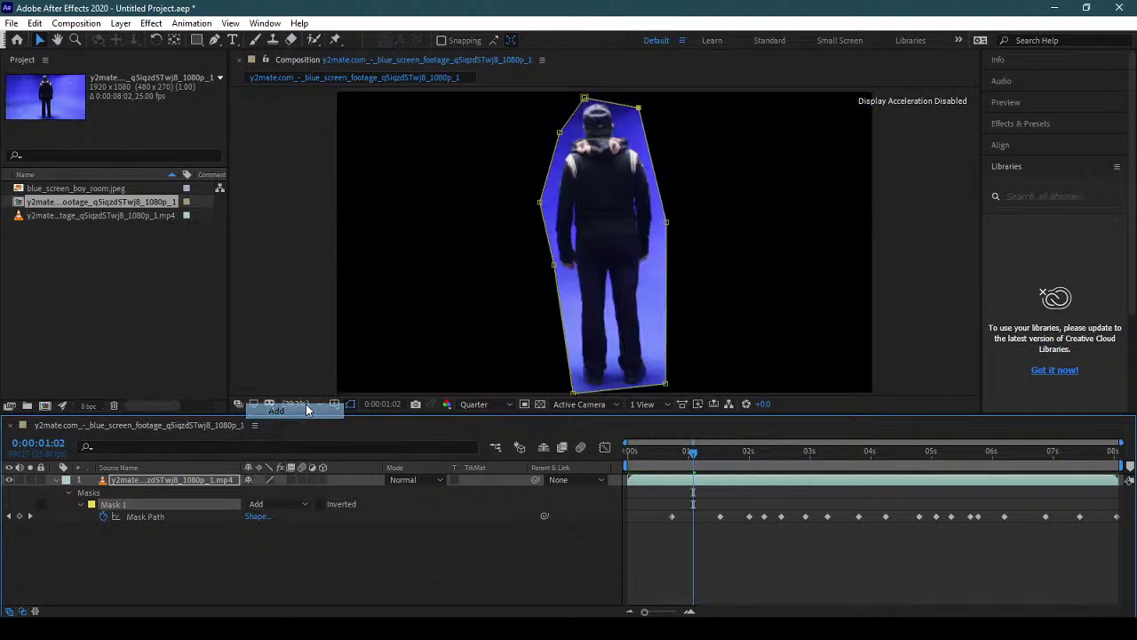
- Turn on the Transparency Grid, preview the cut-out man, and collapse the layer properties
left_click(540, 403)
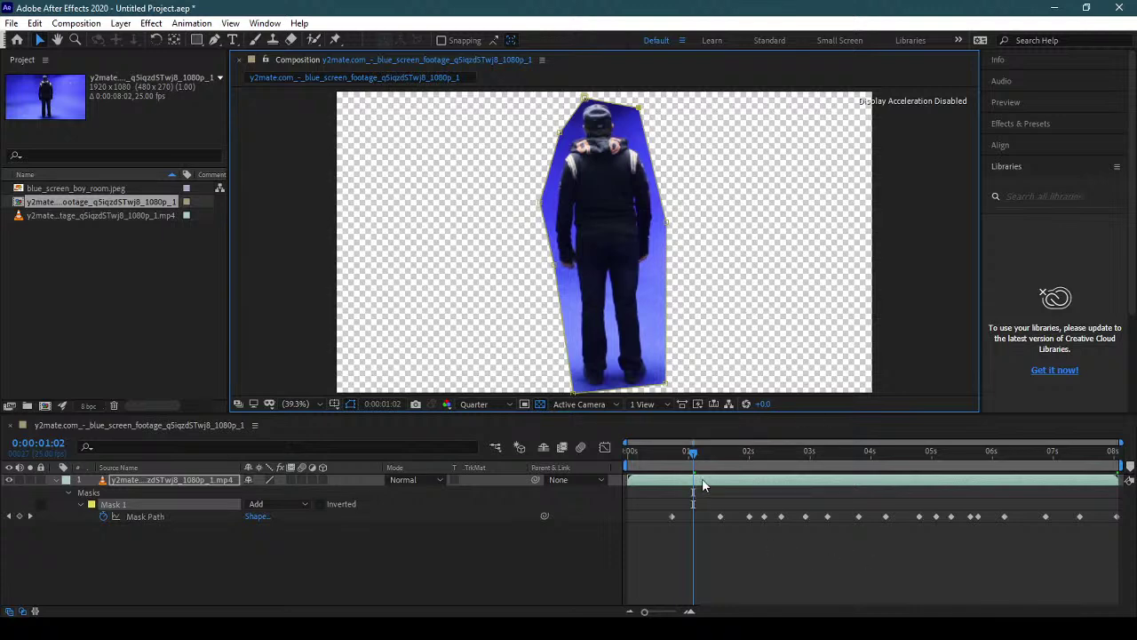
left_click_drag(692, 456, 620, 485)
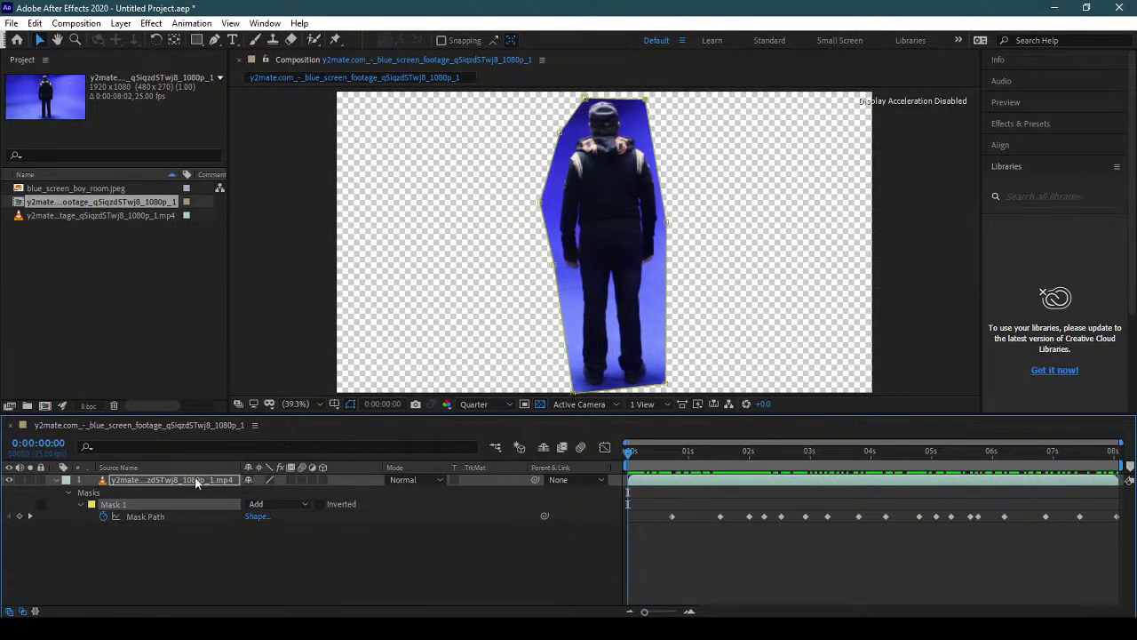
left_click(56, 480)
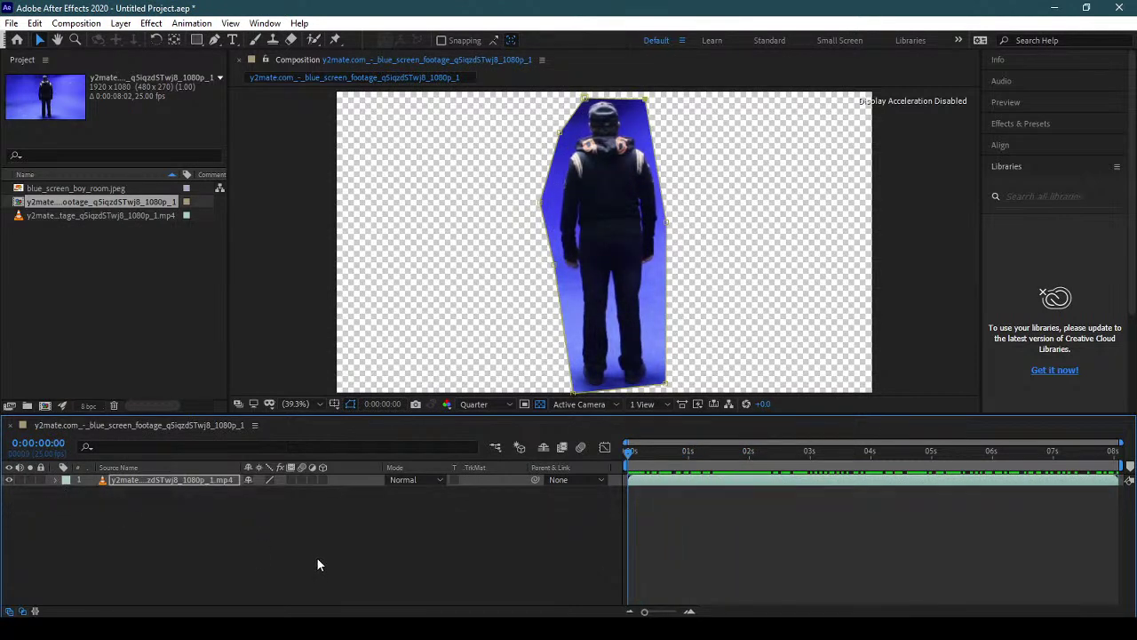
- Save the project as Untitled Project.aep in MMP308 Visual Effects > Class 5 - Garbage Mask
key("ctrl+shift+s")
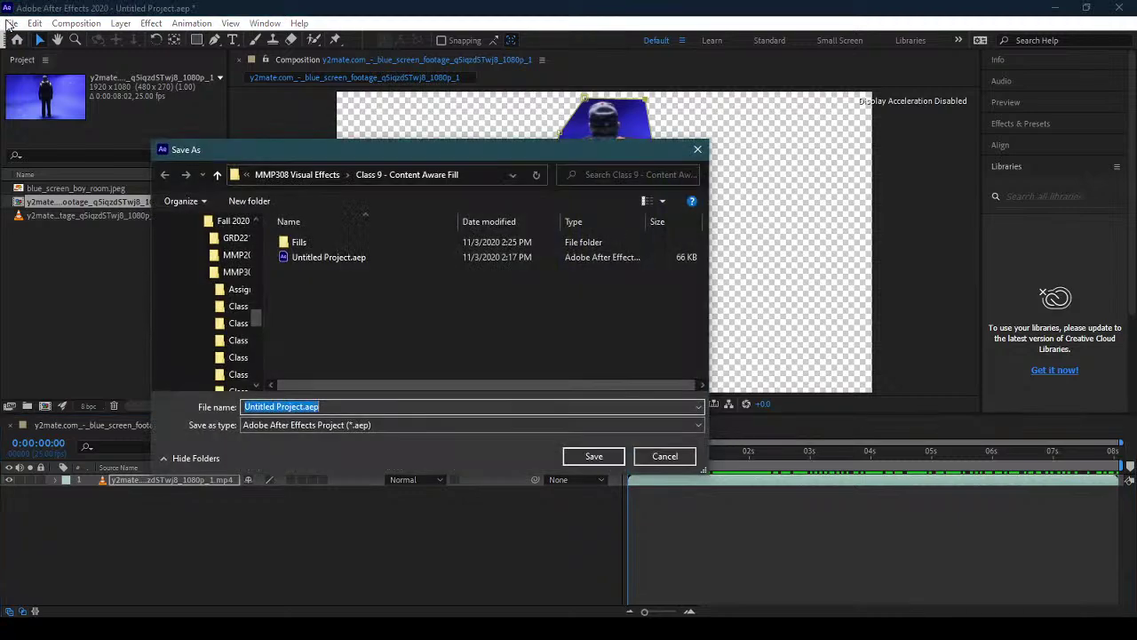
left_click(328, 174)
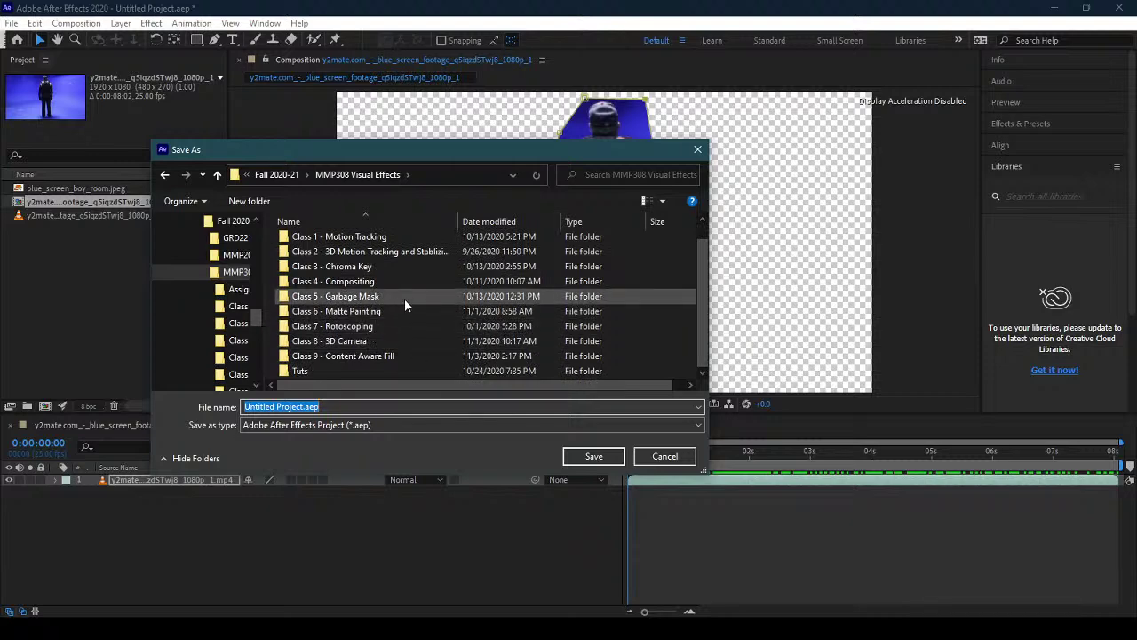
left_click(404, 296)
double_click(404, 297)
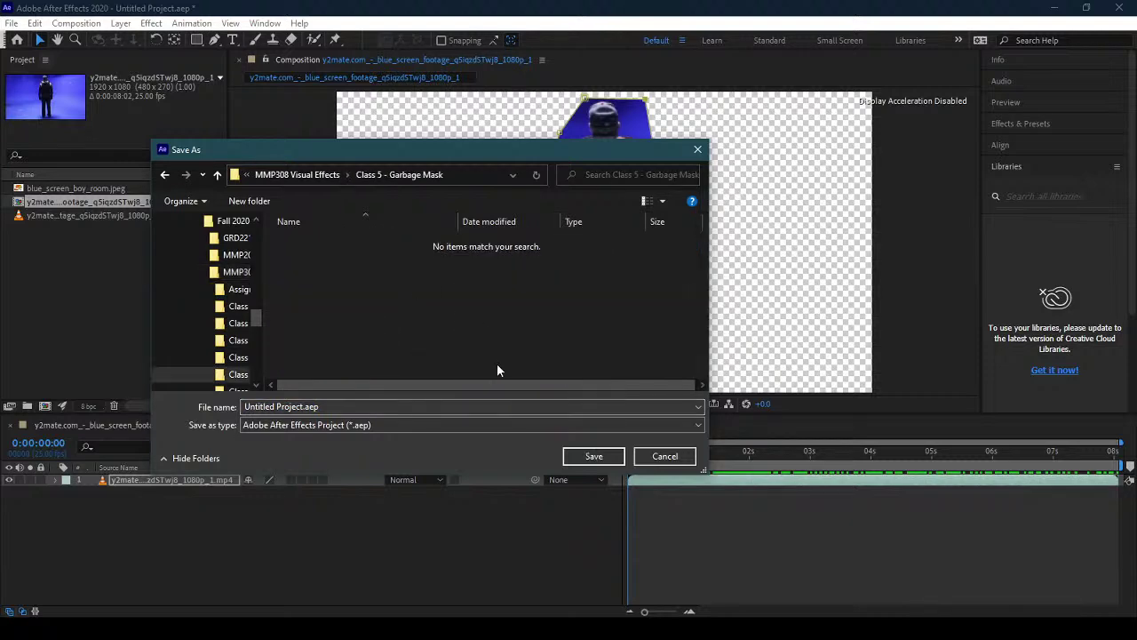
left_click(591, 456)
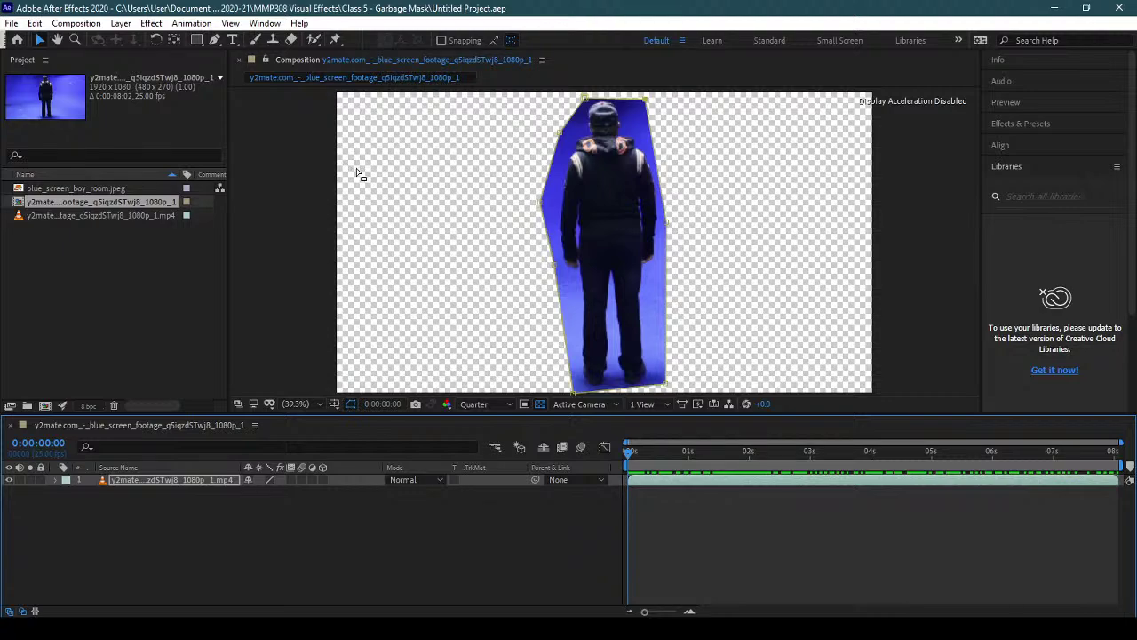
- Browse the Effect menu's RG Trapcode, Red Giant, RG VFX, Noise & Grain, Keying and Key Correct submenus
left_click(152, 24)
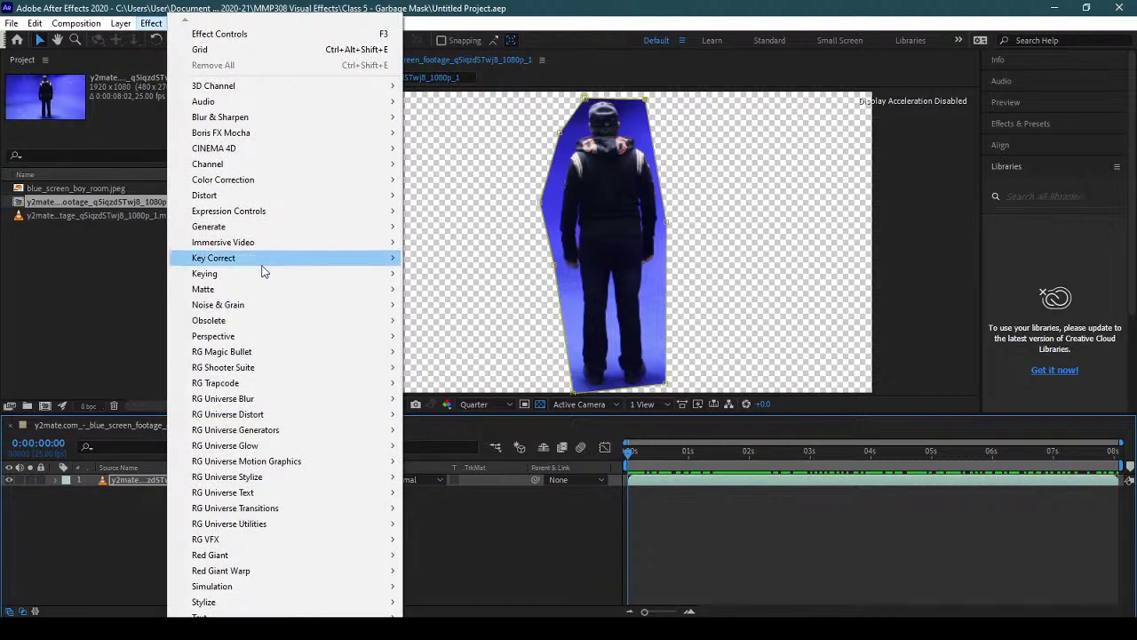
mouse_move(261, 272)
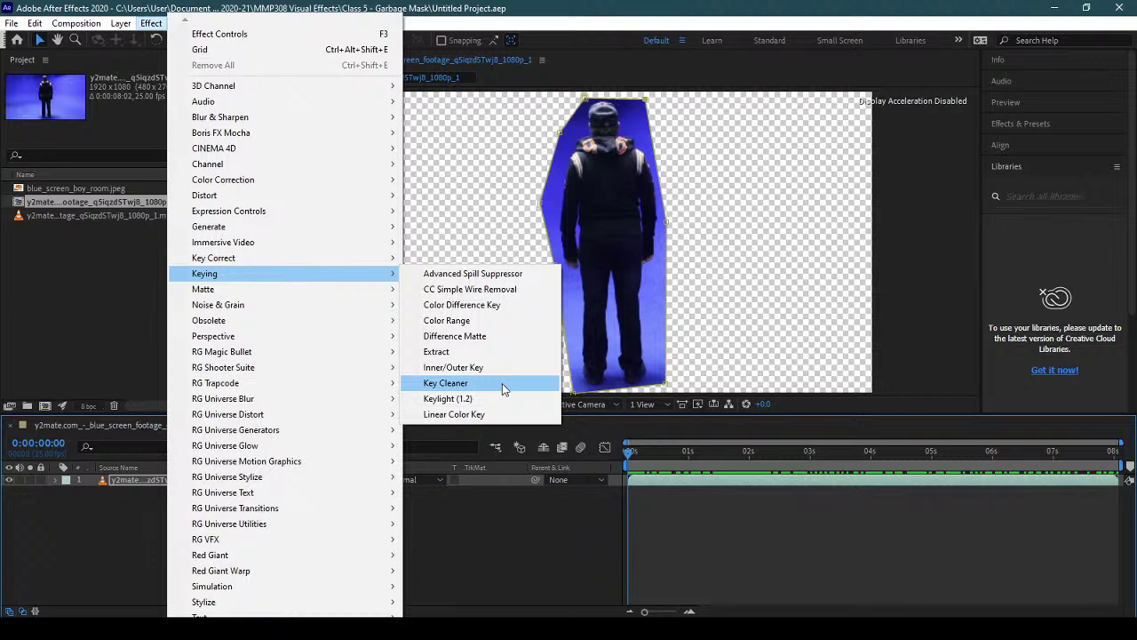
mouse_move(337, 376)
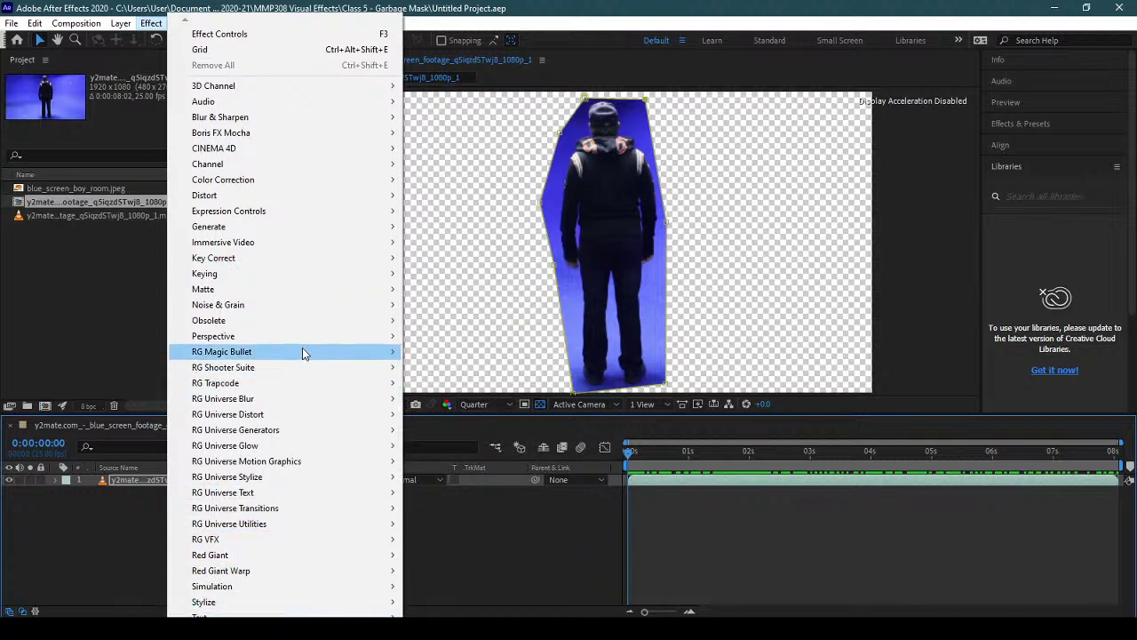
mouse_move(297, 531)
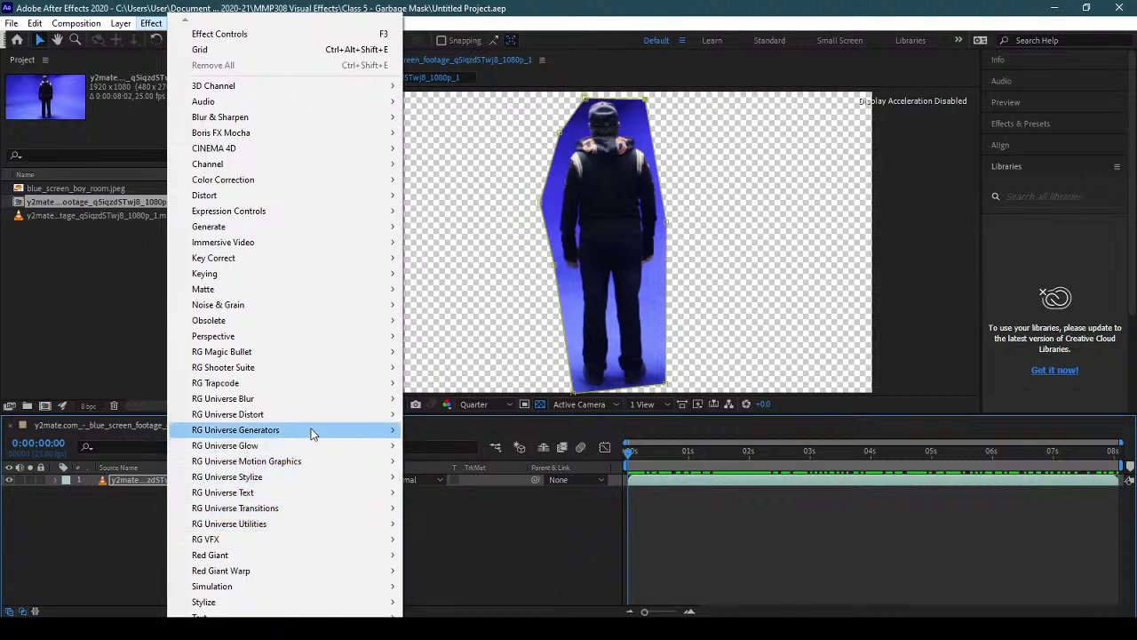
mouse_move(310, 433)
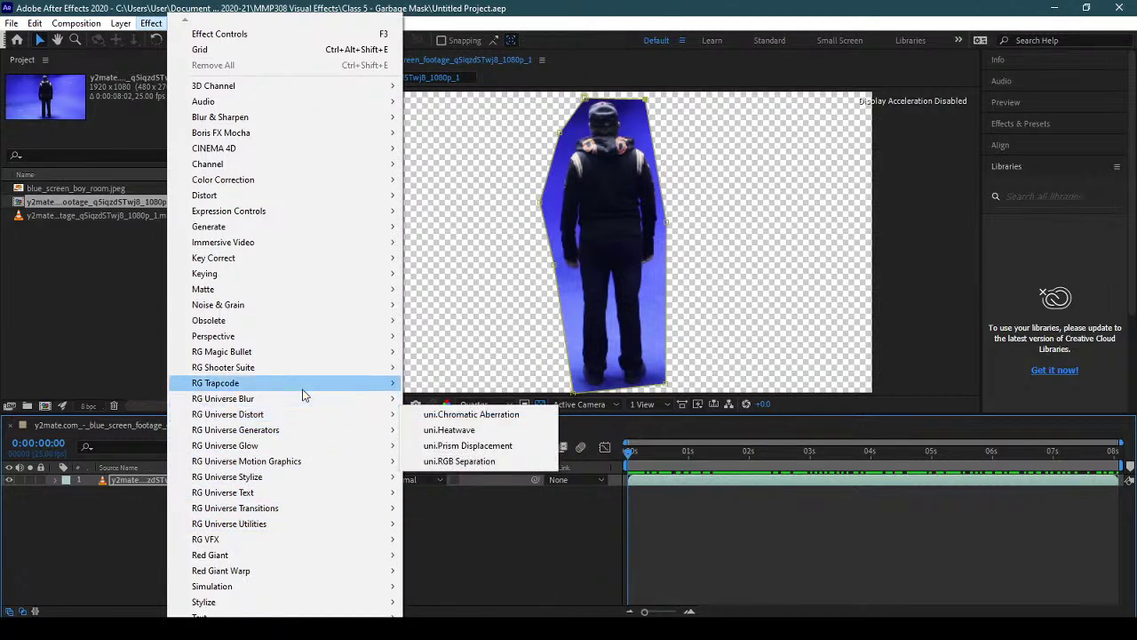
mouse_move(283, 369)
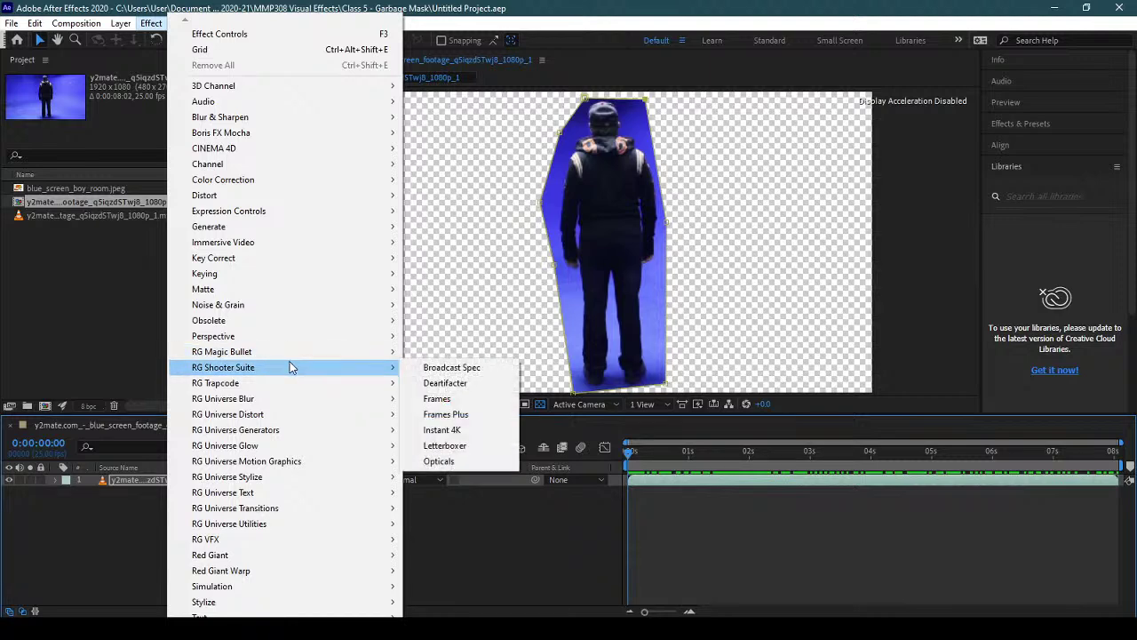
mouse_move(261, 578)
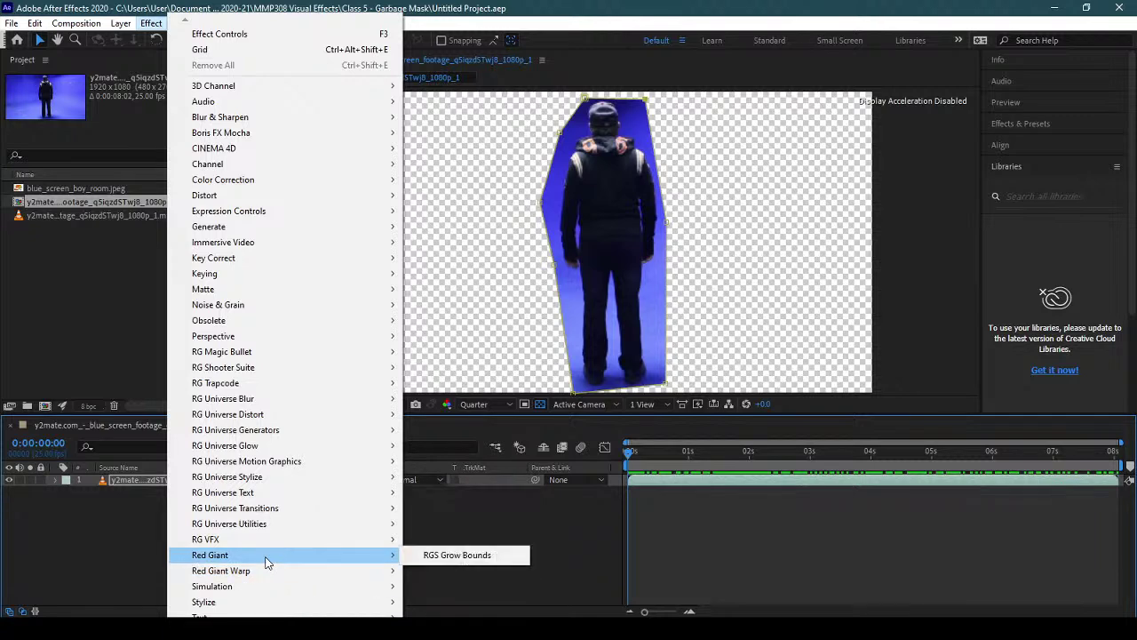
mouse_move(268, 547)
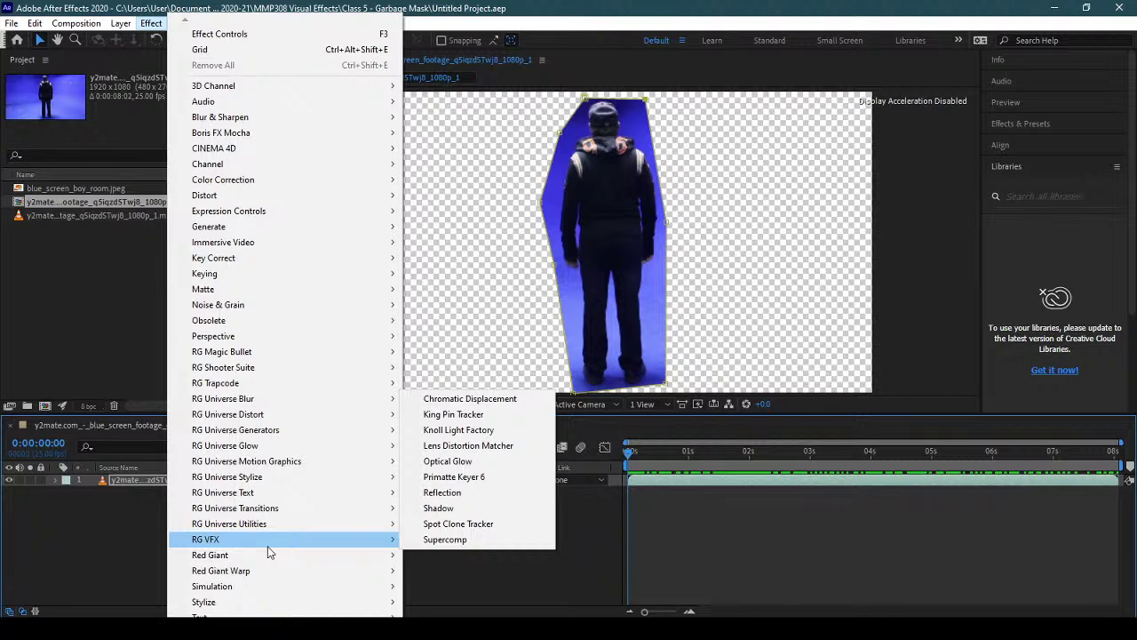
mouse_move(249, 304)
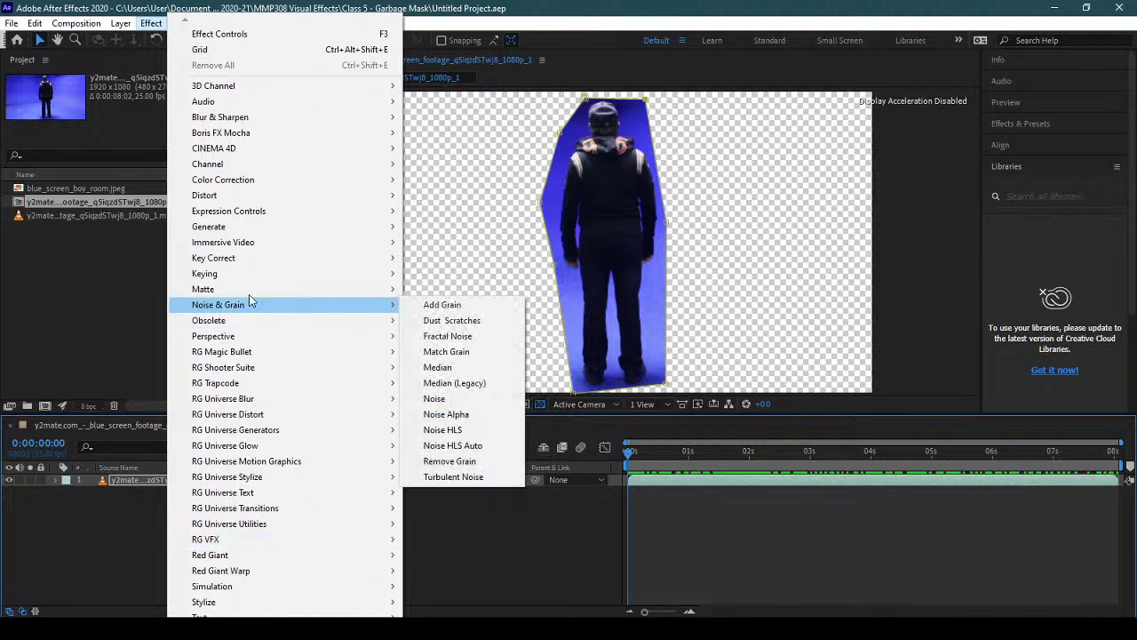
mouse_move(247, 279)
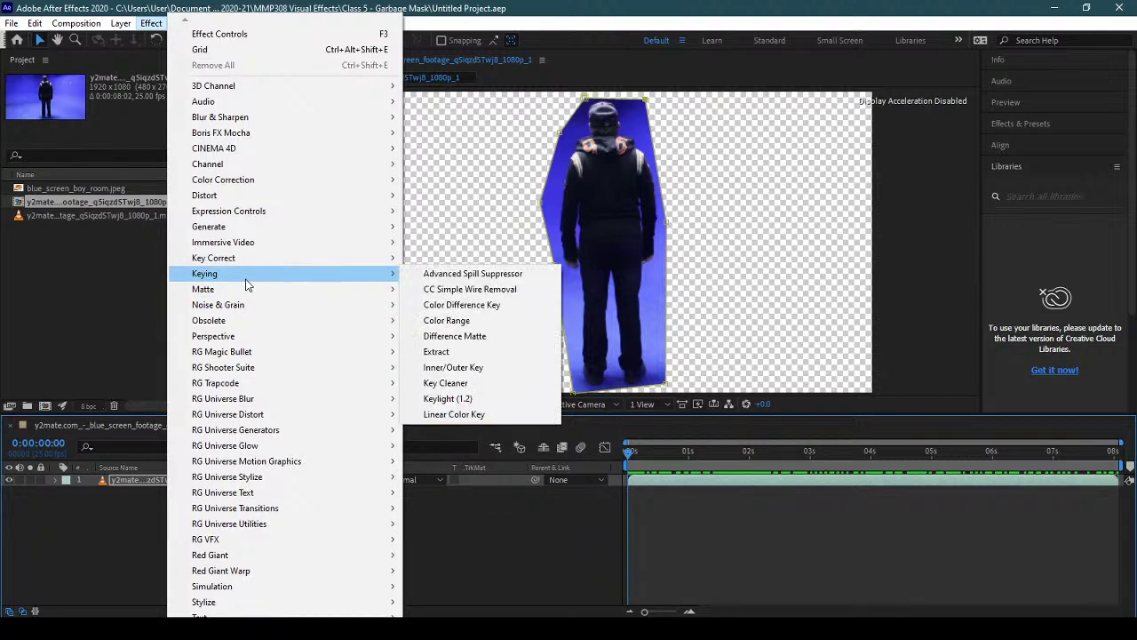
mouse_move(253, 257)
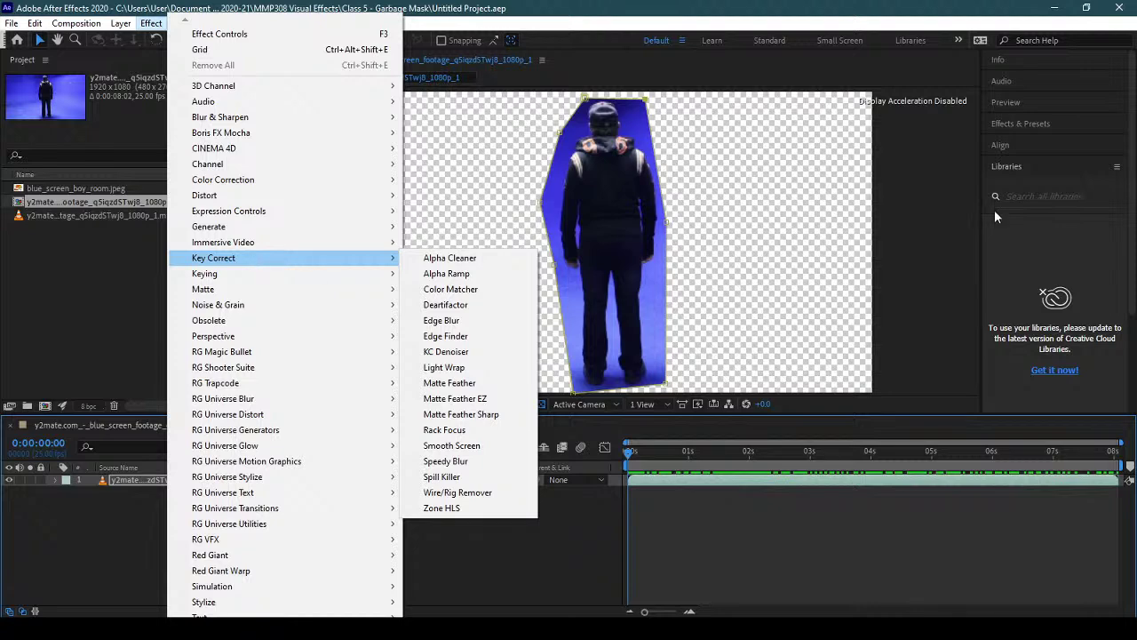
- Search 'prim' in Effects & Presets and apply Primatte Keyer 6 to the blue-screen footage layer
left_click(1037, 136)
left_click(1031, 124)
left_click(1040, 141)
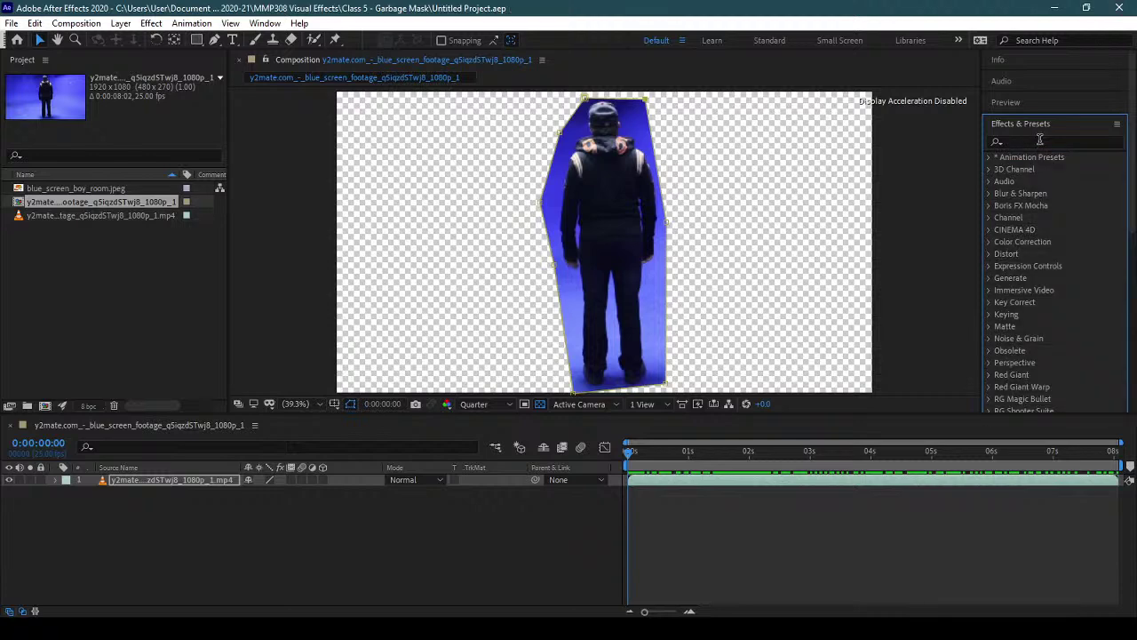
left_click(1039, 140)
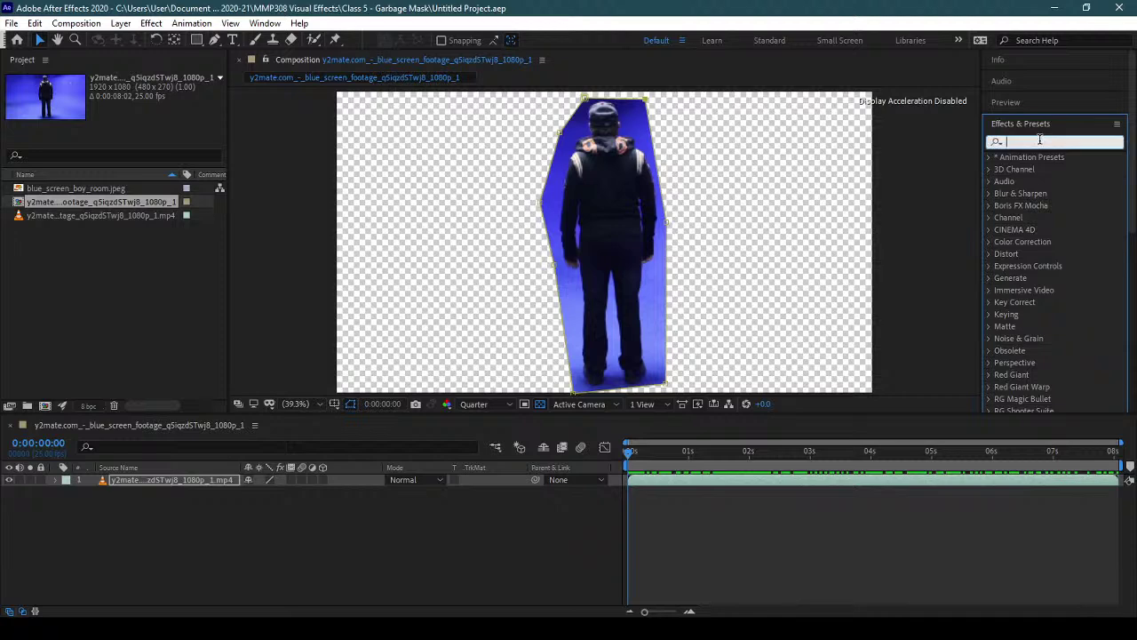
type("prim")
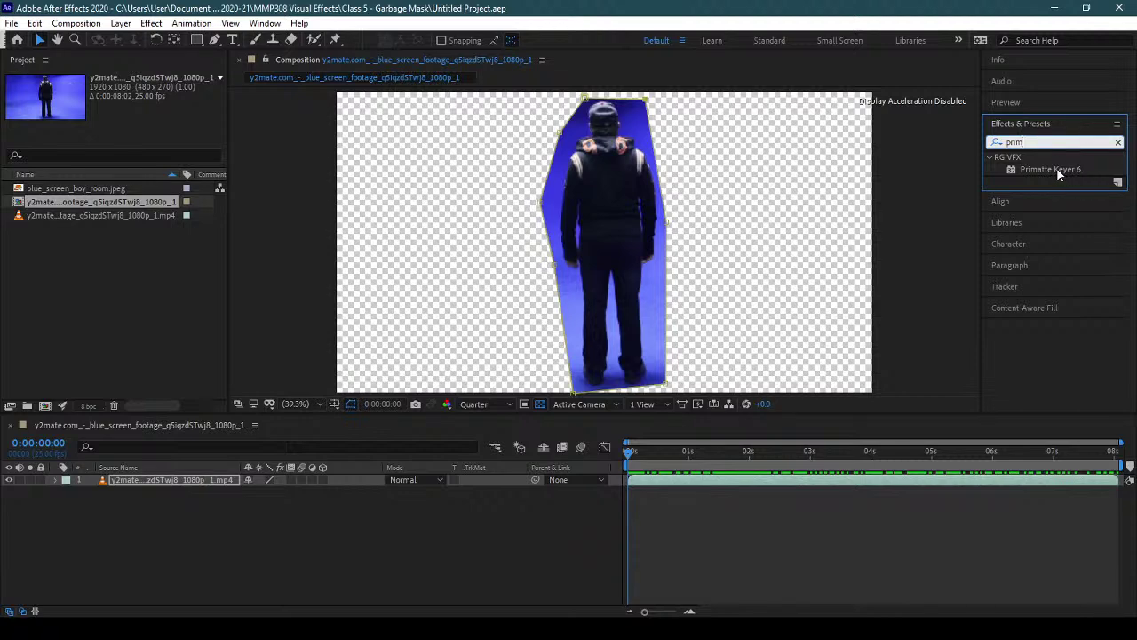
left_click_drag(1056, 167, 171, 479)
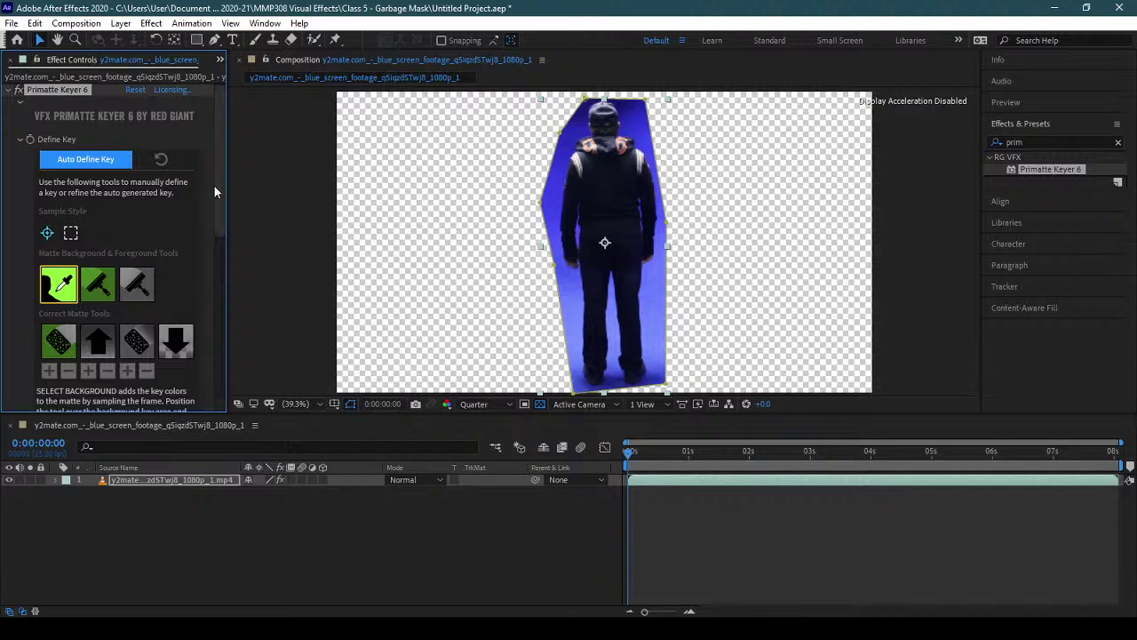
- Widen Effect Controls, try Primatte's Auto Define Key, then reset the key
left_click_drag(220, 202, 207, 157)
left_click_drag(227, 309, 265, 312)
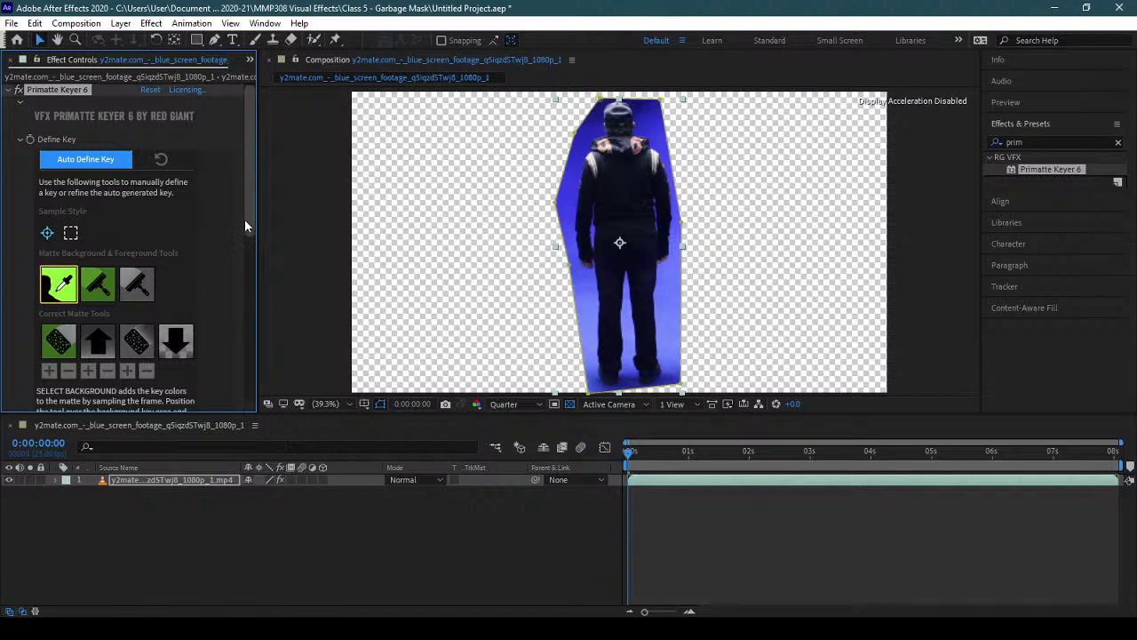
left_click_drag(245, 221, 246, 178)
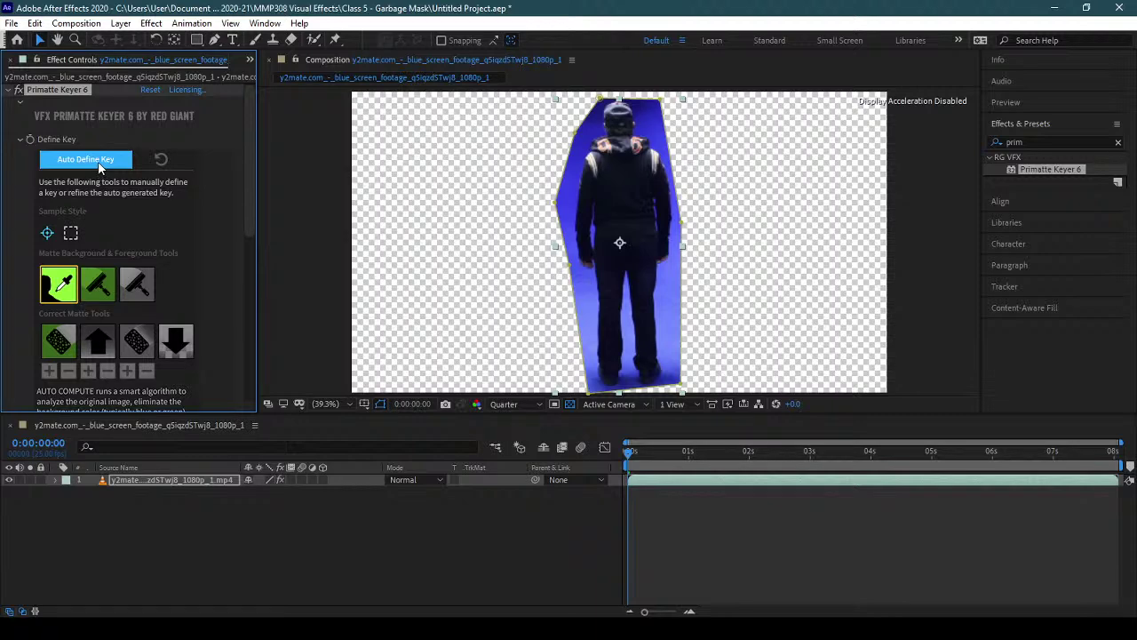
left_click(101, 163)
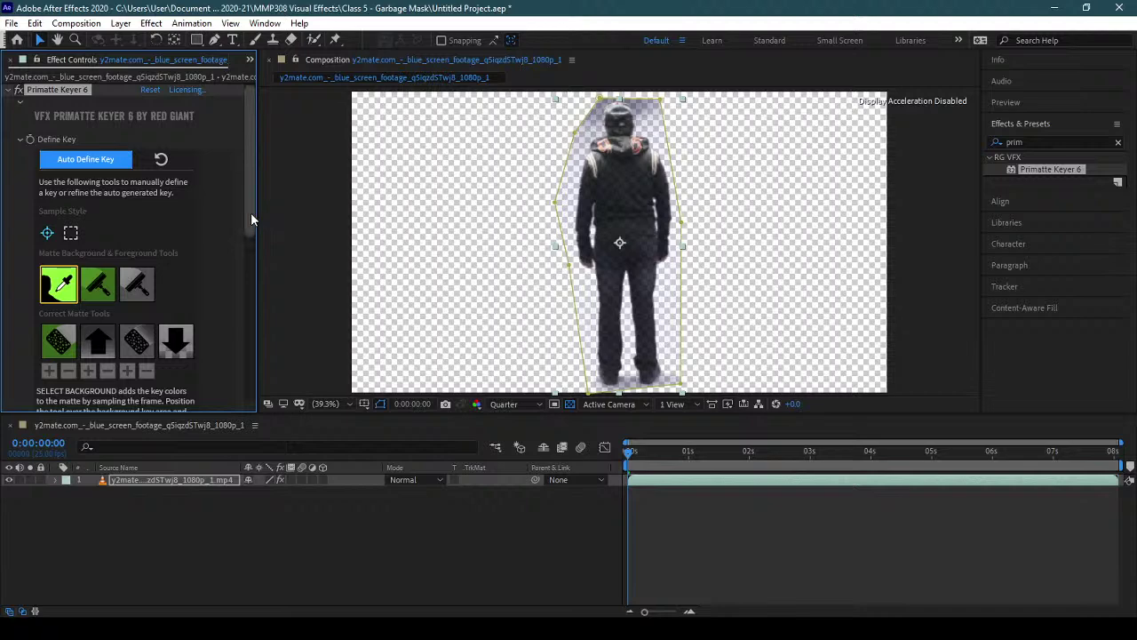
left_click_drag(250, 215, 260, 192)
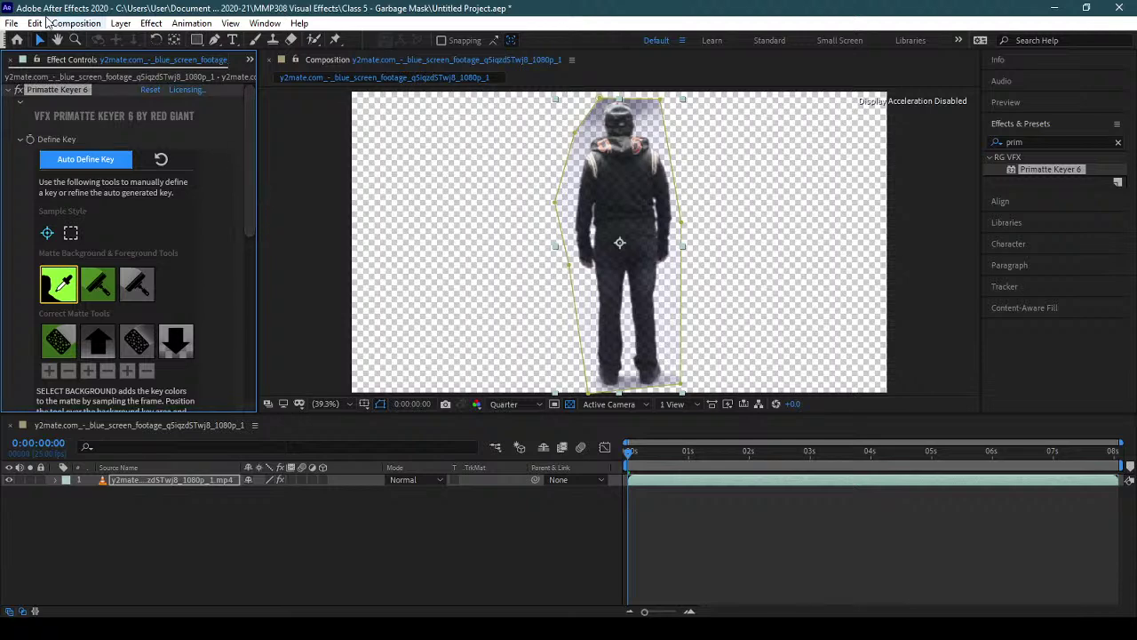
left_click(151, 90)
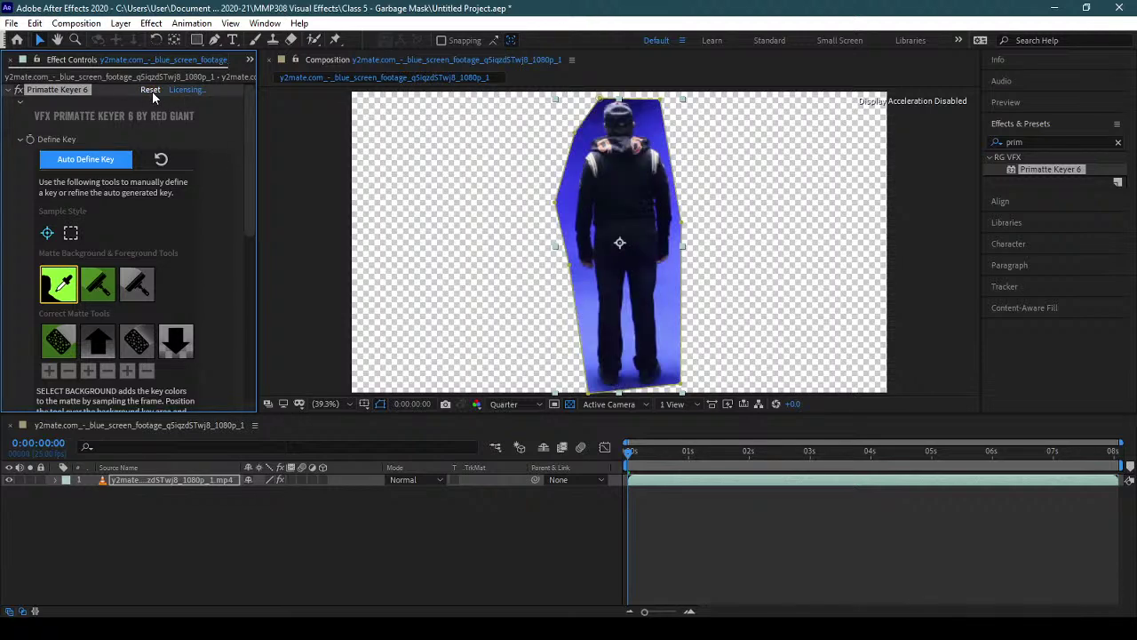
- Sample the blue backdrop around the man's head, shoulders, edges and feet with Select Background
left_click(60, 286)
mouse_move(579, 153)
left_mouse_down()
mouse_move(568, 189)
mouse_move(573, 255)
left_mouse_up()
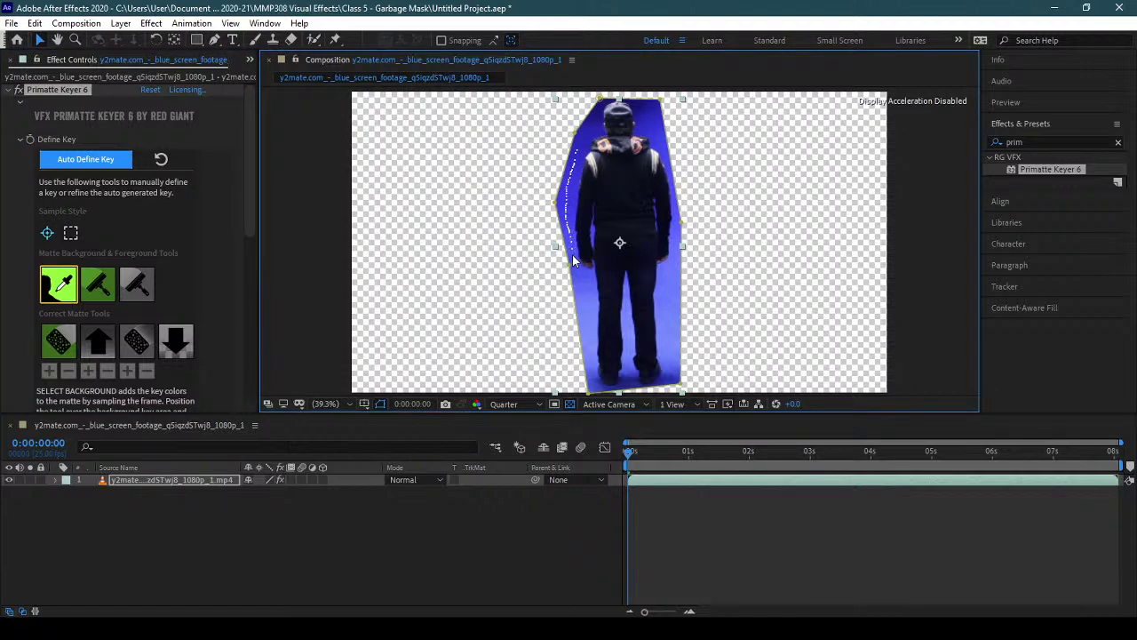
left_click_drag(588, 313, 589, 326)
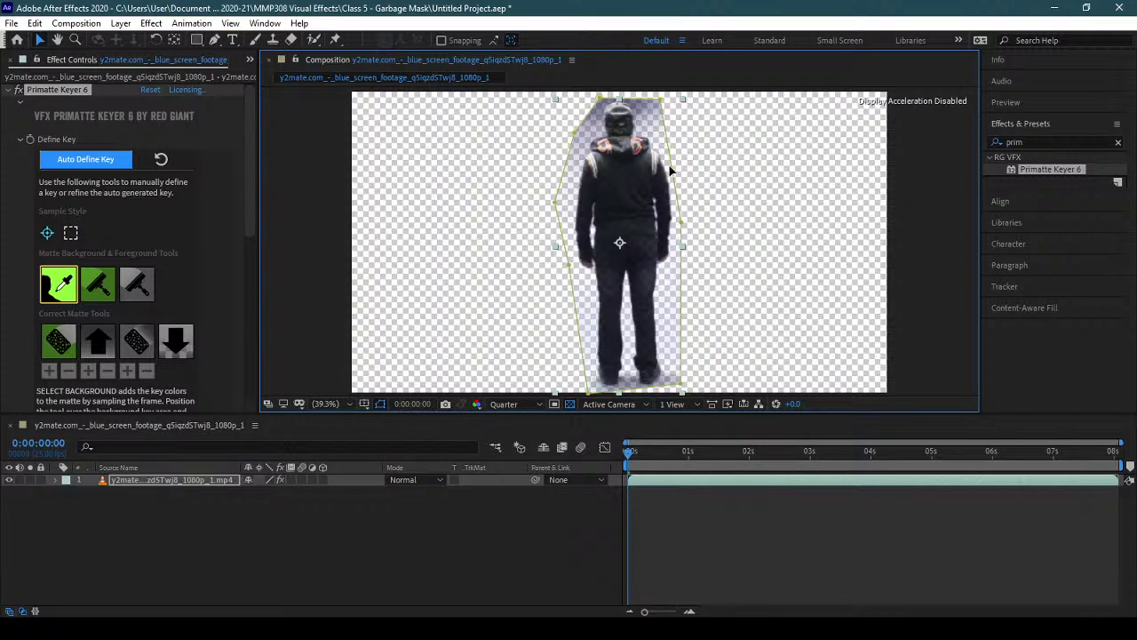
left_click_drag(598, 116, 583, 151)
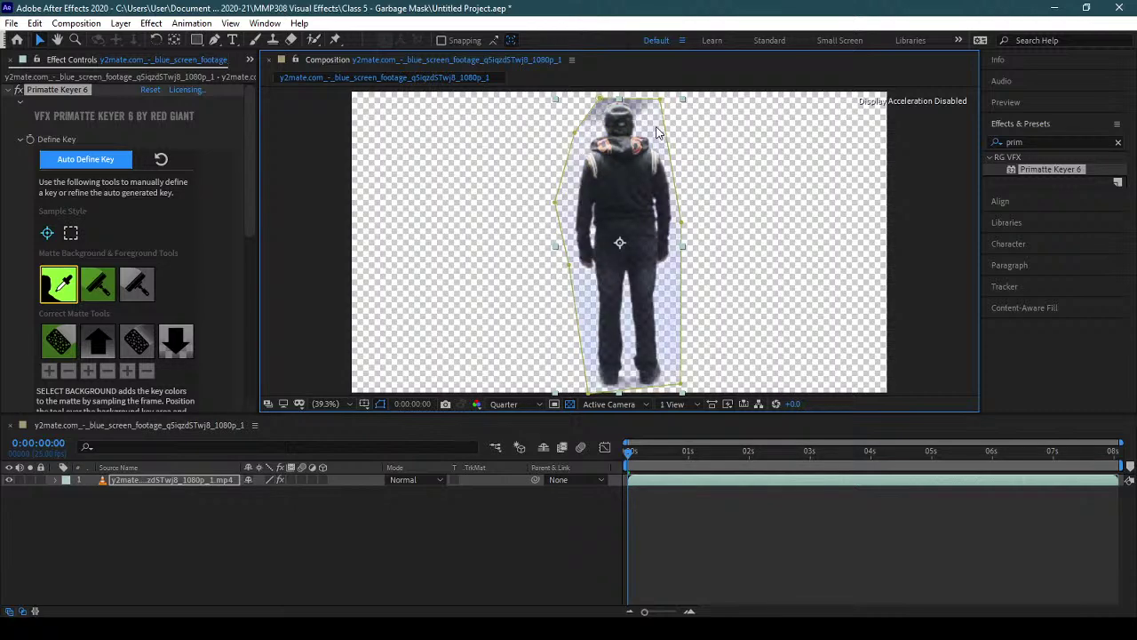
mouse_move(627, 107)
left_mouse_down()
mouse_move(674, 178)
mouse_move(683, 317)
left_mouse_up()
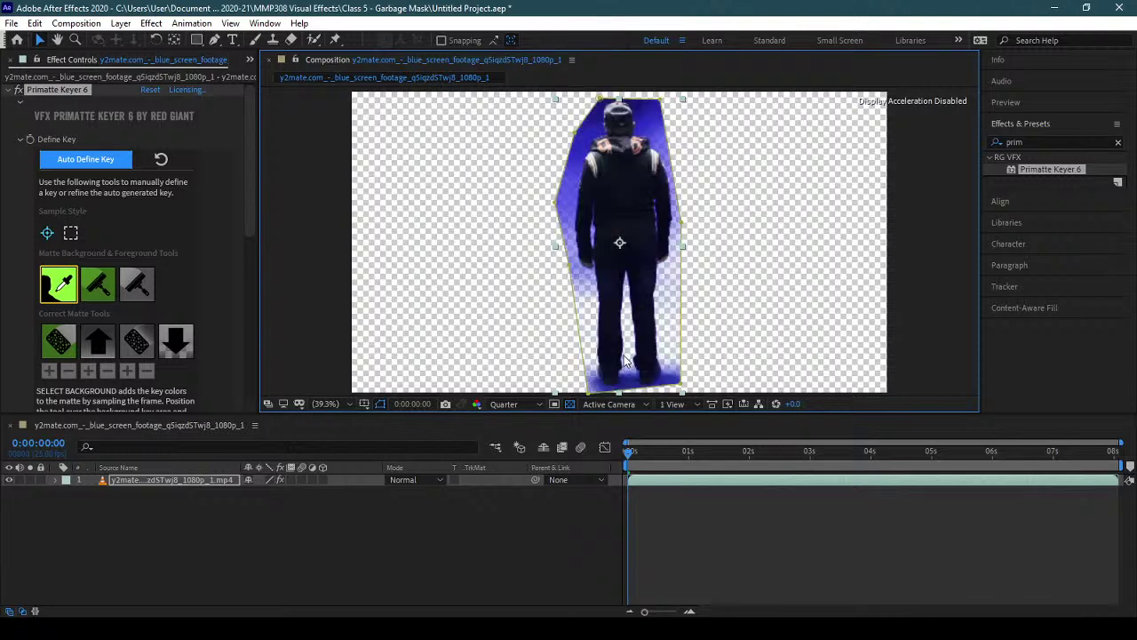
left_click_drag(633, 371, 622, 391)
left_click_drag(586, 250, 572, 191)
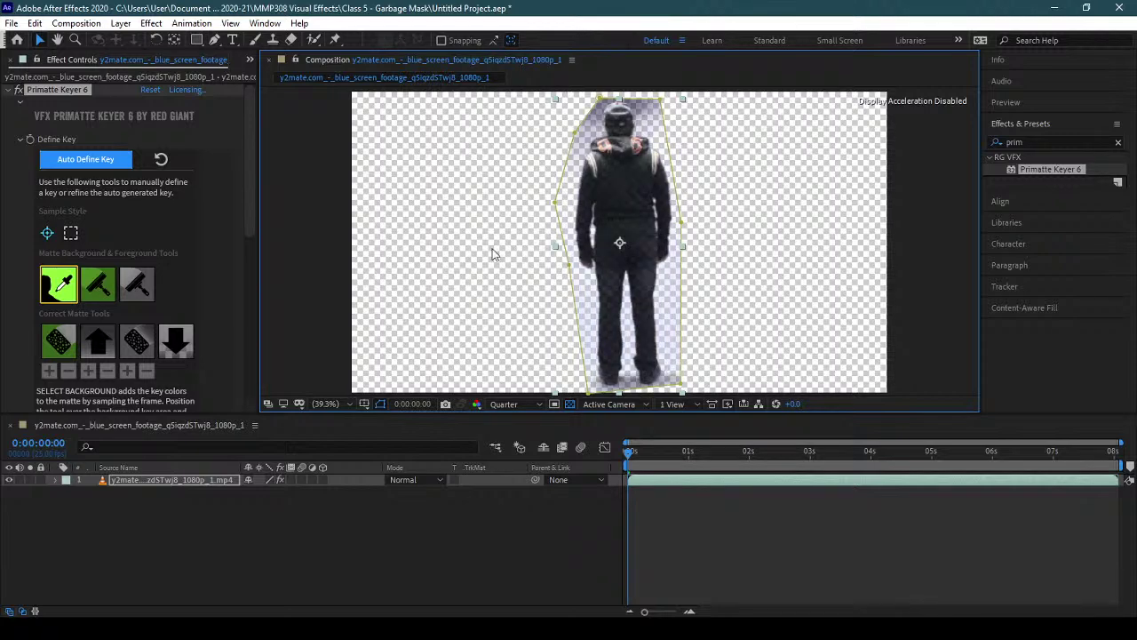
- Clean leftover background noise around the man's head, shoulder and legs with Clean Background
left_click(100, 292)
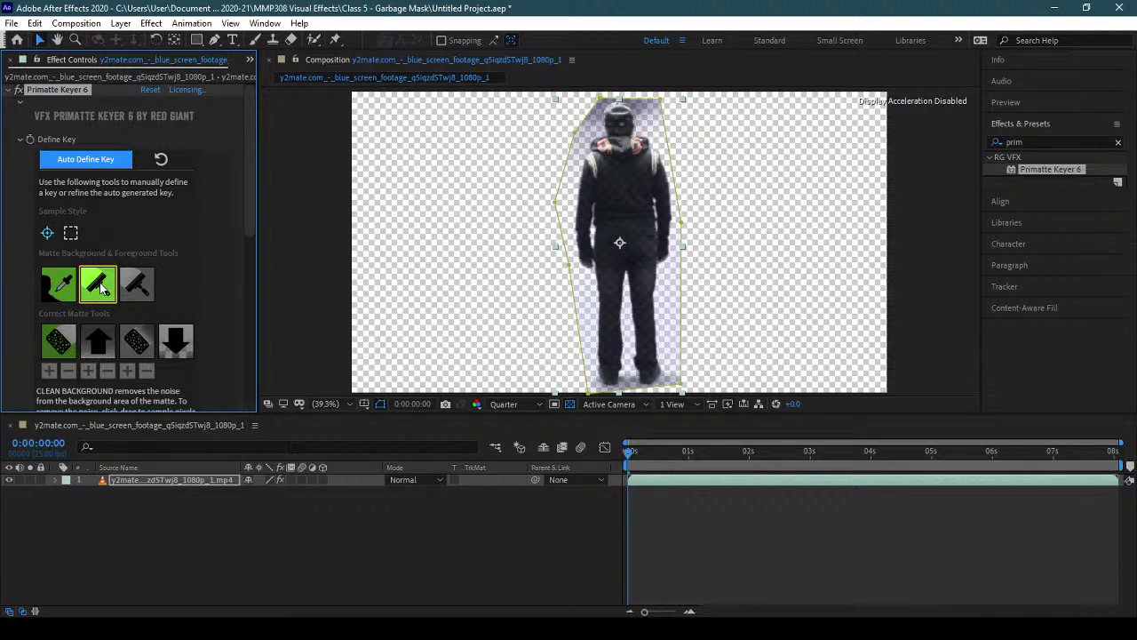
left_click(576, 182)
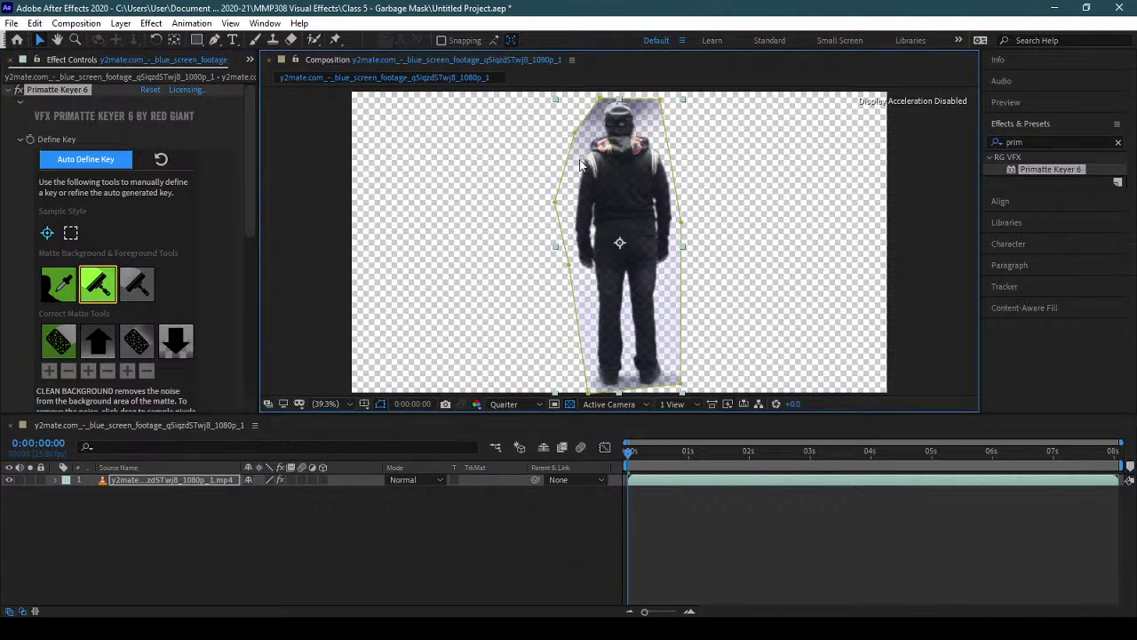
mouse_move(580, 164)
left_mouse_down()
mouse_move(586, 145)
mouse_move(584, 157)
left_mouse_up()
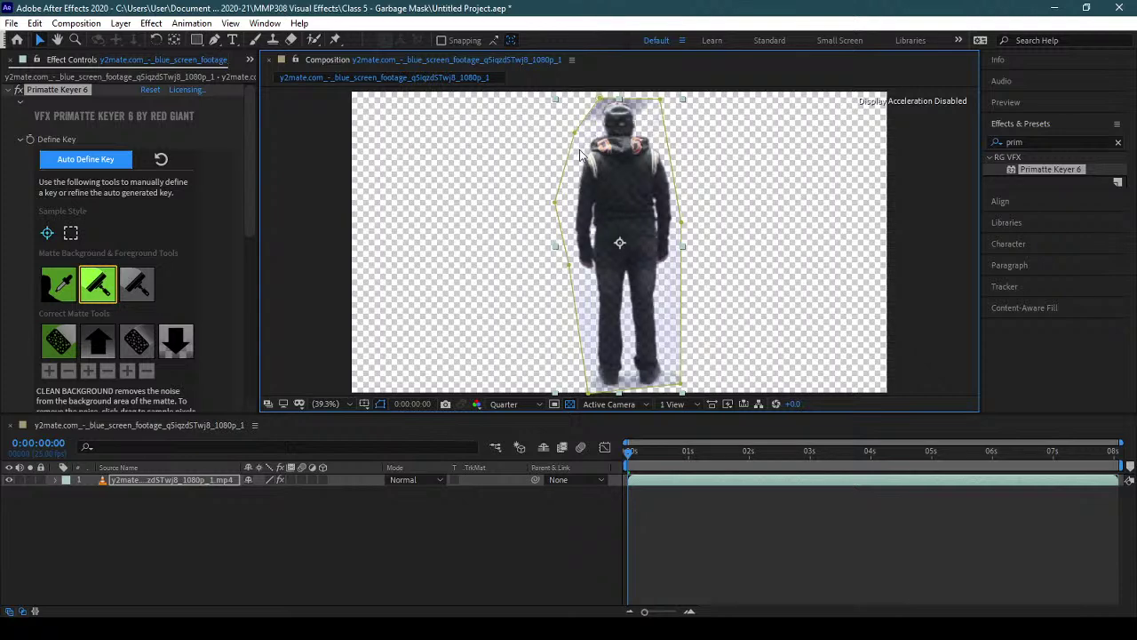
left_click(640, 106)
left_click_drag(632, 375, 628, 389)
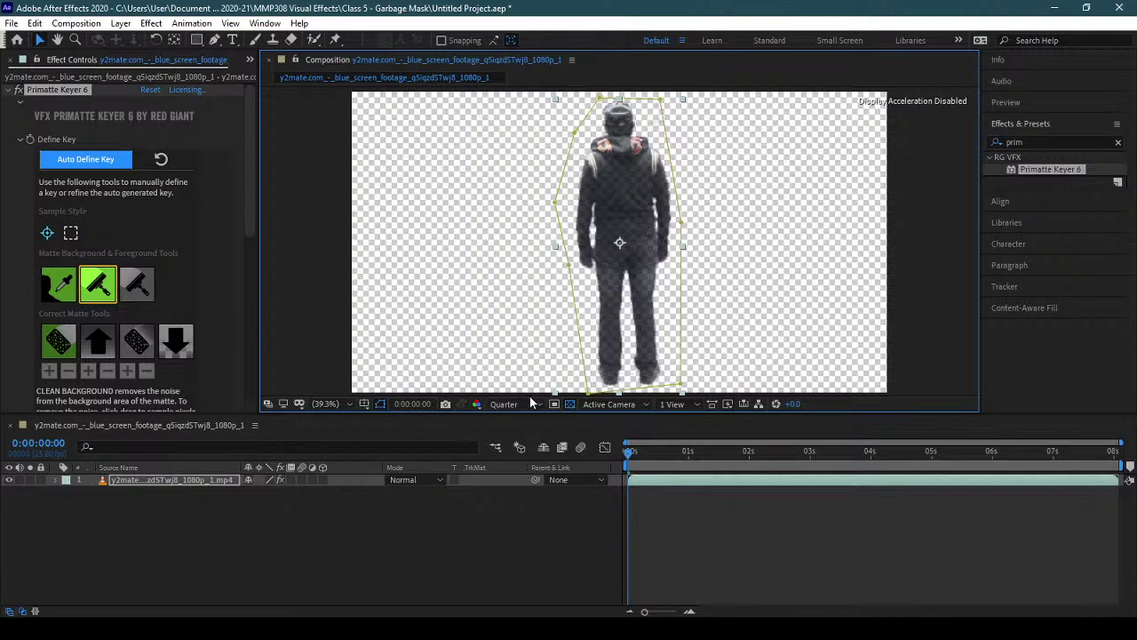
- Check the key's Alpha channel in Show Channel, then return the viewer to RGB
left_click(477, 405)
left_click(526, 490)
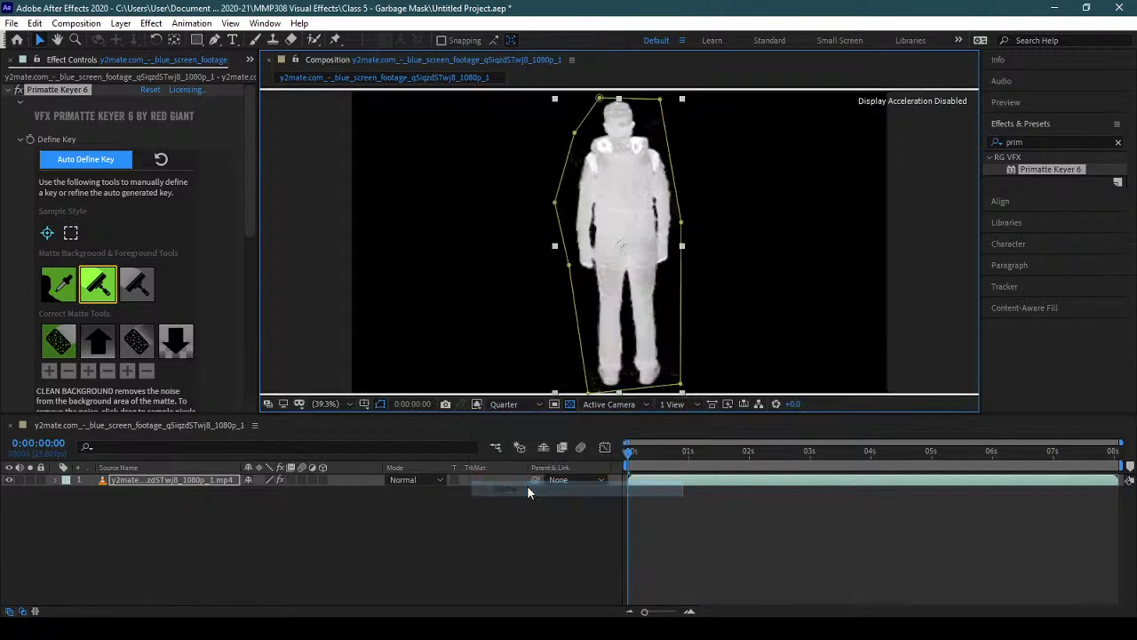
left_click(477, 405)
left_click(510, 418)
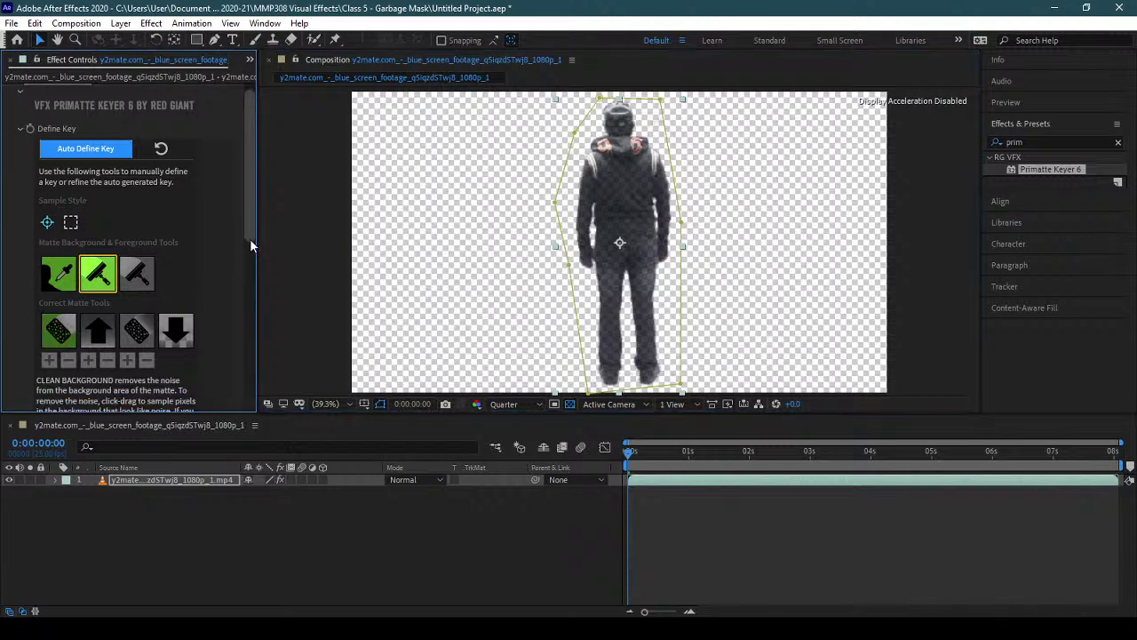
scroll(250, 238, "down", 2)
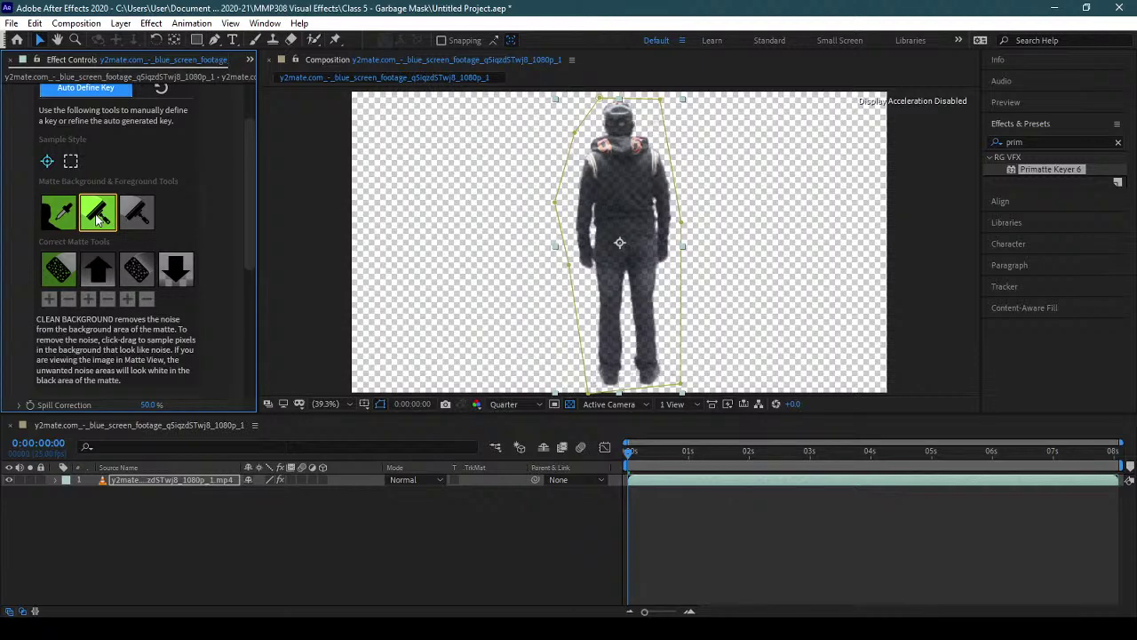
- Use Clean Foreground on the man's torso and legs so they look solid
left_click(143, 221)
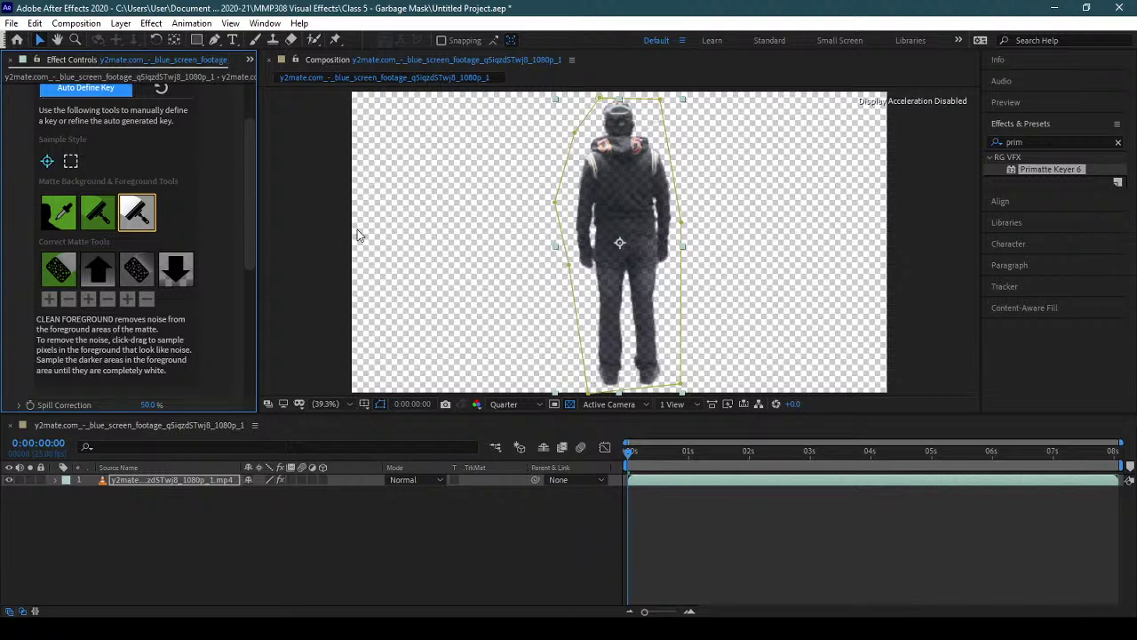
left_click_drag(625, 187, 645, 238)
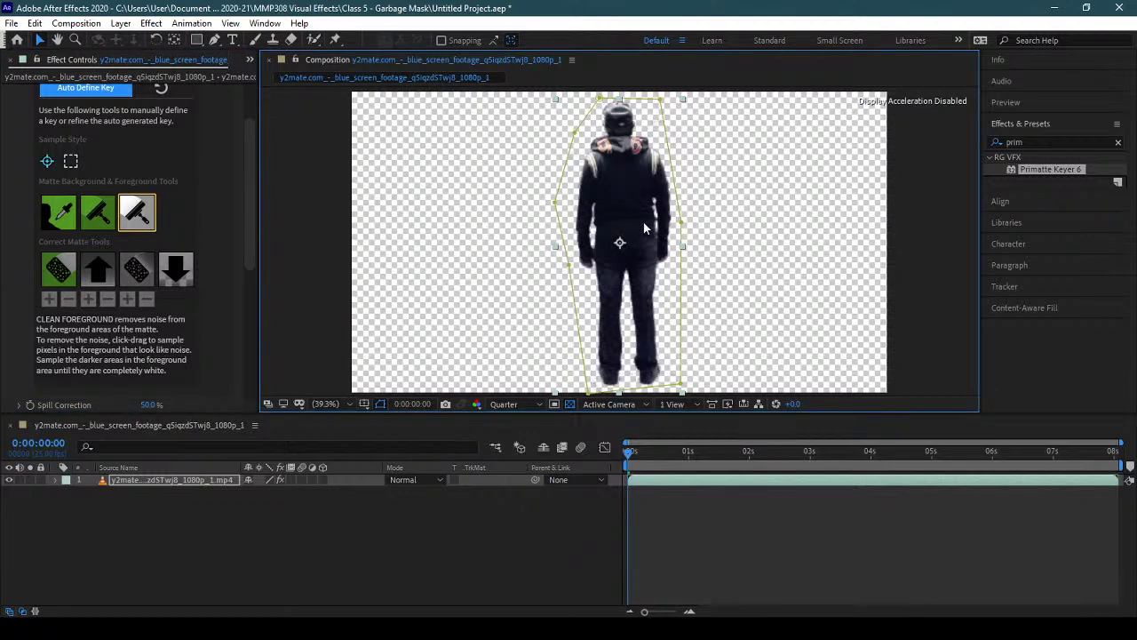
mouse_move(633, 187)
left_mouse_down()
mouse_move(619, 121)
mouse_move(640, 163)
left_mouse_up()
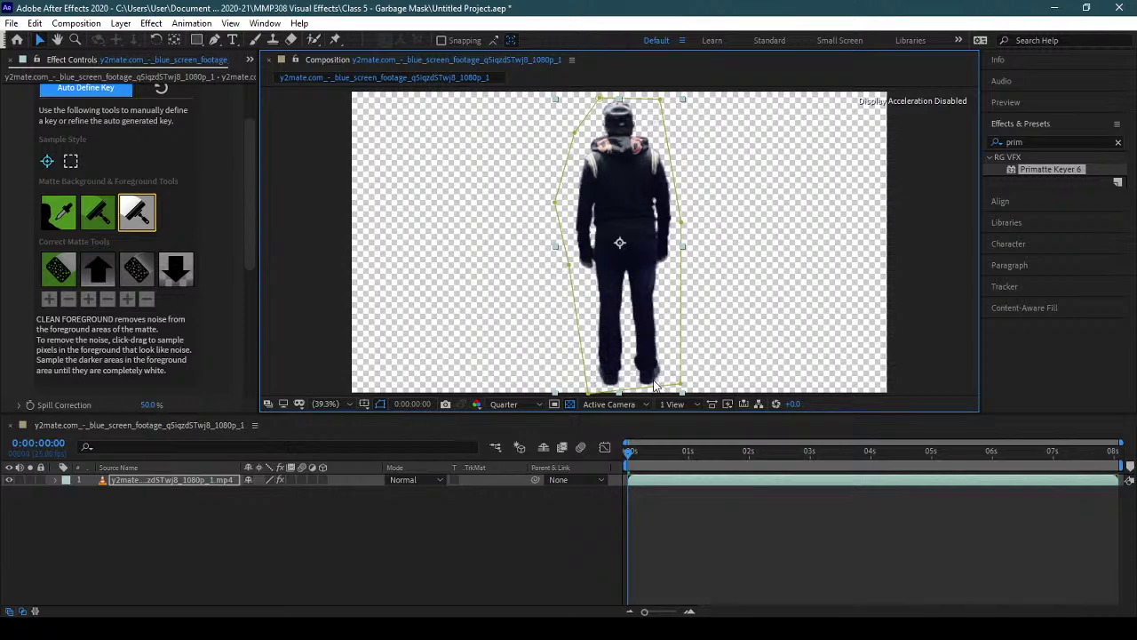
left_click(477, 404)
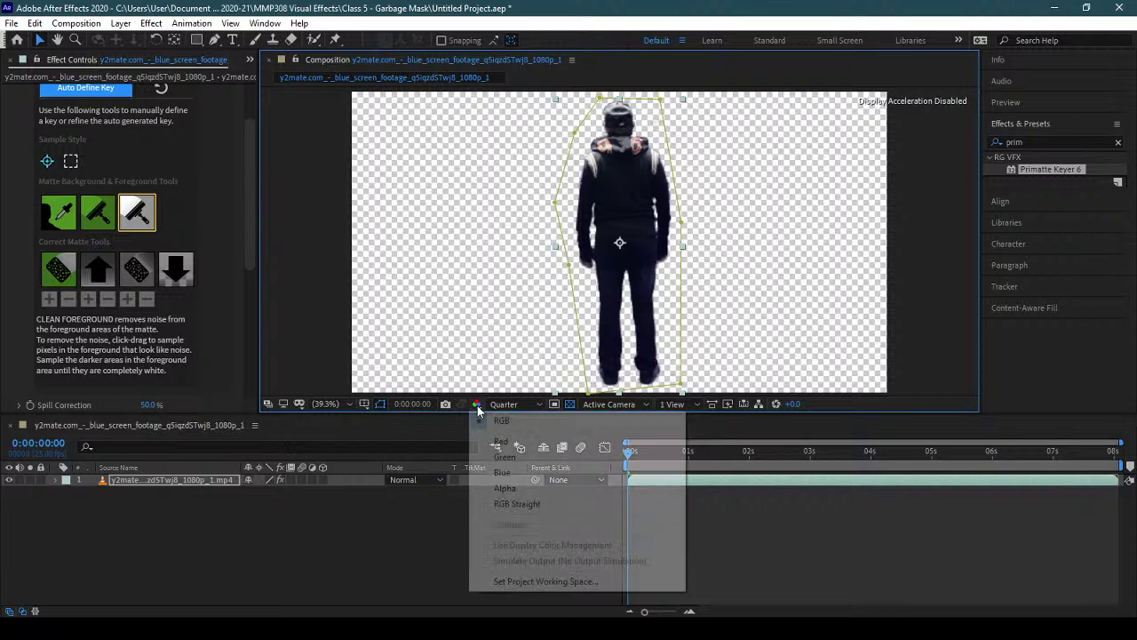
- Show the Alpha channel and turn the grey noise in the matte's head and shoulders solid white
left_click(542, 492)
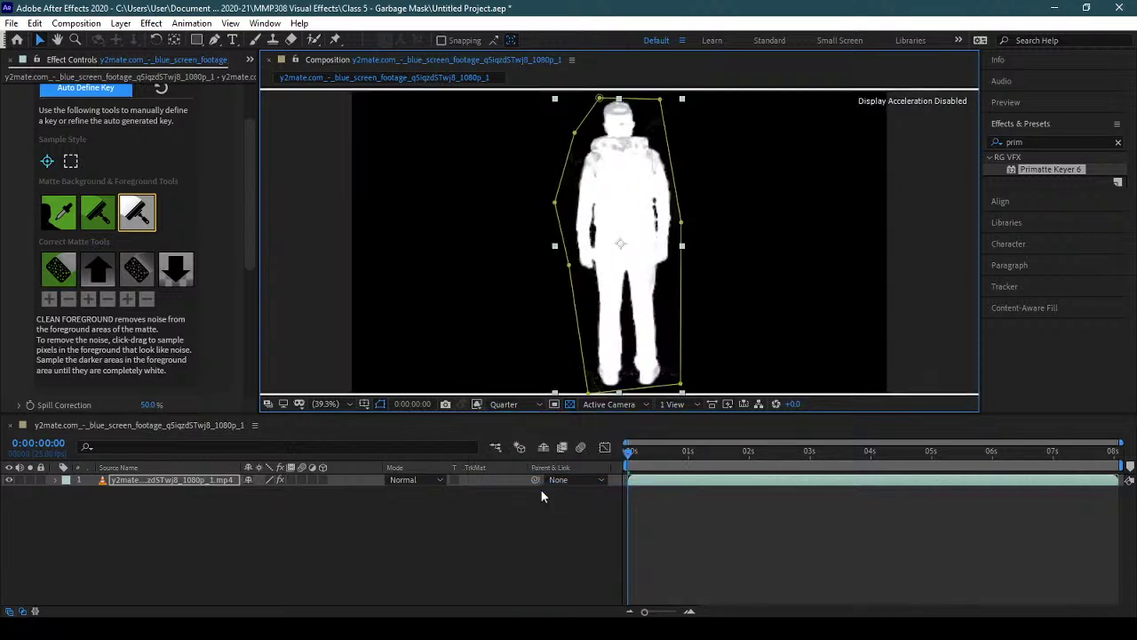
left_click(625, 167)
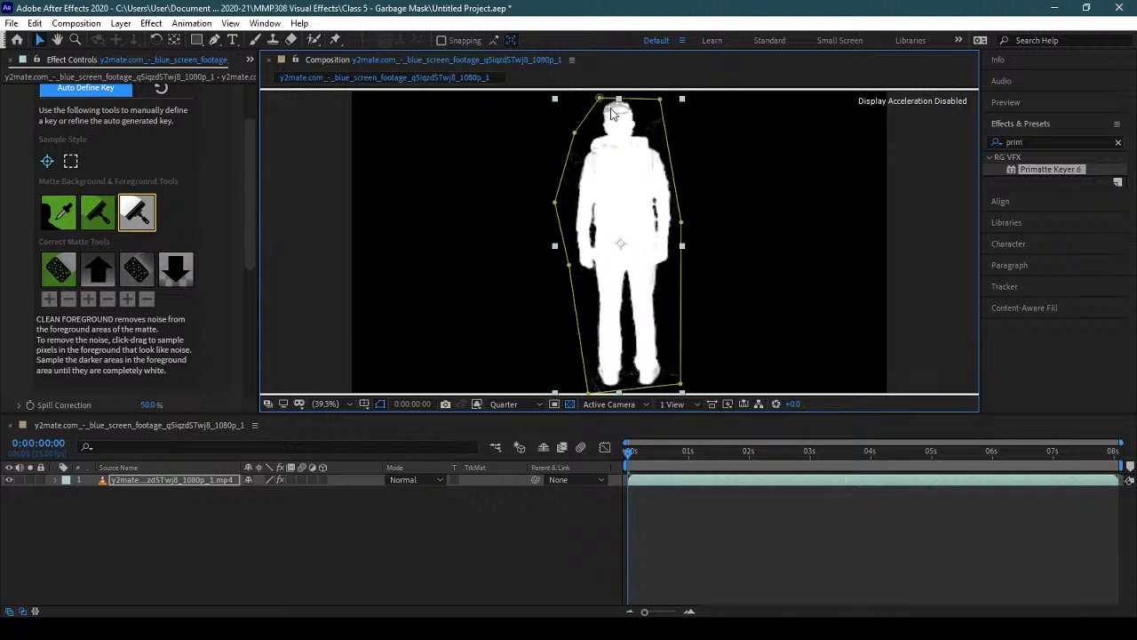
left_click_drag(611, 113, 624, 124)
mouse_move(254, 257)
left_mouse_down()
mouse_move(256, 306)
mouse_move(245, 301)
mouse_move(247, 257)
left_mouse_up()
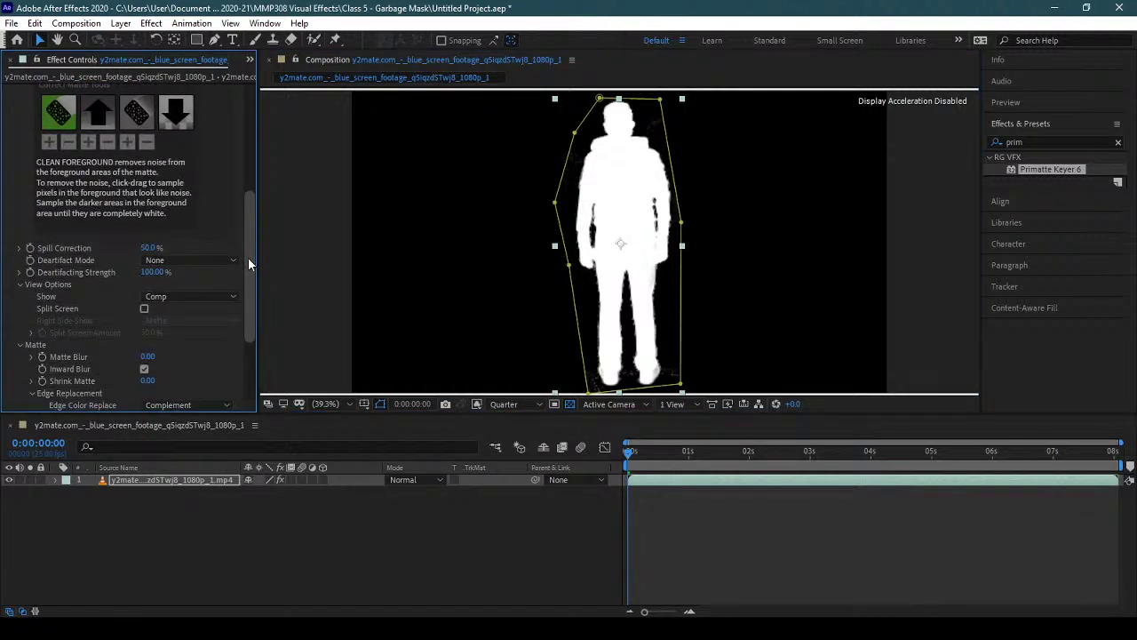
left_click_drag(247, 262, 245, 317)
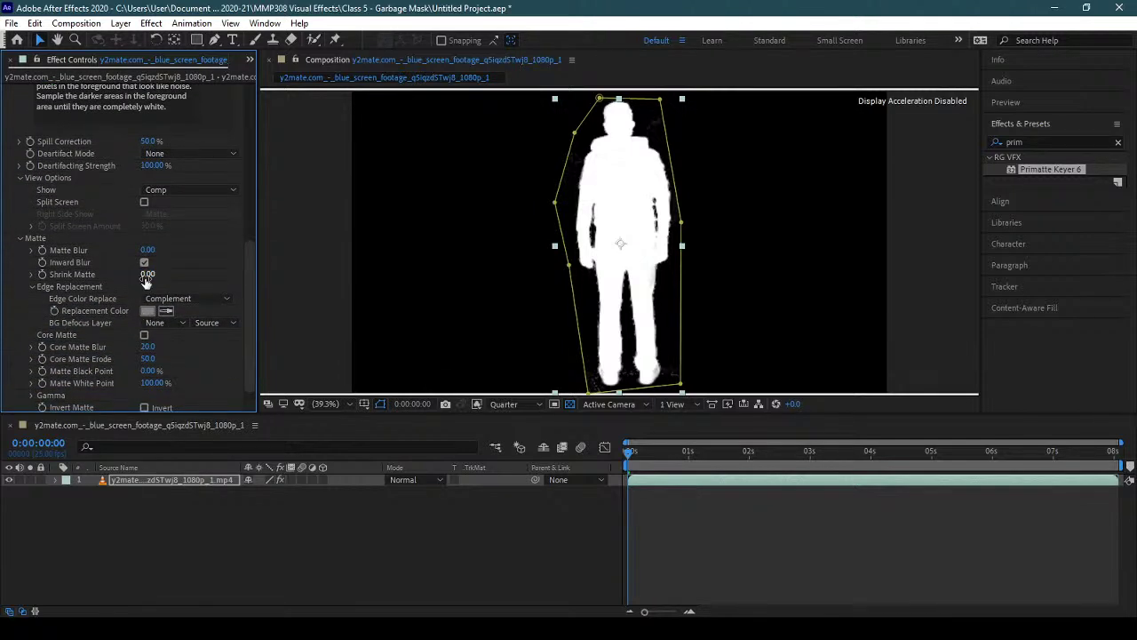
- Set the viewer to 100% magnification and Full resolution
left_click(352, 404)
left_click(356, 293)
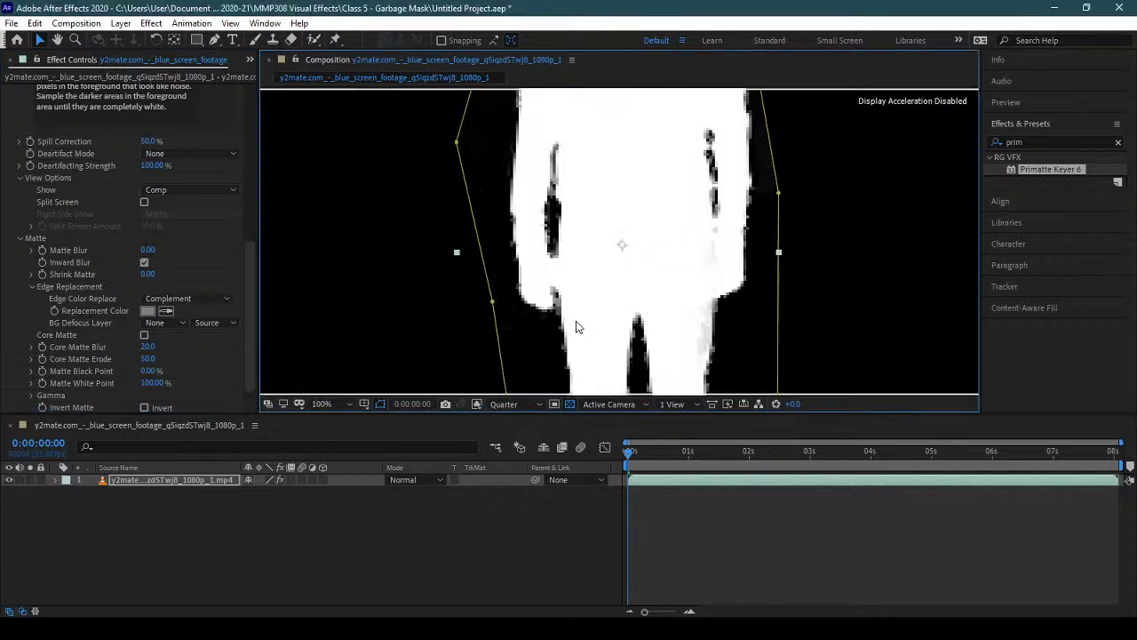
left_click(541, 406)
left_click(528, 431)
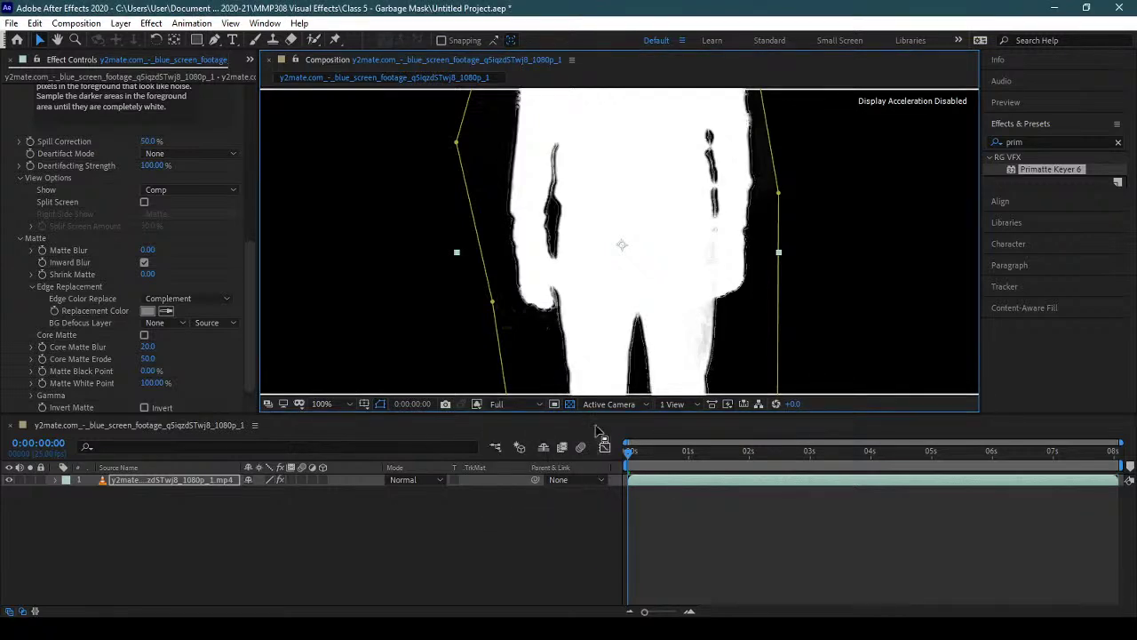
- Raise Primatte's Shrink Matte to 50
left_click(147, 275)
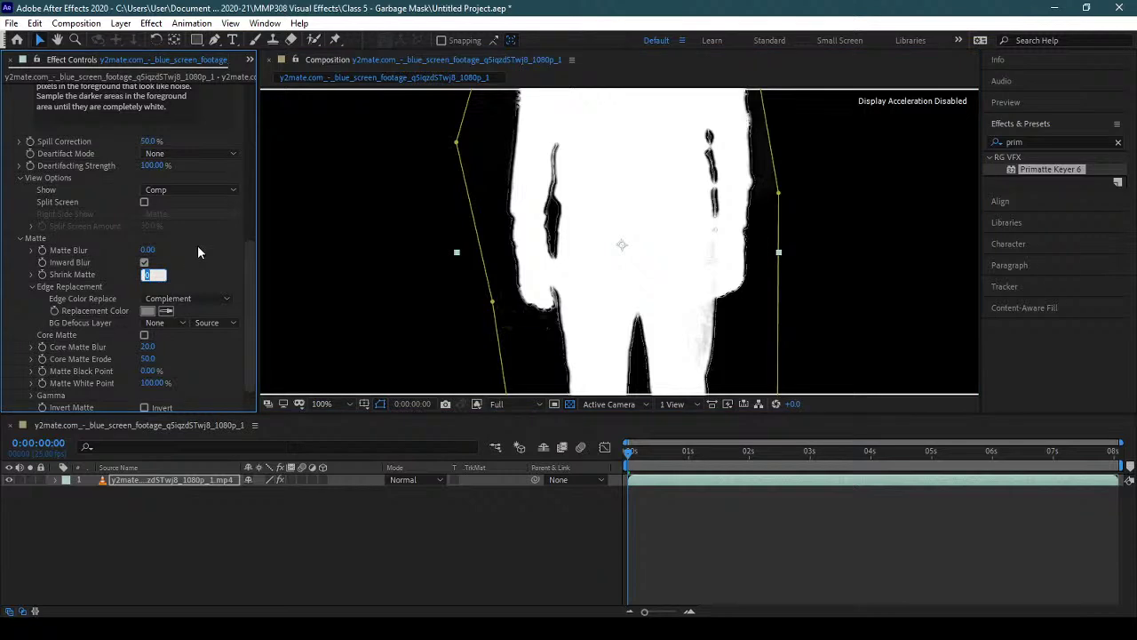
type("5")
key("Return")
left_click(147, 275)
type("25")
key("Return")
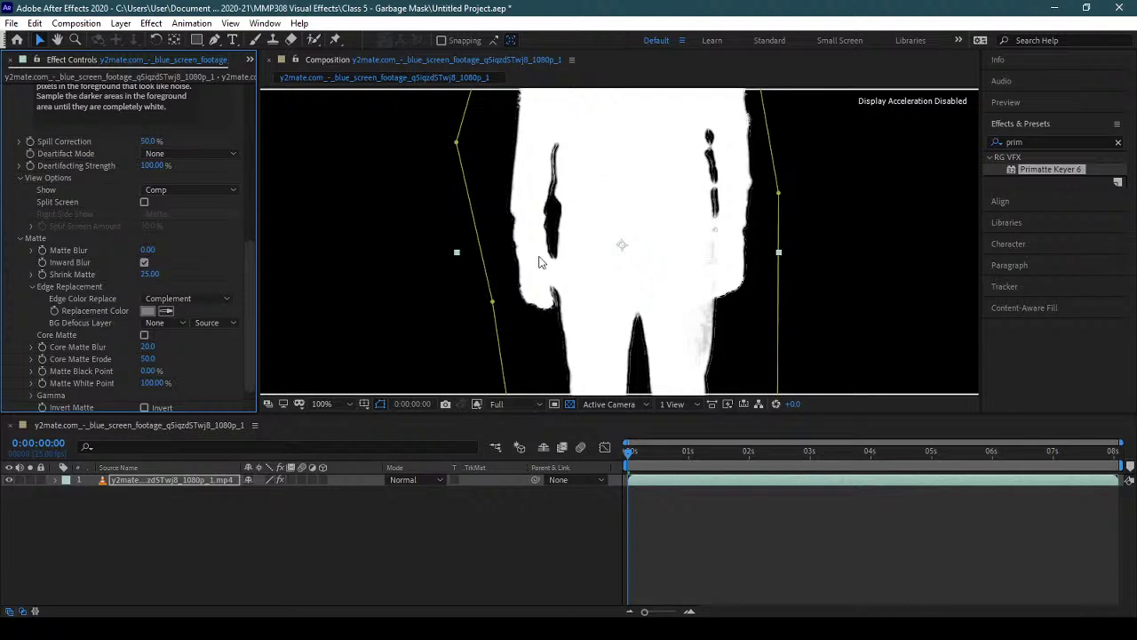
left_click_drag(157, 276, 228, 249)
- Set Primatte's Matte Blur to 2
left_click(147, 250)
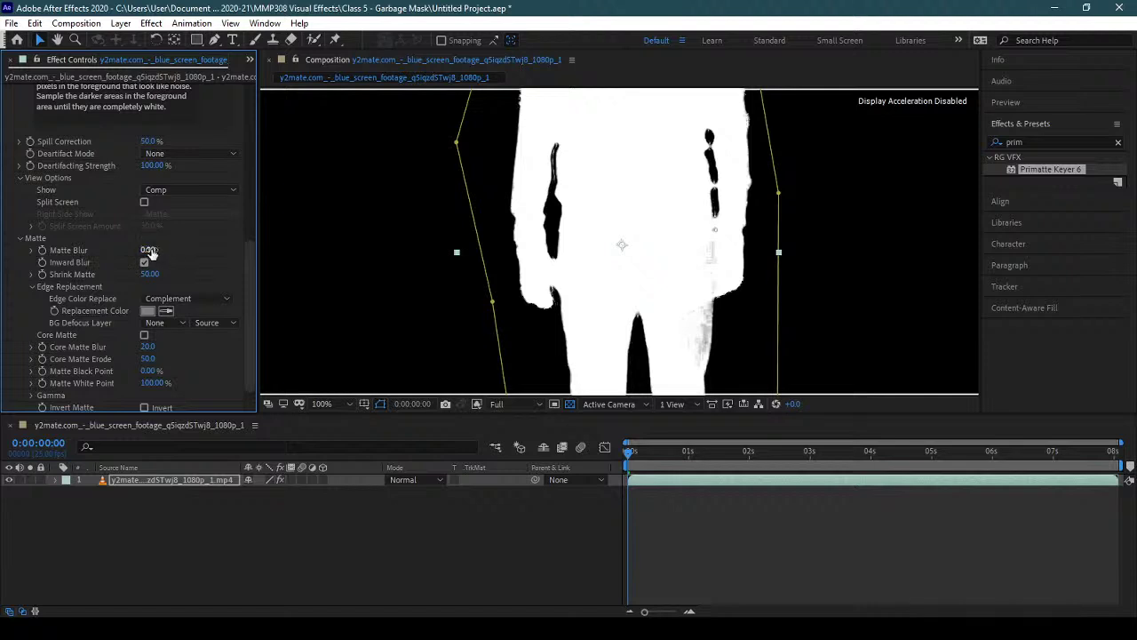
type("5")
key("Return")
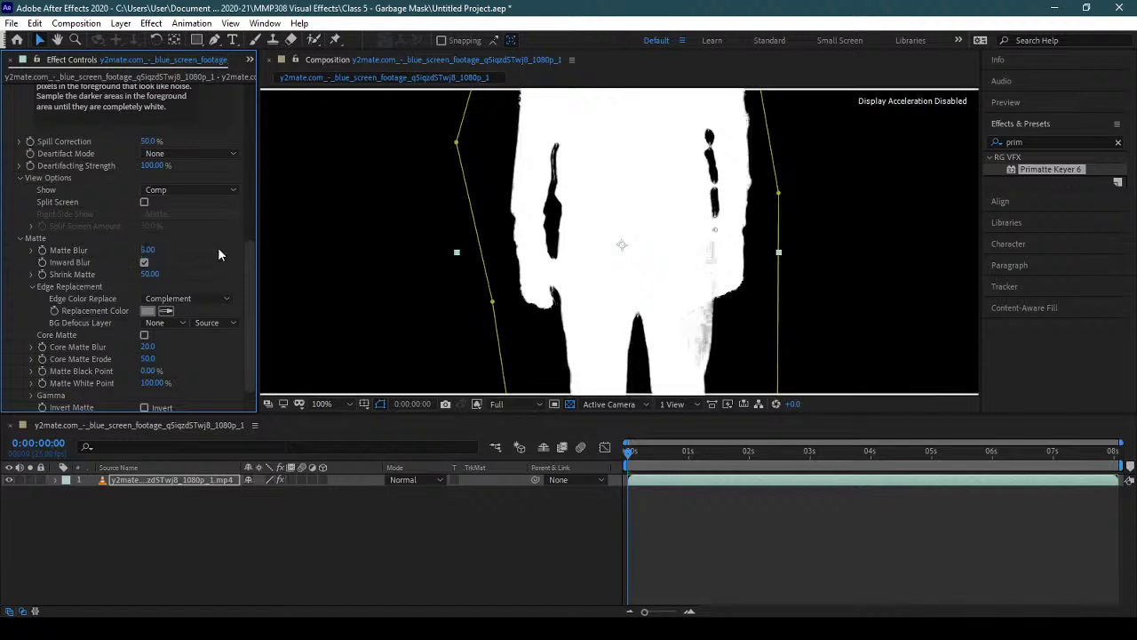
left_click(147, 250)
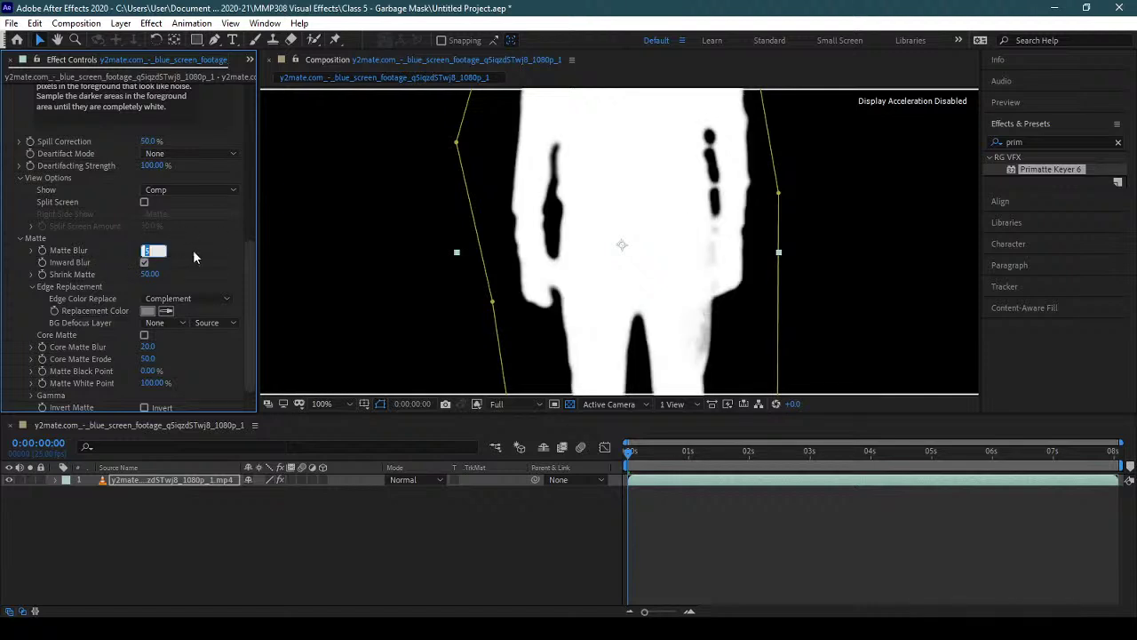
type("2")
key("Return")
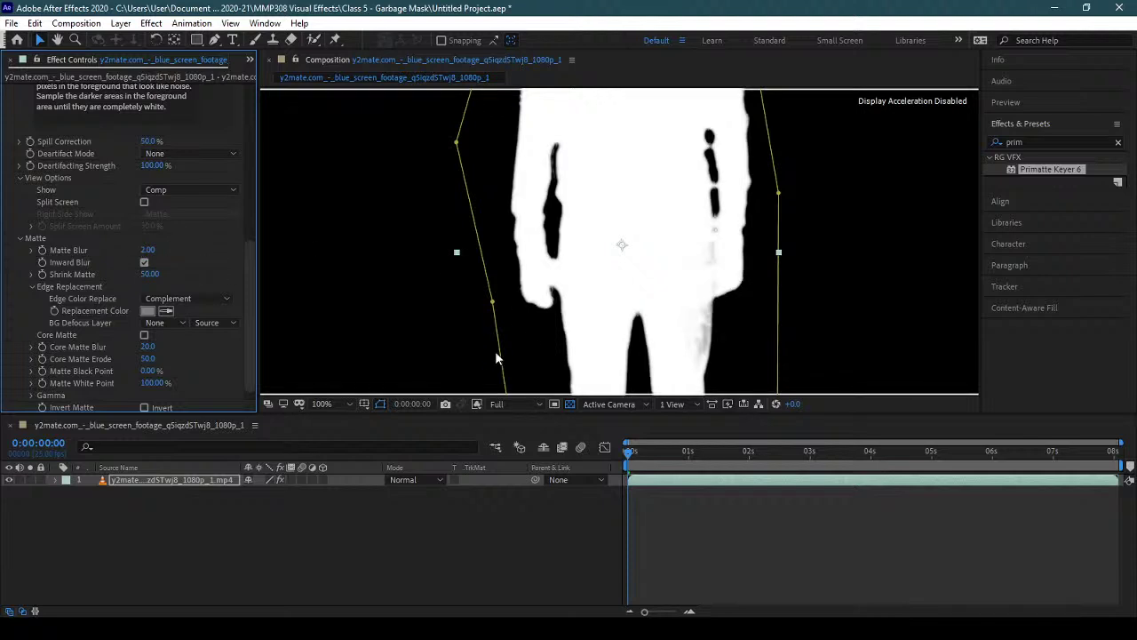
- Clean the grey matte noise on the man's right leg with Clean Foreground
left_click_drag(251, 271, 255, 182)
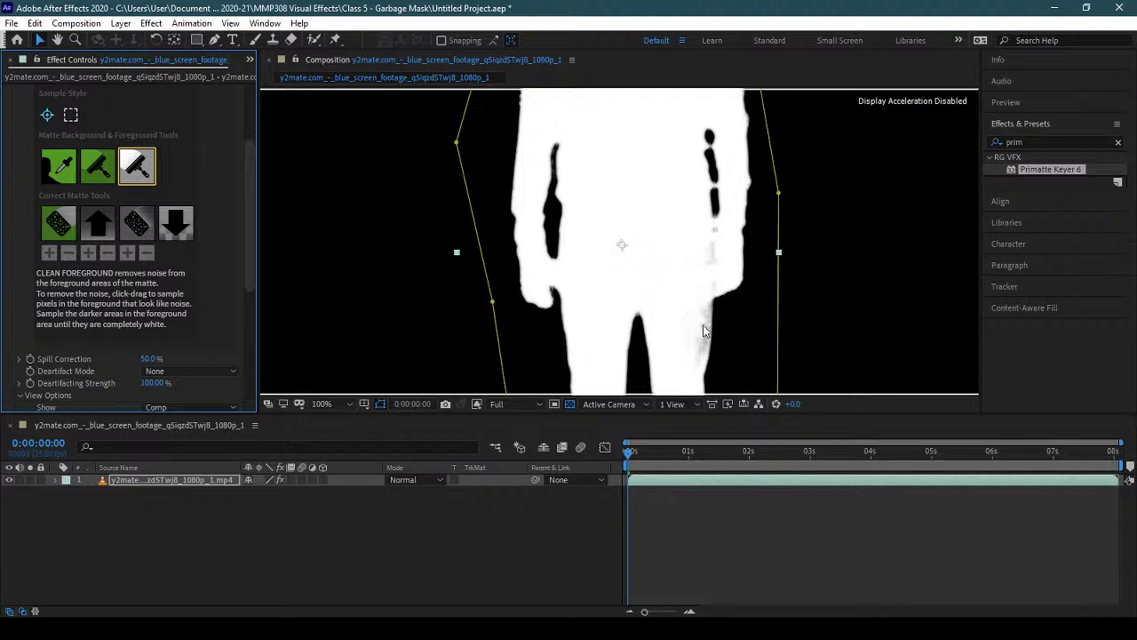
left_click_drag(706, 329, 704, 349)
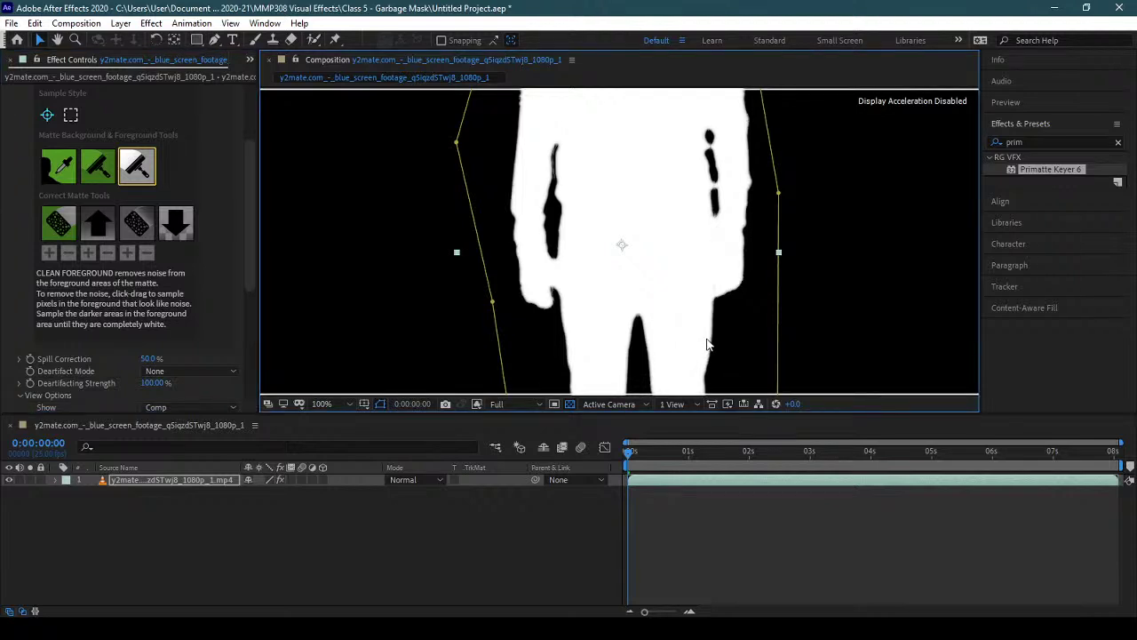
left_click(514, 404)
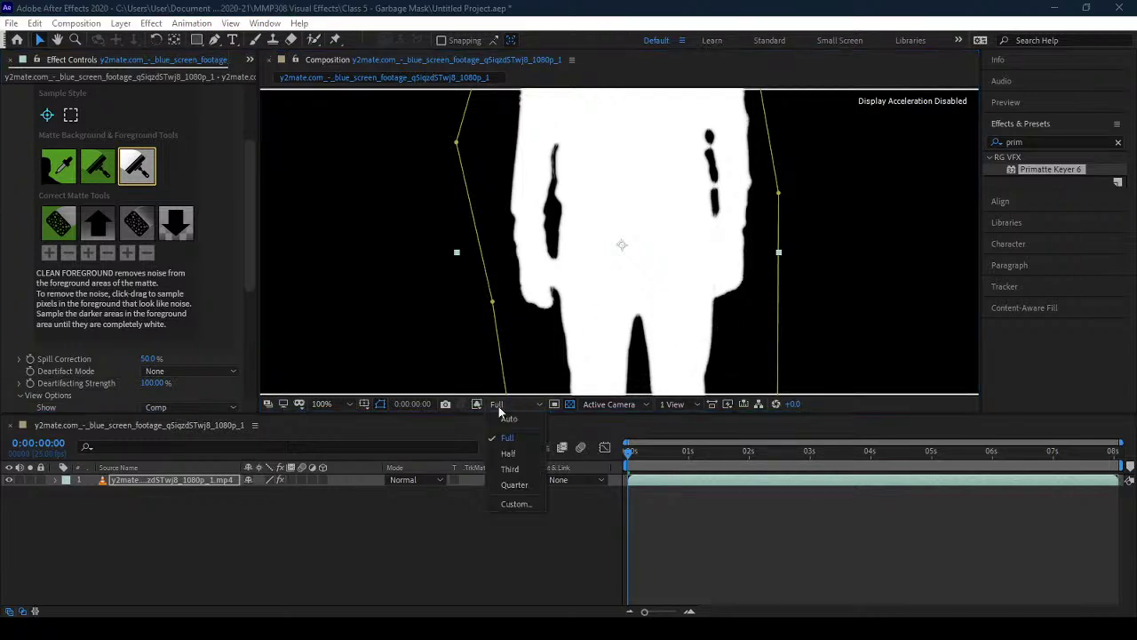
left_click(477, 404)
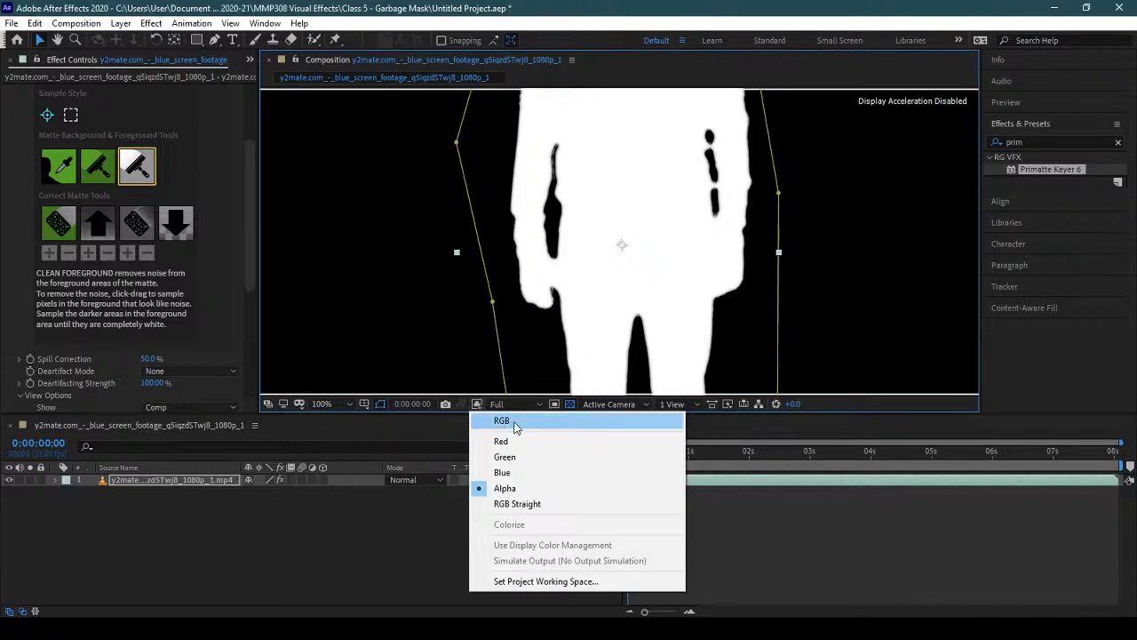
- Switch the viewer back to RGB and fit the composition in view
left_click(503, 424)
left_click(322, 404)
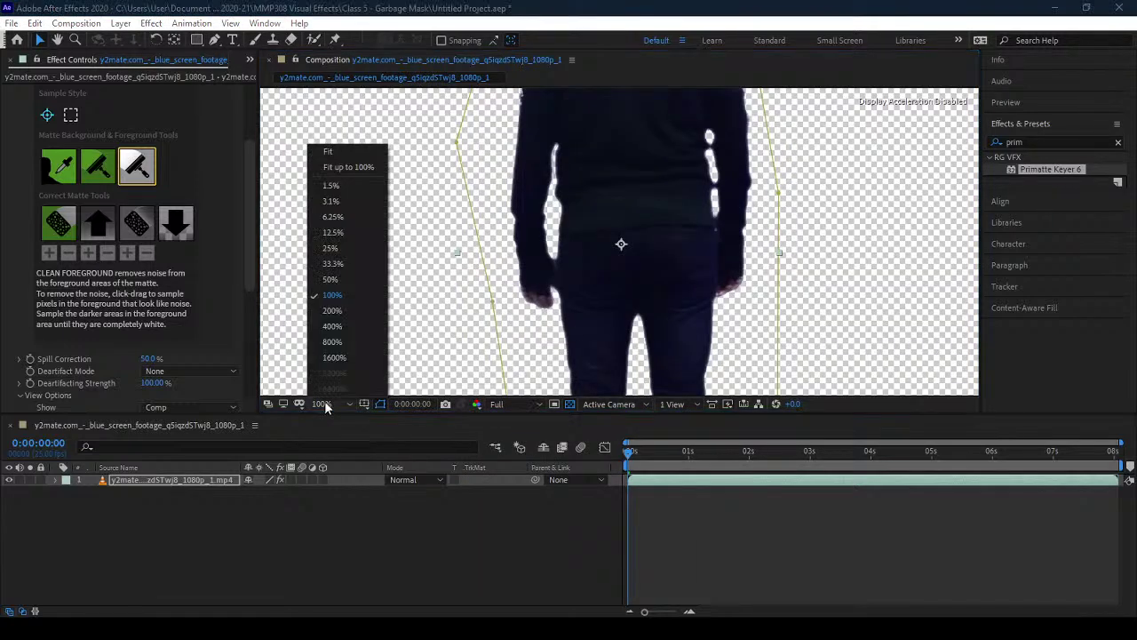
left_click(362, 167)
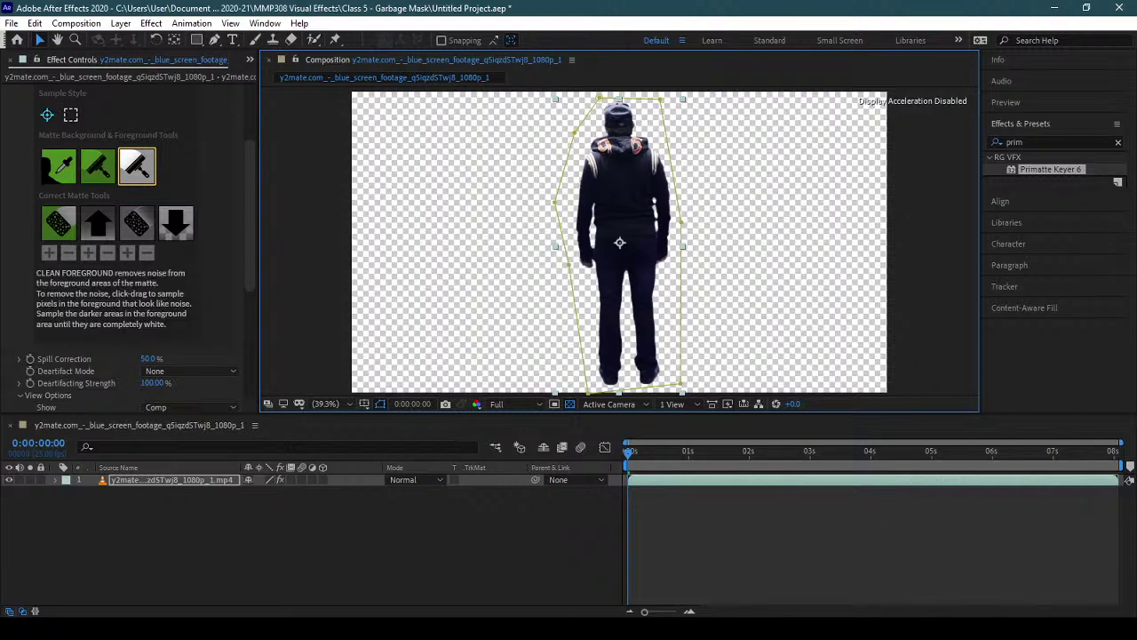
- Save the project via File > Save
left_click(12, 23)
left_click(55, 155)
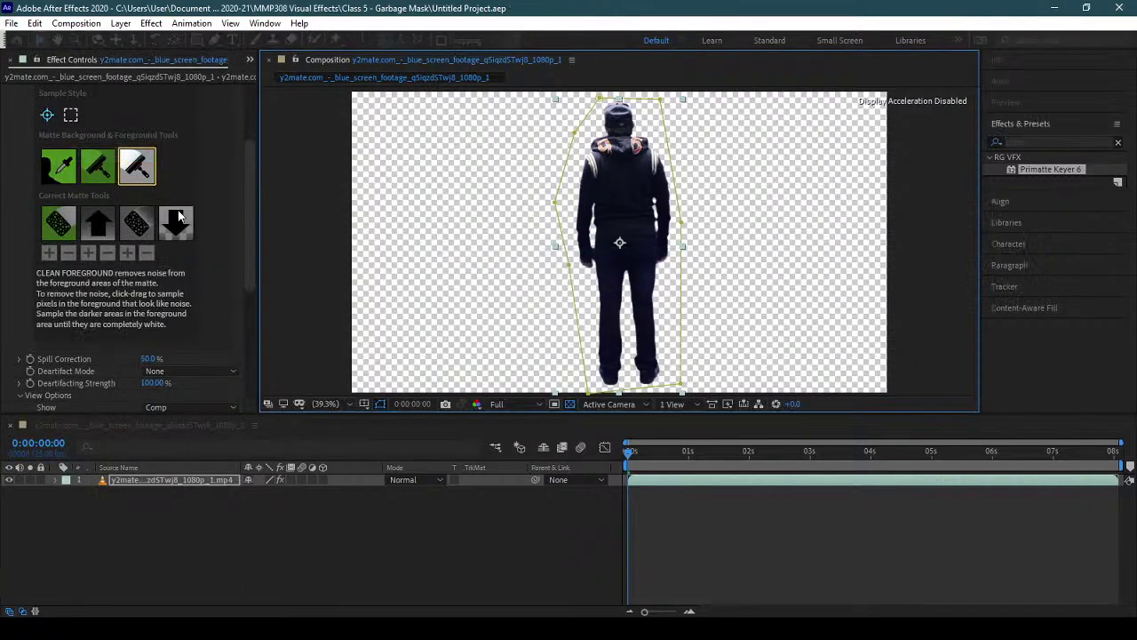
left_click_drag(252, 228, 245, 308)
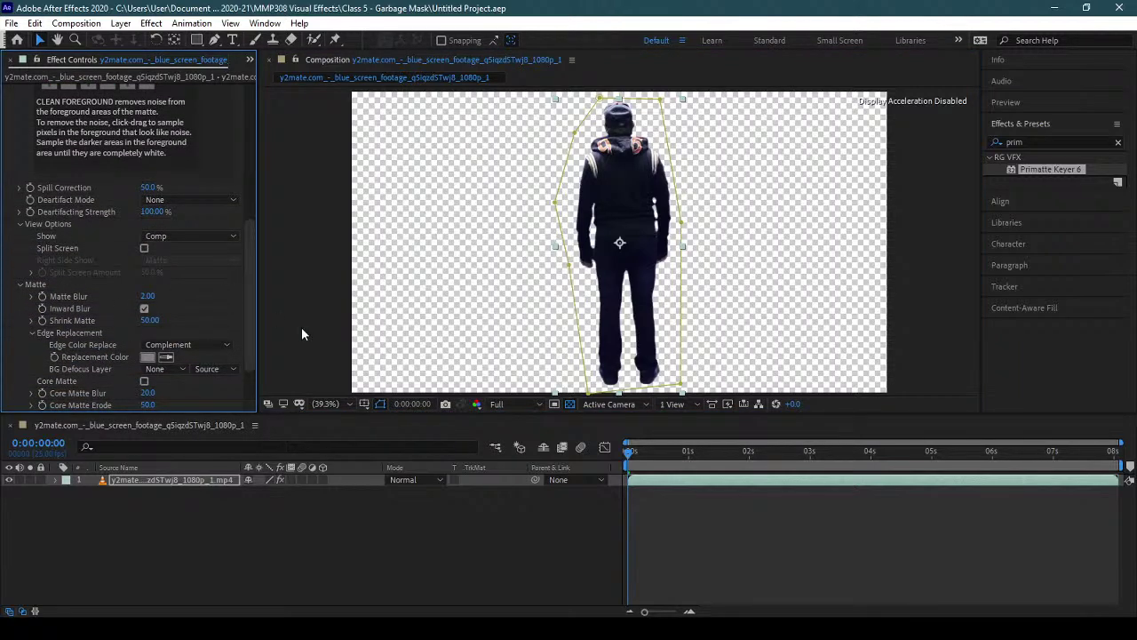
left_click_drag(254, 341, 248, 238)
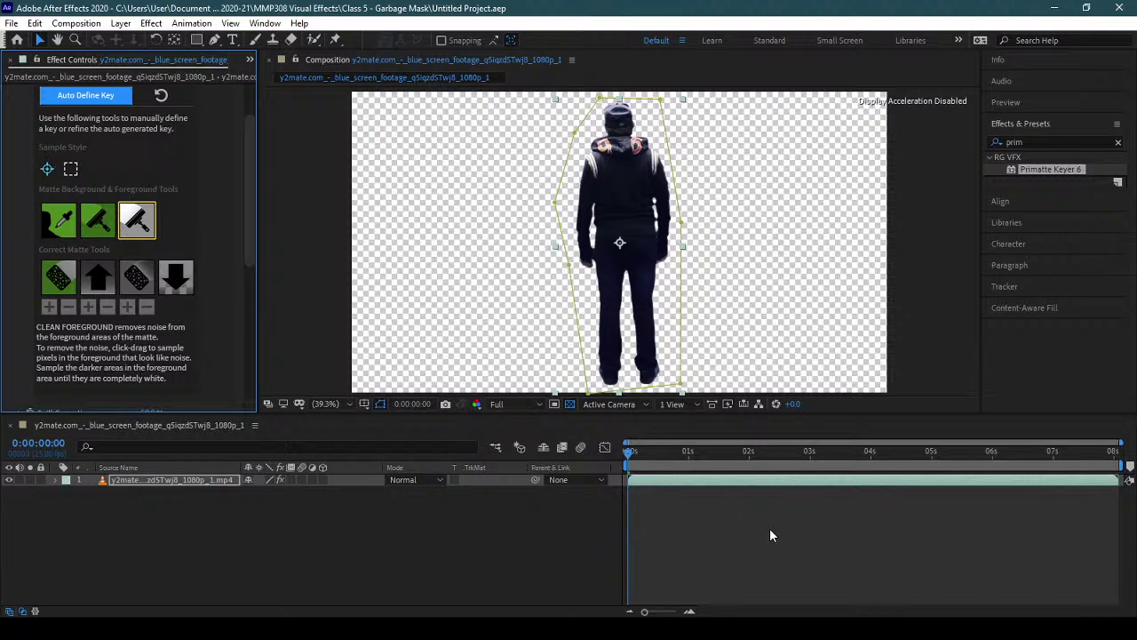
- Play back the keyed footage, then move to frame 0:00:02:09
left_click(629, 456)
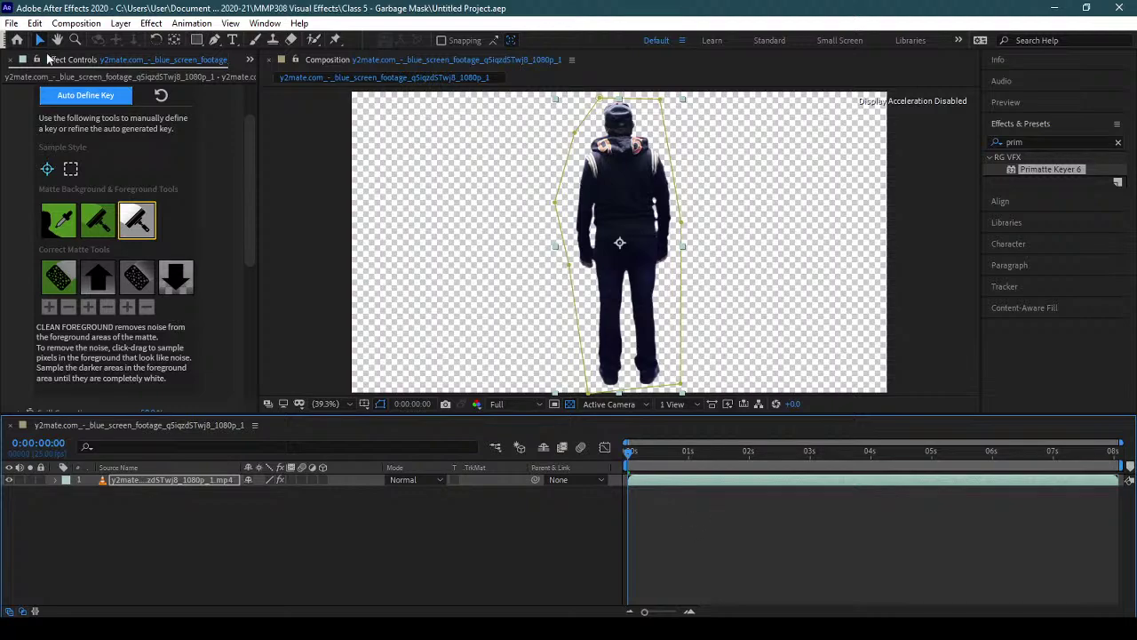
left_click(11, 23)
left_click(721, 524)
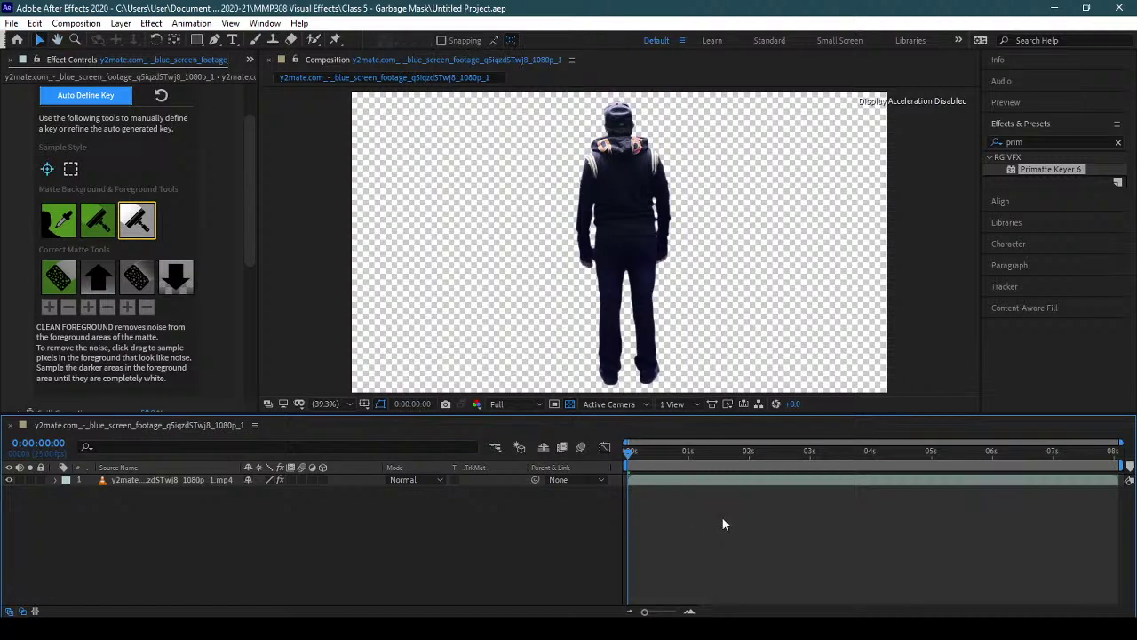
key("space")
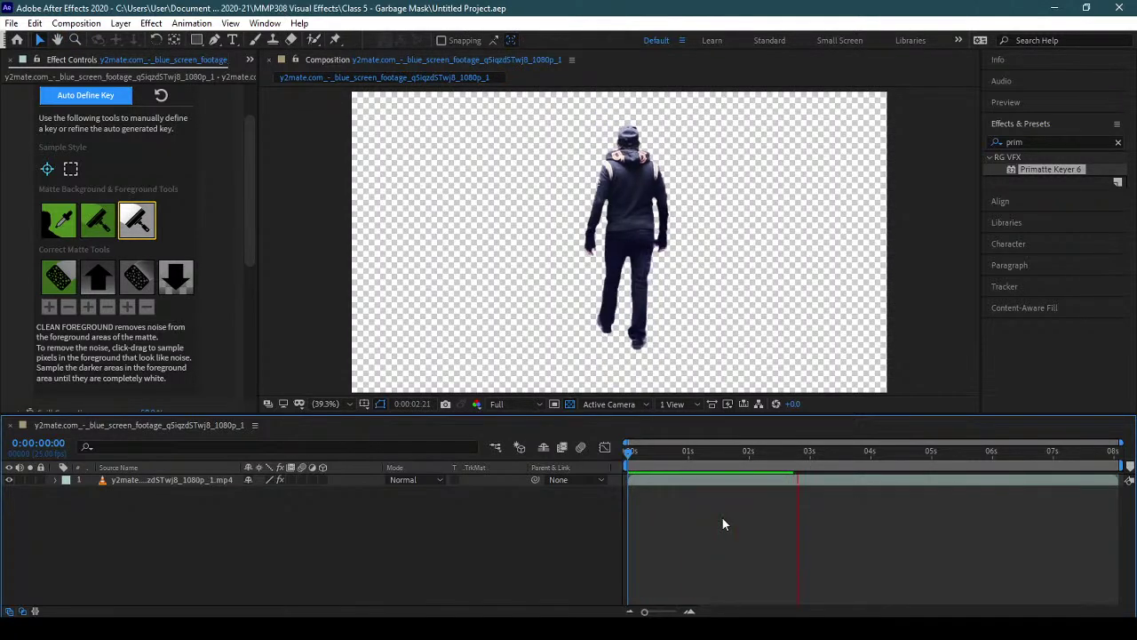
left_click(853, 453)
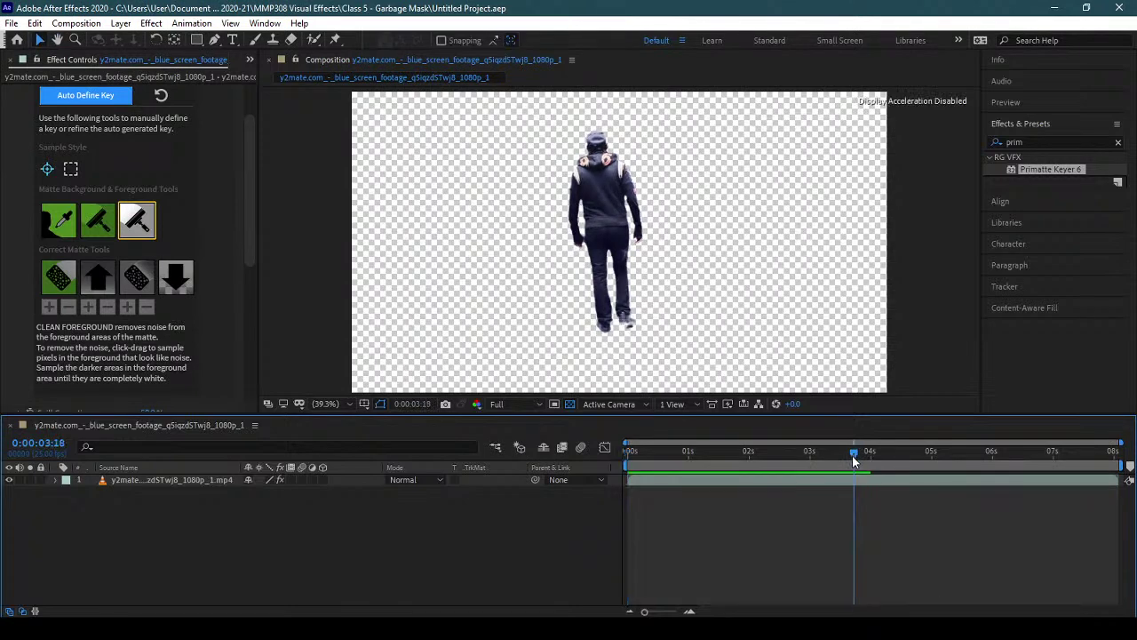
left_click_drag(852, 454, 771, 461)
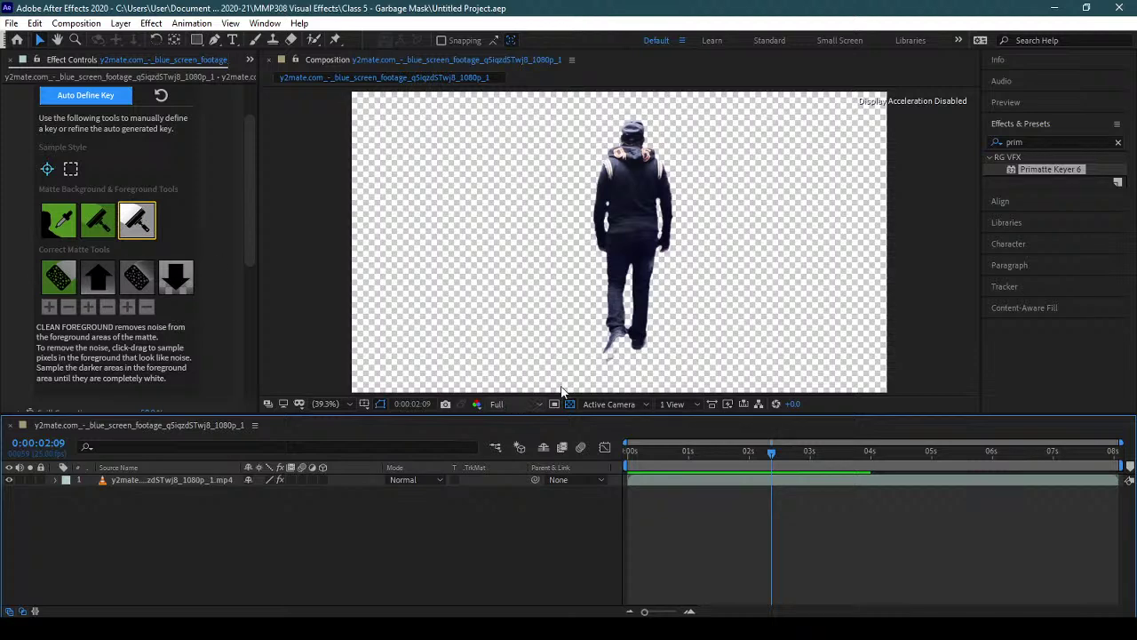
- Clean the noisy pixels out of the man's feet with Clean Foreground
left_click(620, 343)
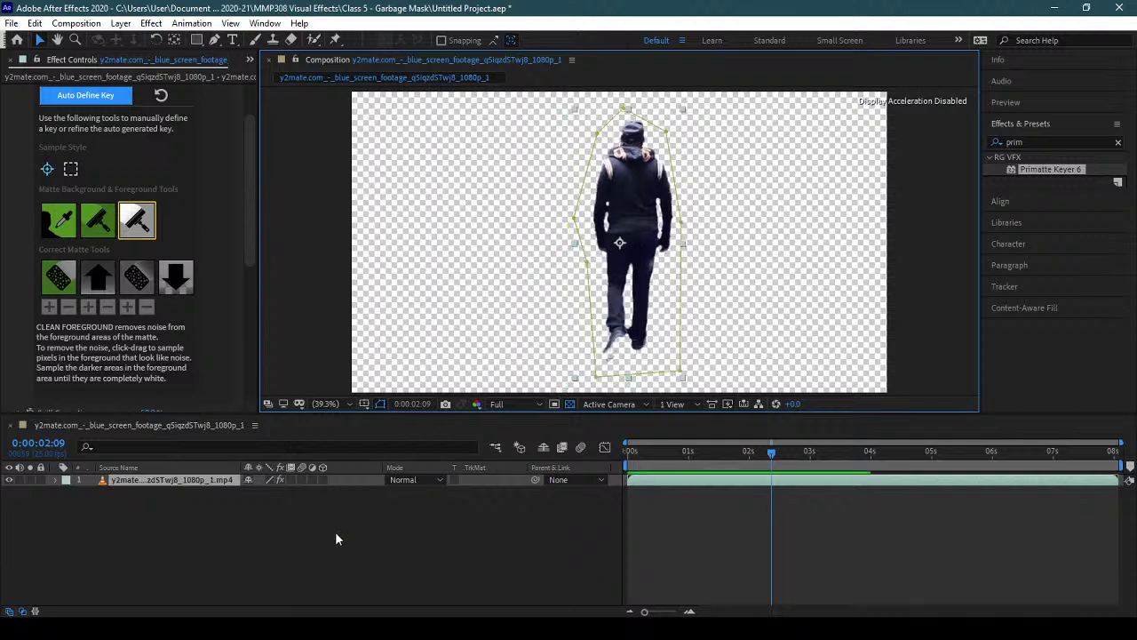
left_click(213, 494)
left_click(210, 480)
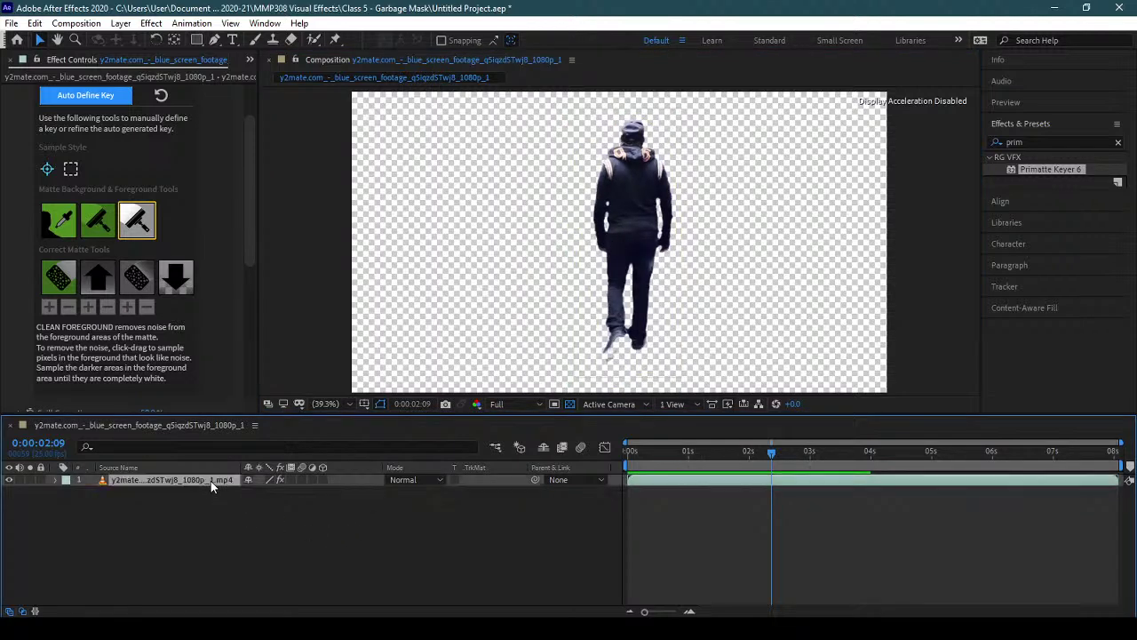
left_click(133, 228)
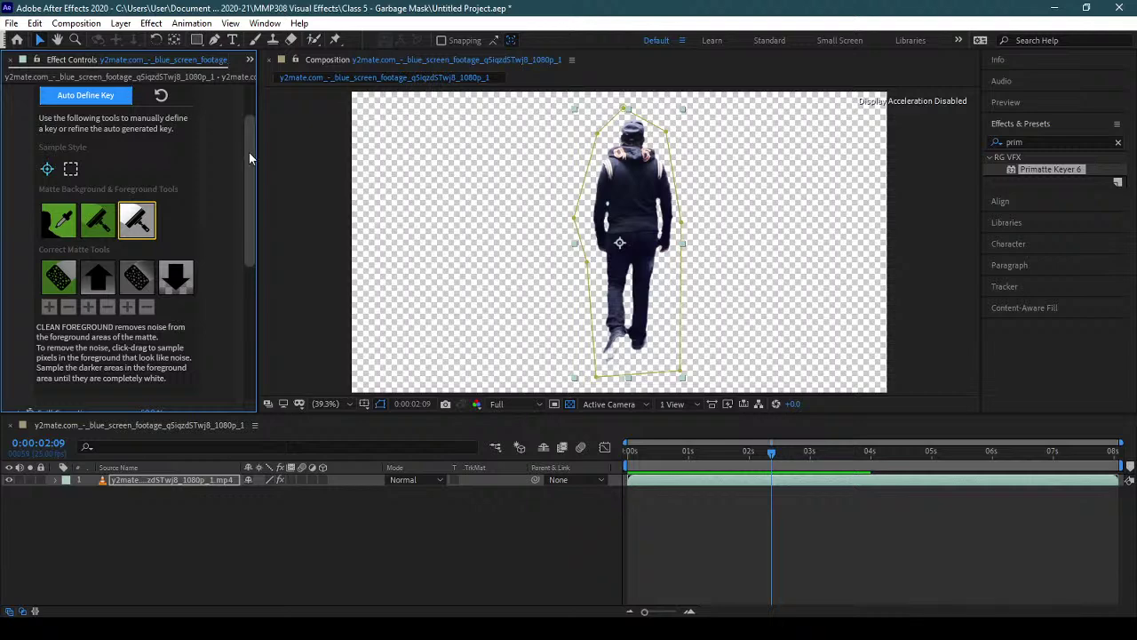
scroll(249, 149, "up", 2)
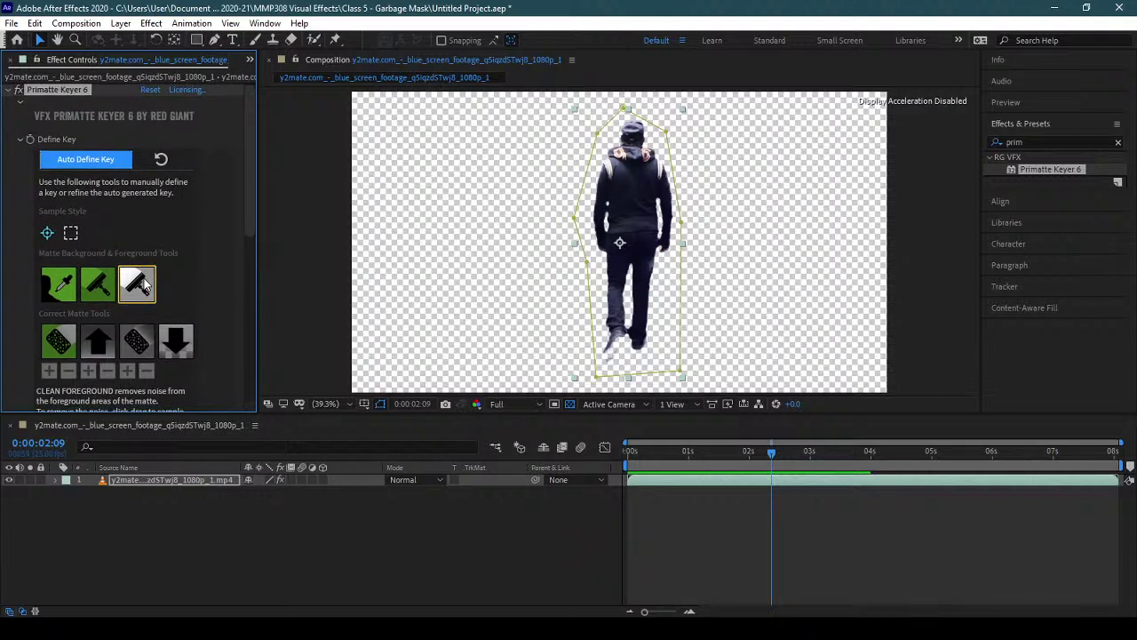
left_click(624, 351)
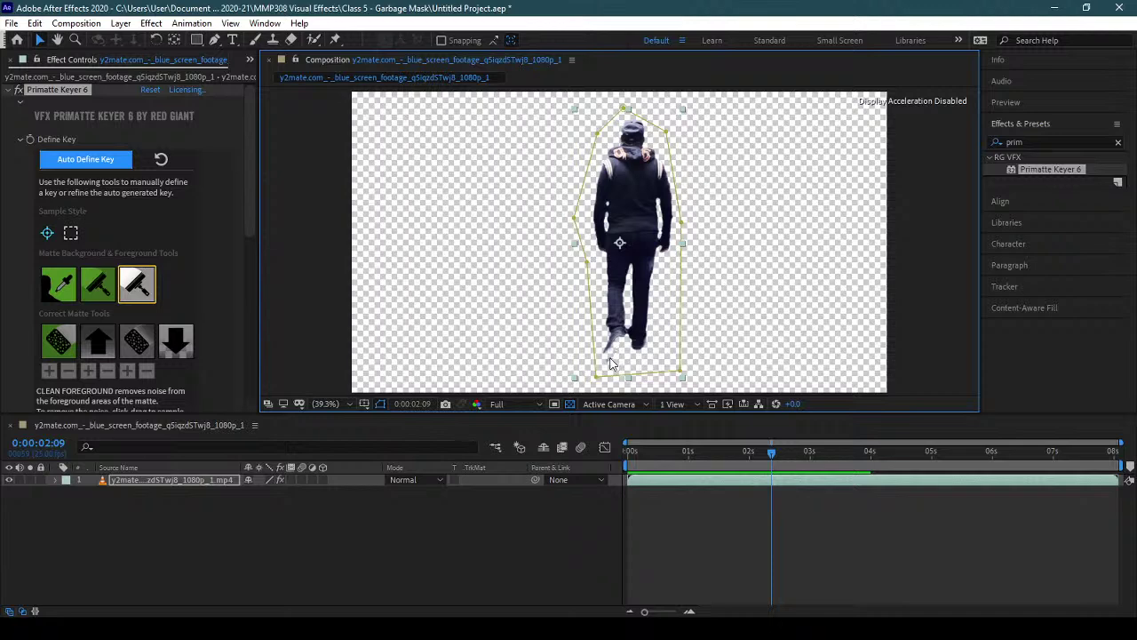
left_click(611, 360)
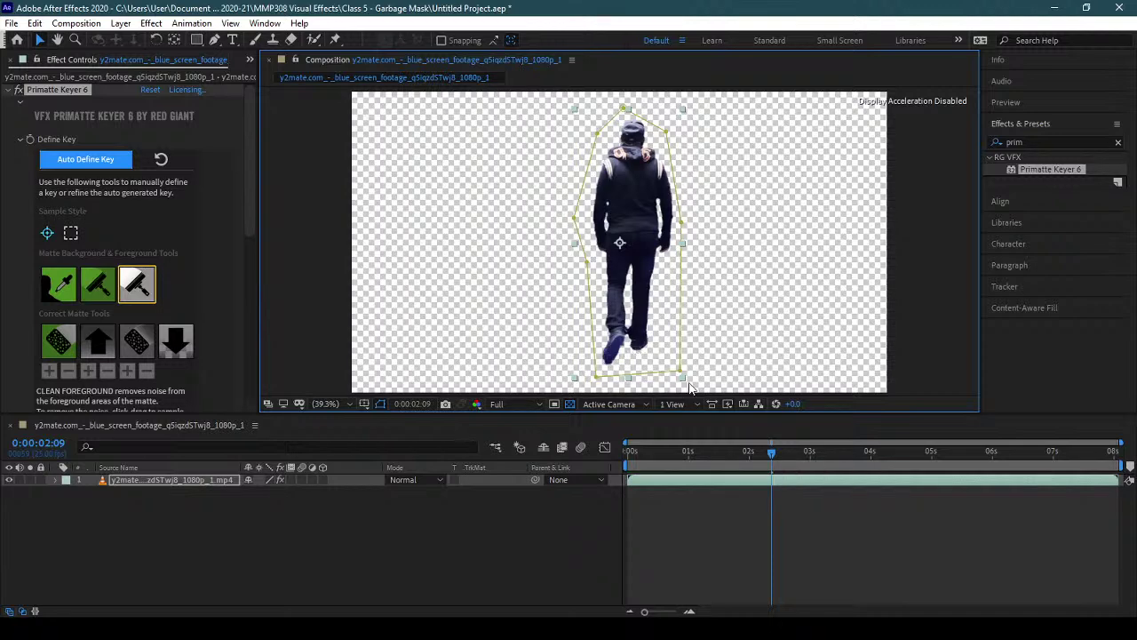
- Scrub and preview the keyed clip, then return the playhead to 0:00
left_click_drag(772, 458, 1121, 469)
left_click(742, 453)
key("space")
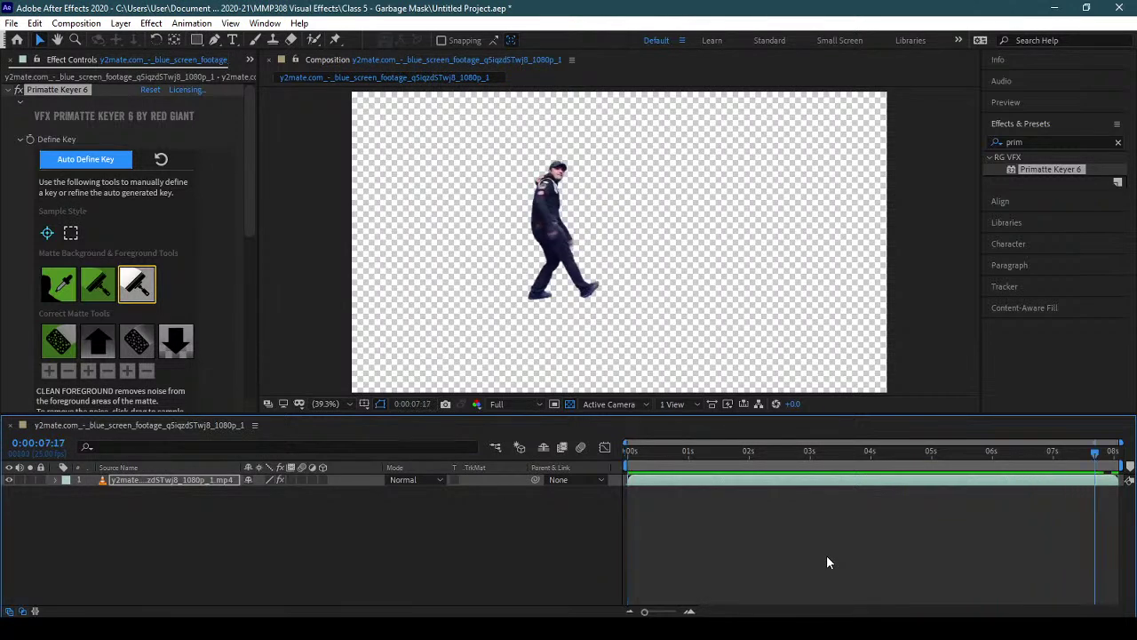
key("space")
left_click(619, 452)
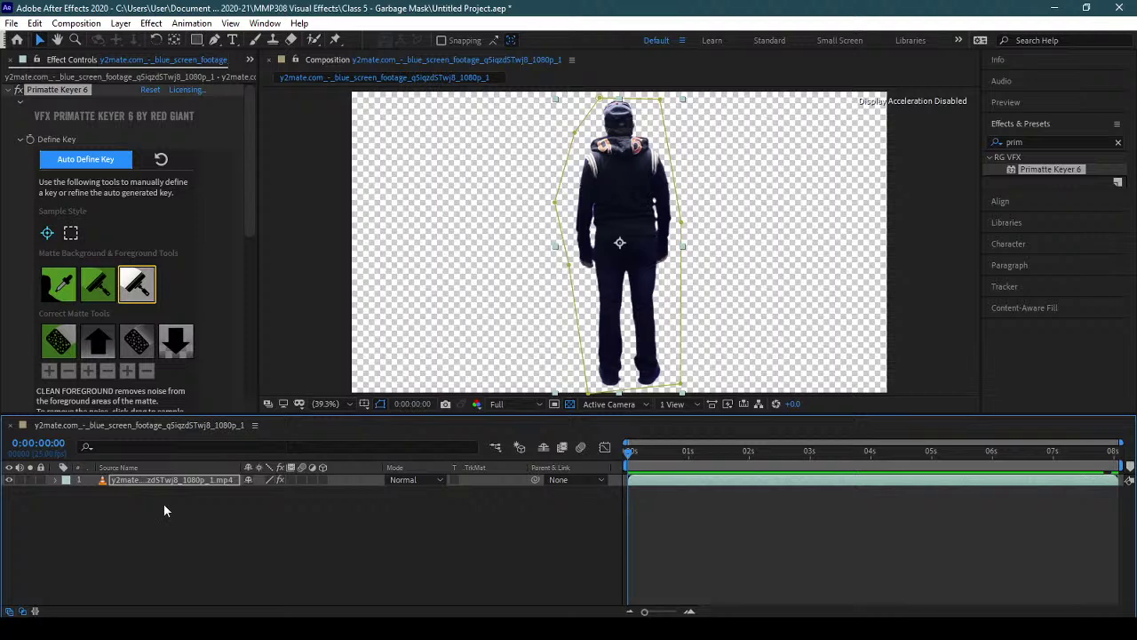
- Add blue_screen_boy_room.jpeg beneath the keyed man and start scaling it down
left_click(252, 61)
left_click(260, 71)
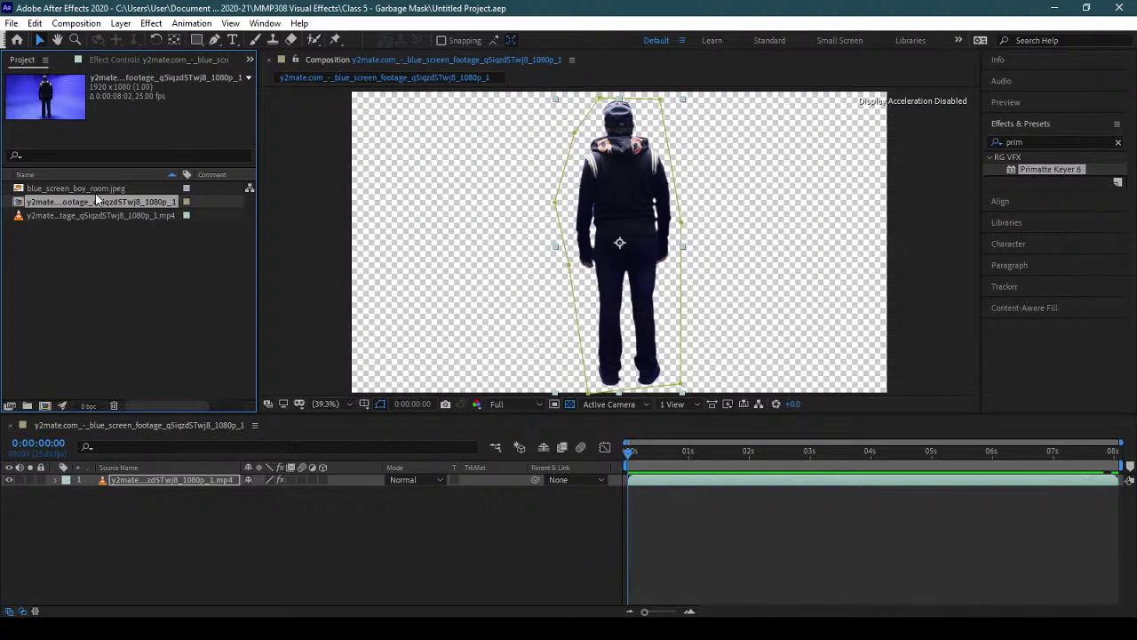
left_click_drag(91, 187, 202, 513)
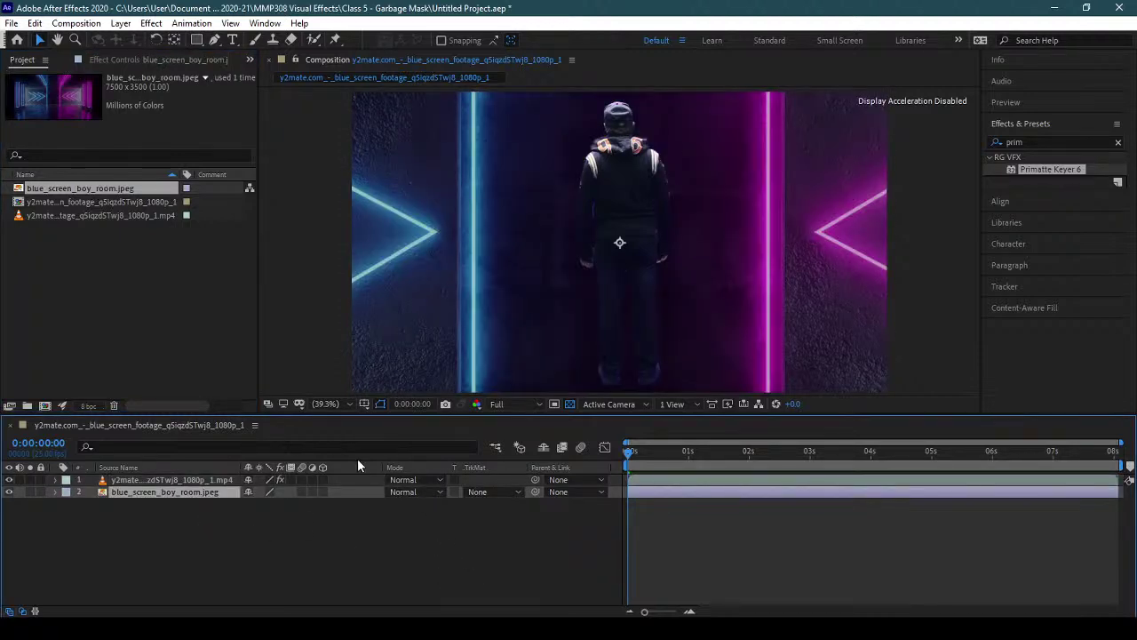
key("s")
left_click_drag(293, 506, 259, 516)
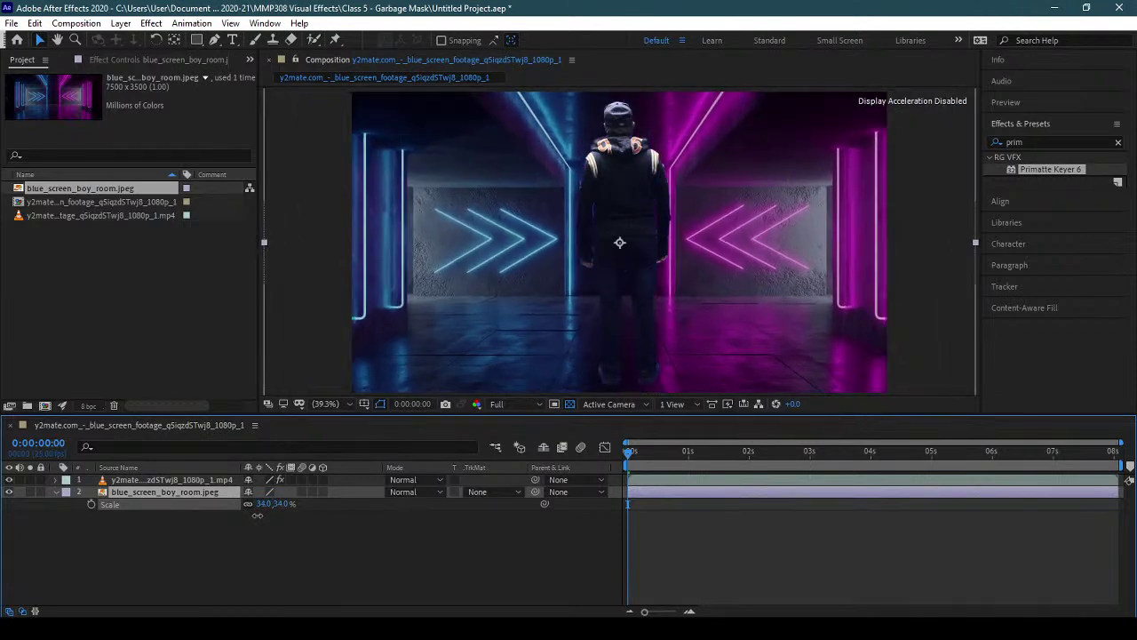
- Settle the background at 35% scale, shift it upward, and fit the composition in view
left_click_drag(644, 453, 1049, 468)
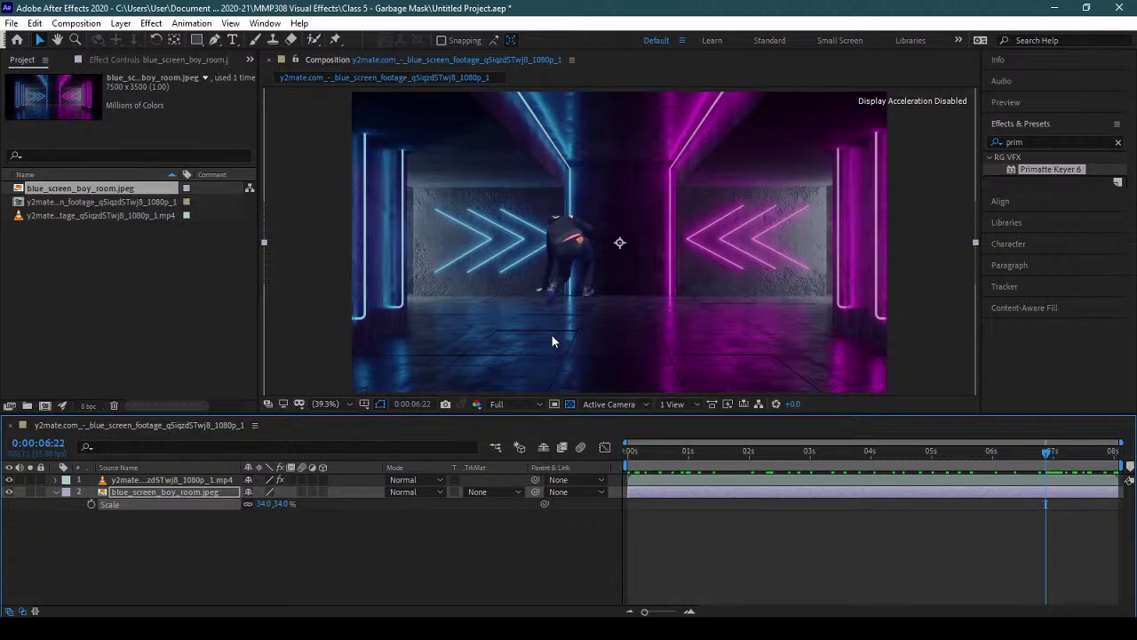
left_click_drag(276, 504, 290, 504)
left_click_drag(669, 353, 659, 289)
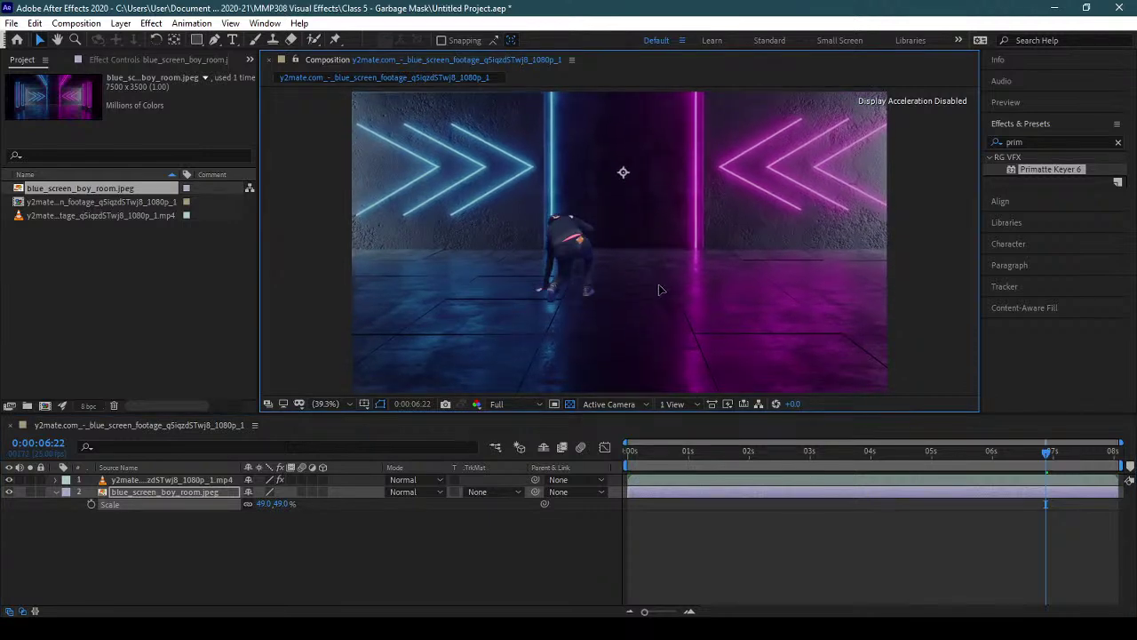
left_click_drag(278, 503, 272, 503)
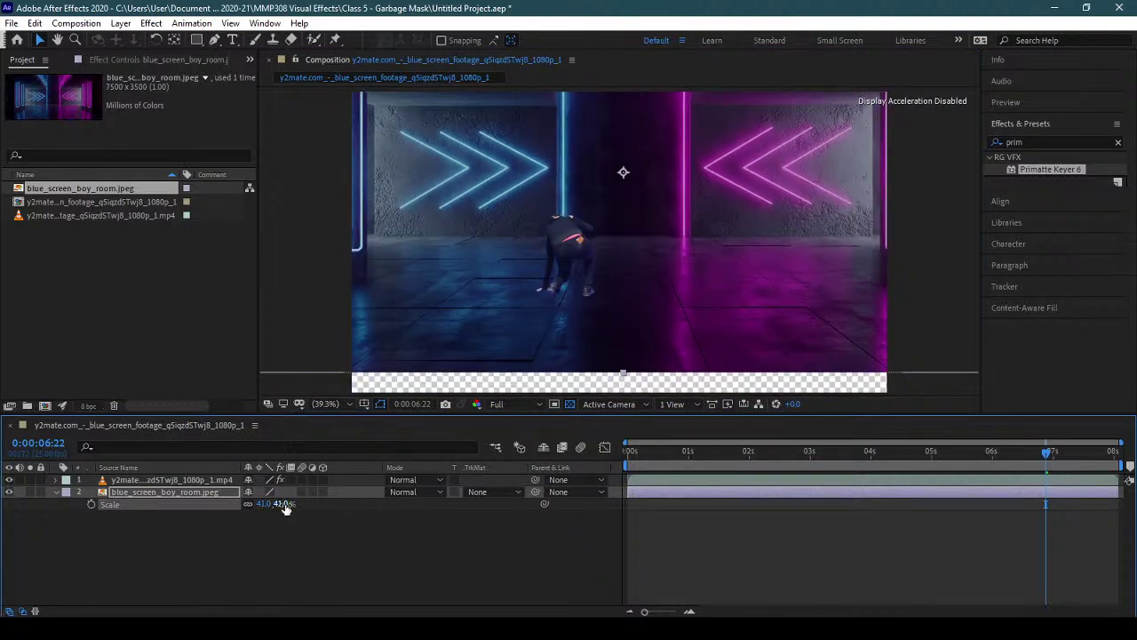
left_click_drag(285, 503, 279, 504)
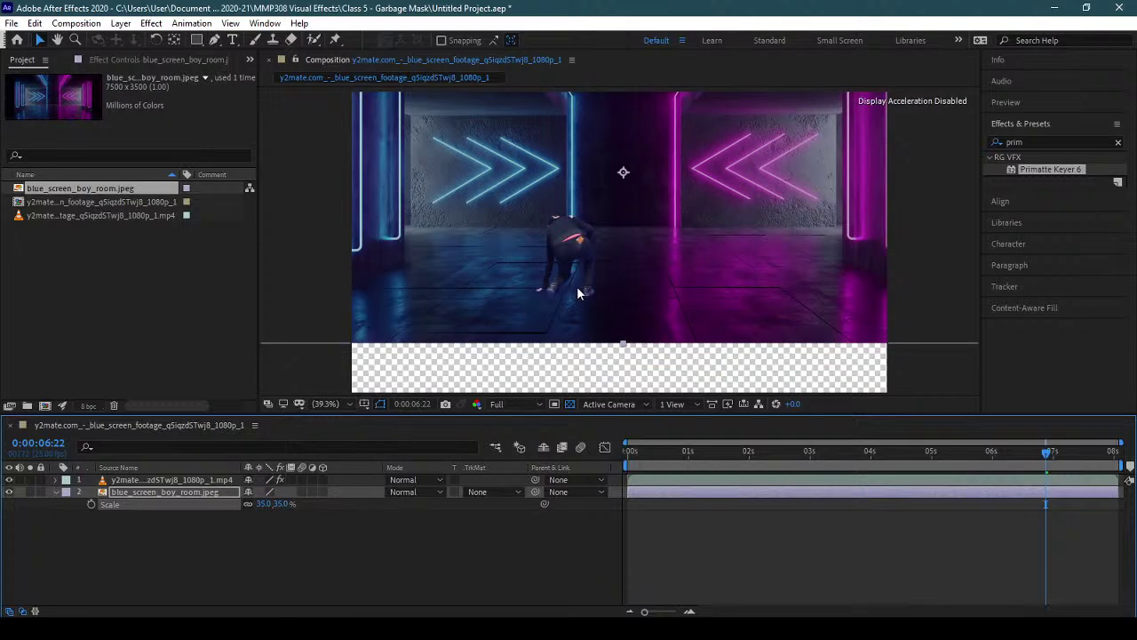
left_click(337, 400)
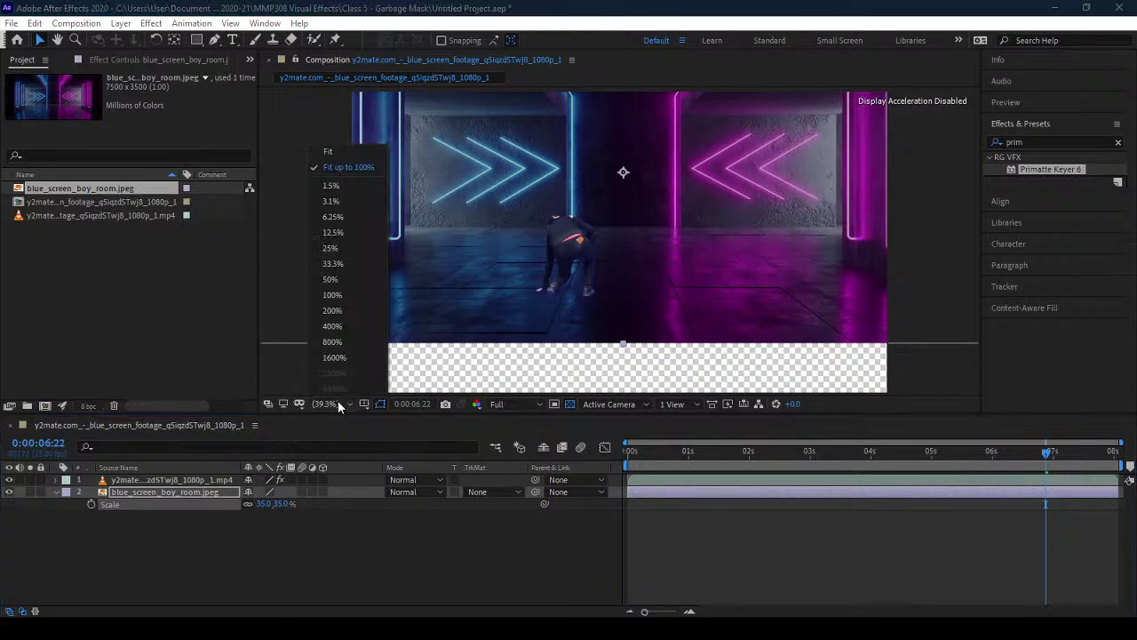
left_click(358, 156)
scroll(561, 246, "down", 3)
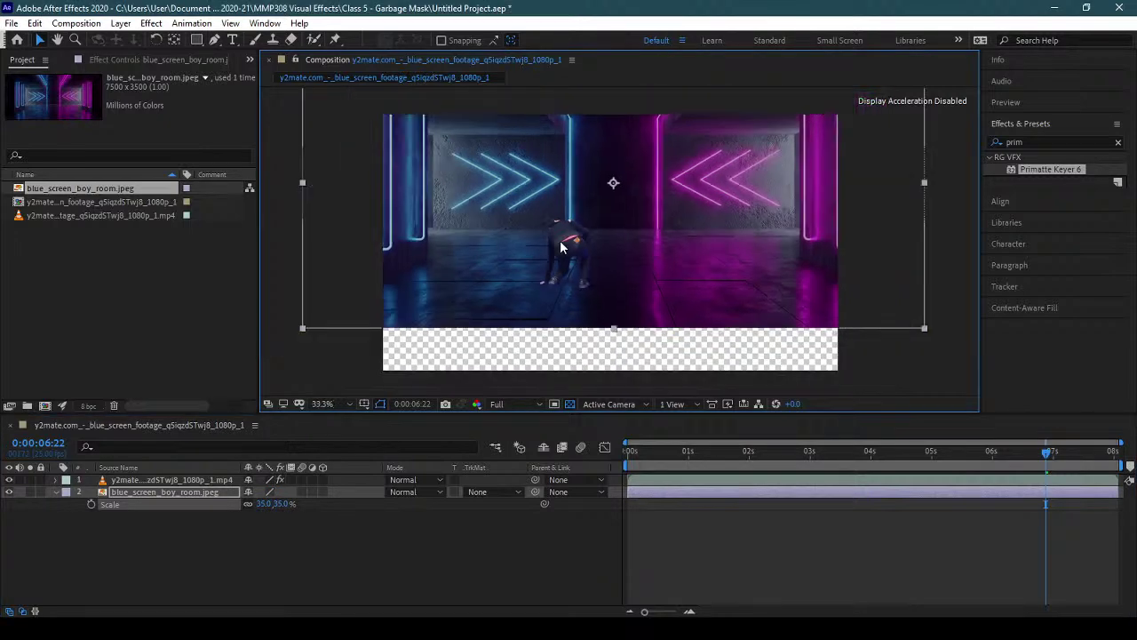
scroll(584, 233, "up", 2)
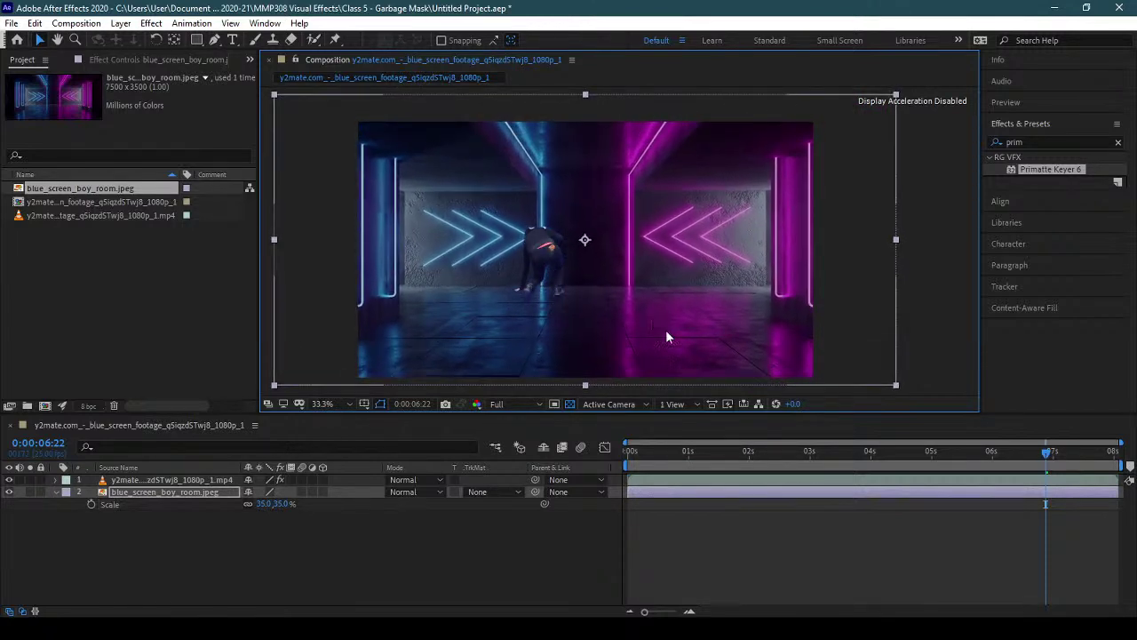
- Move the keyed man lower within the room and preview the composite
left_click(197, 480)
left_click_drag(532, 265, 578, 290)
left_click(1104, 487)
key("space")
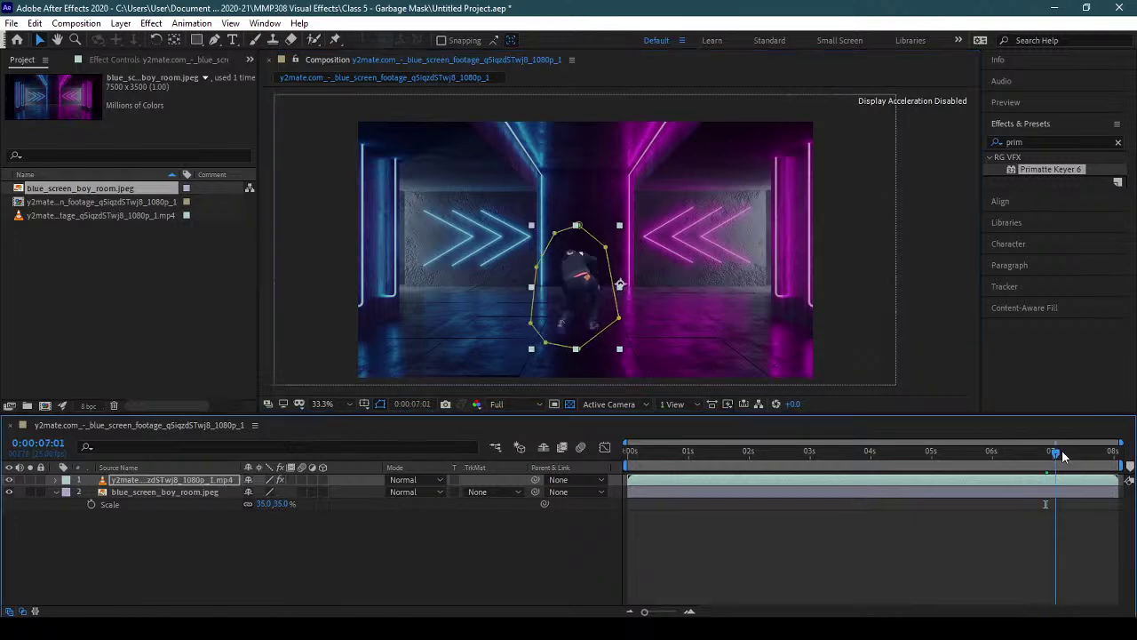
- Stop playback, scrub back to check the mask, and reselect the man's footage layer
left_click(971, 455)
left_click_drag(857, 469, 917, 476)
key("Page_Up")
key("Page_Up")
key("Page_Up")
key("Page_Up")
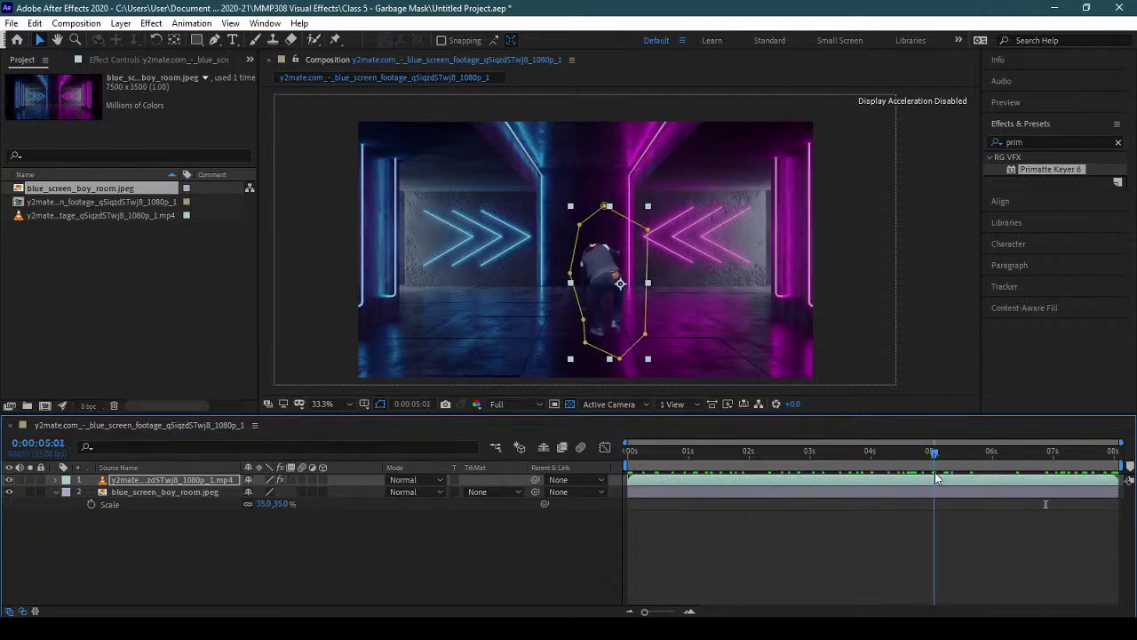
left_click(856, 549)
left_click(201, 481)
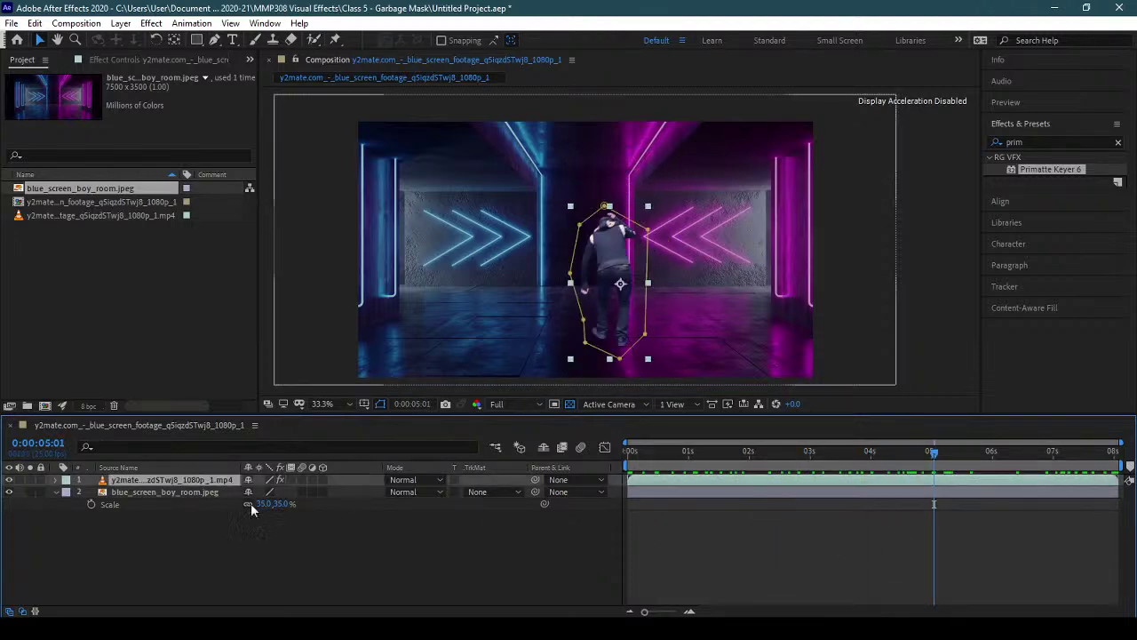
left_click(160, 24)
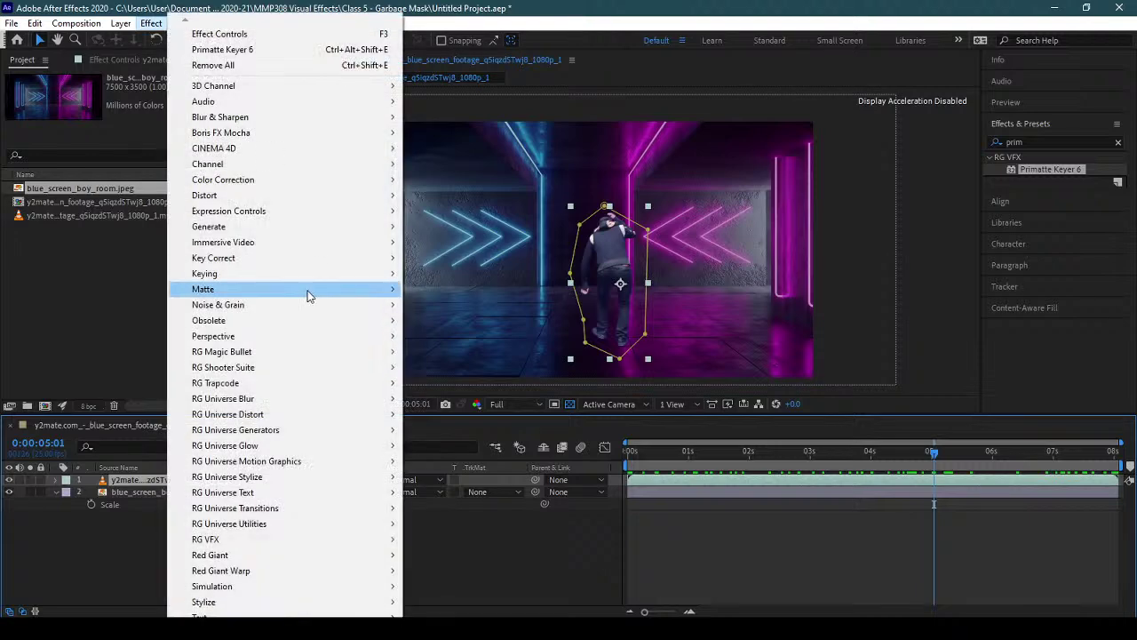
- Apply Key Correct > Alpha Cleaner to the man's footage and allow the firewall prompt
mouse_move(292, 263)
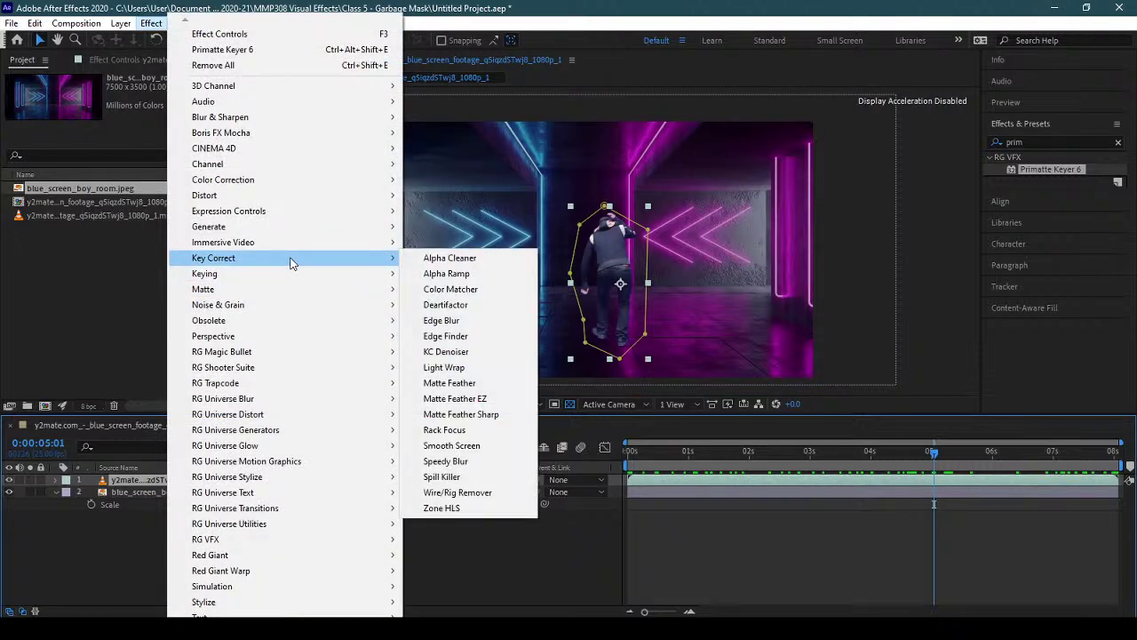
left_click(484, 260)
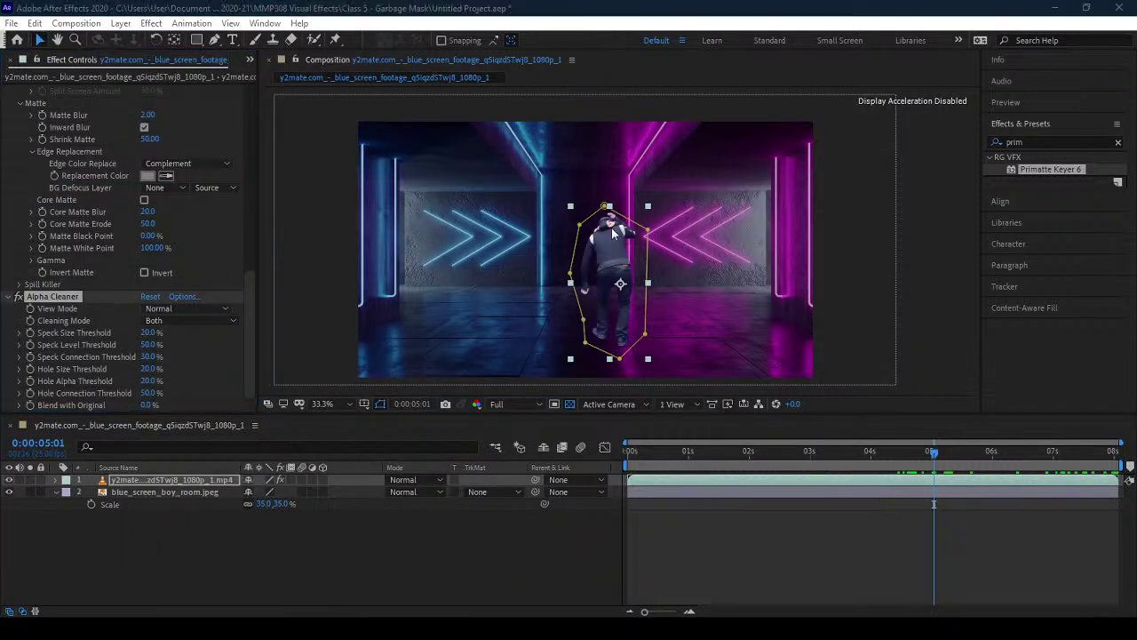
left_click(656, 438)
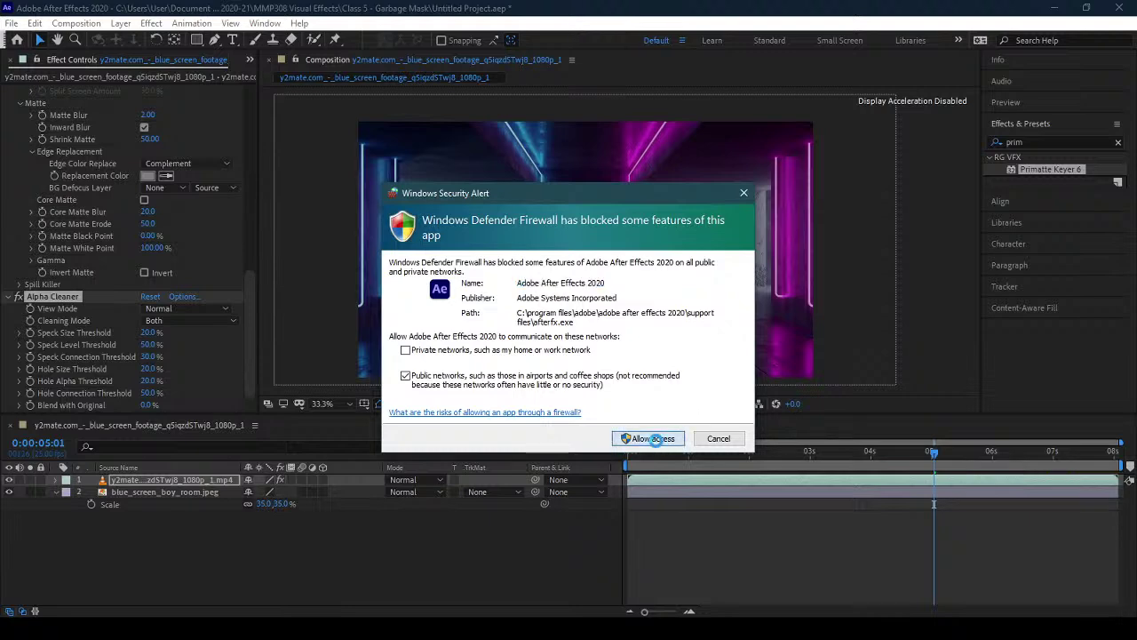
left_click(652, 438)
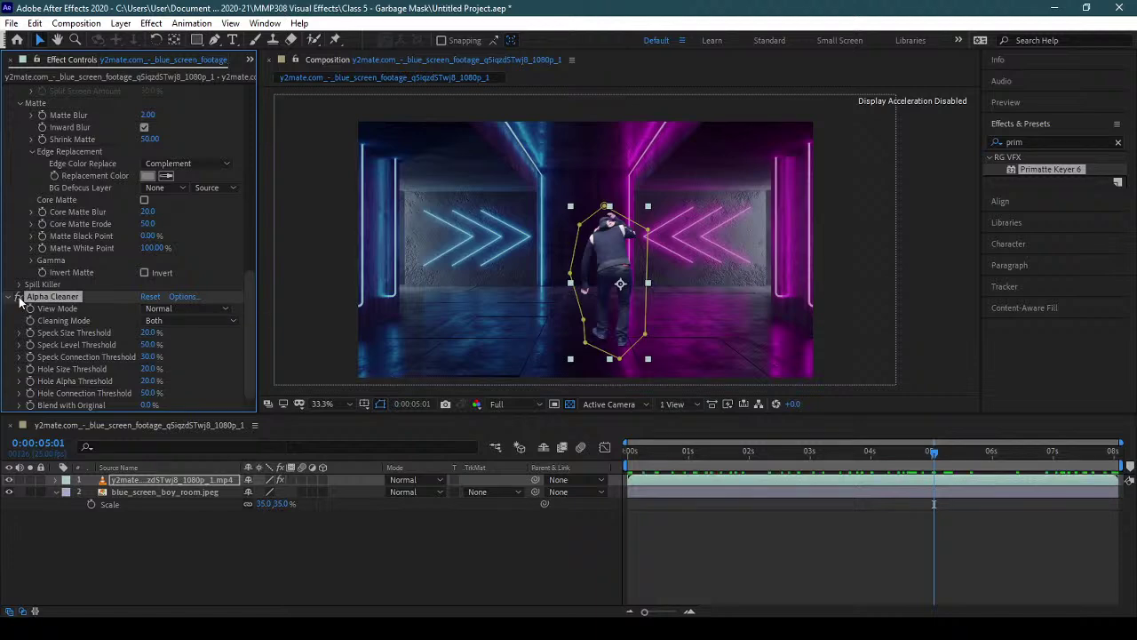
left_click(151, 24)
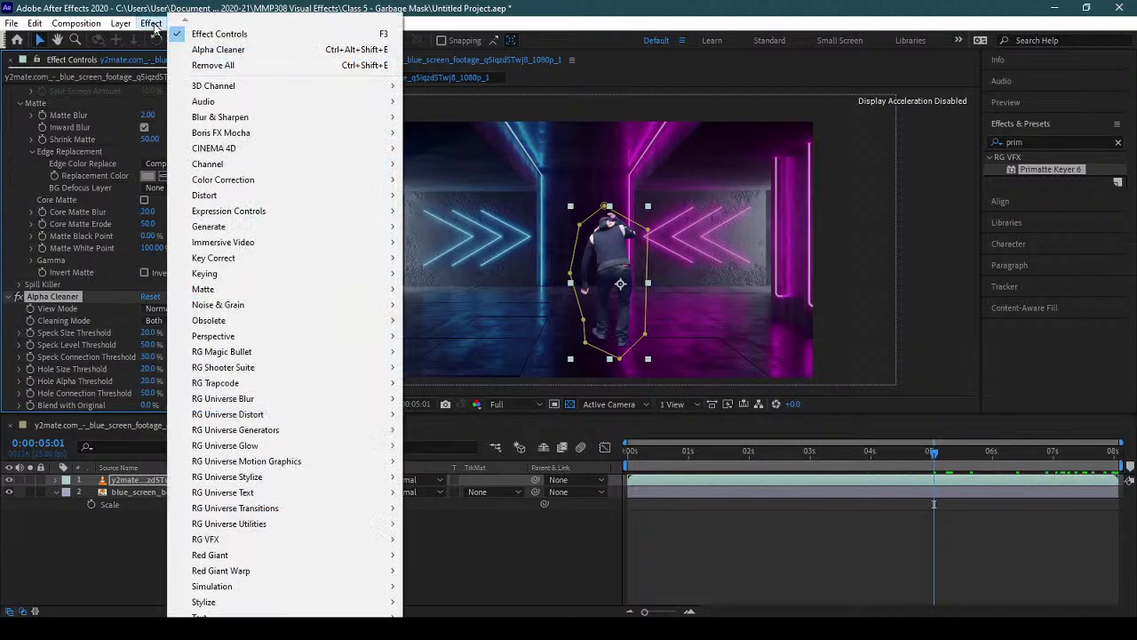
- Apply Key Correct > Light Wrap to the man's footage and hide the mask outline in the viewer
left_click(71, 297)
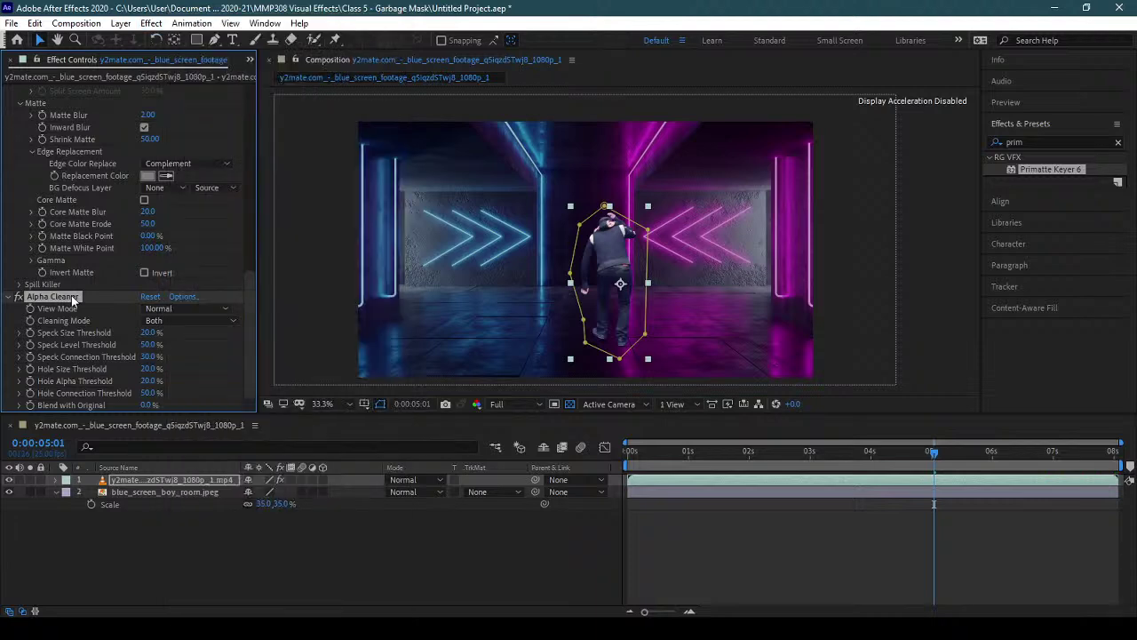
scroll(71, 301, "up", 3)
left_click(191, 24)
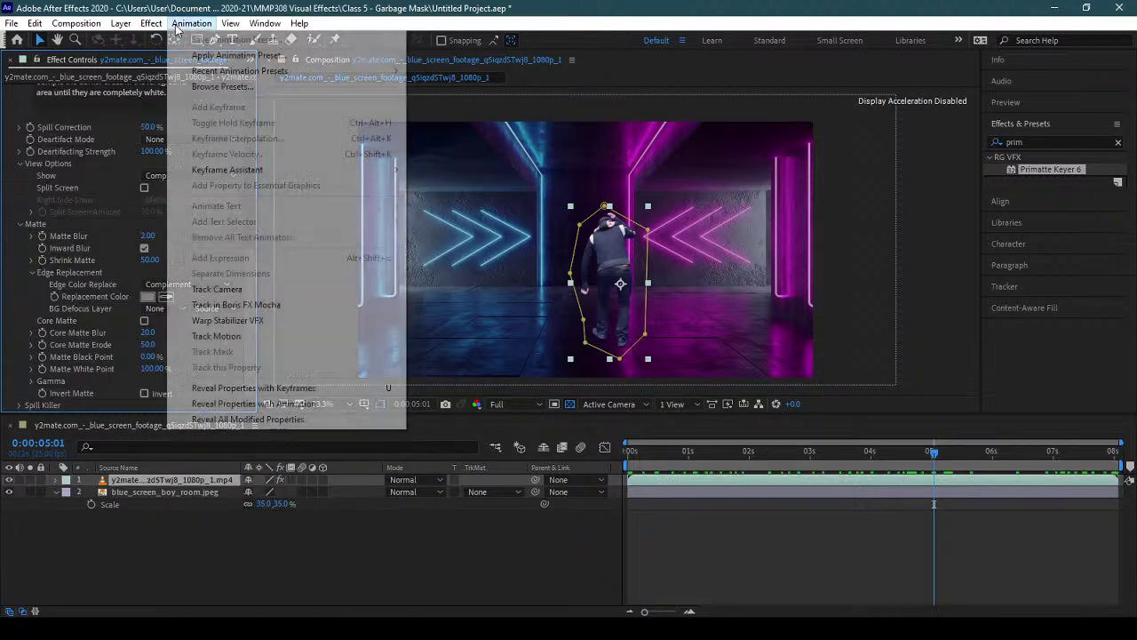
mouse_move(151, 23)
mouse_move(269, 282)
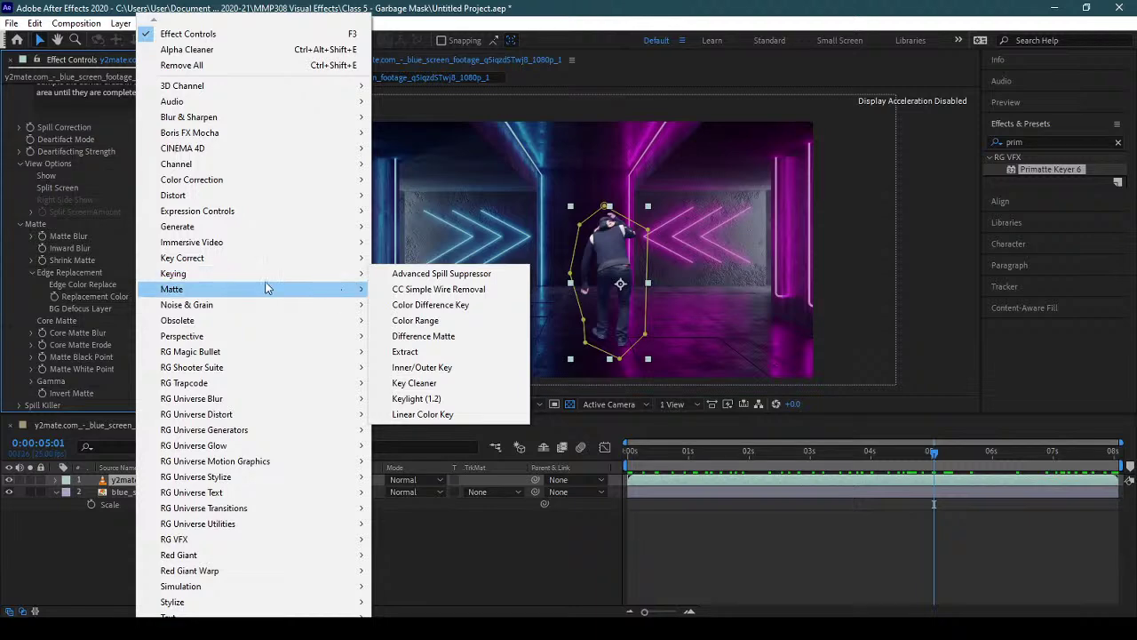
mouse_move(258, 259)
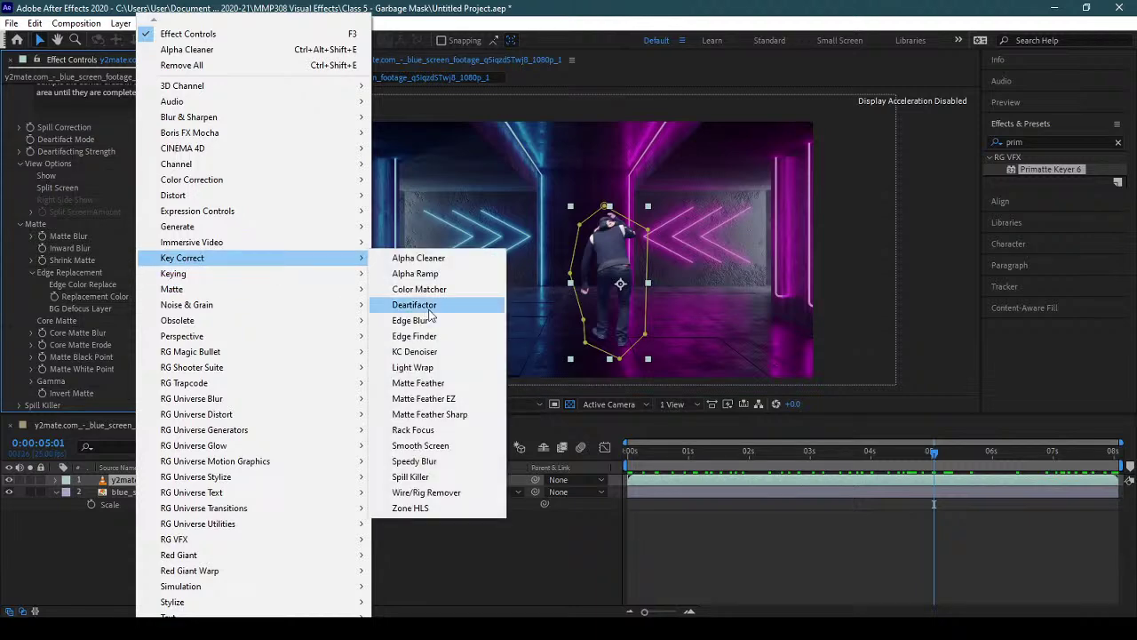
left_click(441, 370)
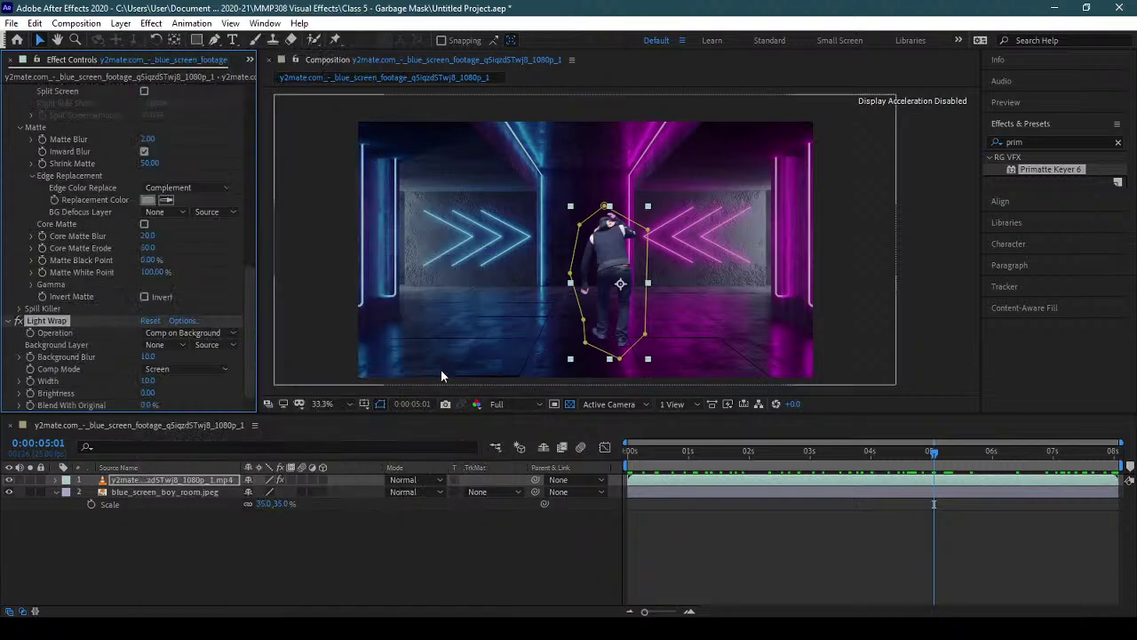
left_click(381, 404)
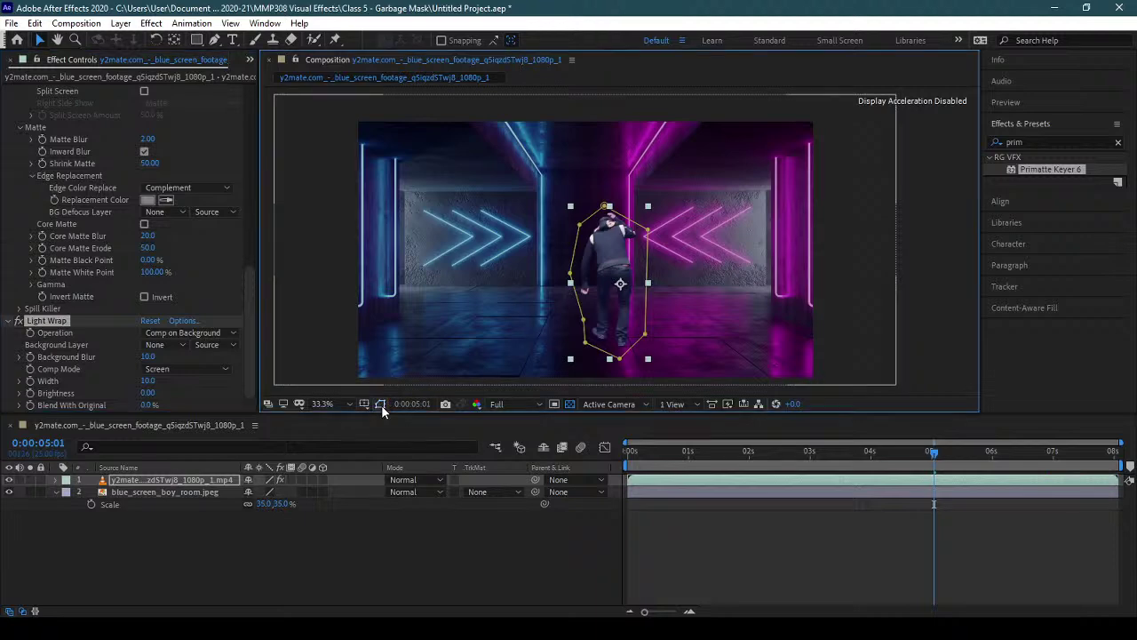
- View the composition at 100% and collapse the Primatte Keyer 6 controls
left_click(342, 404)
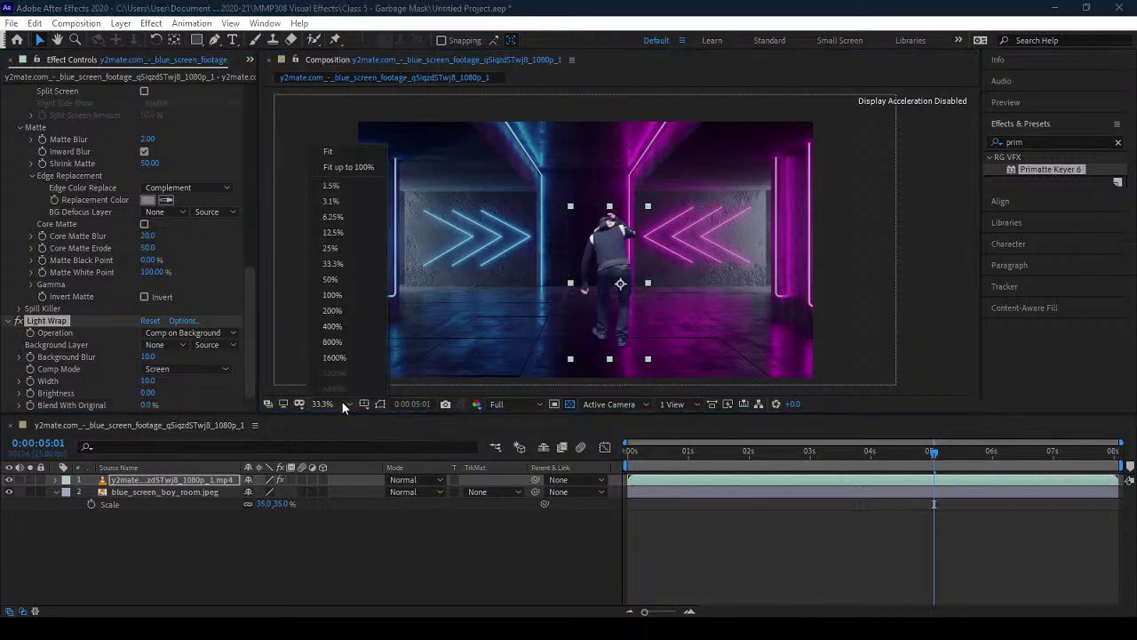
left_click(350, 296)
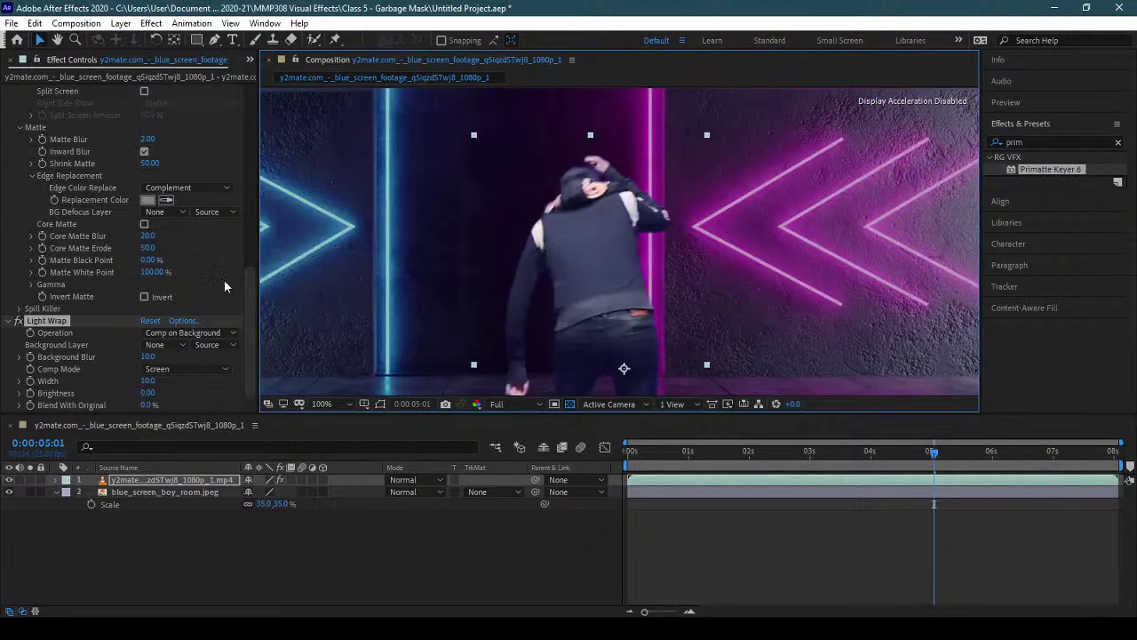
scroll(121, 199, "up", 2)
scroll(122, 199, "up", 10)
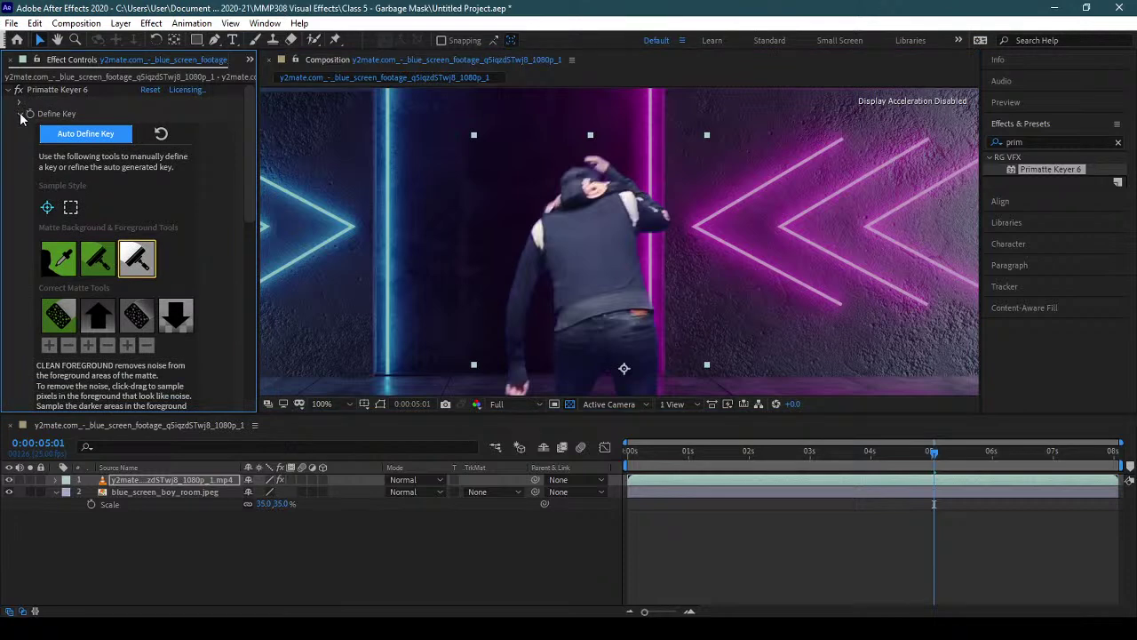
left_click(8, 90)
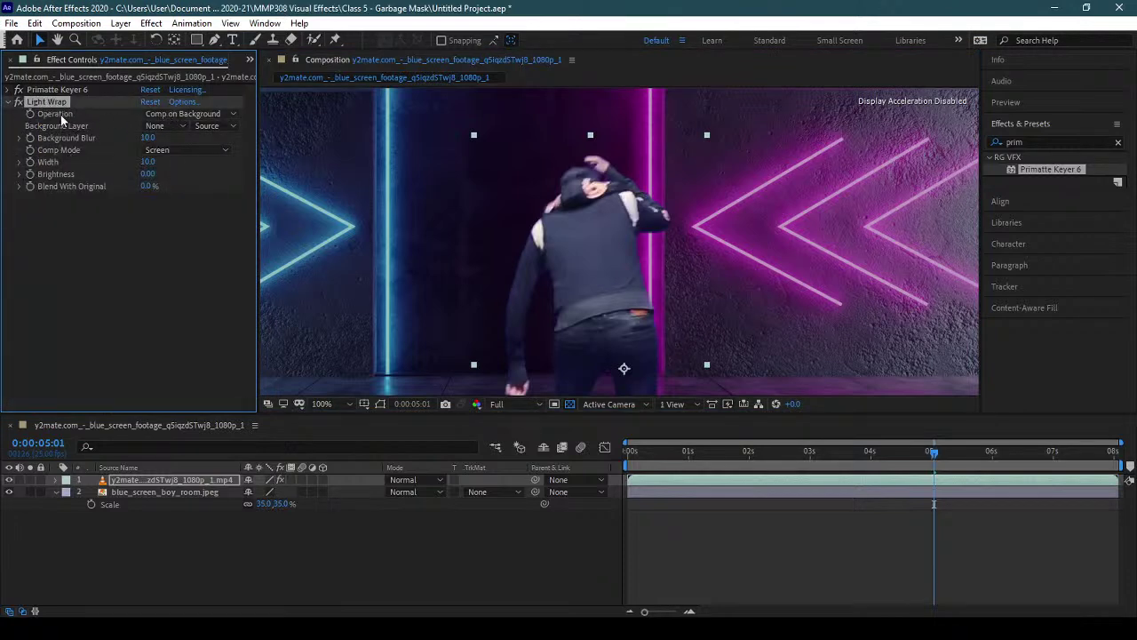
- Try Light Wrap's Wrap Only, Background Blur and Width, returning to Comp on Background and Width 10
left_click(198, 116)
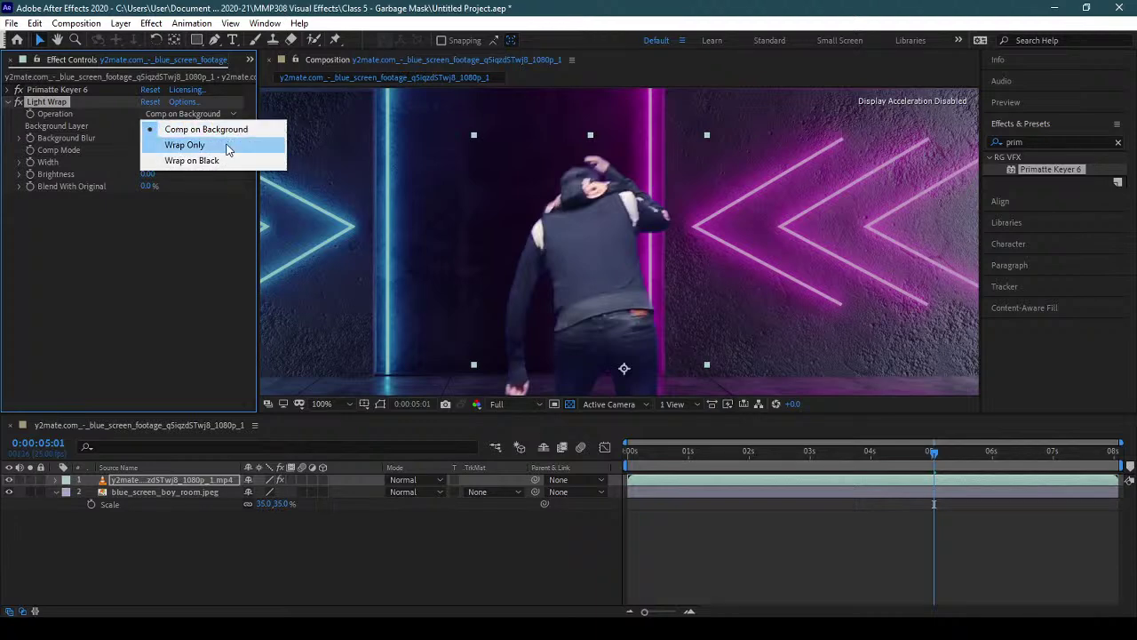
left_click(226, 147)
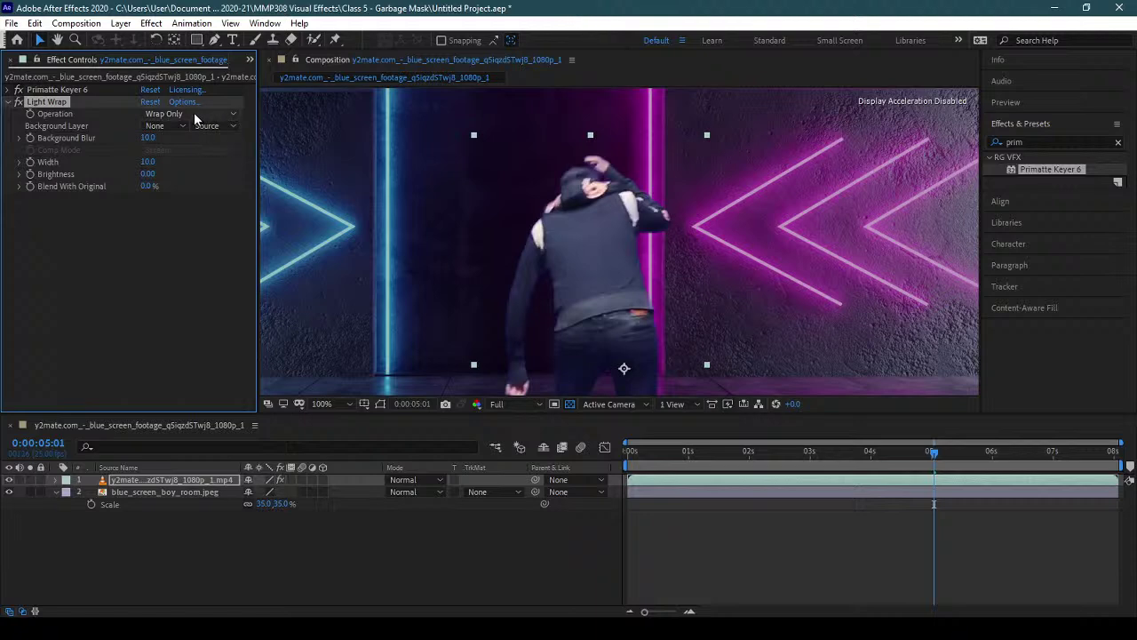
left_click(196, 116)
left_click(186, 130)
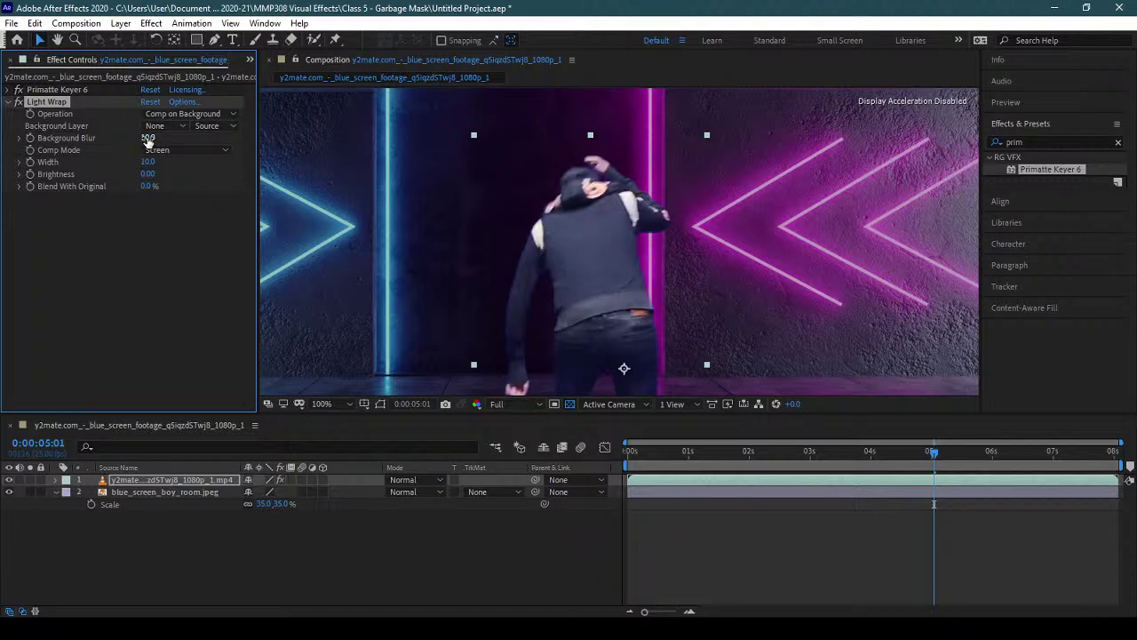
mouse_move(146, 144)
left_mouse_down()
mouse_move(191, 144)
mouse_move(147, 145)
left_mouse_up()
left_click_drag(149, 165, 213, 182)
key("ctrl+z")
key("ctrl+z")
- Set Light Wrap's Background Layer to blue_screen_boy_room.jpeg and trial its blur and brightness
left_click(164, 130)
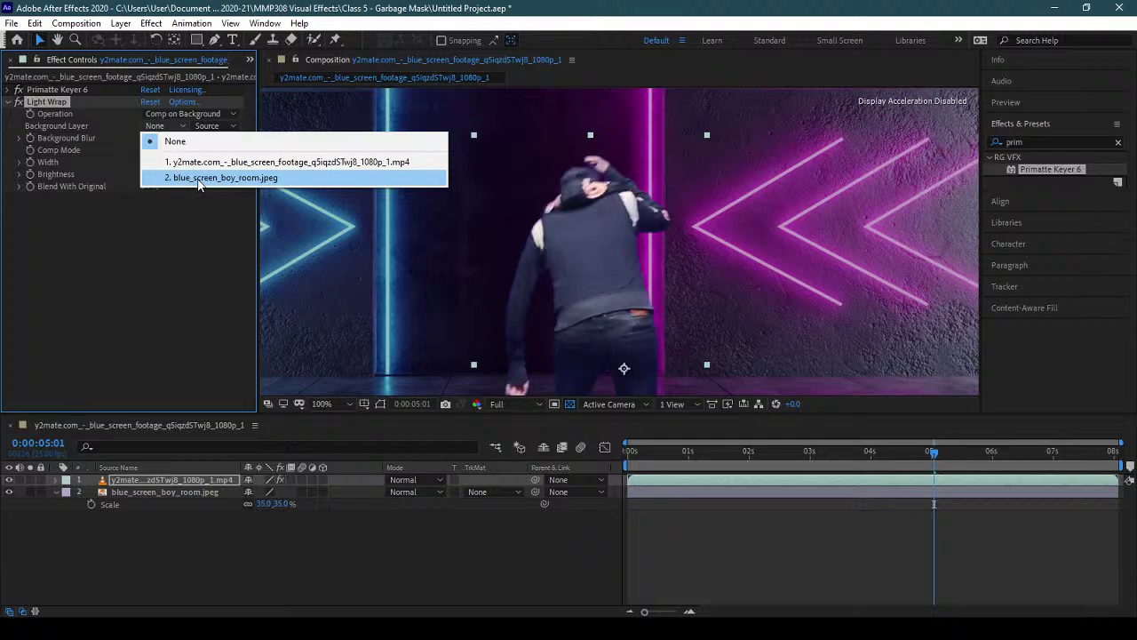
left_click(198, 180)
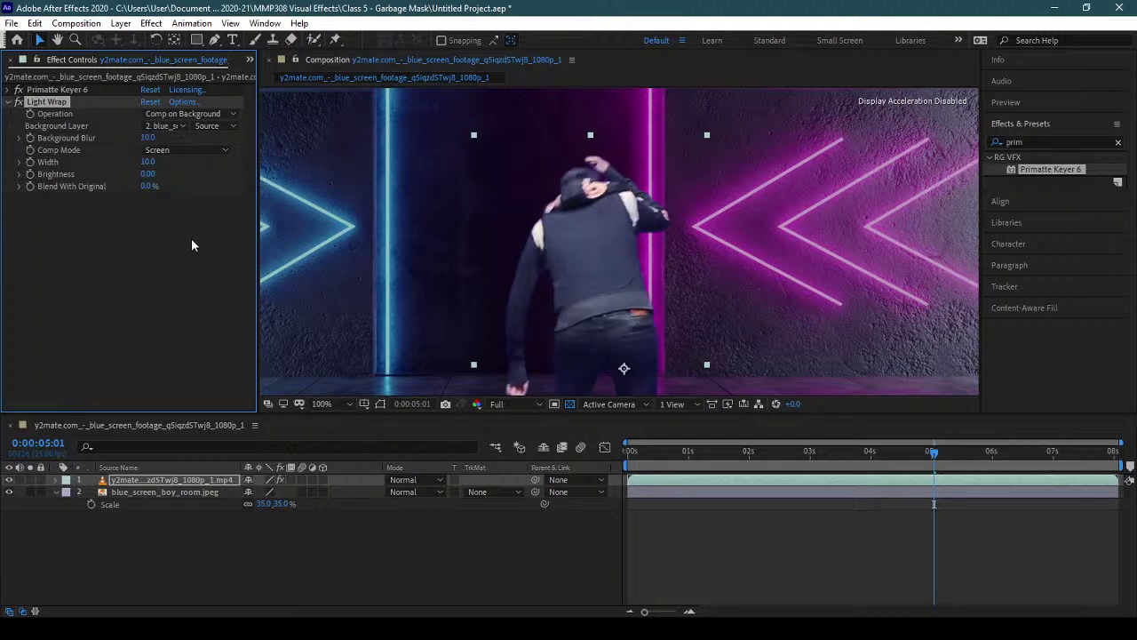
left_click(220, 126)
left_click(211, 226)
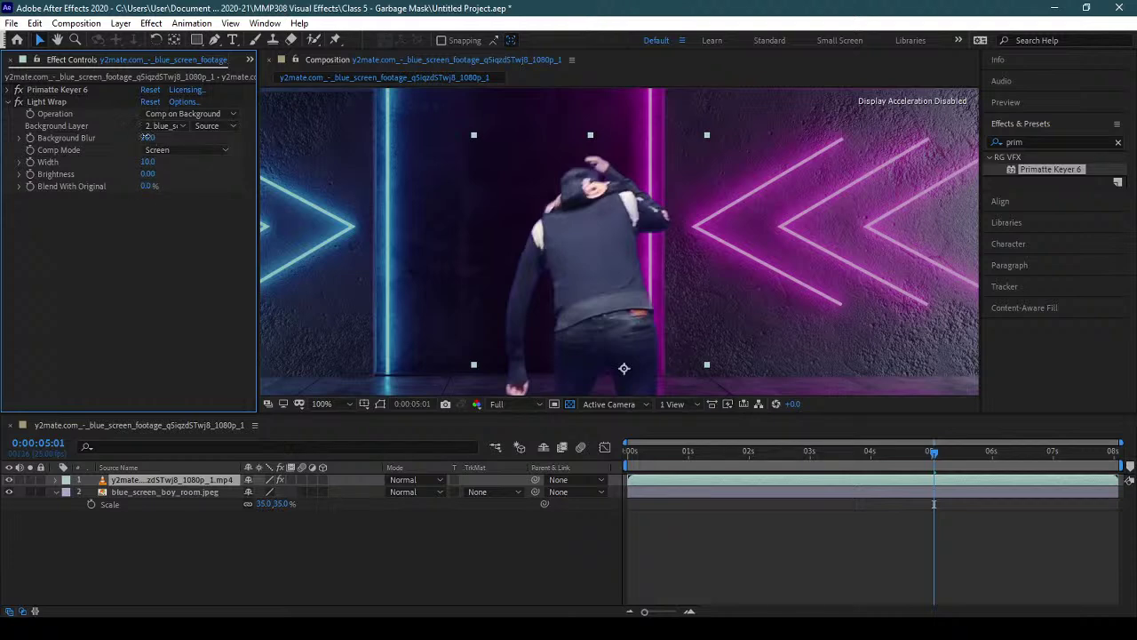
left_click_drag(148, 138, 189, 140)
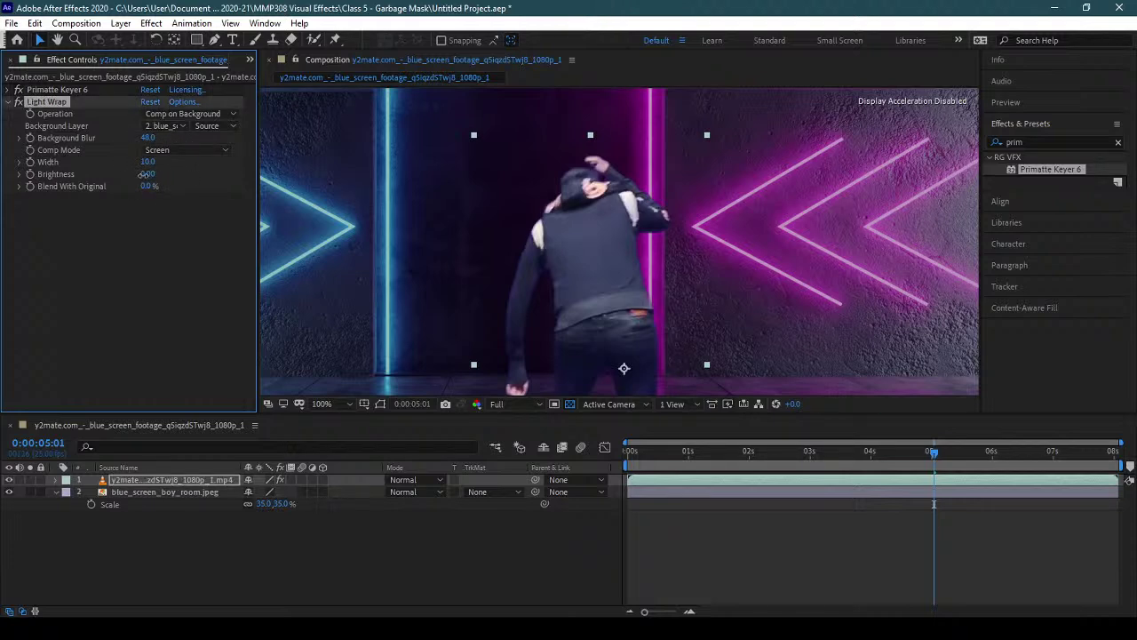
left_click_drag(218, 175, 224, 176)
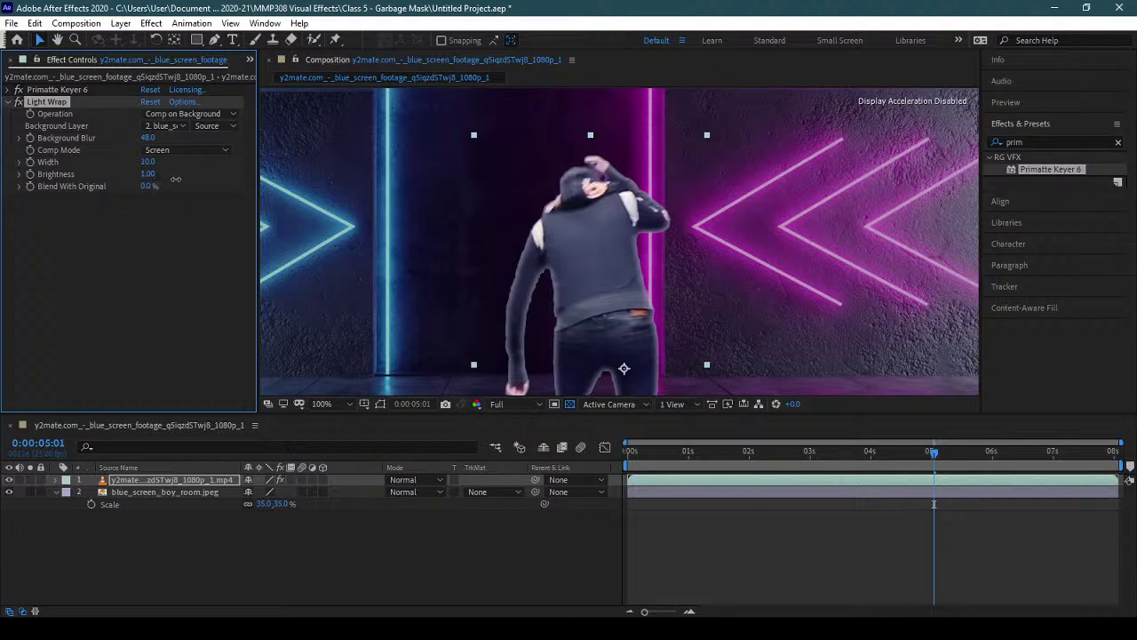
- Enter Light Wrap Brightness 0.2 and Background Blur 30
left_click(160, 175)
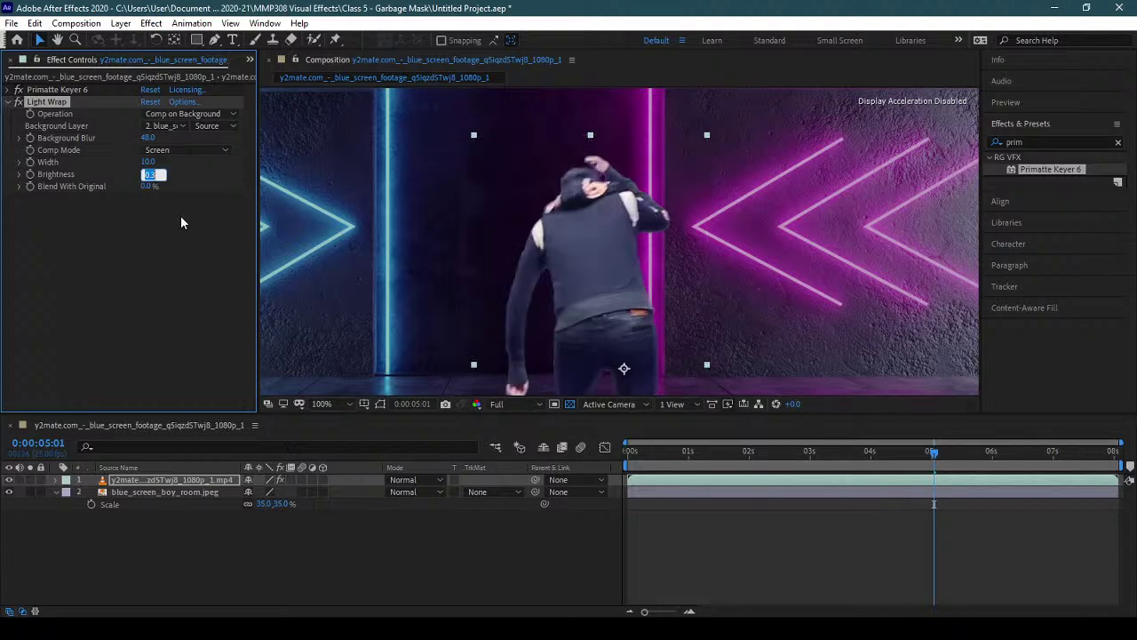
type("0.2")
key("Return")
left_click(149, 140)
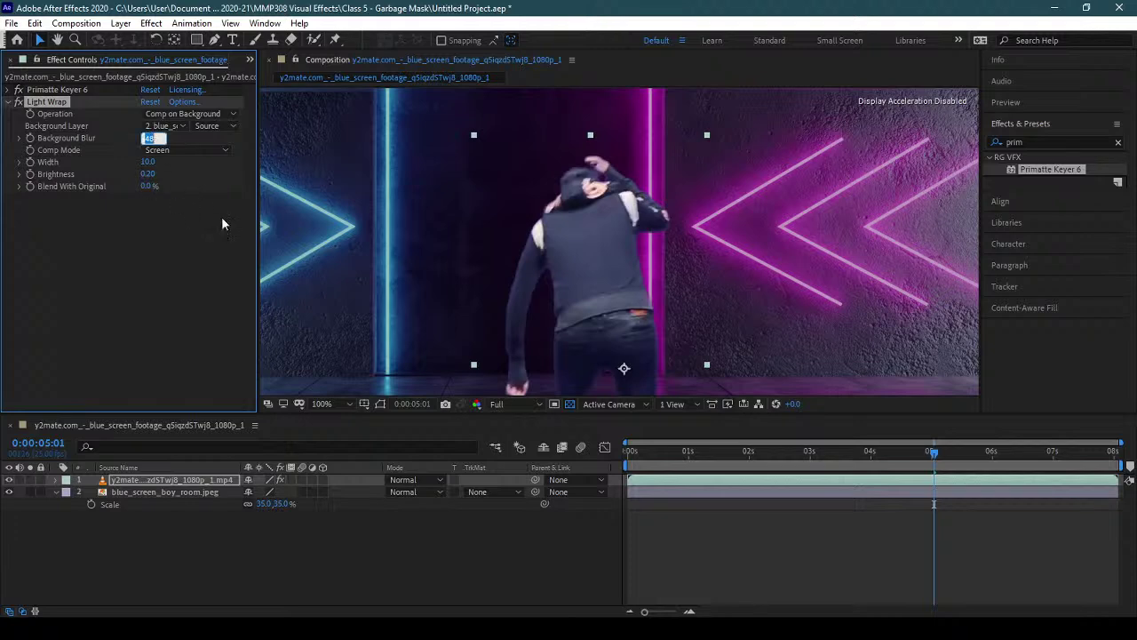
type("30")
key("Return")
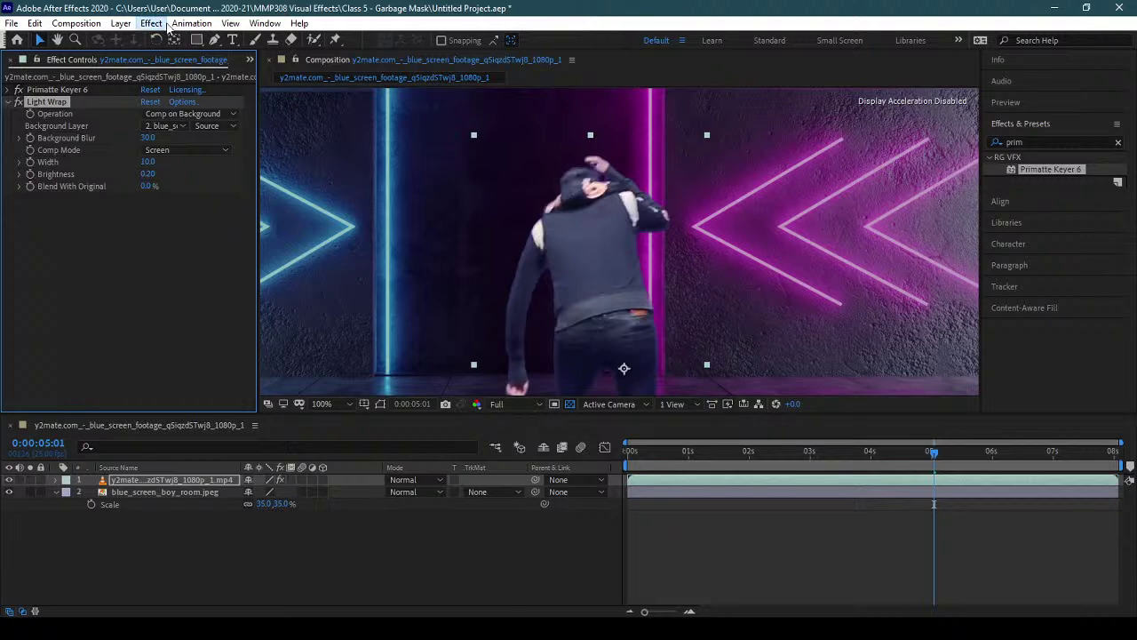
- Add Color Matcher targeting the blue_screen_boy_room.jpeg layer at 100% strength
left_click(162, 24)
mouse_move(305, 260)
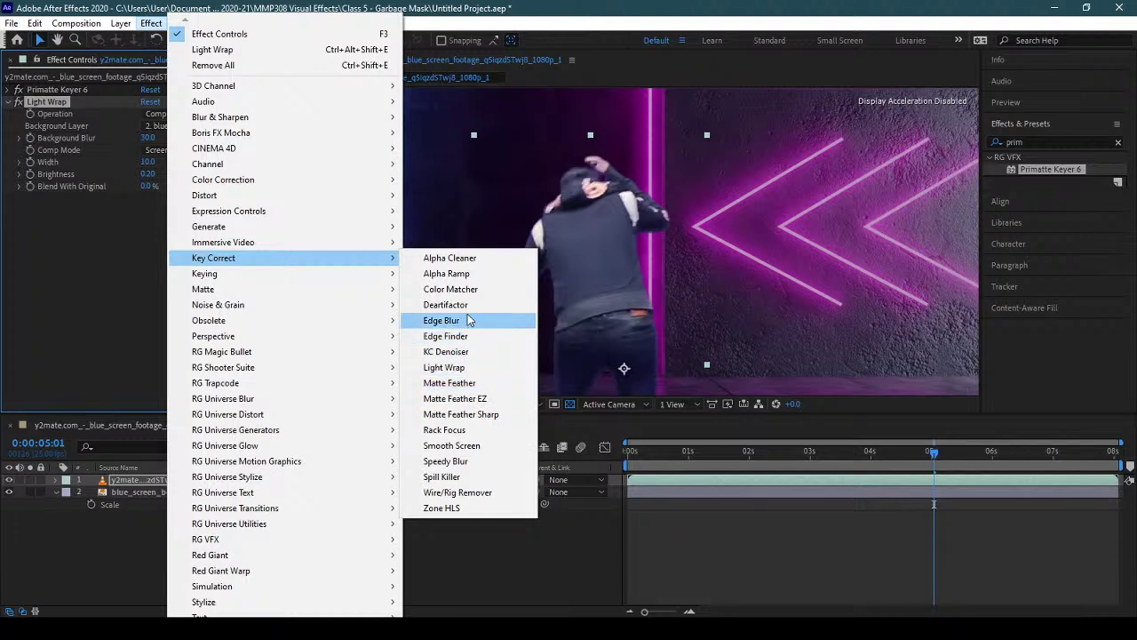
left_click(457, 289)
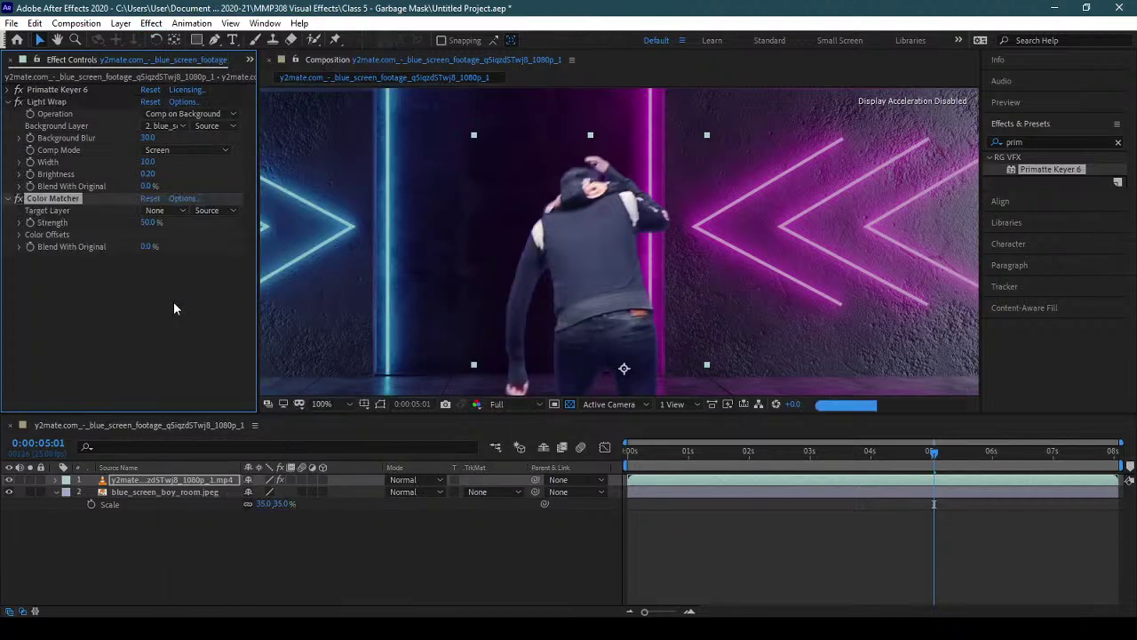
left_click(161, 211)
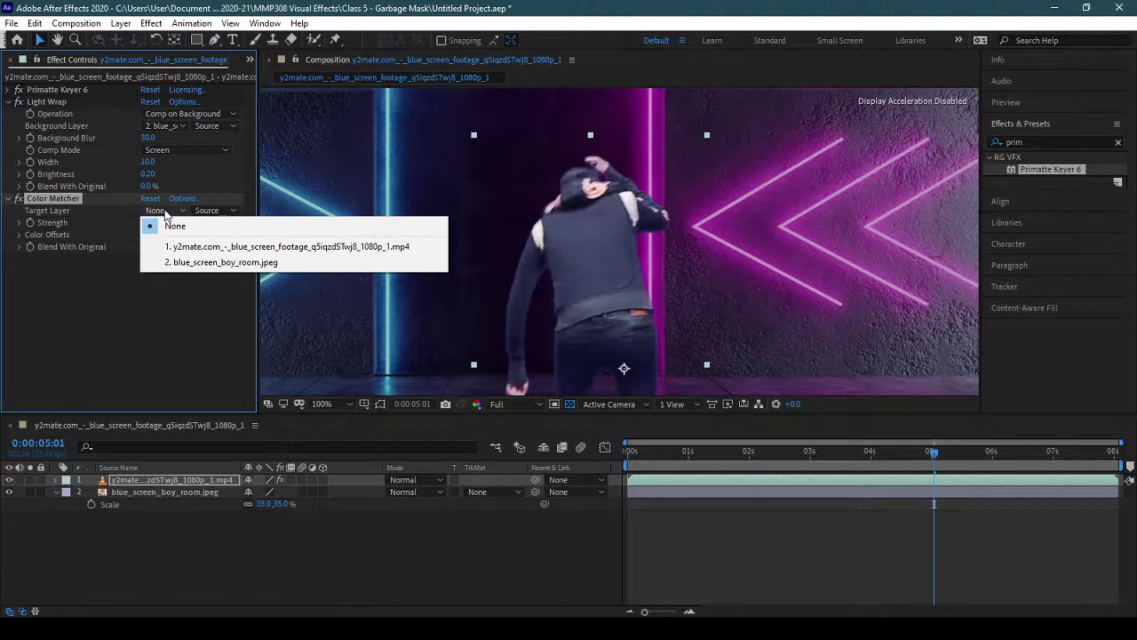
left_click(69, 248)
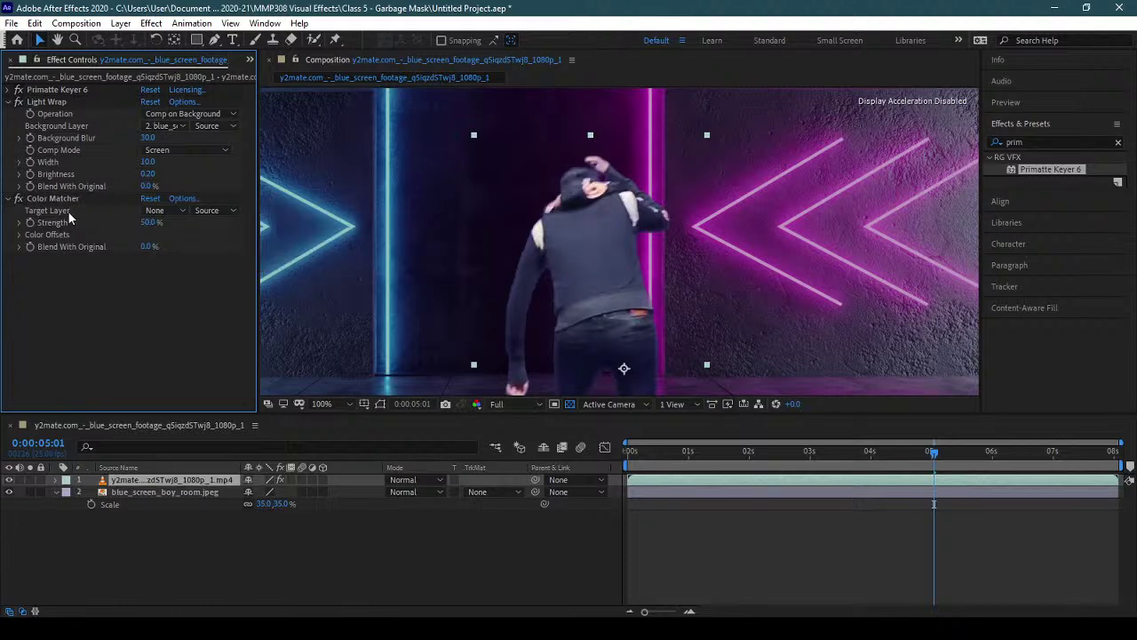
left_click(213, 210)
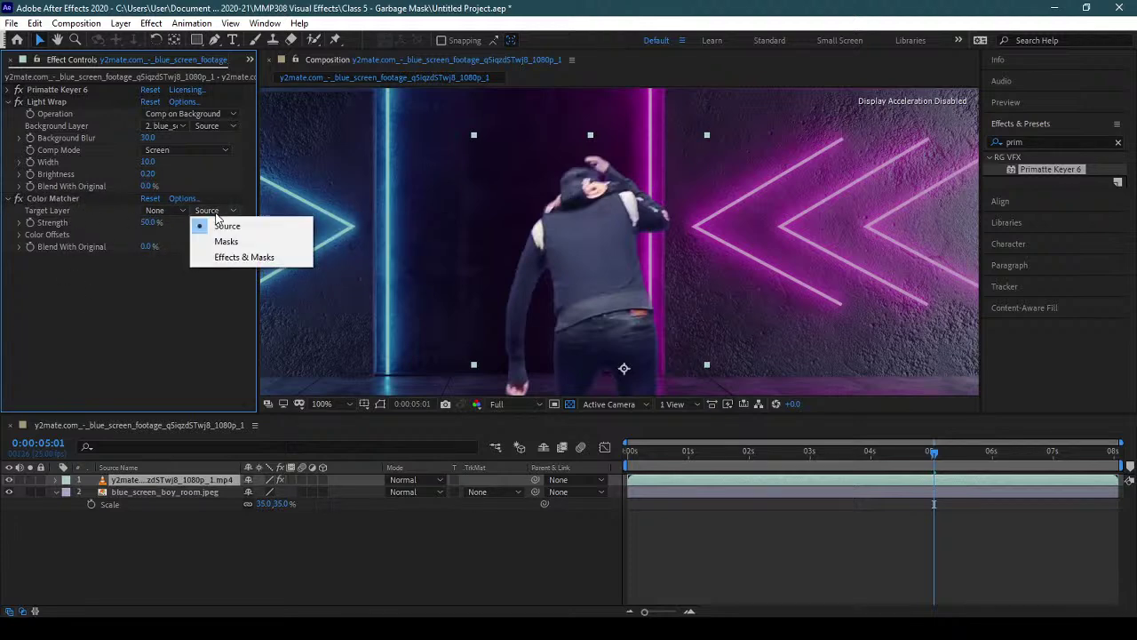
left_click(157, 288)
left_click(162, 210)
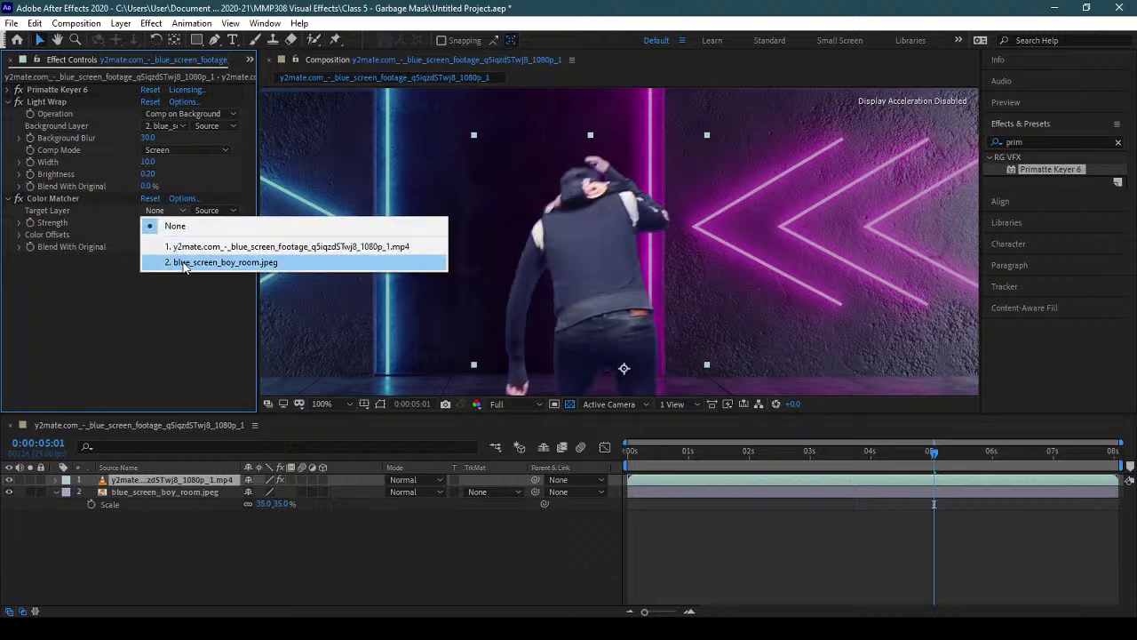
left_click(185, 263)
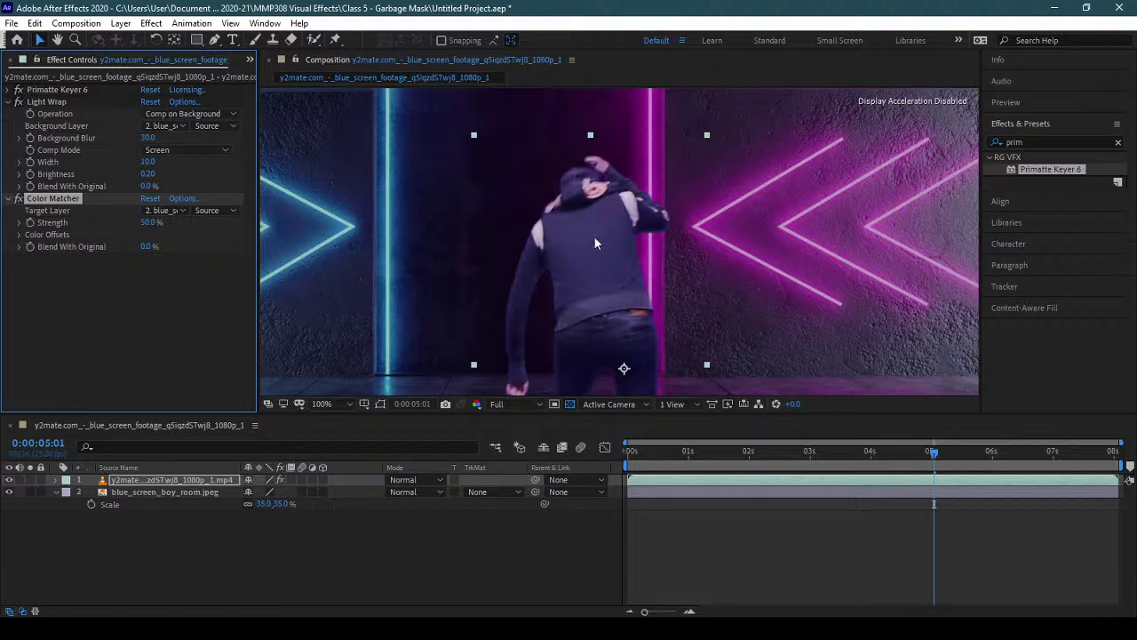
left_click(151, 222)
type("100")
key("Return")
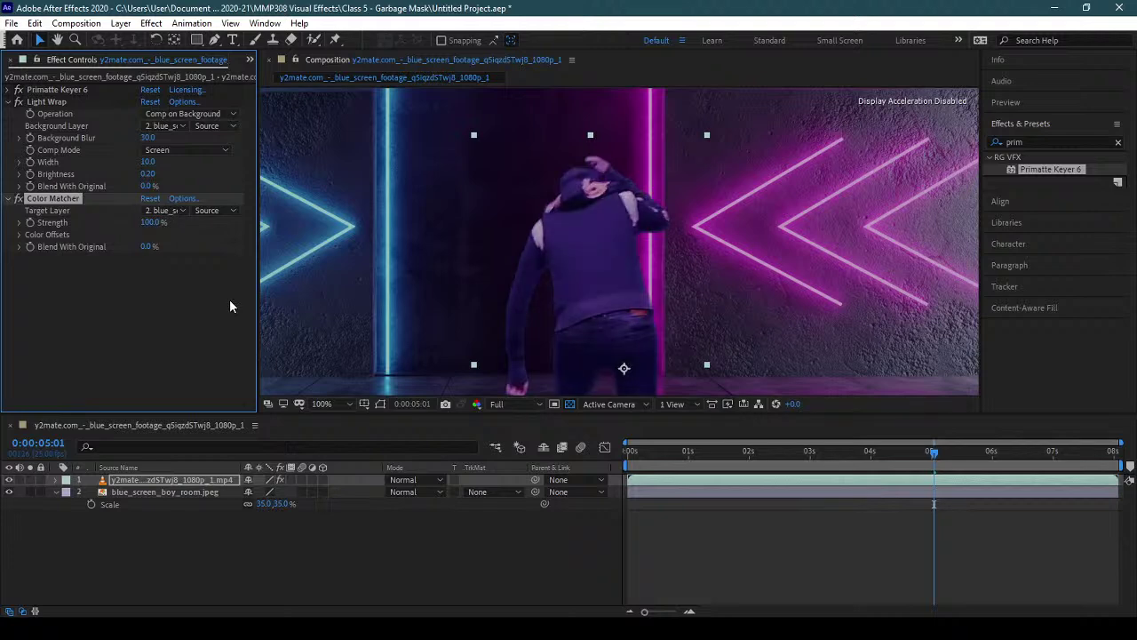
- Raise the Color Offsets Highlights Red and Blue to 100, then collapse Color Offsets
left_click(20, 234)
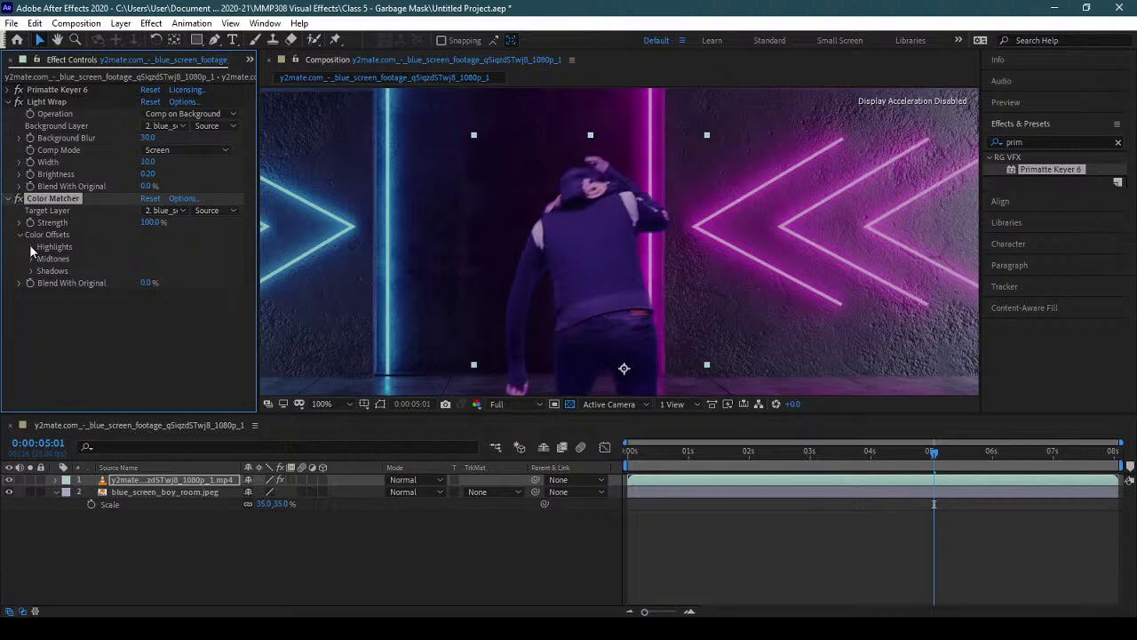
left_click(31, 247)
left_click(30, 295)
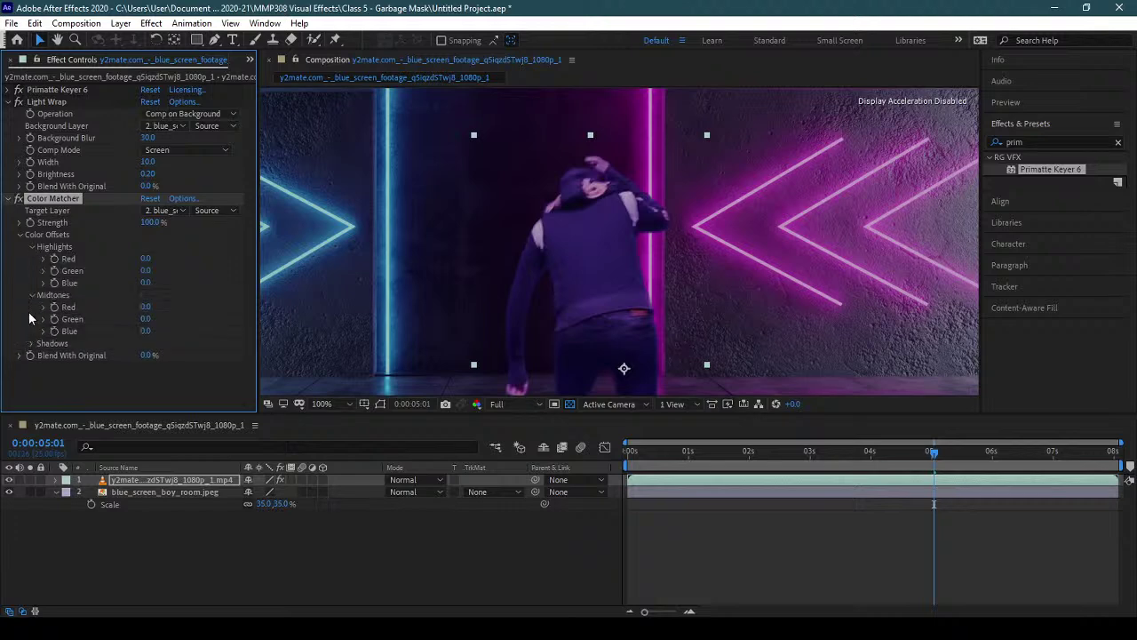
left_click(31, 344)
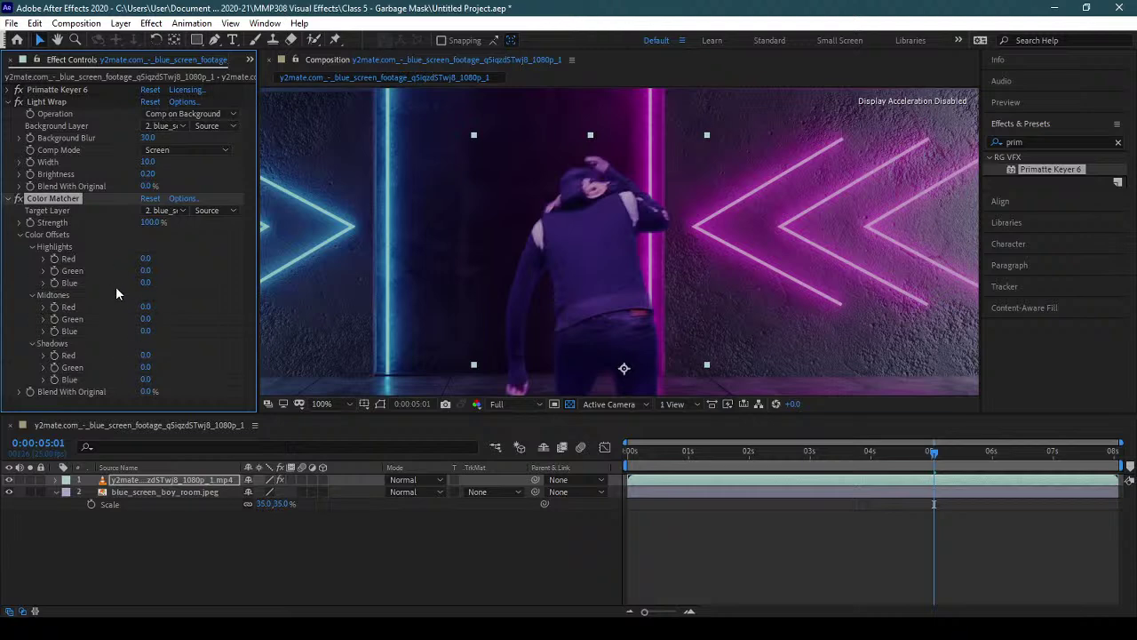
left_click_drag(144, 259, 211, 263)
left_click(144, 291)
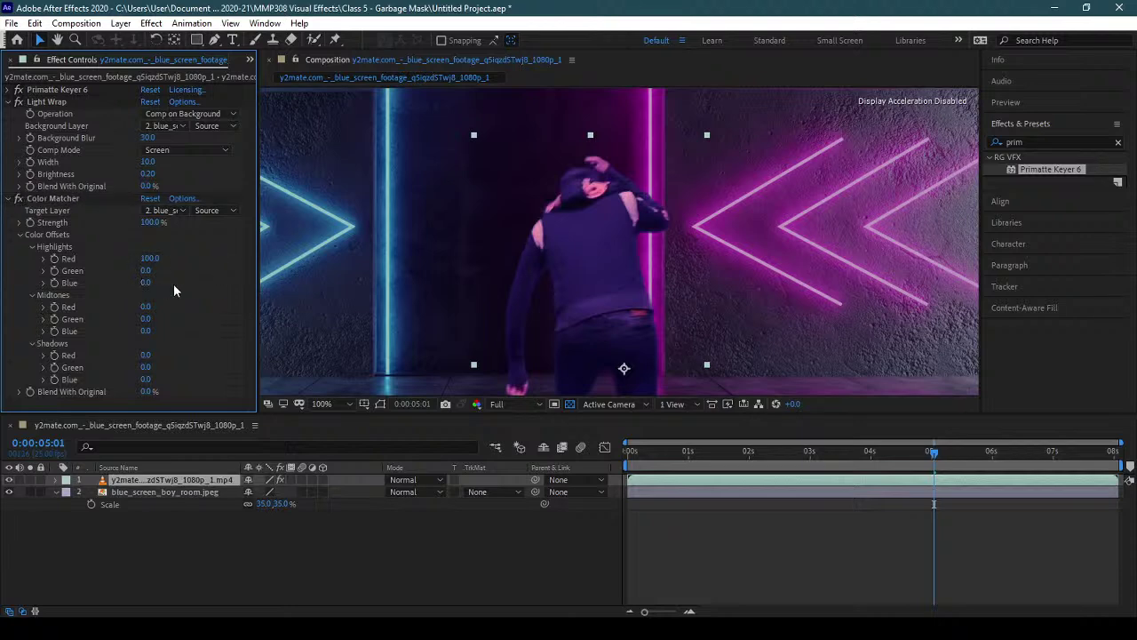
left_click_drag(144, 283, 231, 282)
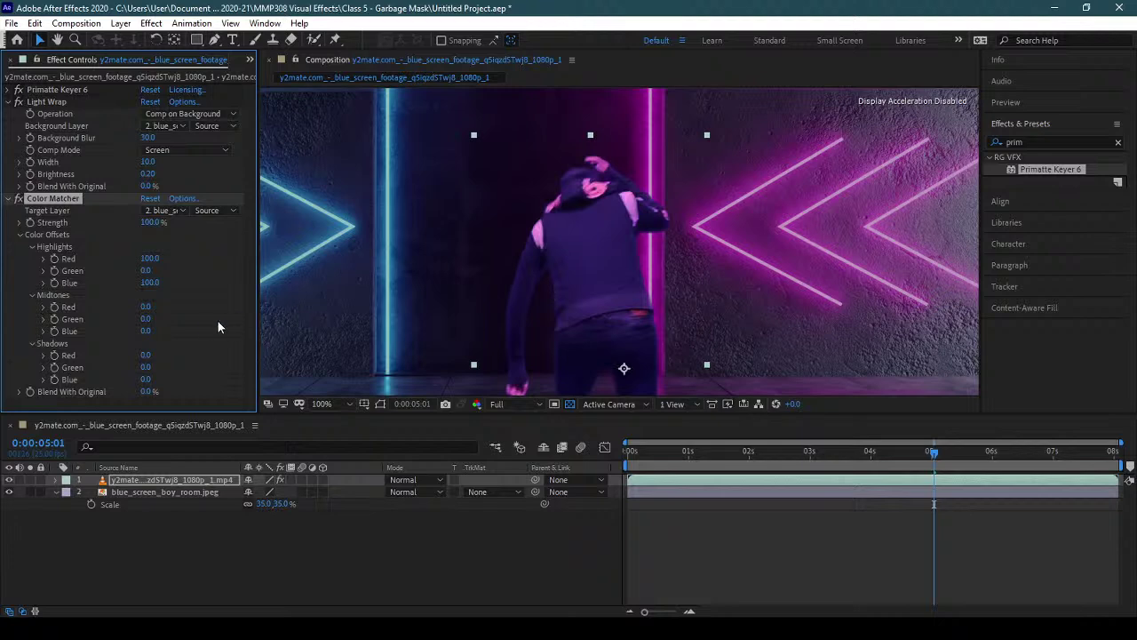
left_click(21, 236)
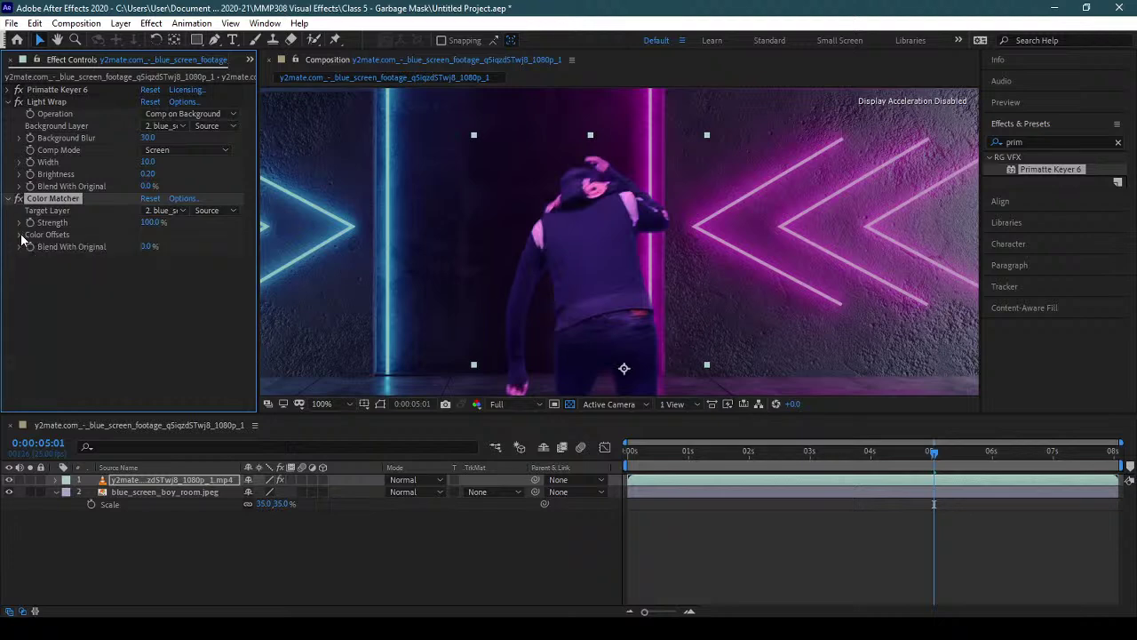
left_click(322, 403)
- Fit the composition in the viewer, collapse the background's Scale, and select the man's layer
left_click(350, 167)
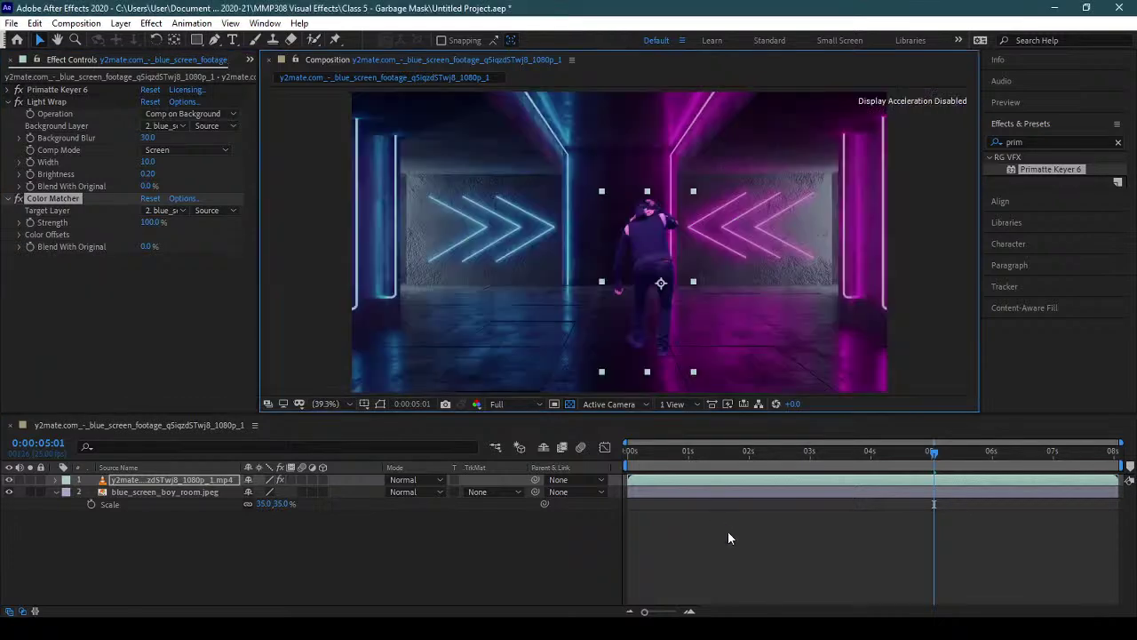
left_click(730, 533)
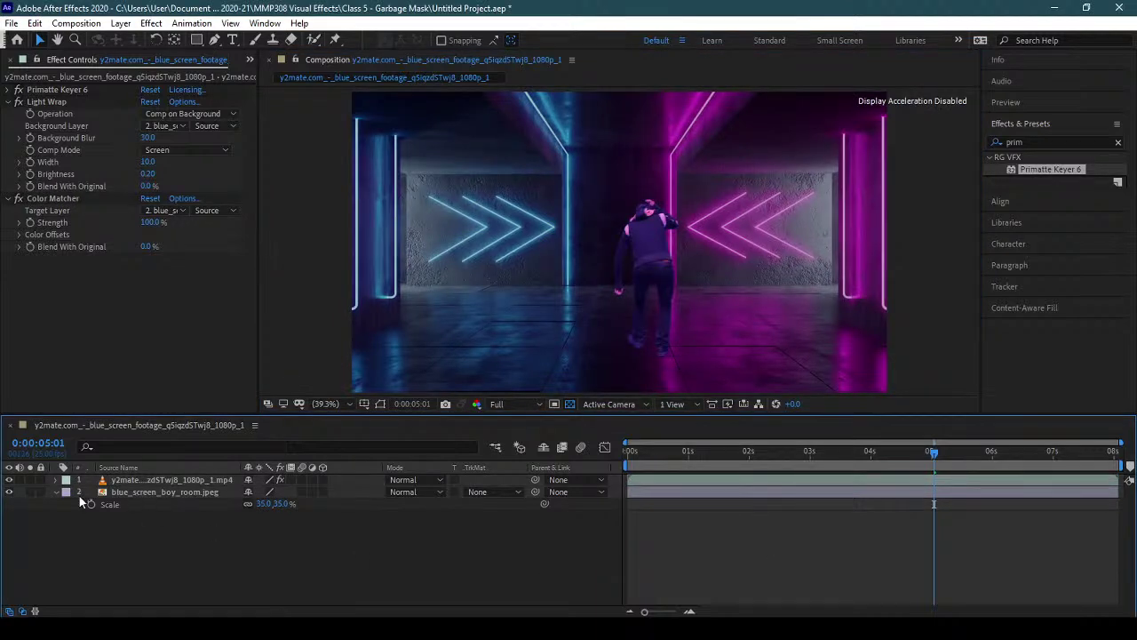
left_click(55, 492)
left_click(150, 477)
- Add Brightness & Contrast at Brightness -6 and Contrast -100, placed above Color Matcher
left_click(151, 23)
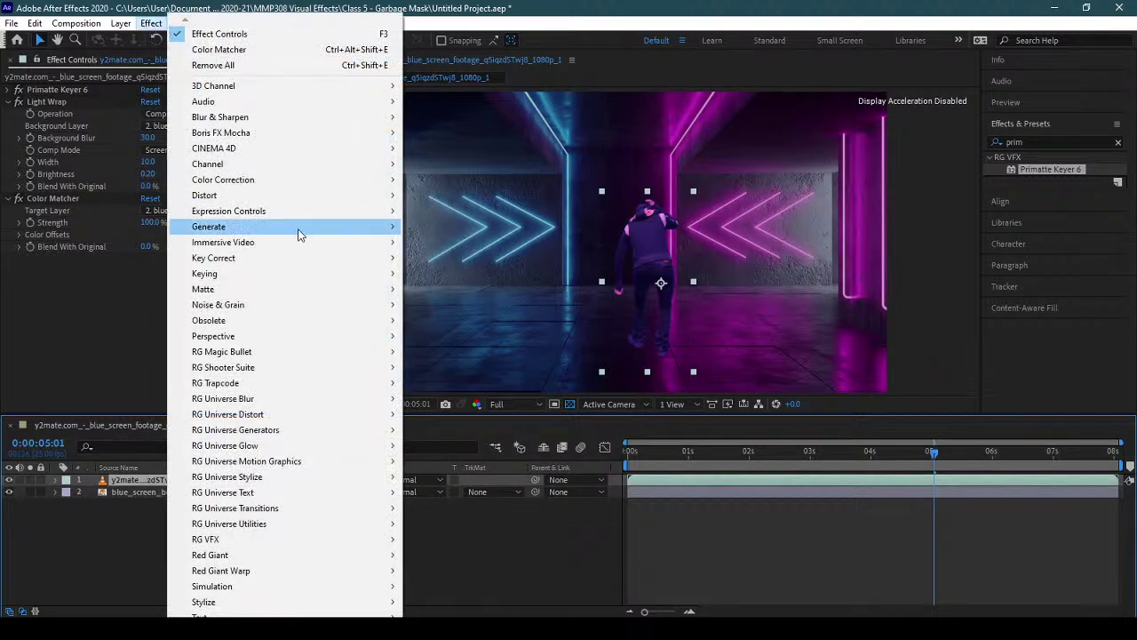
mouse_move(283, 181)
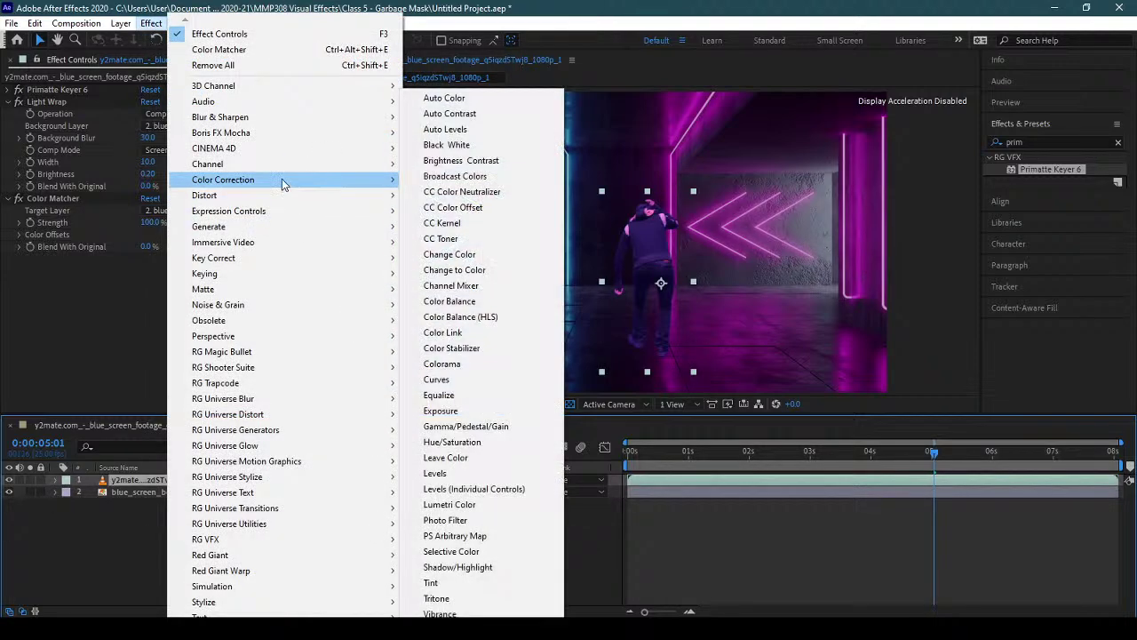
left_click(486, 161)
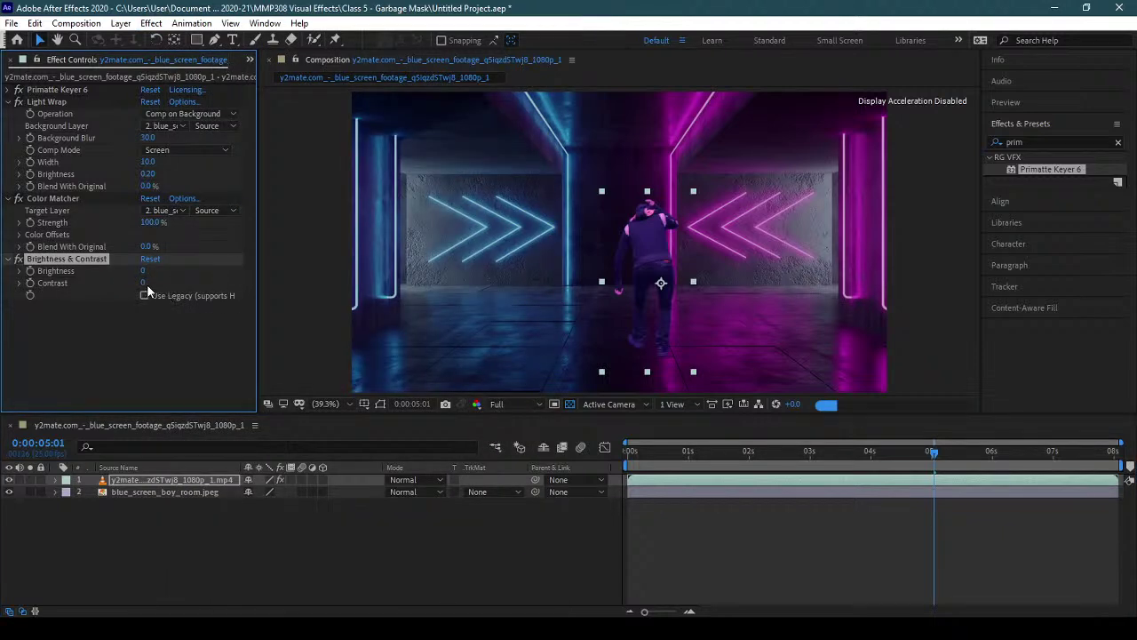
left_click_drag(144, 283, 55, 284)
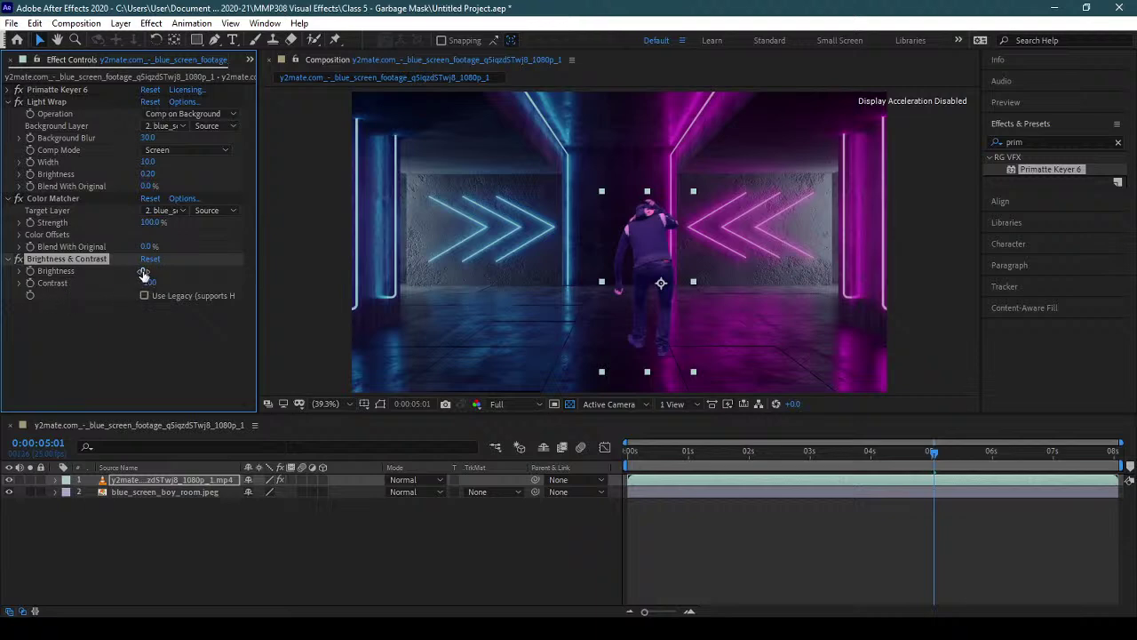
left_click_drag(142, 271, 120, 271)
left_click_drag(121, 271, 141, 271)
left_click_drag(70, 259, 82, 194)
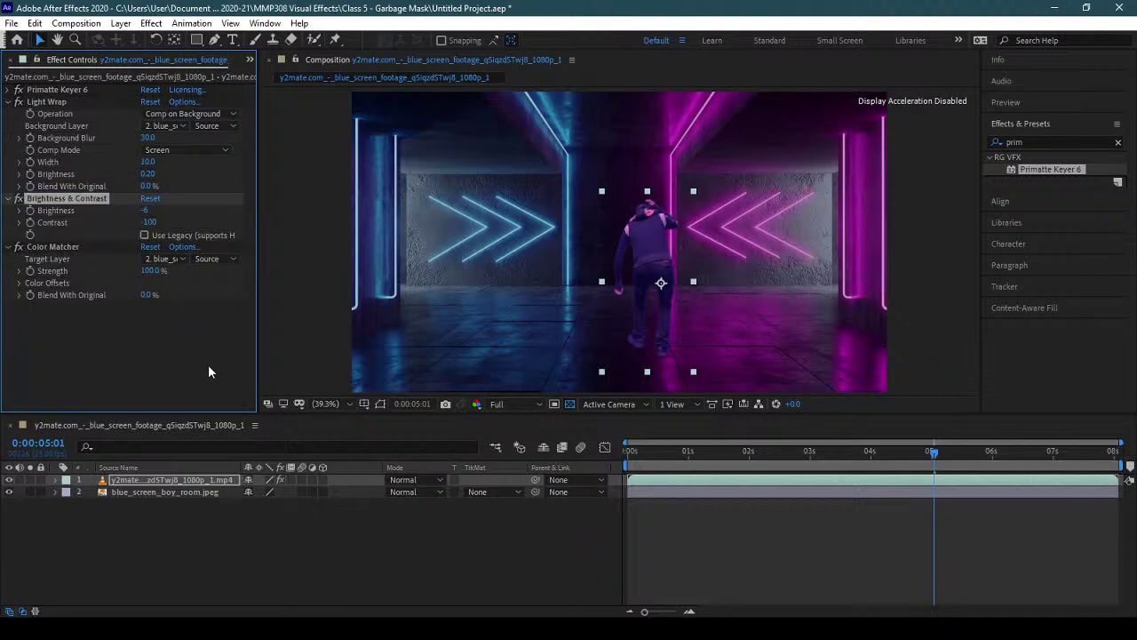
- Scrub through the composite, checking the key at 0:00:02:16 and 0:00:03:14
left_click(719, 555)
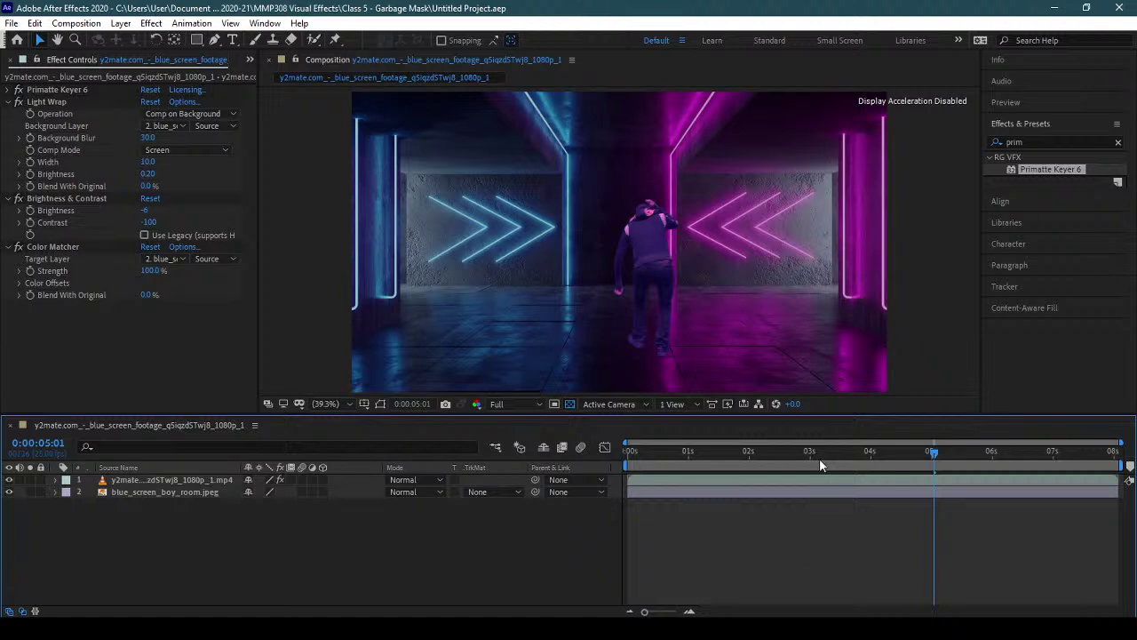
left_click_drag(995, 449, 1119, 455)
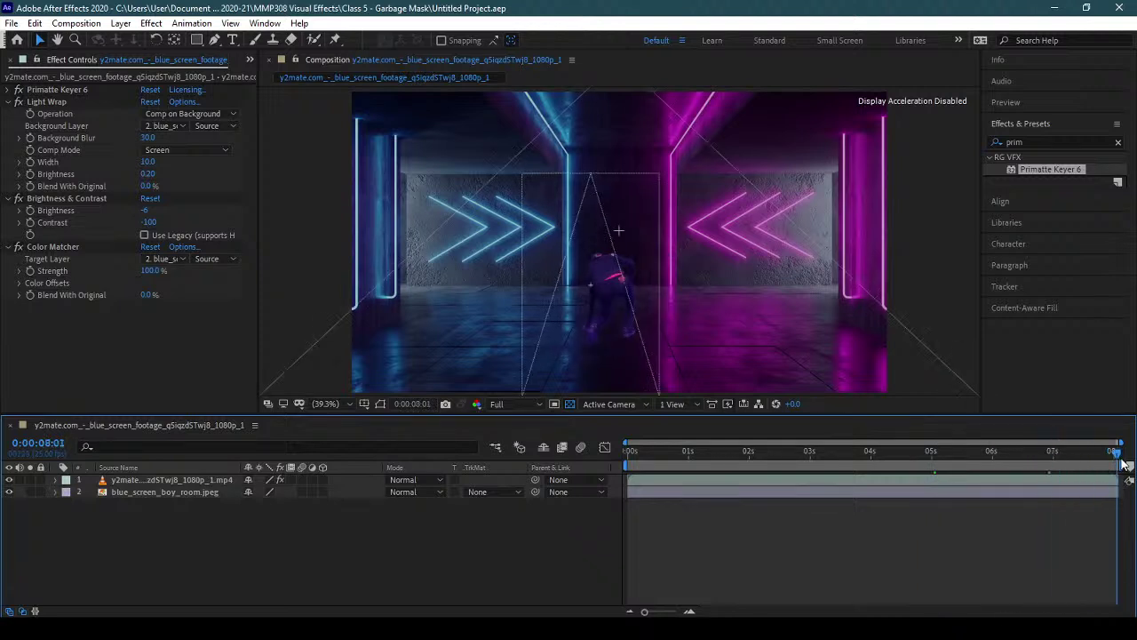
left_click_drag(641, 452, 626, 451)
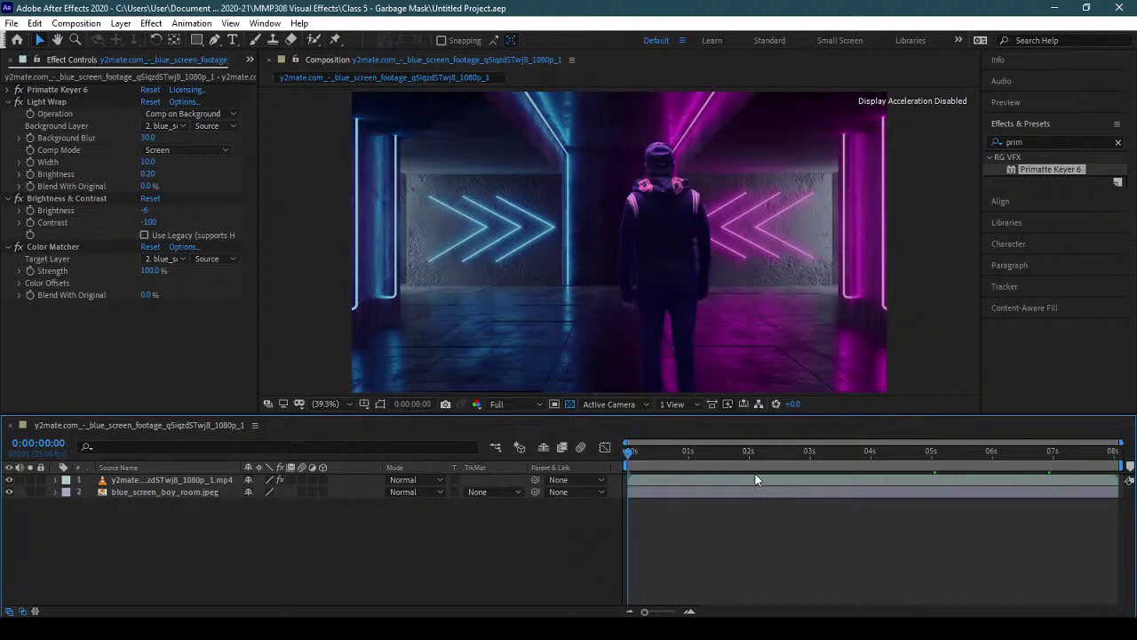
left_click(787, 454)
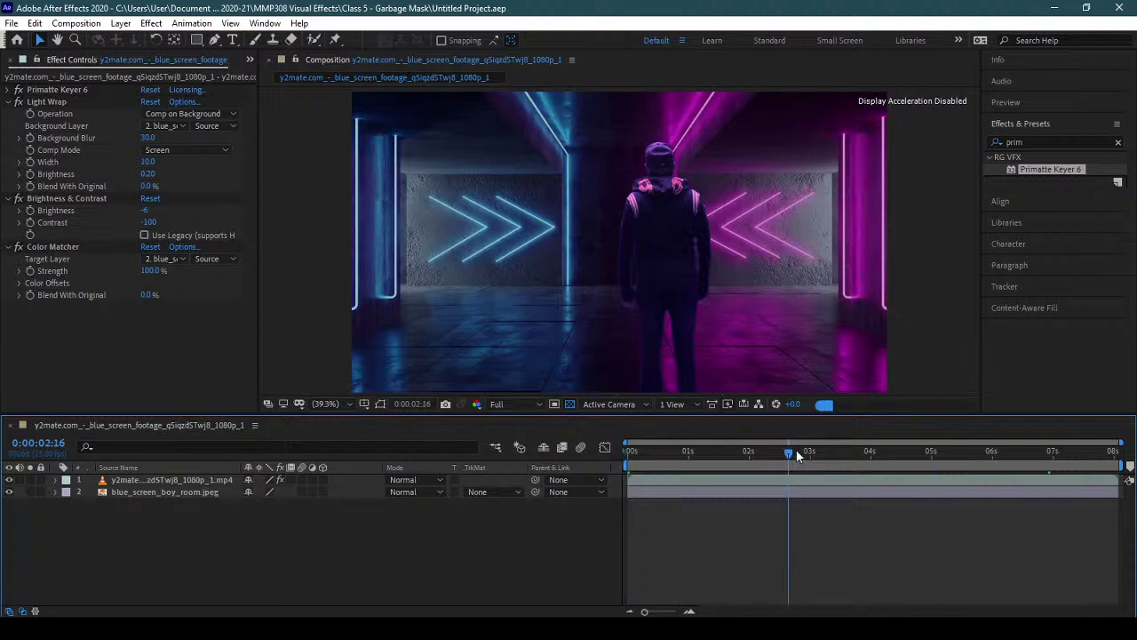
left_click(844, 454)
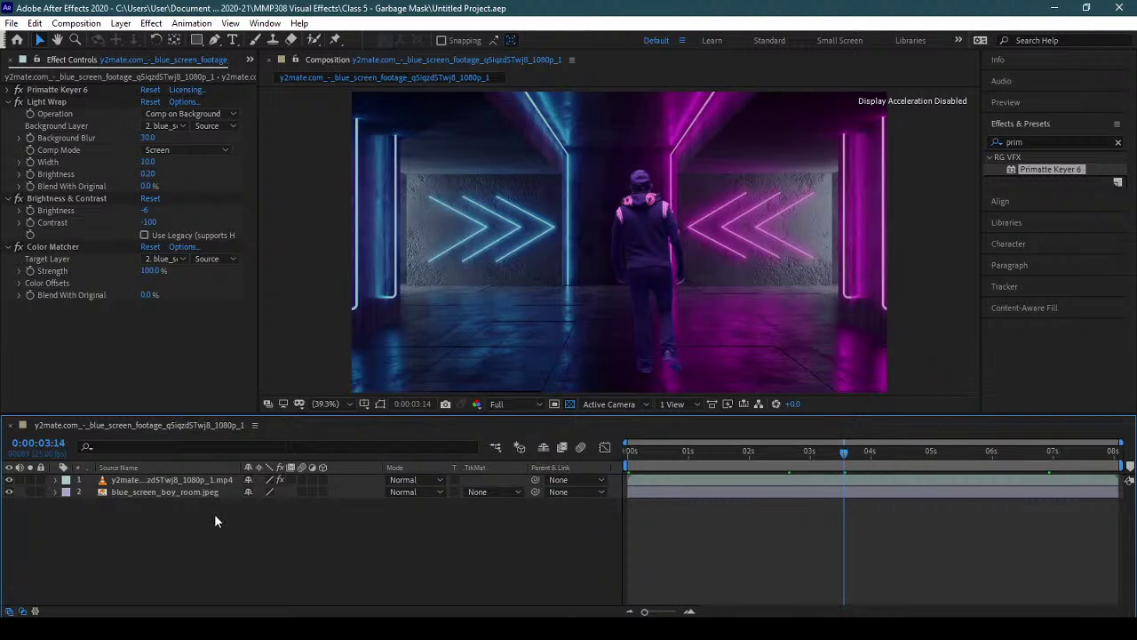
left_click(196, 492)
- Apply an Exposure effect to the corridor background and raise it to 1.56
left_click(151, 23)
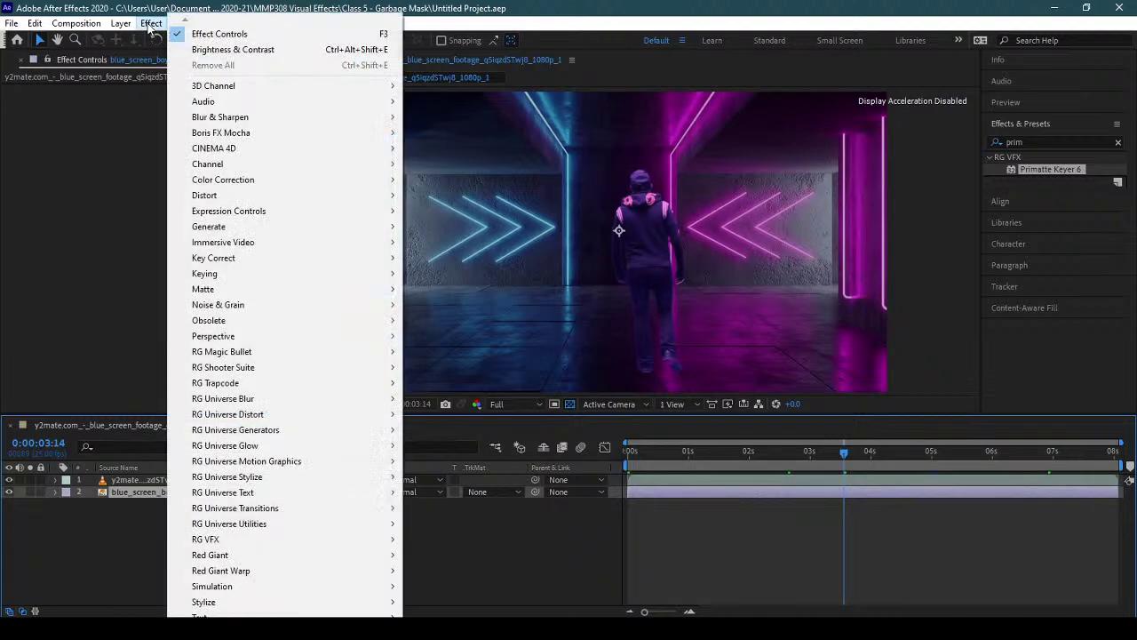
mouse_move(250, 185)
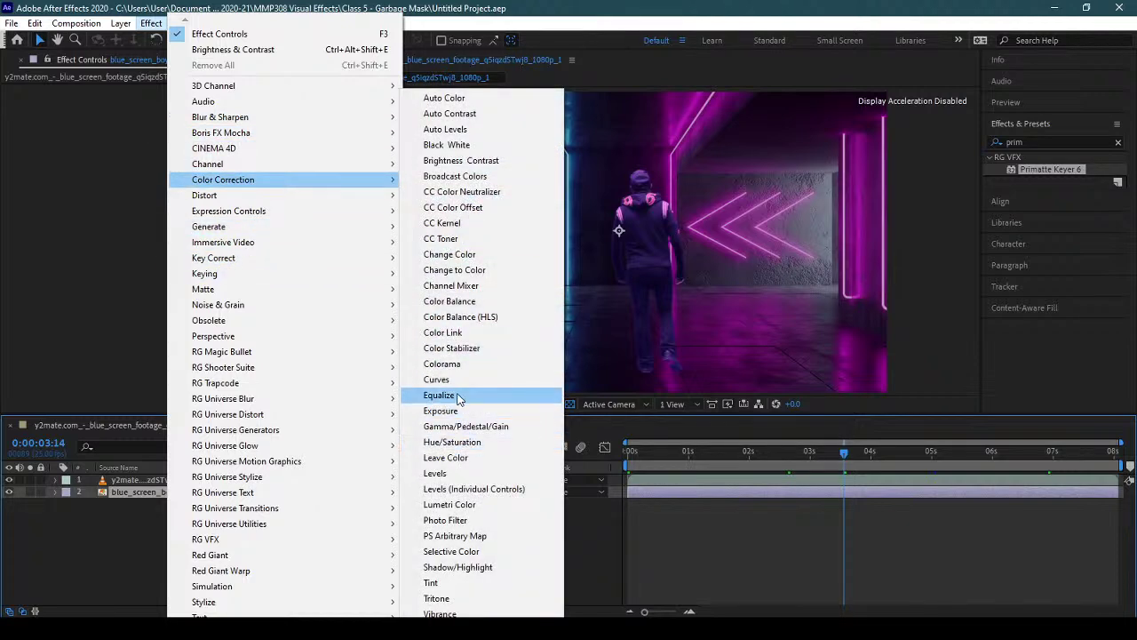
left_click(458, 411)
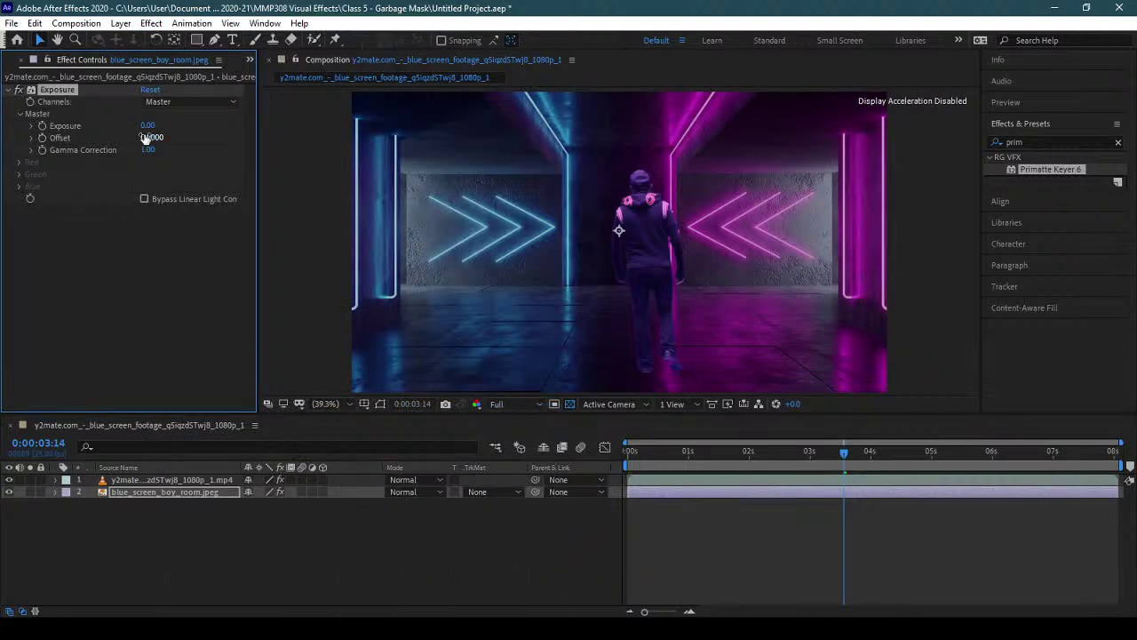
left_click_drag(147, 126, 268, 132)
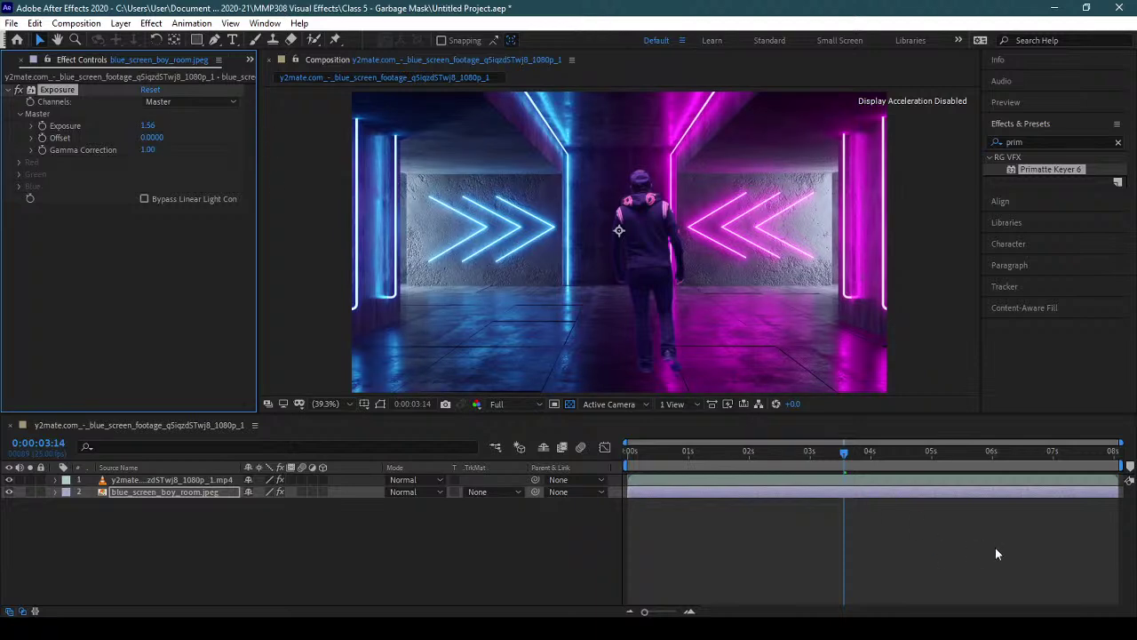
- Set the preview resolution to Quarter and return to the first frame
left_click(497, 404)
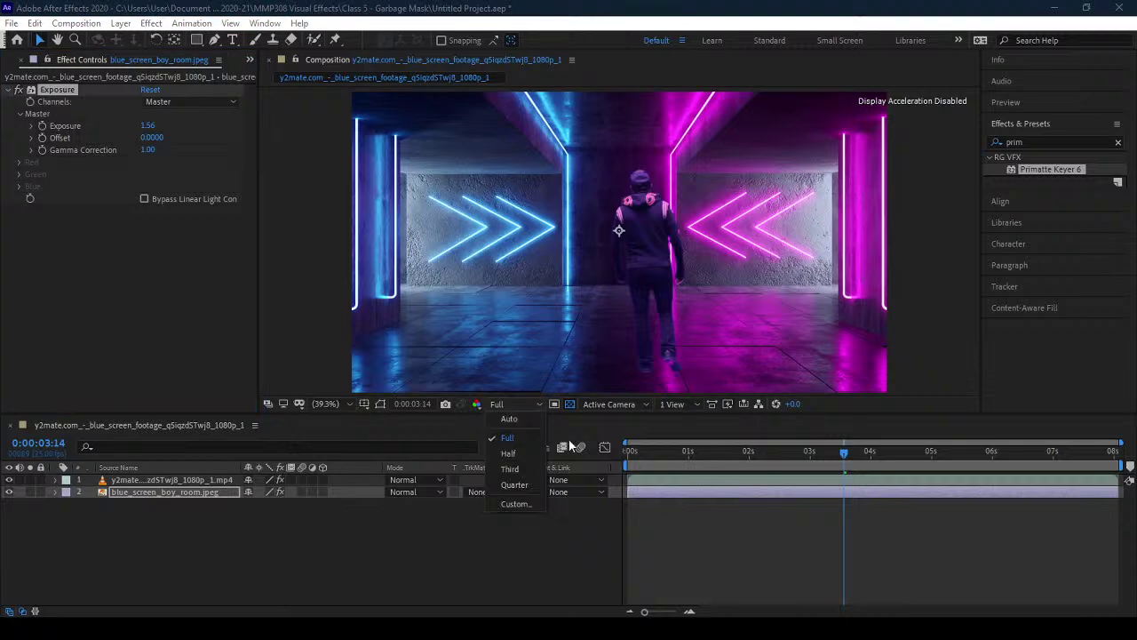
left_click(520, 484)
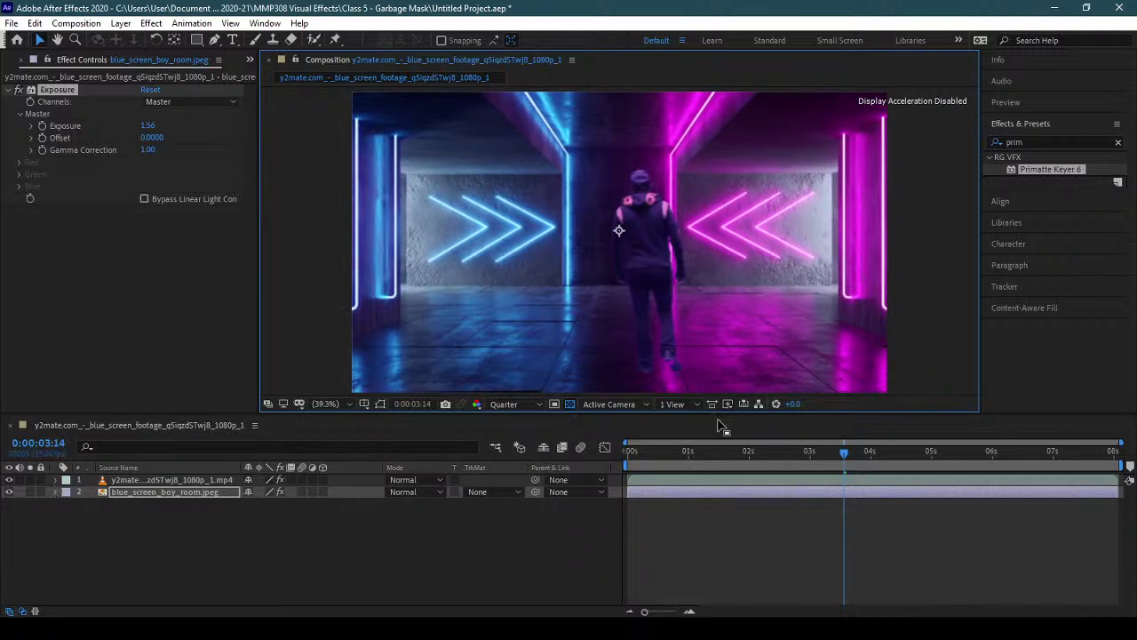
left_click_drag(706, 451, 628, 452)
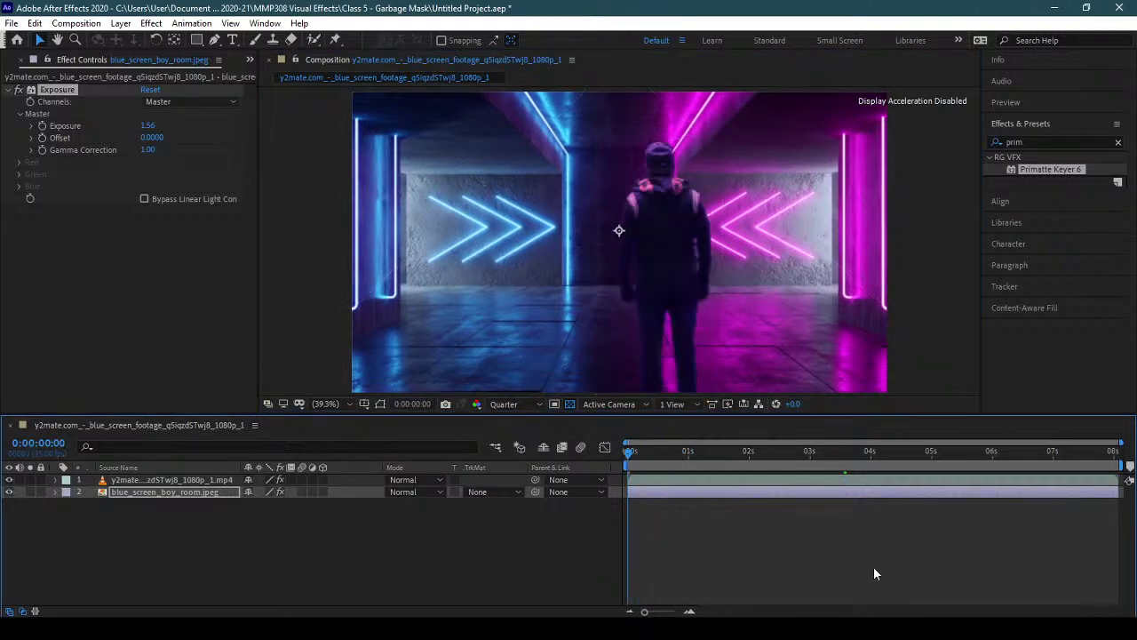
- Preview the composite, then hide the man's footage layer to leave only the corridor
key("space")
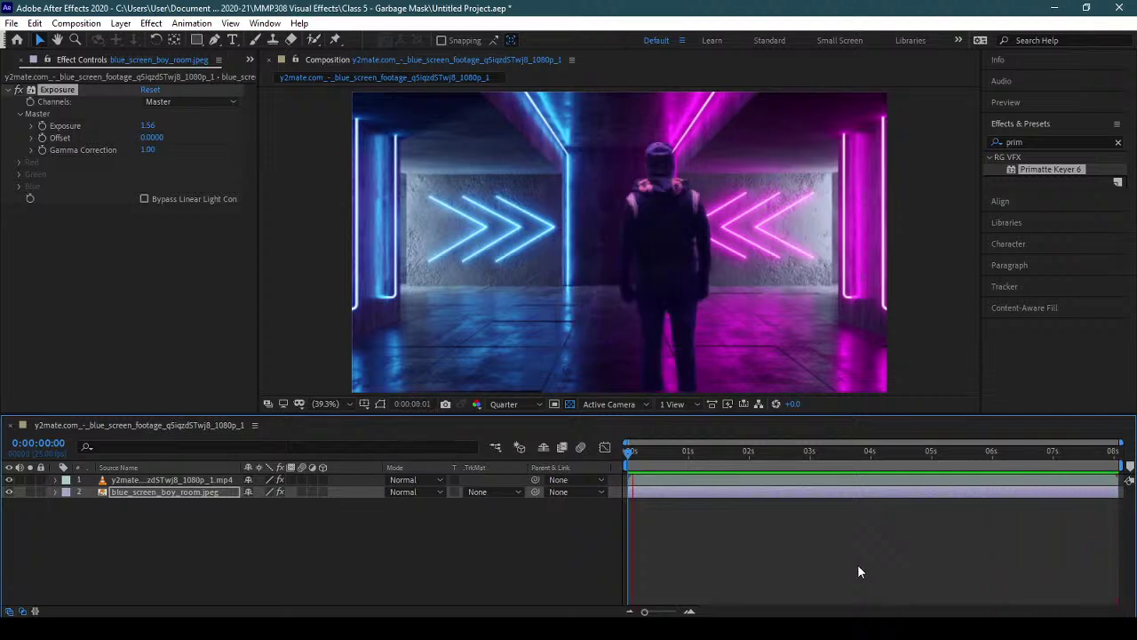
left_click_drag(635, 450, 609, 449)
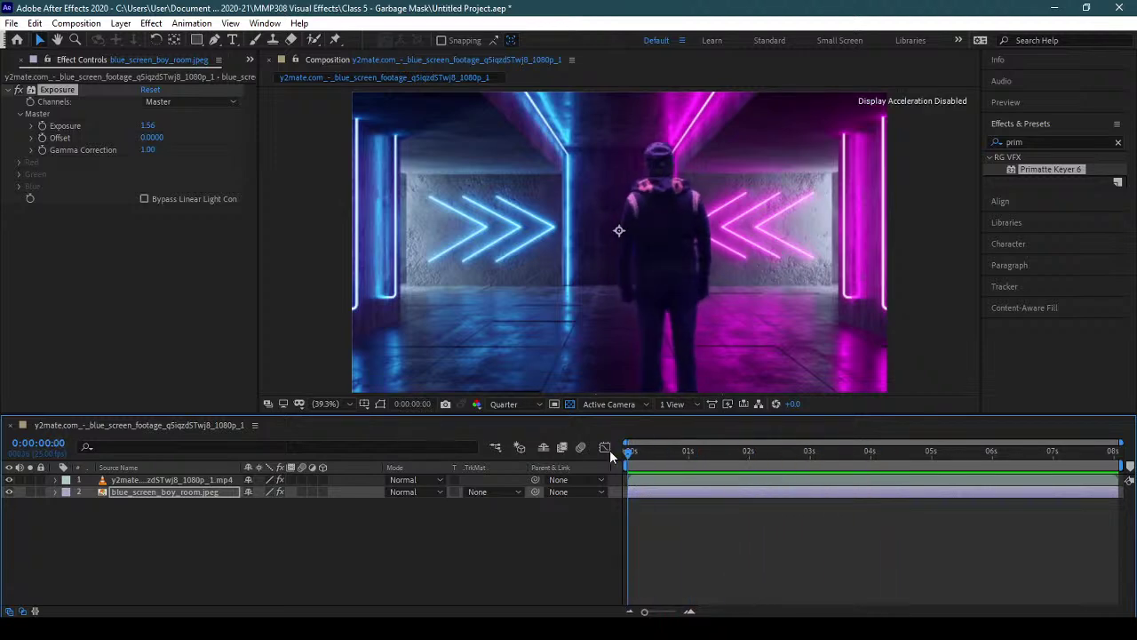
left_click(9, 479)
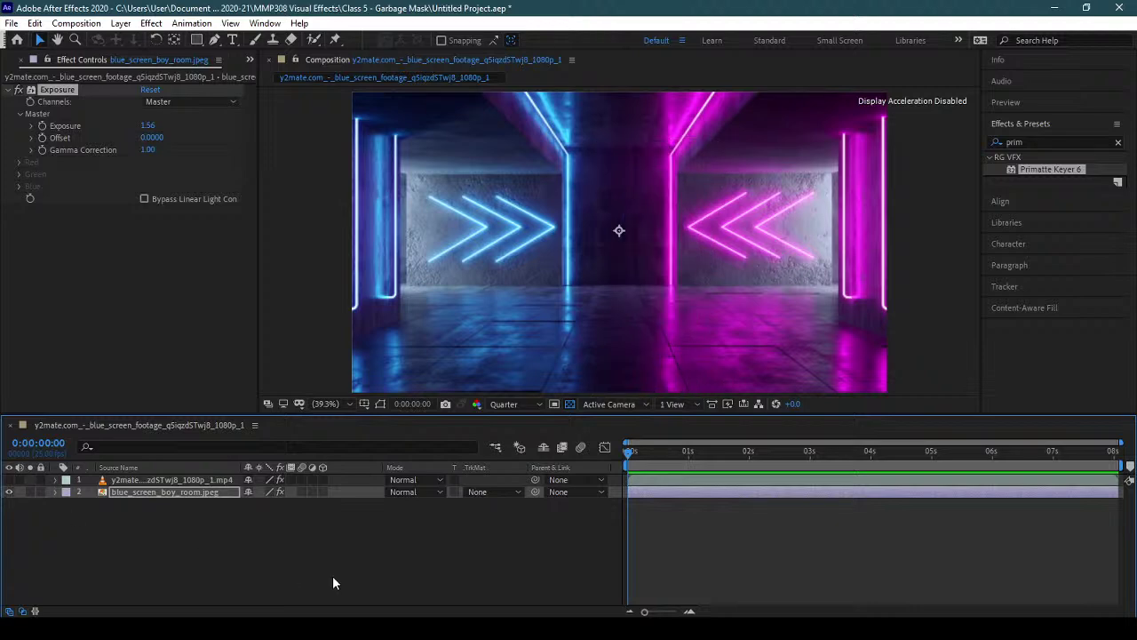
left_click(120, 24)
- Create a white solid named 'Shadow Catcher' and place it below the keyed footage layer
mouse_move(127, 42)
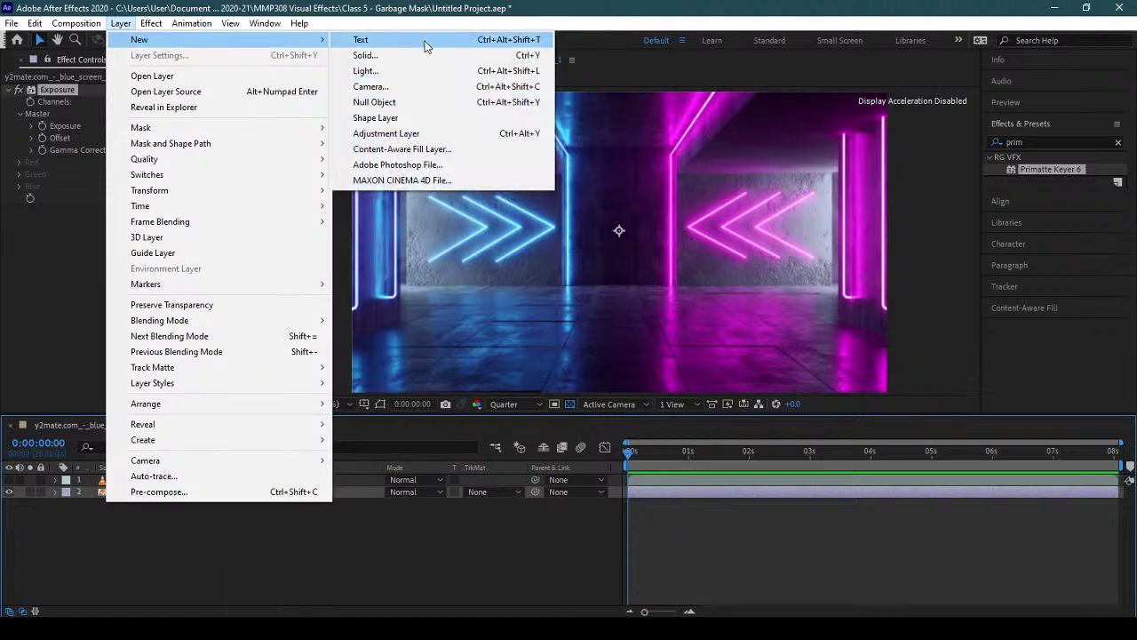
key("Escape")
key("ctrl+y")
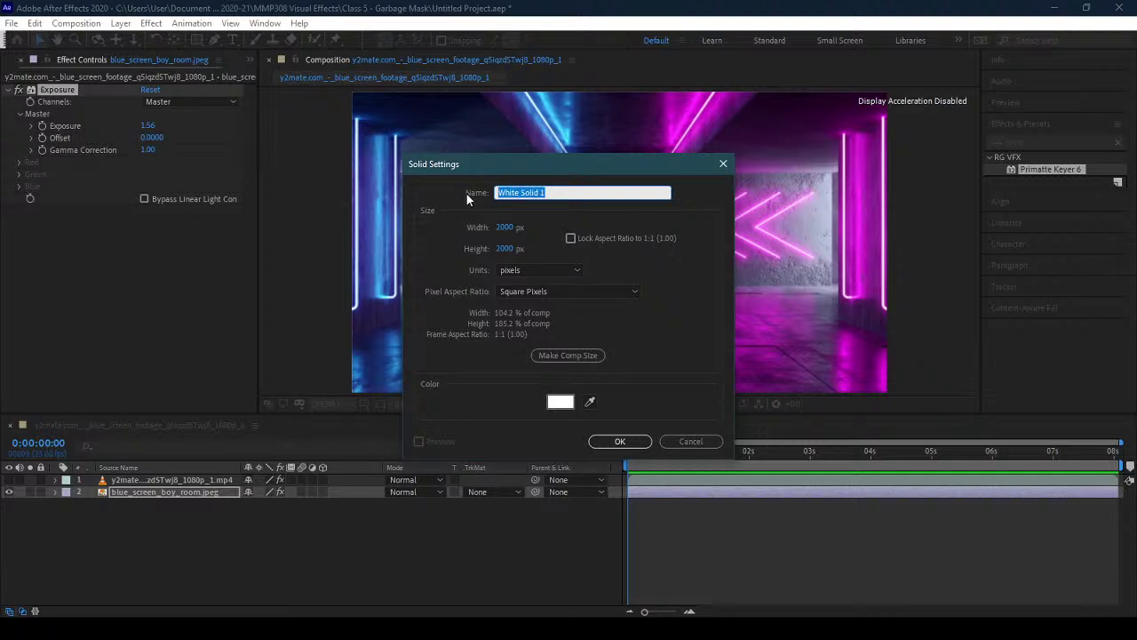
type("Shadow Catcher")
left_click(505, 228)
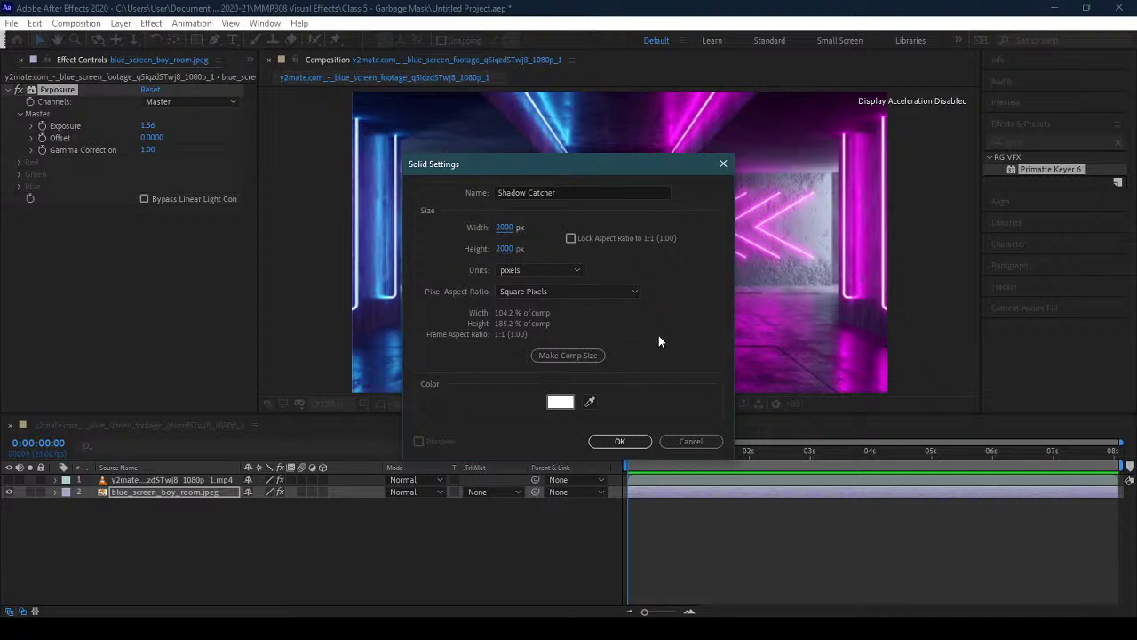
left_click(620, 442)
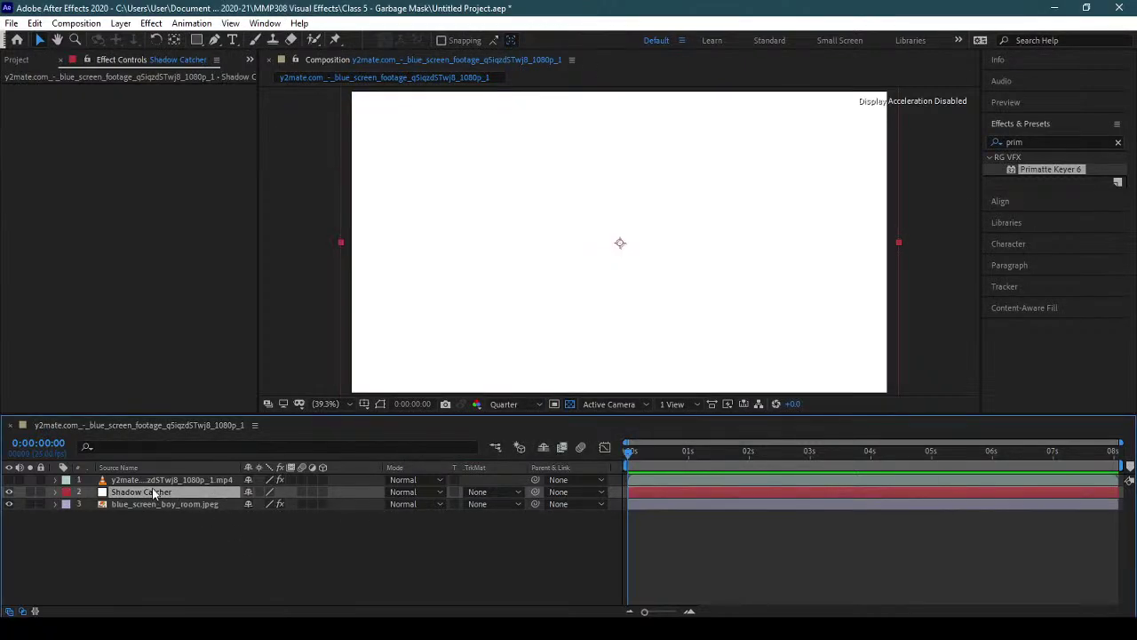
left_click_drag(156, 493, 179, 505)
- Make Shadow Catcher a 3D layer, rotate it flat on X and lower it to the corridor floor
left_click(322, 492)
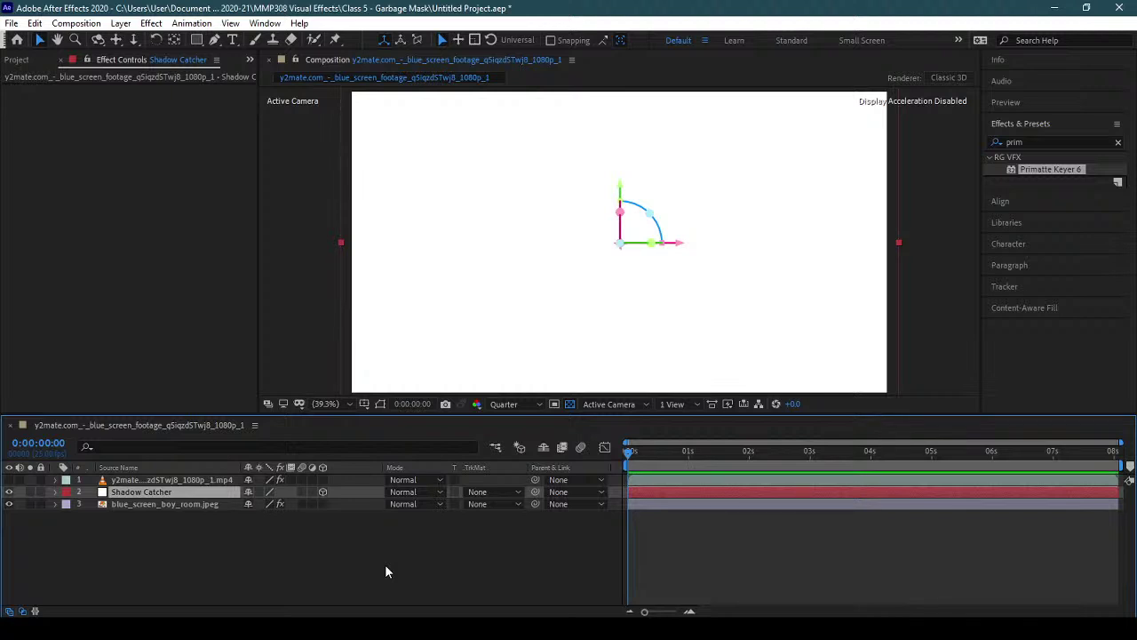
left_click(621, 212)
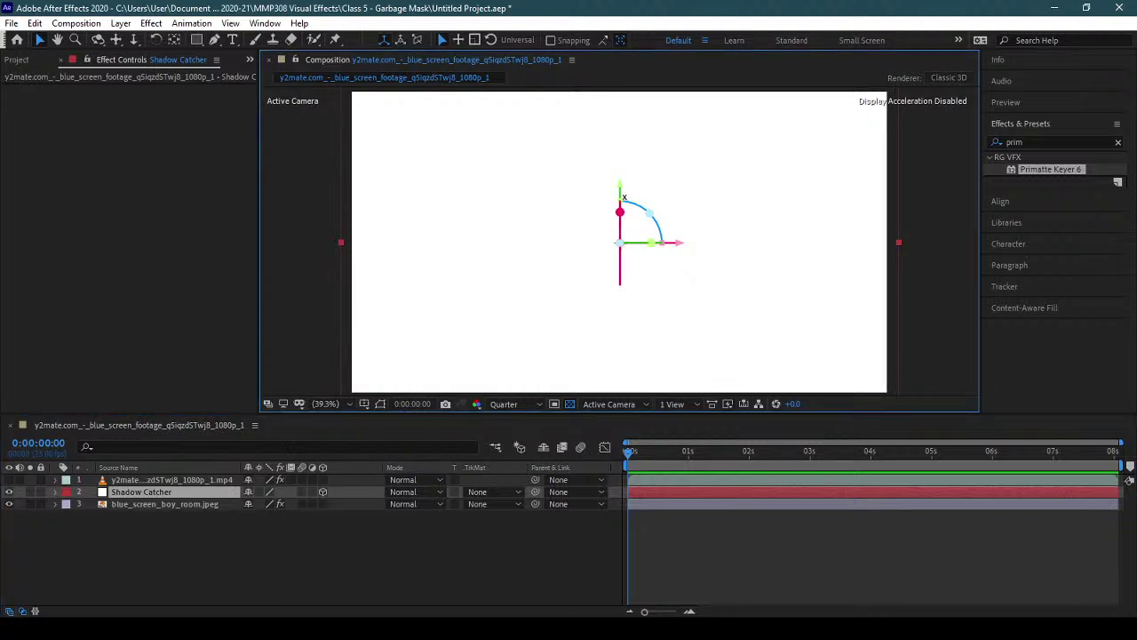
left_click_drag(623, 196, 631, 299)
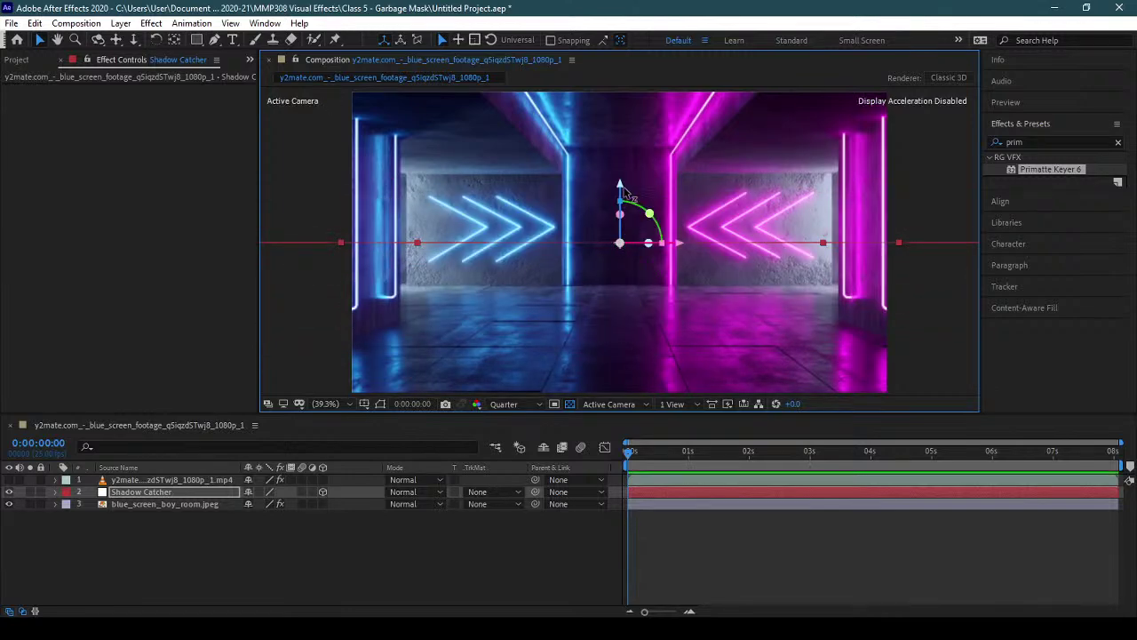
left_click_drag(625, 194, 632, 277)
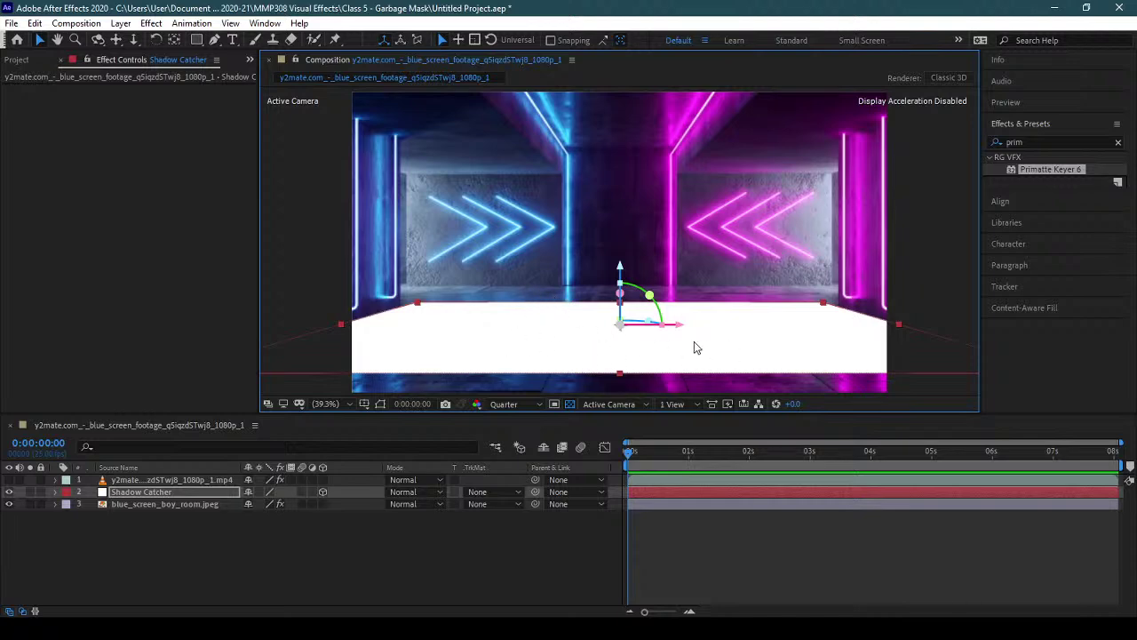
- Apply the Generate > Grid effect to Shadow Catcher and set its Border to 15
left_click(151, 23)
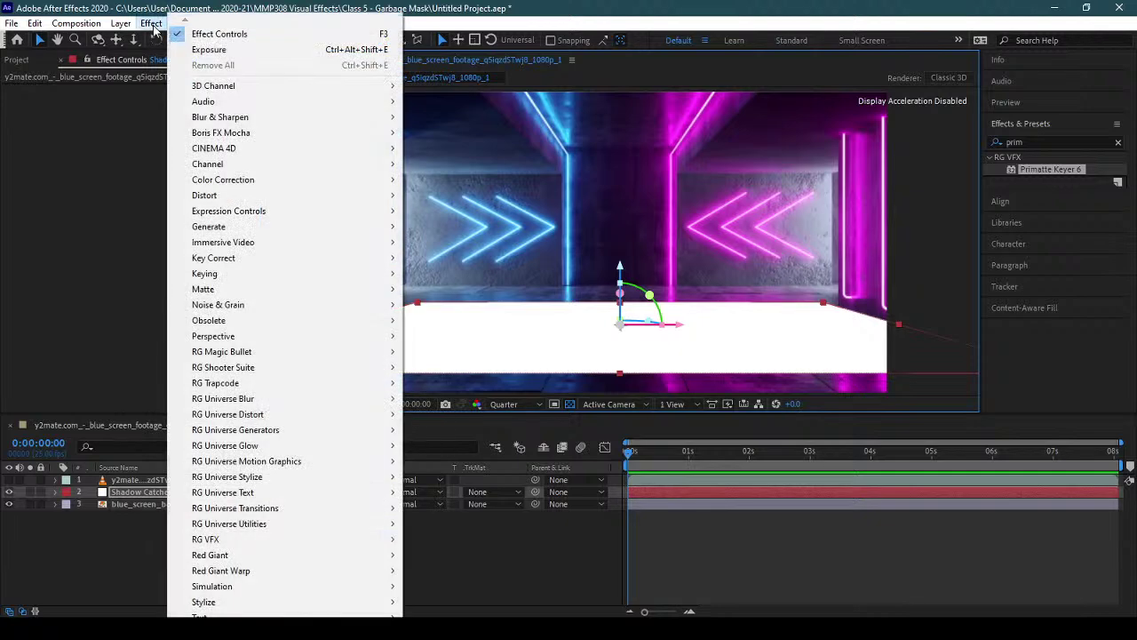
mouse_move(247, 233)
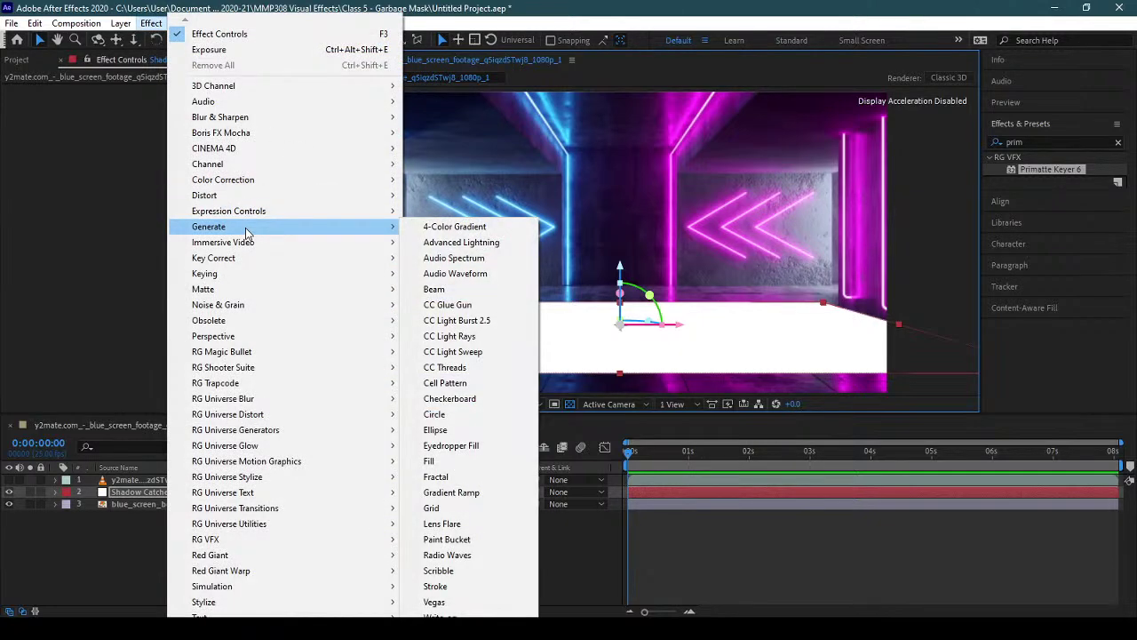
left_click(456, 508)
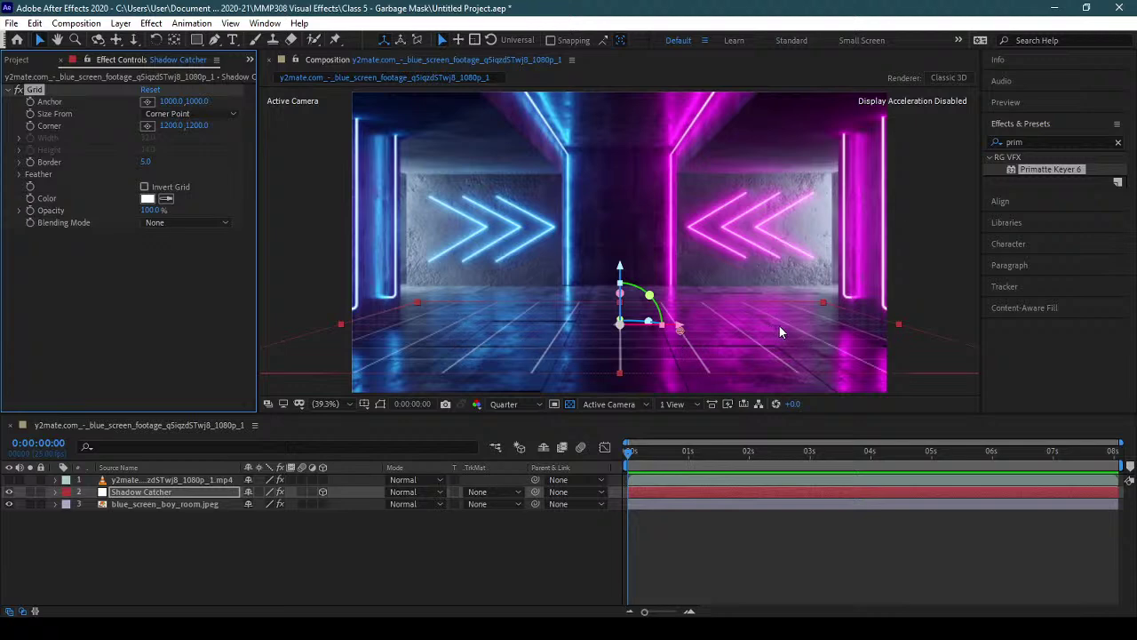
left_click(145, 162)
type("10")
key("Return")
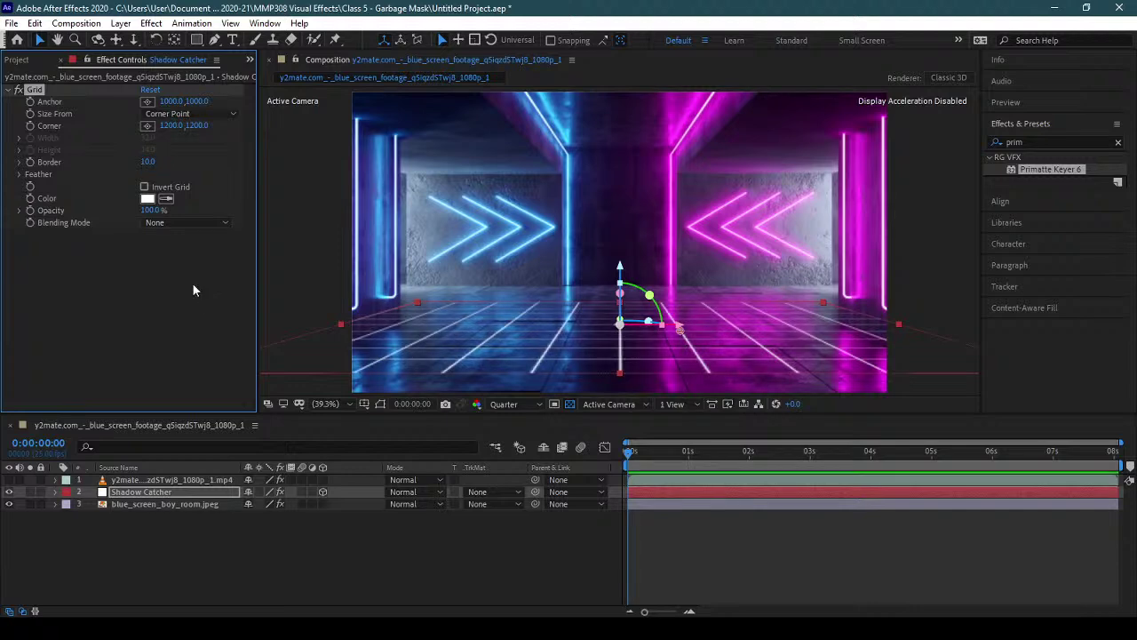
left_click(149, 161)
type("15")
key("Return")
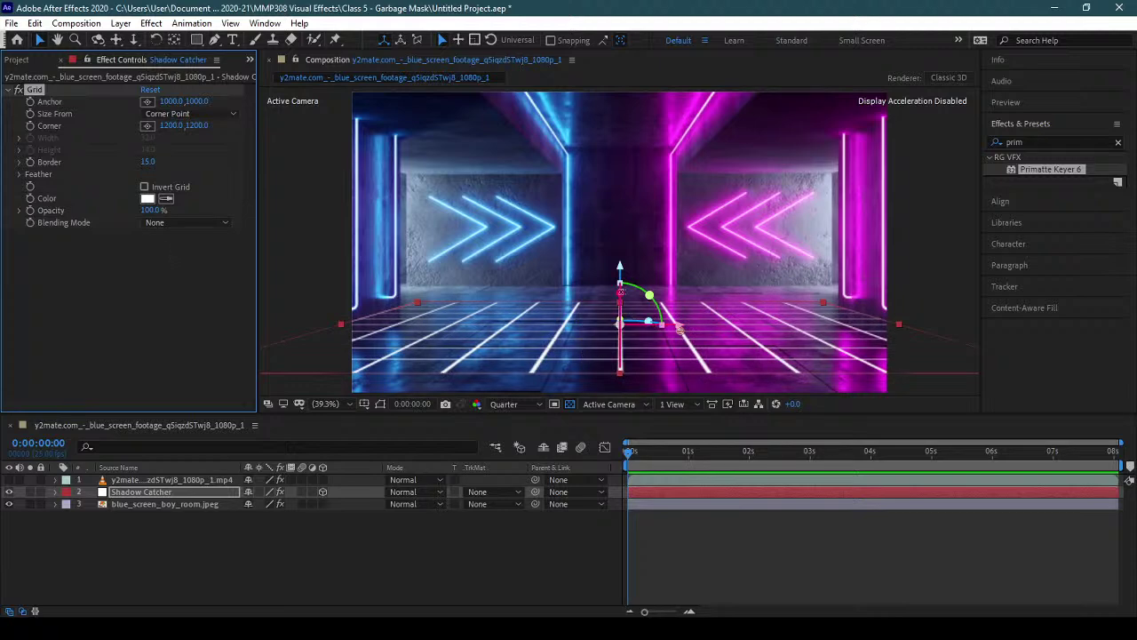
- Rotate, scale and reposition the grid plane so it fits along the corridor floor
left_click_drag(679, 329, 724, 318)
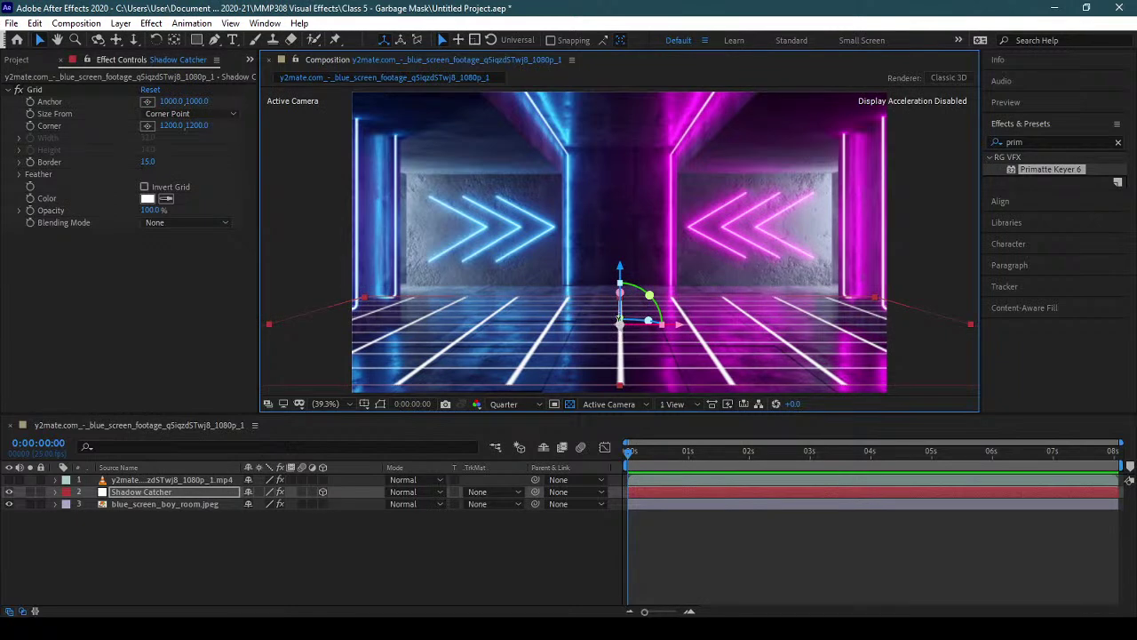
left_click_drag(620, 265, 620, 325)
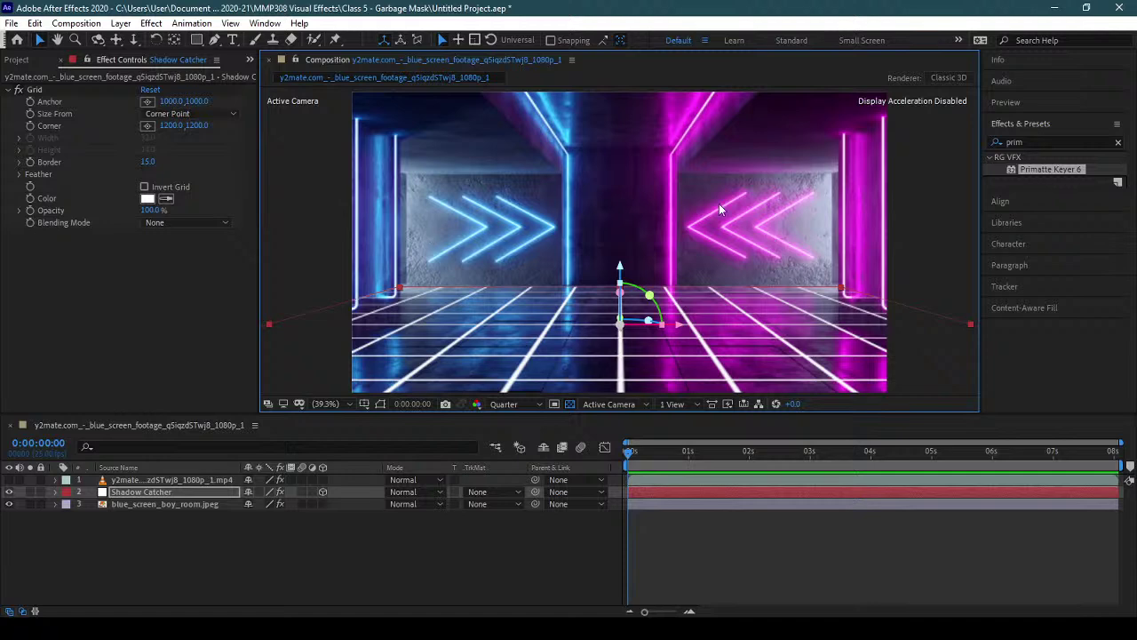
left_click_drag(621, 271, 653, 243)
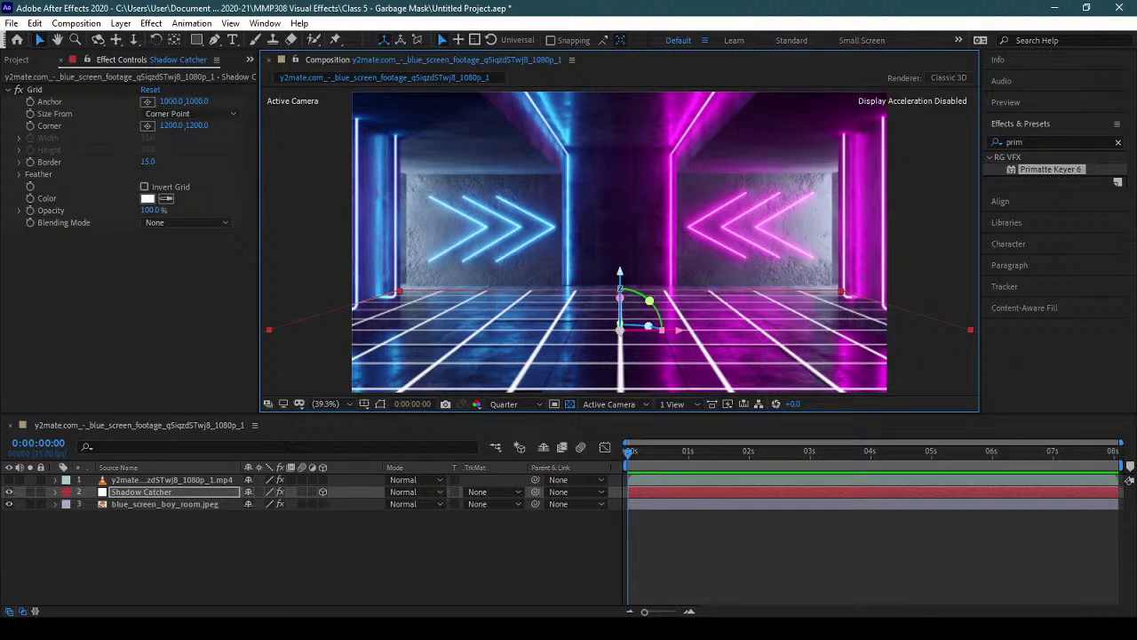
left_click_drag(621, 285, 626, 281)
- Adjust the Shadow Catcher layer's Scale value, then hide the property
left_click(175, 493)
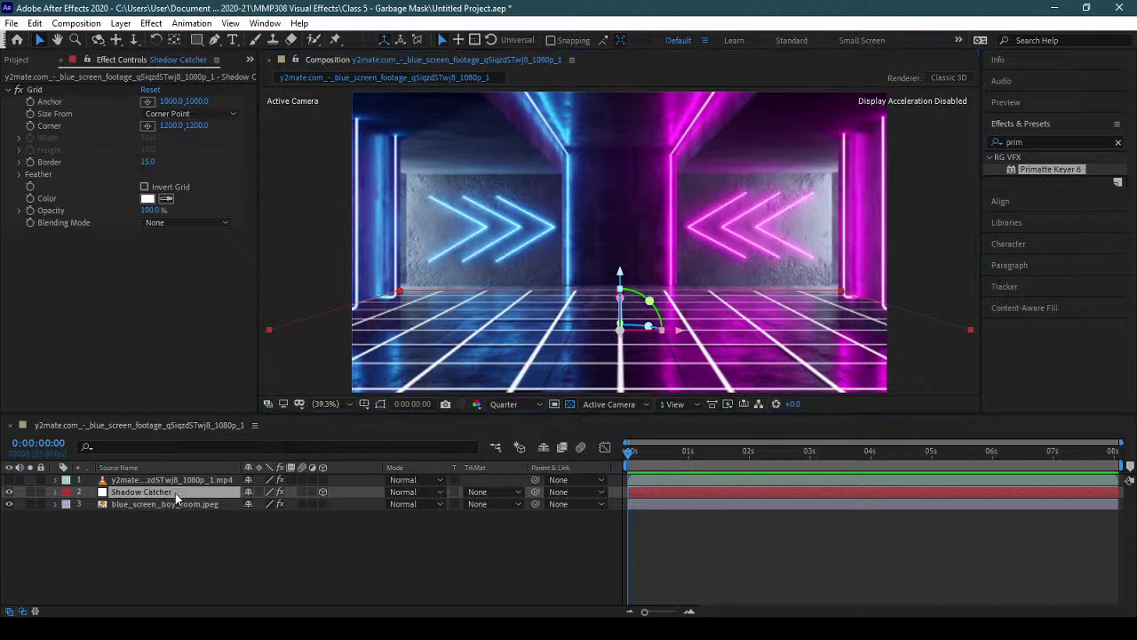
key("s")
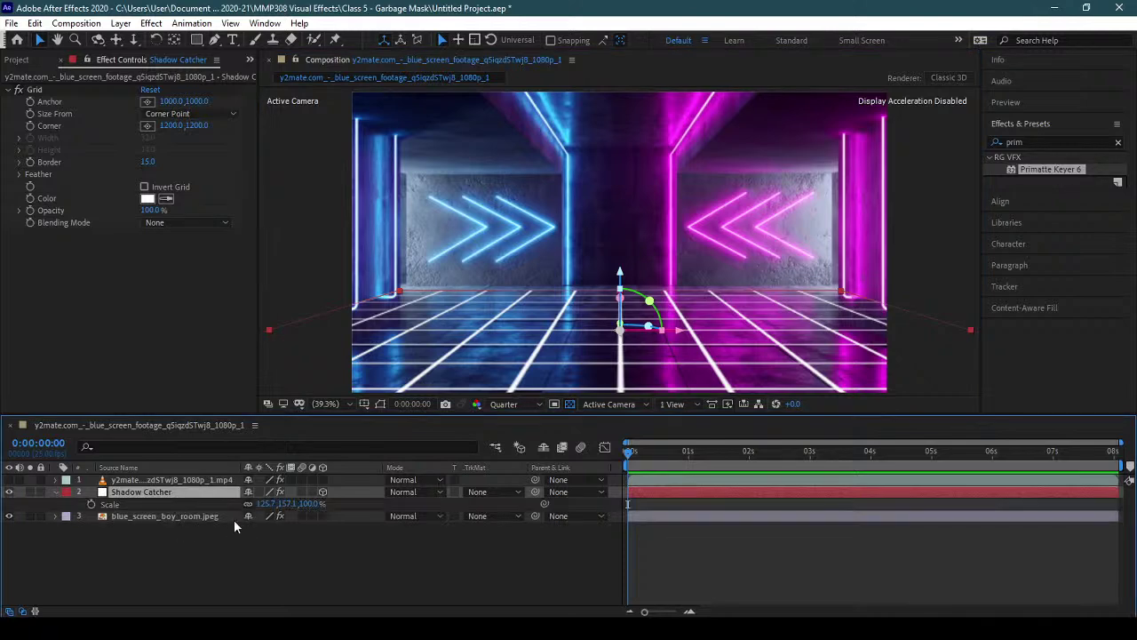
left_click_drag(266, 504, 300, 504)
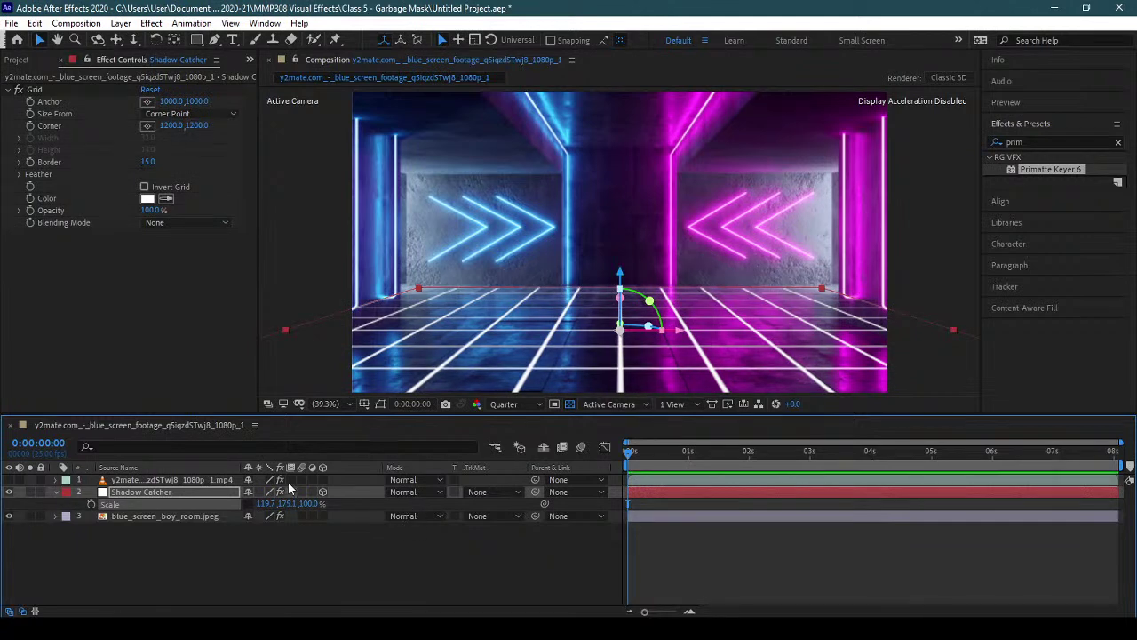
left_click(56, 492)
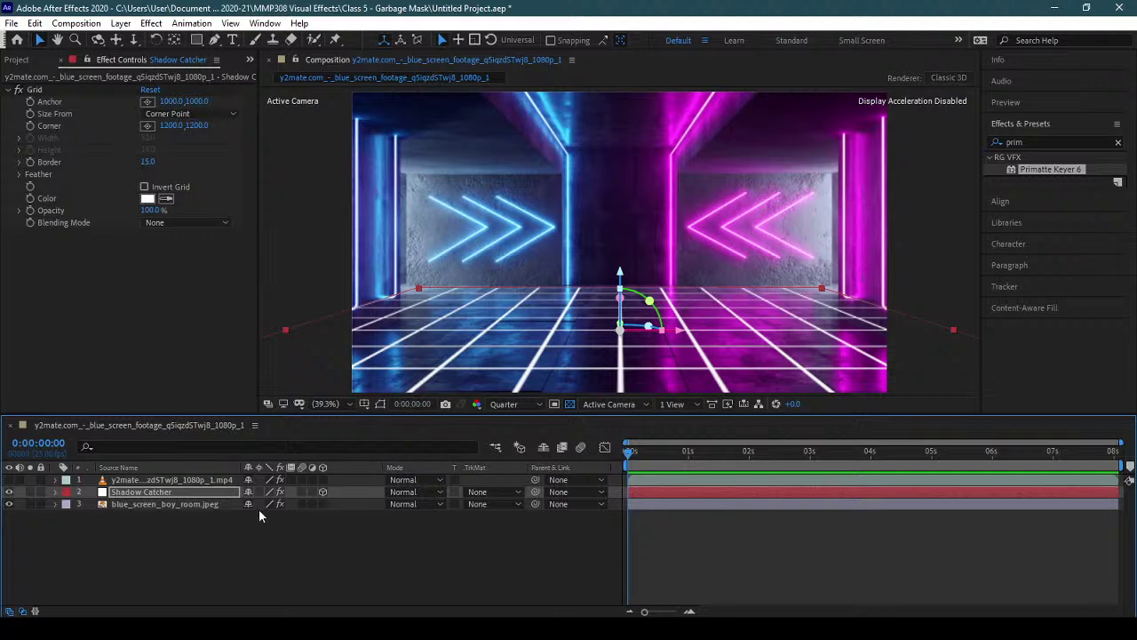
- Turn off the Grid effect for a plain white floor and save the project
left_click(18, 90)
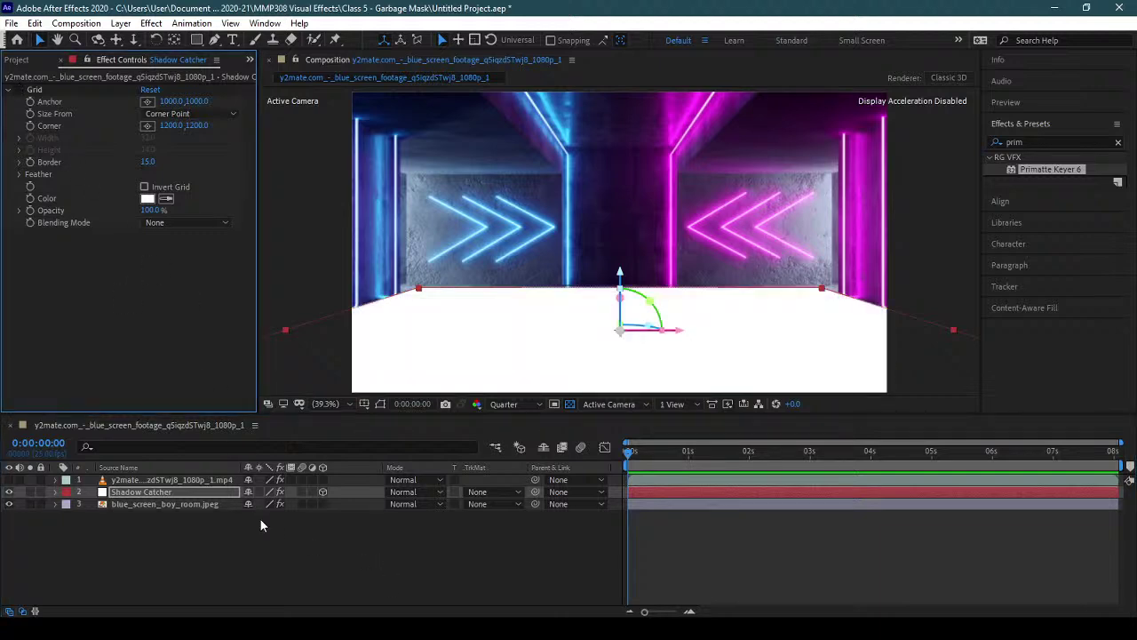
key("ctrl+s")
left_click(352, 549)
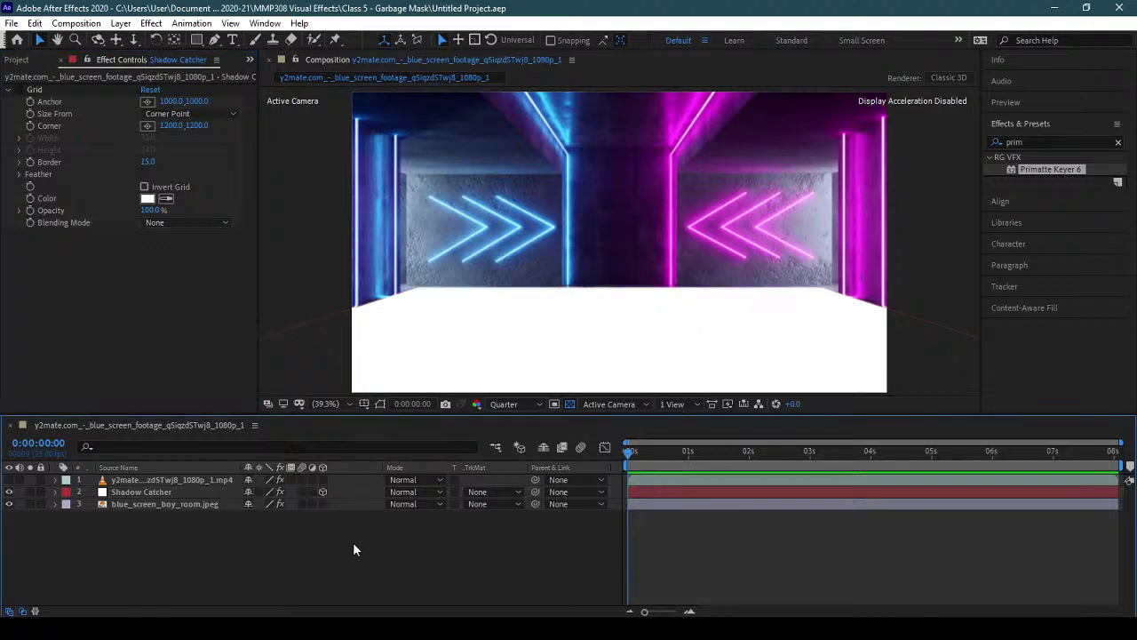
- Add a new camera layer named Camera 1 via Layer > New > Camera
left_click(151, 23)
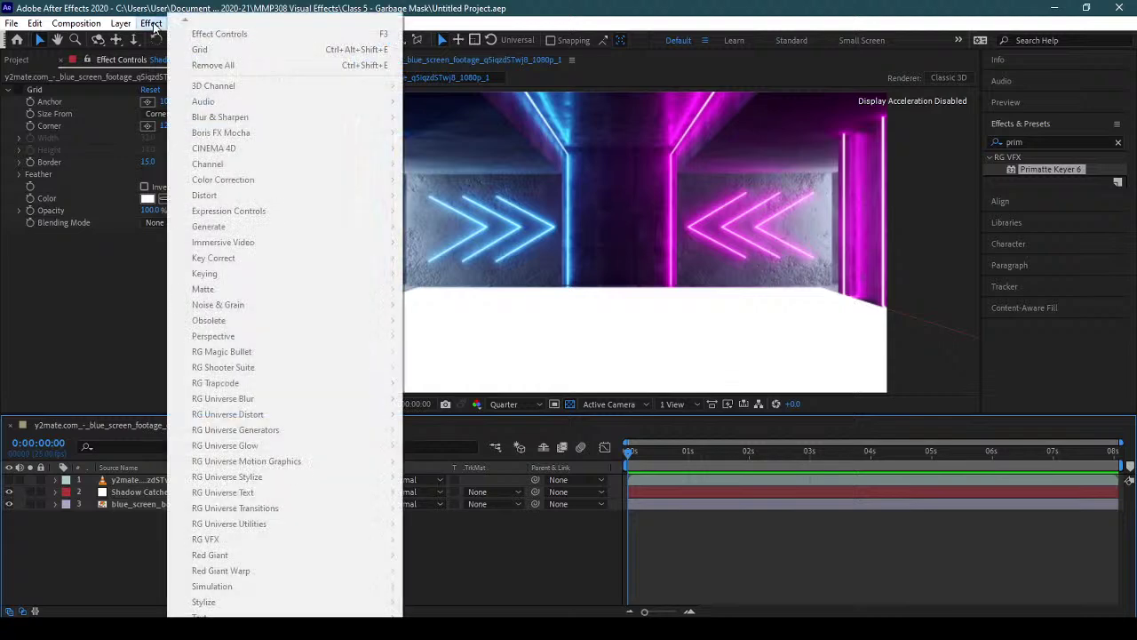
mouse_move(124, 25)
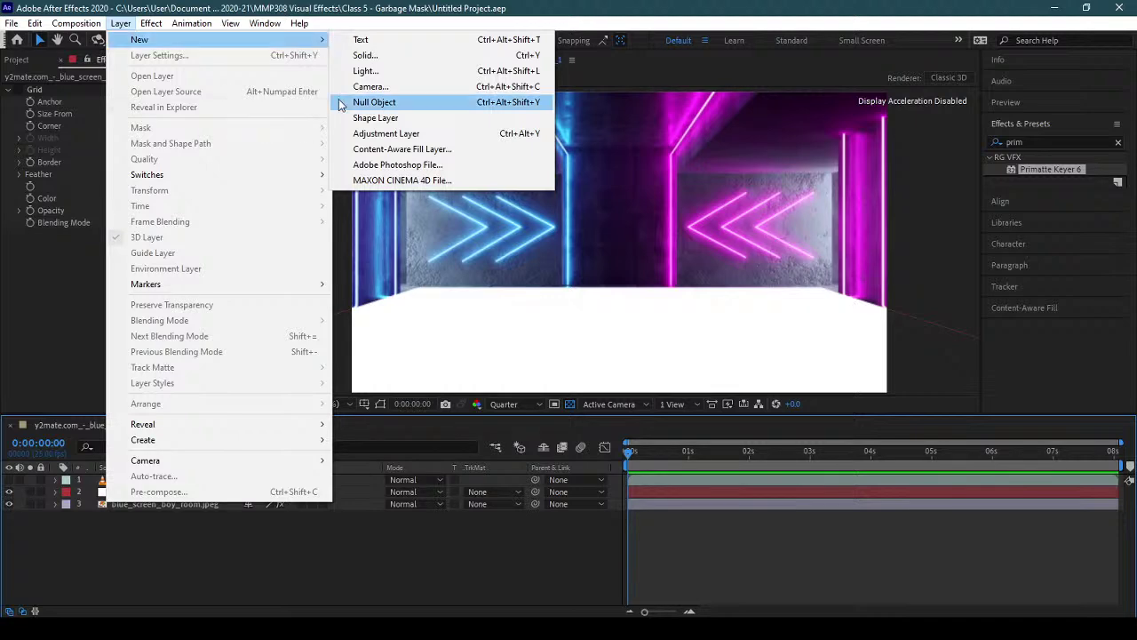
left_click(370, 86)
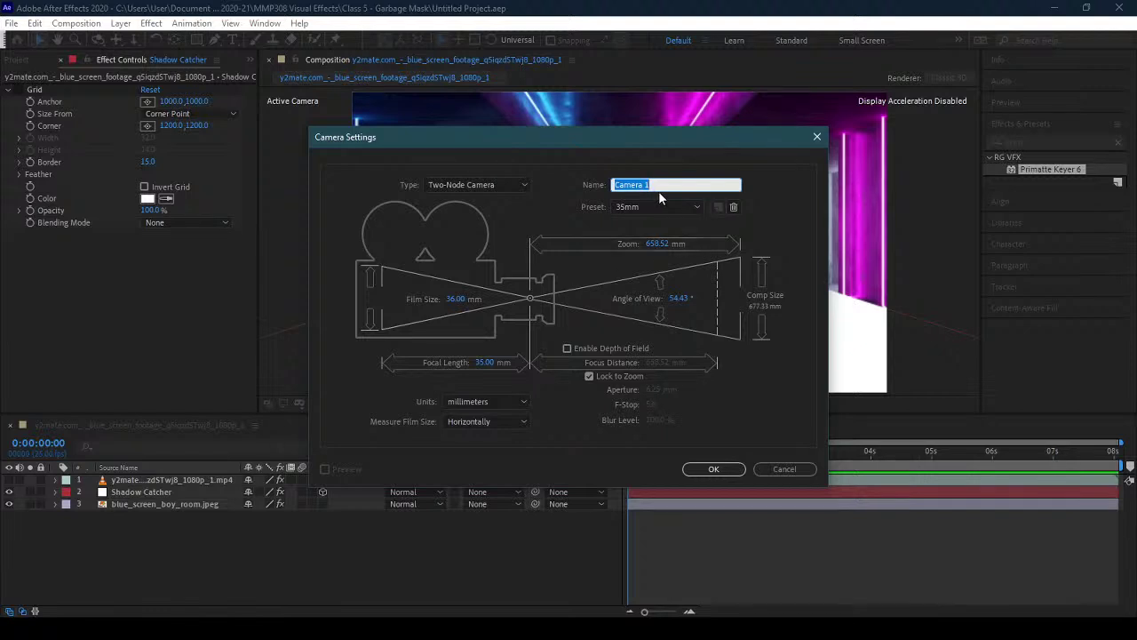
left_click(716, 470)
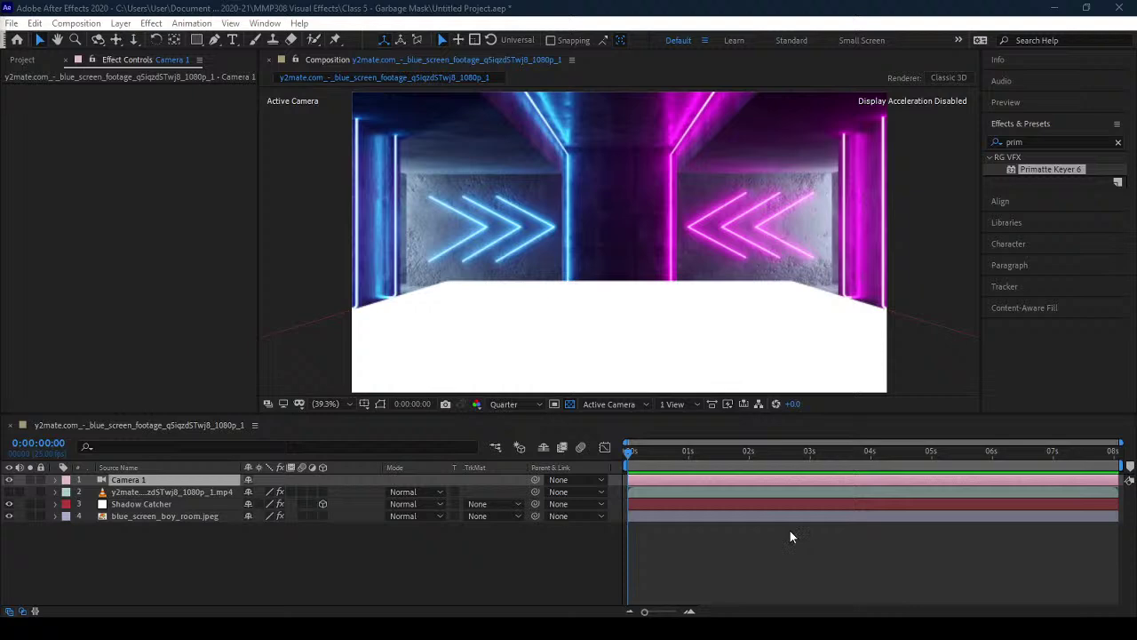
- Stretch the Shadow Catcher floor along X to 180.9% to span the corridor
left_click(147, 503)
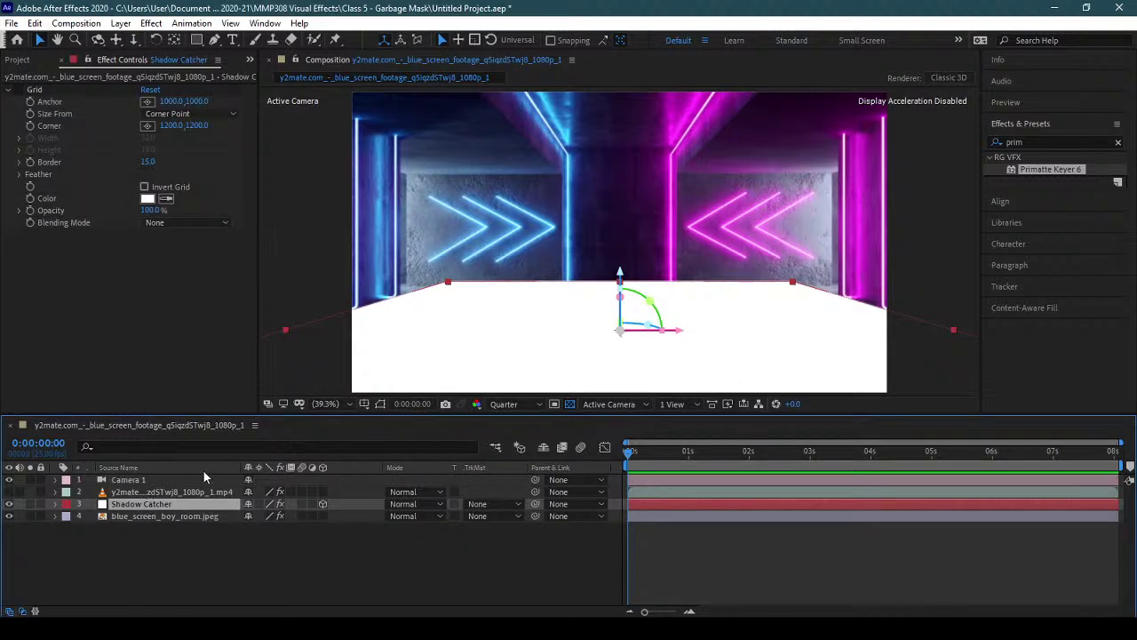
left_click(661, 329)
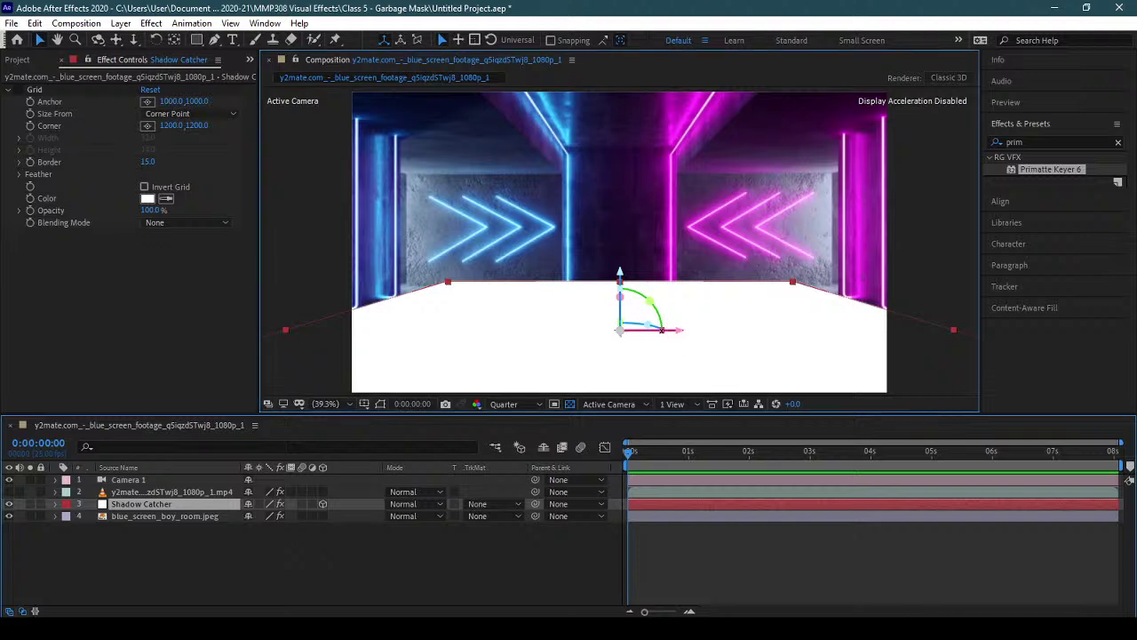
left_click_drag(661, 330, 840, 322)
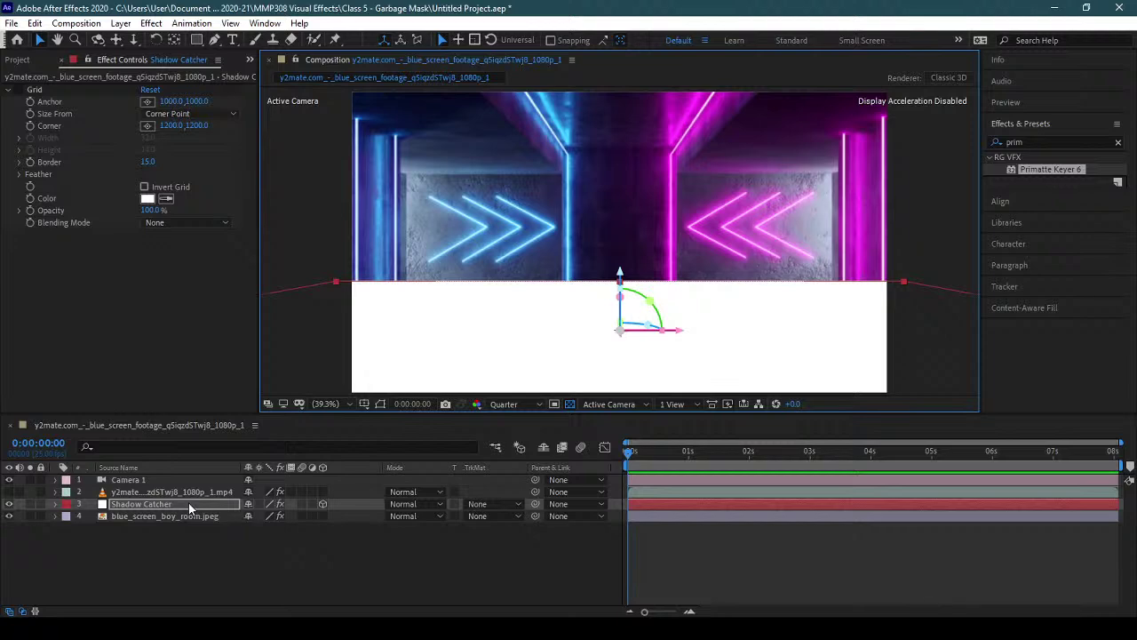
- Turn on layer 2's visibility and make the keyed walker footage a 3D layer
left_click(9, 491)
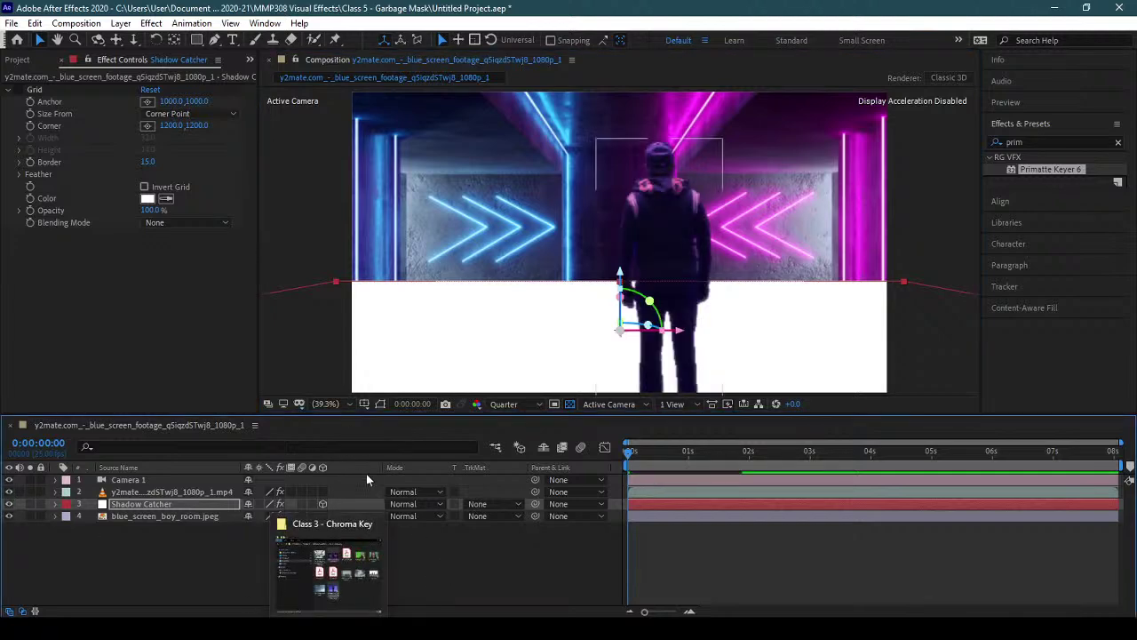
left_click(323, 492)
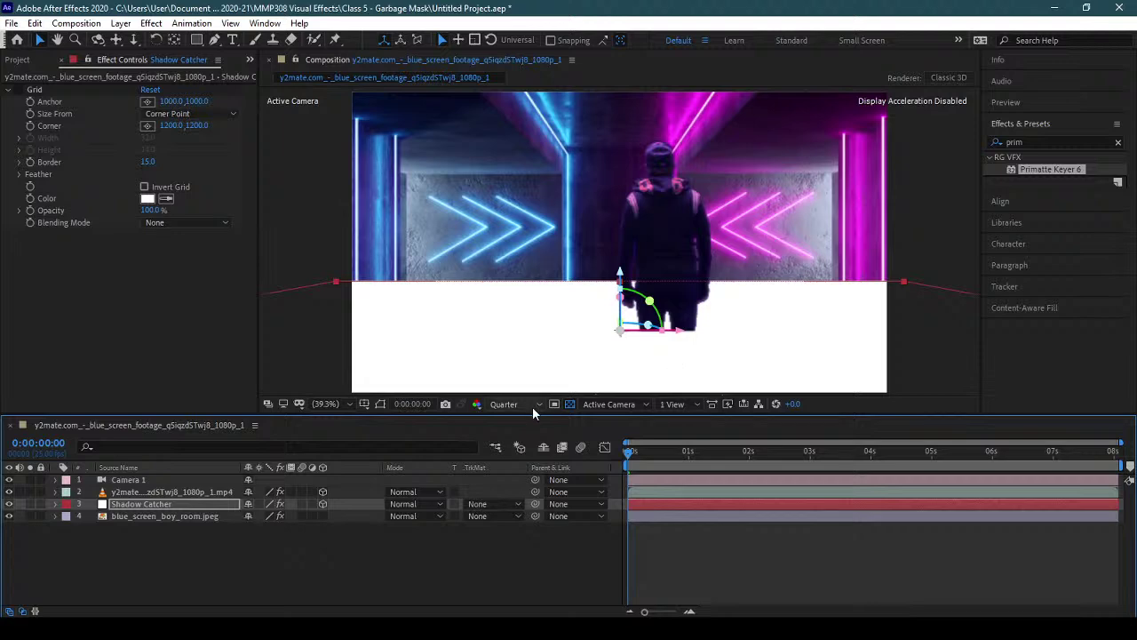
- Split the viewer into 2 Views and set the left view to the Right 3D view
left_click(679, 402)
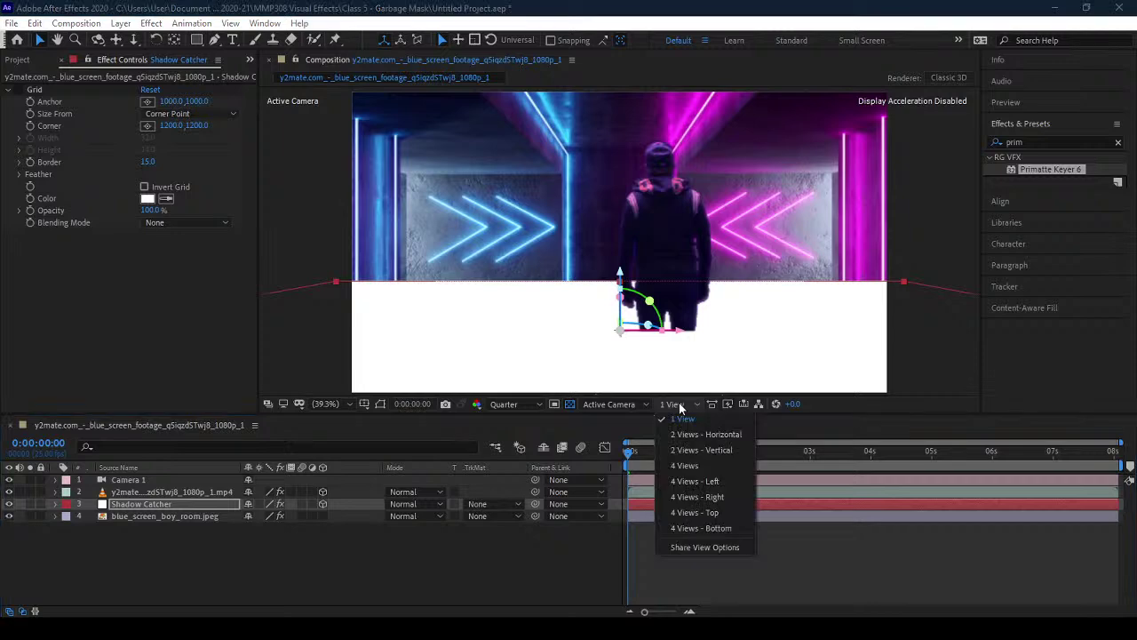
left_click(712, 433)
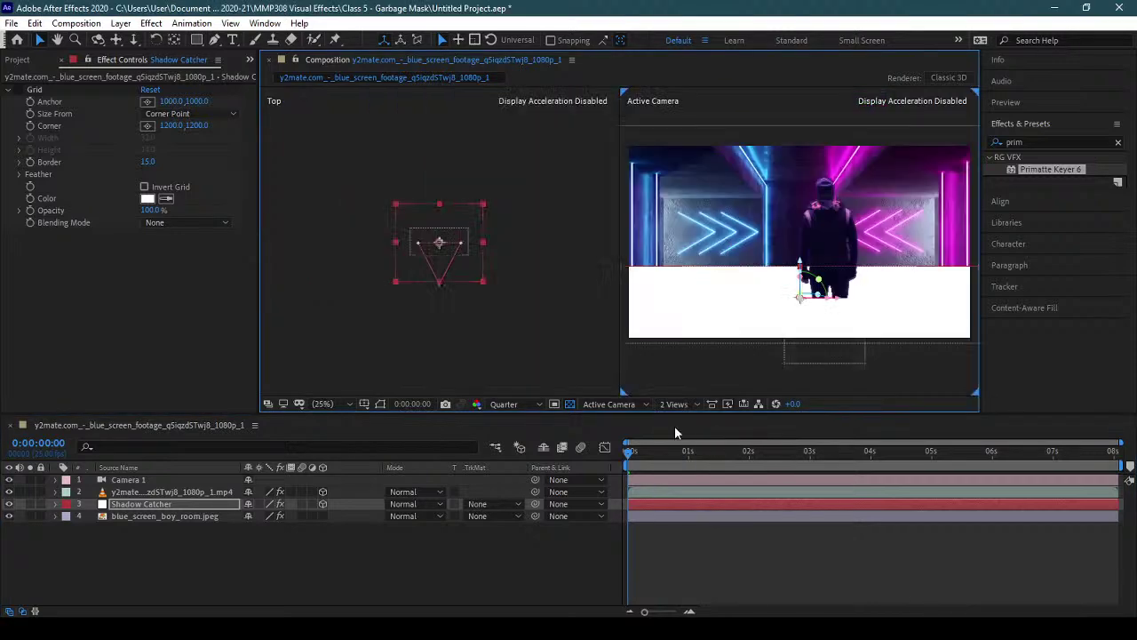
left_click(423, 329)
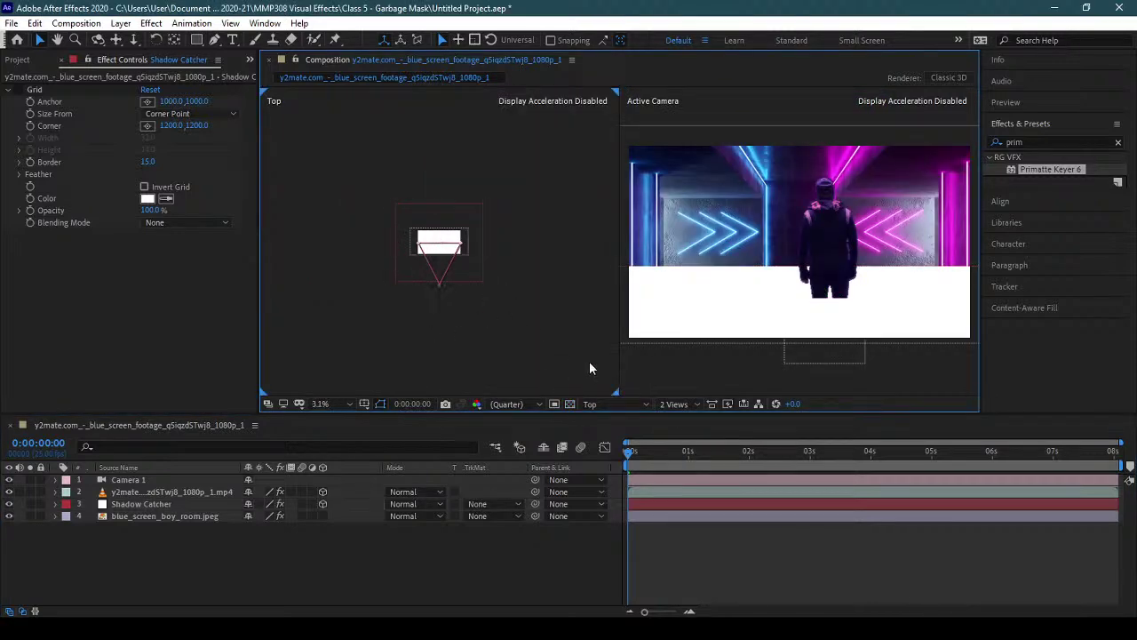
left_click(619, 406)
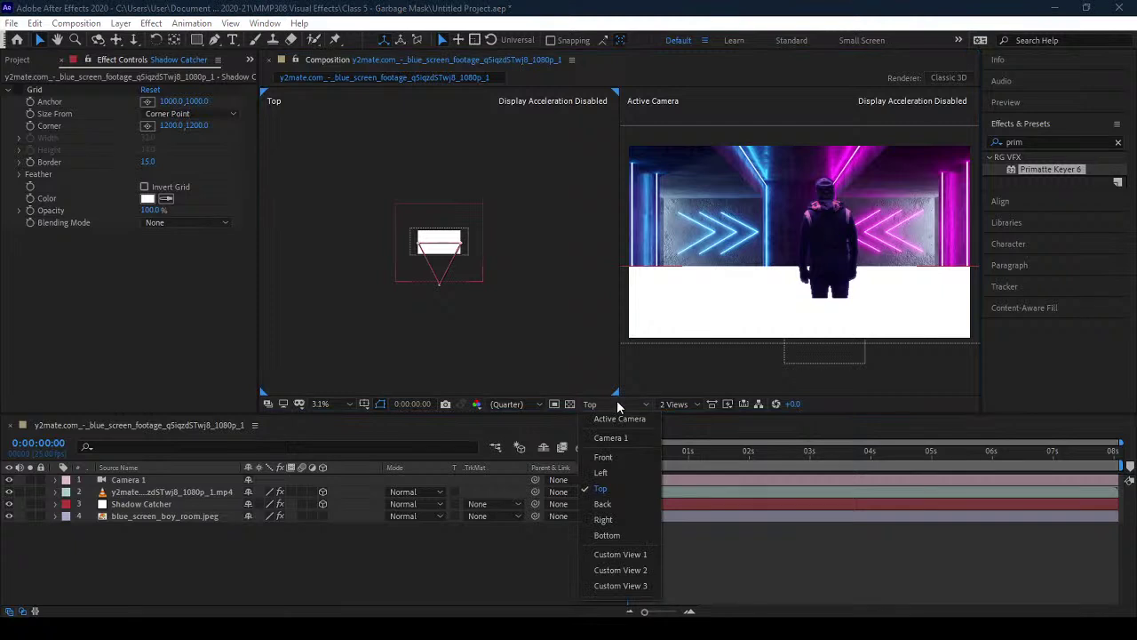
left_click(628, 522)
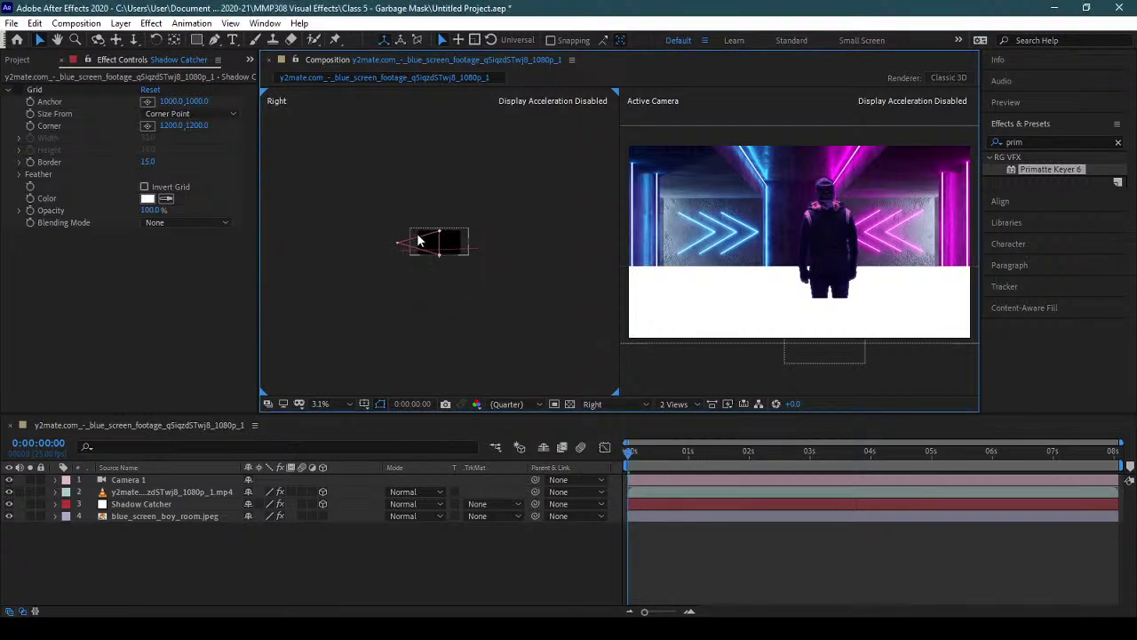
scroll(419, 240, "up", 4)
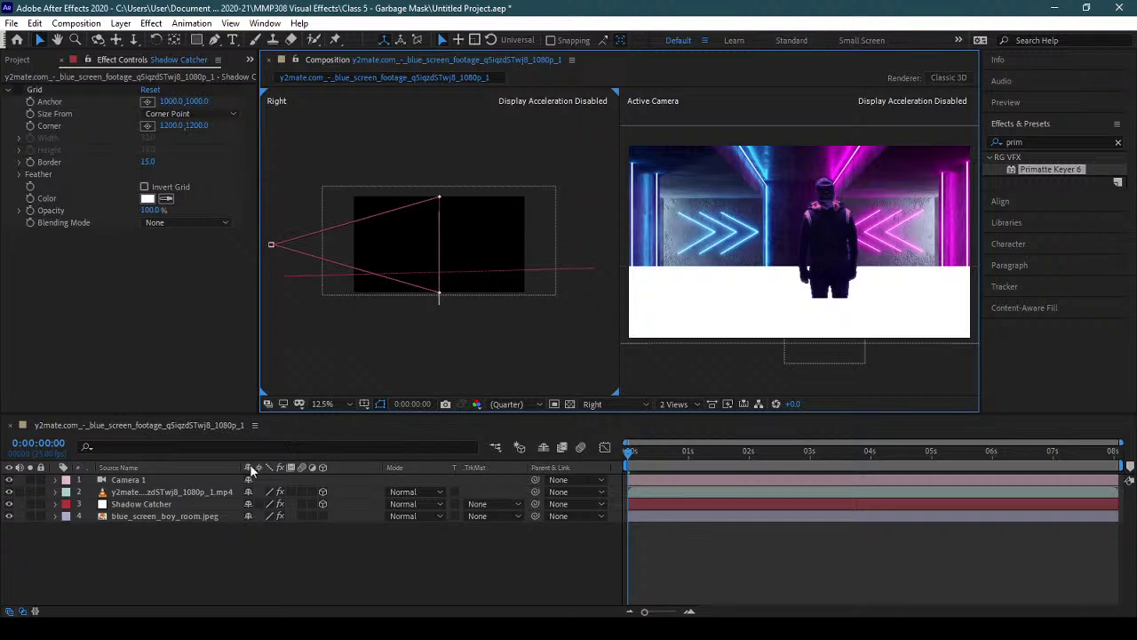
- Select the walker footage layer, then the Shadow Catcher layer
left_click(155, 491)
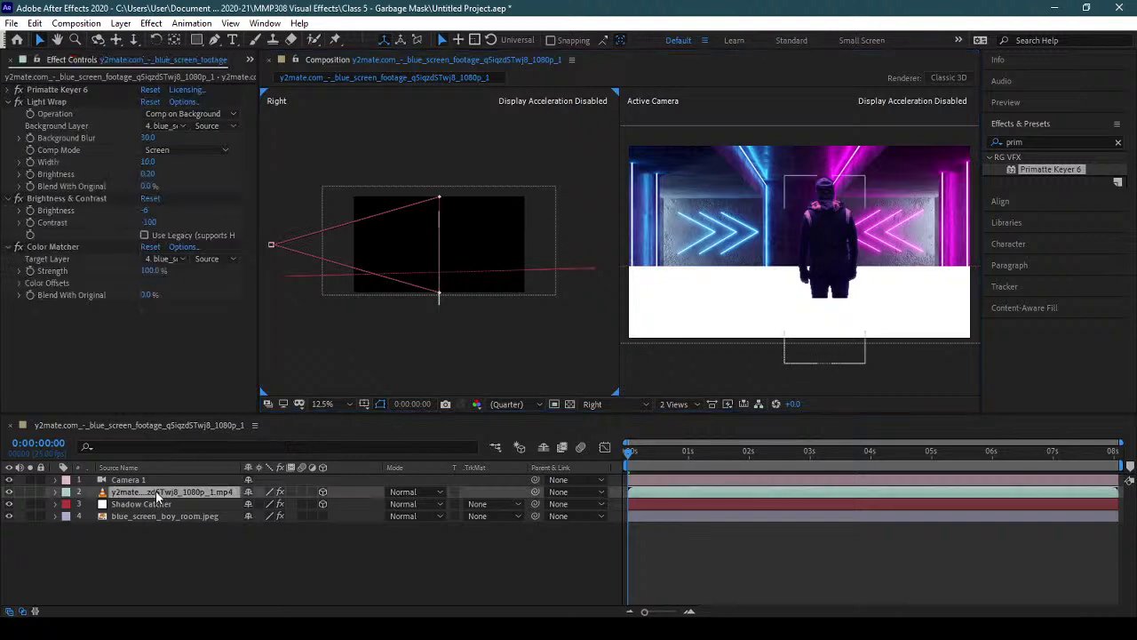
scroll(446, 300, "up", 2)
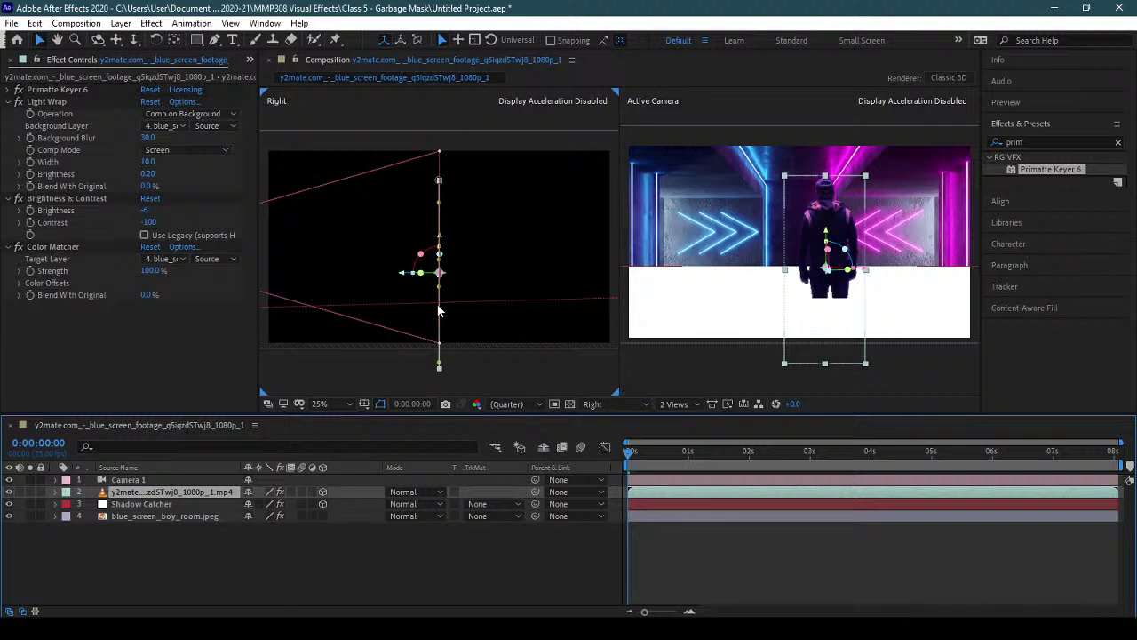
left_click(673, 294)
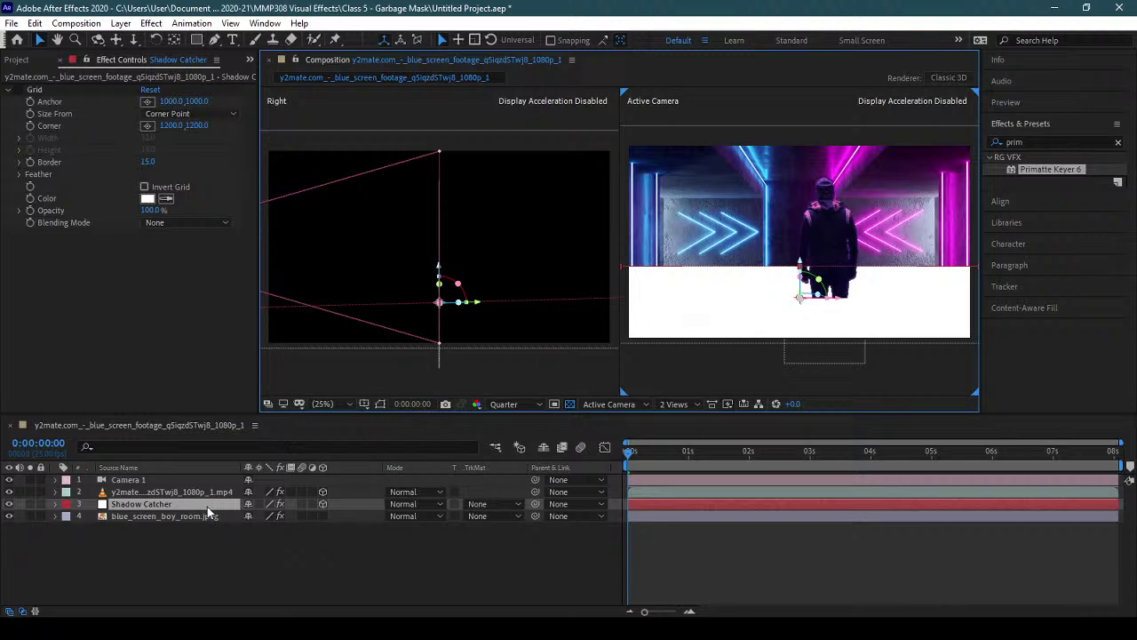
- Set Shadow Catcher's Orientation X to 270° after trying 280°, then collapse its properties
key("r")
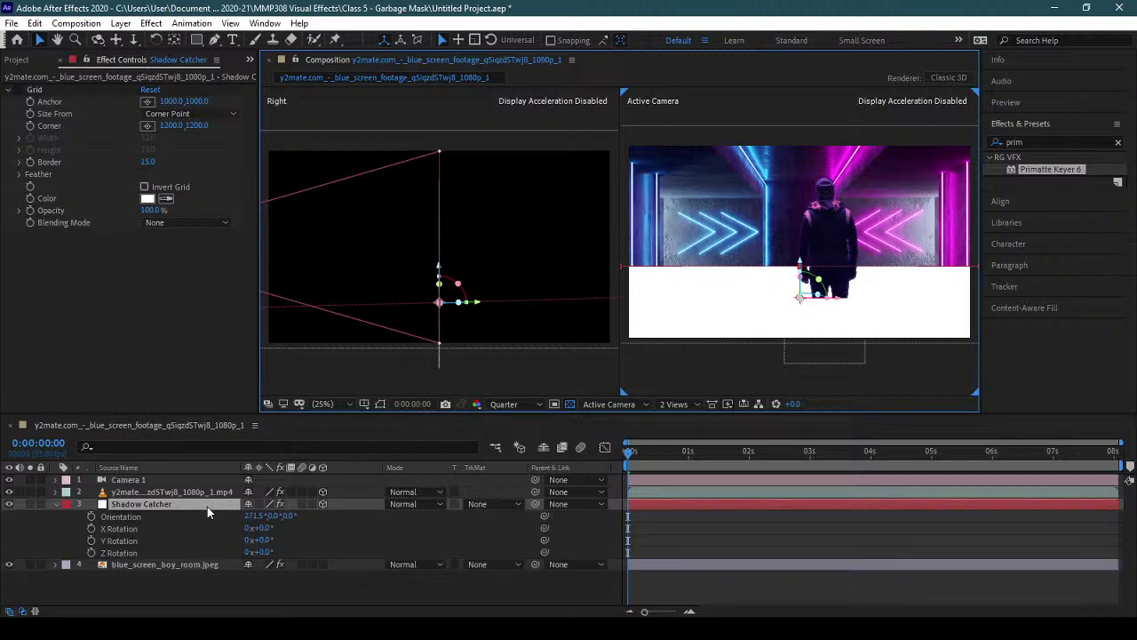
left_click(260, 516)
type("2")
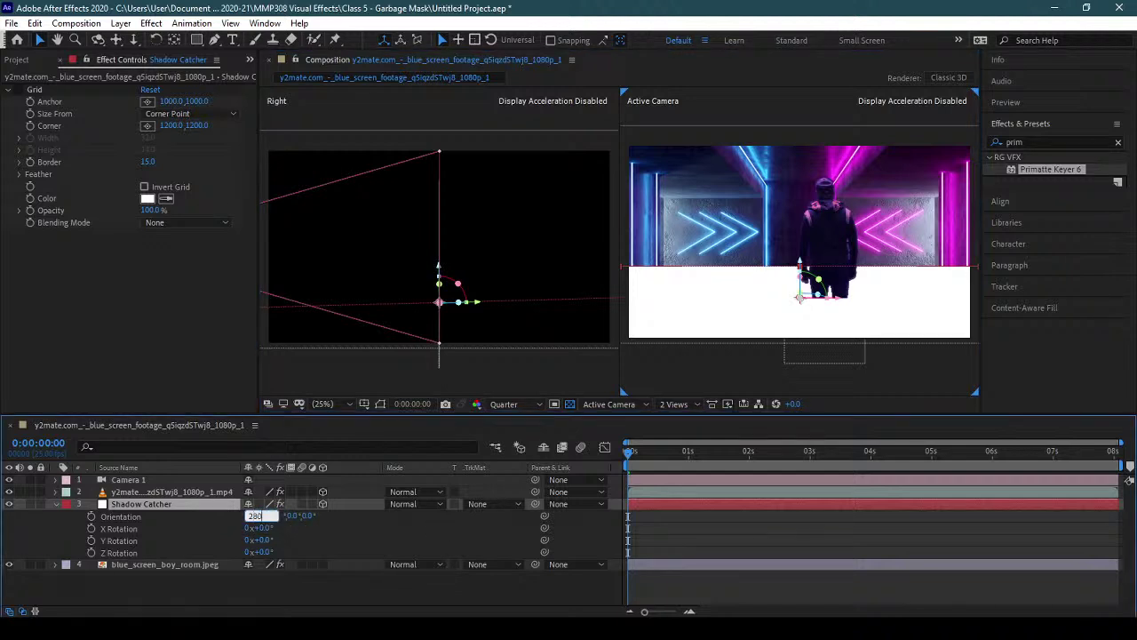
type("80")
key("Return")
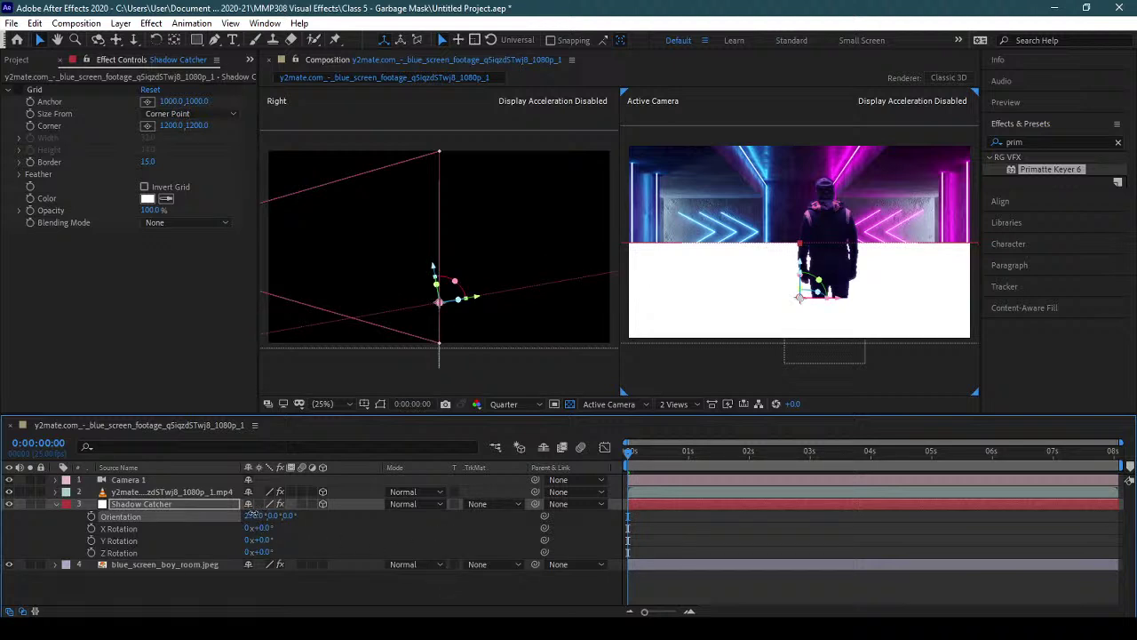
mouse_move(253, 514)
left_mouse_down()
mouse_move(243, 515)
mouse_move(256, 519)
left_mouse_up()
left_click(257, 516)
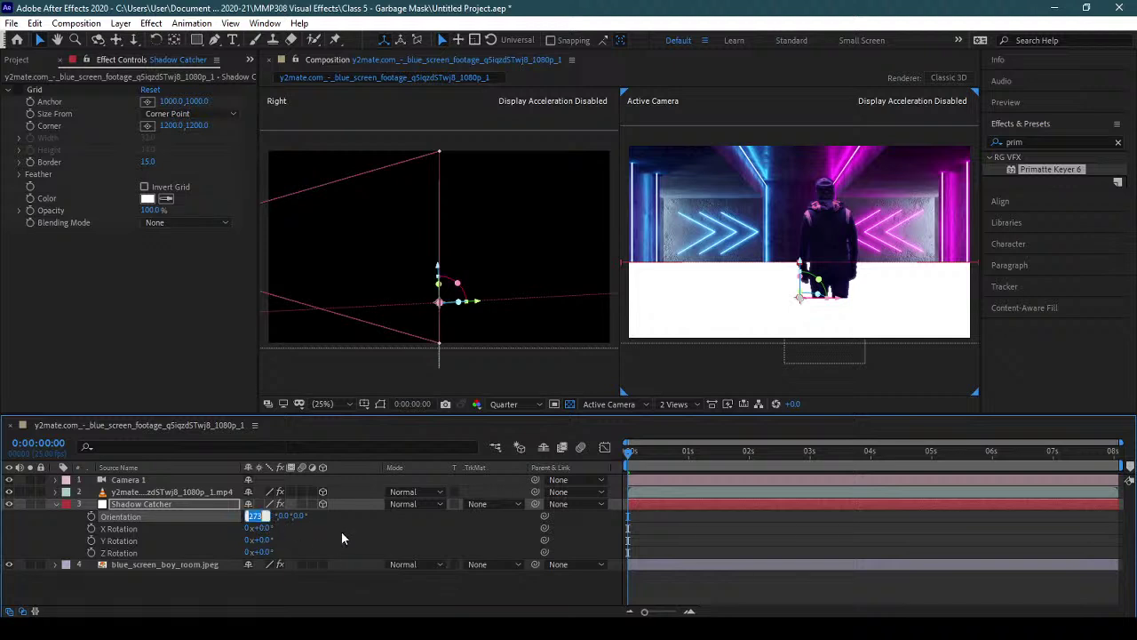
type("270")
key("Return")
left_click(55, 502)
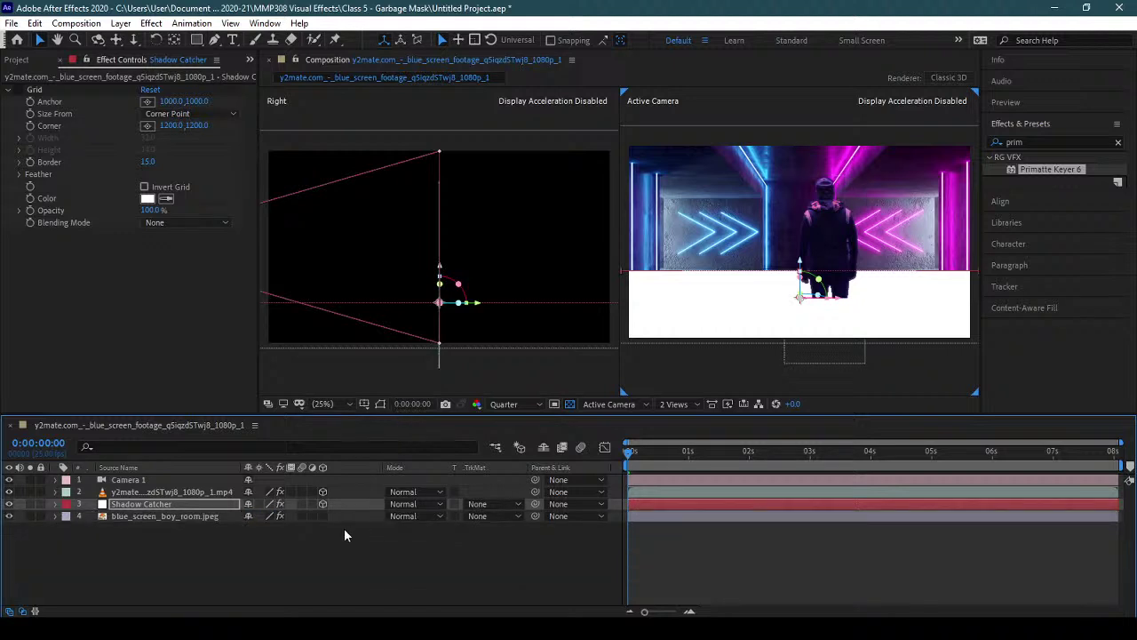
- Reveal the walker's Position and scrub it upward, undoing an accidental sideways move
left_click(147, 491)
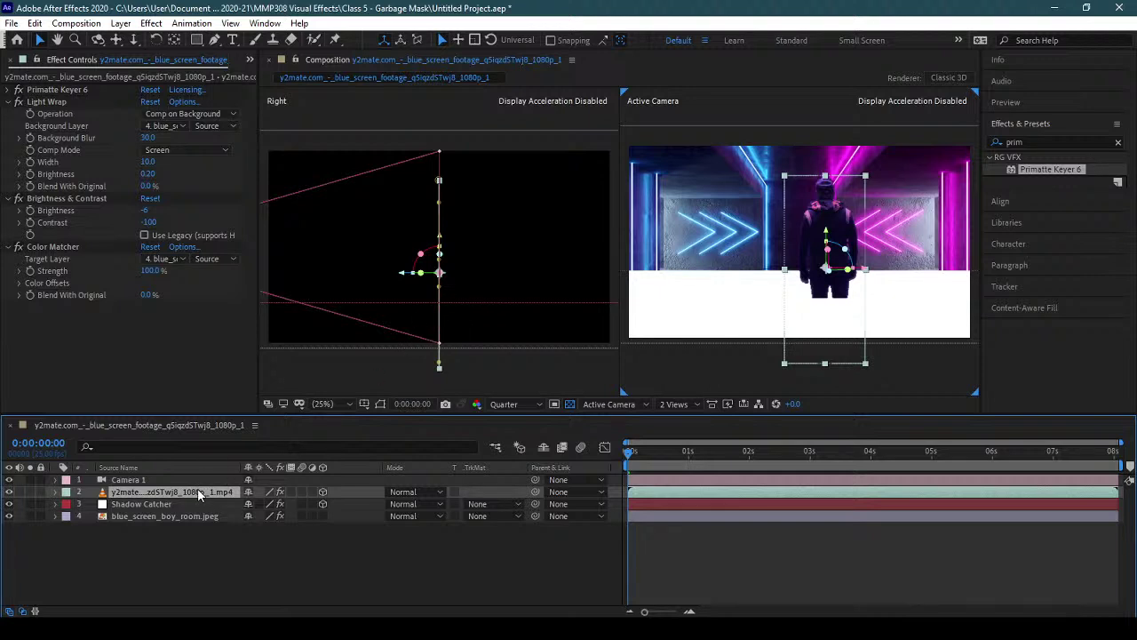
key("p")
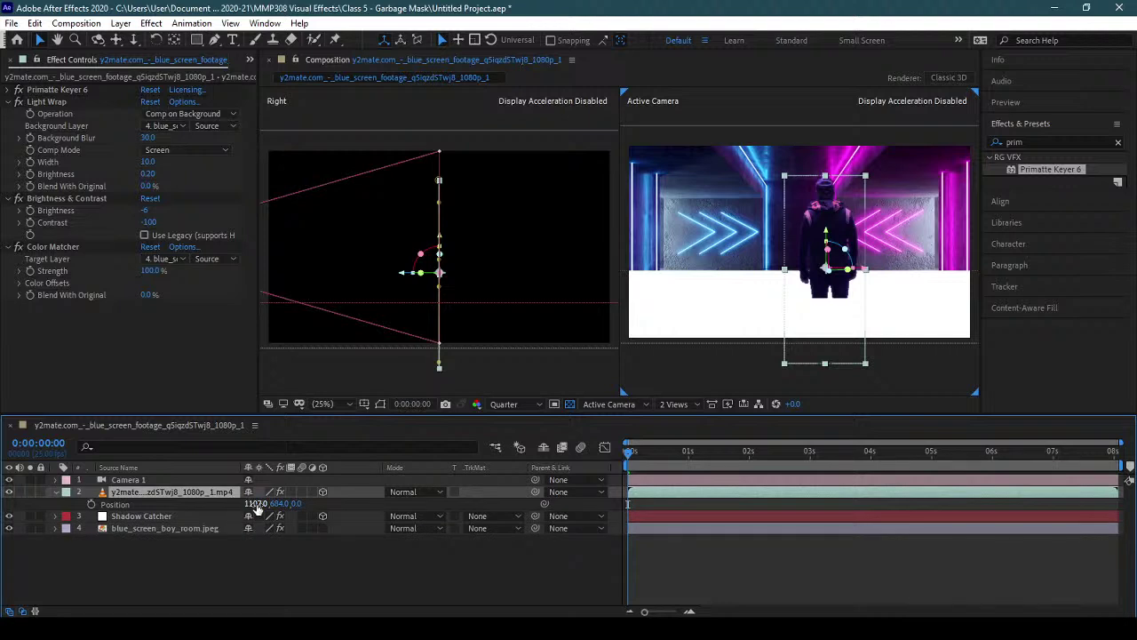
left_click_drag(255, 505, 327, 553)
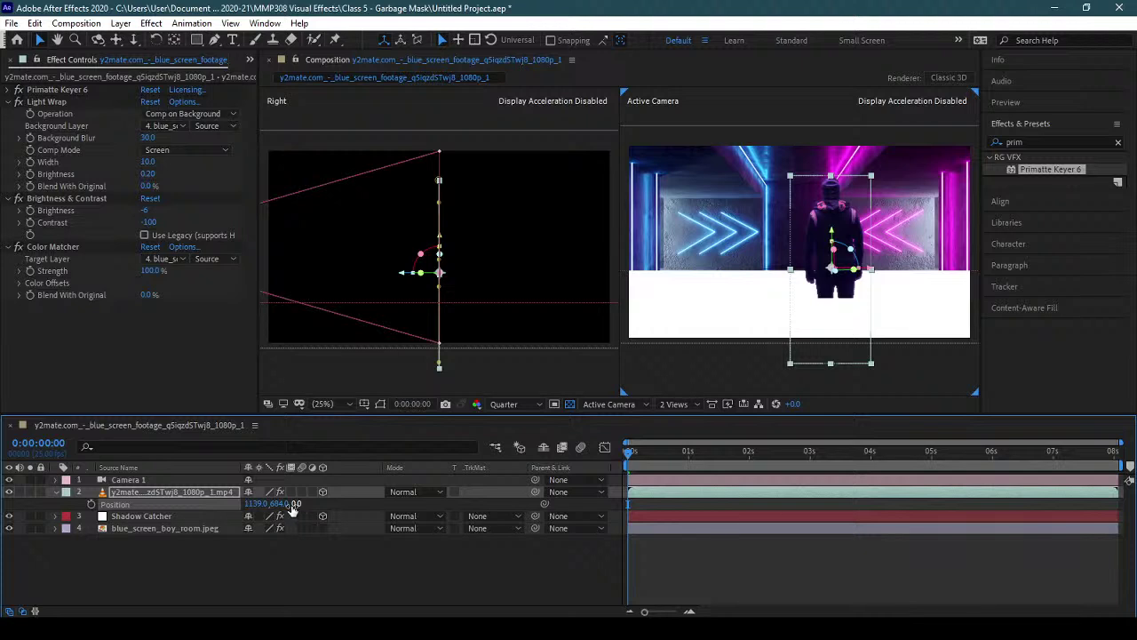
key("ctrl+z")
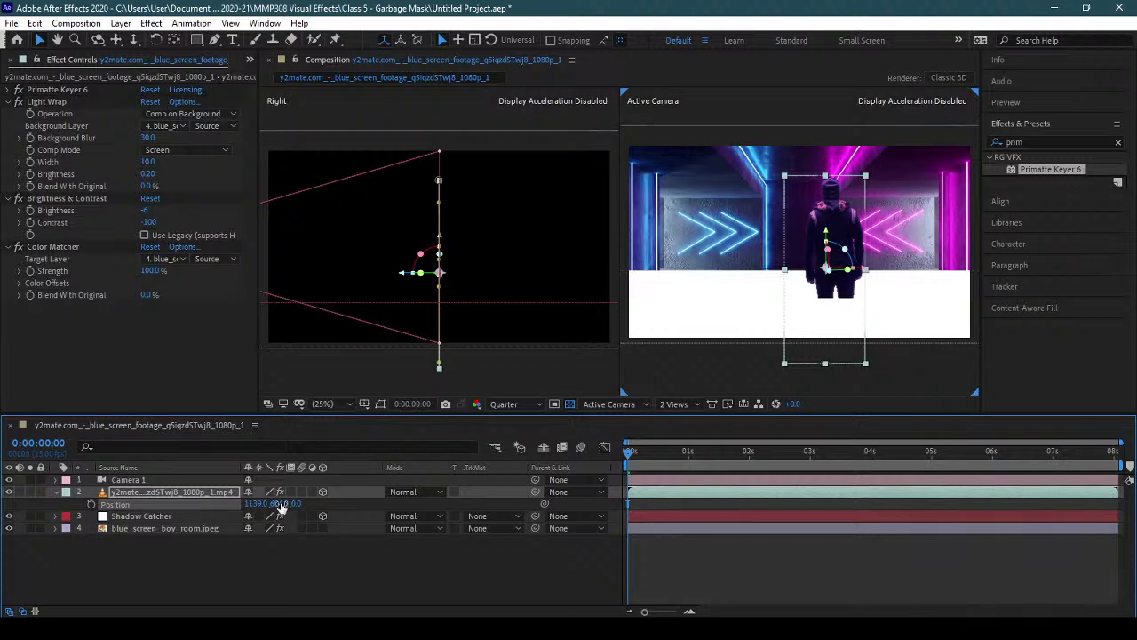
left_click_drag(275, 502, 254, 504)
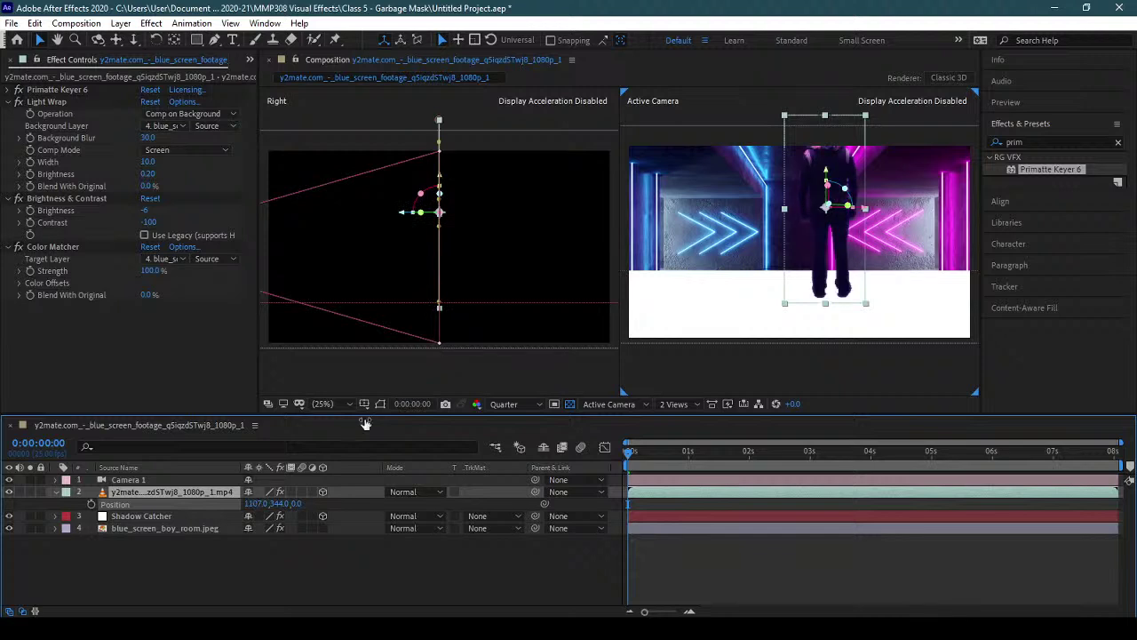
- Pan the Right view with the Hand tool and fine-tune the walker to Position 1107, 315, 0
scroll(423, 311, "up", 3)
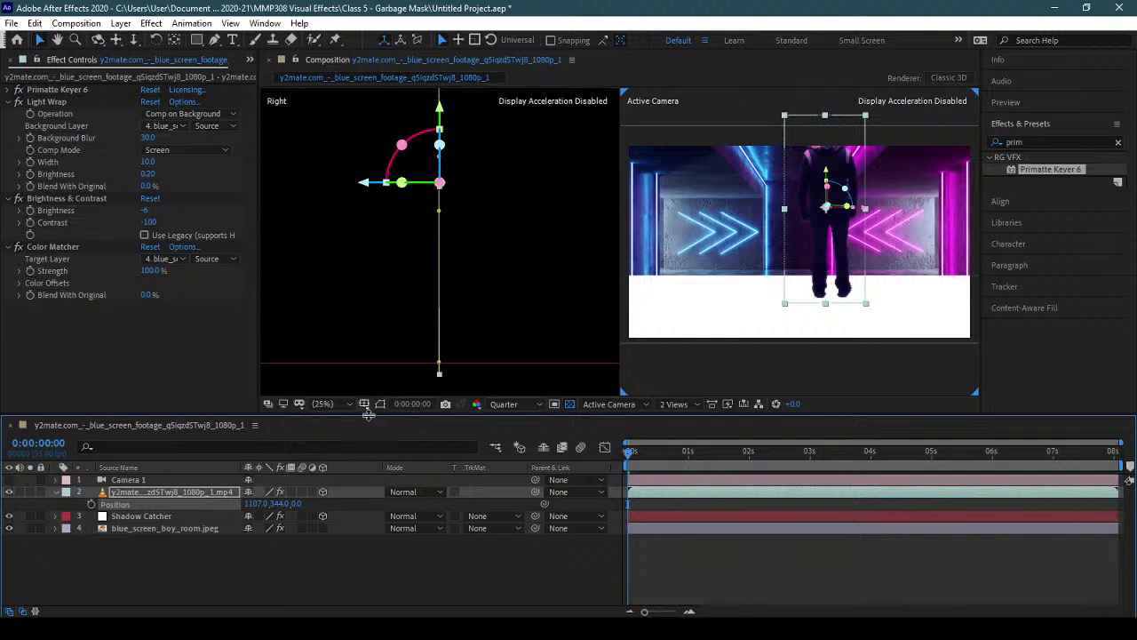
scroll(444, 374, "up", 2)
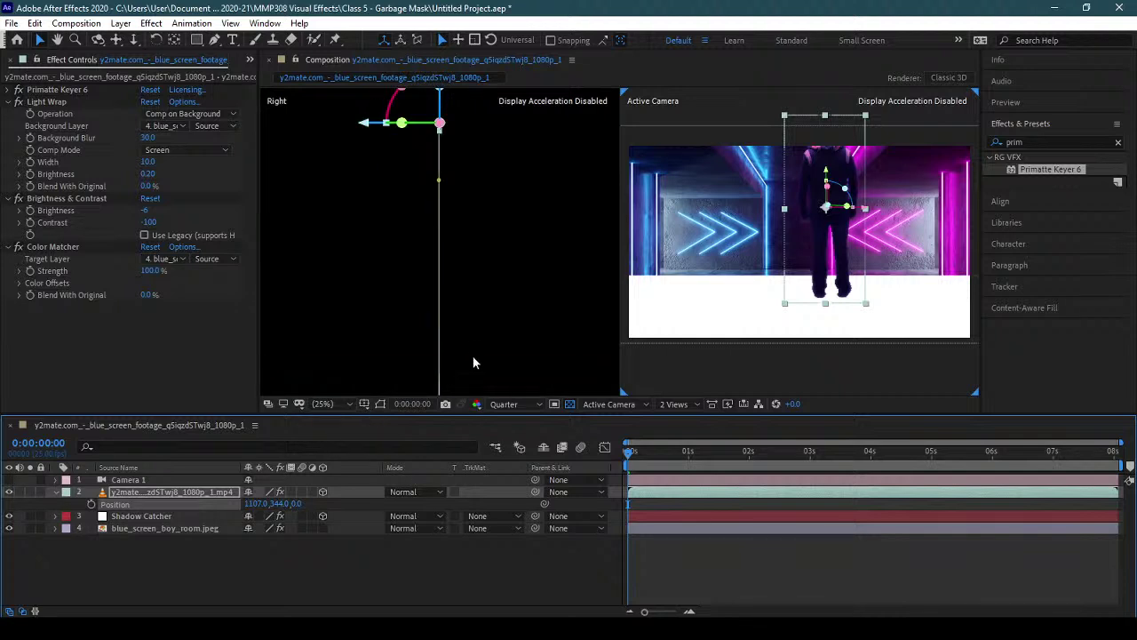
key("h")
left_click_drag(483, 338, 472, 173)
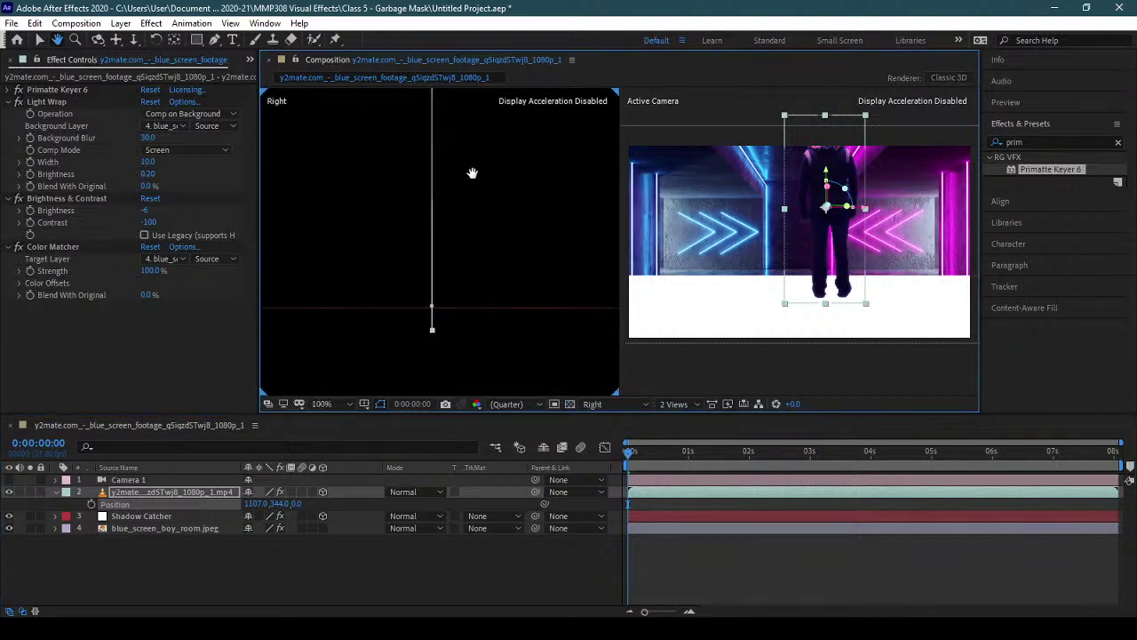
key("v")
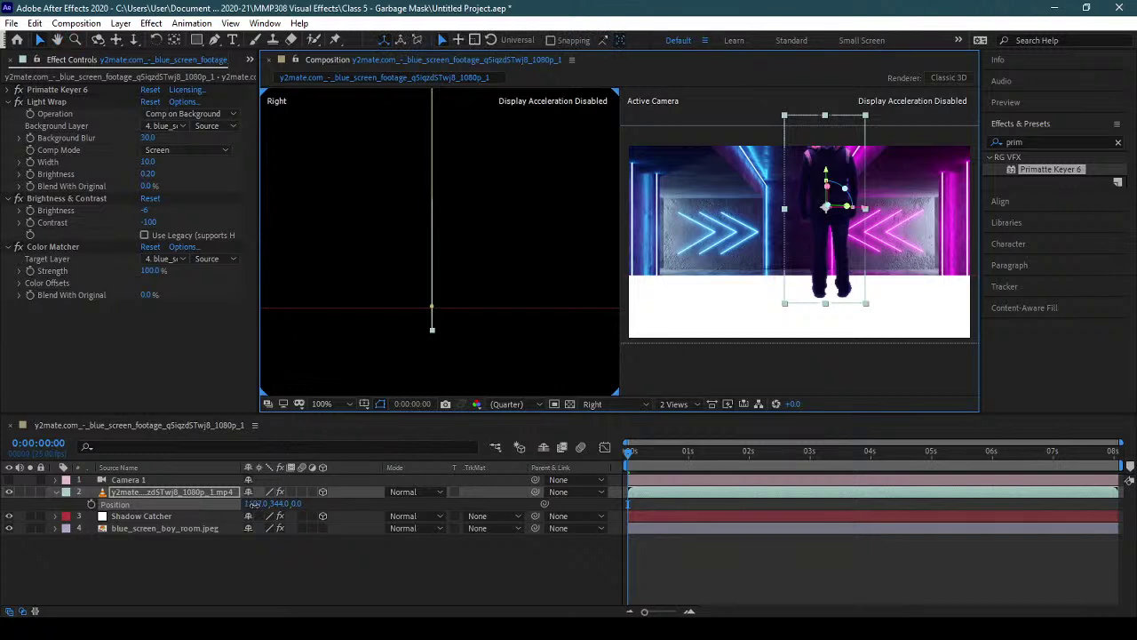
mouse_move(255, 504)
left_mouse_down()
mouse_move(242, 504)
mouse_move(279, 529)
mouse_move(273, 504)
mouse_move(250, 515)
left_mouse_up()
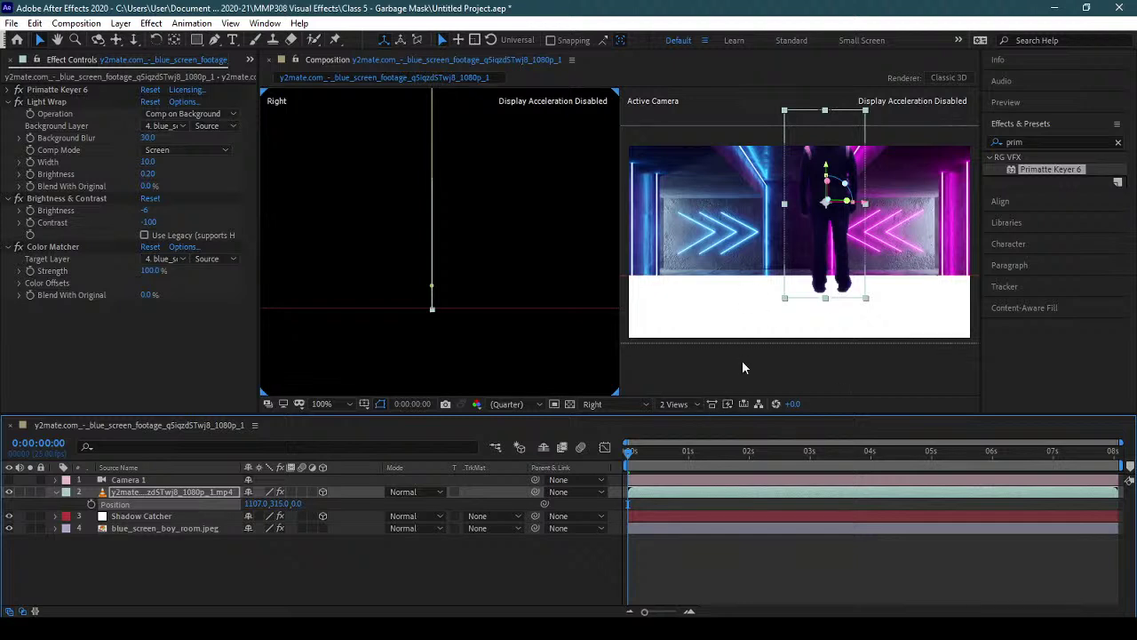
- Move the playhead to the clip's end and scrub the walker's Position Y to 625
left_click(802, 451)
left_click_drag(907, 455, 1115, 452)
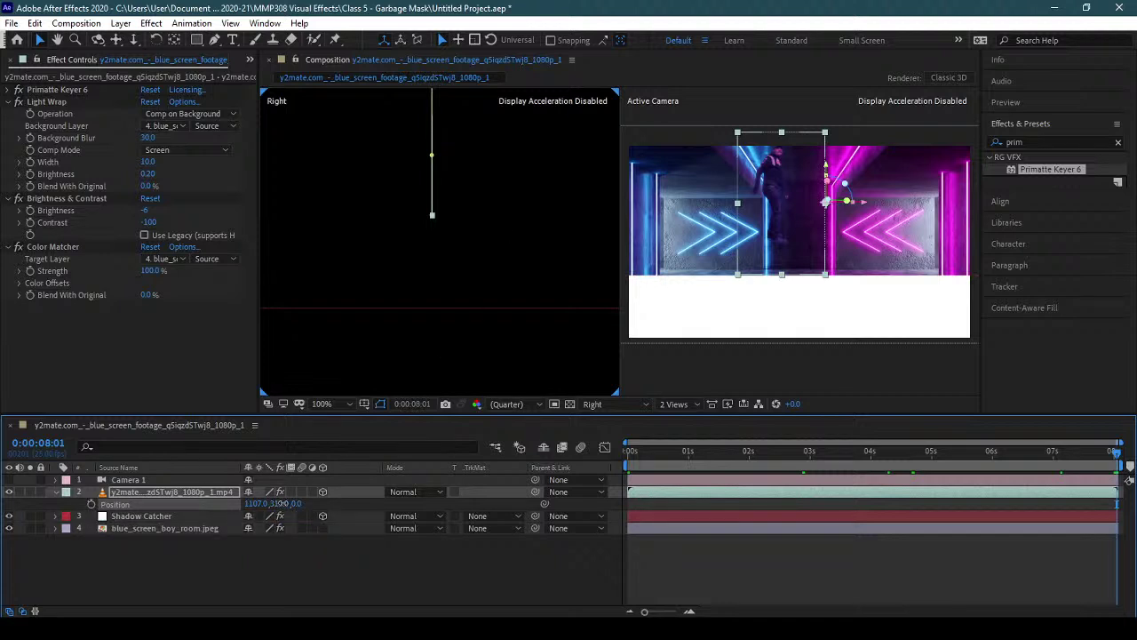
left_click_drag(281, 503, 500, 503)
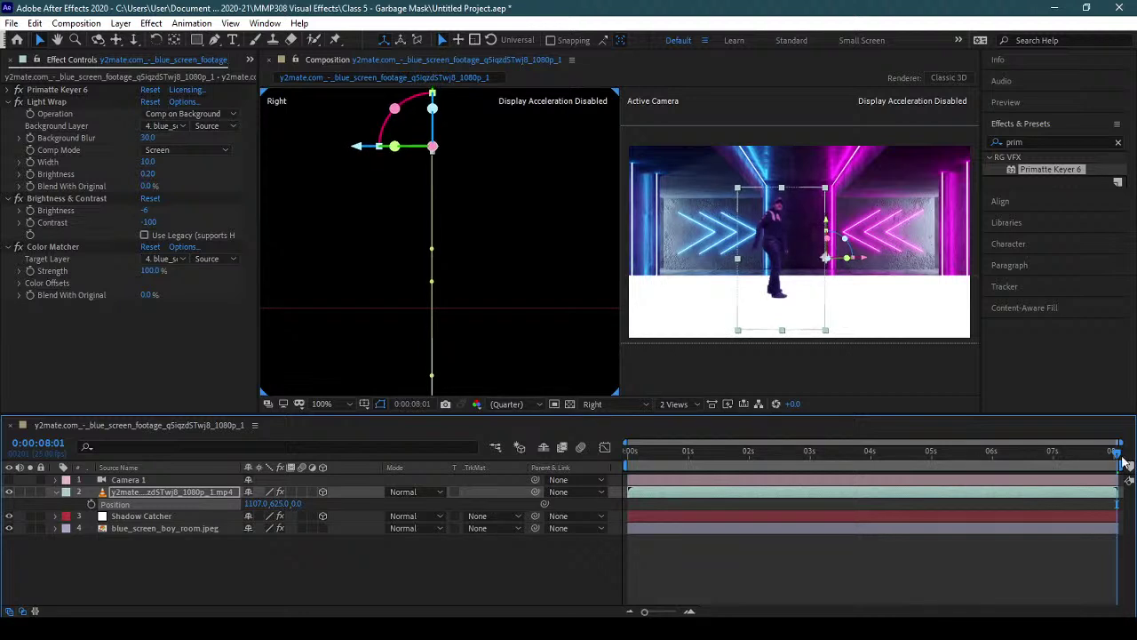
- Scrub and step through the clip with Page Up/Down to check the walker's vertical drift
left_click(1029, 455)
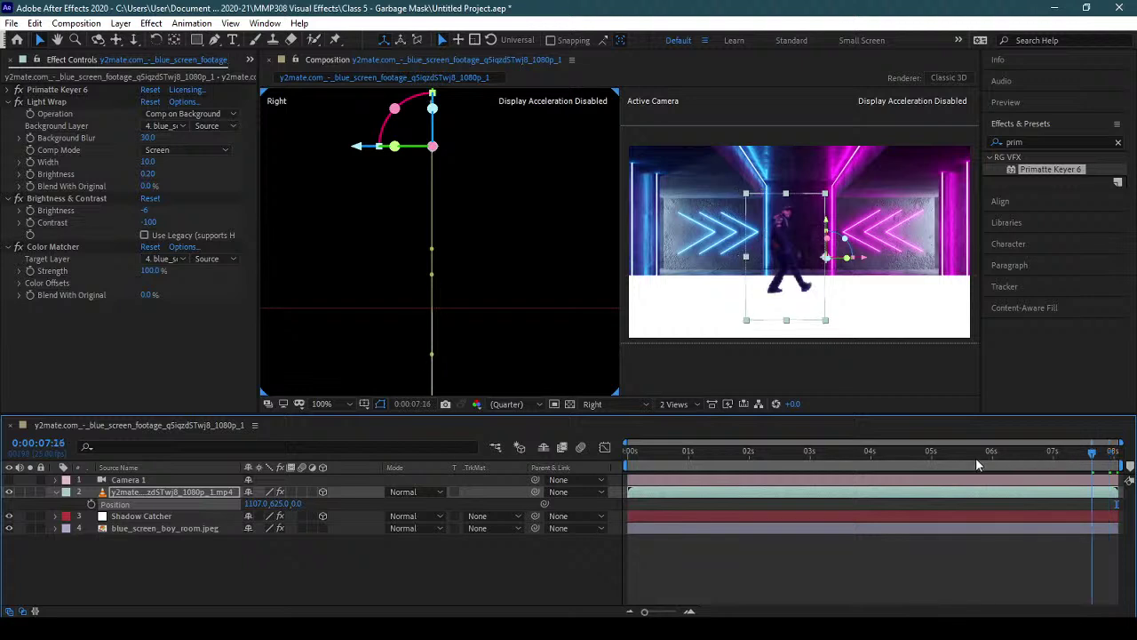
left_click_drag(960, 455, 836, 455)
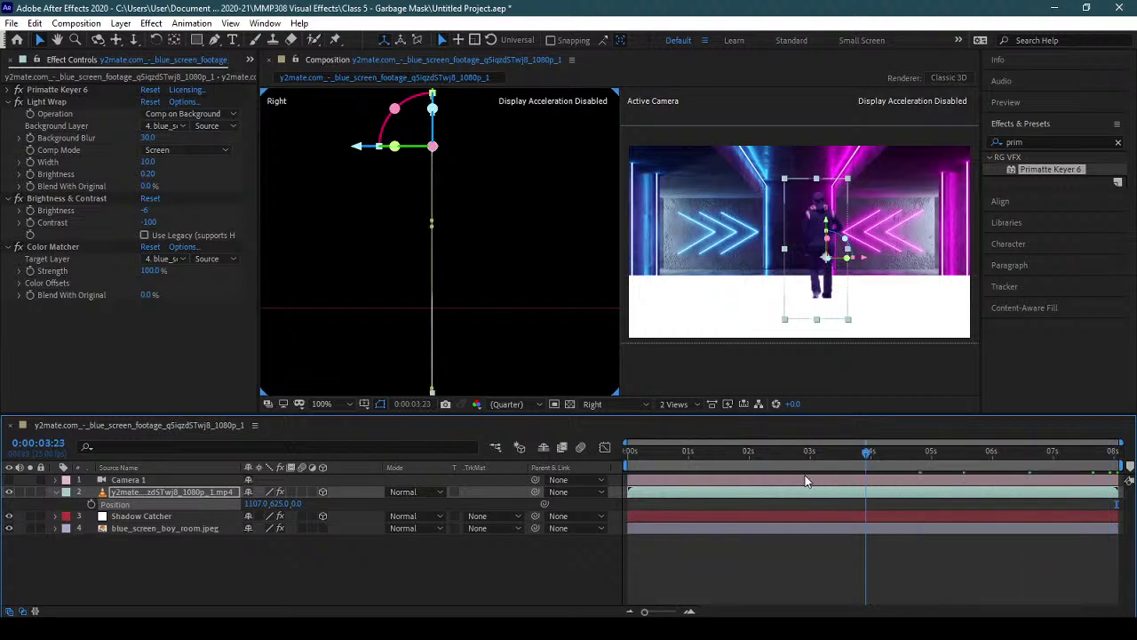
key("Page_Up")
key("Page_Up")
key("Page_Up")
key("Page_Up")
key("Page_Up")
key("Page_Up")
key("Page_Up")
key("Page_Up")
key("Page_Up")
key("Page_Up")
key("Page_Up")
key("Page_Up")
key("Page_Up")
key("Page_Up")
key("Page_Up")
key("Page_Up")
key("Page_Up")
key("Page_Up")
key("Page_Up")
key("Page_Up")
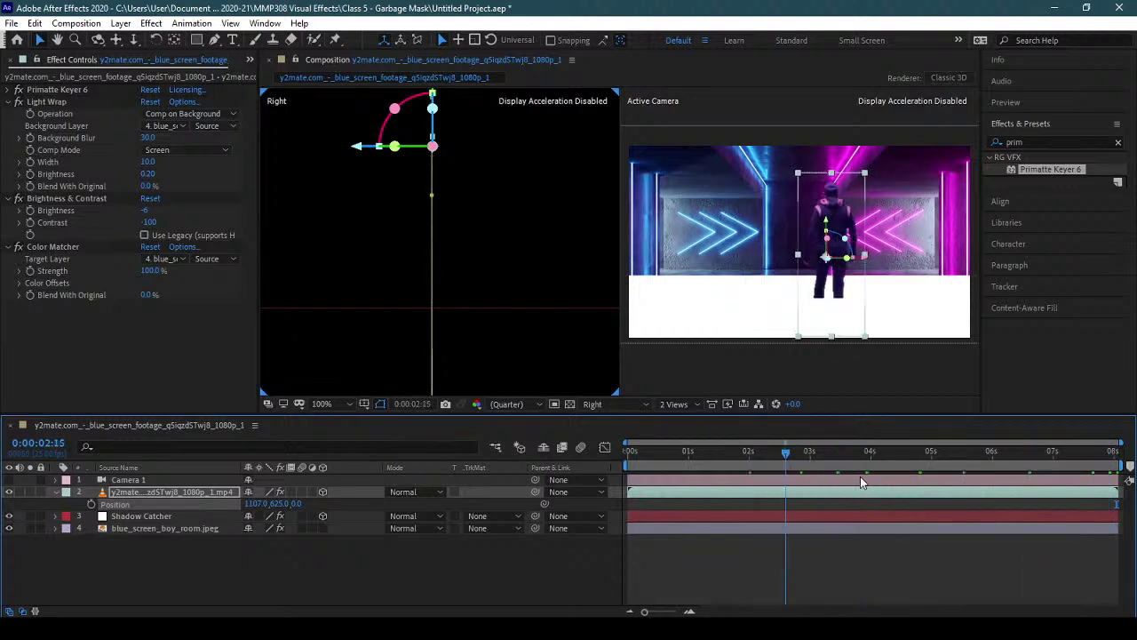
key("Page_Down")
key("Page_Down")
key("Page_Down")
key("Page_Down")
key("Page_Down")
key("Page_Down")
key("Page_Down")
key("Page_Down")
key("Page_Down")
key("Page_Down")
key("Page_Down")
key("Page_Down")
key("Page_Down")
key("Page_Down")
key("Page_Down")
key("Page_Down")
key("Page_Down")
key("Page_Down")
key("Page_Down")
key("Page_Down")
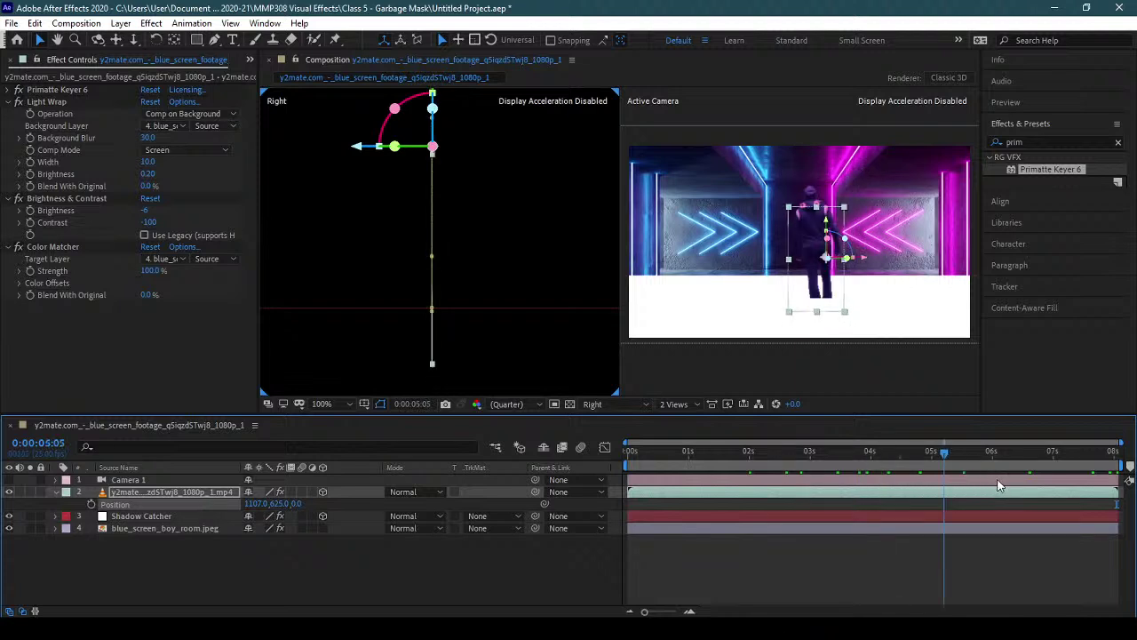
key("Page_Down")
key("Page_Down")
key("Page_Down")
key("Page_Down")
key("Page_Down")
key("Page_Down")
key("Page_Down")
key("Page_Down")
key("Page_Down")
key("Page_Down")
key("Page_Down")
key("Page_Down")
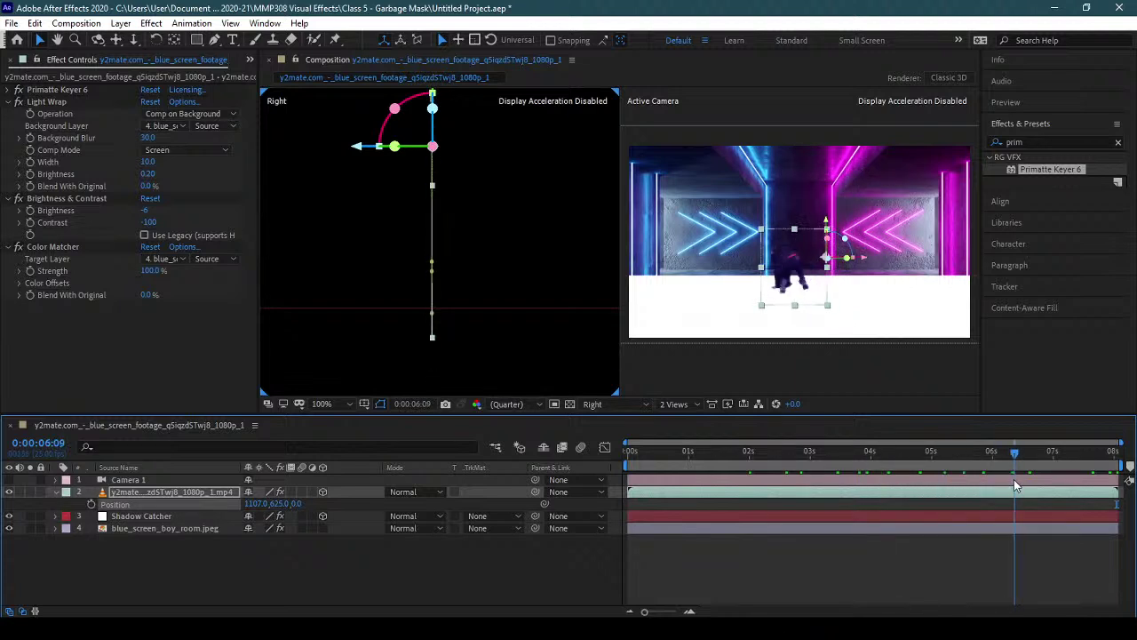
key("Page_Down")
key("Page_Down")
key("Page_Down")
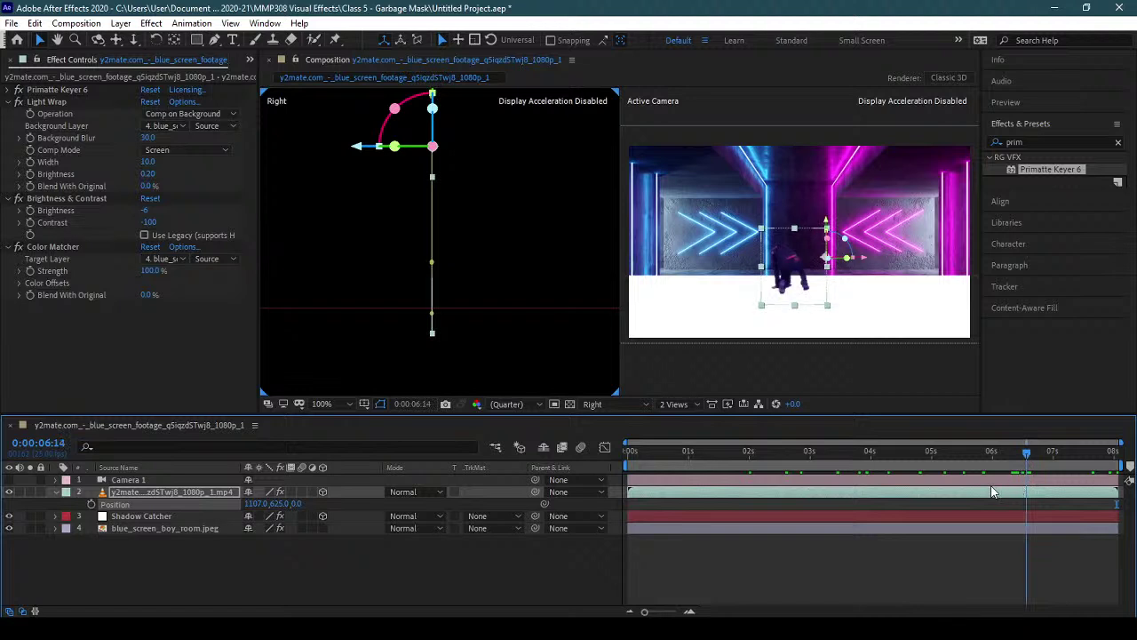
key("Page_Up")
key("Page_Up")
key("Page_Up")
key("Page_Up")
key("Page_Up")
key("Page_Up")
key("Page_Up")
key("Page_Up")
key("Page_Up")
key("Page_Up")
key("Page_Up")
key("Page_Up")
key("Page_Up")
key("Page_Up")
key("Page_Up")
key("Page_Up")
key("Page_Up")
key("Page_Up")
key("Page_Up")
key("Page_Up")
key("Page_Up")
key("Page_Up")
key("Page_Up")
key("Page_Up")
key("Page_Up")
key("Page_Up")
key("Page_Up")
key("Page_Up")
key("Page_Up")
key("Page_Up")
key("Page_Up")
key("Page_Up")
key("Page_Up")
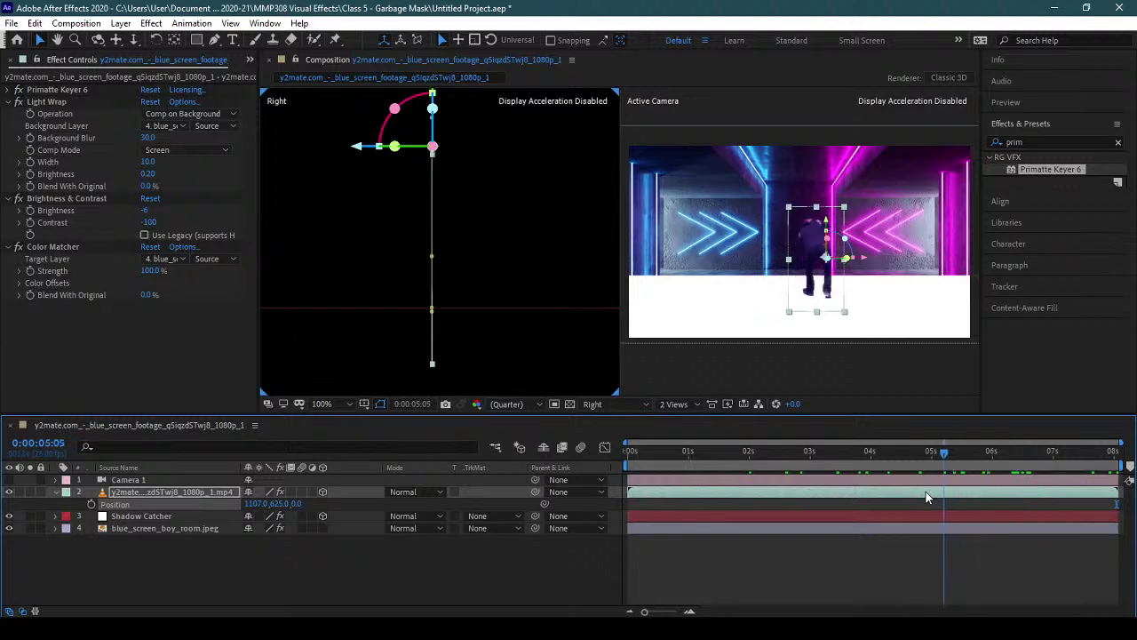
key("Page_Up")
key("Page_Up")
key("Page_Up")
key("Page_Up")
key("Page_Up")
key("Page_Up")
key("Page_Up")
key("Page_Up")
key("Page_Up")
key("Page_Up")
key("Page_Up")
key("Page_Up")
key("Page_Up")
key("Page_Up")
key("Page_Up")
key("Page_Up")
key("Page_Up")
key("Page_Up")
key("Page_Up")
key("Page_Up")
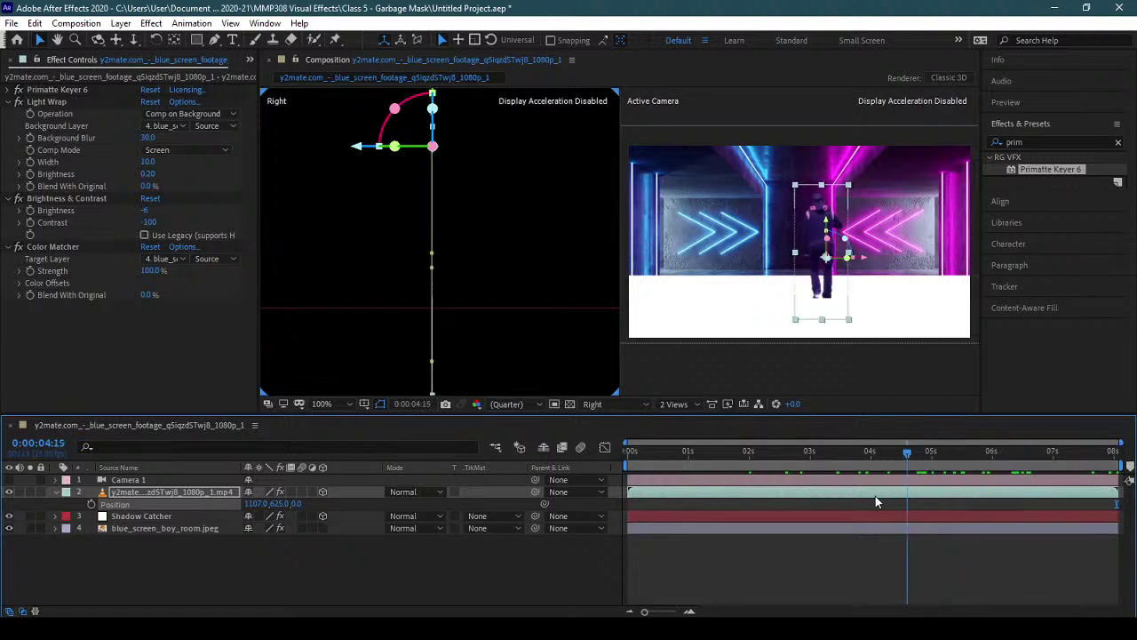
key("Page_Up")
key("Page_Up")
key("Page_Up")
key("Page_Up")
key("Page_Up")
key("Page_Up")
key("Page_Up")
key("Page_Up")
key("Page_Up")
key("Page_Up")
key("Page_Up")
key("Page_Up")
key("Page_Up")
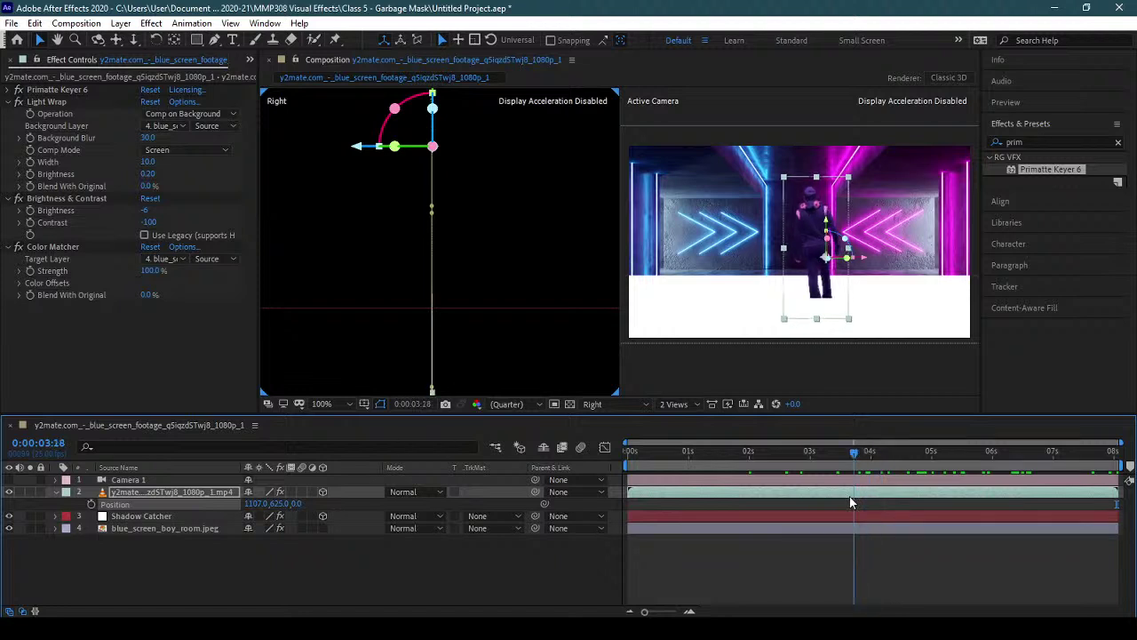
- Add a Position keyframe, try a higher Y value, then restore Position Y to 625
left_click(545, 504)
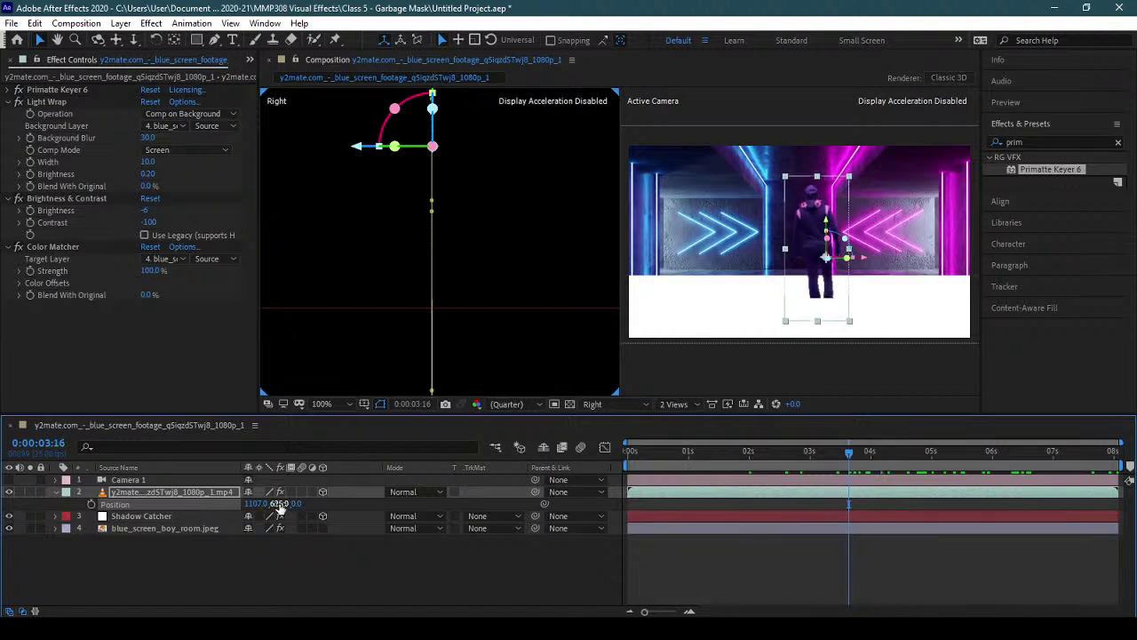
left_click_drag(279, 504, 238, 509)
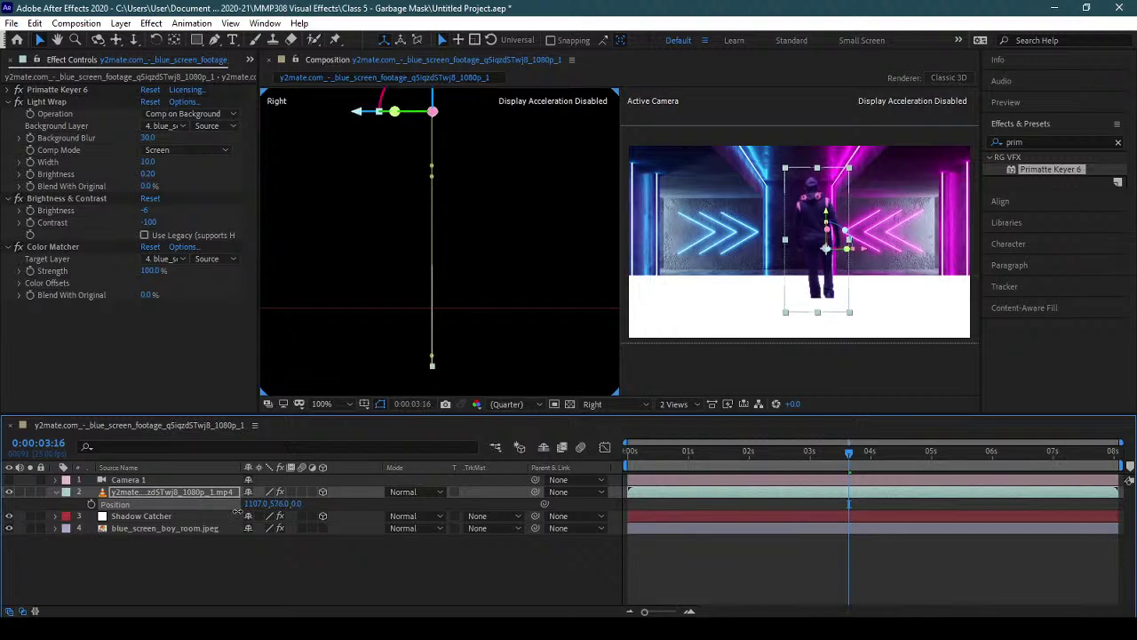
key("ctrl+z")
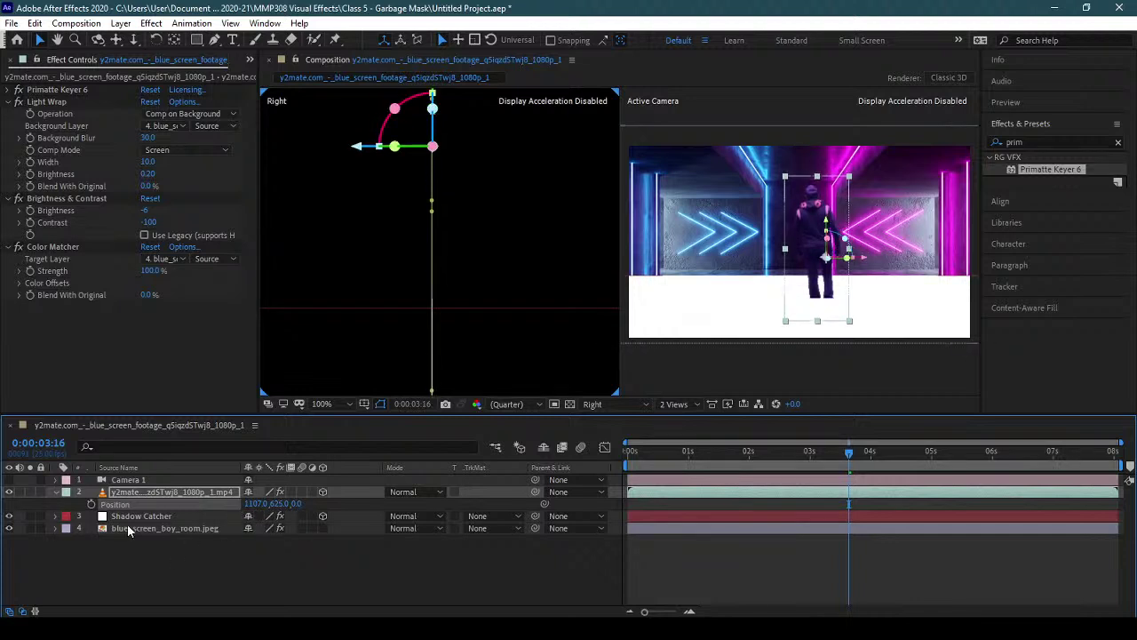
- Enable Position keyframing and set trial Y values mid-clip and at the first frame, then preview
left_click(89, 503)
left_click_drag(282, 507, 198, 523)
left_click_drag(711, 462, 636, 455)
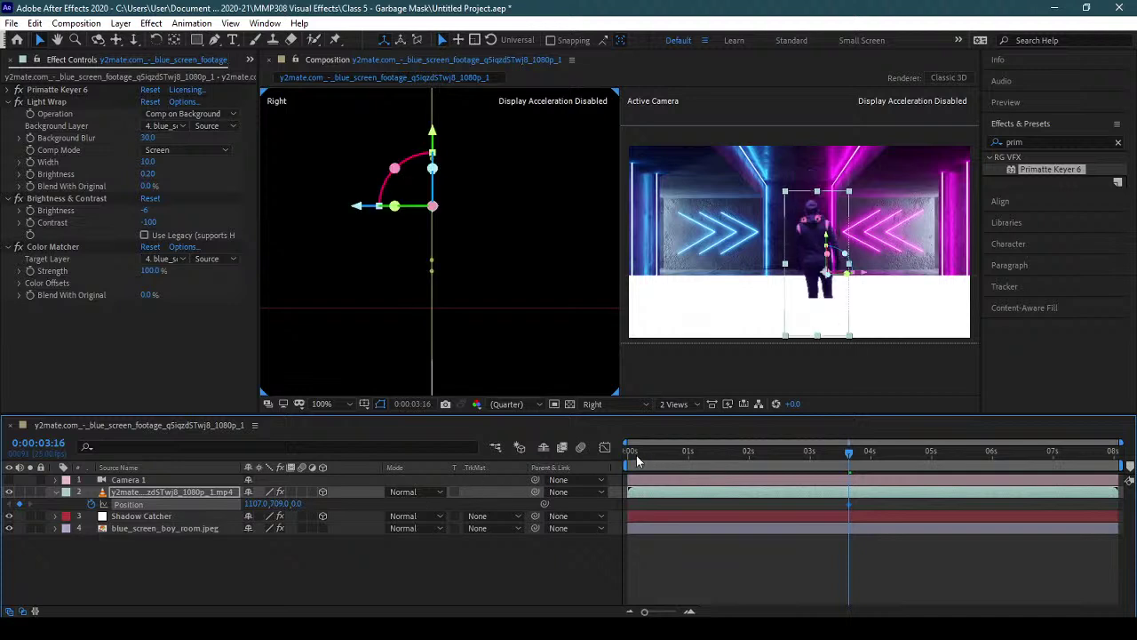
key("Home")
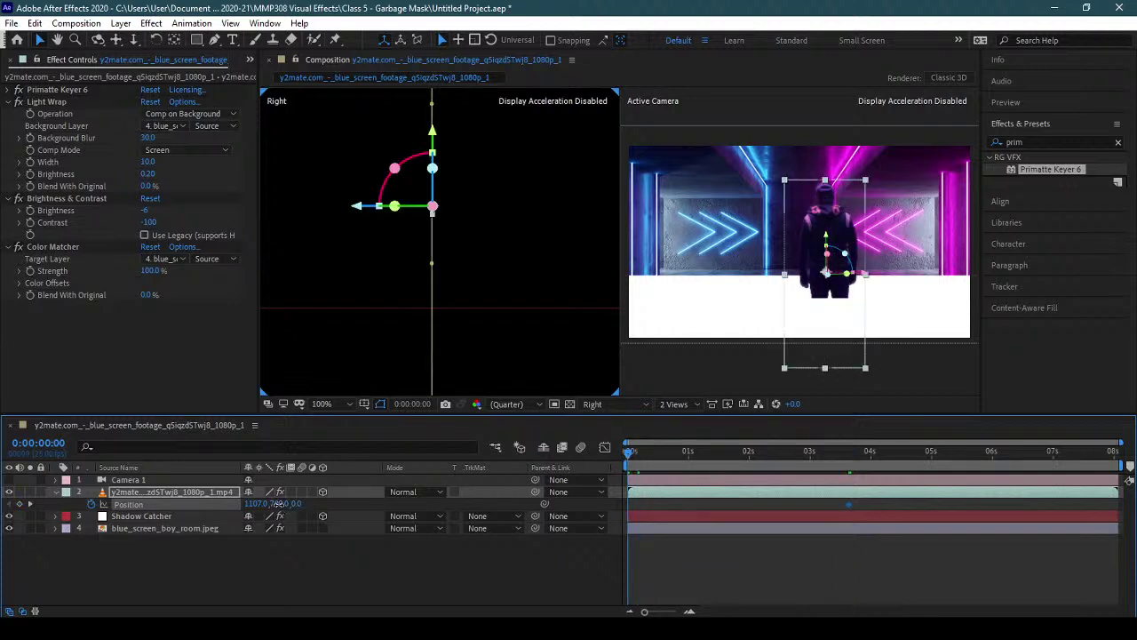
left_click_drag(242, 509, 8, 517)
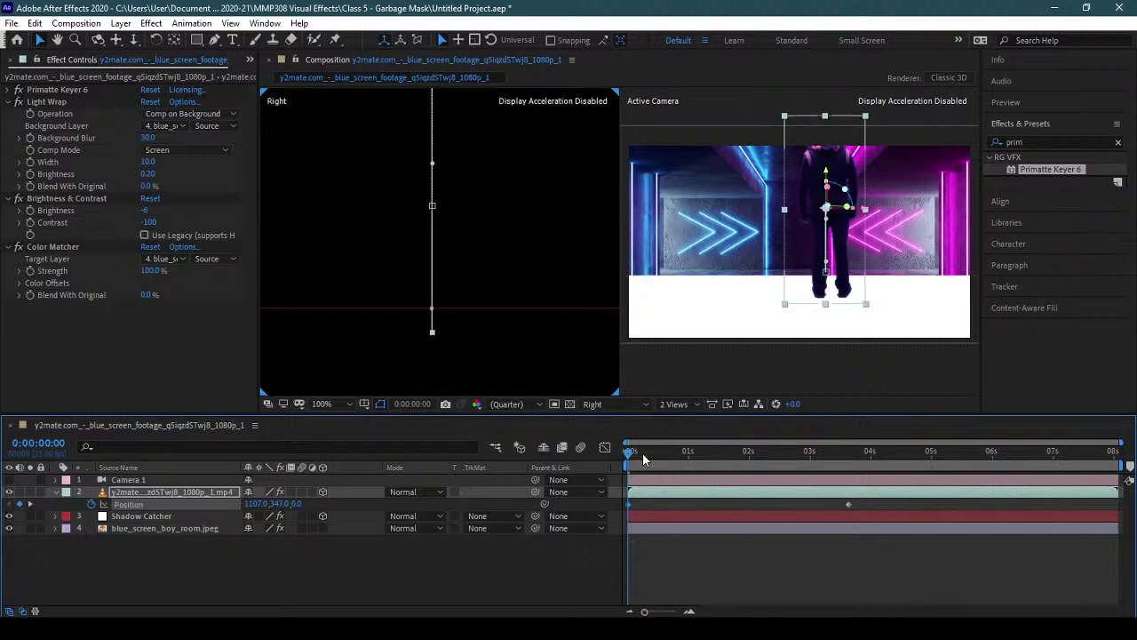
left_click_drag(644, 453, 848, 472)
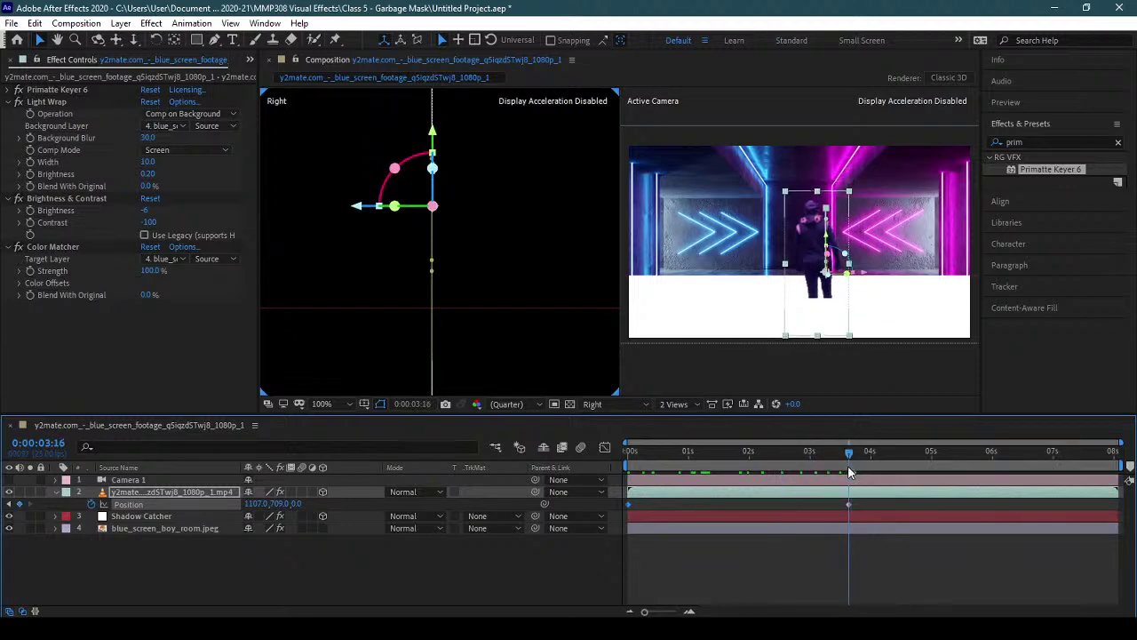
- Adjust the next keyframe, review the motion, then remove all Position keyframes and collapse the layer
left_click(12, 504)
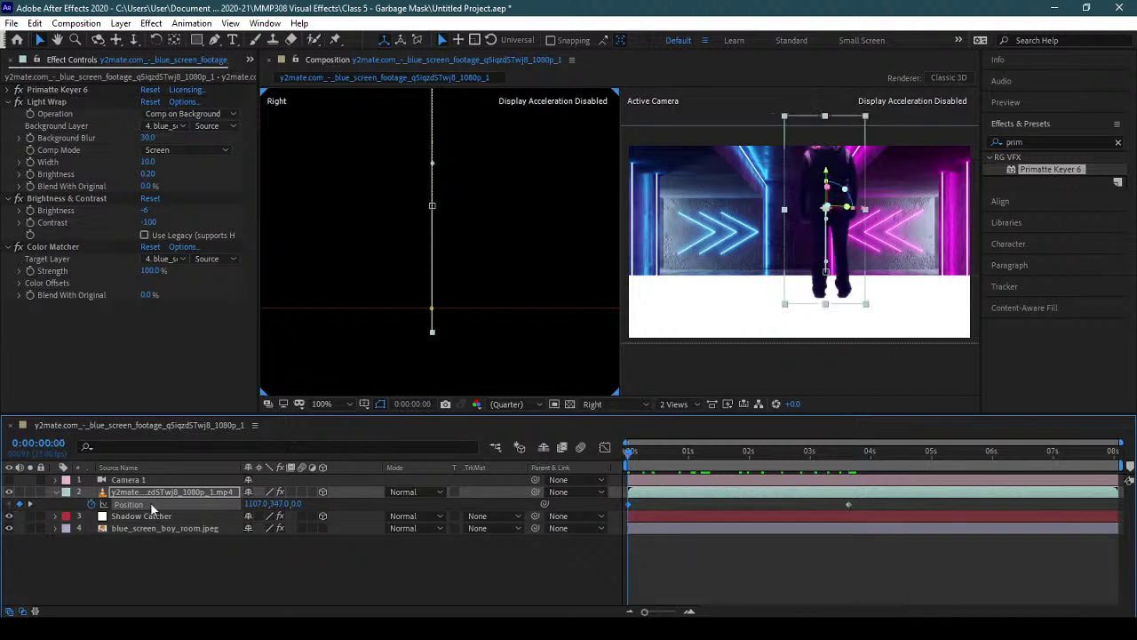
left_click(30, 503)
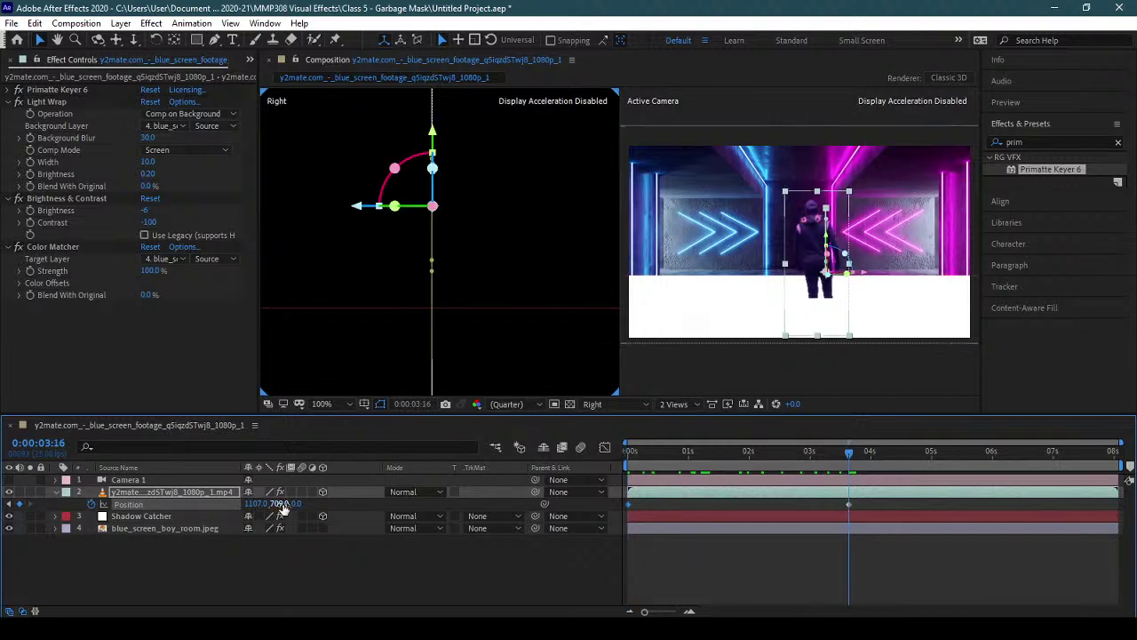
left_click_drag(283, 504, 300, 540)
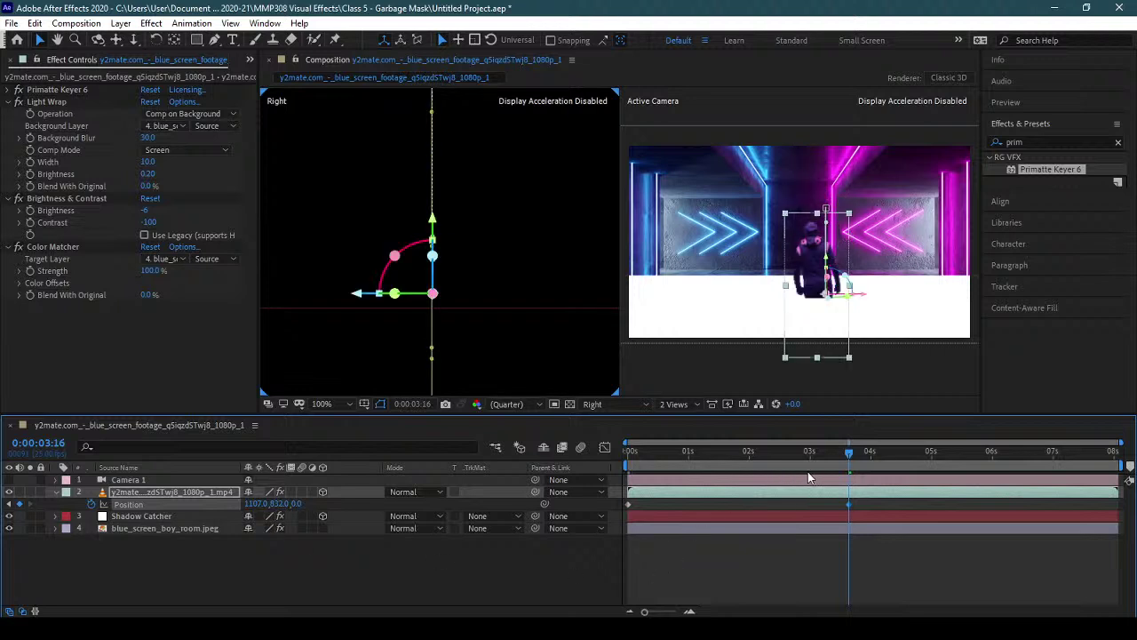
left_click(791, 456)
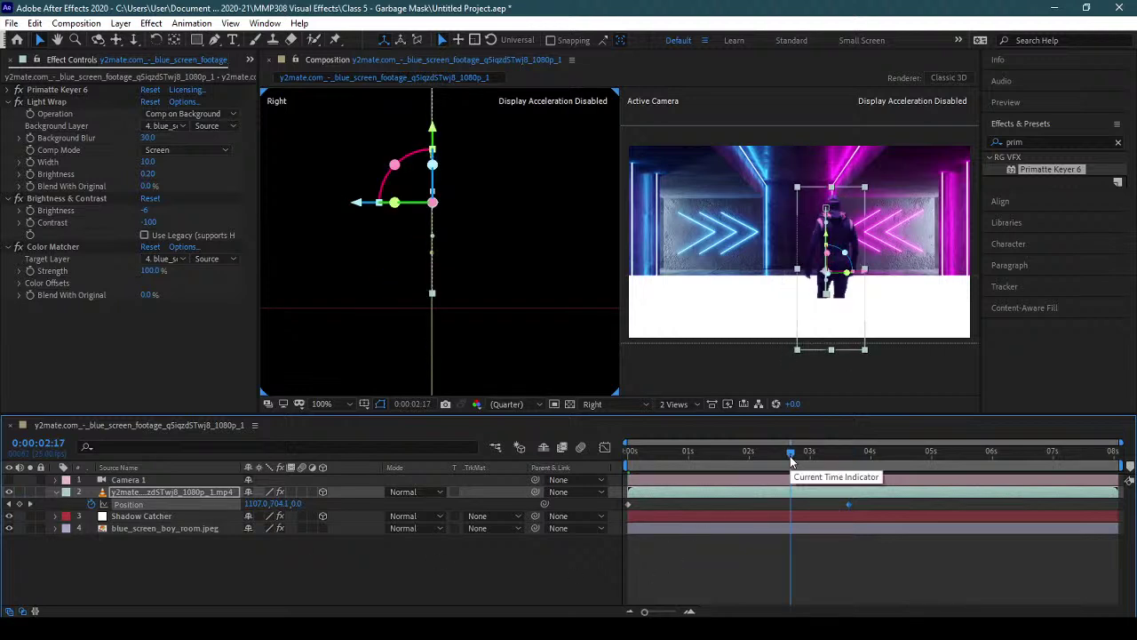
left_click_drag(810, 456, 581, 460)
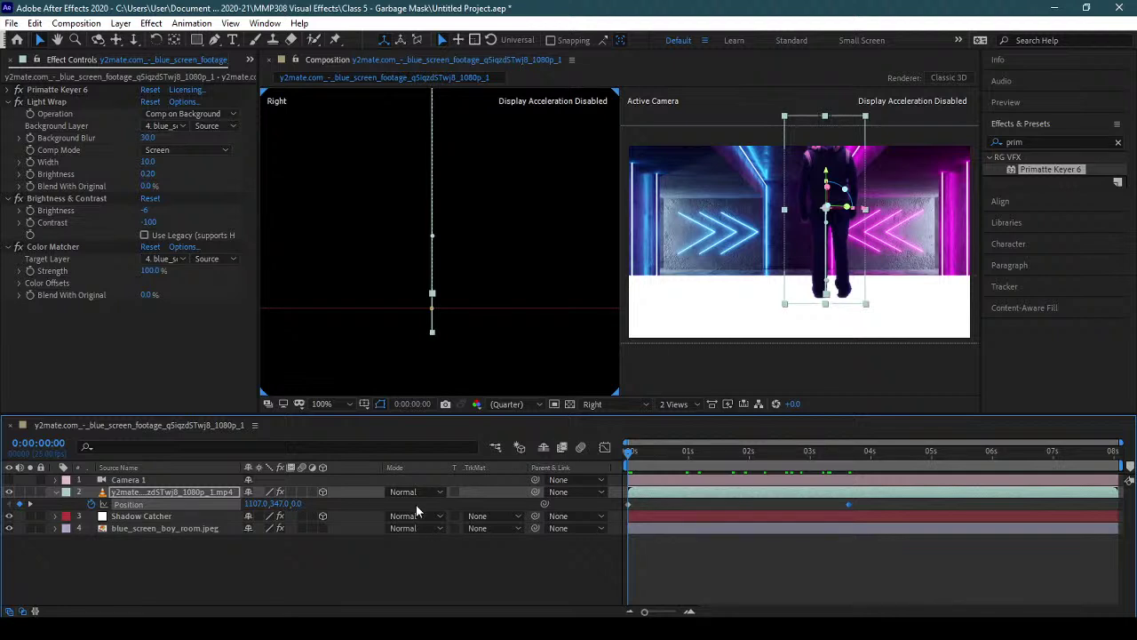
left_click(91, 503)
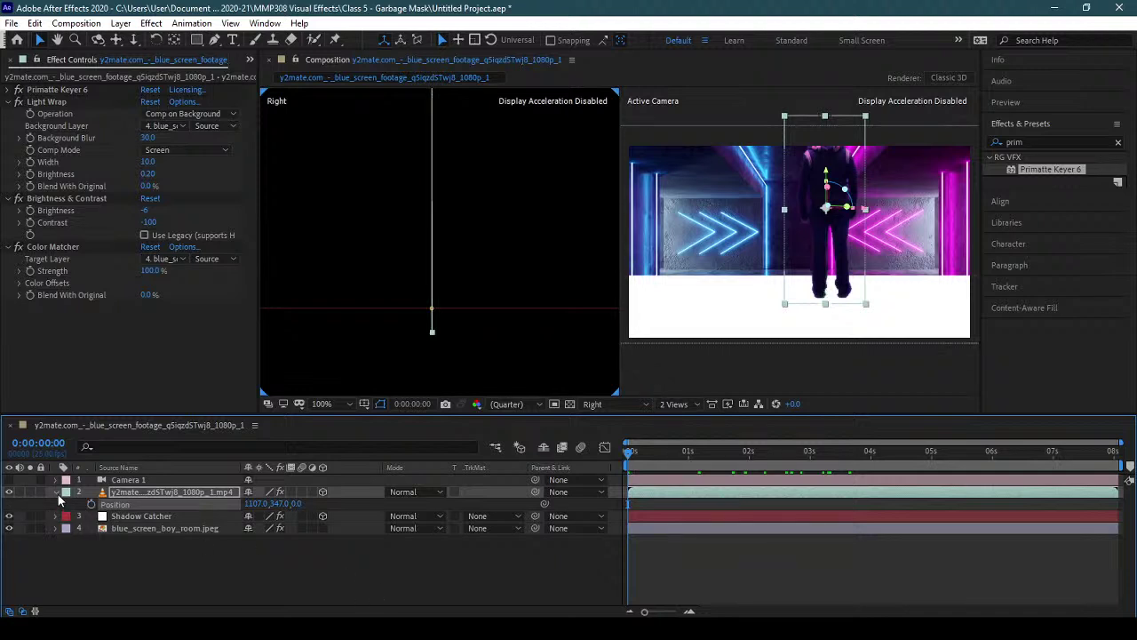
left_click(57, 493)
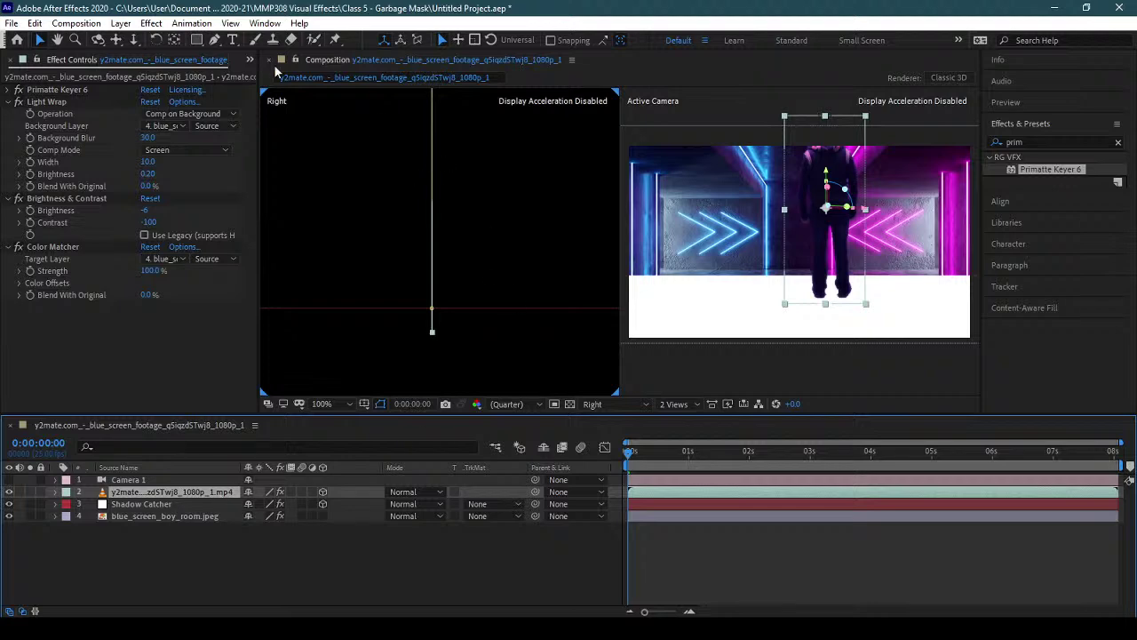
- Add a 3D Null 1 layer and parent the walker footage to it
left_click(121, 23)
mouse_move(184, 41)
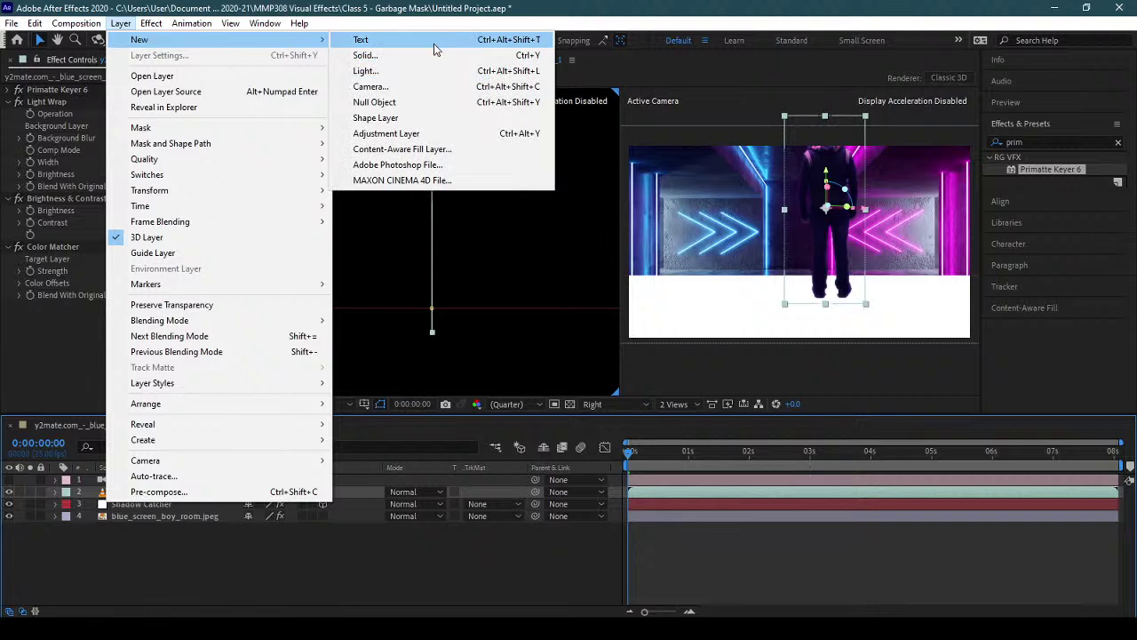
left_click(436, 102)
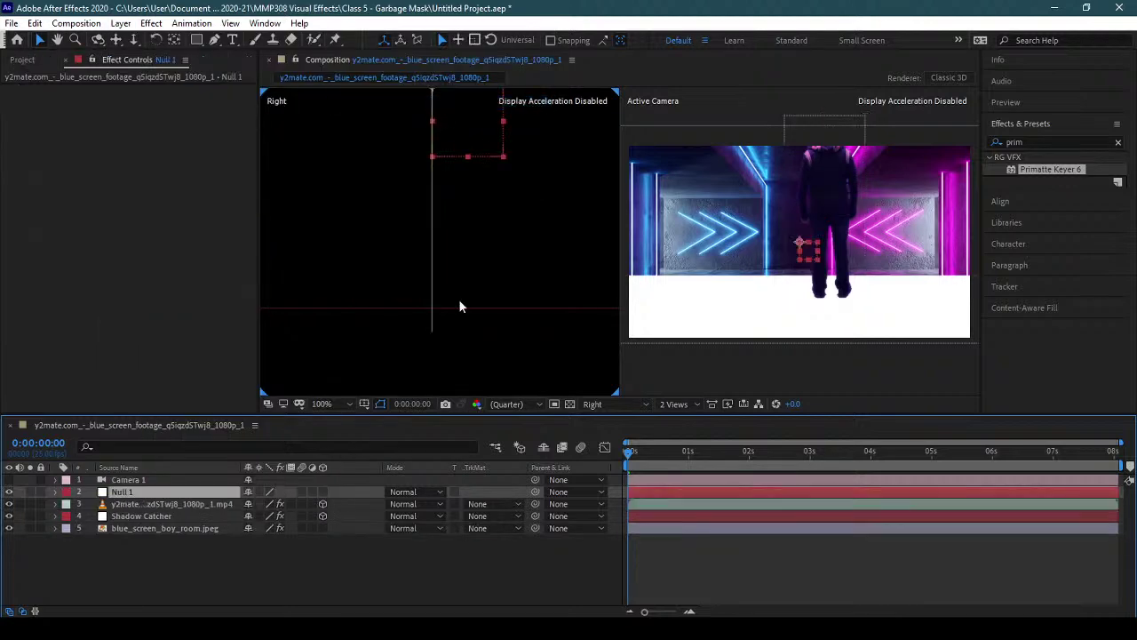
left_click(322, 491)
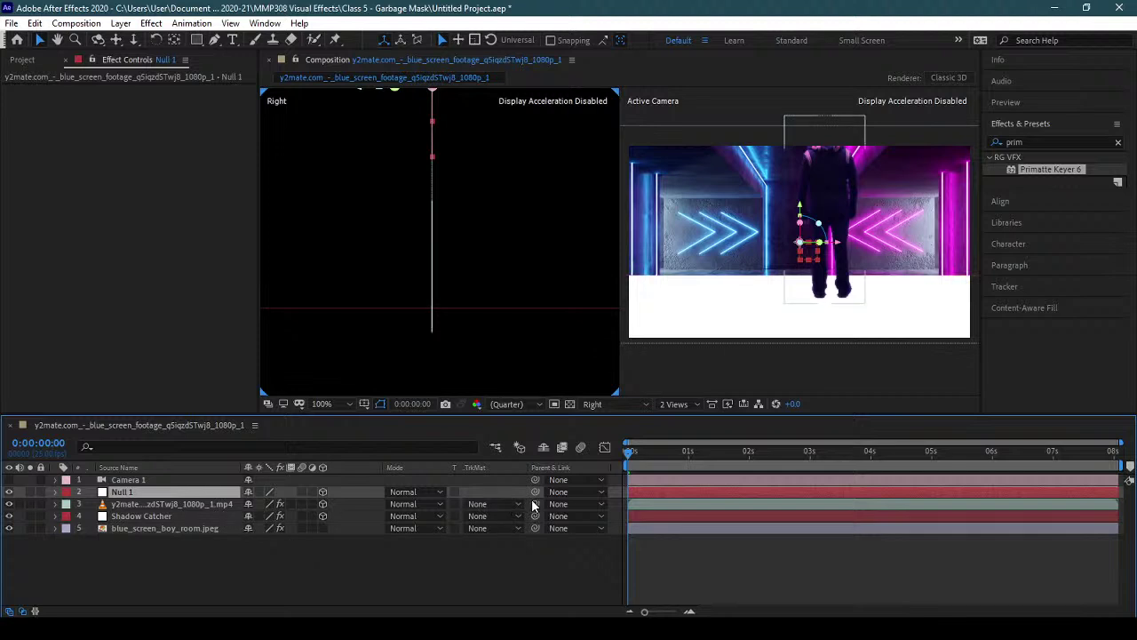
left_click_drag(534, 503, 206, 492)
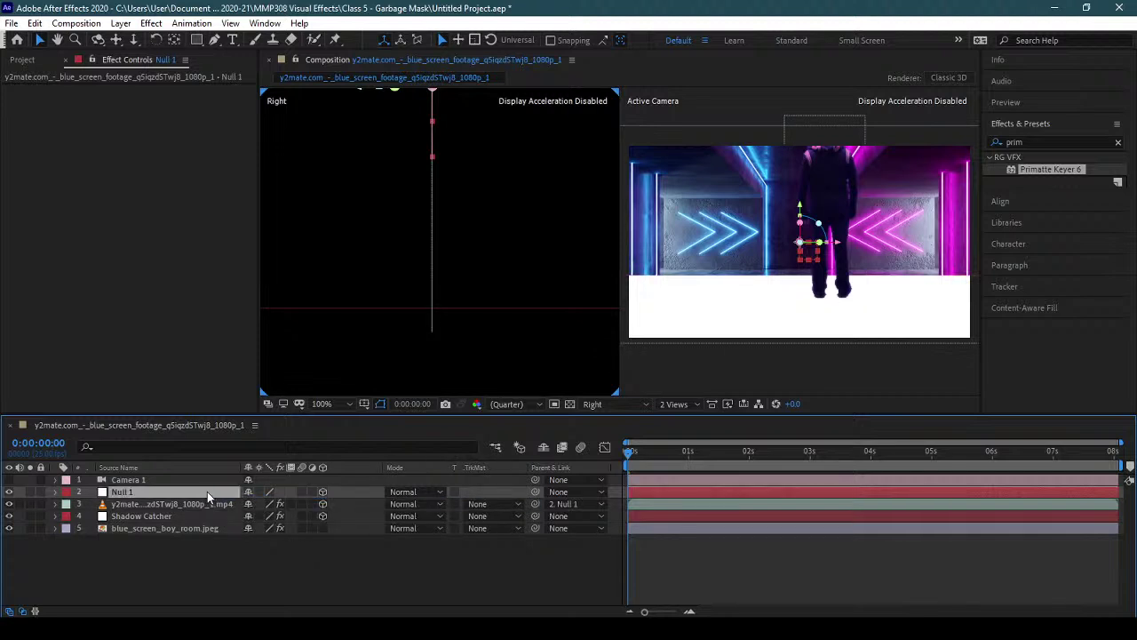
- Keyframe Null 1's Position and lower it at the clip's end
key("p")
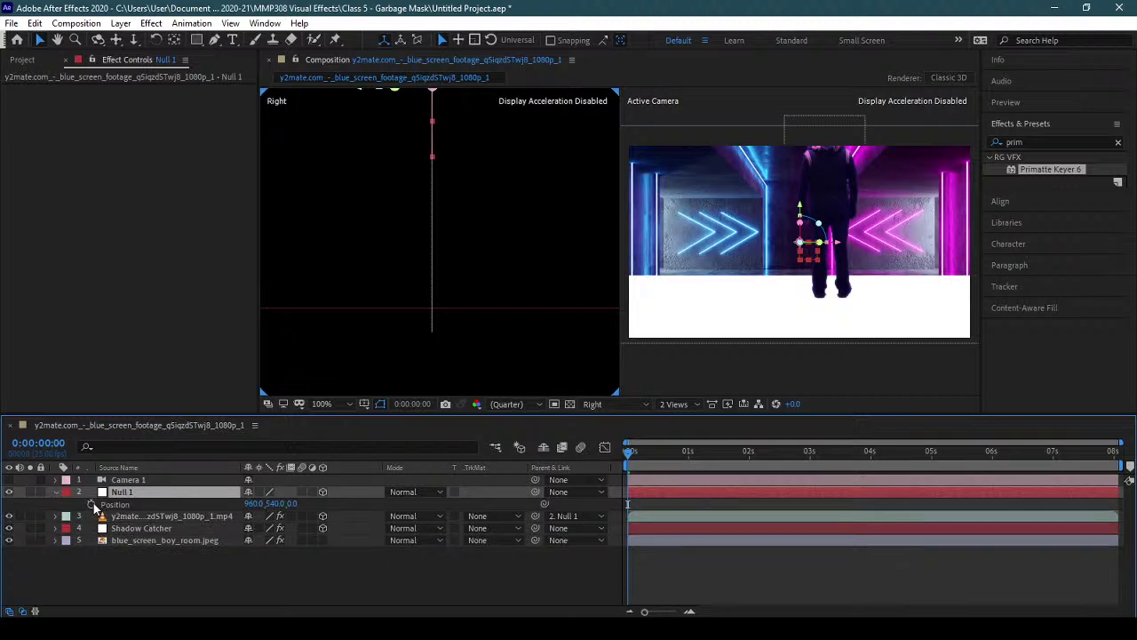
left_click(90, 503)
left_click_drag(629, 455, 1124, 458)
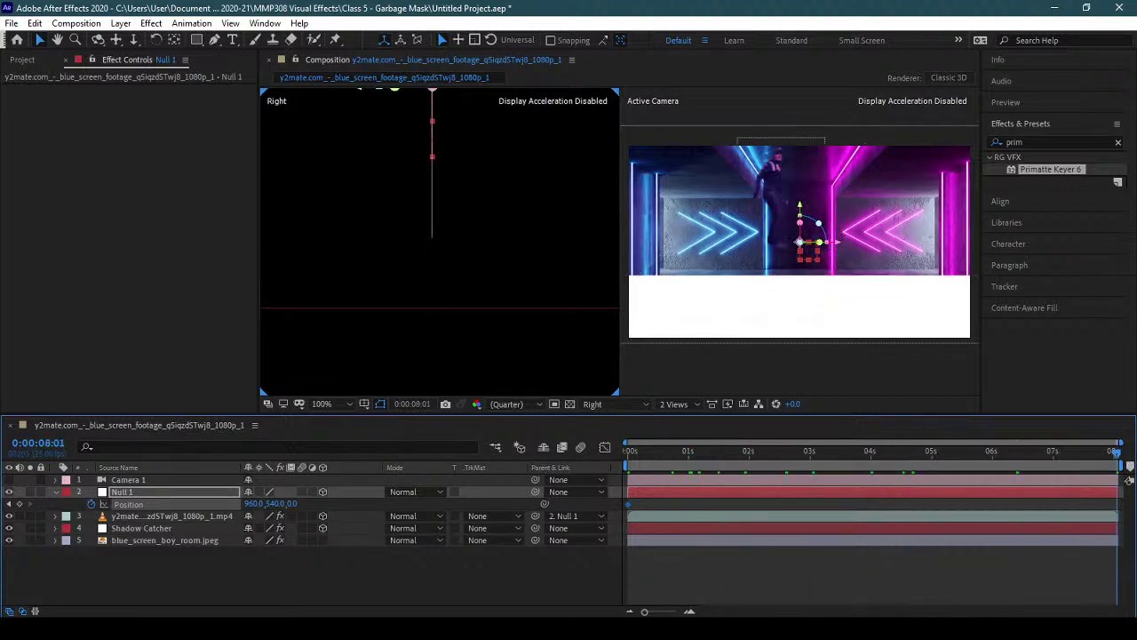
left_click_drag(274, 503, 457, 512)
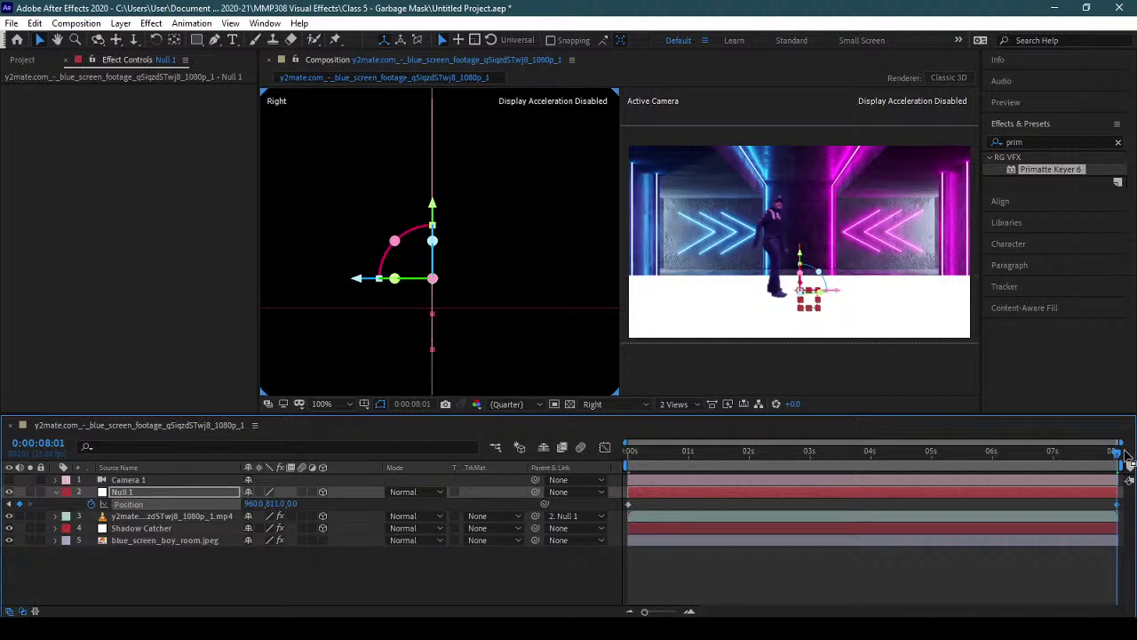
- Add Null 1 Position keyframes around 0:00:05:13 and two seconds to keep the walker on the floor
left_click(1104, 451)
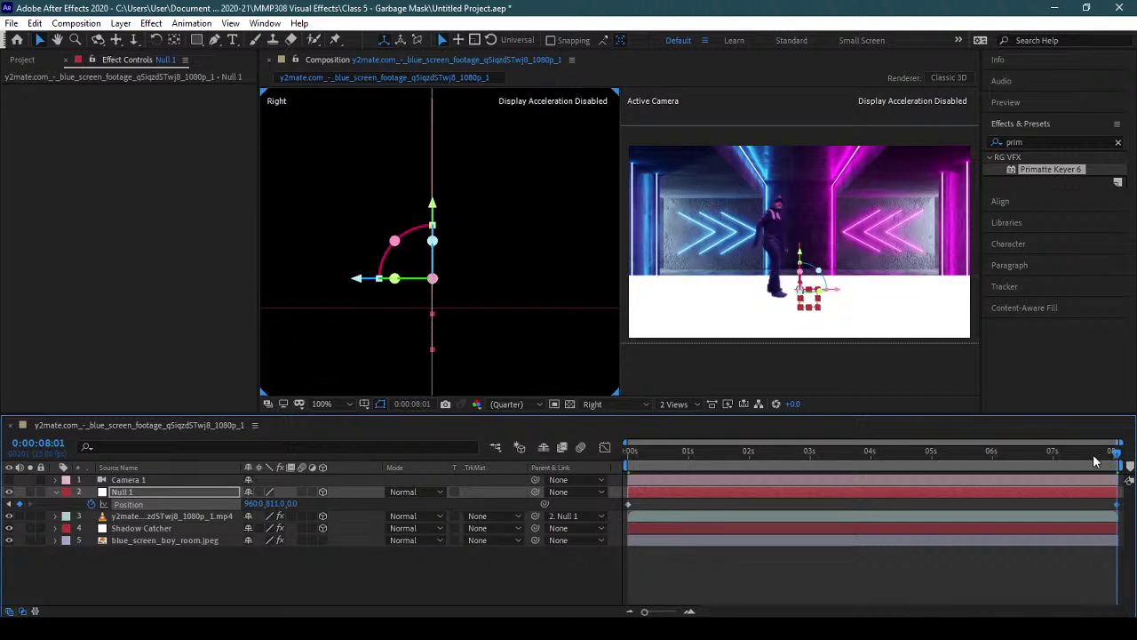
left_click(1014, 464)
left_click_drag(989, 468, 961, 478)
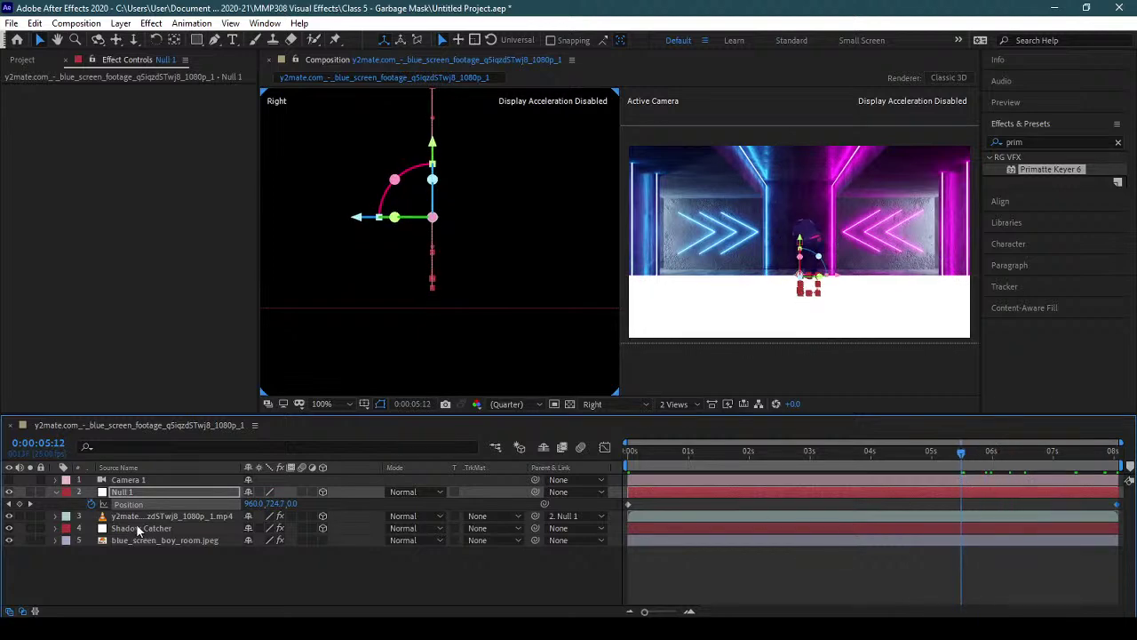
left_click_drag(264, 502, 310, 503)
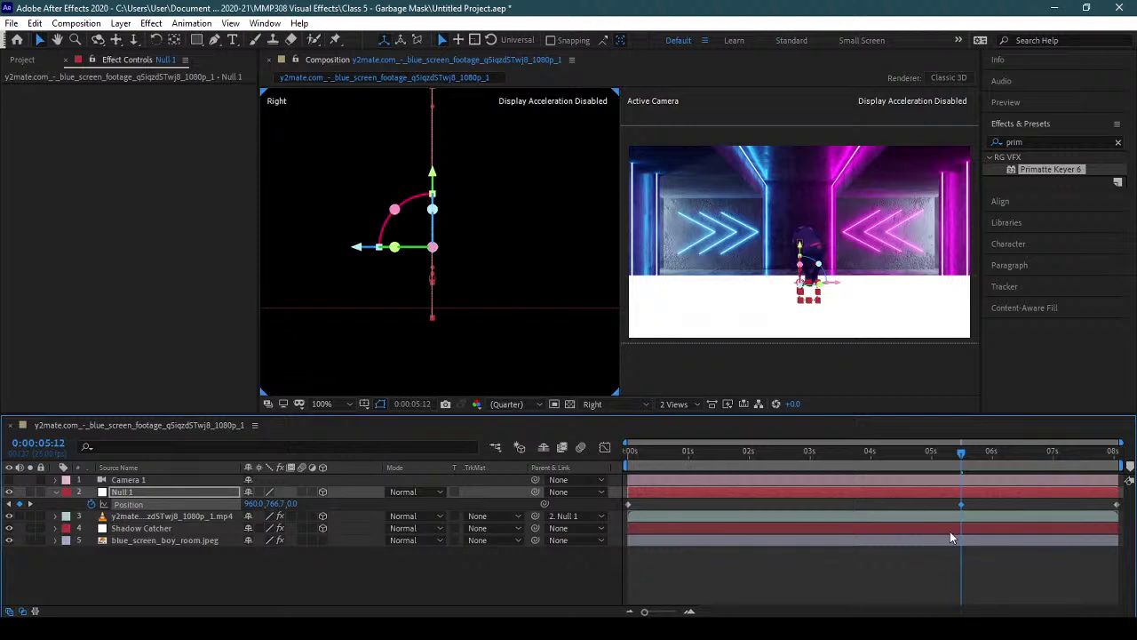
left_click_drag(864, 458, 588, 460)
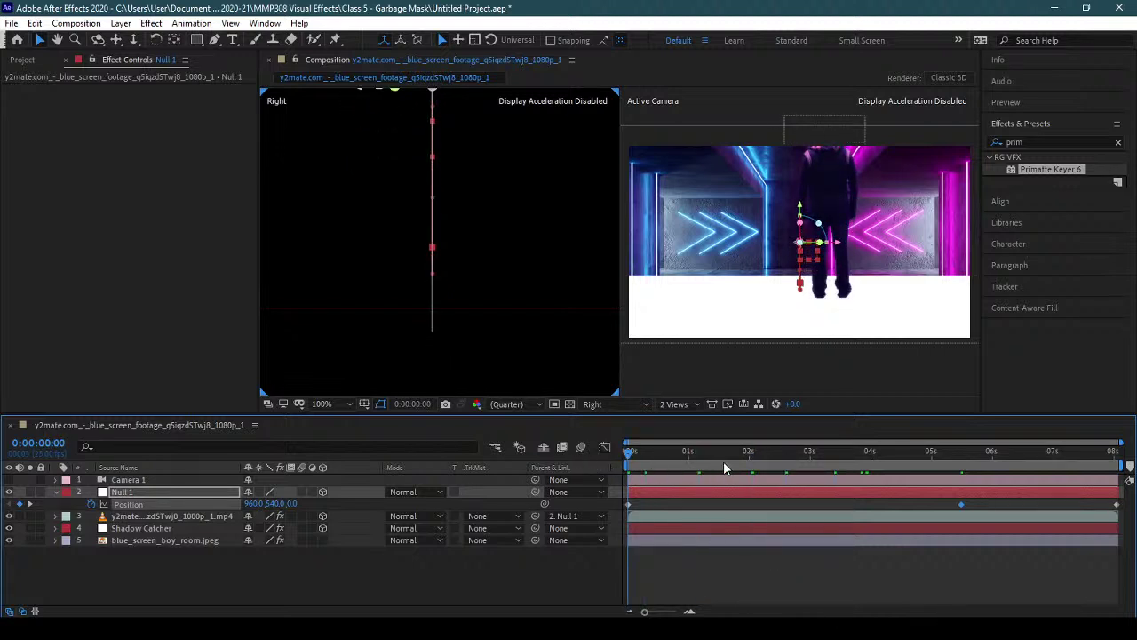
mouse_move(723, 461)
left_mouse_down()
mouse_move(759, 461)
mouse_move(708, 474)
left_mouse_up()
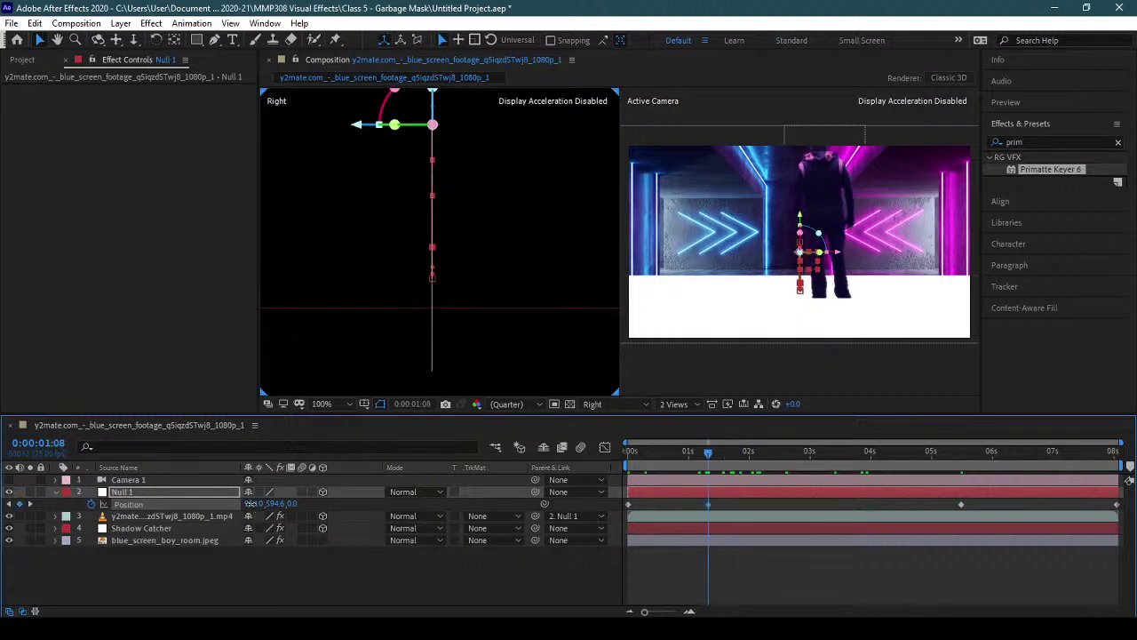
left_click_drag(240, 503, 762, 546)
left_click_drag(720, 461, 1115, 463)
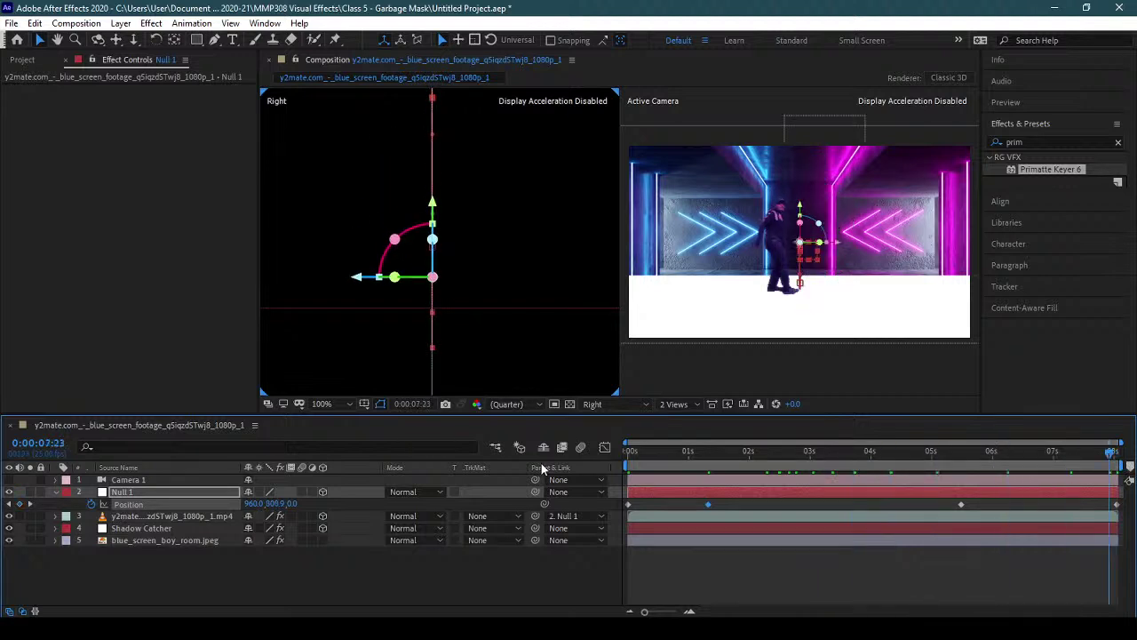
key("Home")
left_click(676, 404)
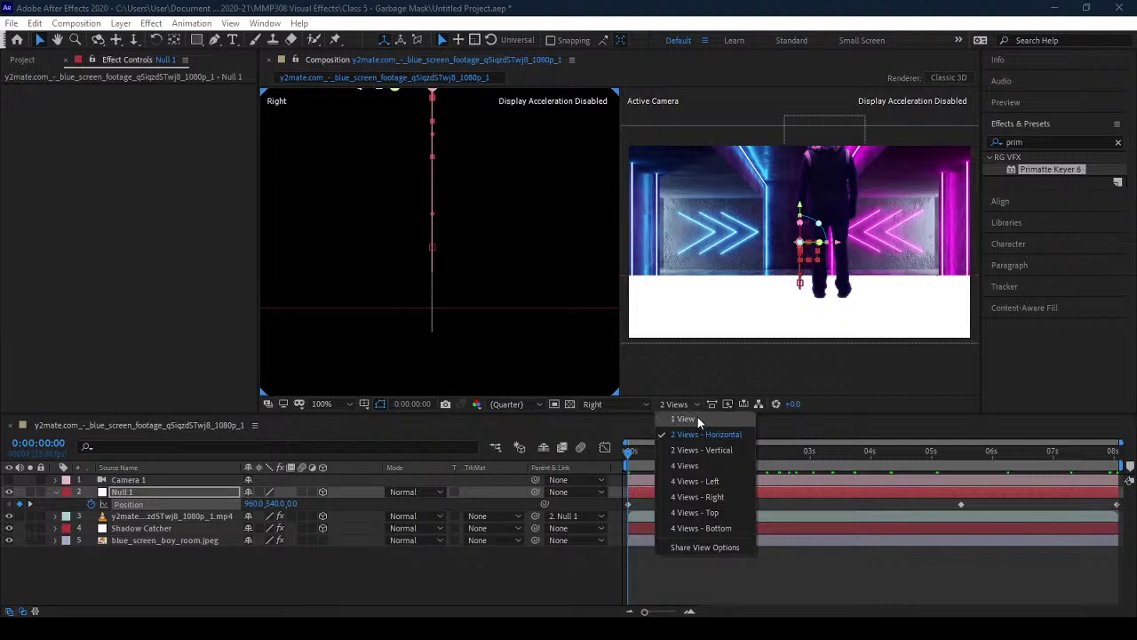
- Switch to 1 View at 33.3% zoom, preview the animation, and collapse Null 1's Position
left_click(697, 418)
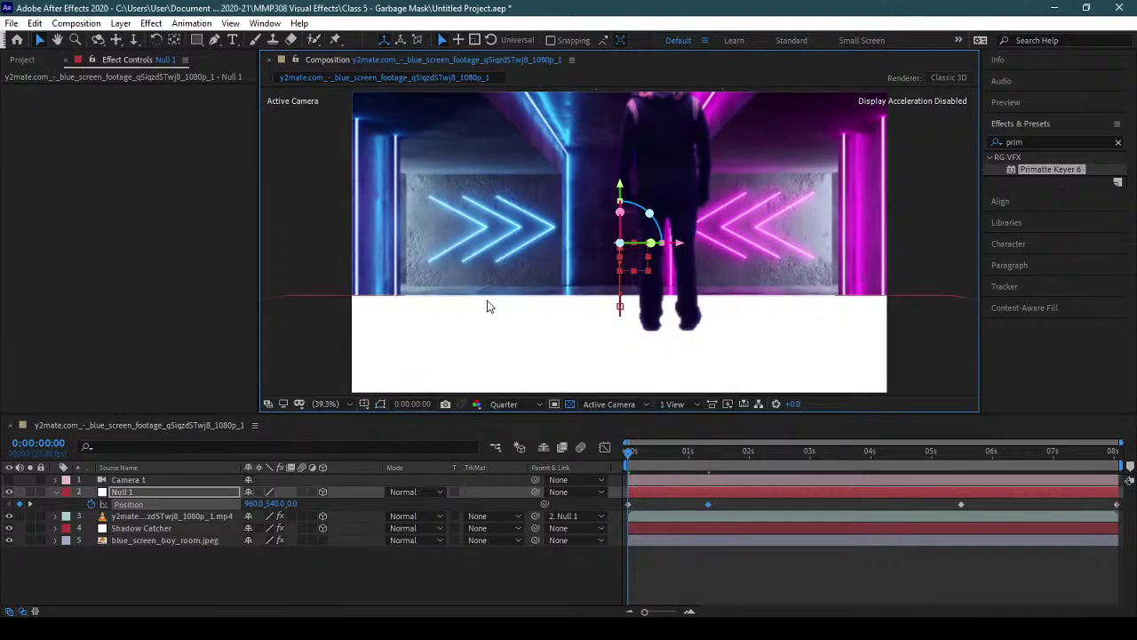
scroll(487, 306, "down", 1)
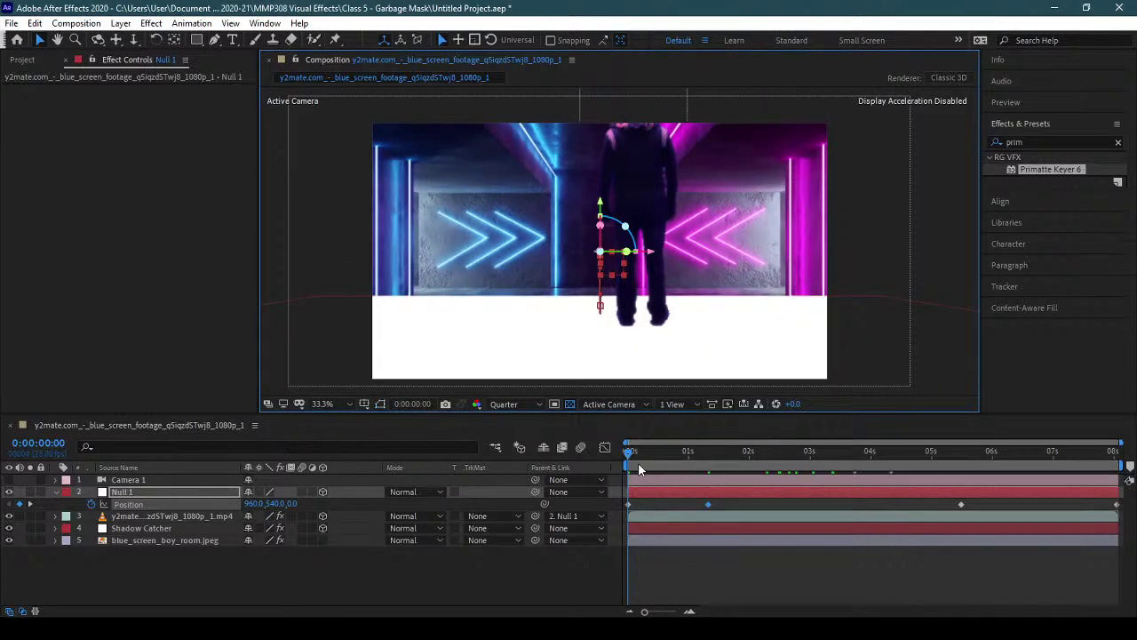
key("space")
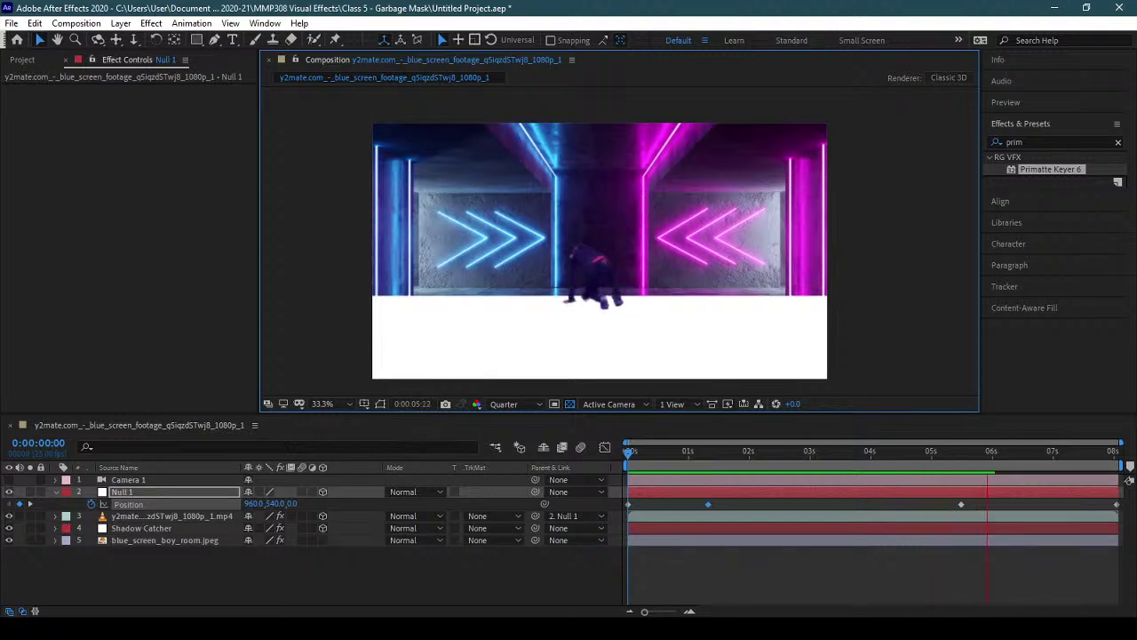
left_click(931, 453)
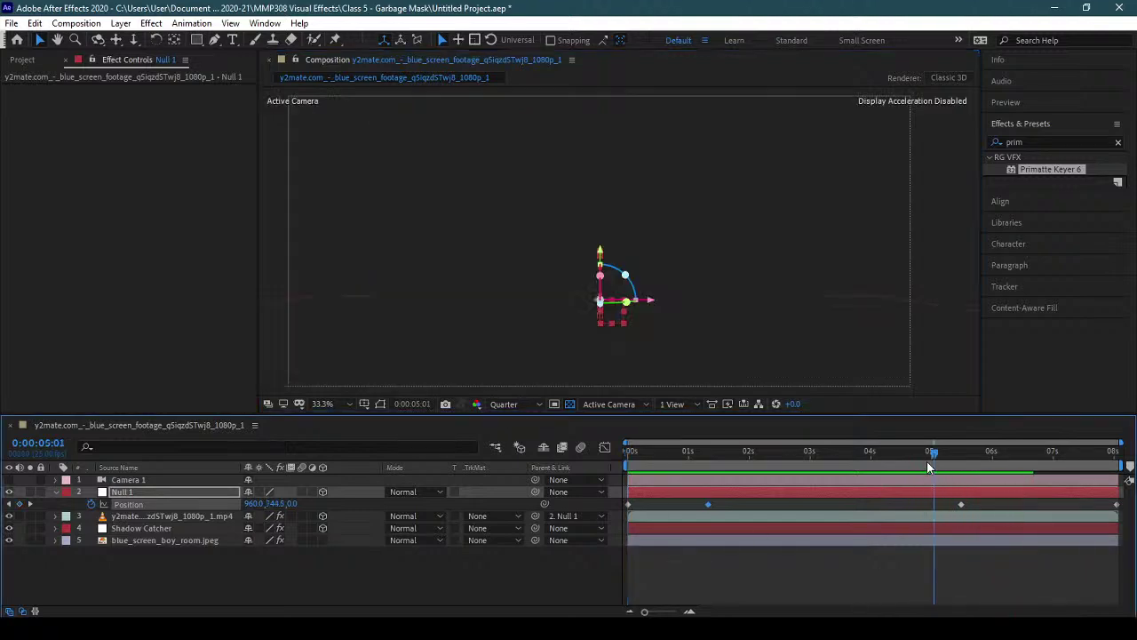
left_click_drag(899, 451, 578, 453)
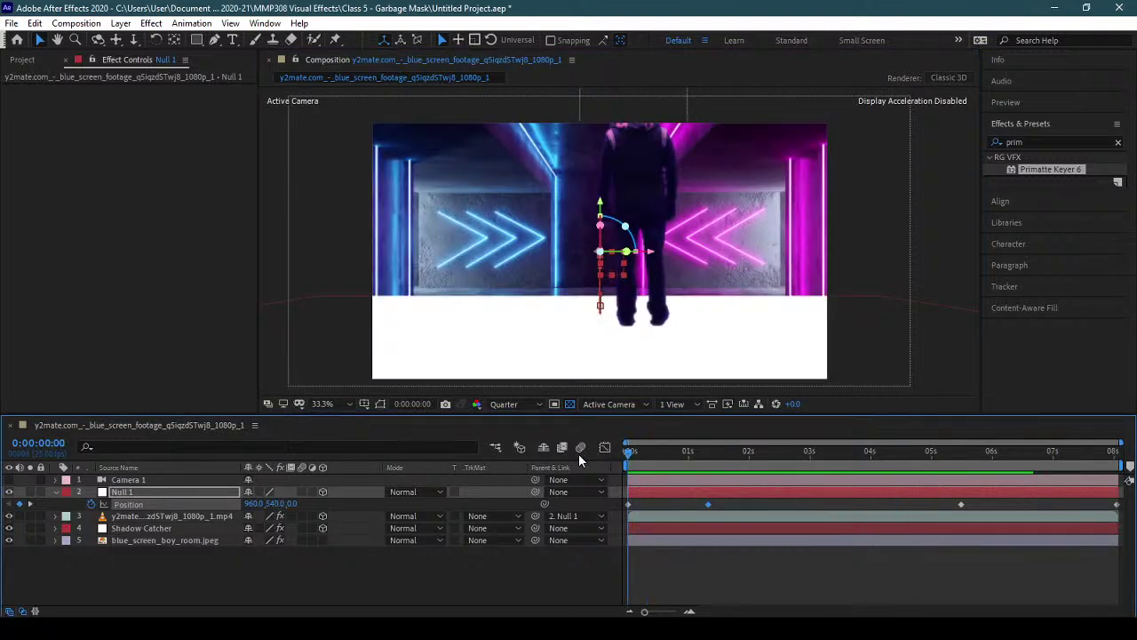
left_click(734, 562)
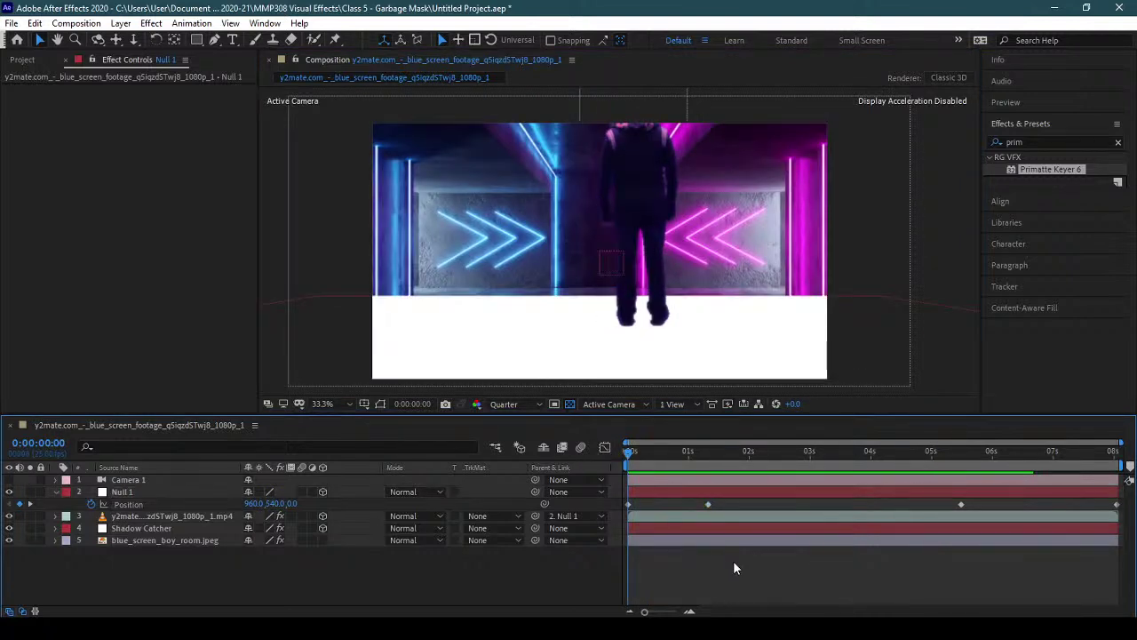
left_click(55, 493)
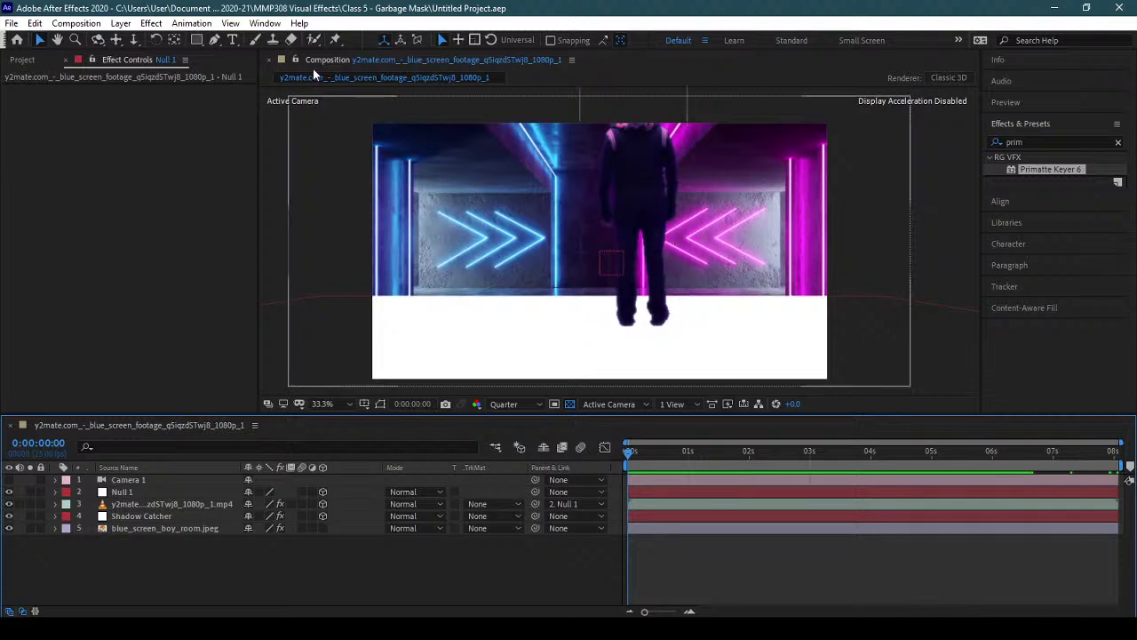
- Create Point Light 1 with white colour, 100% intensity and Casts Shadows, then select the walker layer
left_click(151, 23)
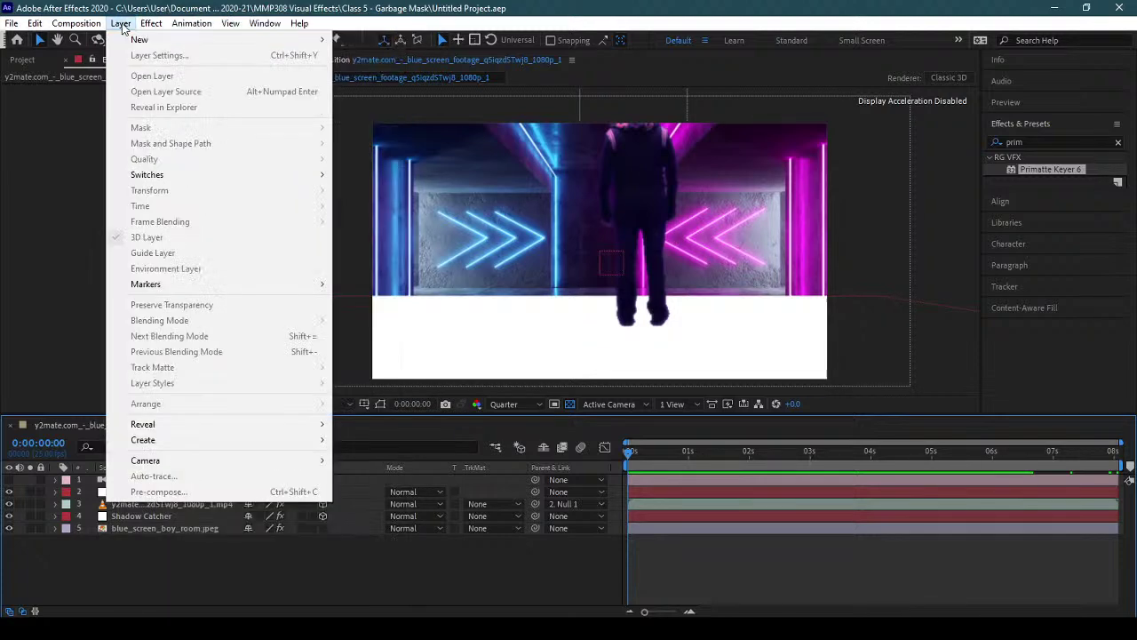
mouse_move(259, 23)
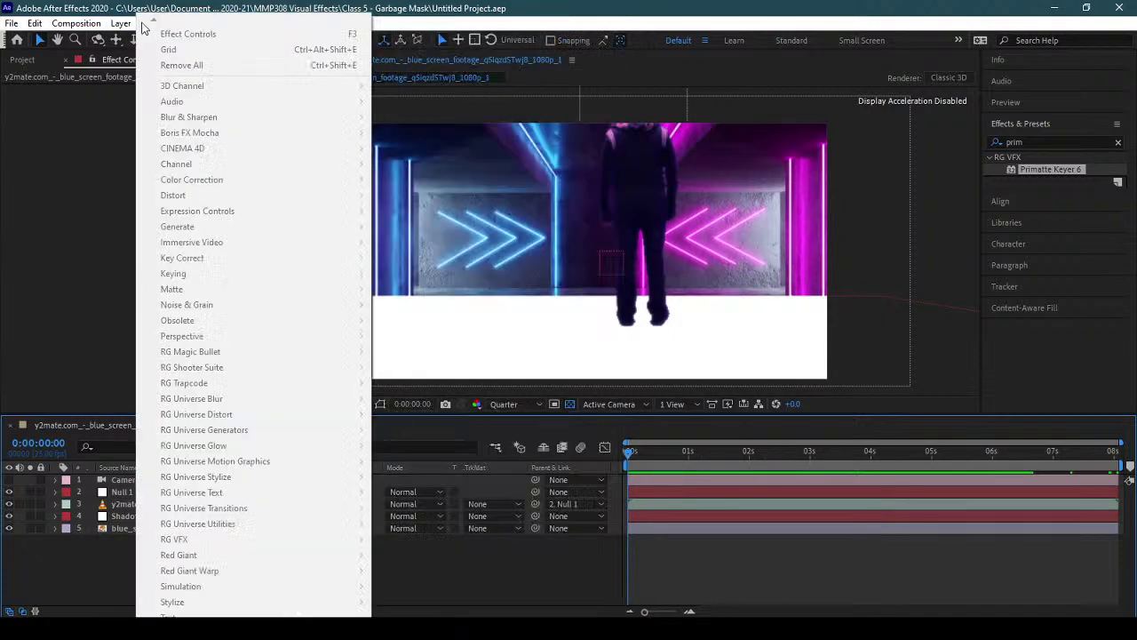
mouse_move(120, 23)
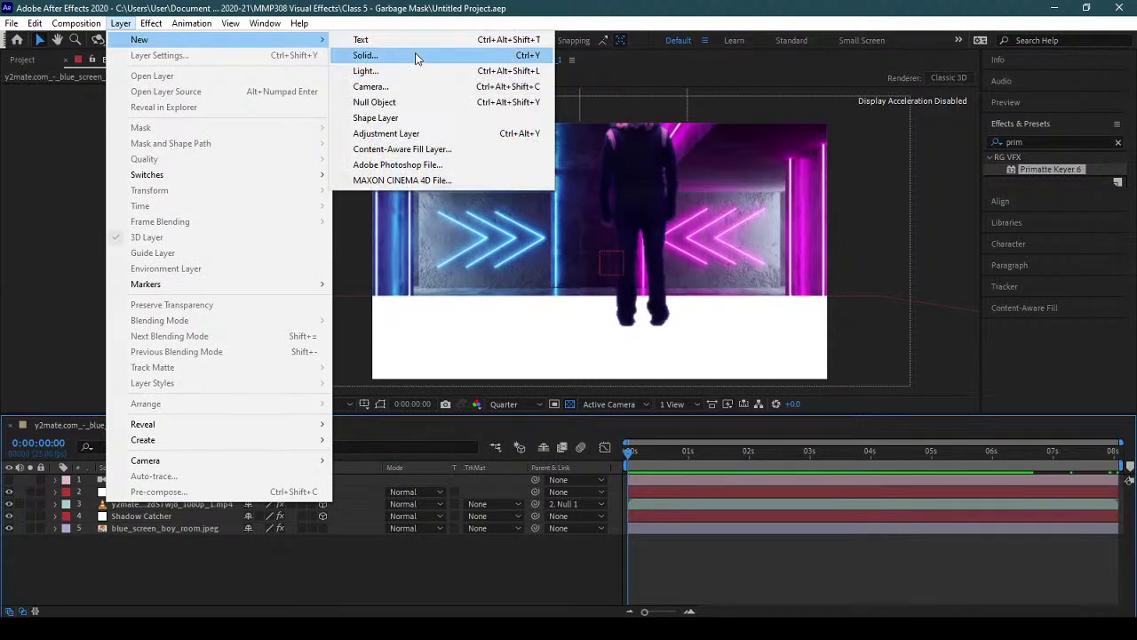
left_click(365, 71)
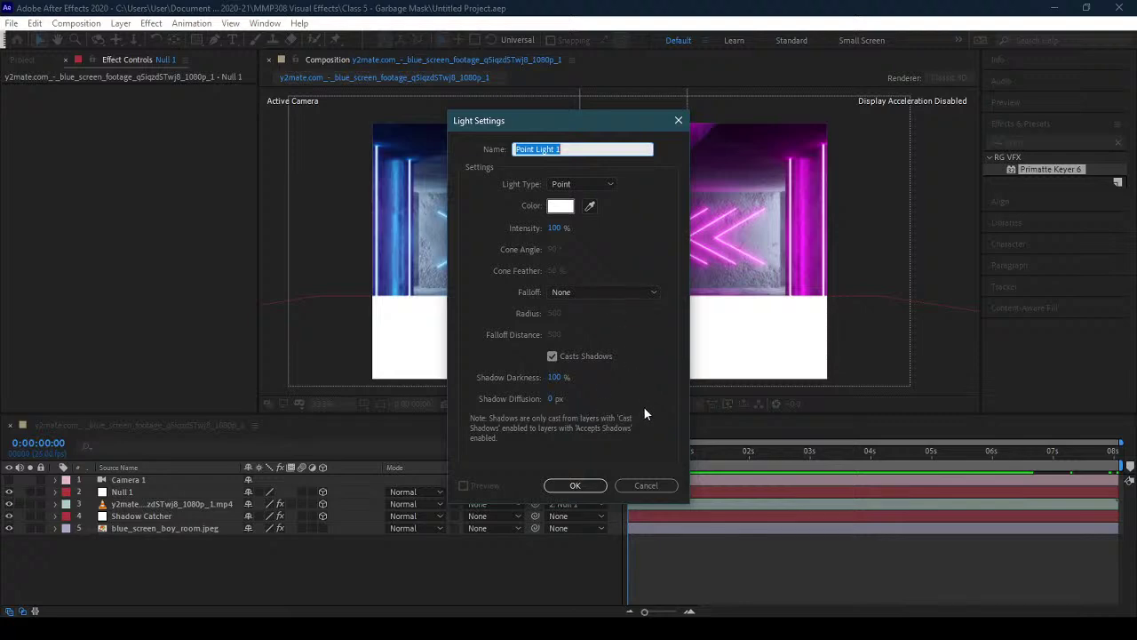
left_click(574, 485)
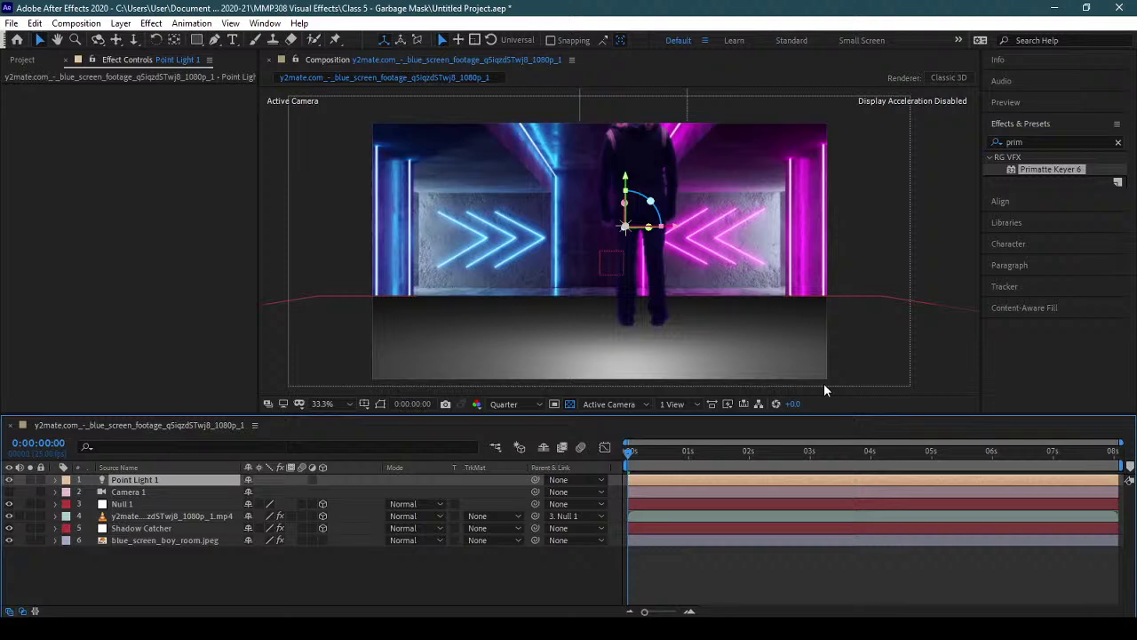
left_click(160, 516)
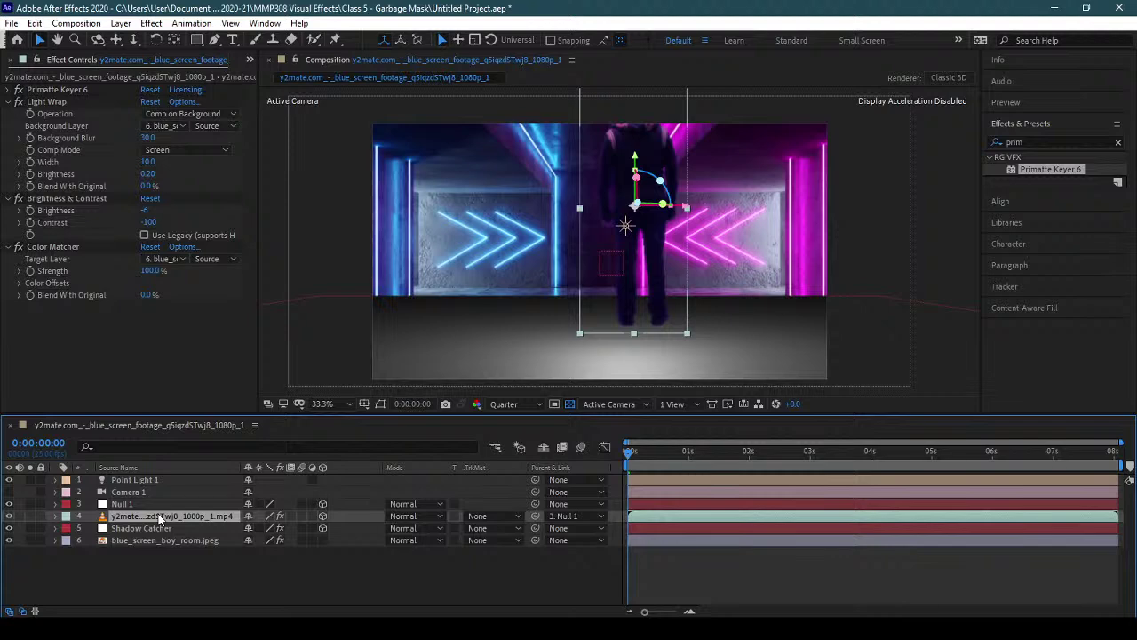
- Set the walker footage's Material Options to Casts Shadows On and Accepts Lights Off, then collapse the layer
key("a")
key("a")
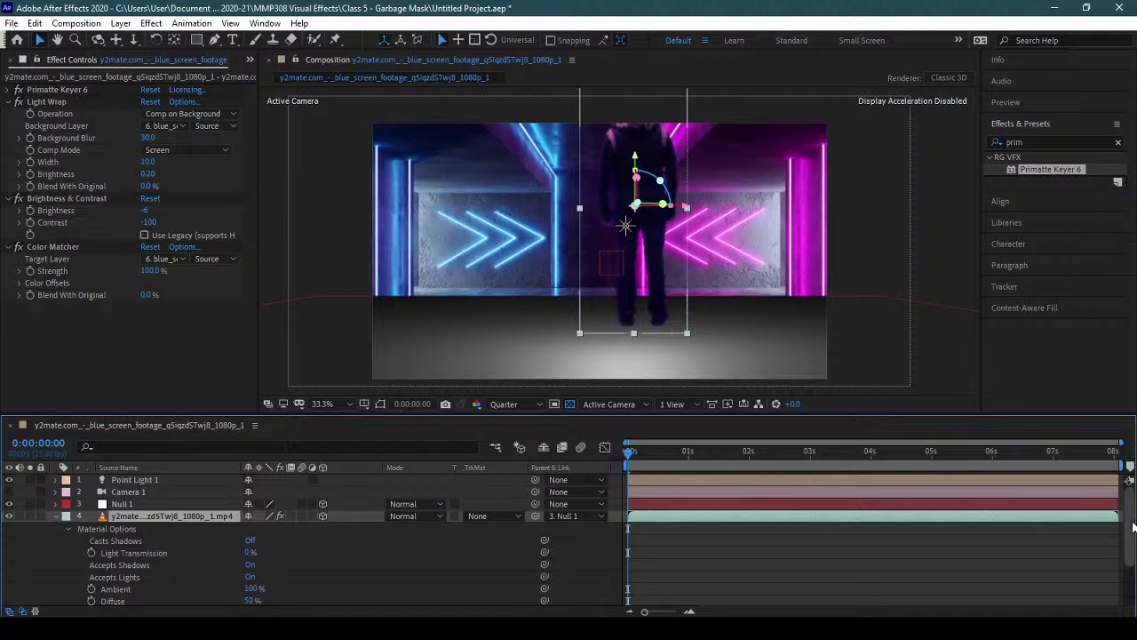
left_click_drag(1131, 529, 1130, 552)
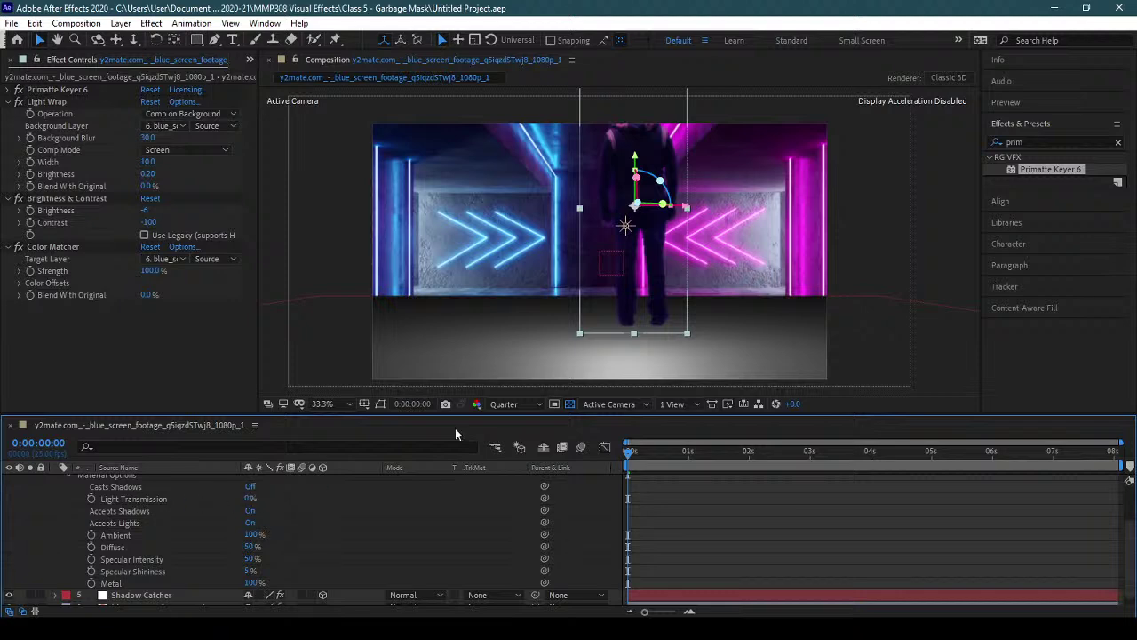
left_click(250, 486)
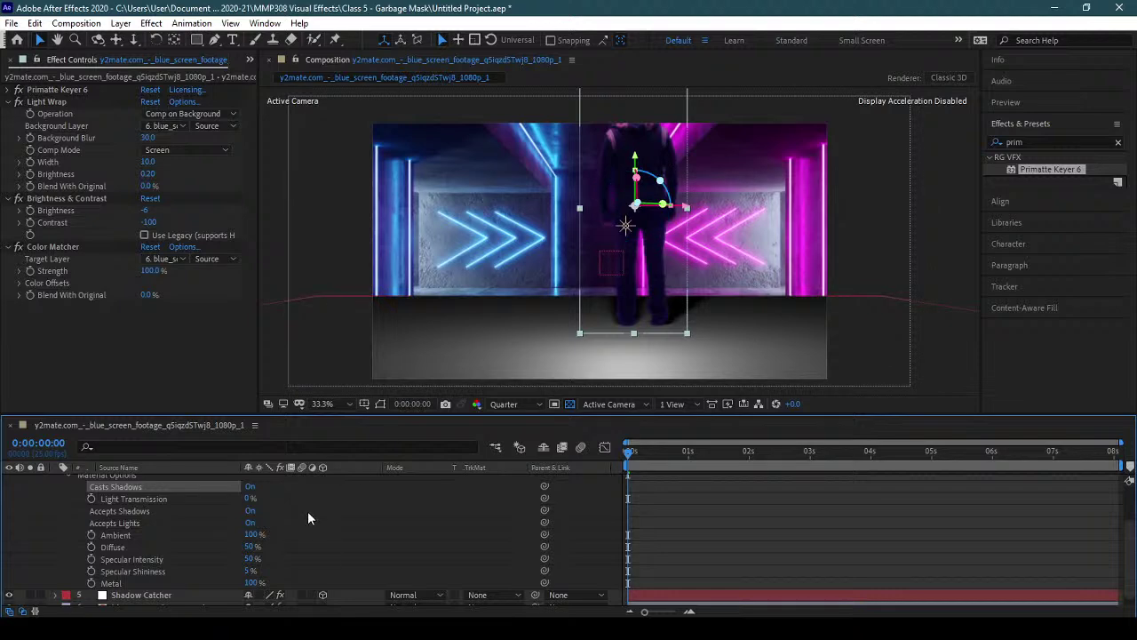
left_click(251, 523)
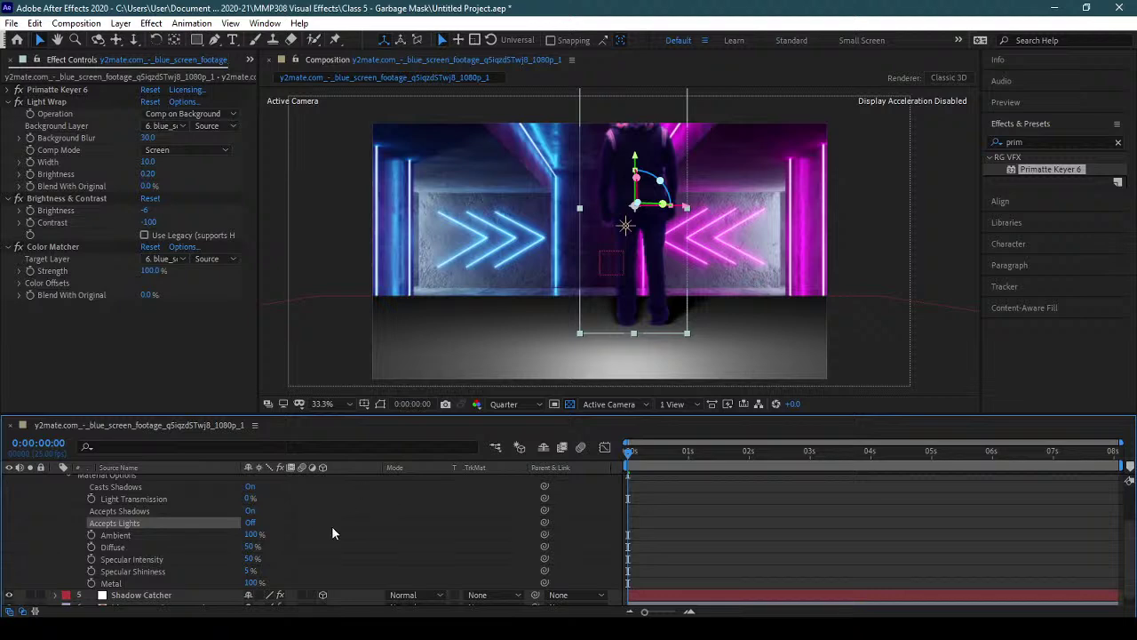
scroll(332, 532, "up", 2)
left_click(57, 498)
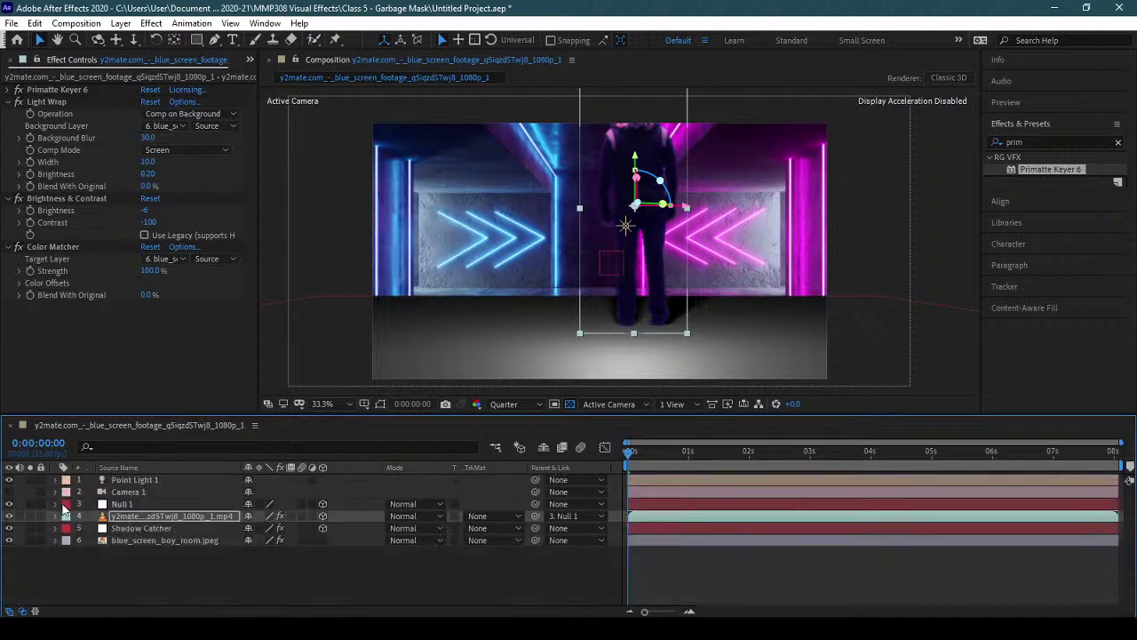
- Turn Accepts Lights Off in Shadow Catcher's Material Options and collapse the layer
left_click(166, 528)
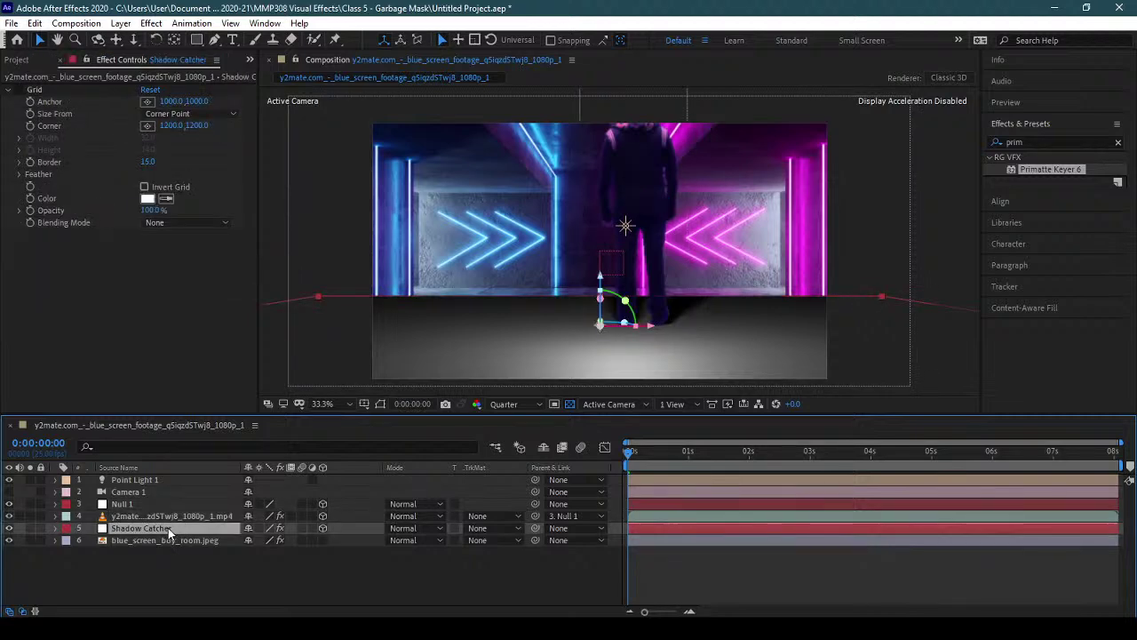
key("a")
key("a")
scroll(342, 552, "down", 4)
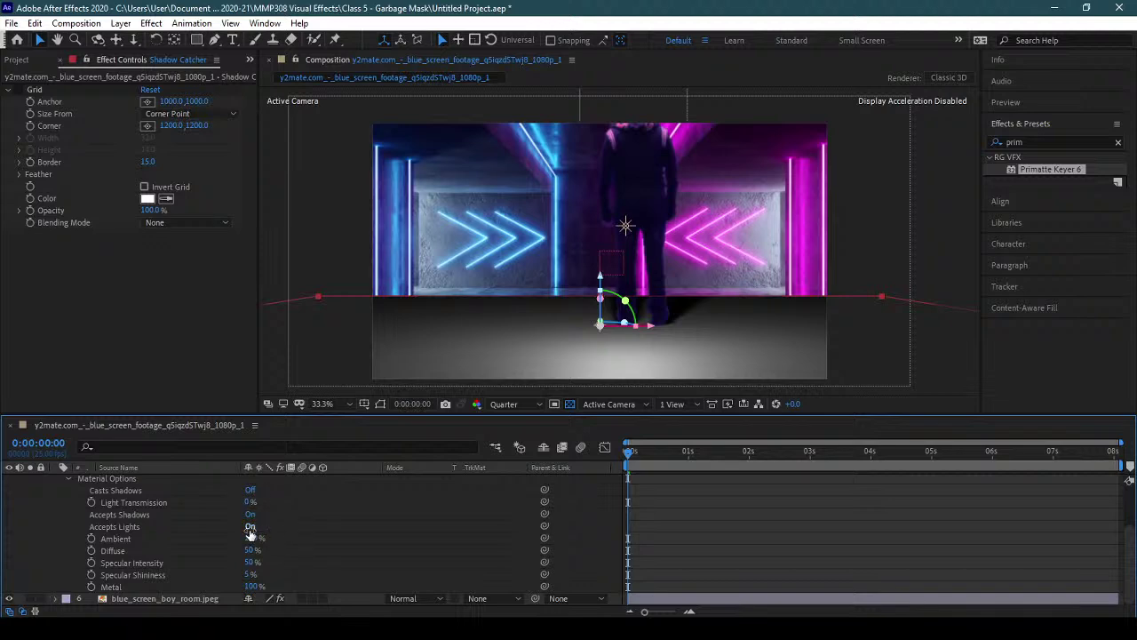
left_click(250, 526)
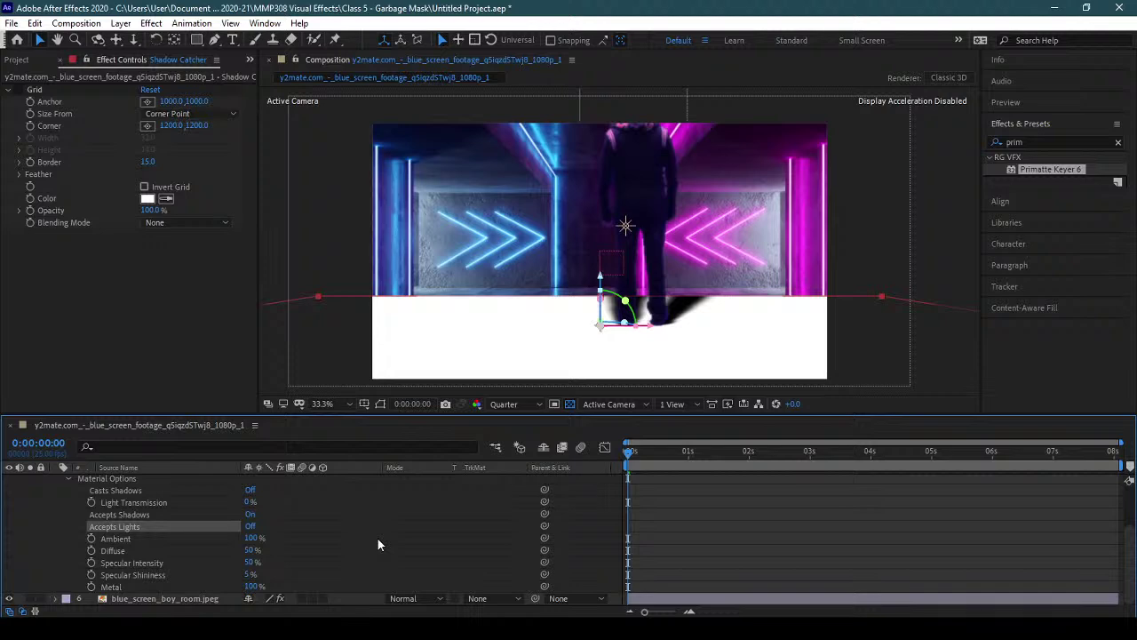
scroll(346, 536, "up", 1)
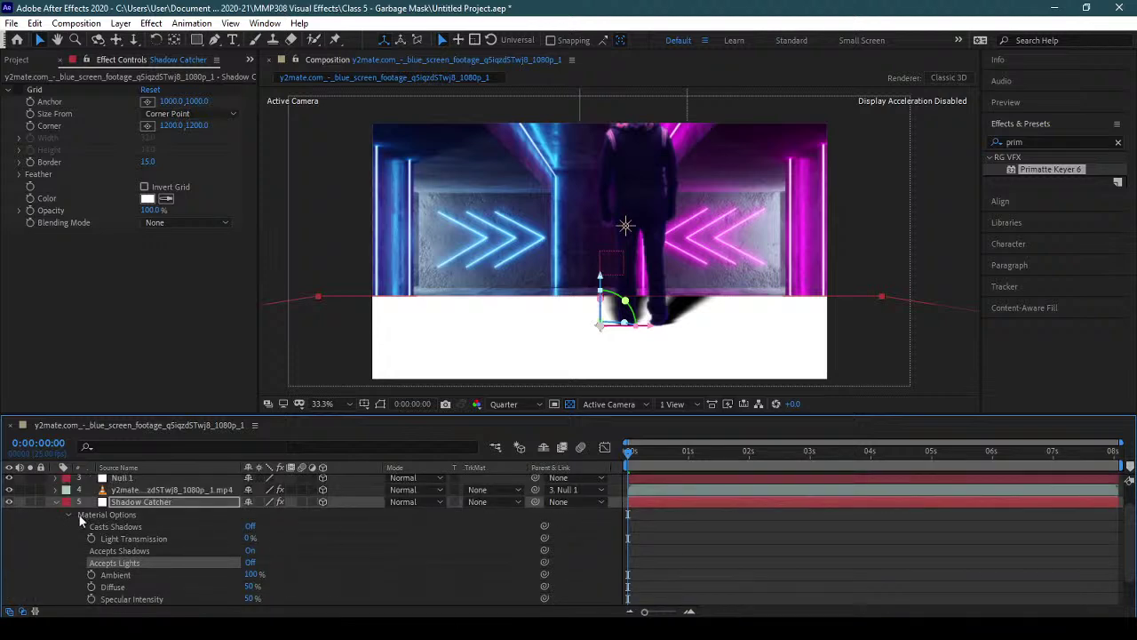
left_click(55, 501)
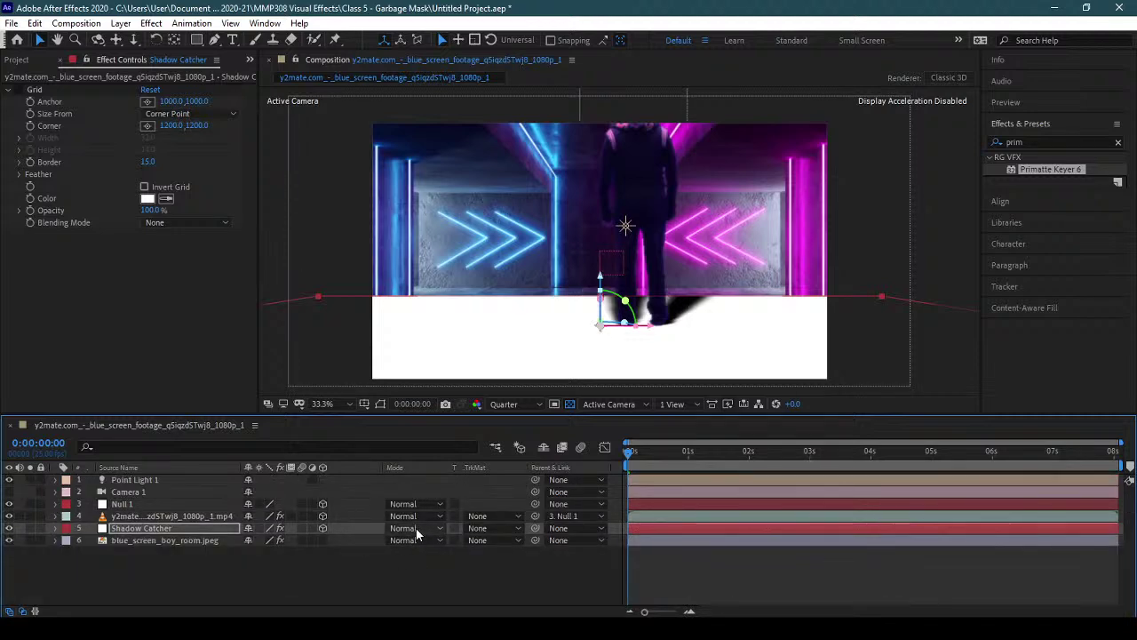
- Switch Shadow Catcher's blending mode to Multiply and deselect the layer
left_click(416, 528)
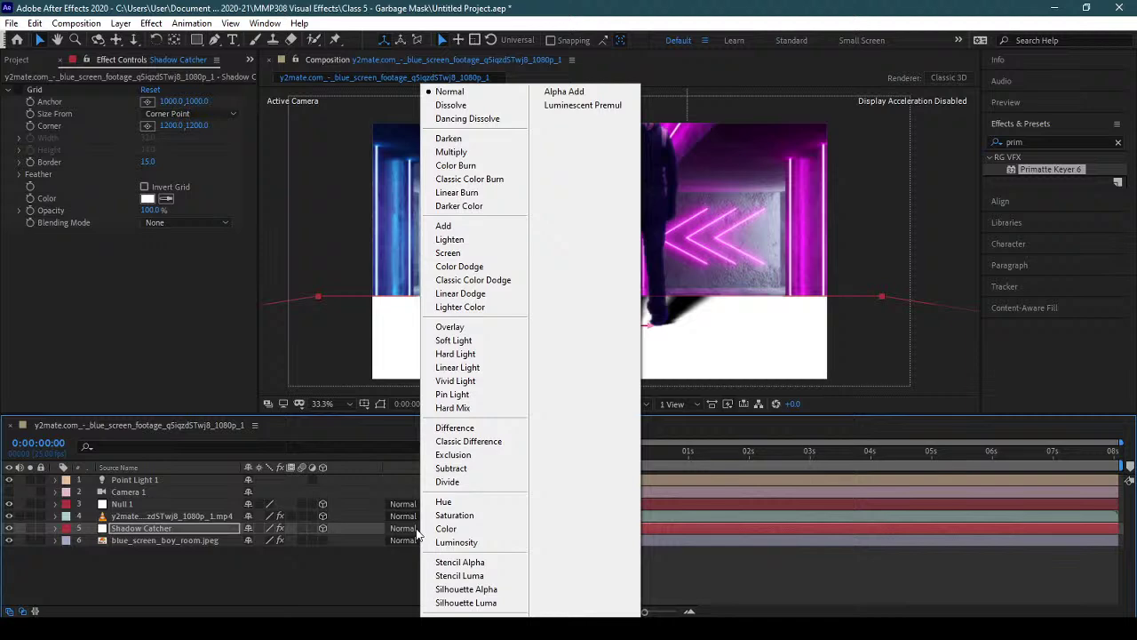
left_click(453, 152)
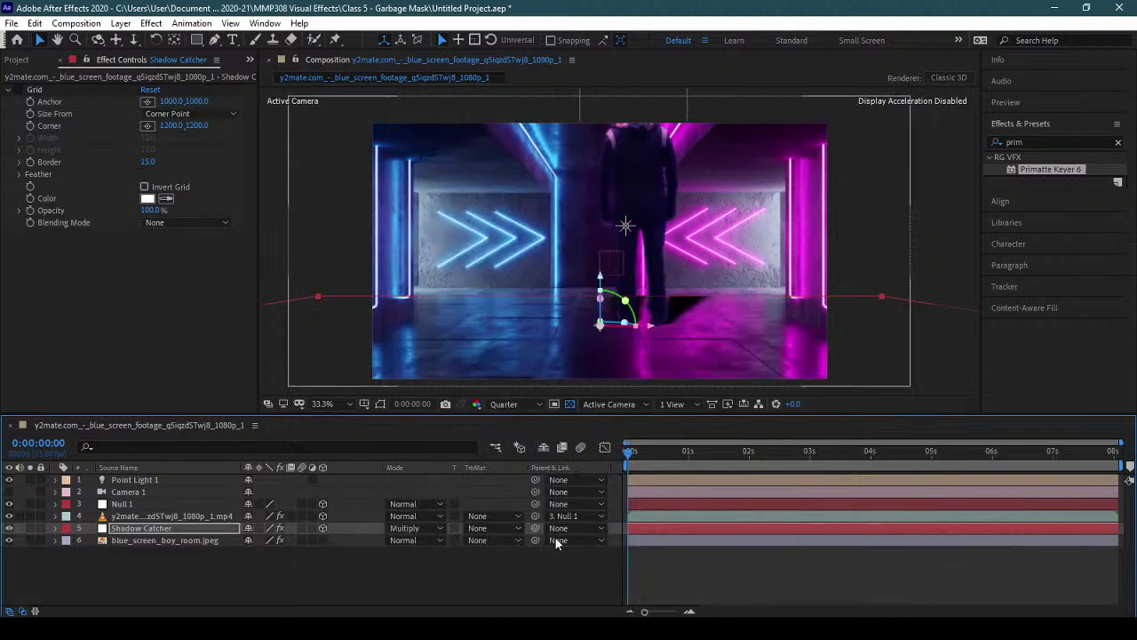
left_click(788, 587)
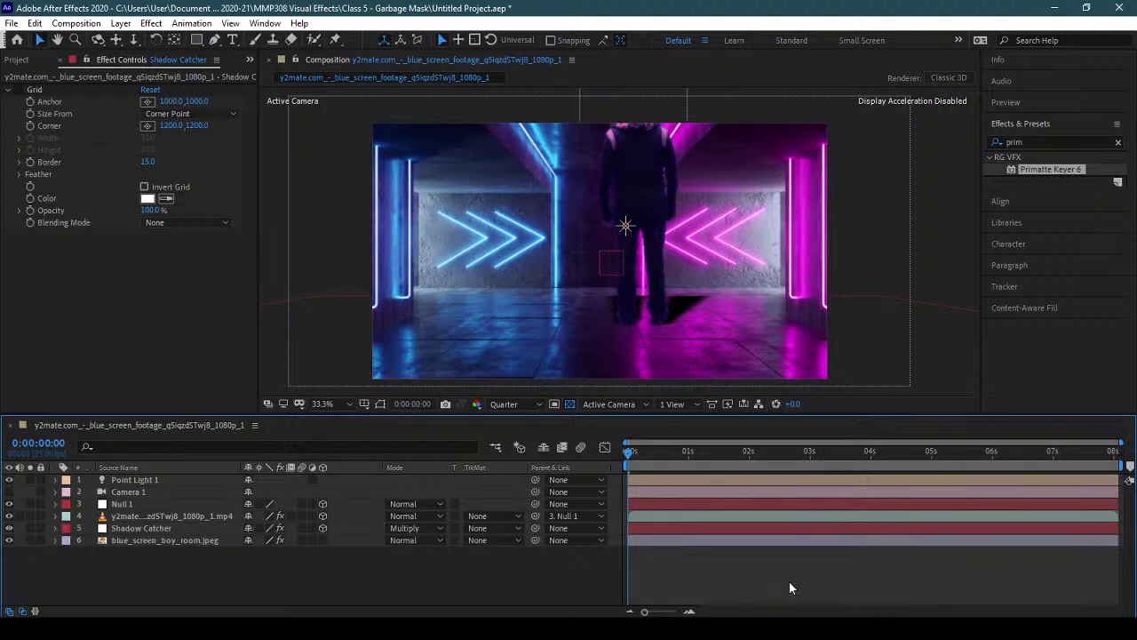
left_click(160, 495)
- Set Null 1's Z Position to -914 at the start
left_click(159, 503)
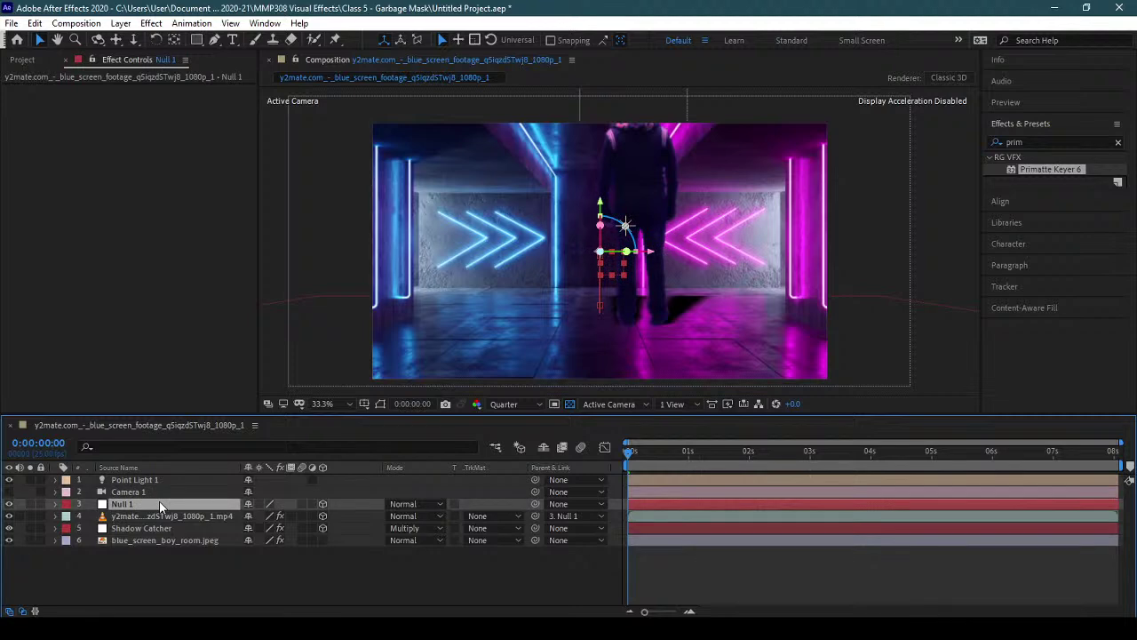
key("u")
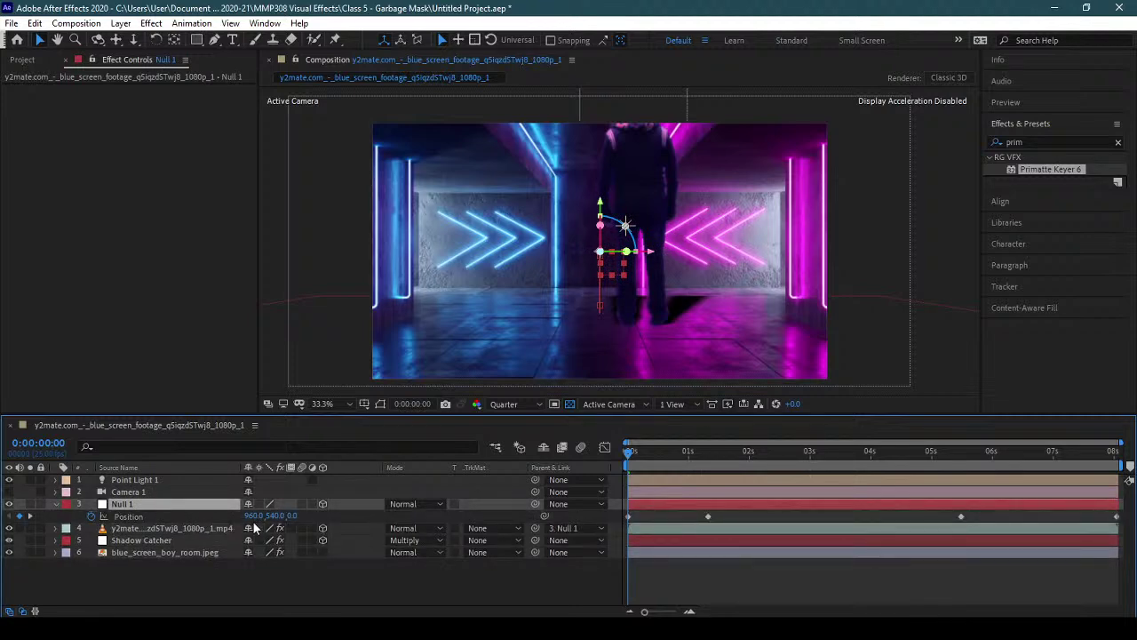
left_click_drag(289, 517, 163, 539)
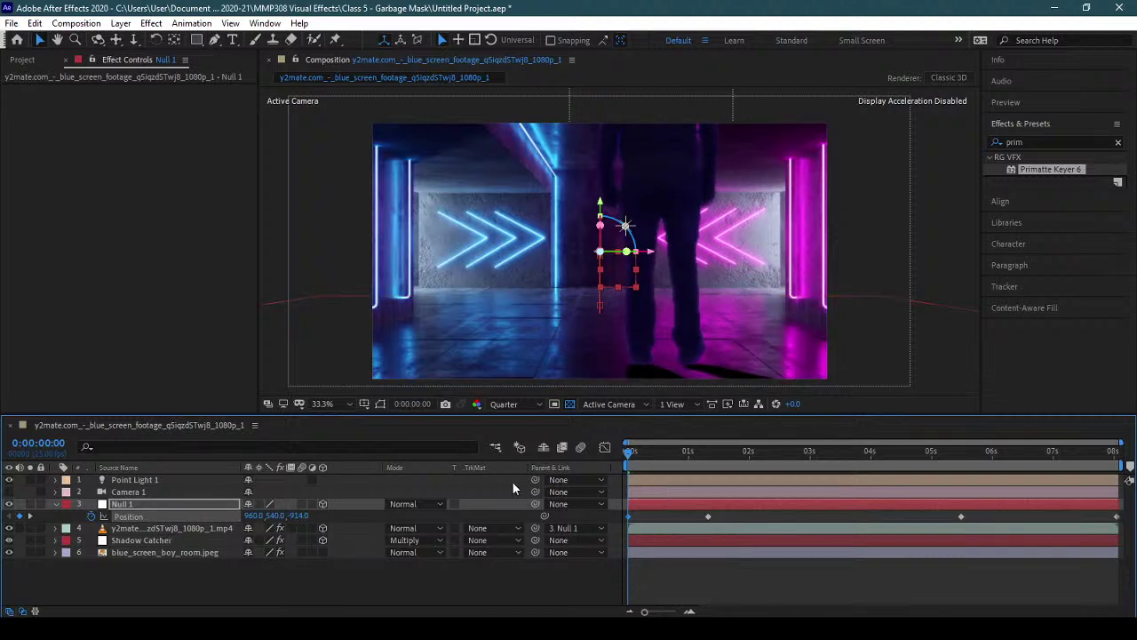
- Change Null 1's depth to -775 at the 1:08 Position keyframe and preview the walk
left_click(31, 516)
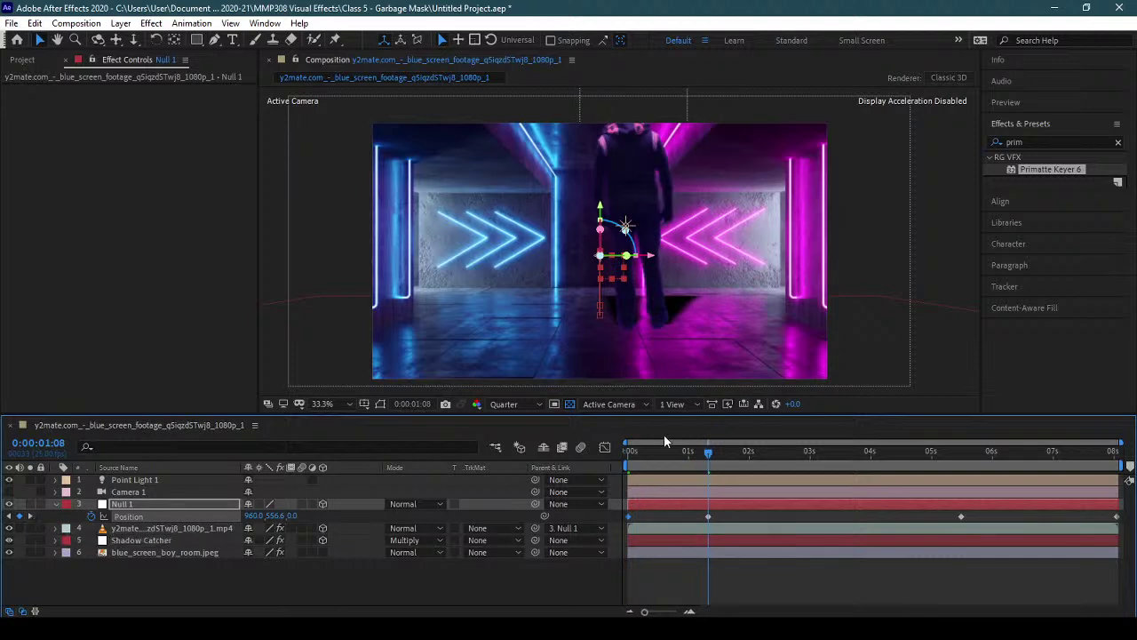
left_click(658, 461)
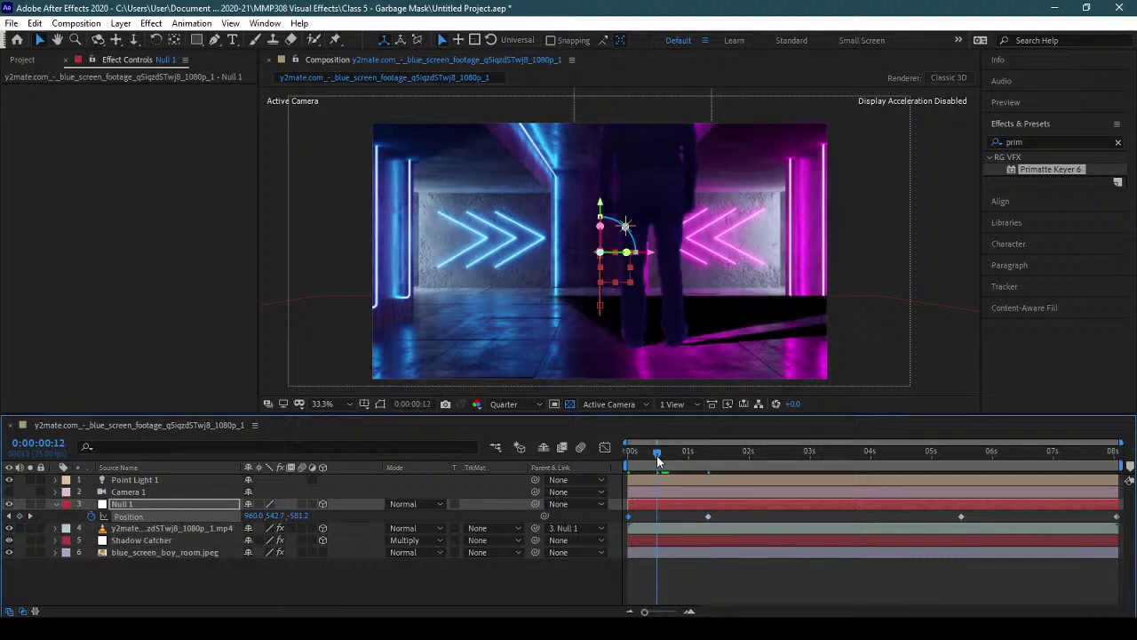
left_click(31, 516)
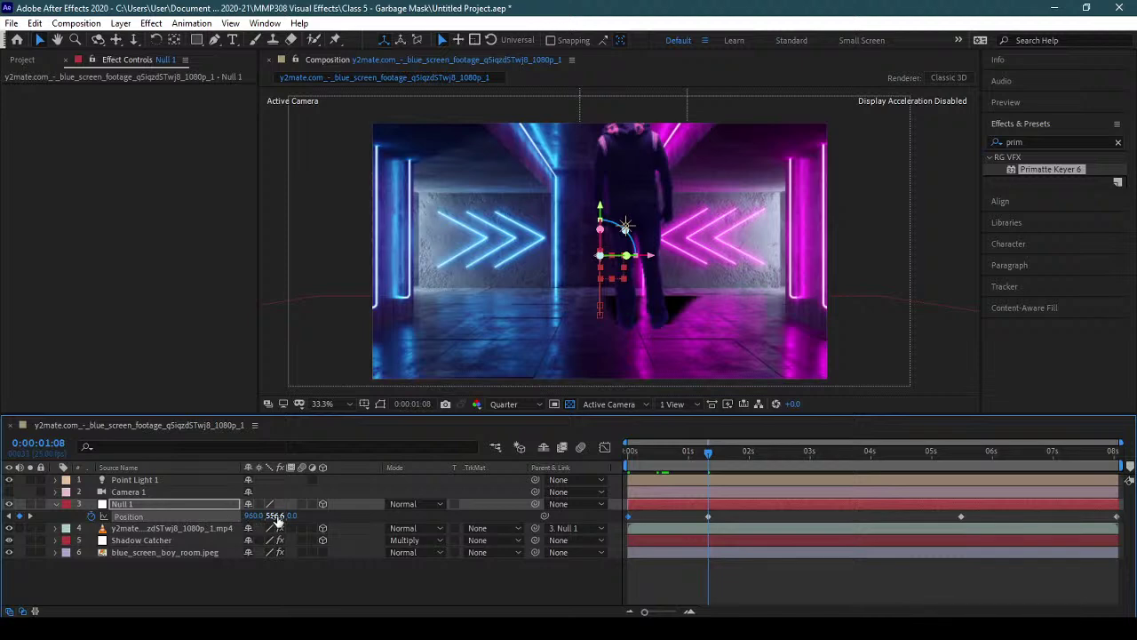
left_click_drag(293, 516, 243, 522)
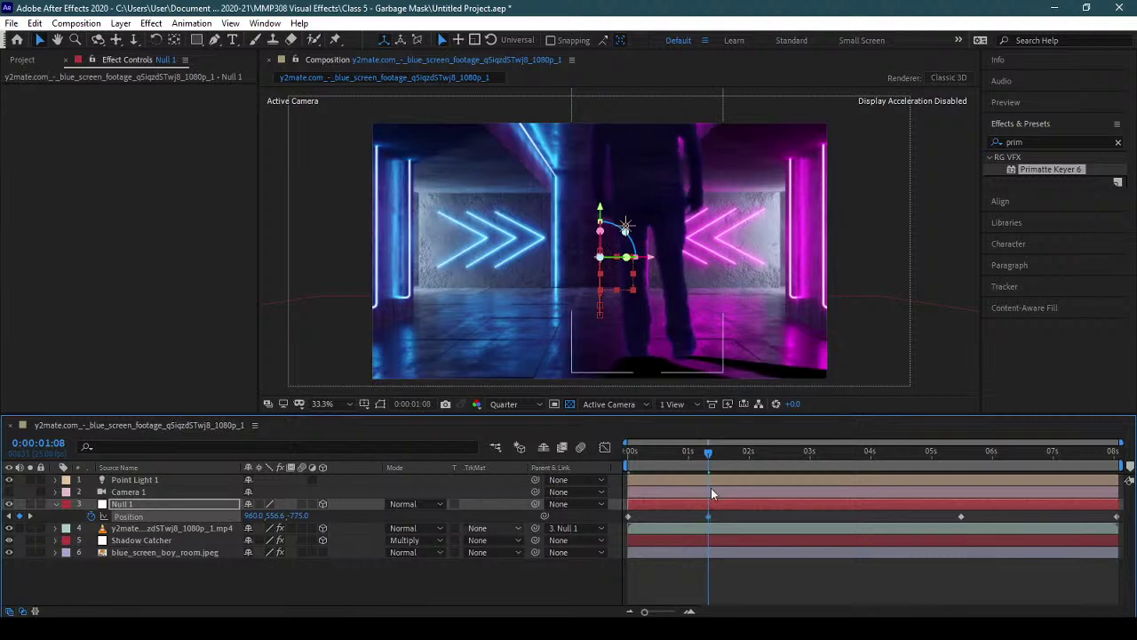
left_click_drag(709, 451, 599, 462)
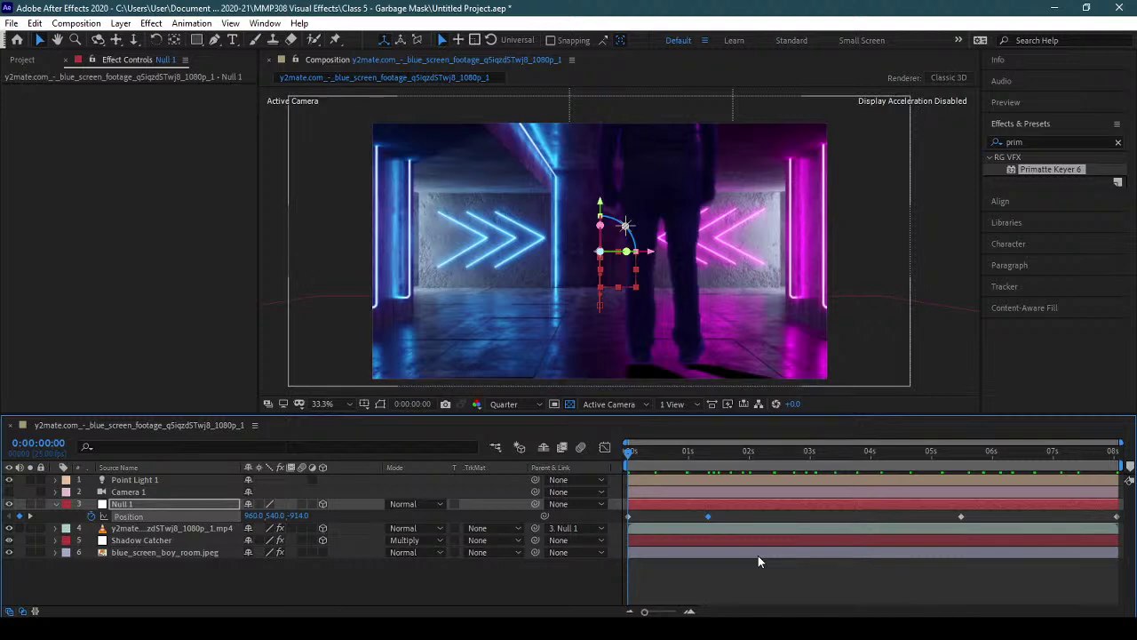
- Keyframe Null 1's Scale and shrink it to 59% at the start
key("shift+s")
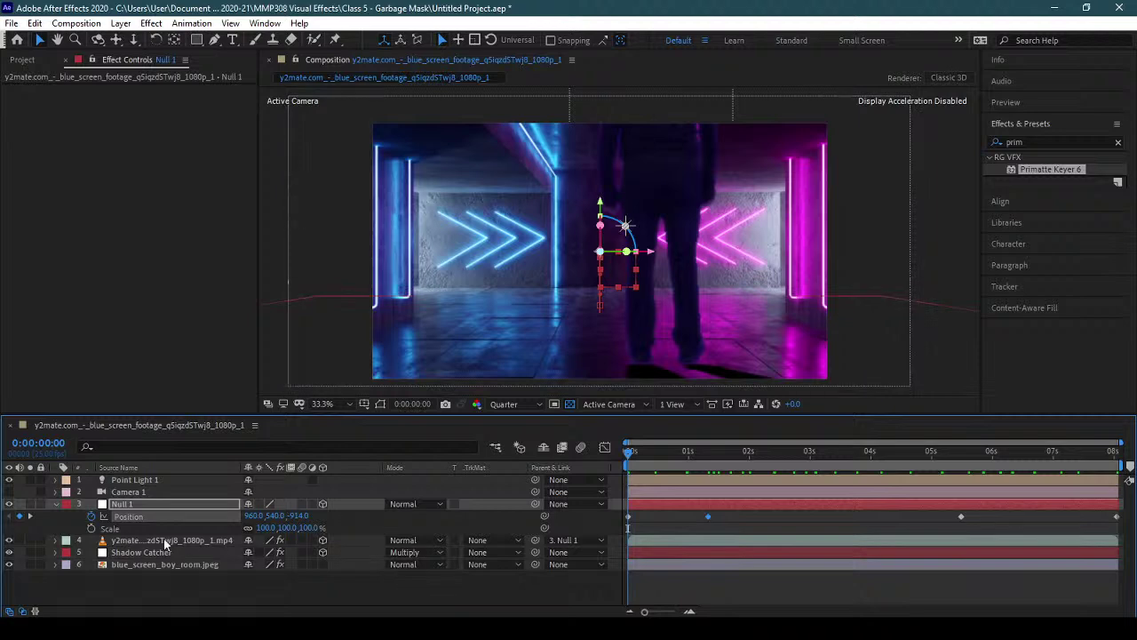
key("alt+shift+s")
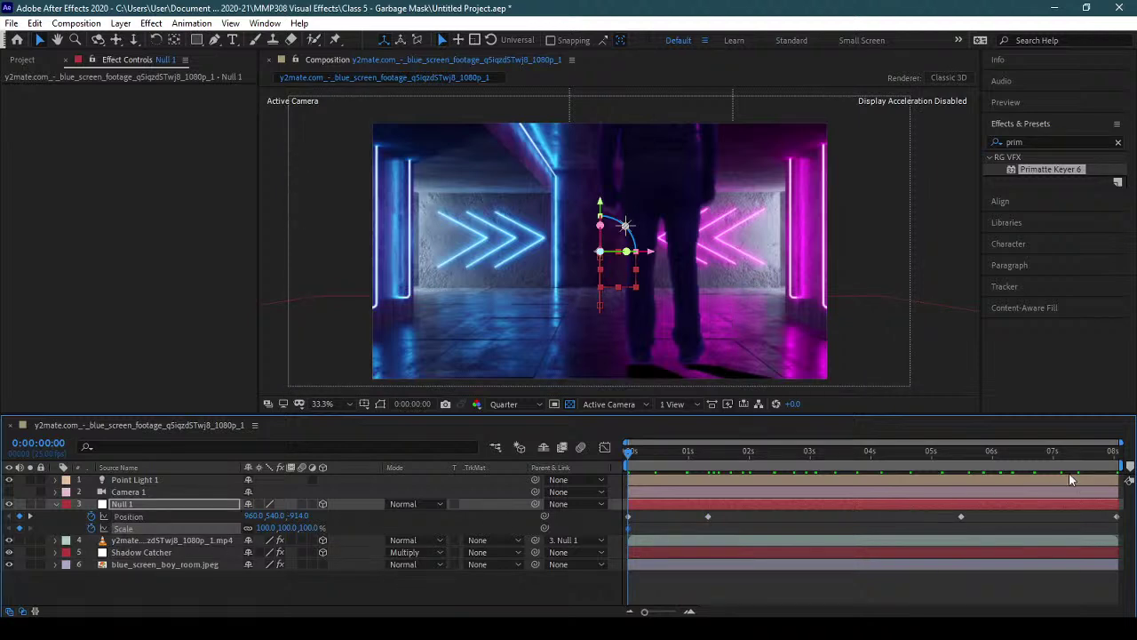
left_click(1117, 454)
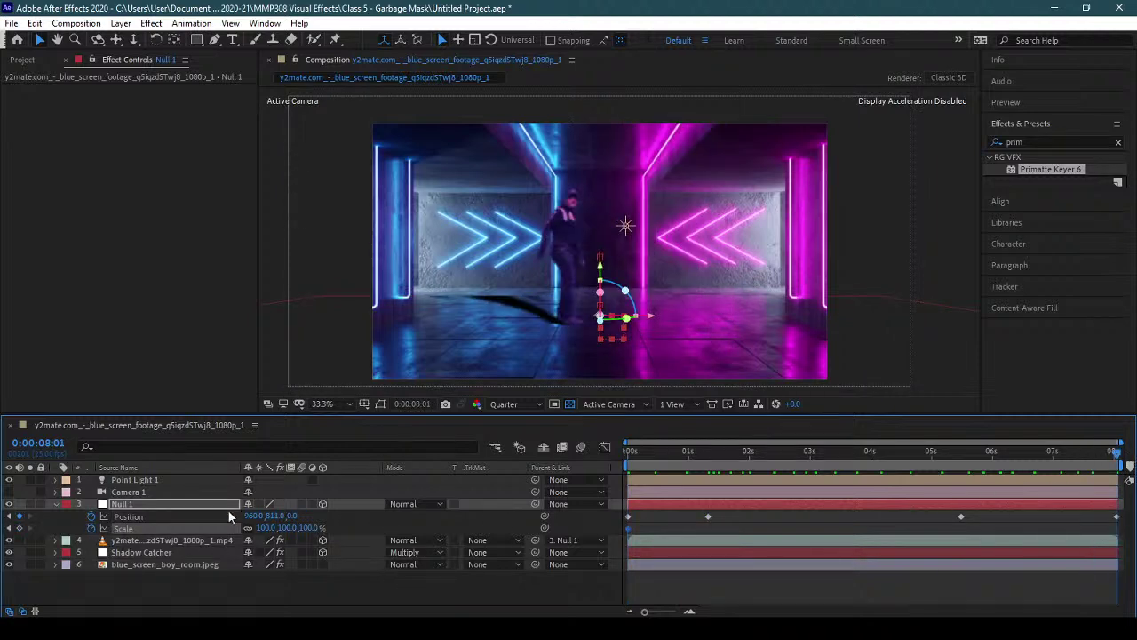
left_click(10, 528)
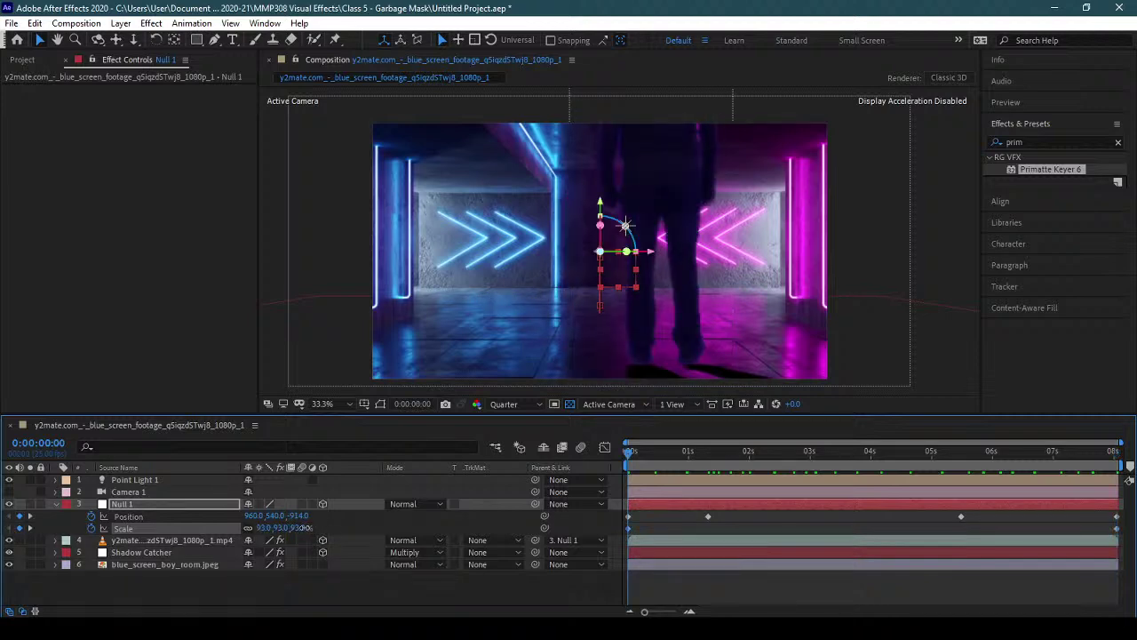
left_click_drag(304, 528, 288, 530)
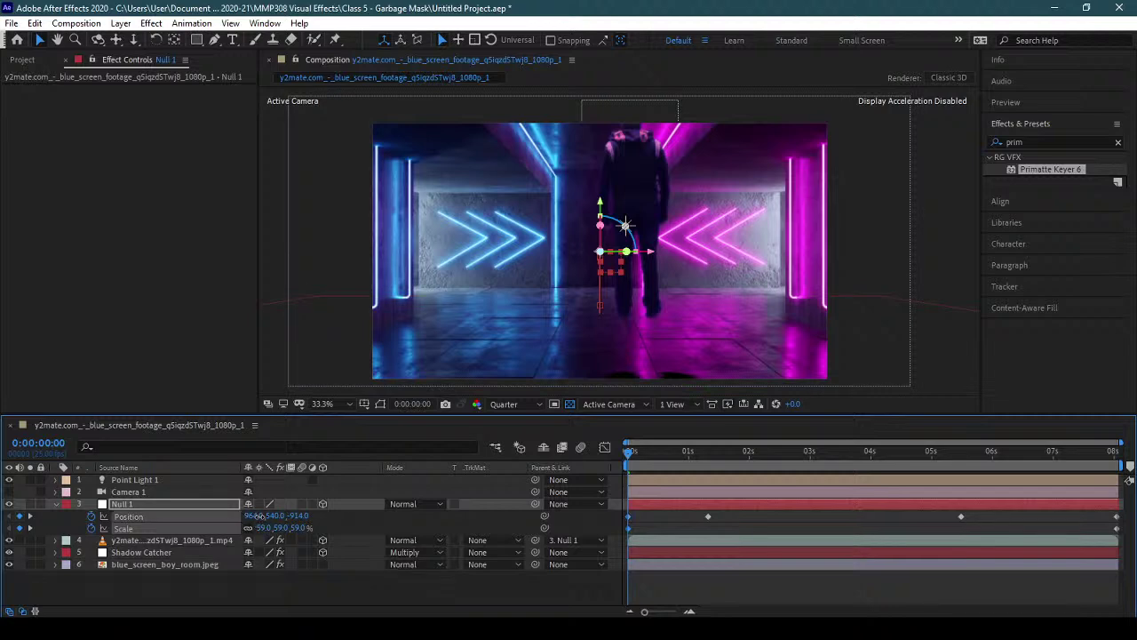
- At the start, keep Position X at 960, set Z to -884, and lower Null 1 toward the floor
left_click_drag(258, 516, 267, 516)
key("ctrl+z")
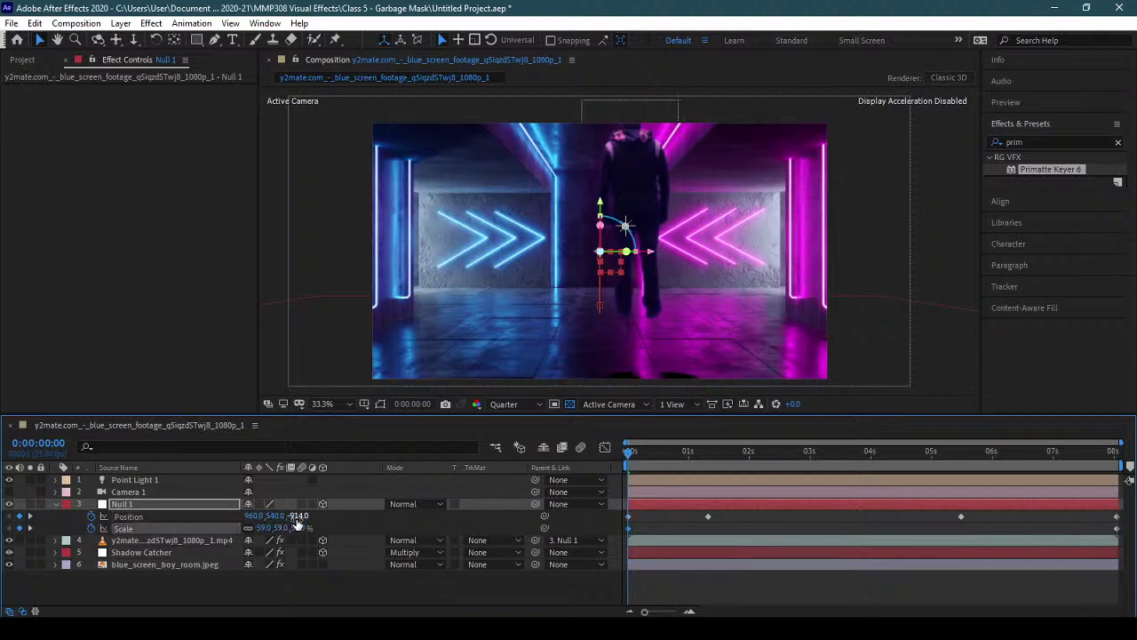
left_click(297, 516)
type("-884")
key("Return")
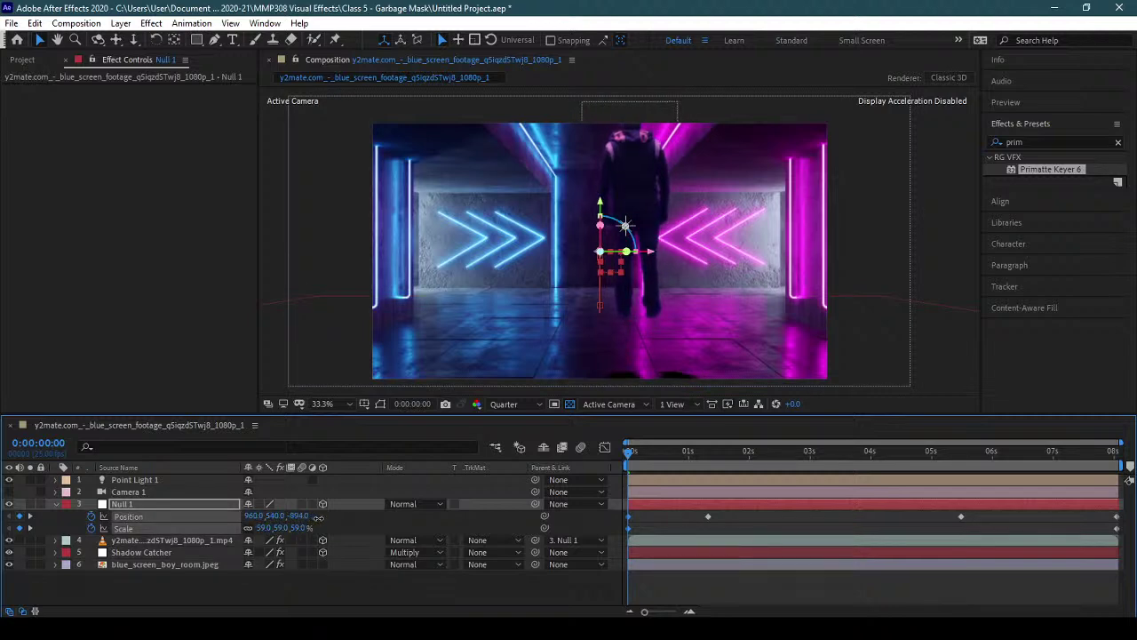
left_click_drag(278, 516, 369, 516)
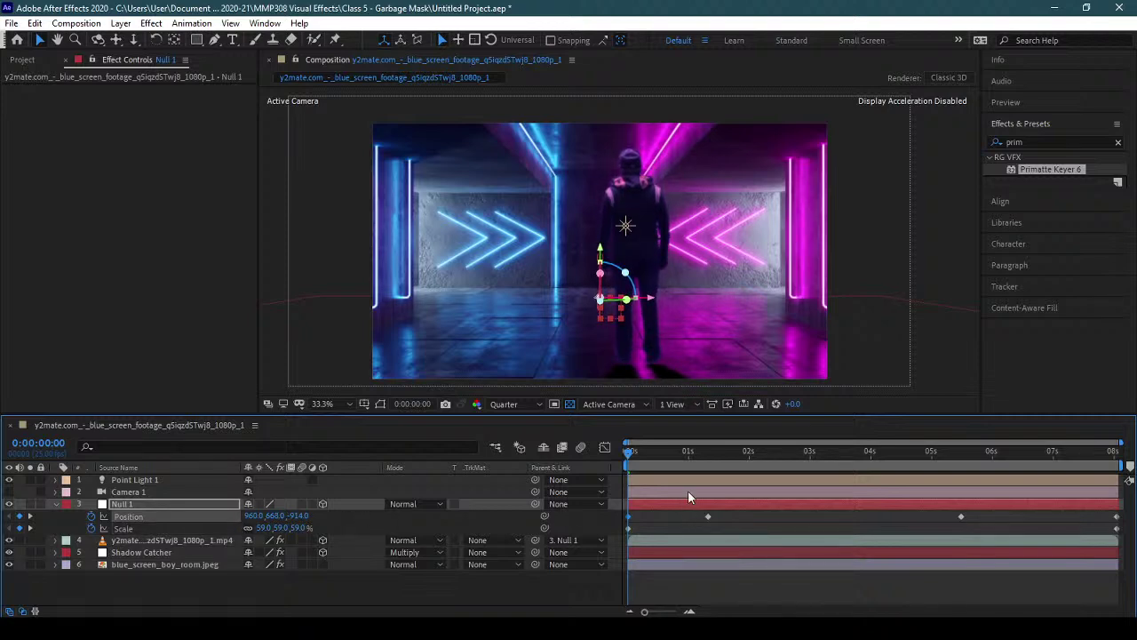
- Lower Null 1 at the 1:08 Position keyframe and preview the walk up to three seconds
left_click(29, 515)
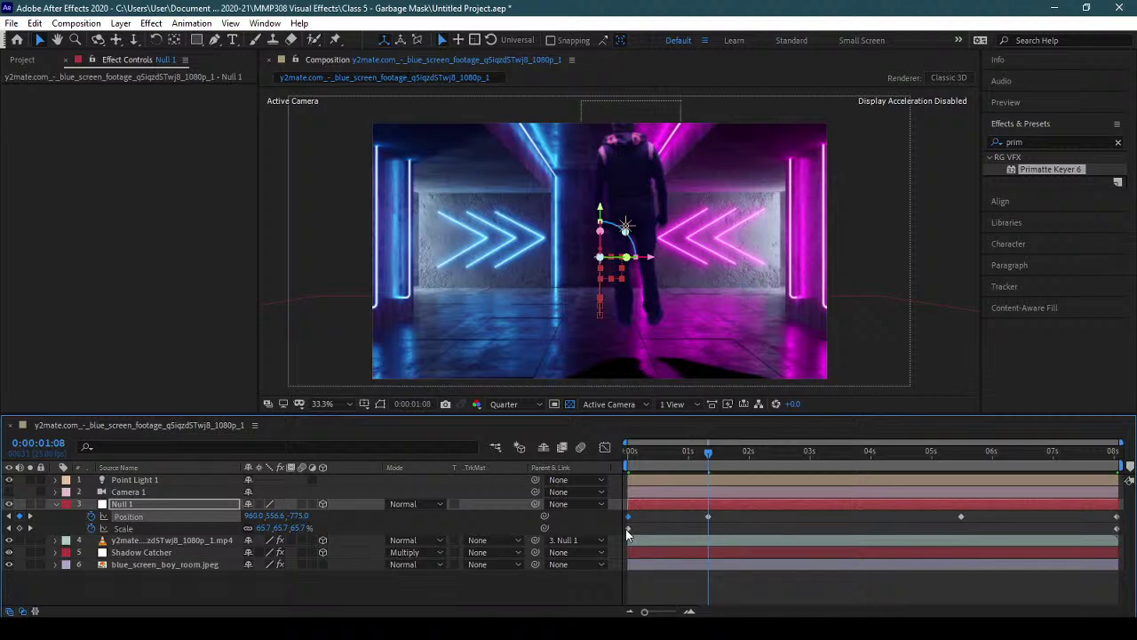
left_click_drag(628, 527, 708, 530)
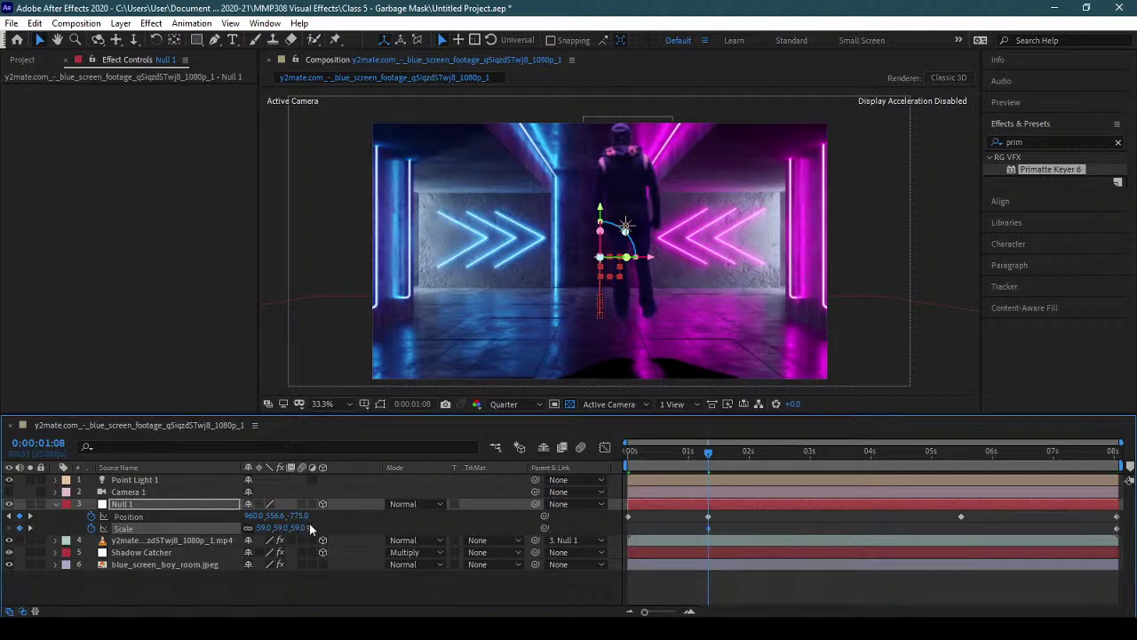
left_click_drag(274, 516, 347, 525)
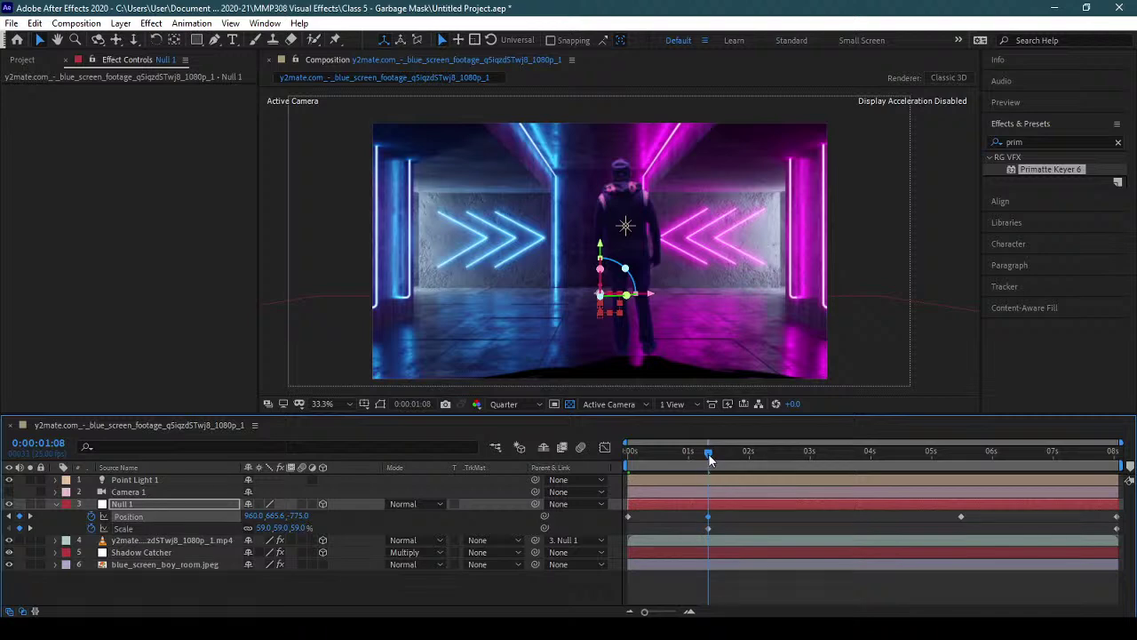
left_click_drag(723, 462, 1115, 466)
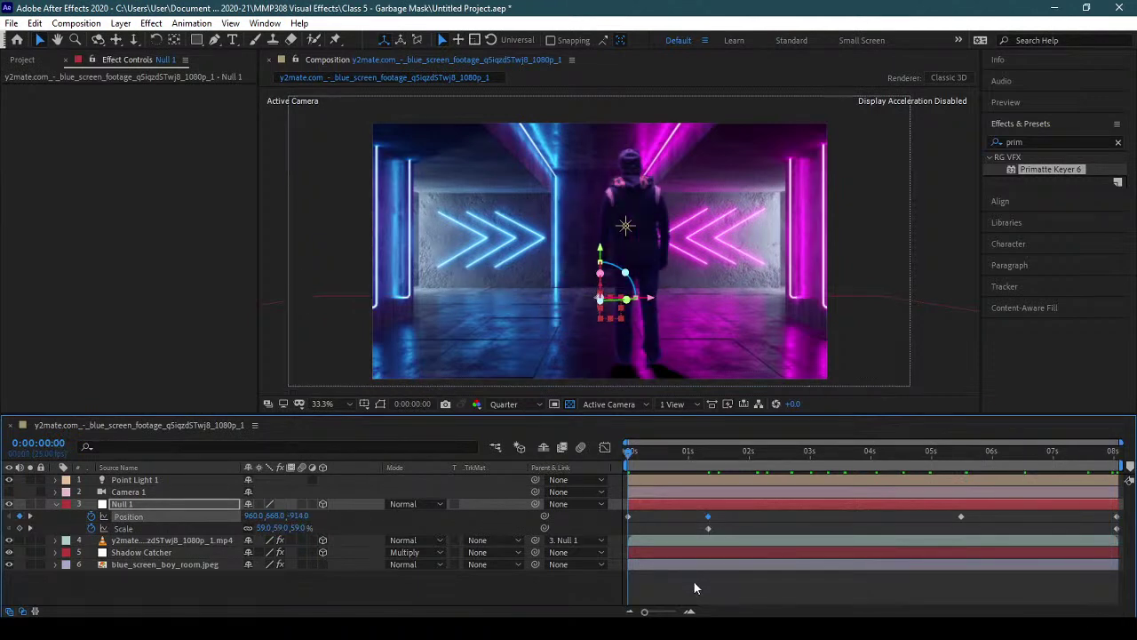
- Collapse Null 1 and give Point Light 1 a Shadow Diffusion of 95 pixels
left_click(57, 504)
left_click(176, 588)
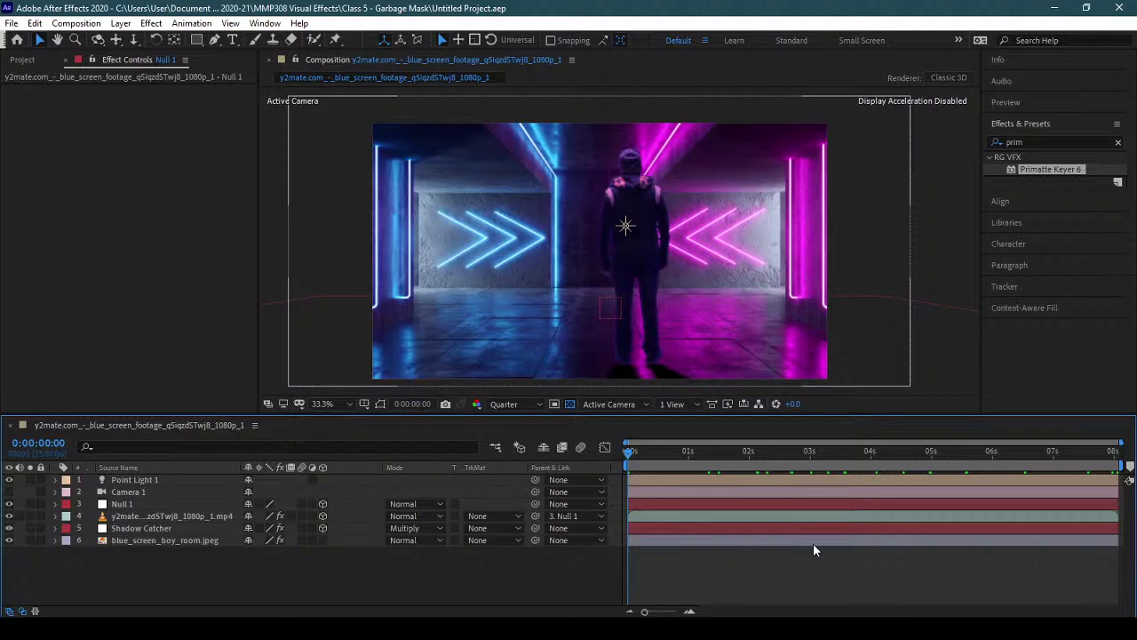
left_click(172, 481)
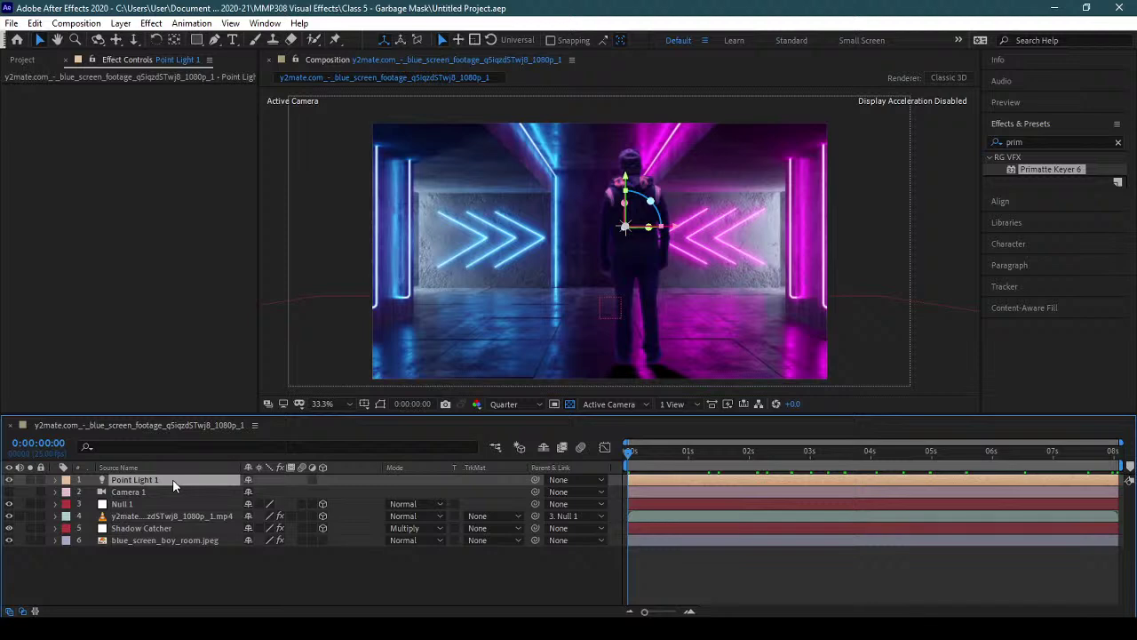
key("a")
key("a")
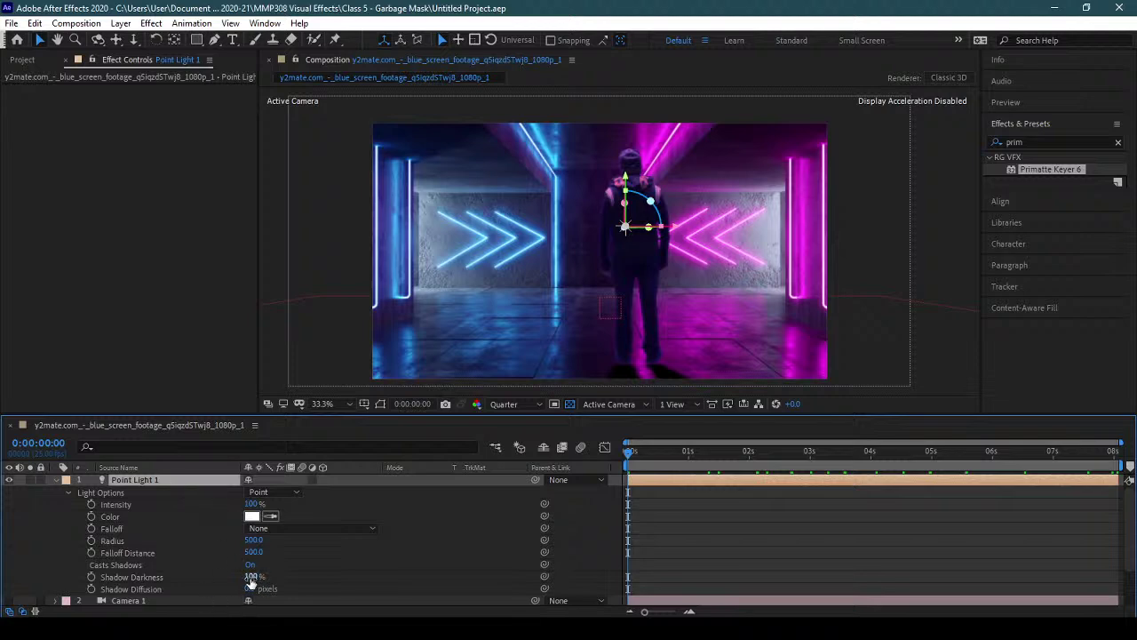
left_click(251, 588)
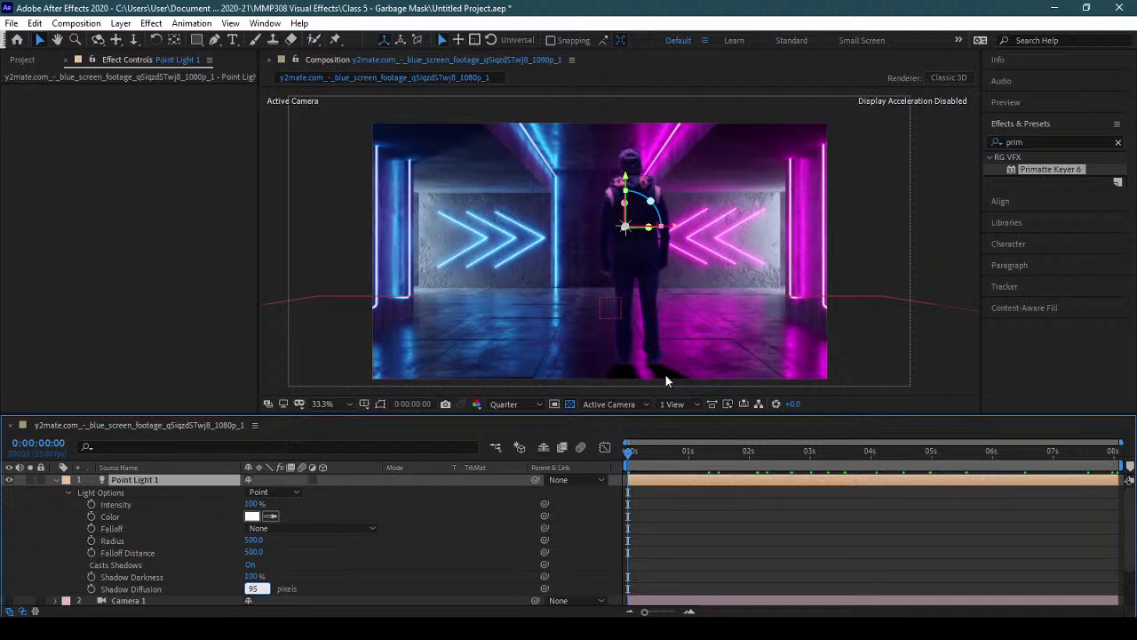
key("Return")
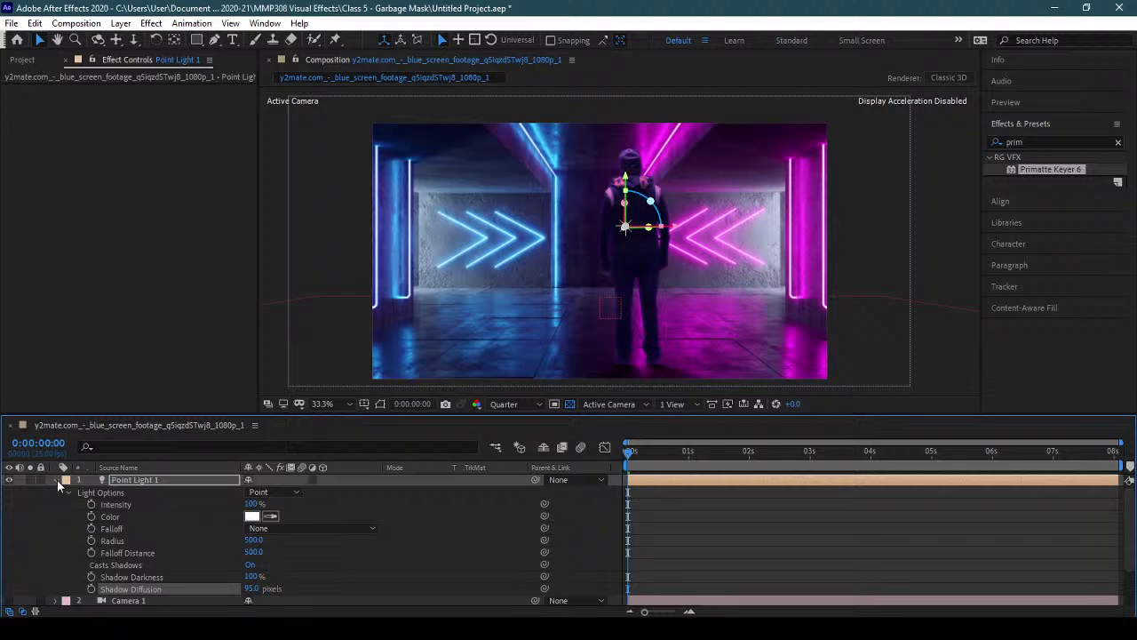
- Split the viewer into two side-by-side views with the left one set to Top
left_click(673, 405)
left_click(710, 436)
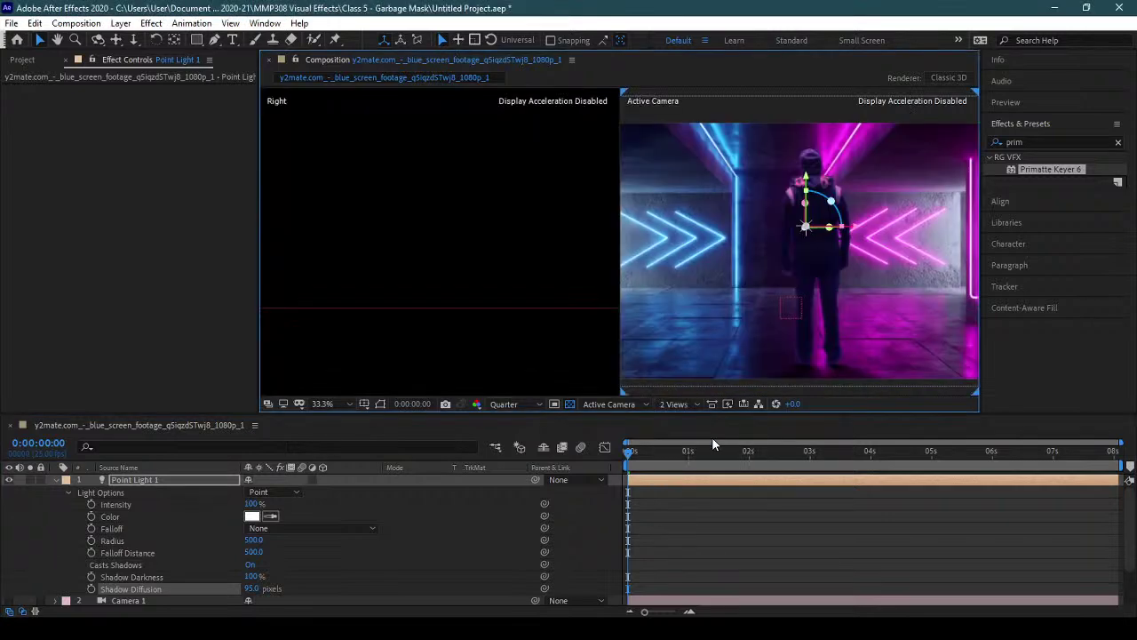
scroll(395, 305, "down", 4)
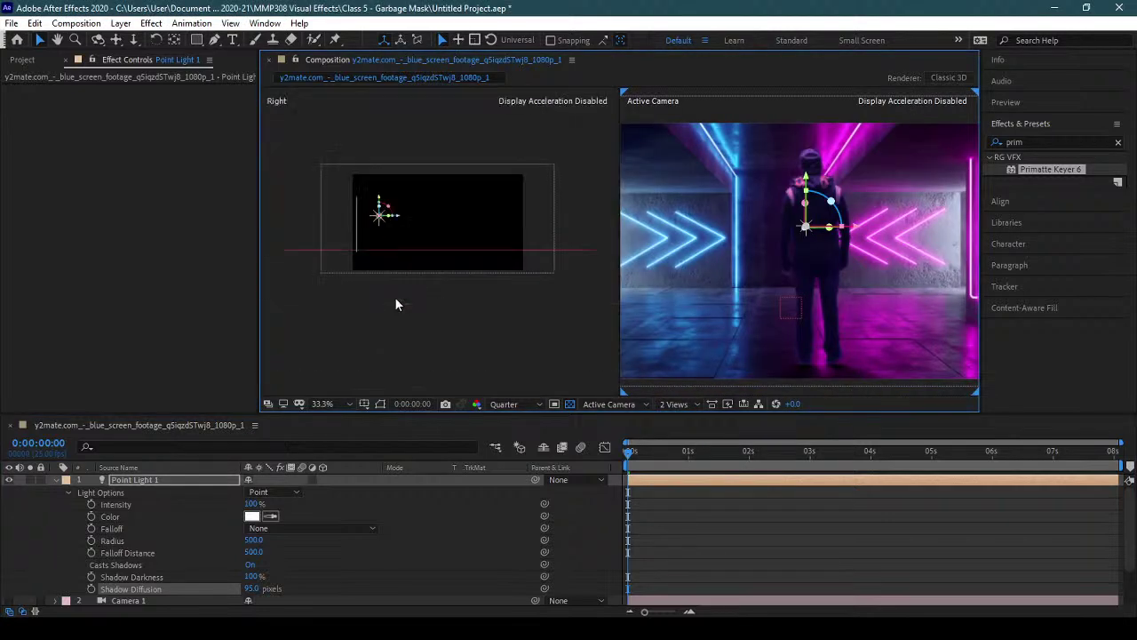
left_click(500, 364)
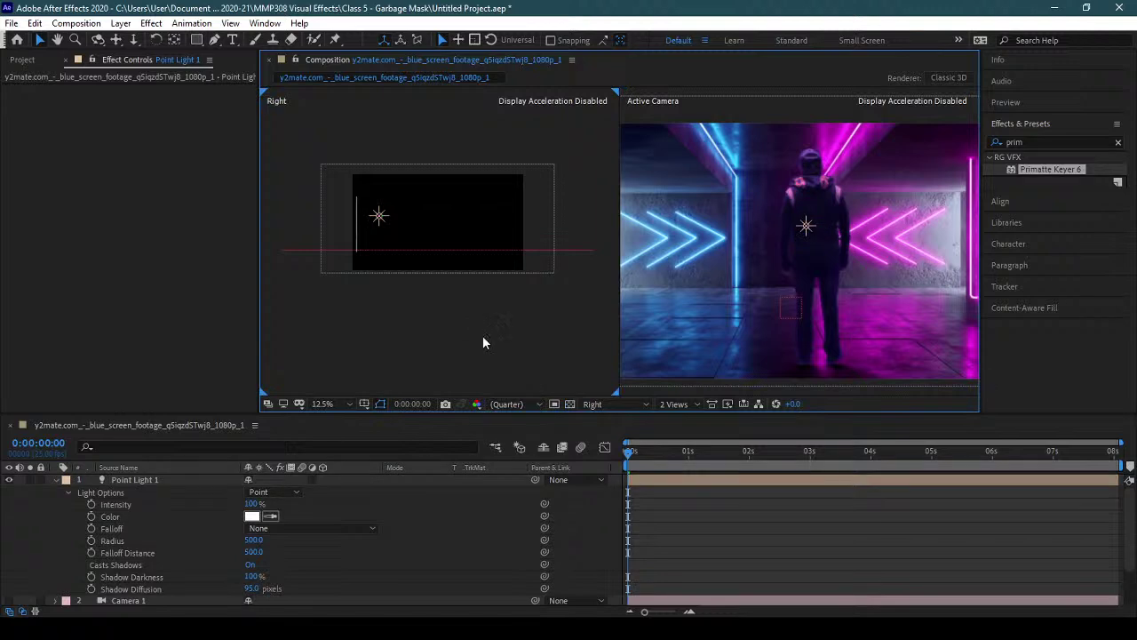
left_click(597, 404)
left_click(632, 487)
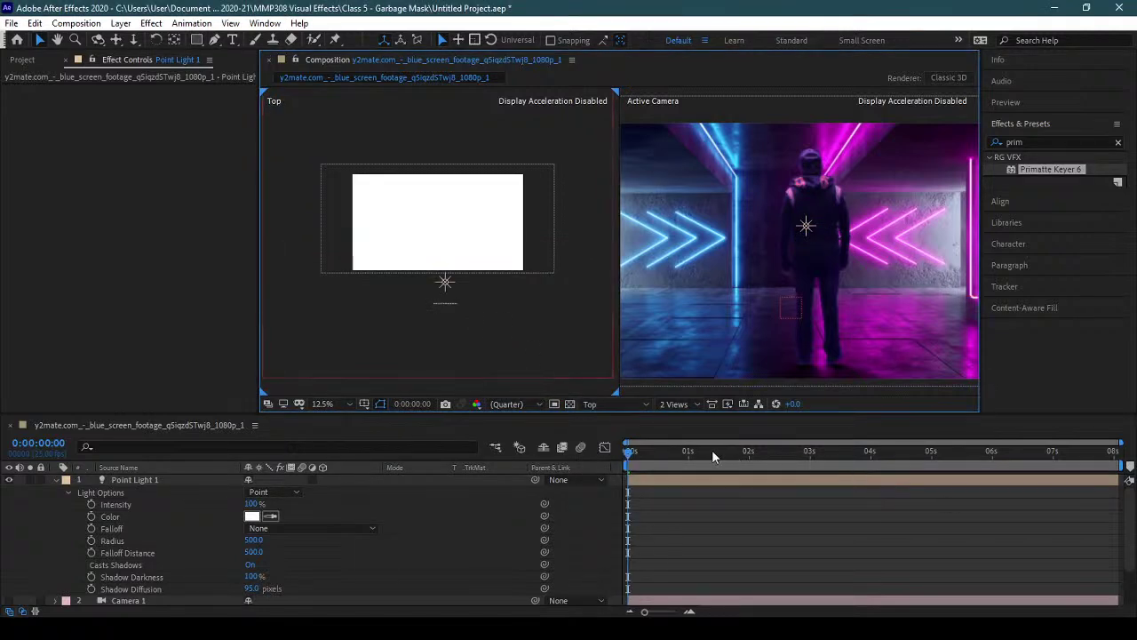
- Preview the walk, enlarge the Top view, and select Point Light 1
left_click_drag(712, 450, 819, 456)
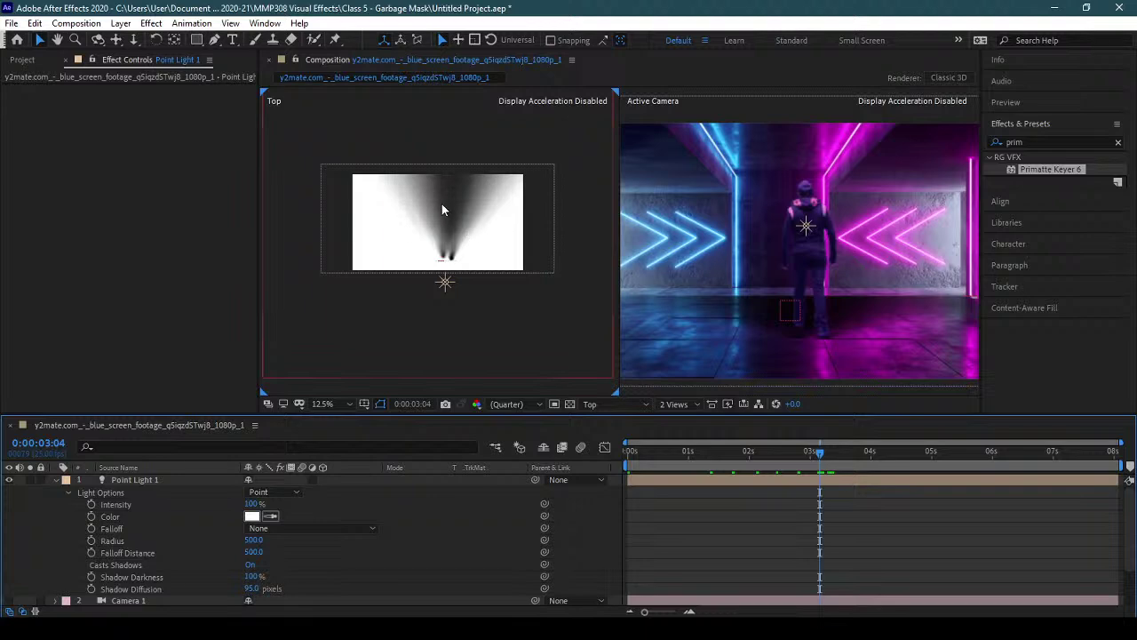
key("period")
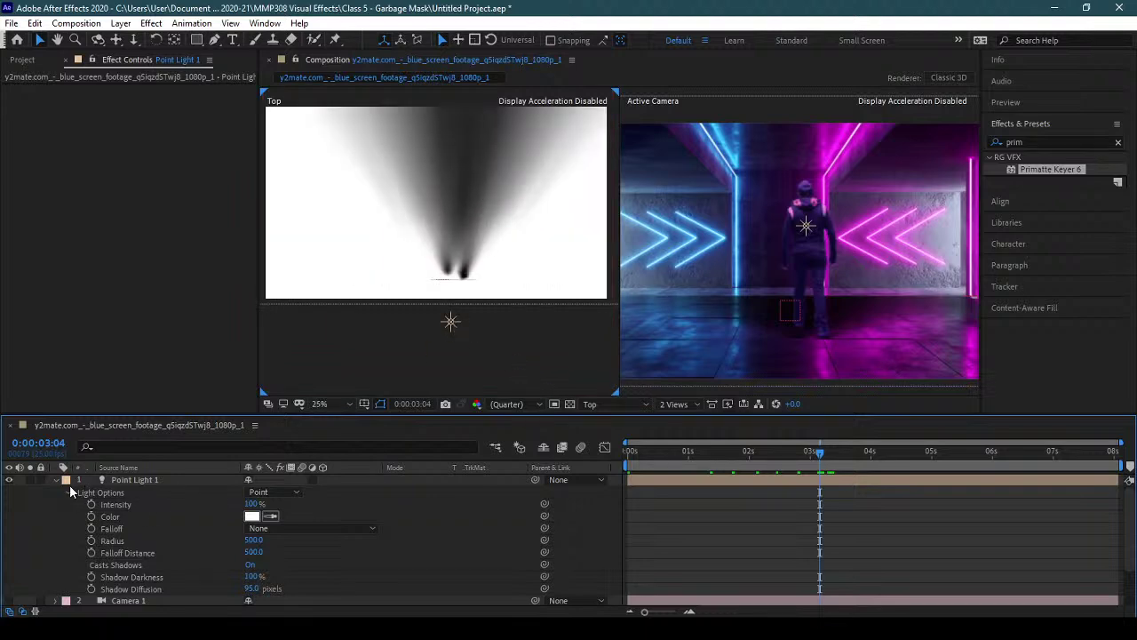
left_click(139, 480)
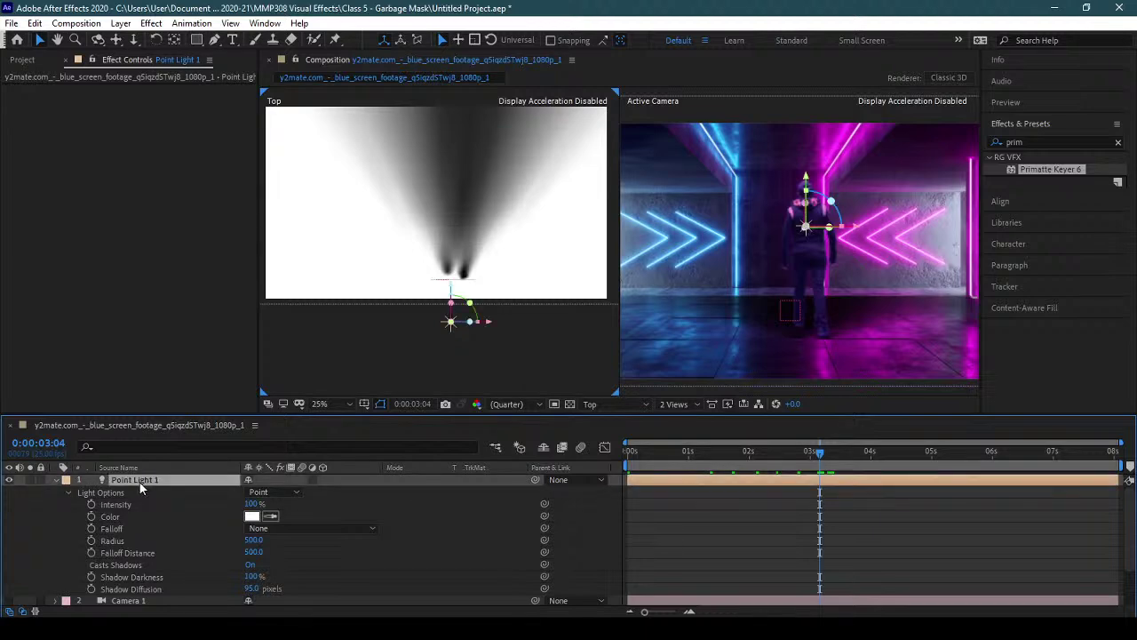
- Shift Point Light 1 slightly left and along its depth axis, then play back the shadow
key("p")
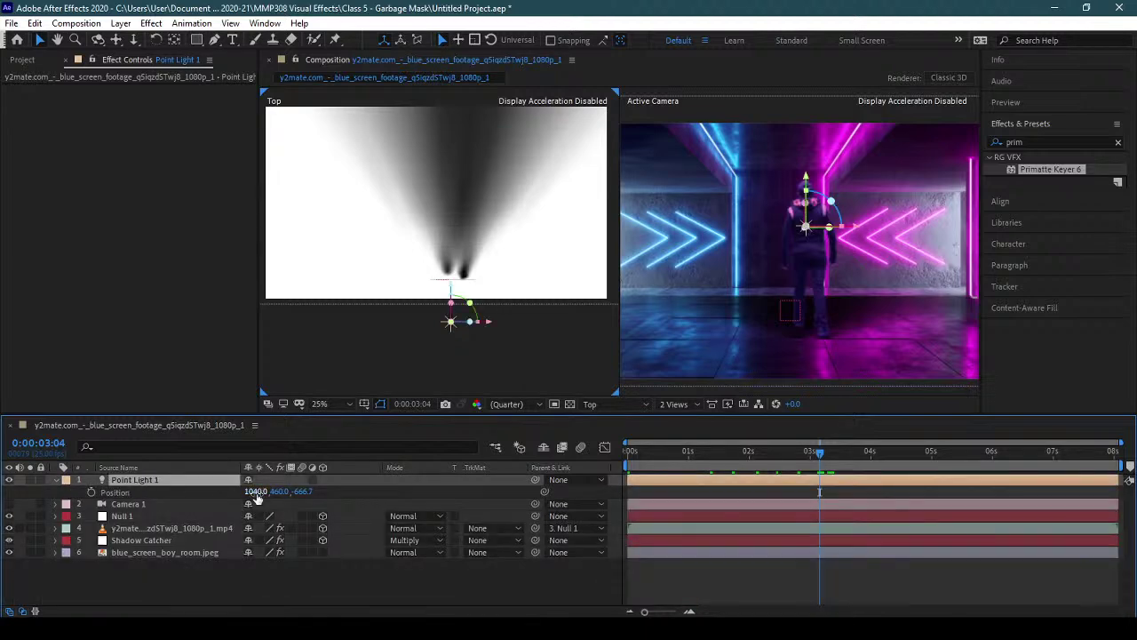
left_click_drag(254, 492, 225, 497)
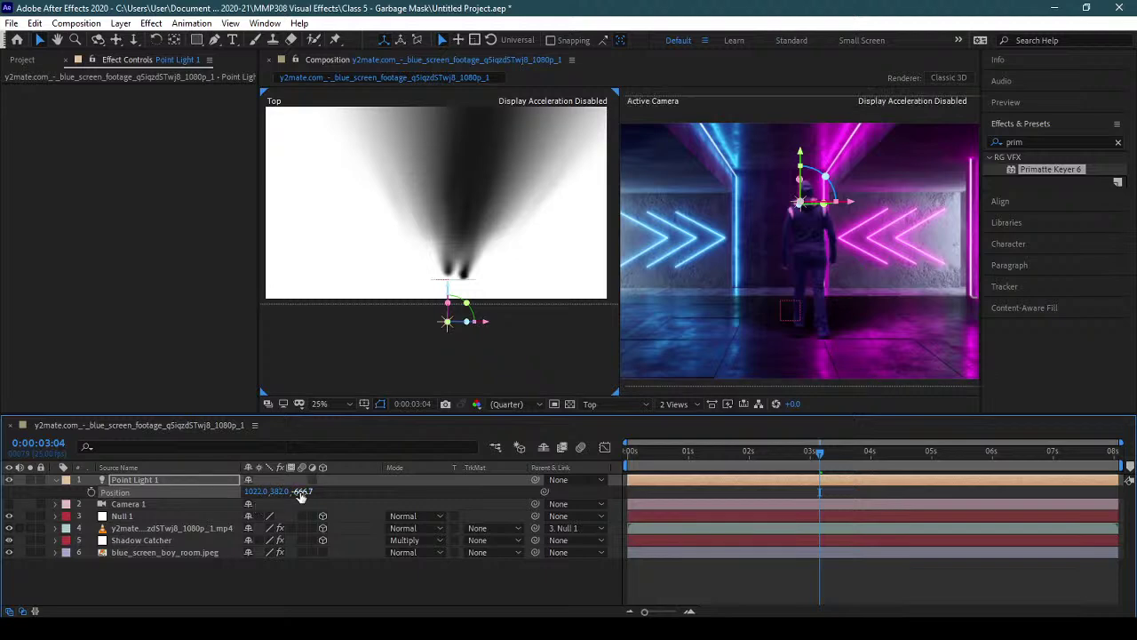
left_click_drag(300, 491, 350, 477)
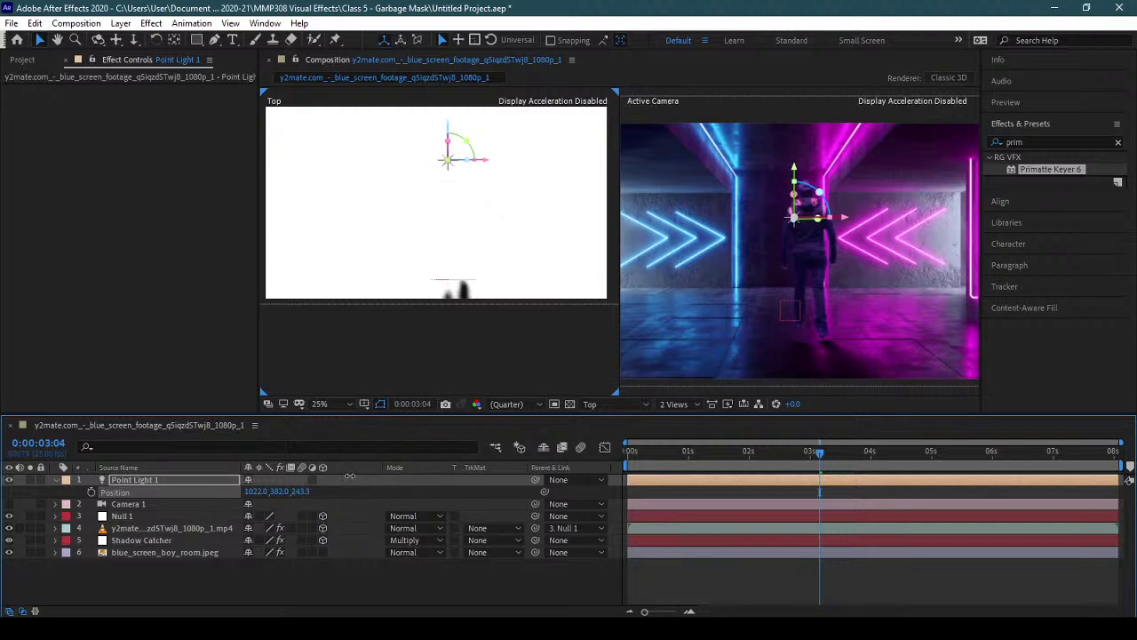
key("comma")
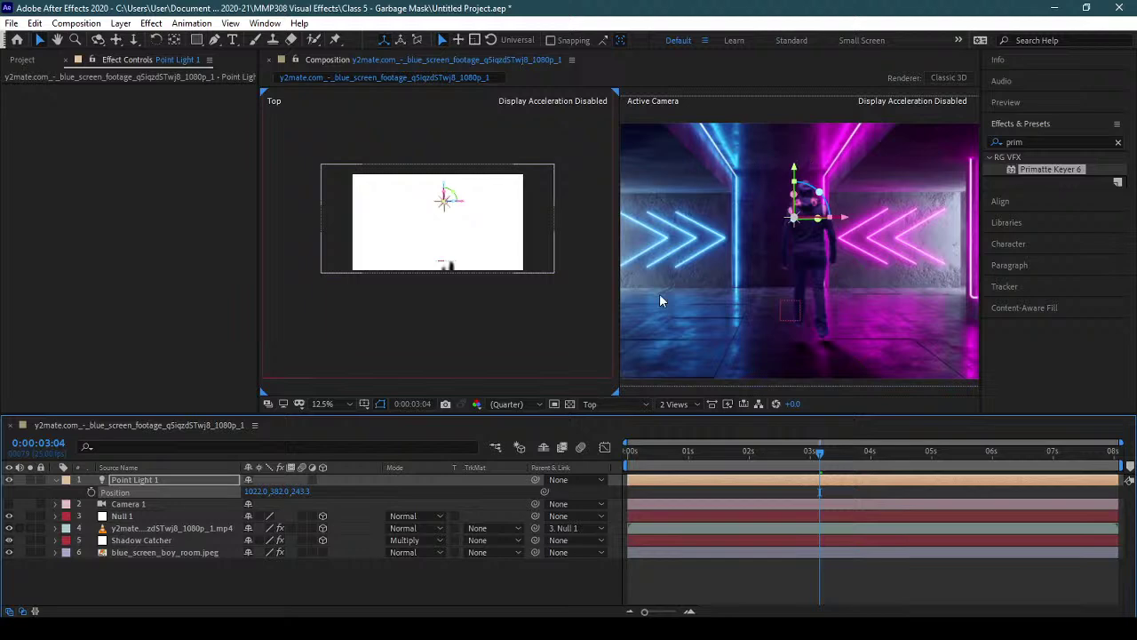
left_click(842, 459)
key("space")
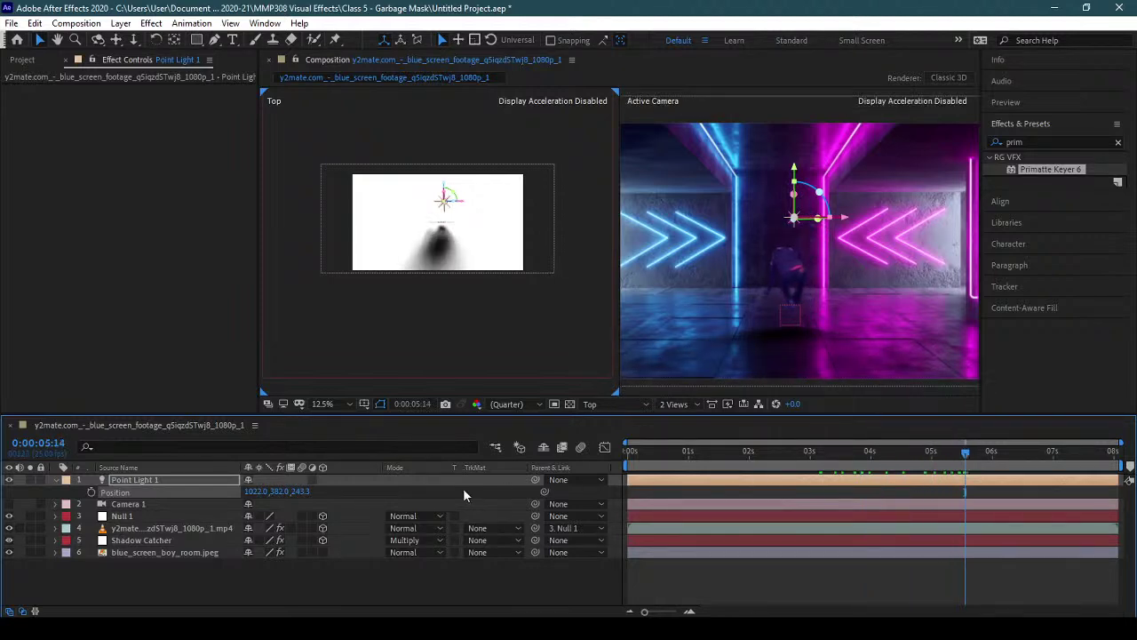
- Raise Point Light 1 above the walker to 1022.0, 277.0, 963.3 and preview the floor shadow
left_click_drag(278, 492, 220, 519)
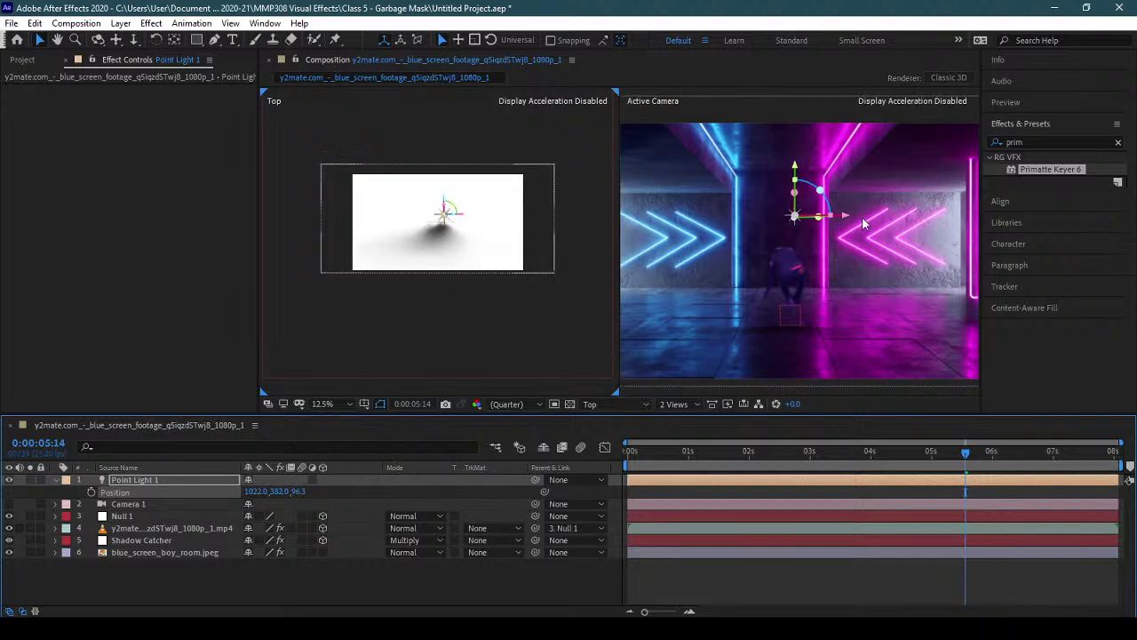
scroll(435, 244, "up", 1)
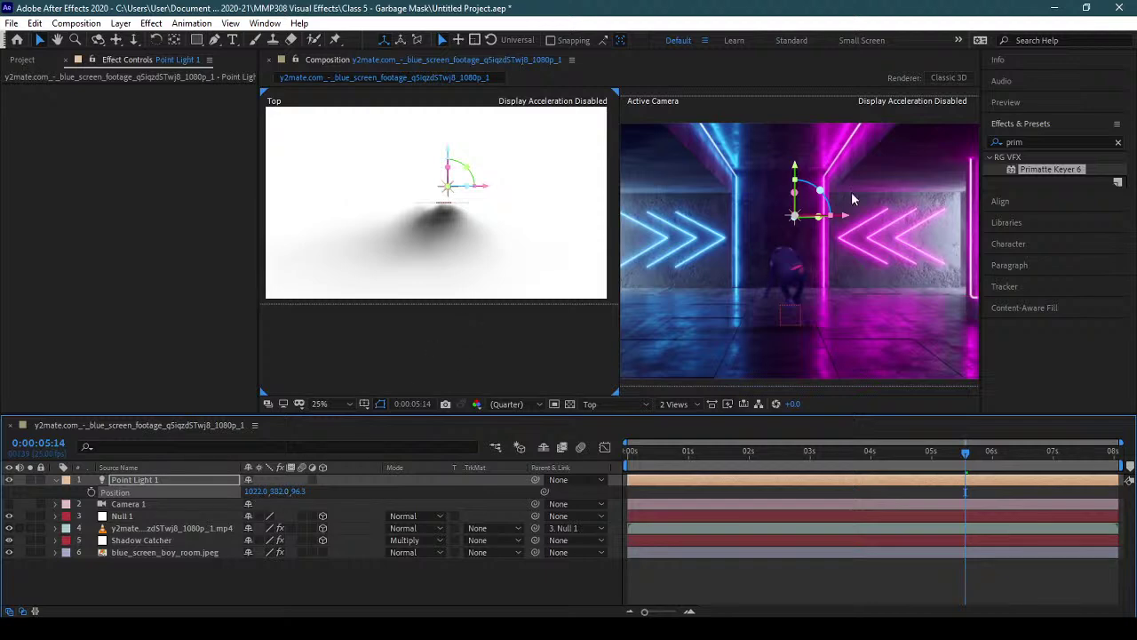
left_click_drag(798, 178, 805, 142)
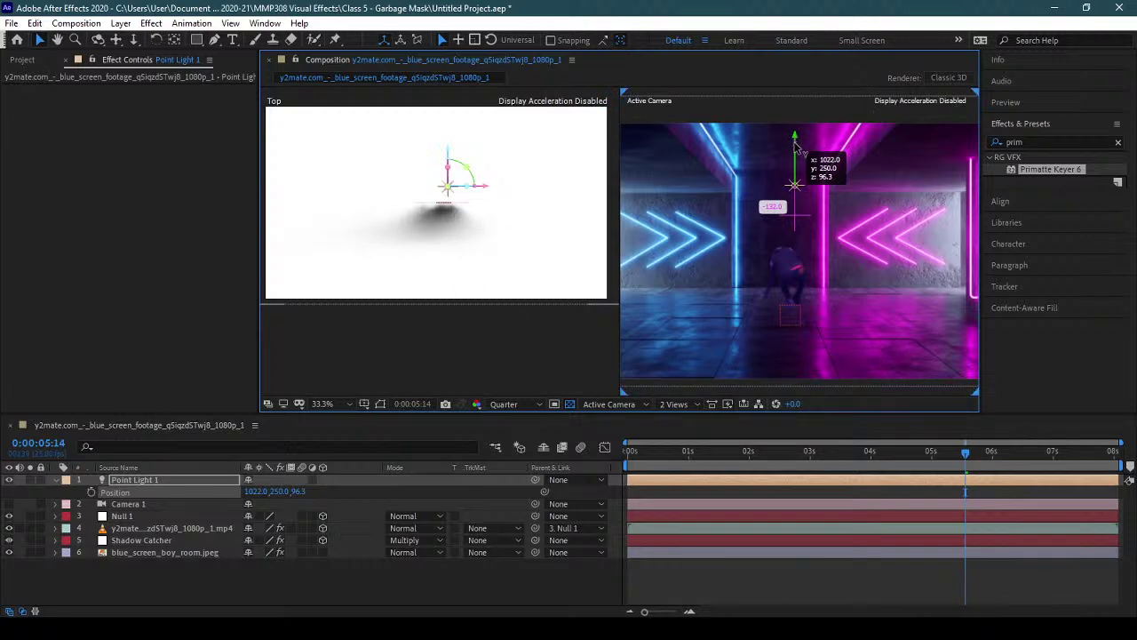
left_click_drag(796, 143, 796, 151)
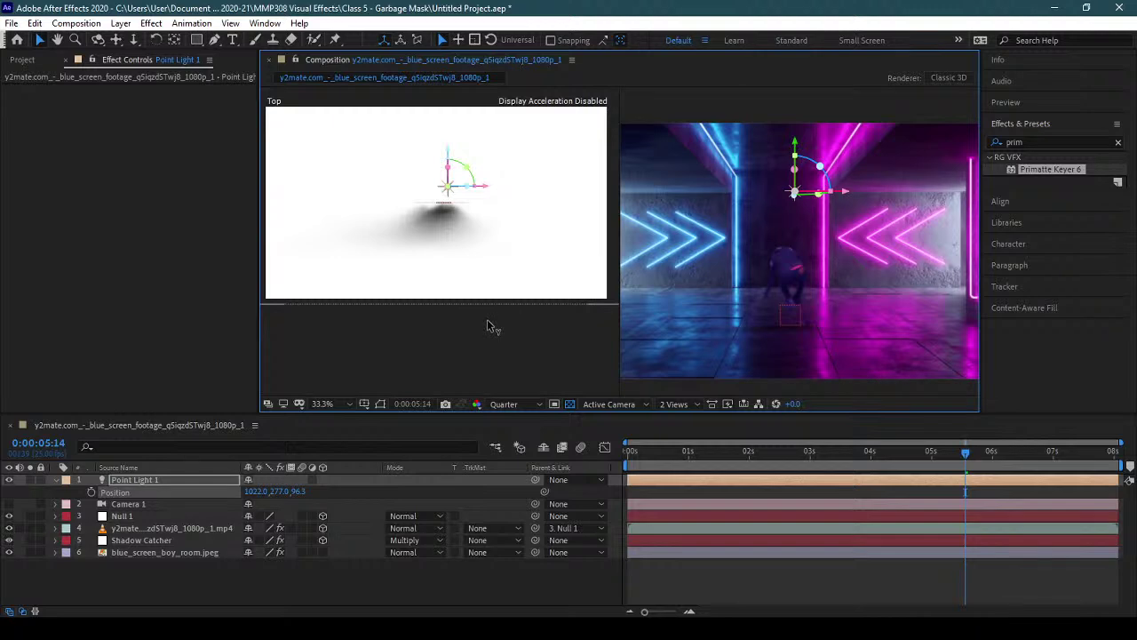
left_click(673, 404)
left_click(884, 454)
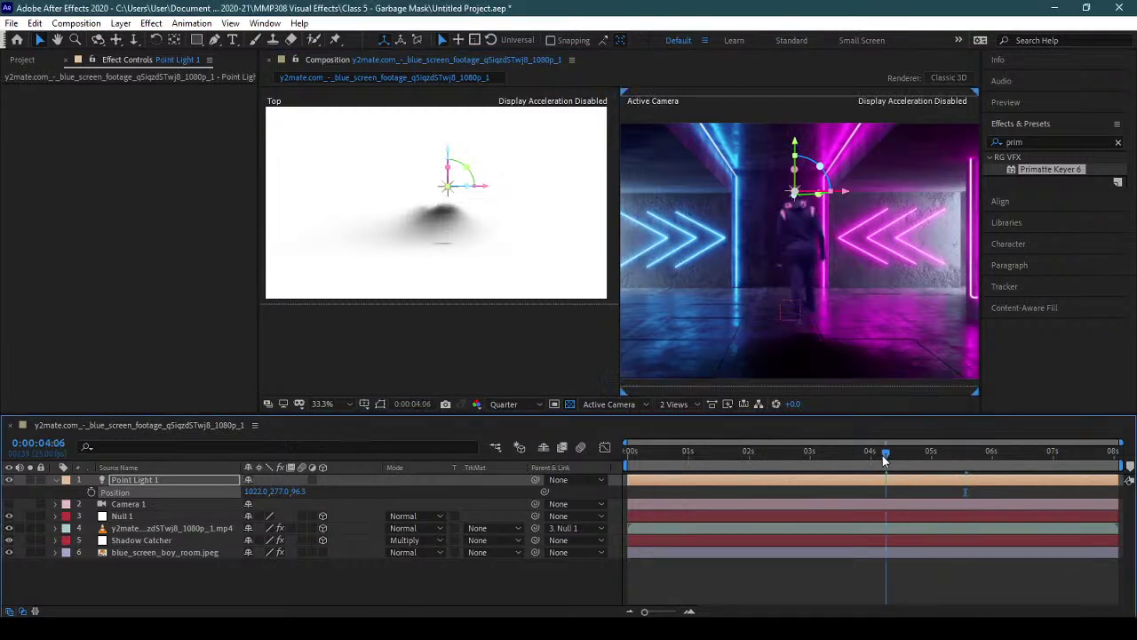
left_click_drag(884, 455, 811, 455)
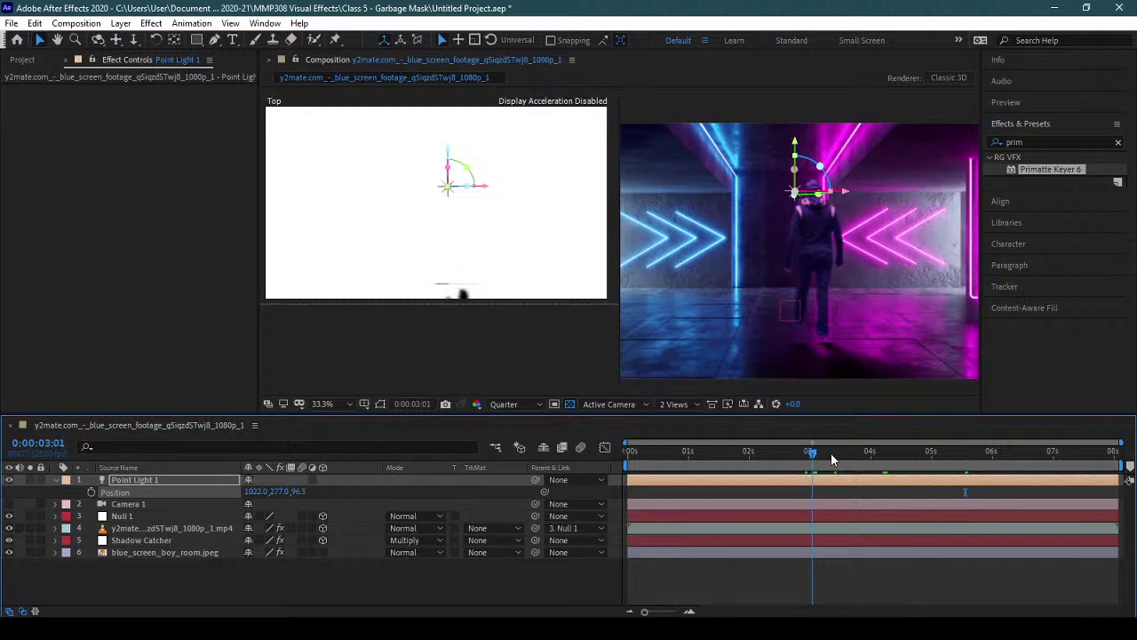
key("space")
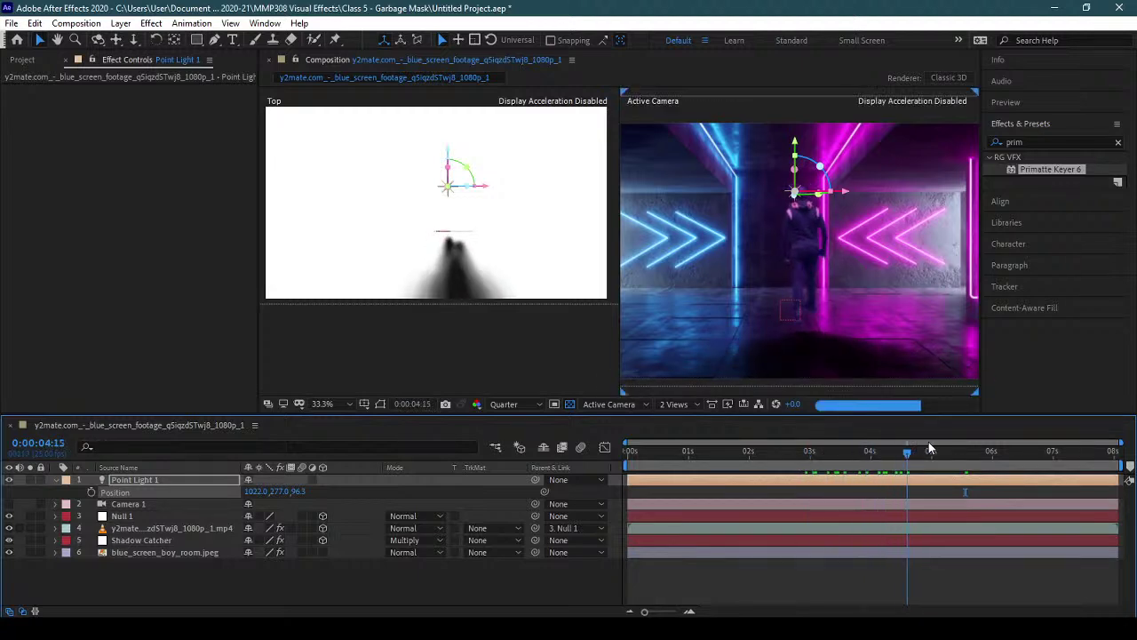
left_click_drag(963, 448, 970, 441)
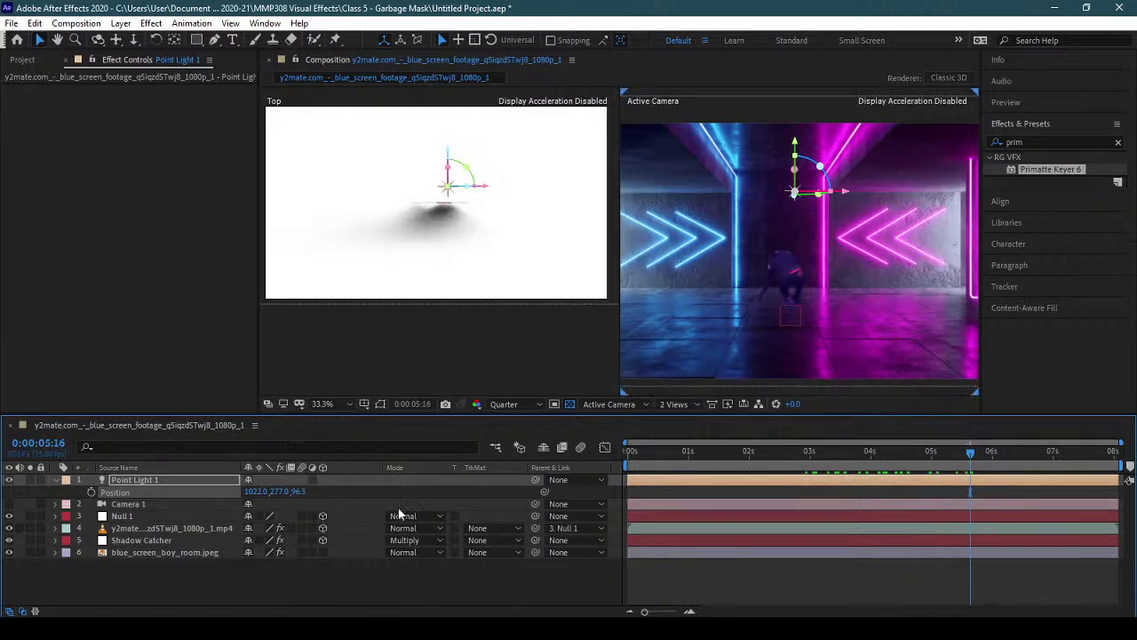
left_click(55, 481)
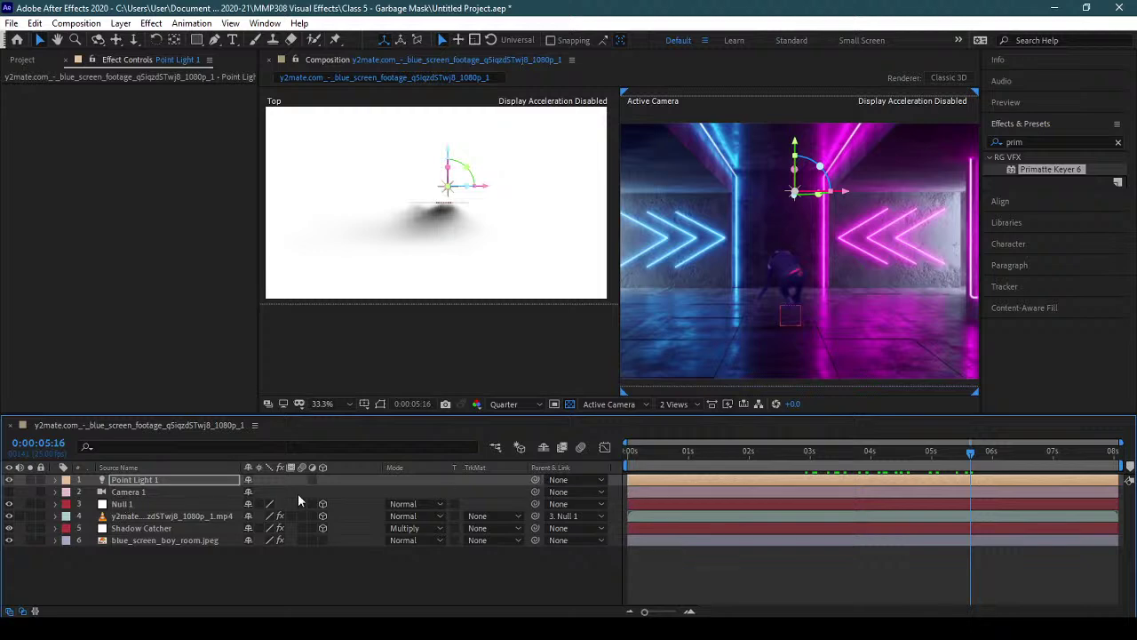
- Parent Point Light 1 to Null 1 and scrub the timeline to check the shadow travels along
left_click_drag(535, 480, 183, 504)
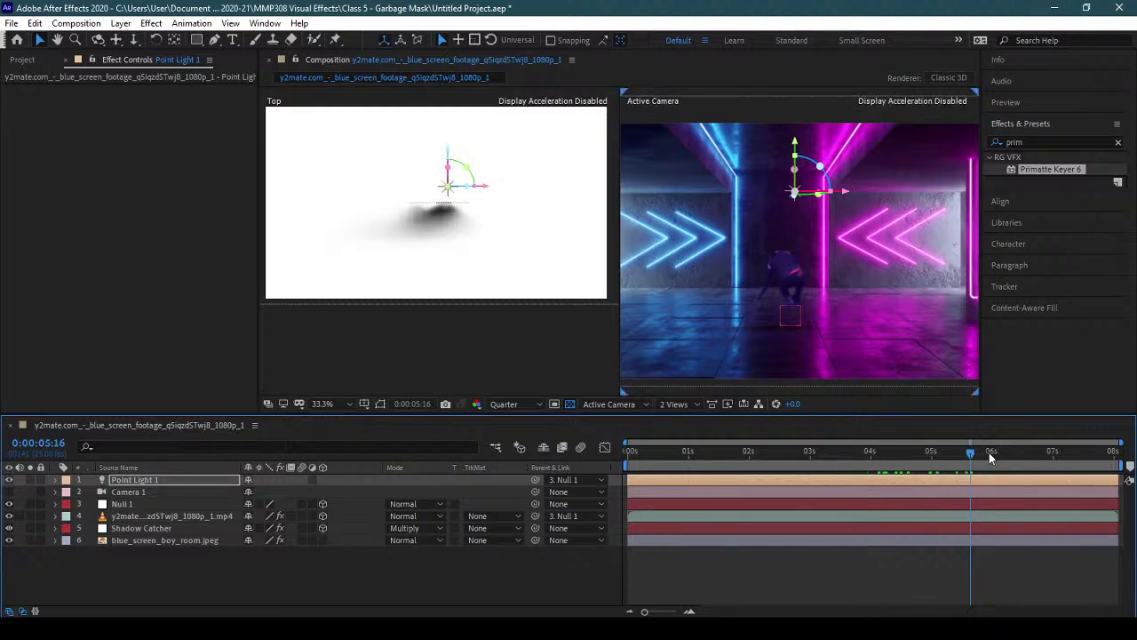
left_click_drag(989, 454, 1118, 459)
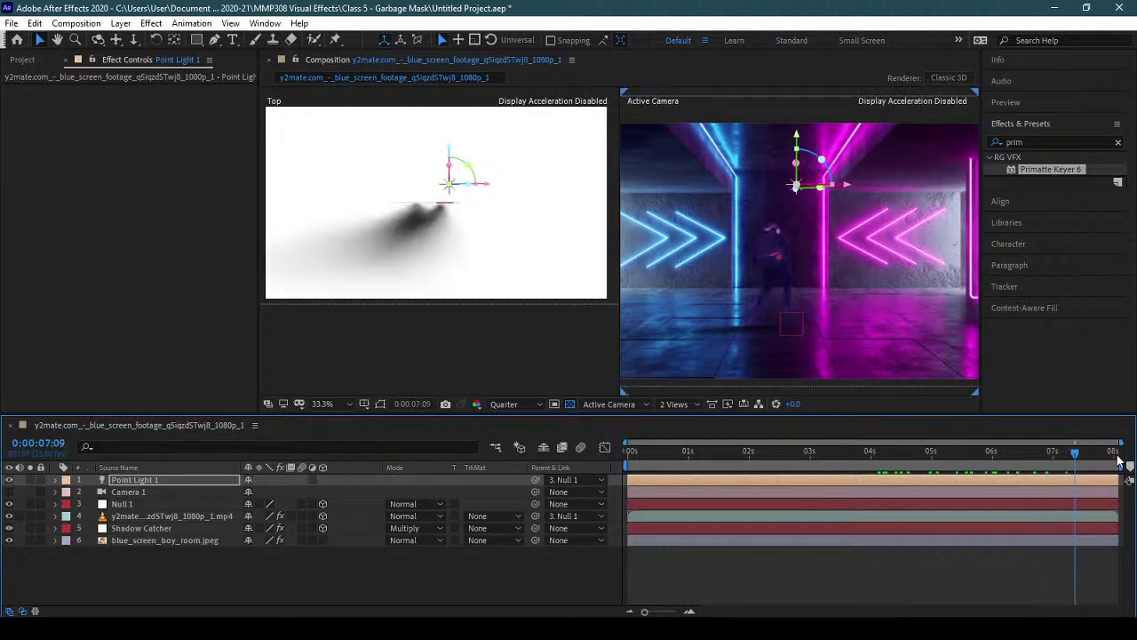
left_click(927, 455)
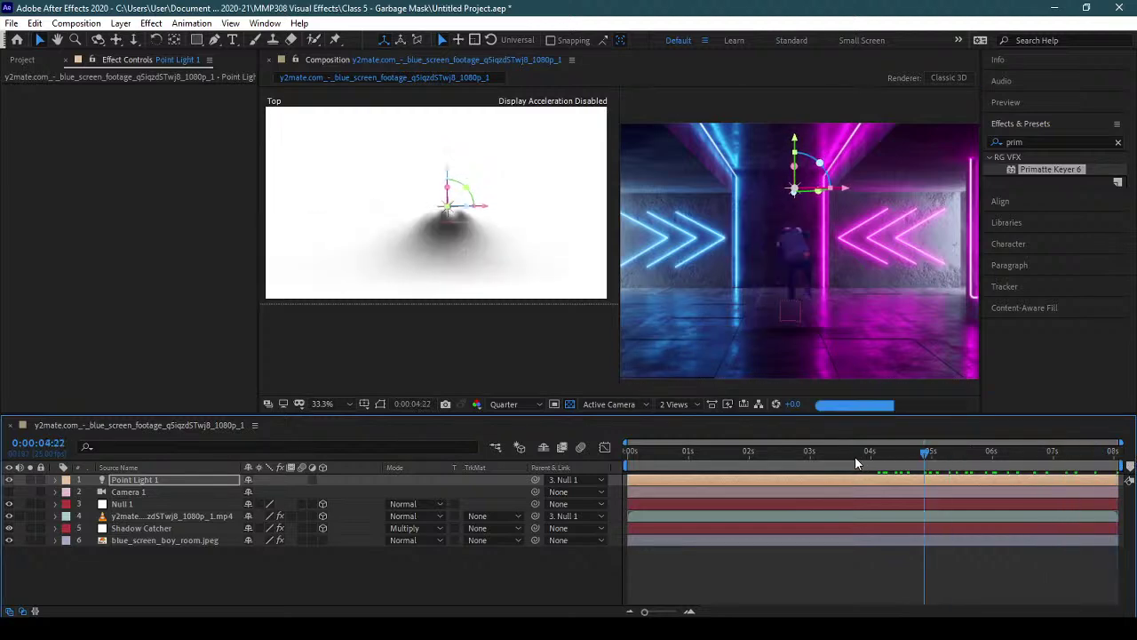
left_click_drag(855, 456, 605, 475)
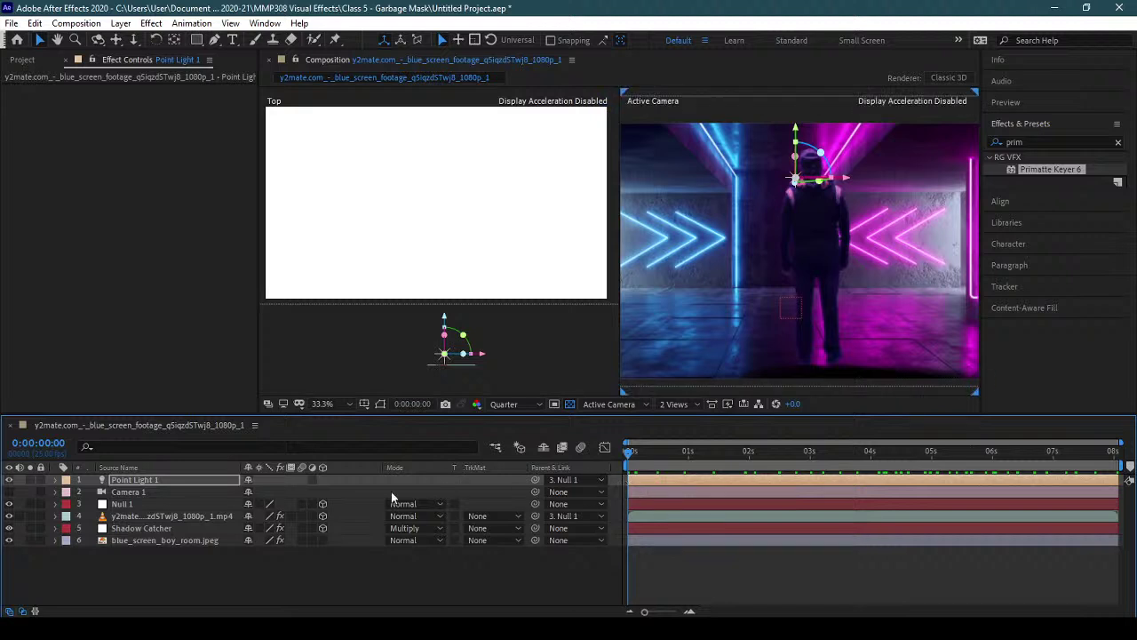
- Start keyframing Point Light 1's Position and raise the light well above the corridor
left_click(196, 483)
key("p")
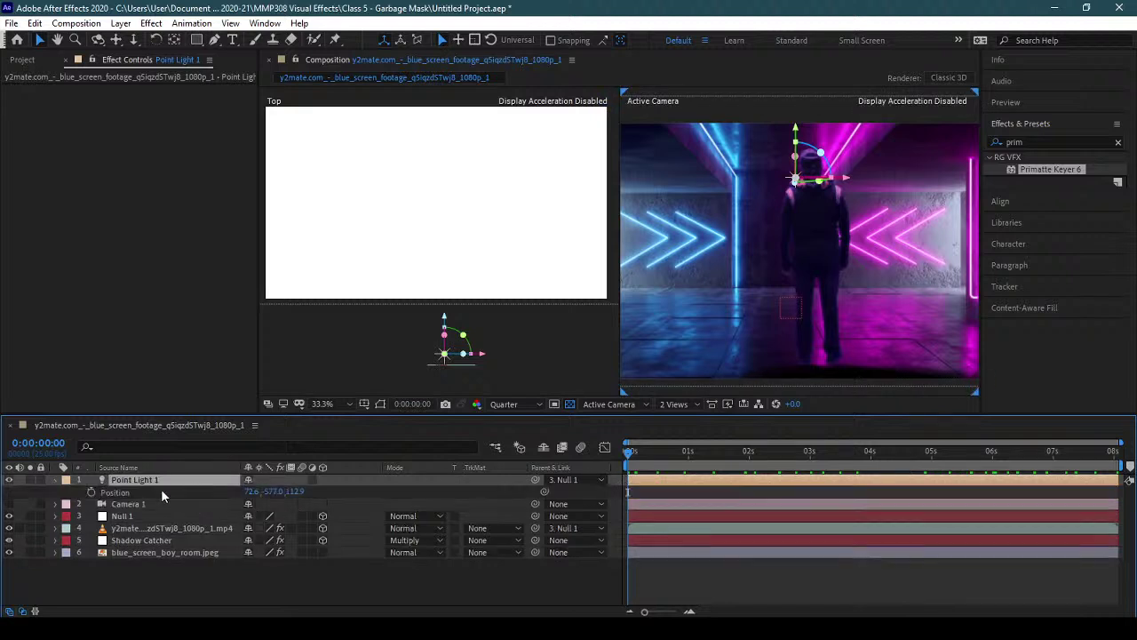
left_click(90, 492)
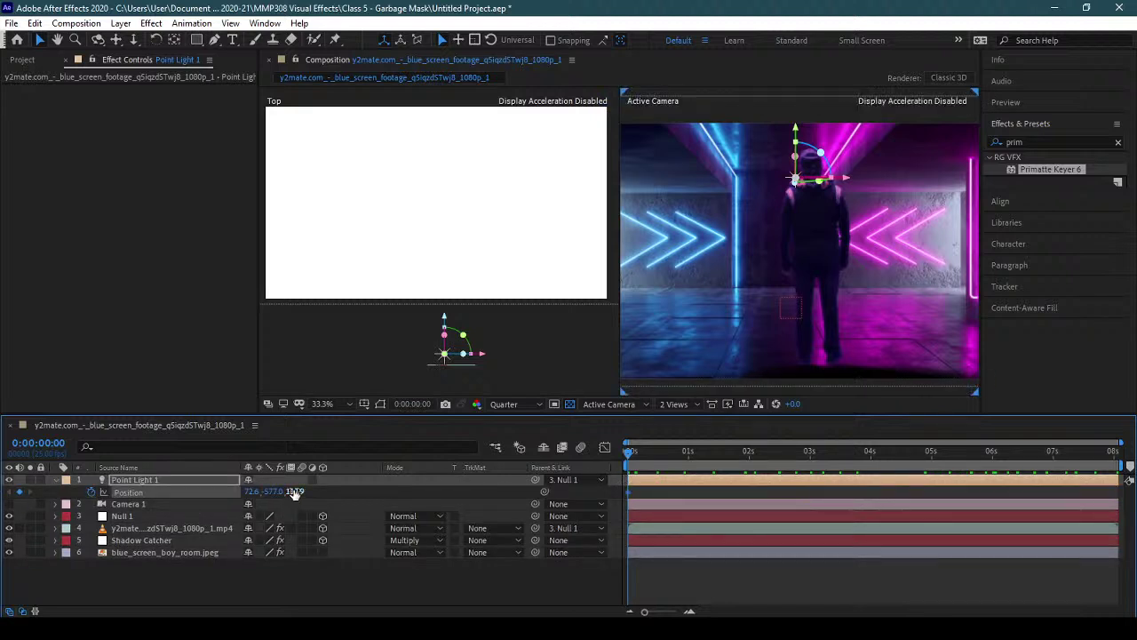
left_click_drag(797, 132, 797, 171)
left_click_drag(797, 70, 794, 20)
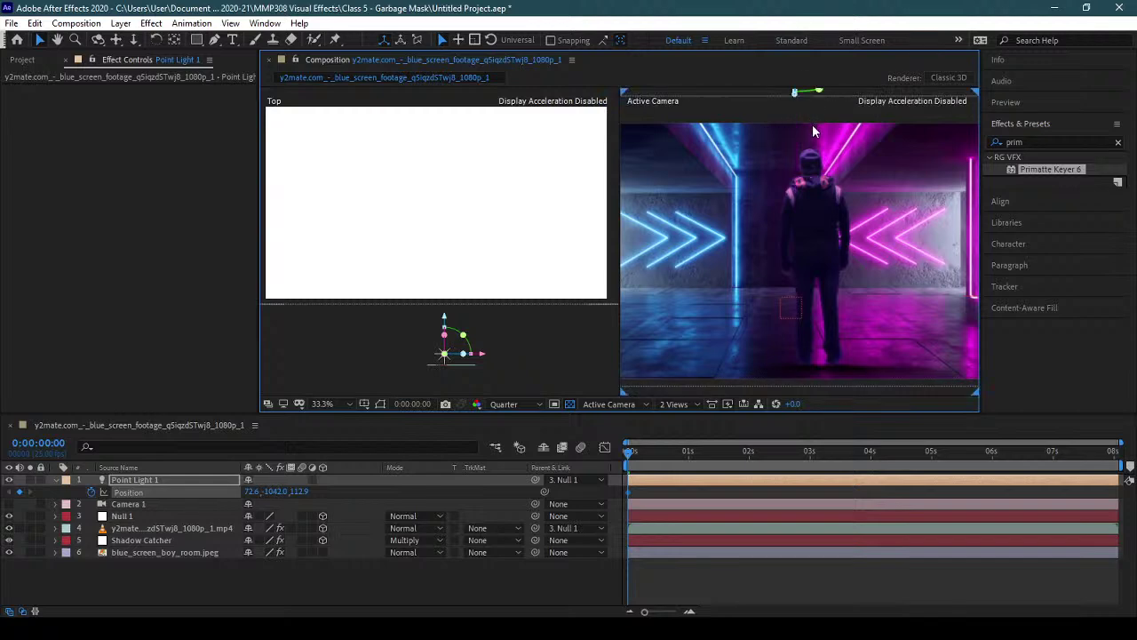
key("comma")
left_click_drag(798, 139, 798, 124)
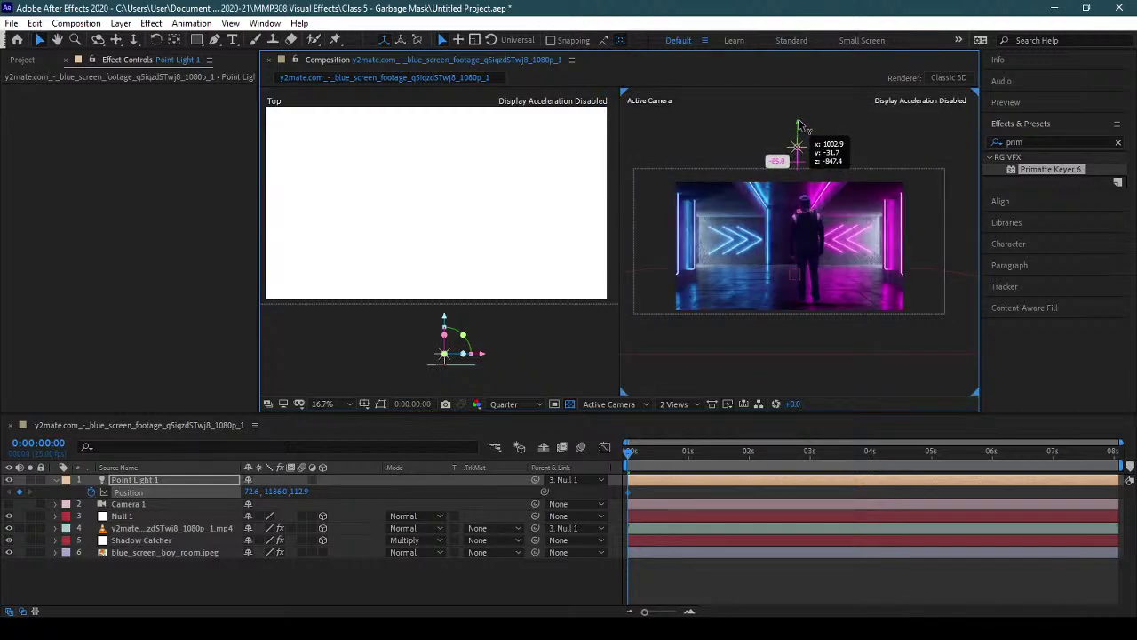
- Keyframe the light lower at later moments, shift it left at the end, and check the shadow
left_click(637, 454)
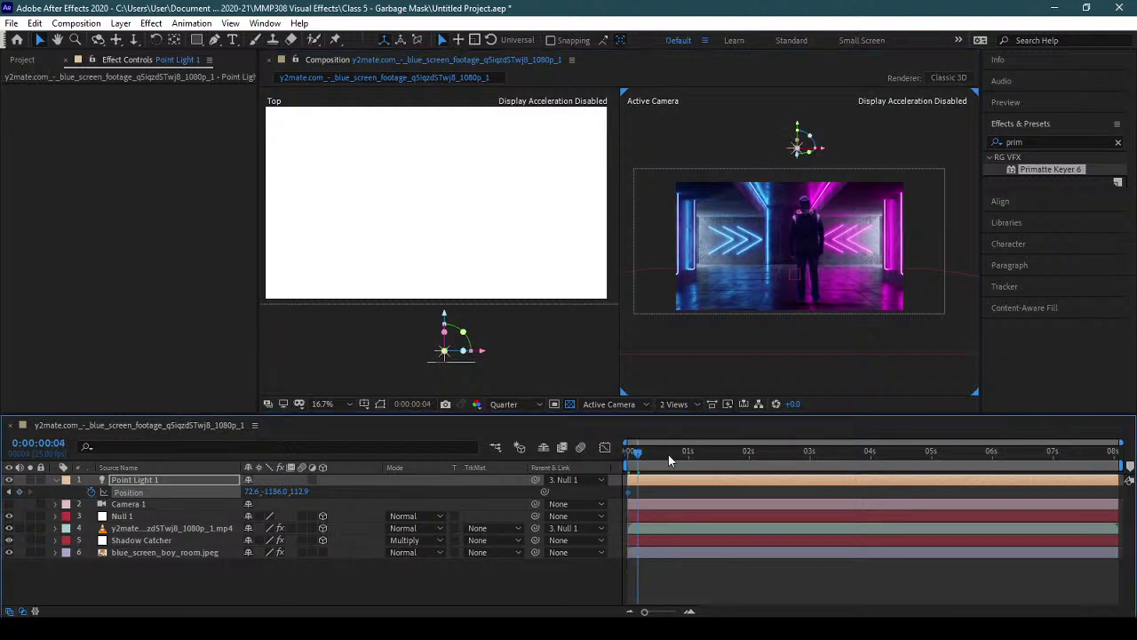
left_click_drag(668, 454, 797, 454)
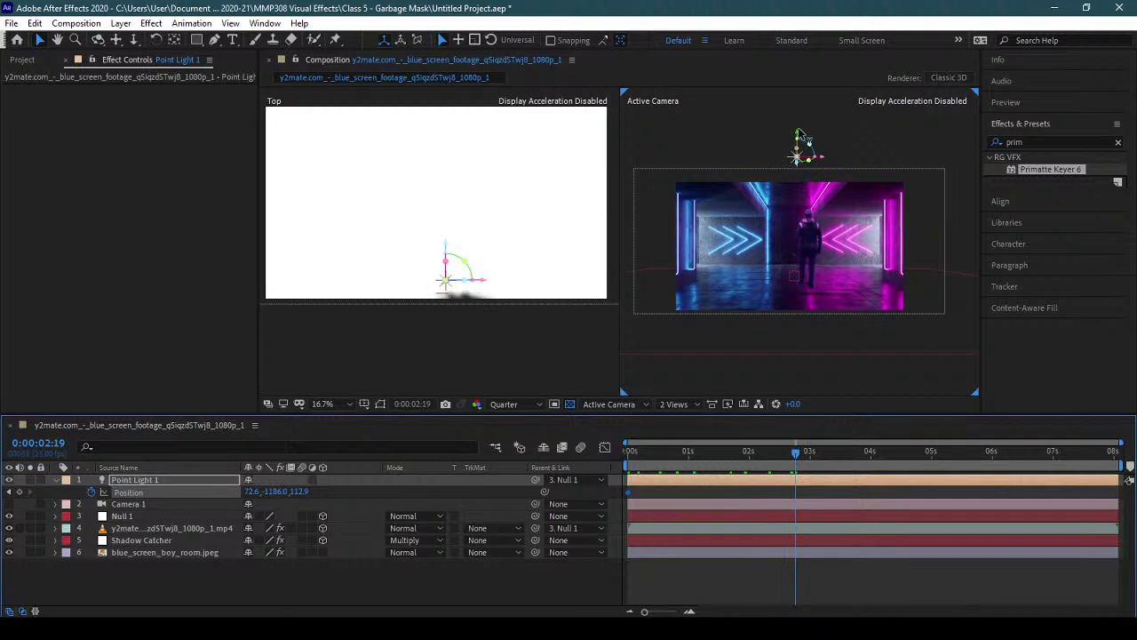
left_click_drag(797, 132, 798, 162)
left_click(877, 453)
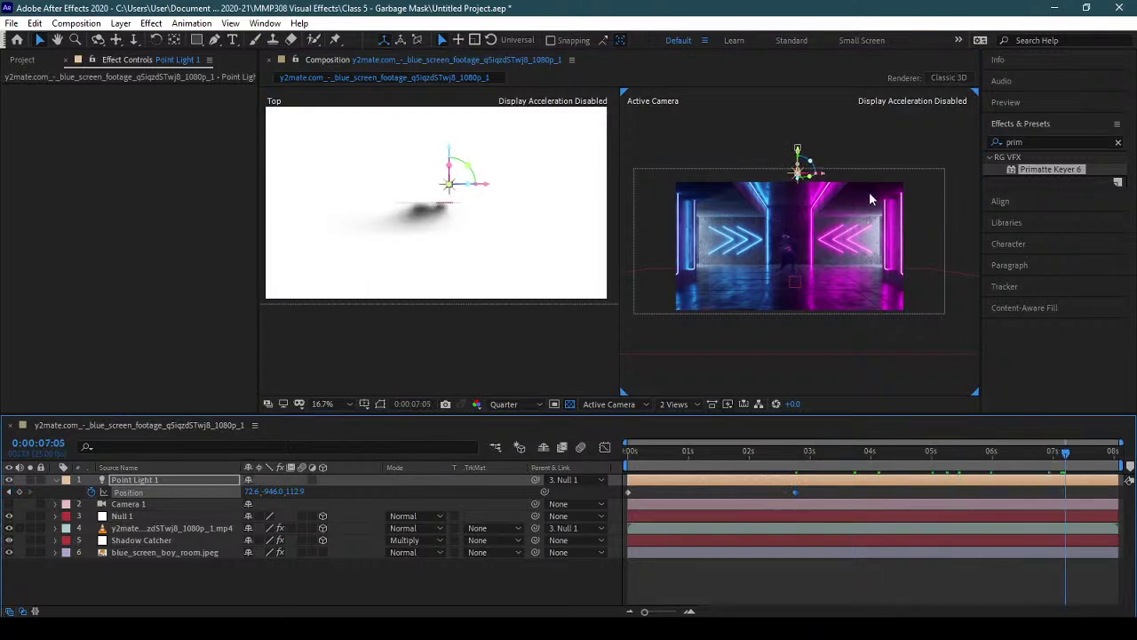
left_click_drag(797, 156, 798, 199)
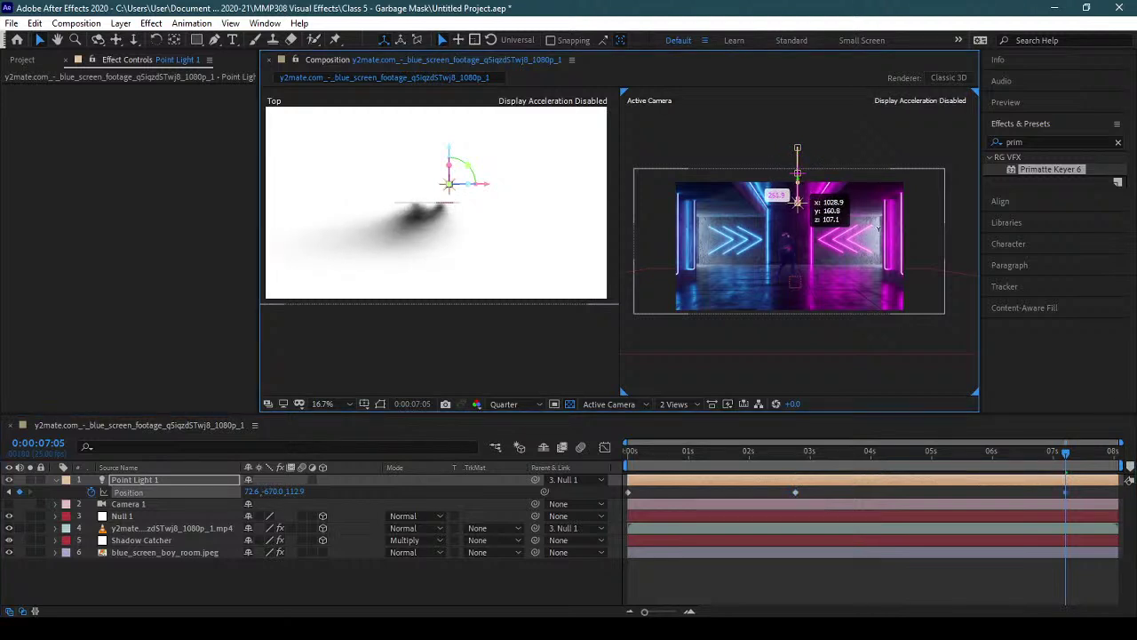
left_click(1115, 453)
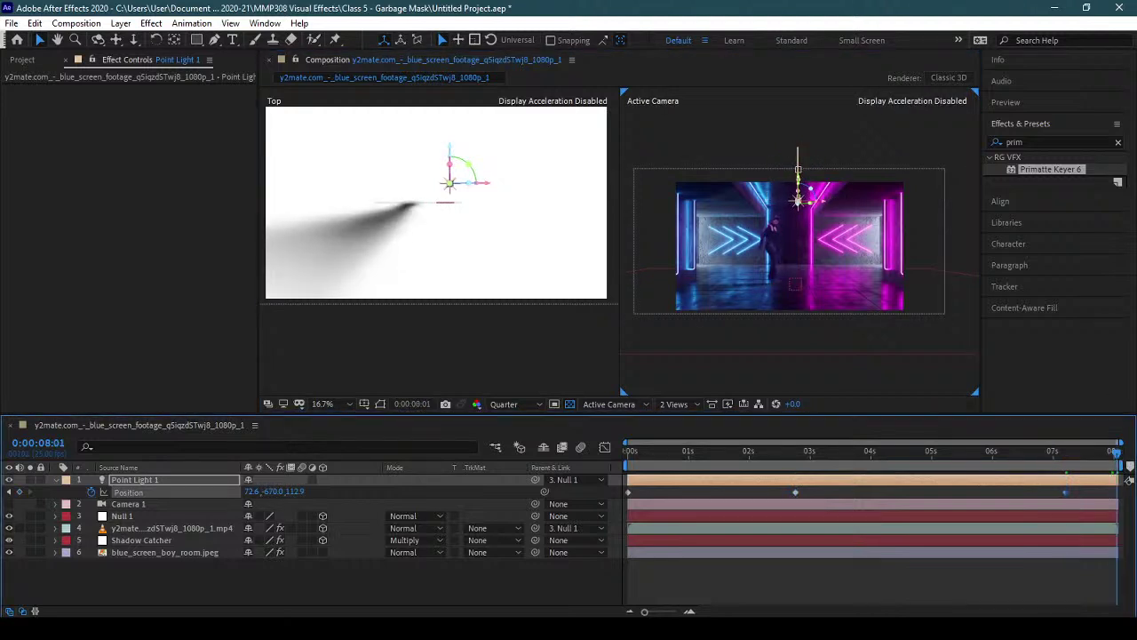
left_click_drag(491, 183, 448, 185)
left_click(1069, 451)
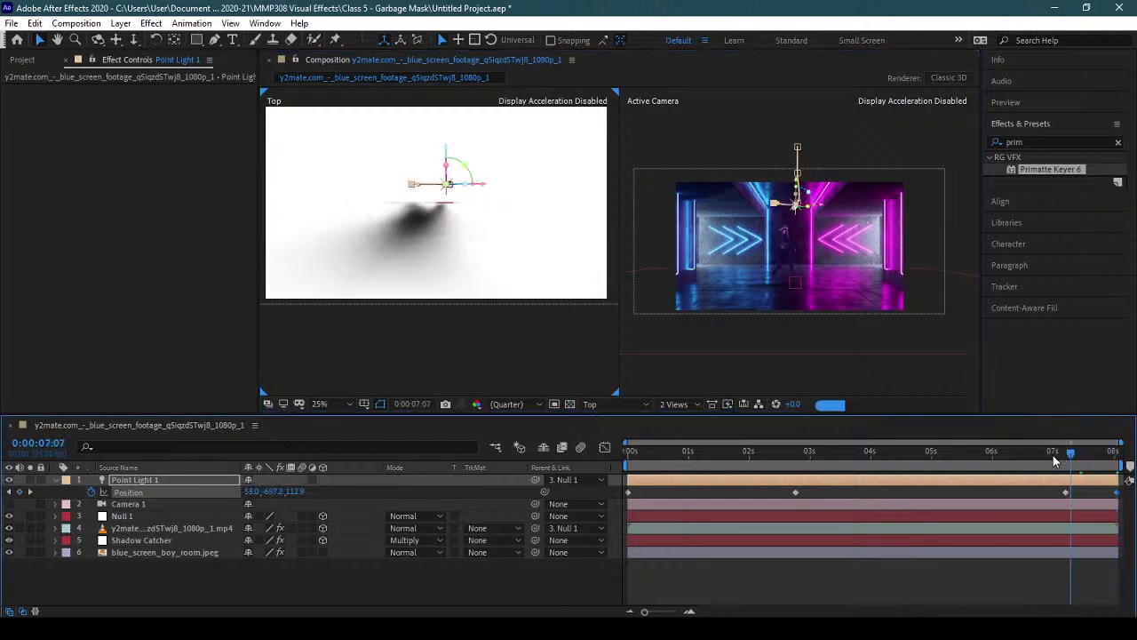
left_click_drag(1053, 455, 1131, 466)
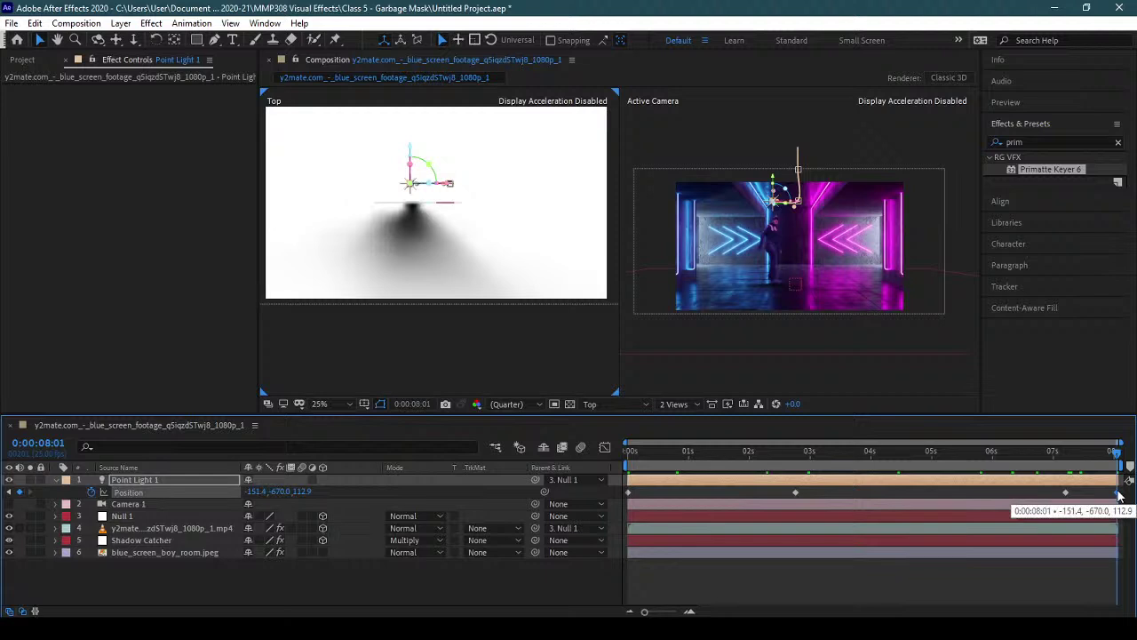
- Delete the light's final Position keyframe at 0:00:08:01 and return the viewer to a single view
left_click(1118, 493)
key("Delete")
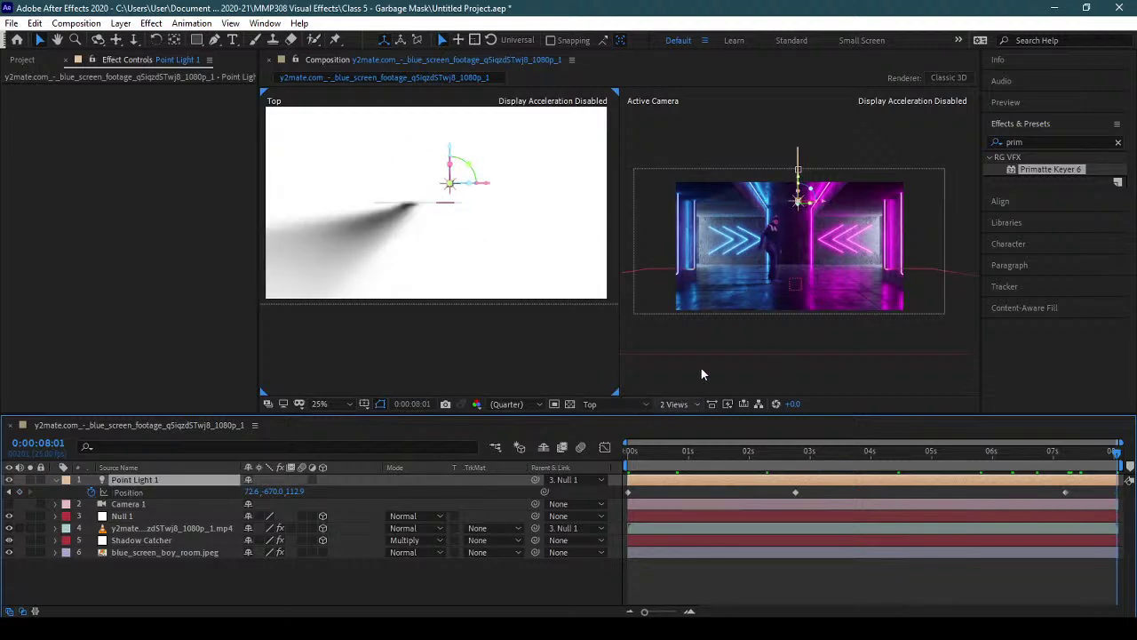
left_click(681, 404)
- Switch to a single Active Camera view at Fit up to 100% and preview from the start
left_click(701, 428)
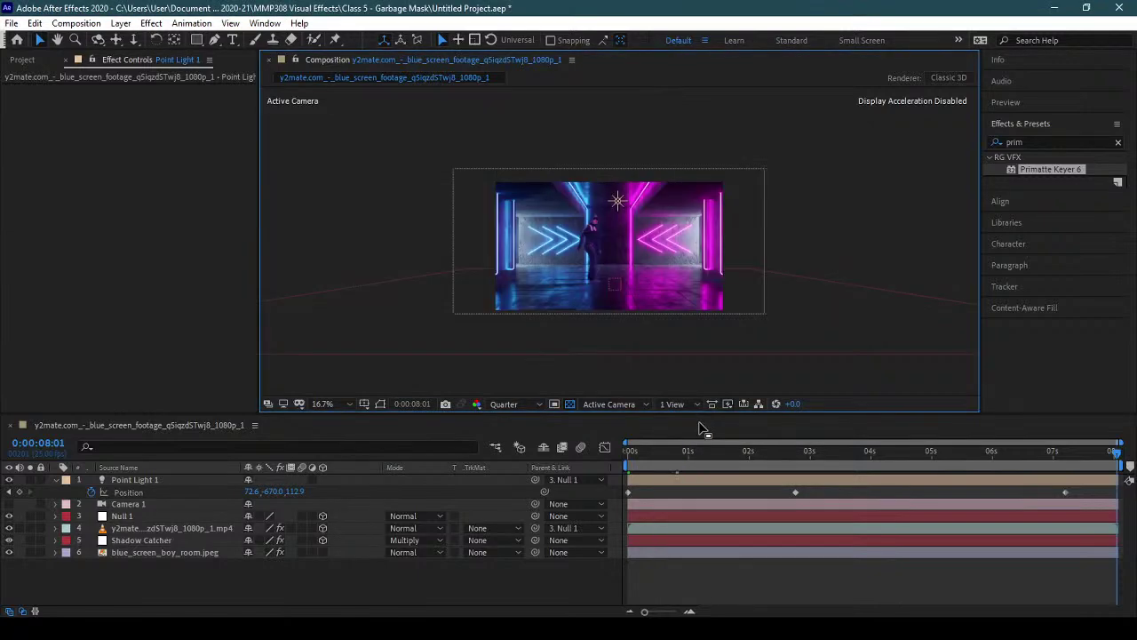
left_click(324, 404)
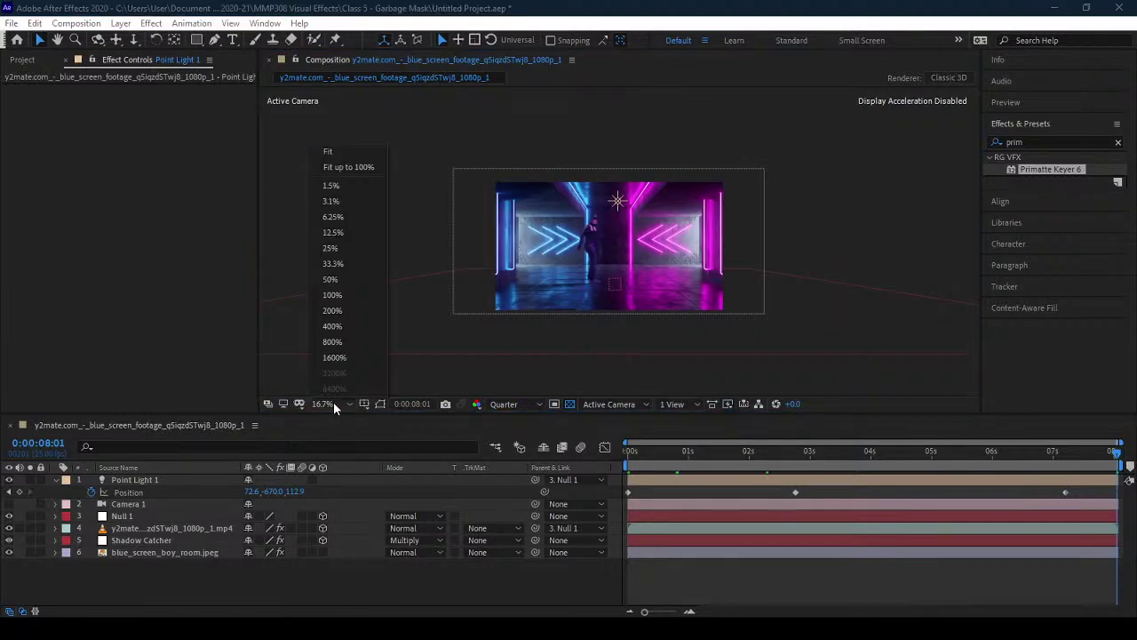
left_click(352, 169)
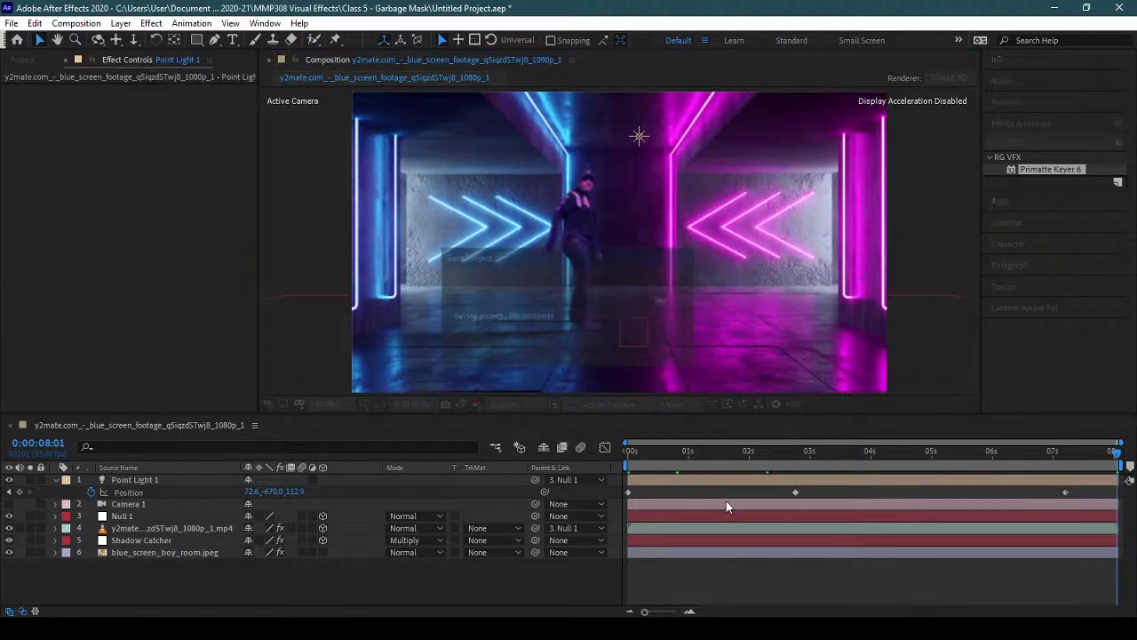
key("Home")
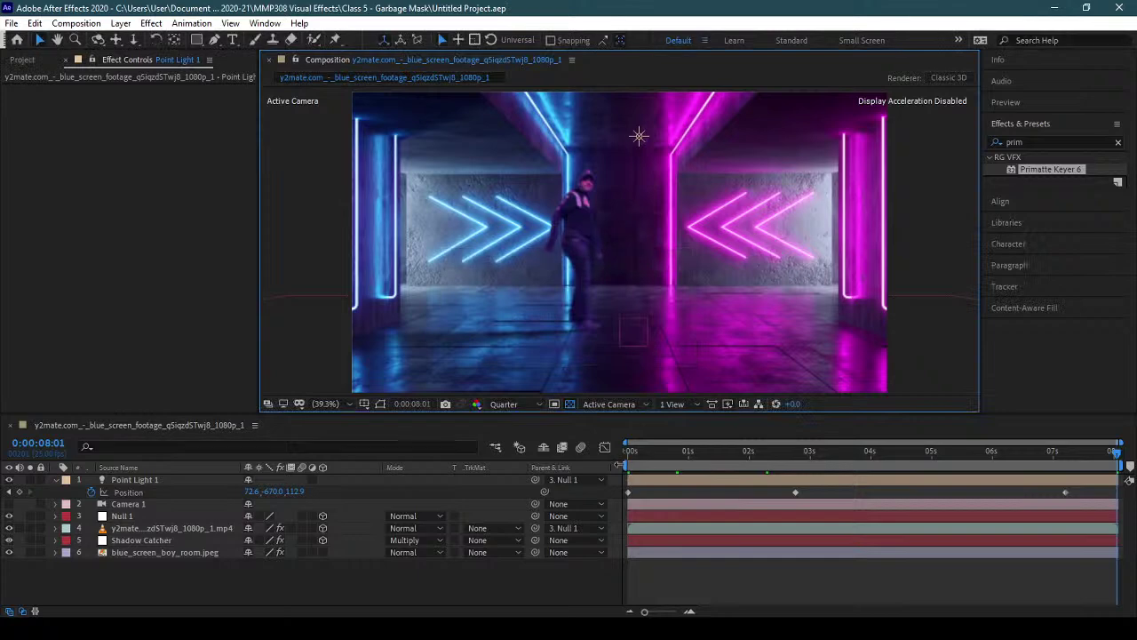
key("space")
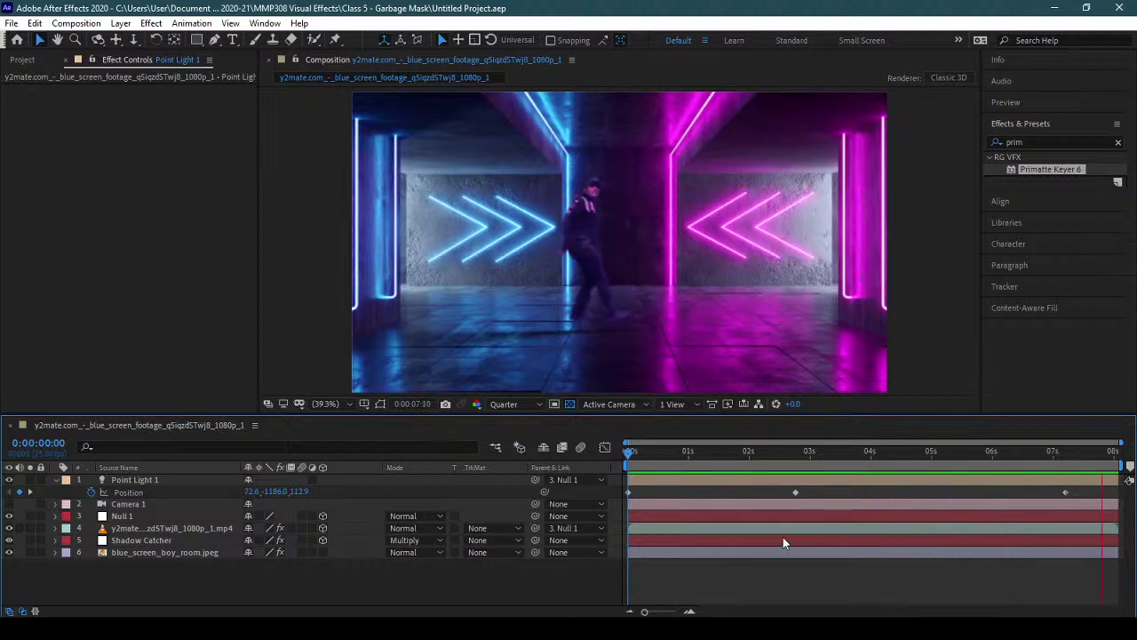
- Adjust Null 1's Position Y keyframe at 0:00:02:20 to match the walker's height
left_click(704, 452)
left_click_drag(705, 454, 796, 484)
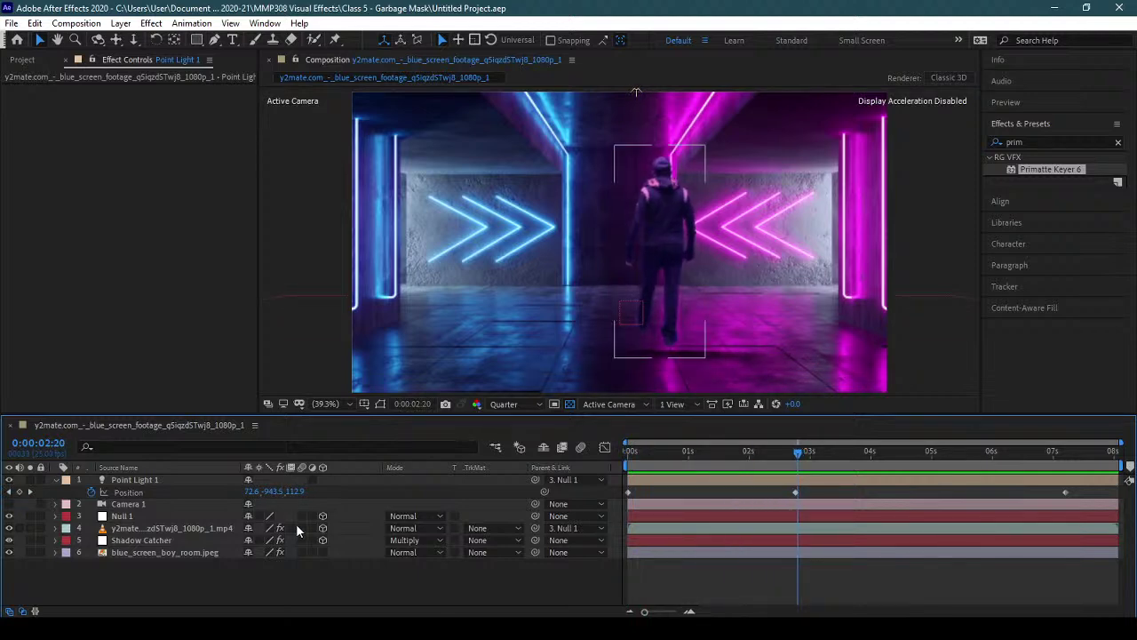
left_click(165, 519)
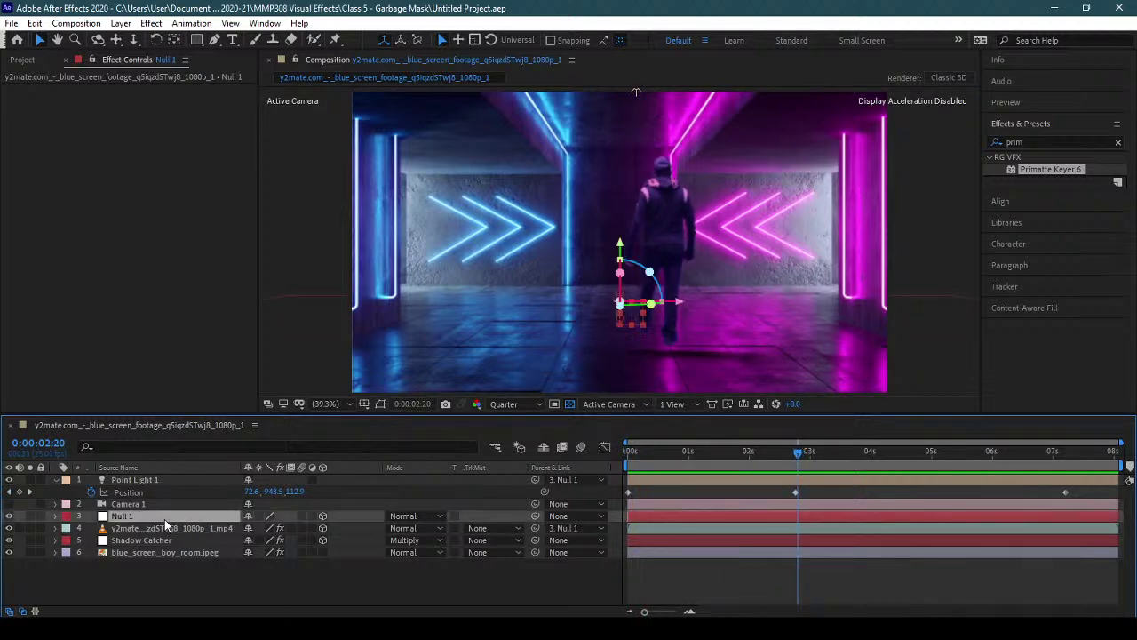
key("p")
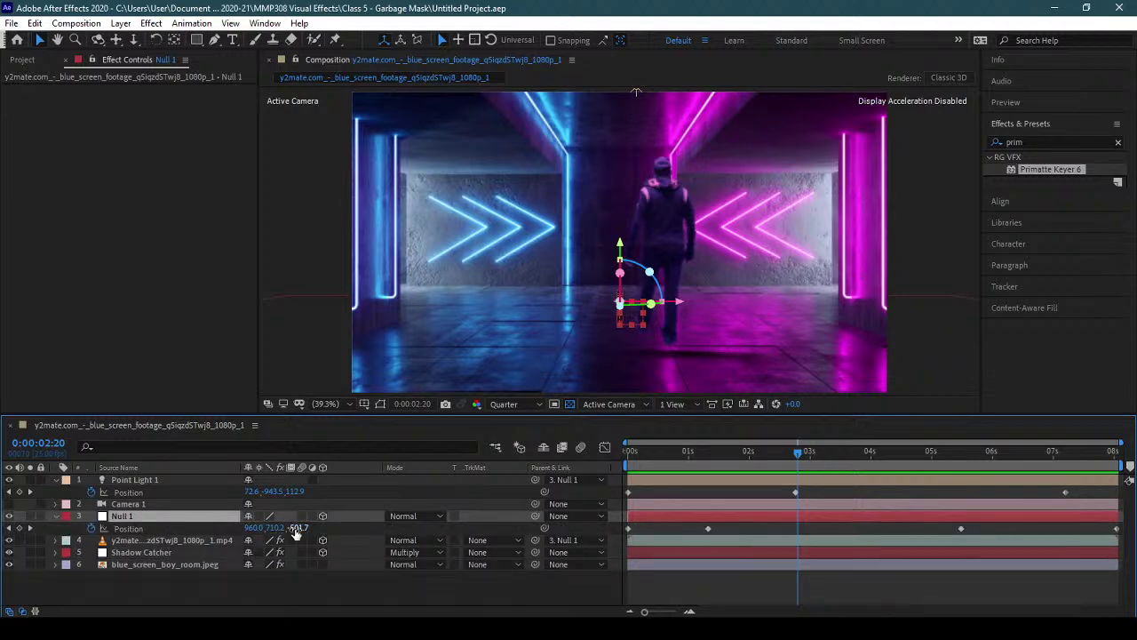
mouse_move(275, 527)
left_mouse_down()
mouse_move(313, 529)
mouse_move(289, 528)
left_mouse_up()
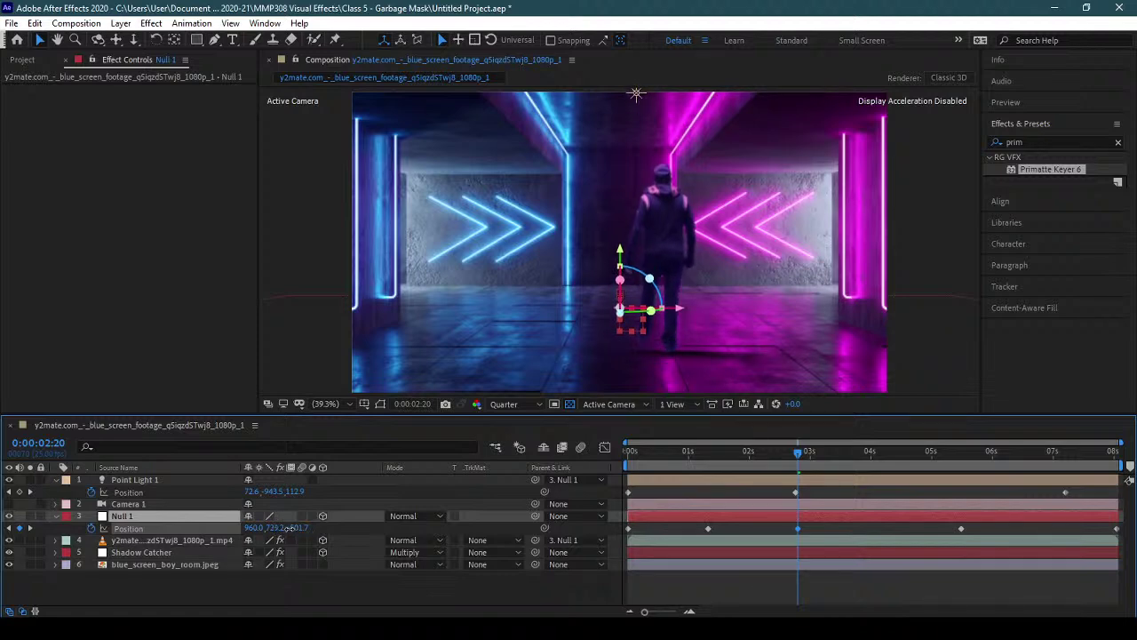
left_click_drag(743, 459, 962, 479)
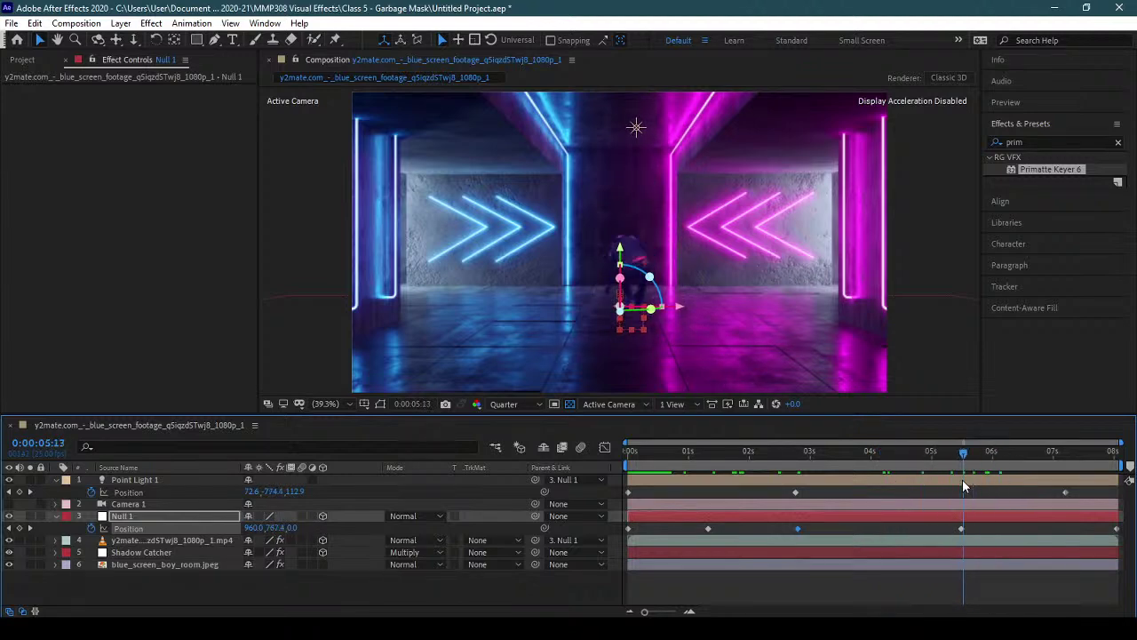
- Lower Null 1's Position Y at the 0:00:05:12 keyframe and play back to check the result
left_click(8, 527)
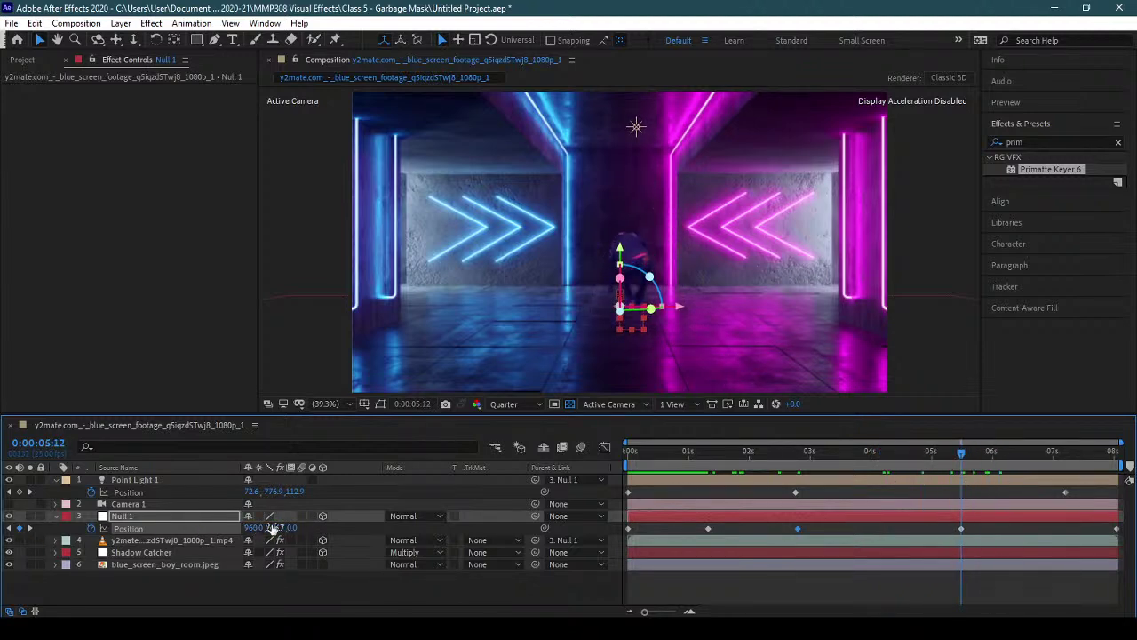
left_click_drag(283, 527, 315, 531)
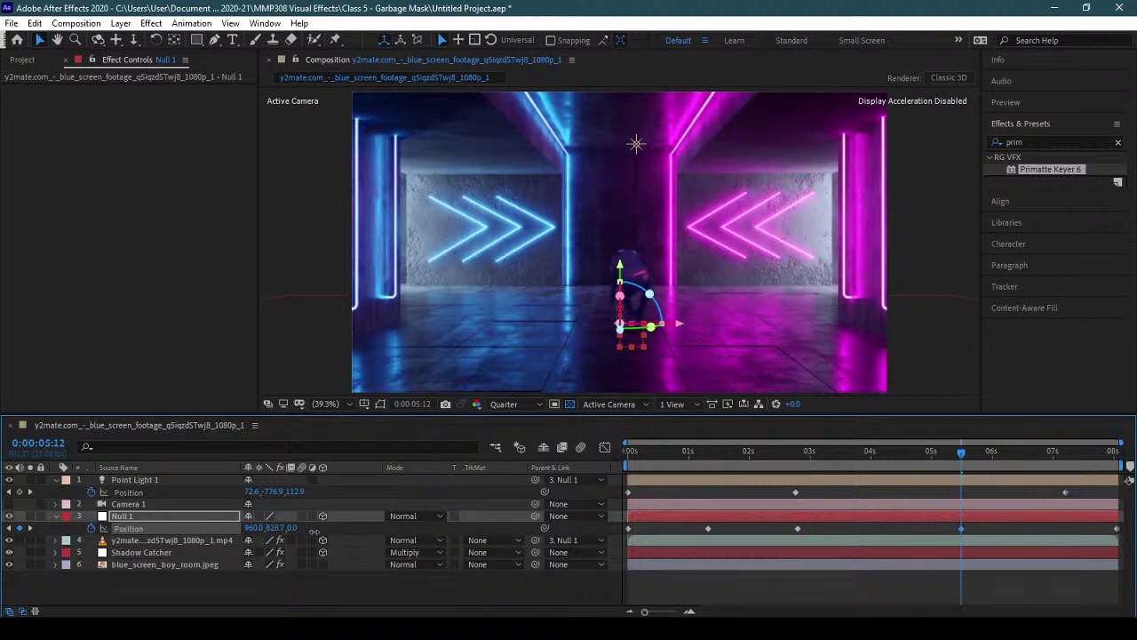
left_click_drag(1020, 464, 1128, 462)
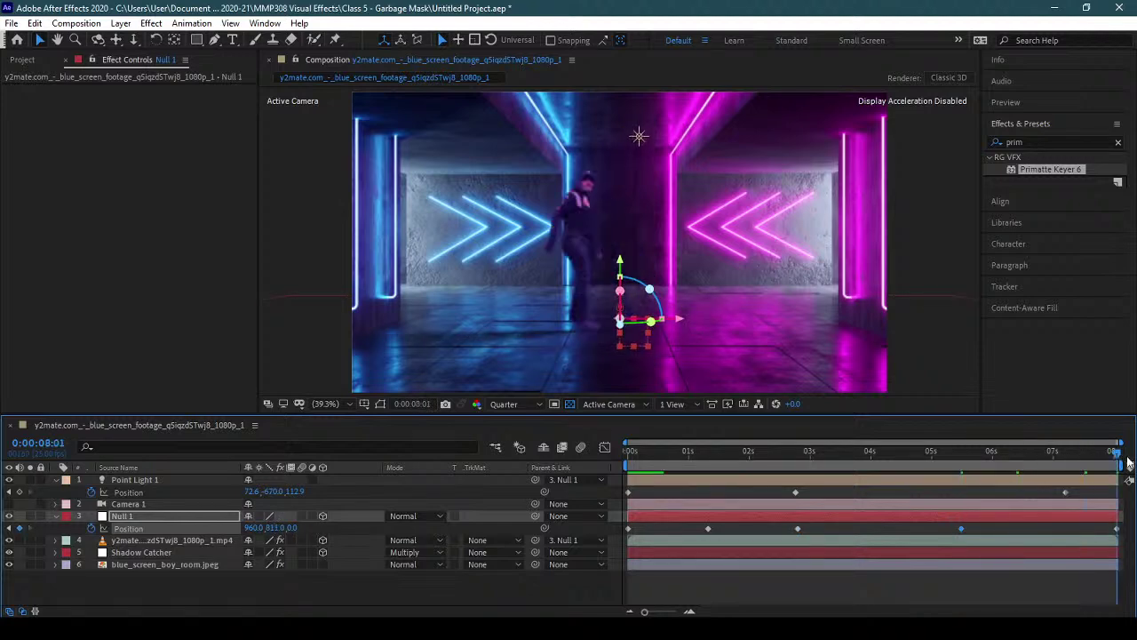
key("space")
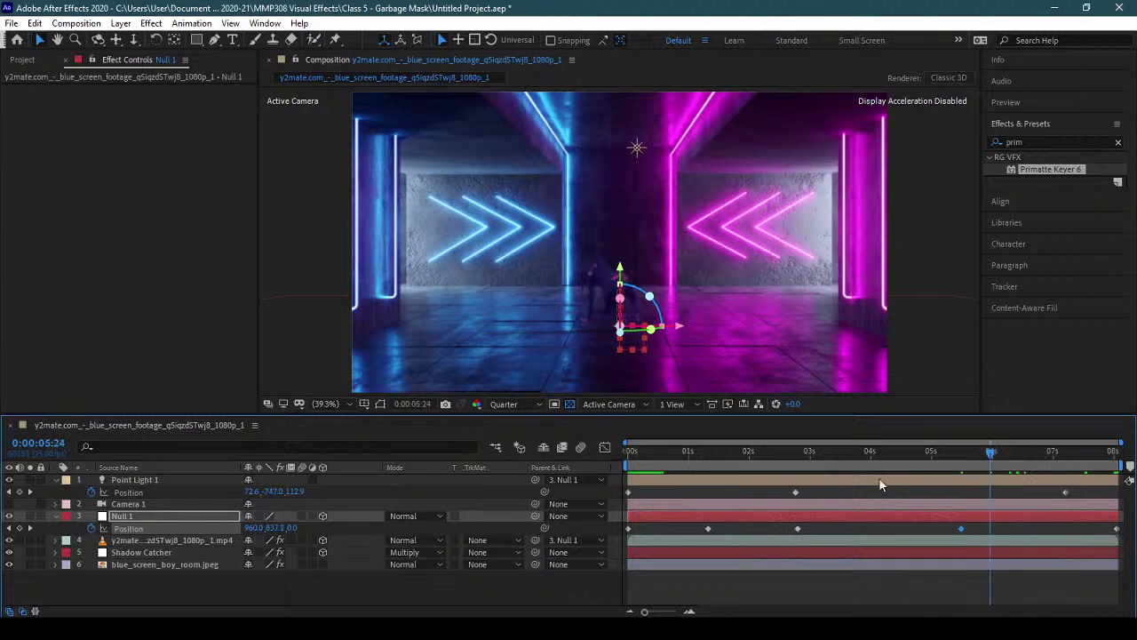
key("space")
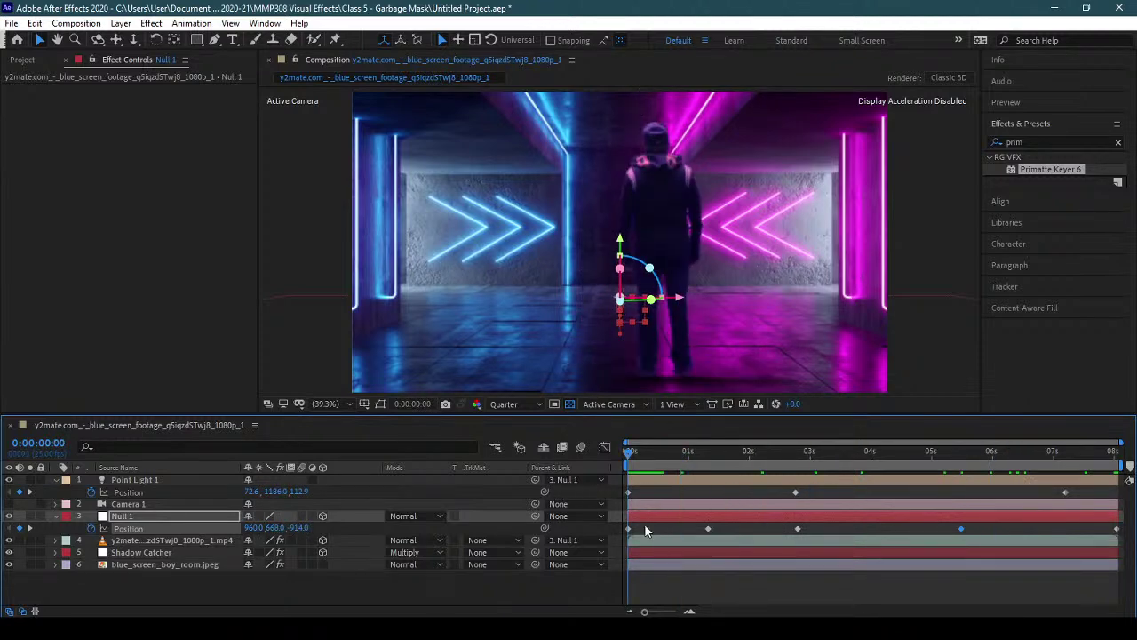
left_click(741, 574)
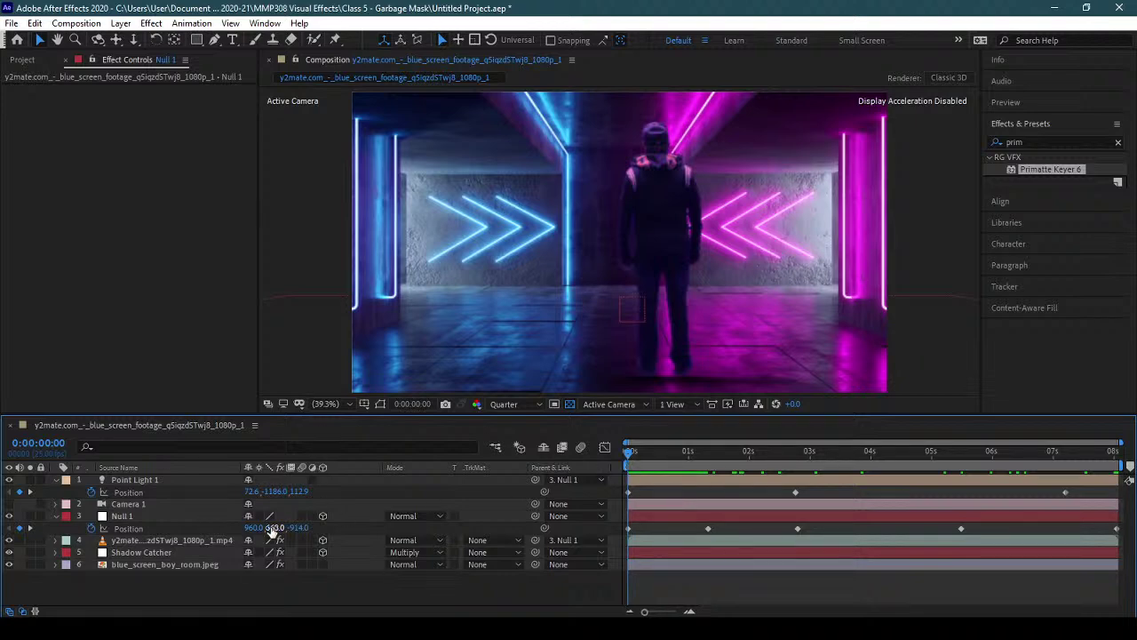
- Delete the Null 1 and Point Light 1 layers
left_click(143, 517)
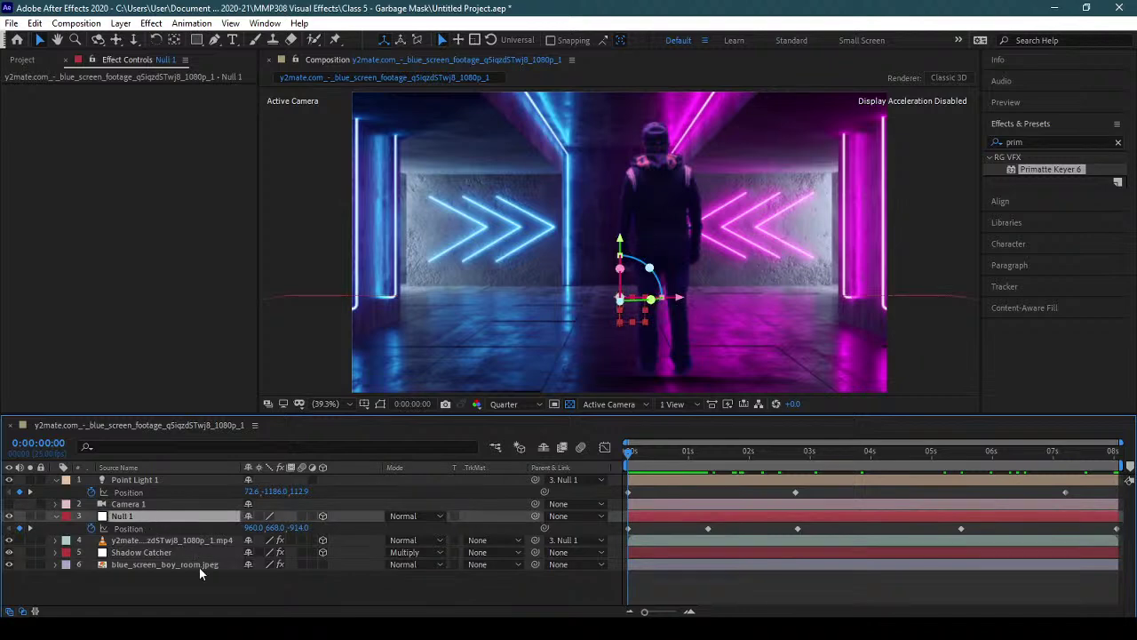
key("Delete")
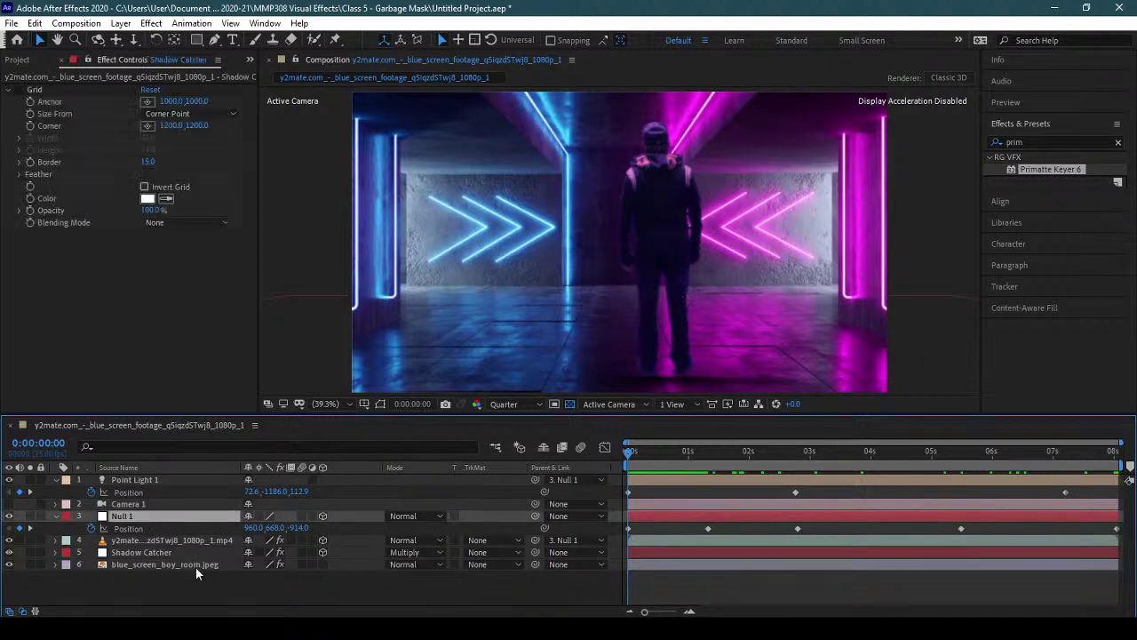
left_click(152, 504)
left_click(153, 481)
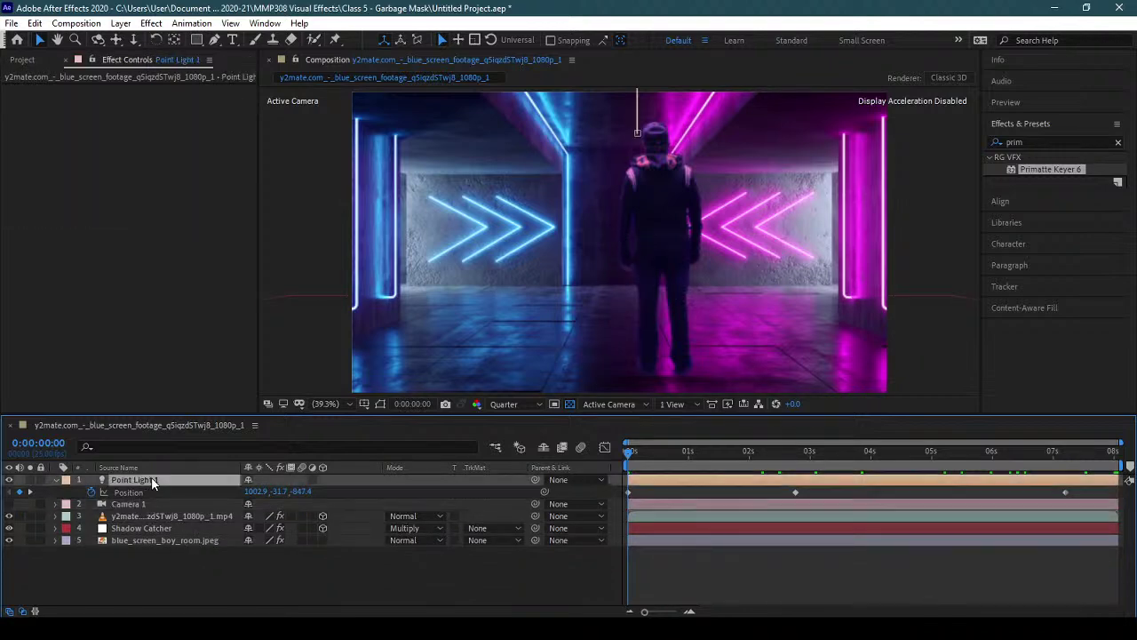
key("Delete")
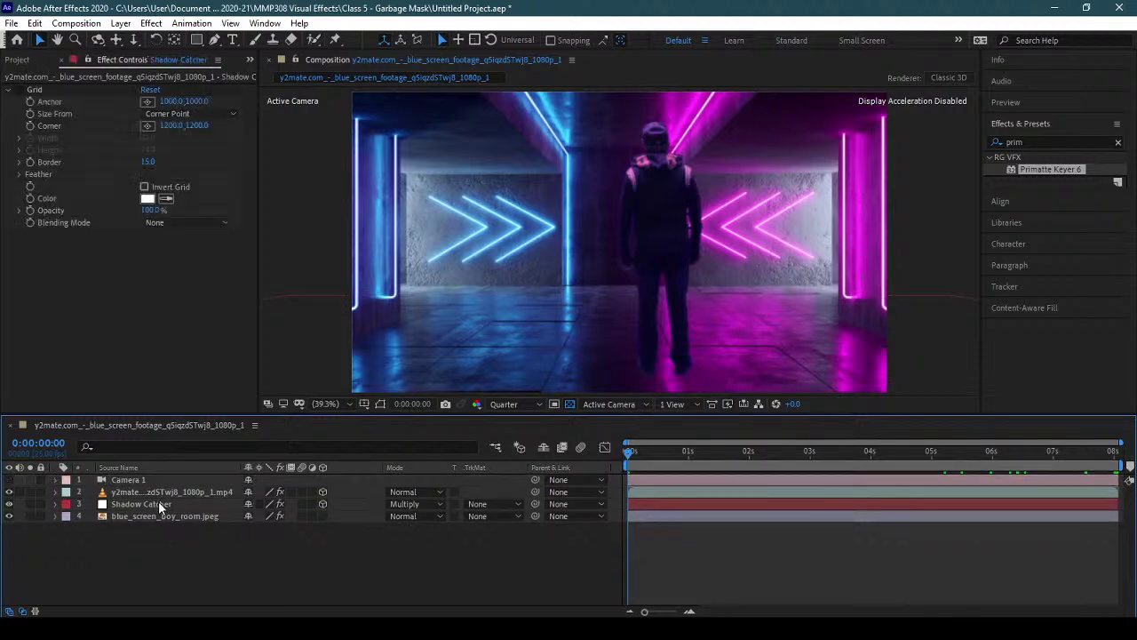
- Turn off 3D on the Shadow Catcher and footage layers, then delete Camera 1 and Shadow Catcher
left_click(323, 504)
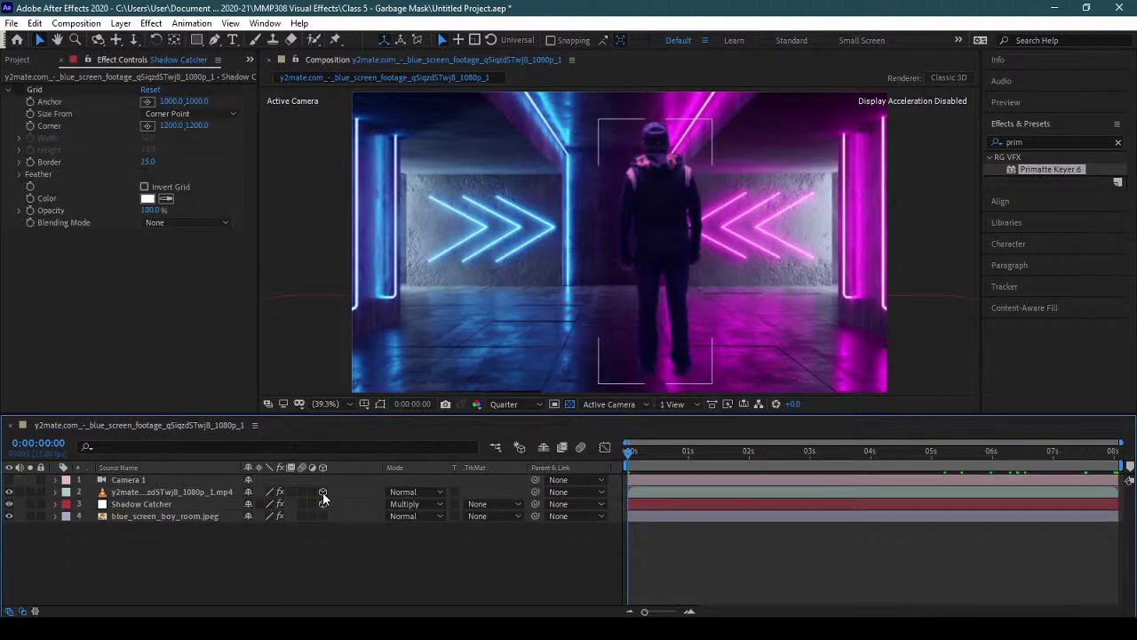
left_click(322, 504)
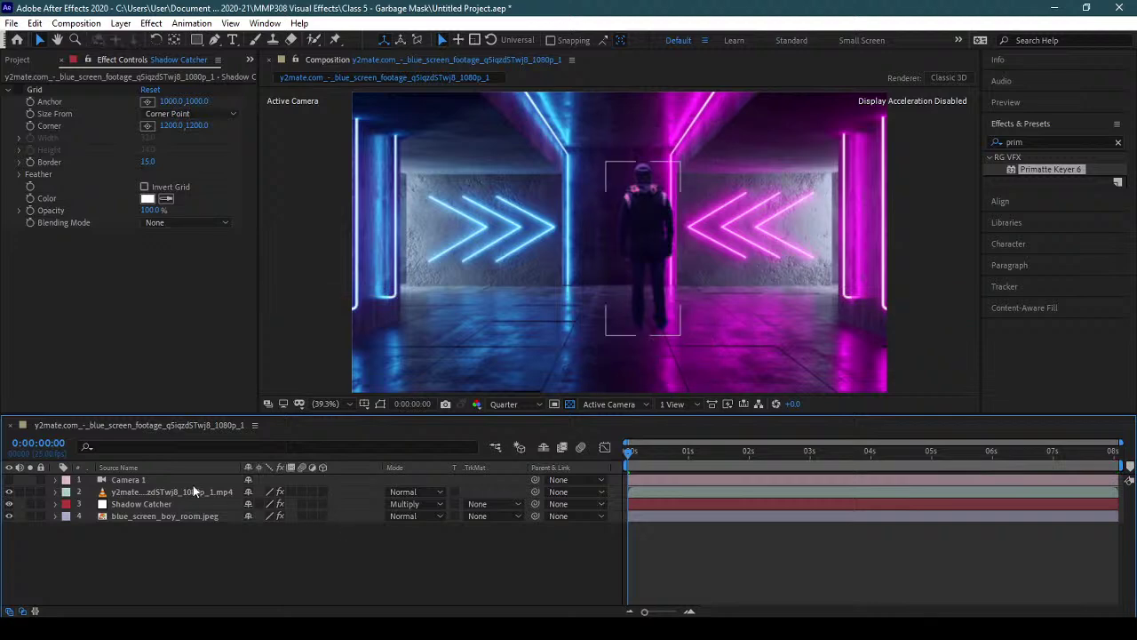
left_click(158, 469)
left_click(158, 479)
key("Delete")
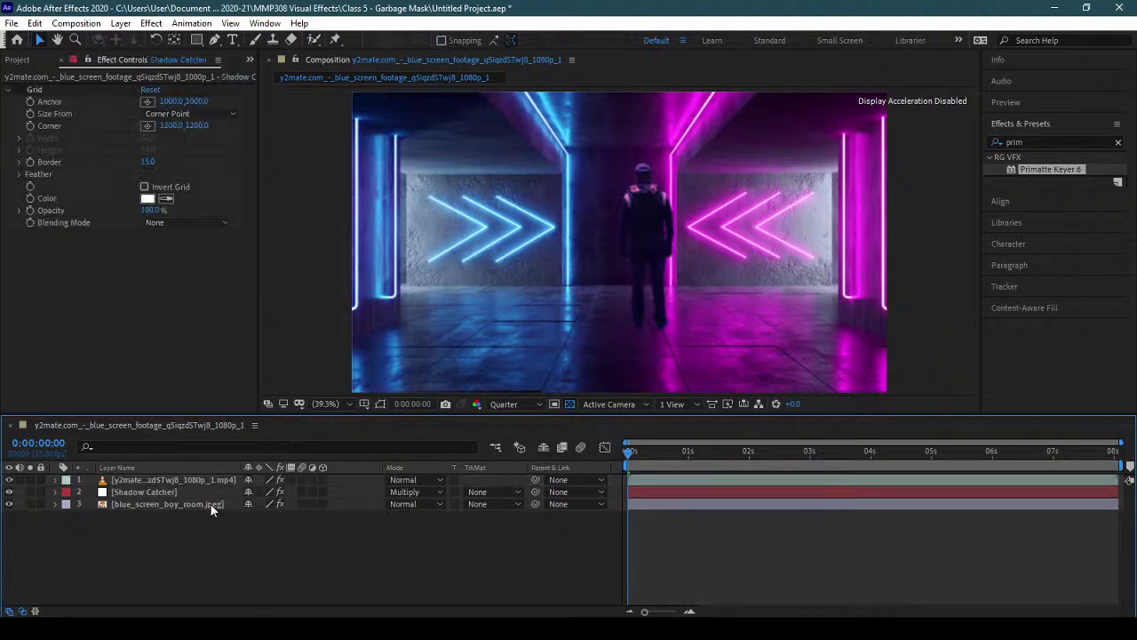
left_click(205, 493)
key("Delete")
left_click(205, 480)
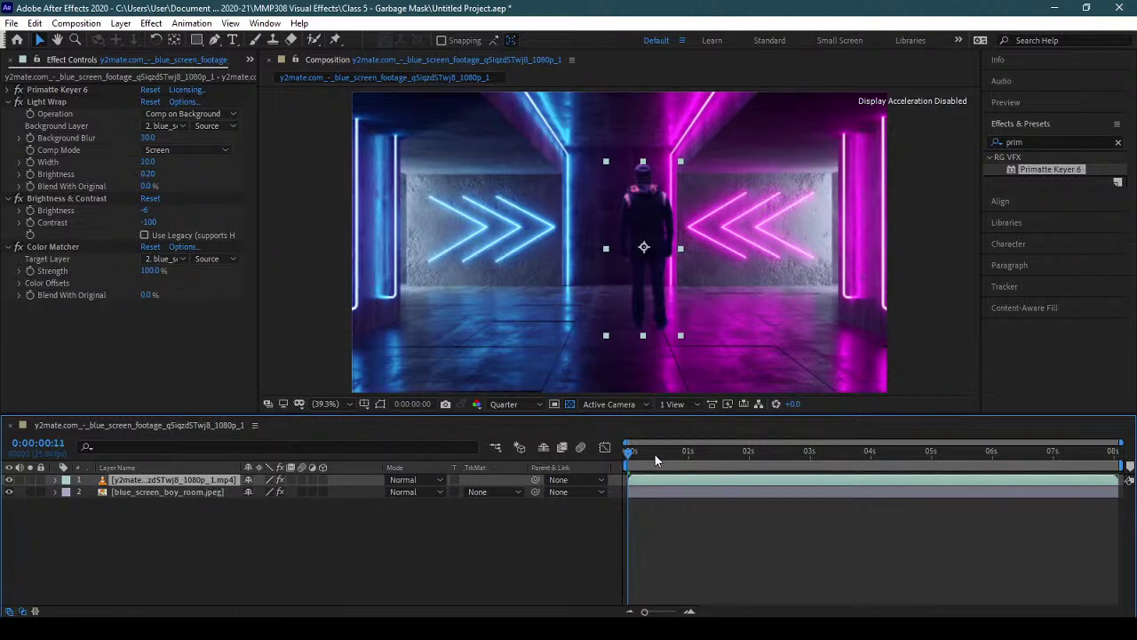
- Reset the walker footage's Position to the composition centre, then lower it at the last frame
key("space")
key("p")
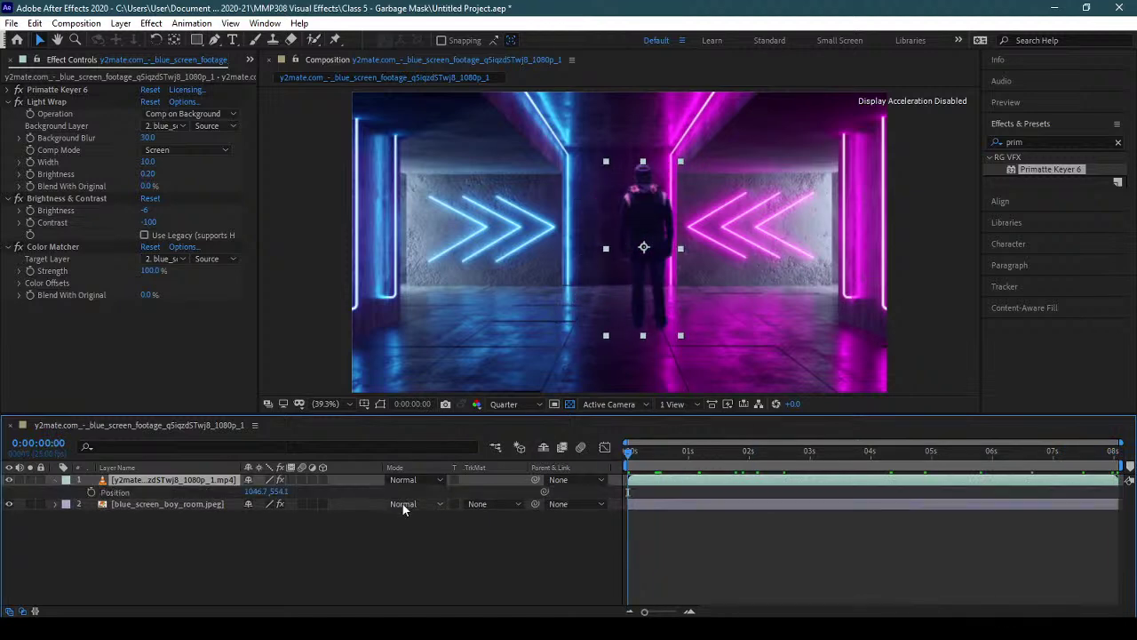
right_click(125, 496)
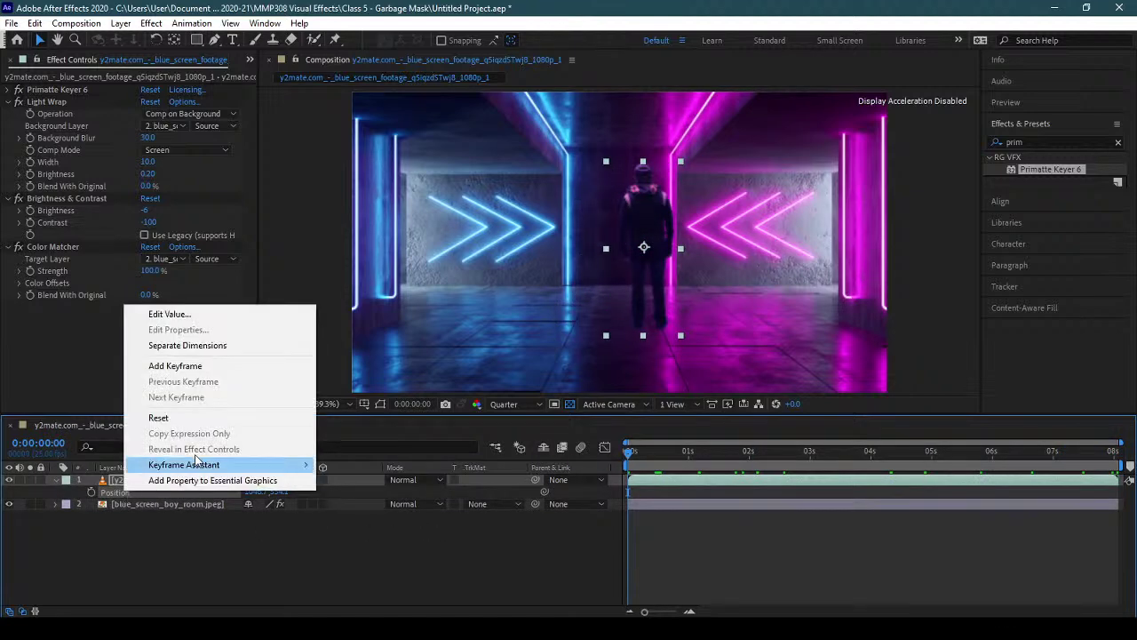
left_click(192, 417)
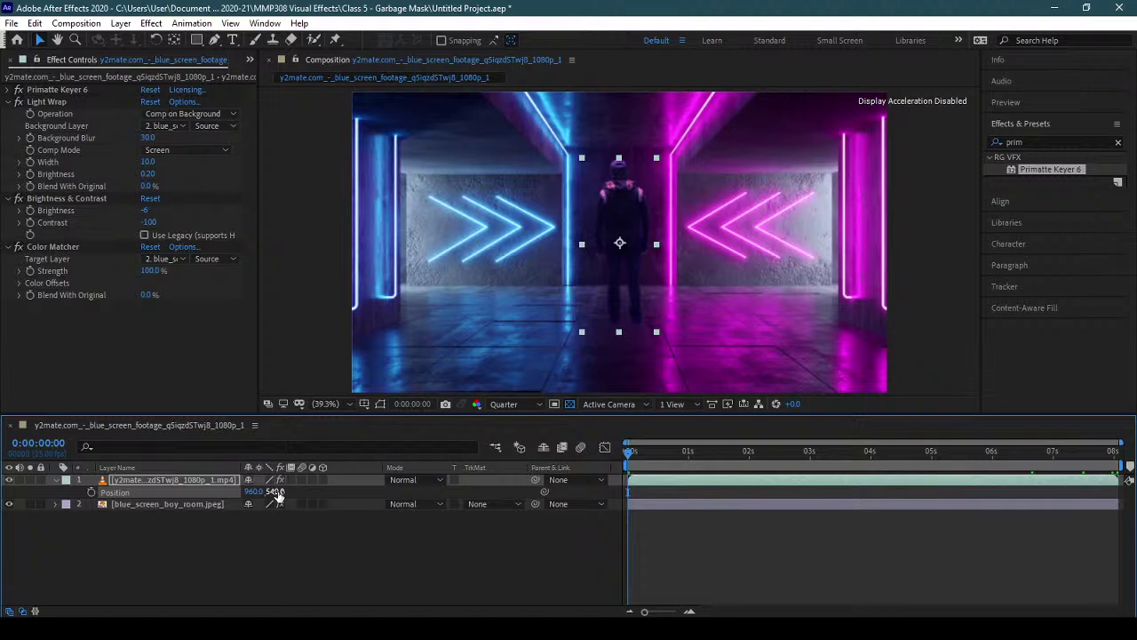
left_click_drag(651, 449, 732, 450)
key("End")
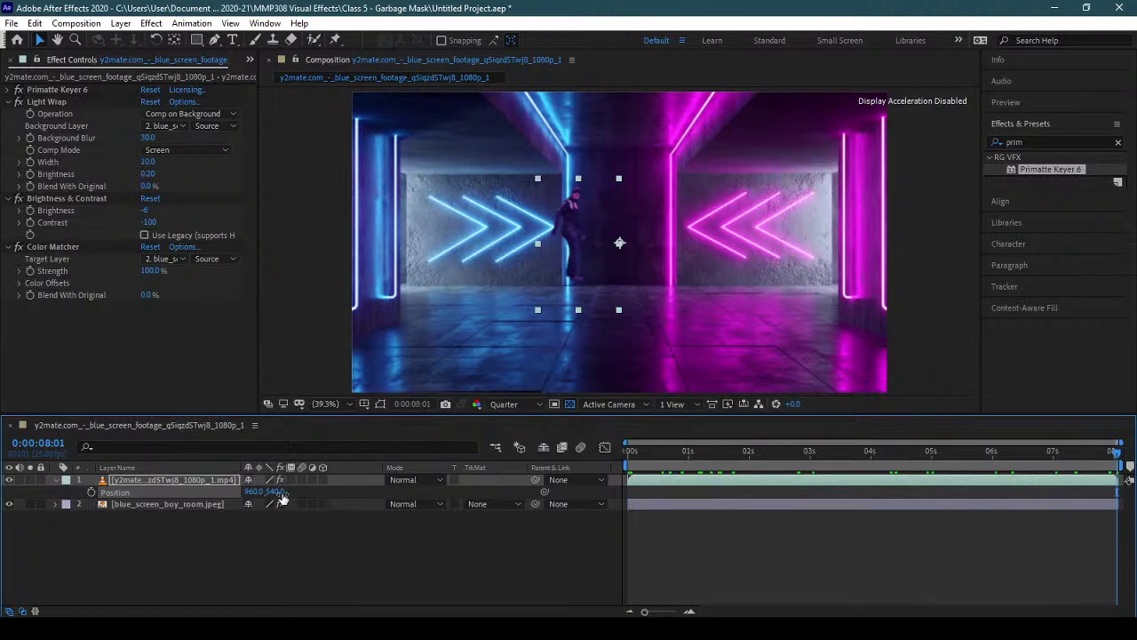
left_click_drag(276, 493, 335, 498)
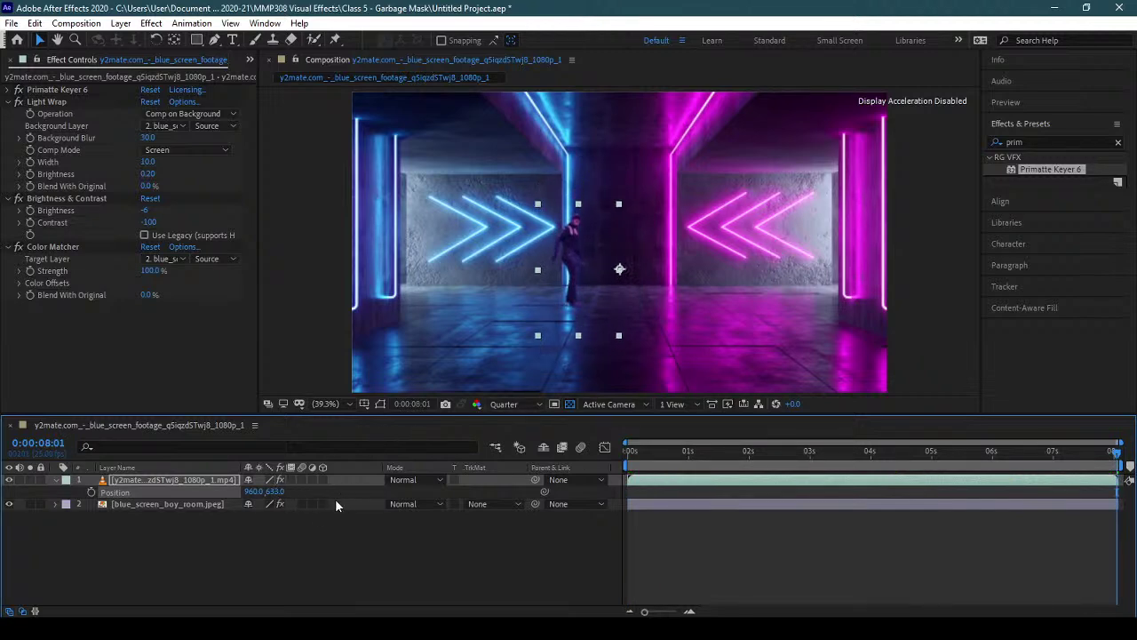
- Reset the walker layer's Scale to 100% and collapse its properties
key("s")
right_click(113, 494)
left_click(267, 422)
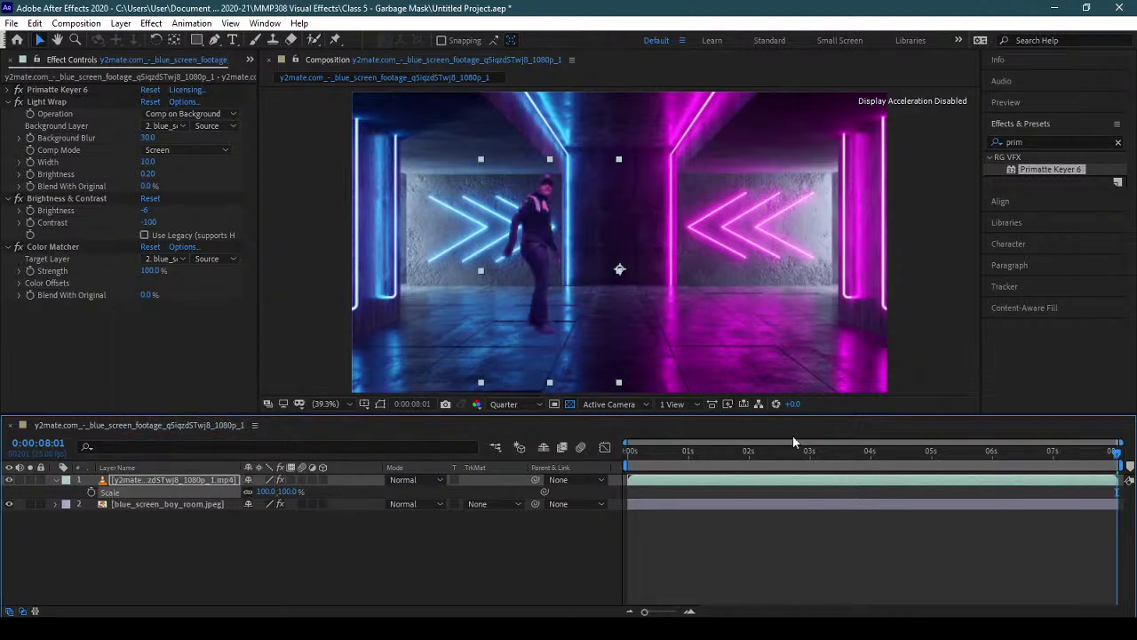
left_click_drag(689, 452, 817, 485)
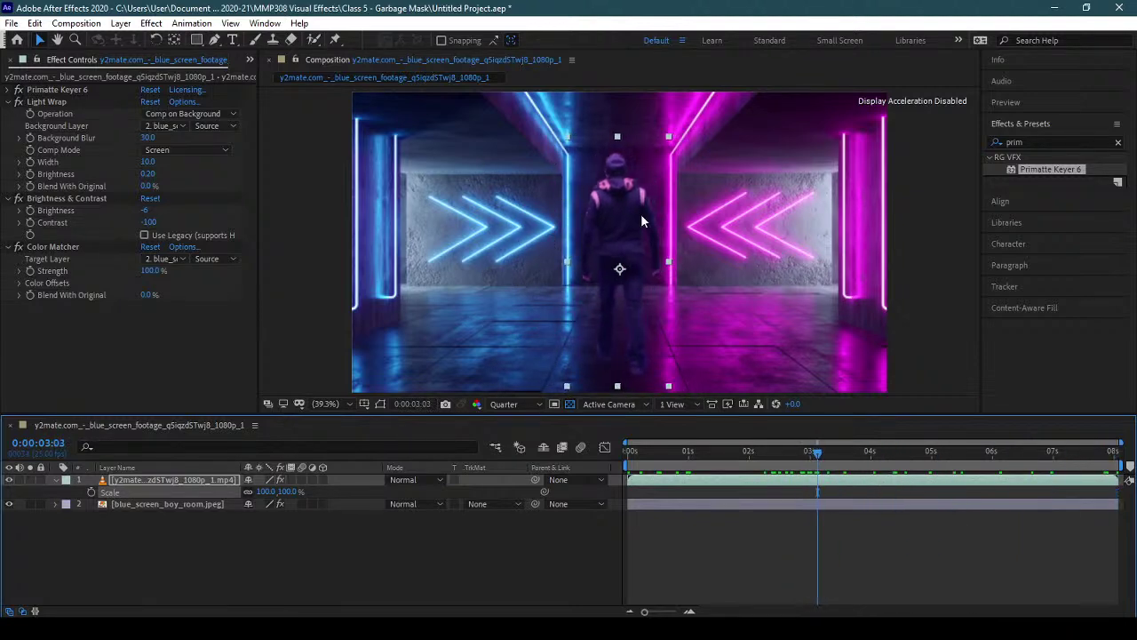
left_click(762, 557)
left_click(67, 491)
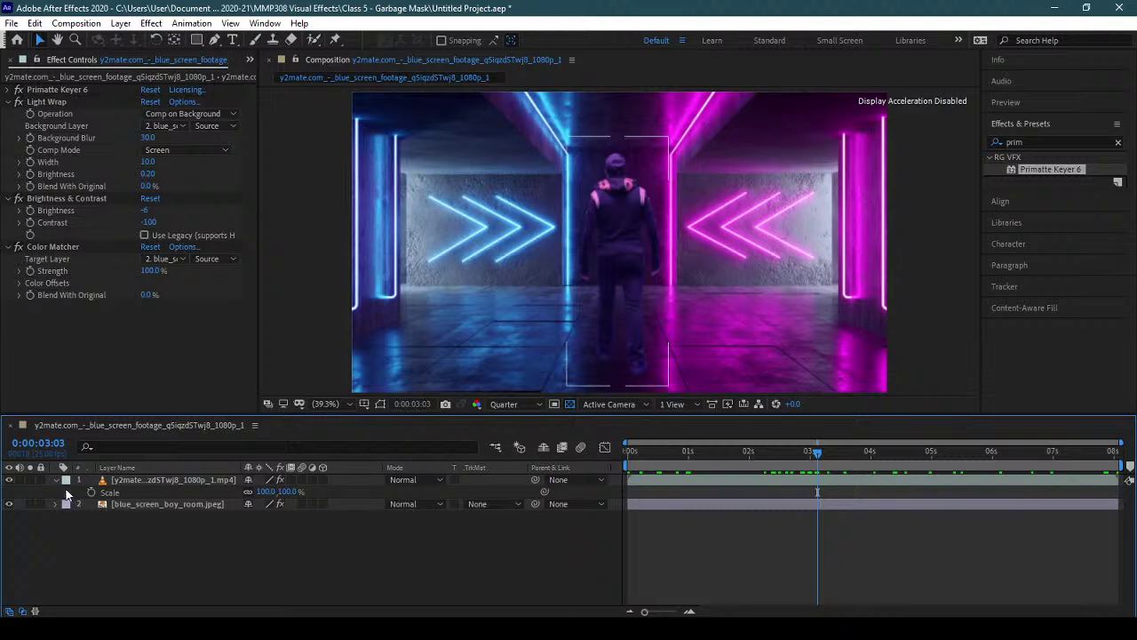
left_click(54, 481)
left_click(152, 480)
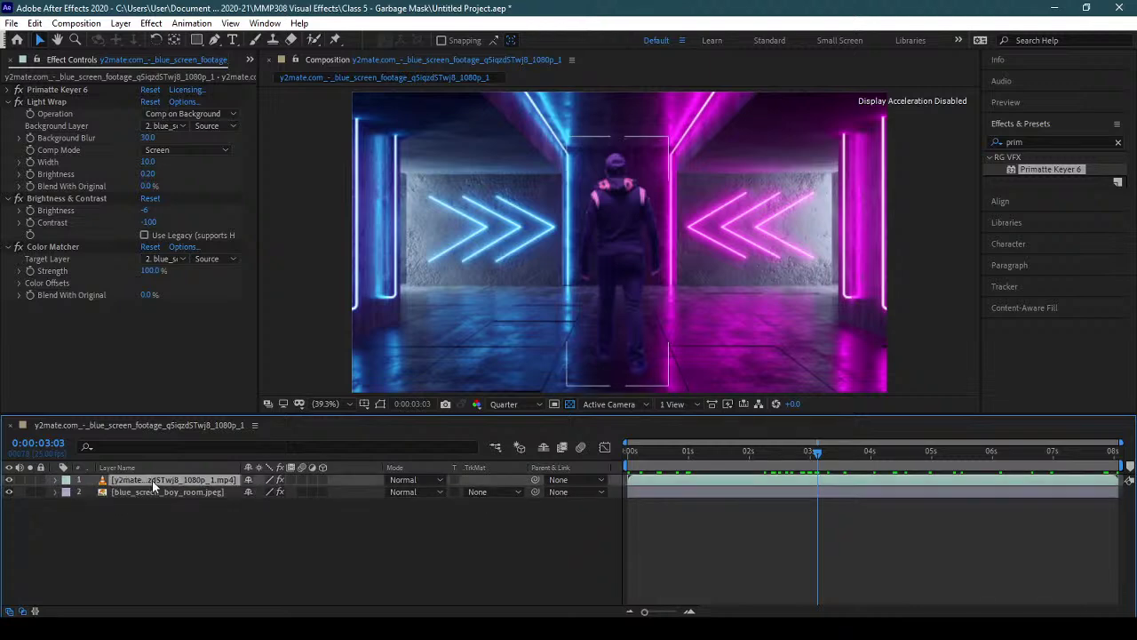
left_click(151, 24)
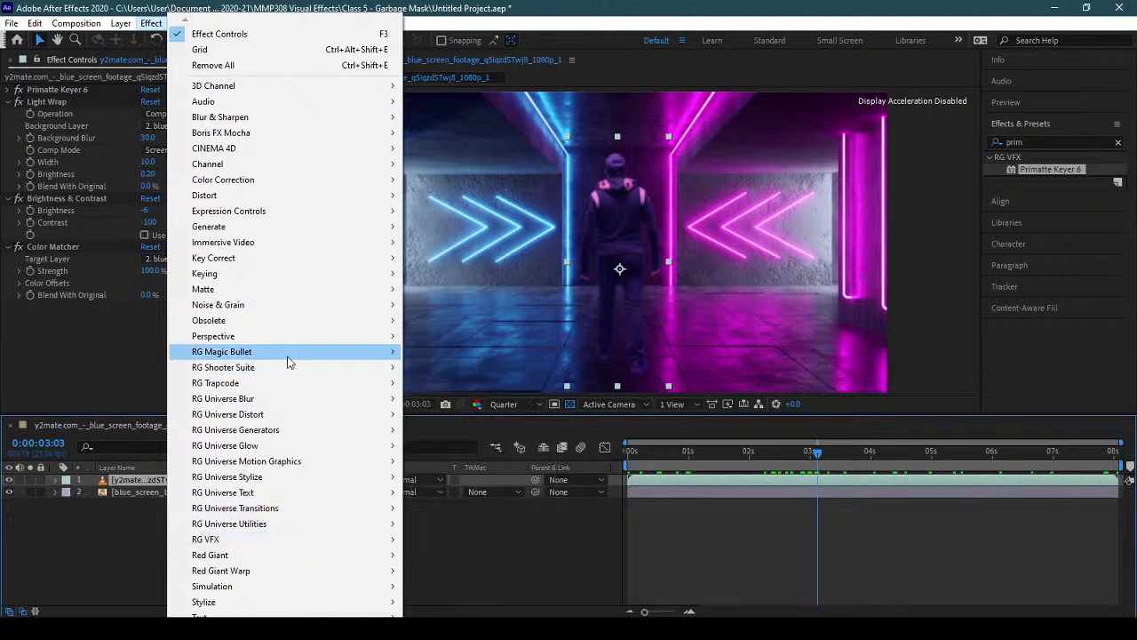
- Apply Red Giant Warp > RG Shadow to the keyed walker footage layer
mouse_move(260, 264)
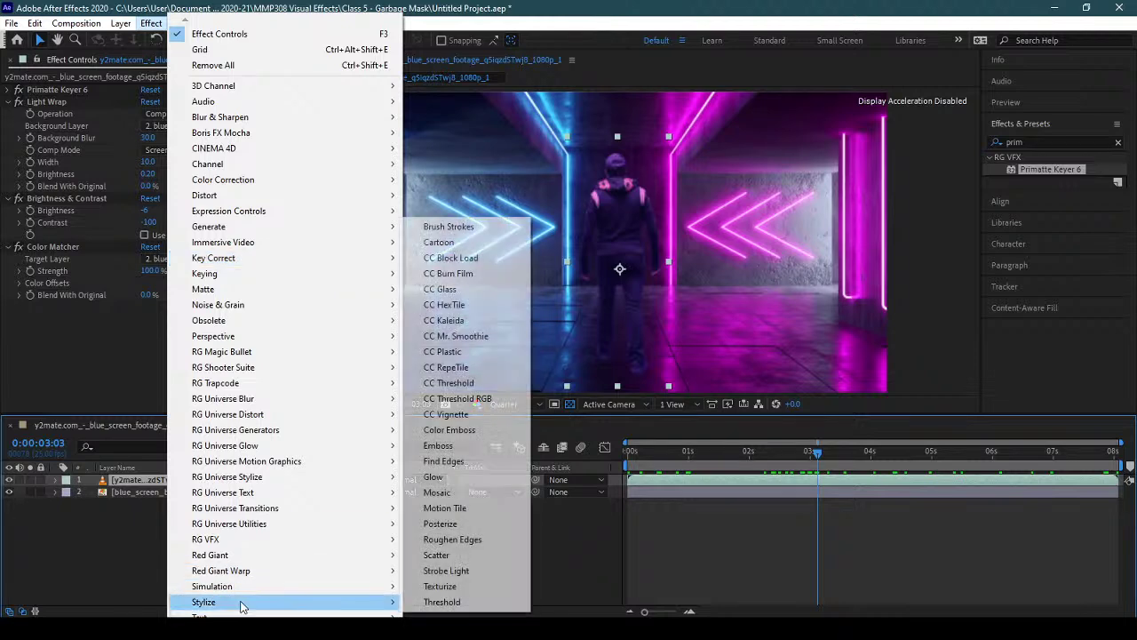
mouse_move(255, 575)
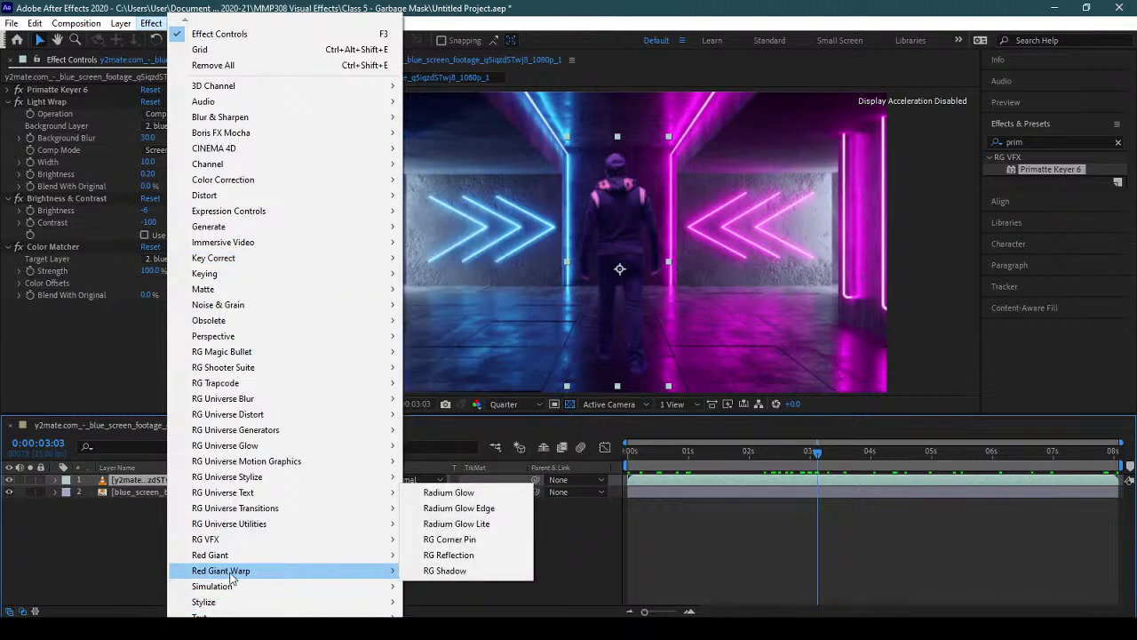
left_click(472, 573)
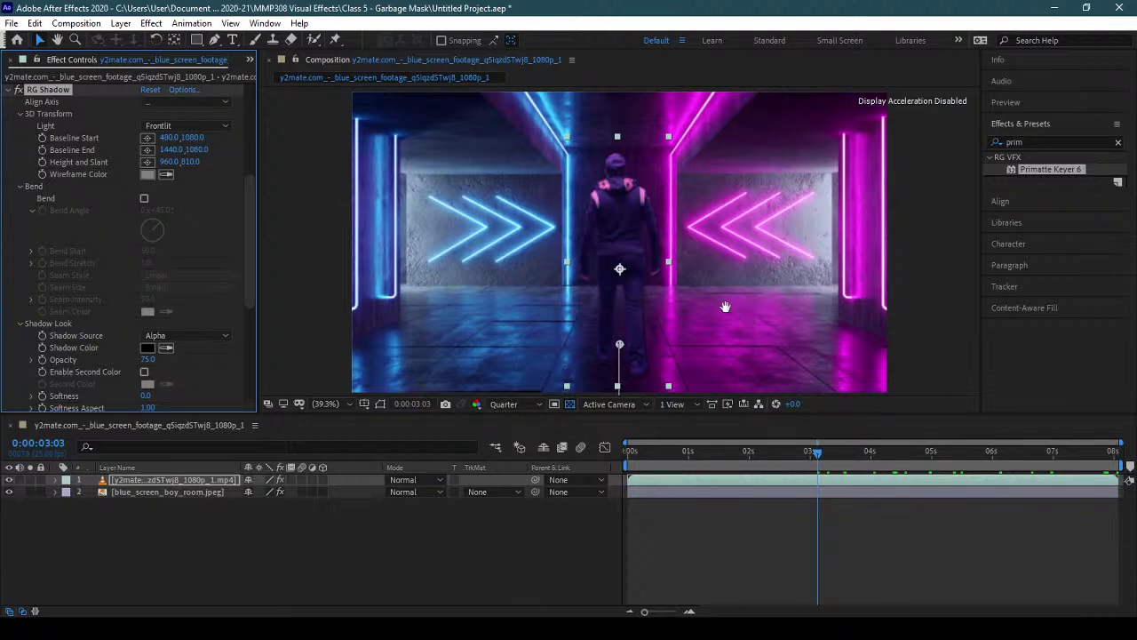
- Place the shadow baseline from 576.8, 904.2 to 1307.5, 909.3, Height and Slant at 914.2, 866.0
left_click_drag(724, 306, 718, 245)
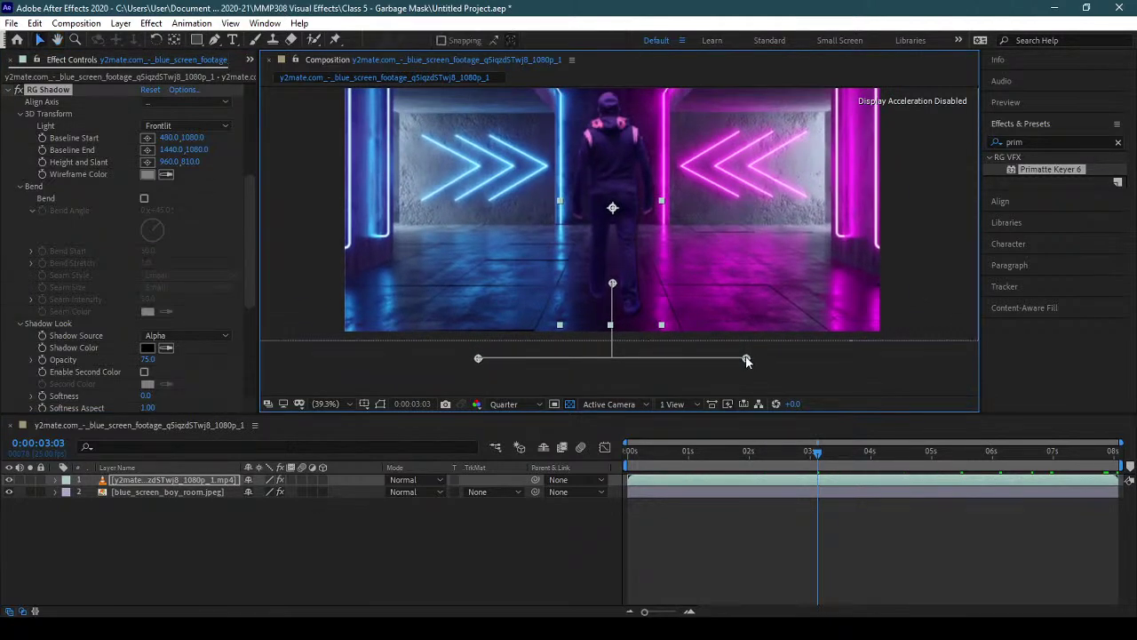
left_click_drag(746, 360, 716, 271)
left_click_drag(478, 358, 778, 308)
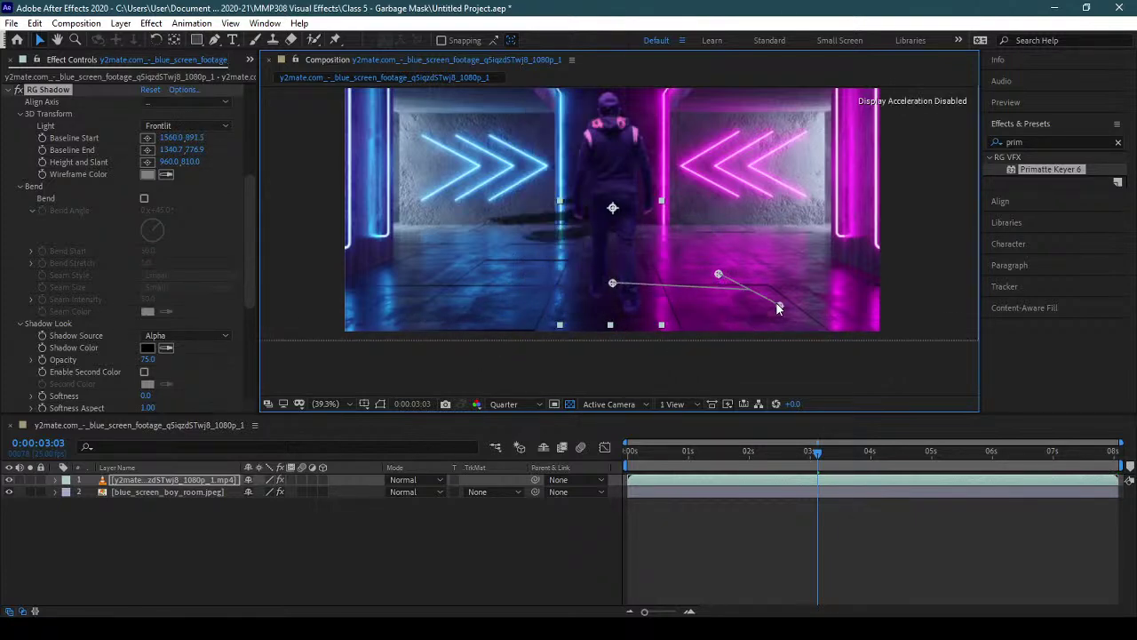
left_click_drag(718, 273, 584, 246)
left_click_drag(612, 283, 670, 339)
key("ctrl+z")
key("ctrl+z")
key("ctrl+z")
key("ctrl+z")
key("ctrl+z")
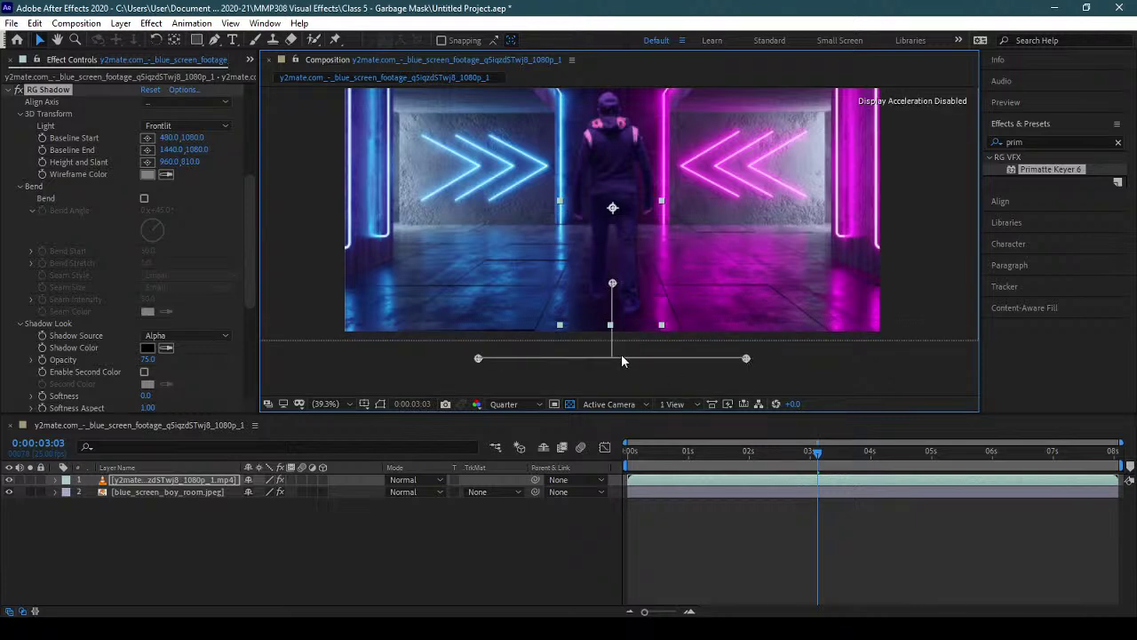
left_click_drag(617, 357, 626, 313)
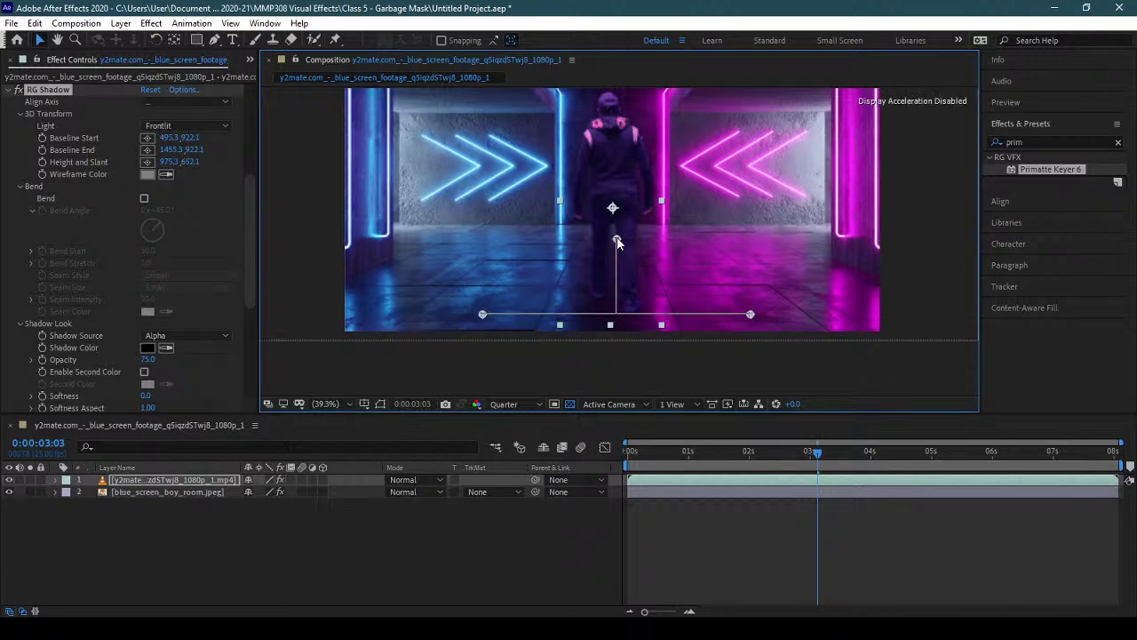
left_click_drag(616, 240, 599, 301)
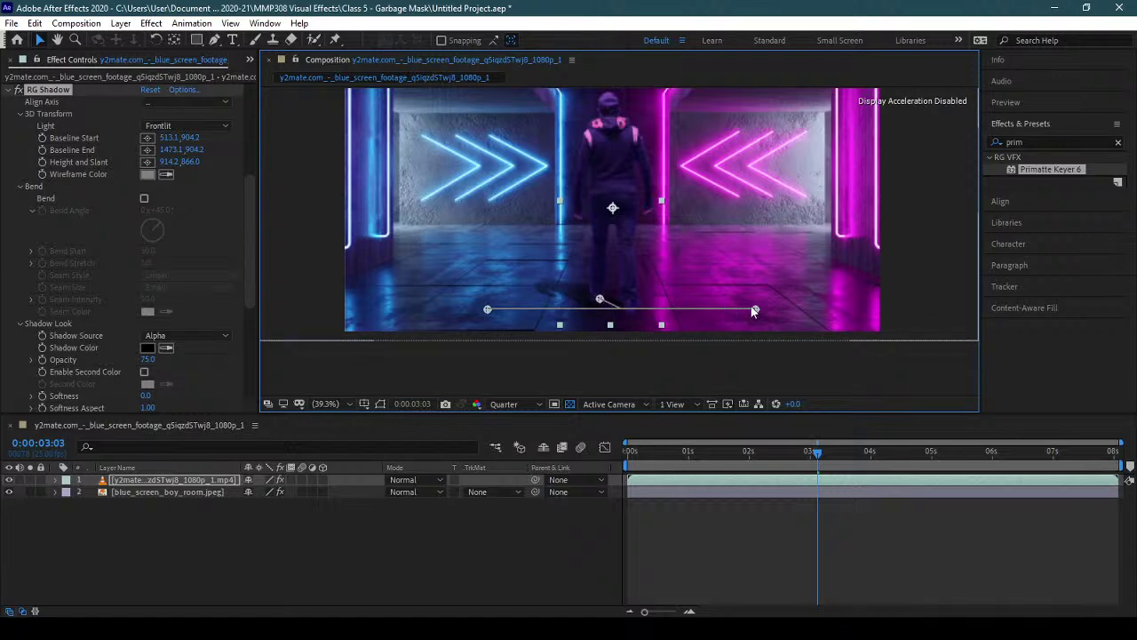
left_click_drag(746, 311, 709, 309)
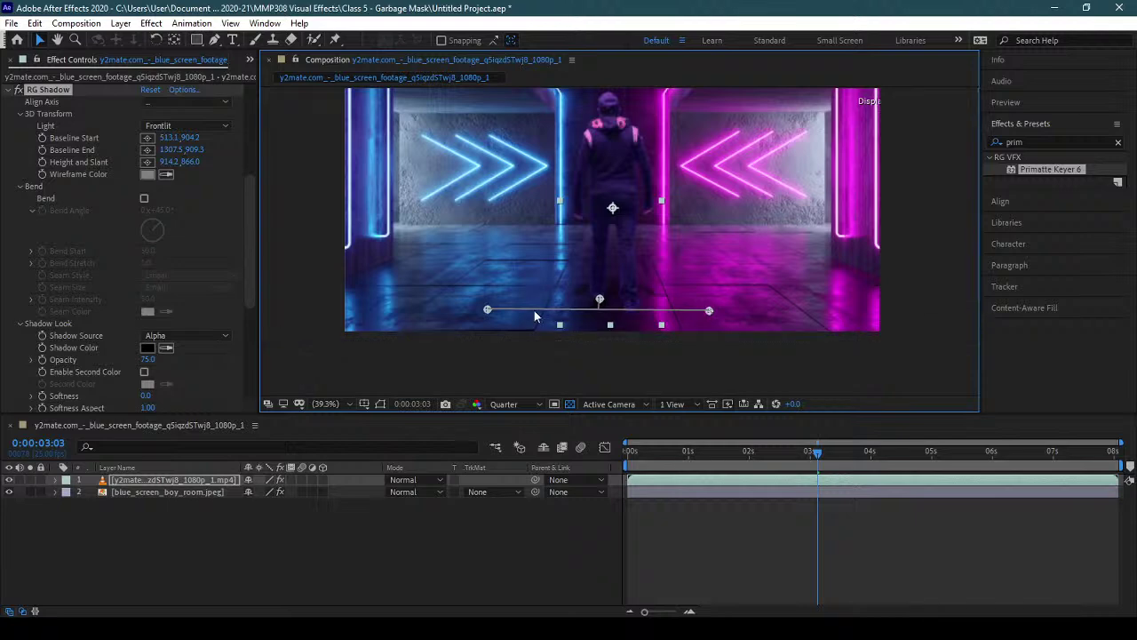
left_click_drag(488, 310, 505, 311)
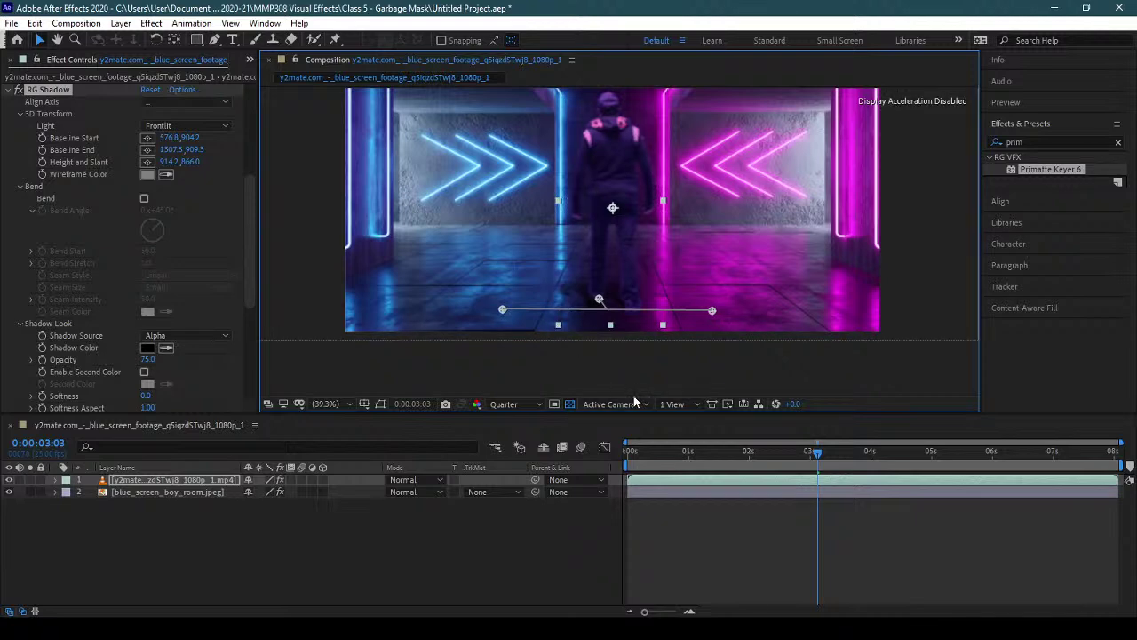
- Set the RG Shadow Softness to 50 and Opacity to 100
left_click_drag(251, 288, 249, 331)
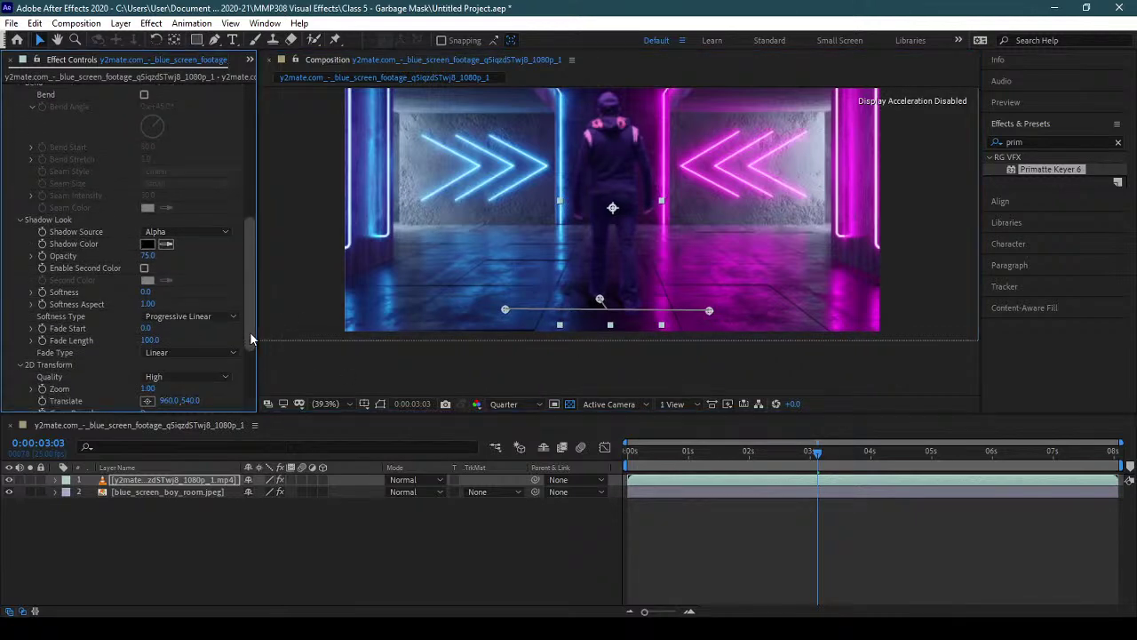
left_click(145, 291)
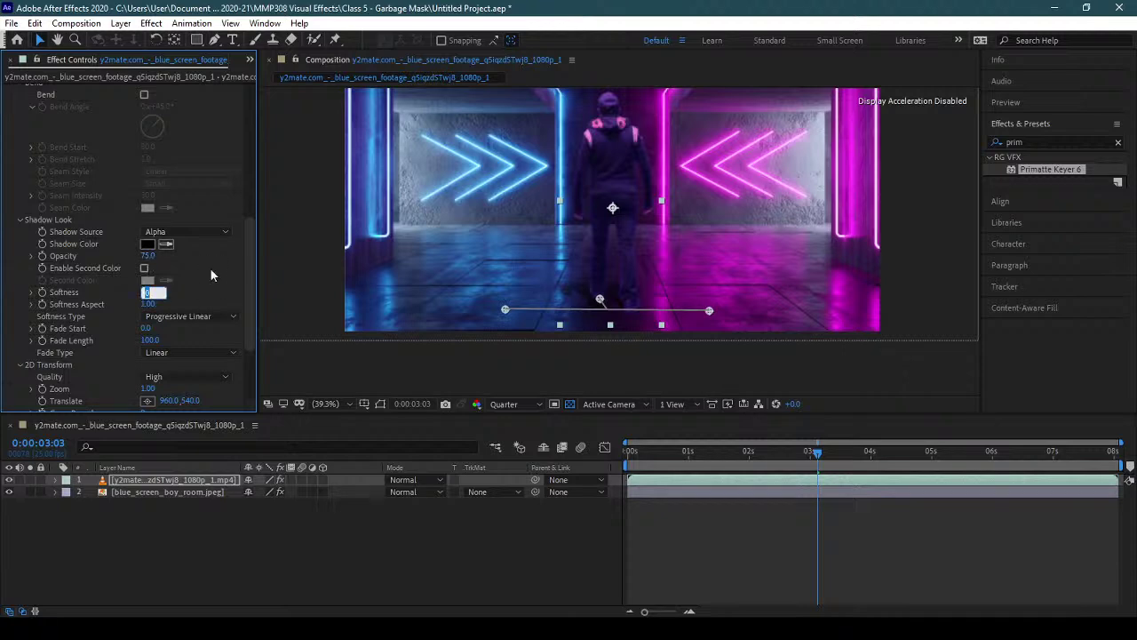
type("15")
key("Return")
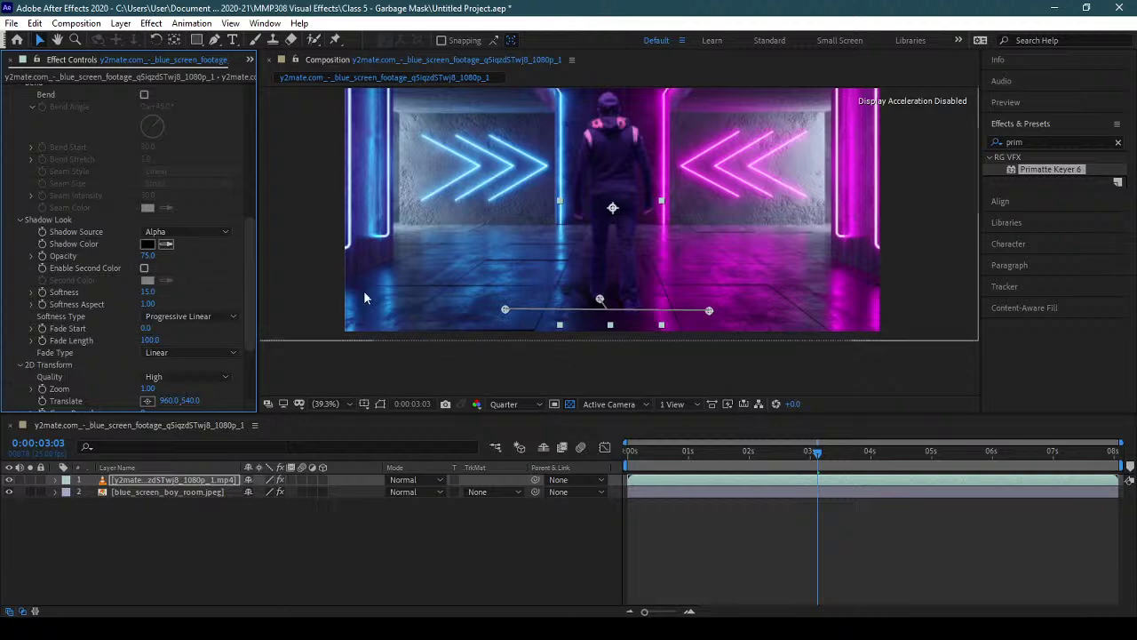
left_click(147, 293)
type("50")
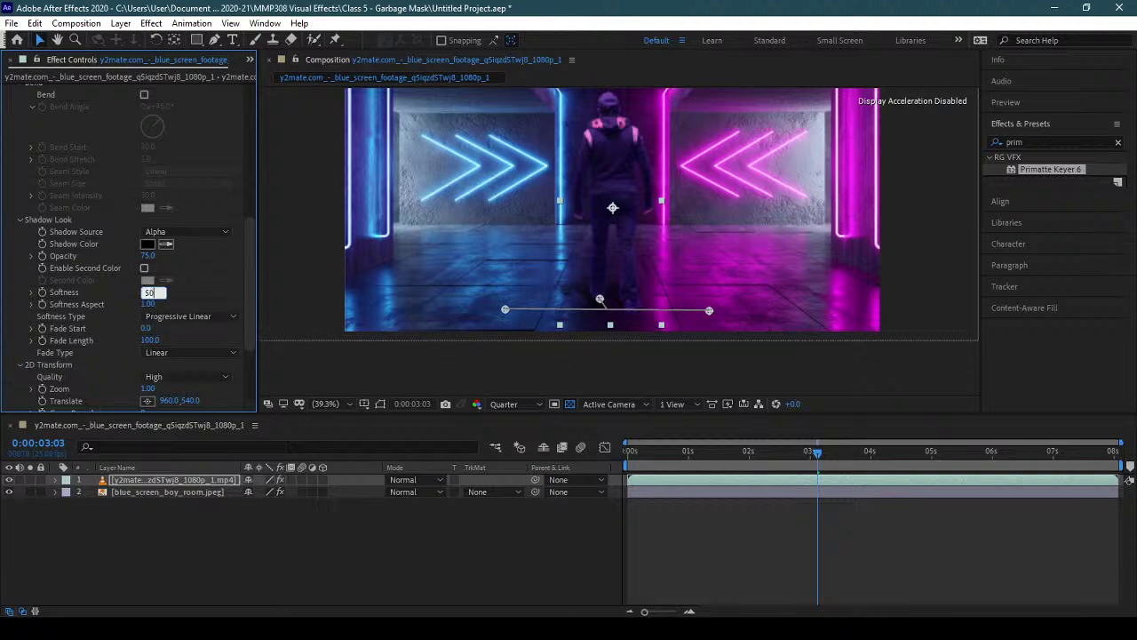
key("Return")
left_click_drag(147, 256, 213, 256)
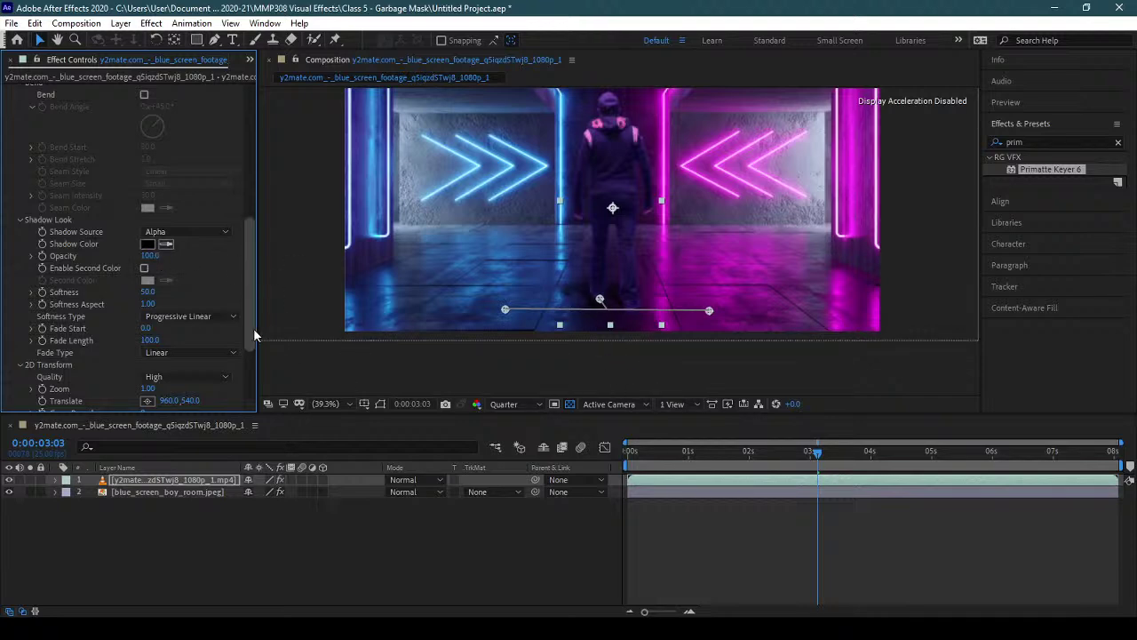
- Compare the Softness Type options and settle on Progressive Linear
scroll(250, 353, "down", 2)
left_click(178, 255)
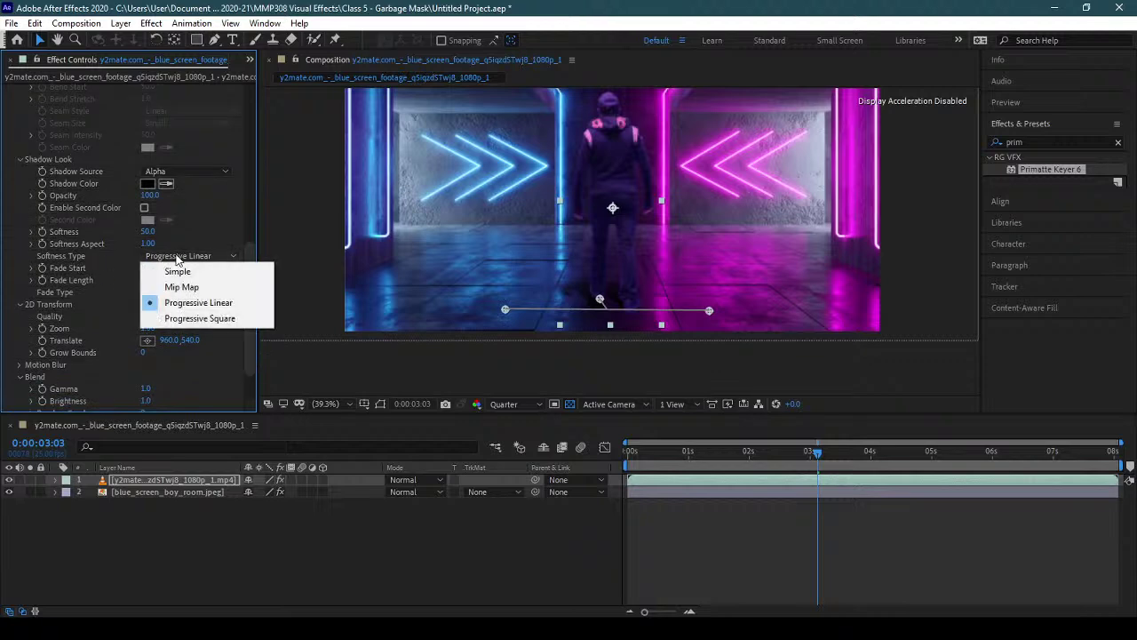
left_click(202, 277)
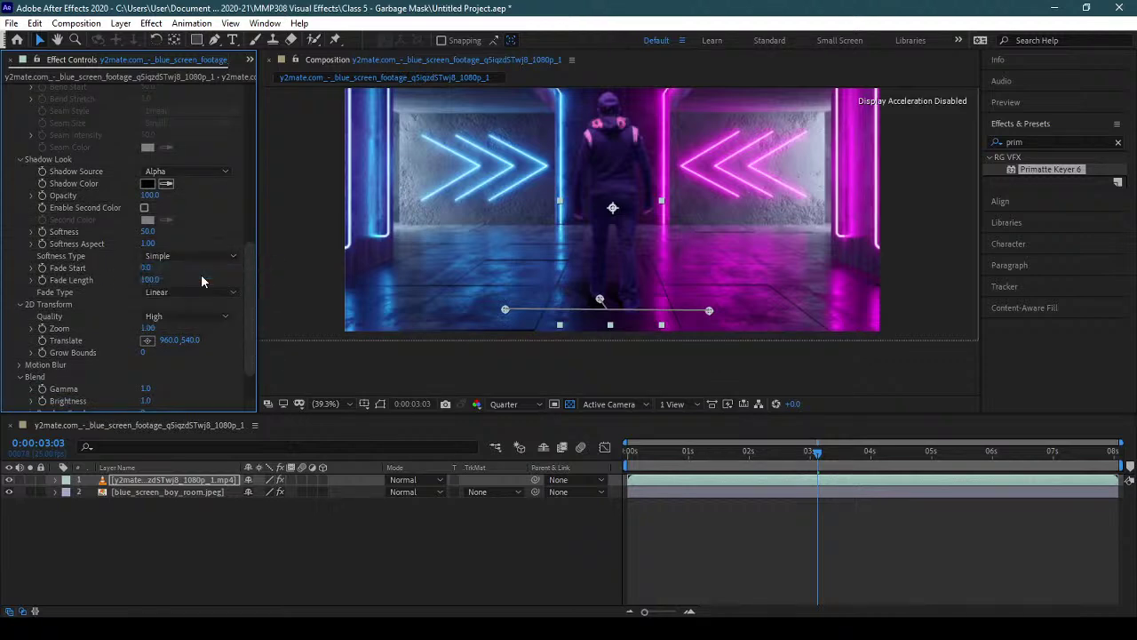
left_click(204, 257)
left_click(210, 288)
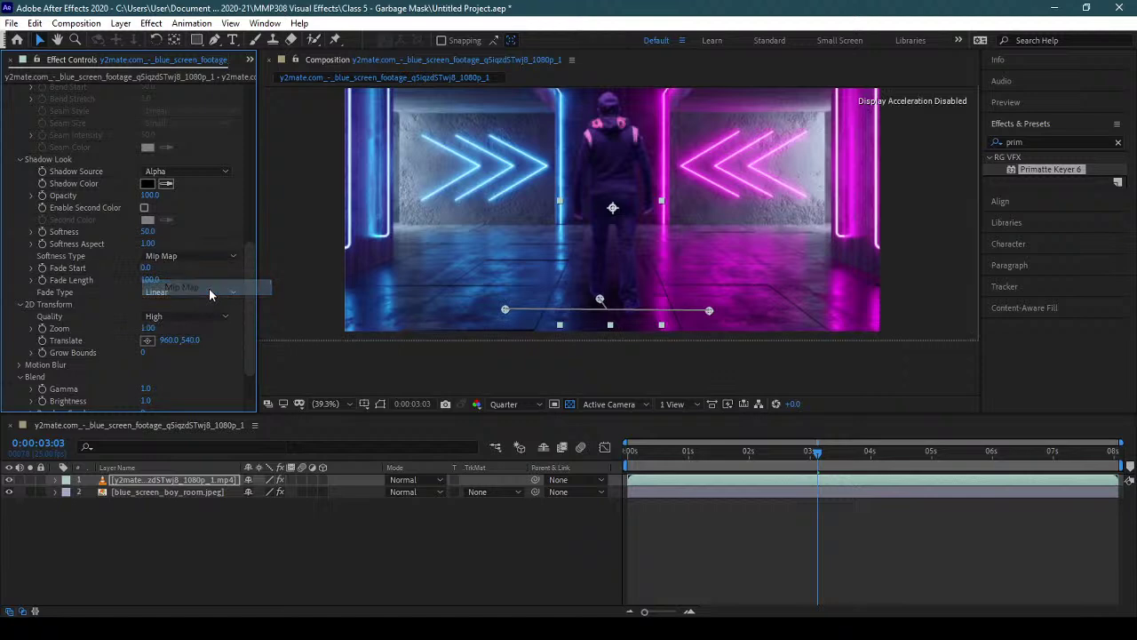
left_click(195, 256)
left_click(196, 298)
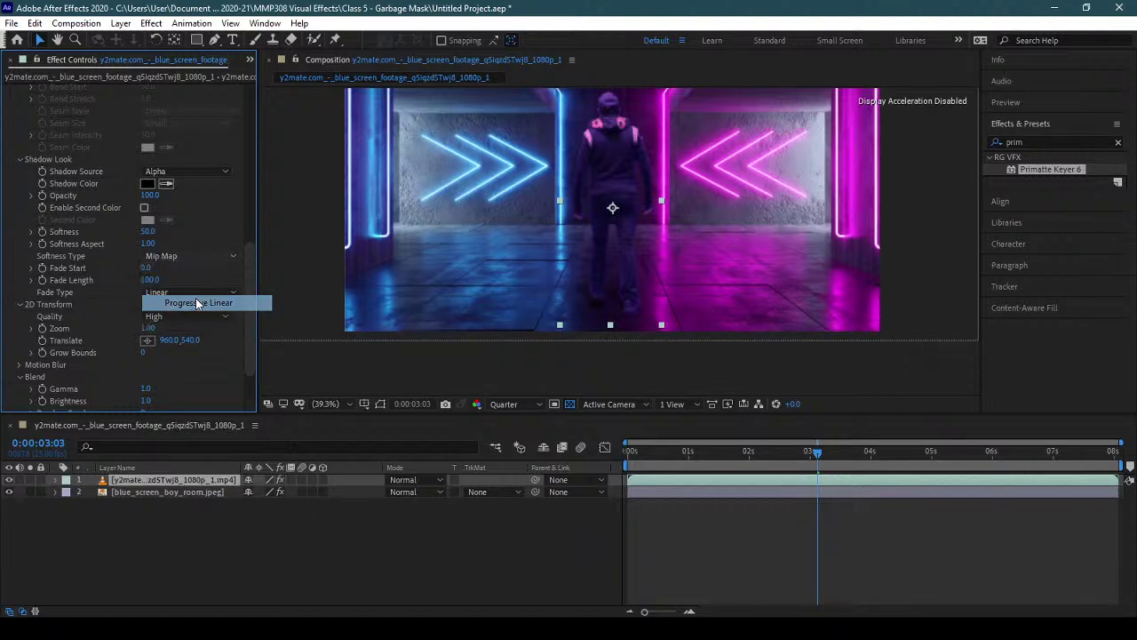
left_click(196, 260)
left_click(202, 320)
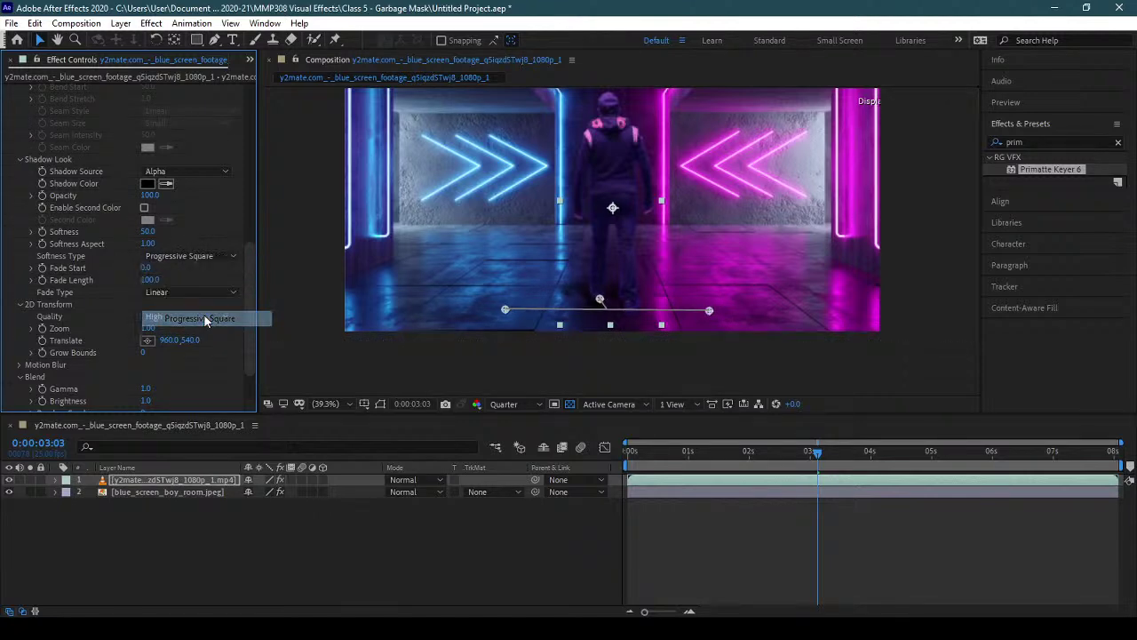
left_click(195, 256)
left_click(204, 286)
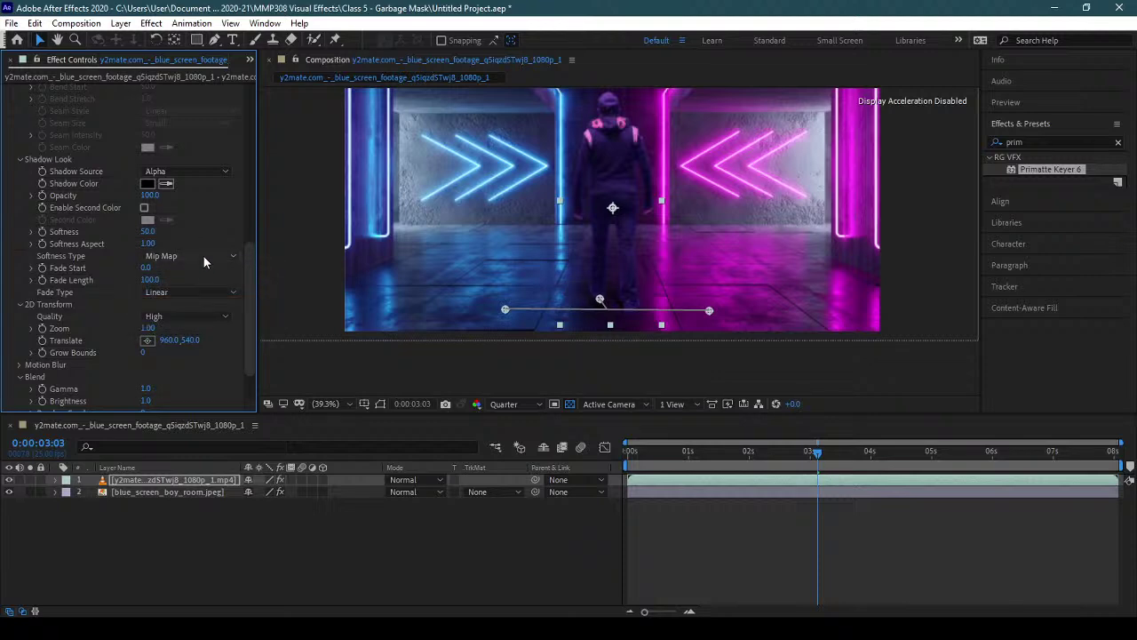
left_click(203, 256)
left_click(203, 272)
left_click(207, 257)
left_click(208, 302)
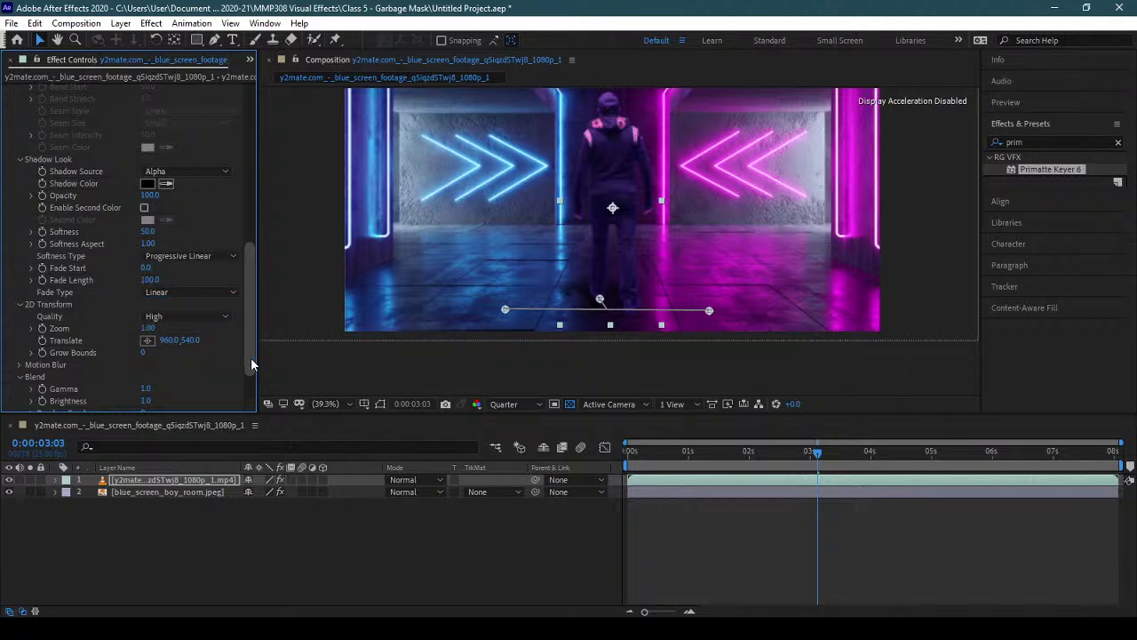
- Set the shadow's Transfer Mode to Based on Light and return to the composition start
left_click_drag(249, 358, 253, 400)
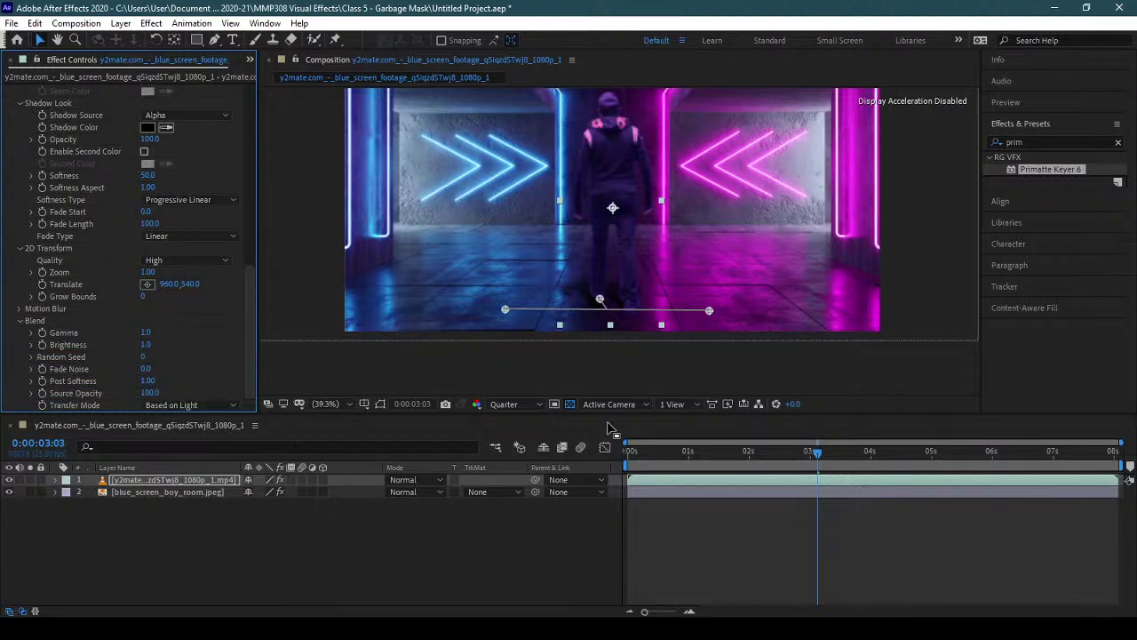
left_click(190, 406)
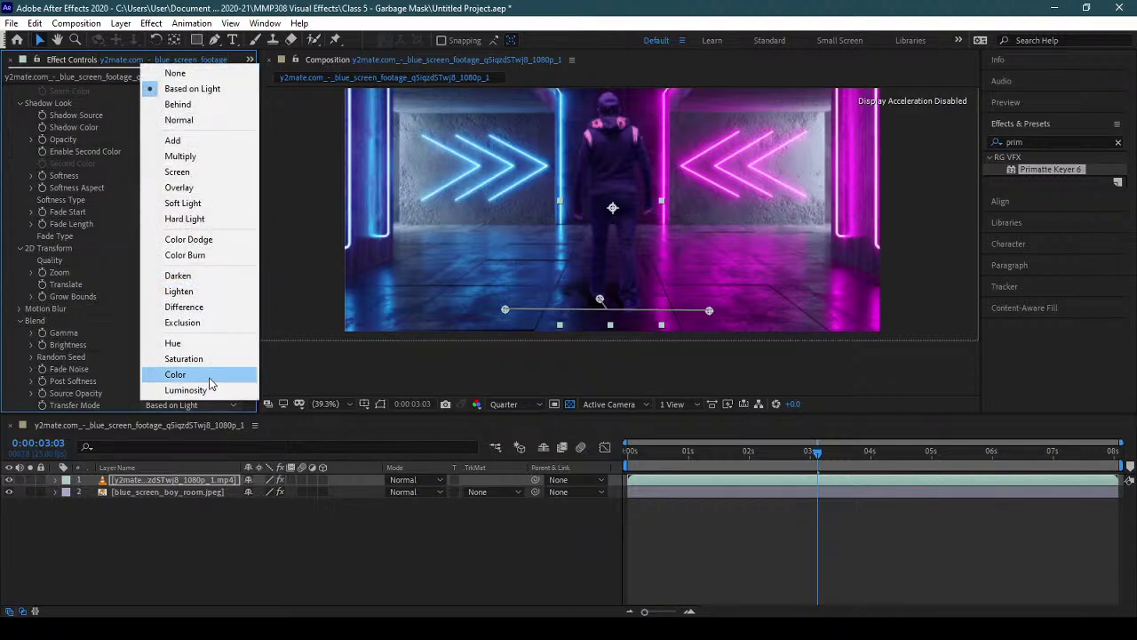
left_click(214, 157)
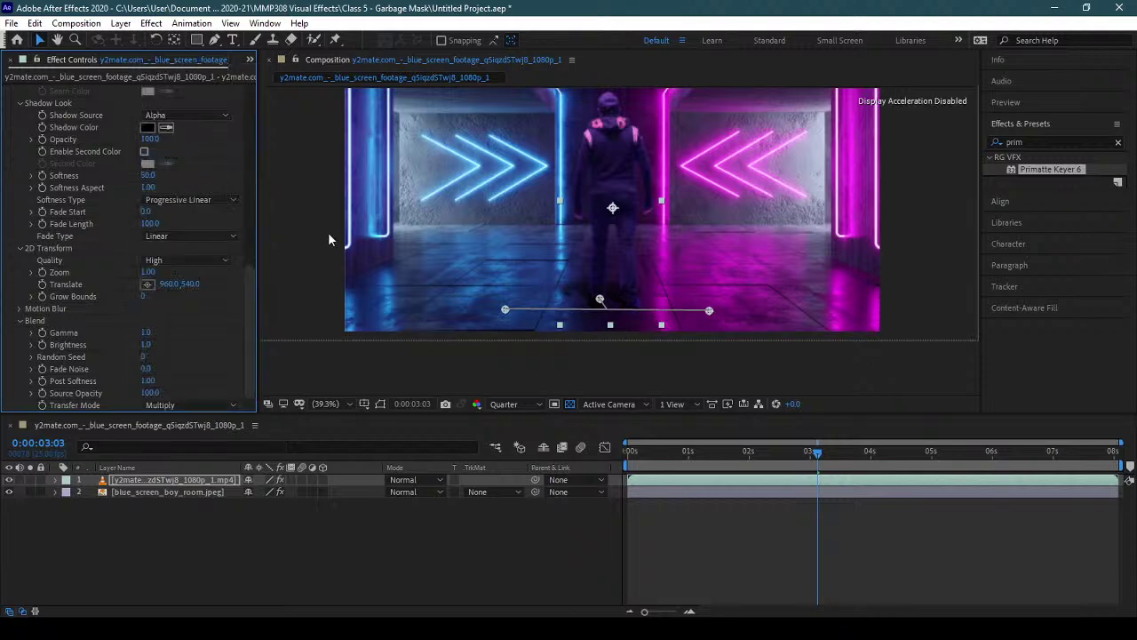
left_click(203, 405)
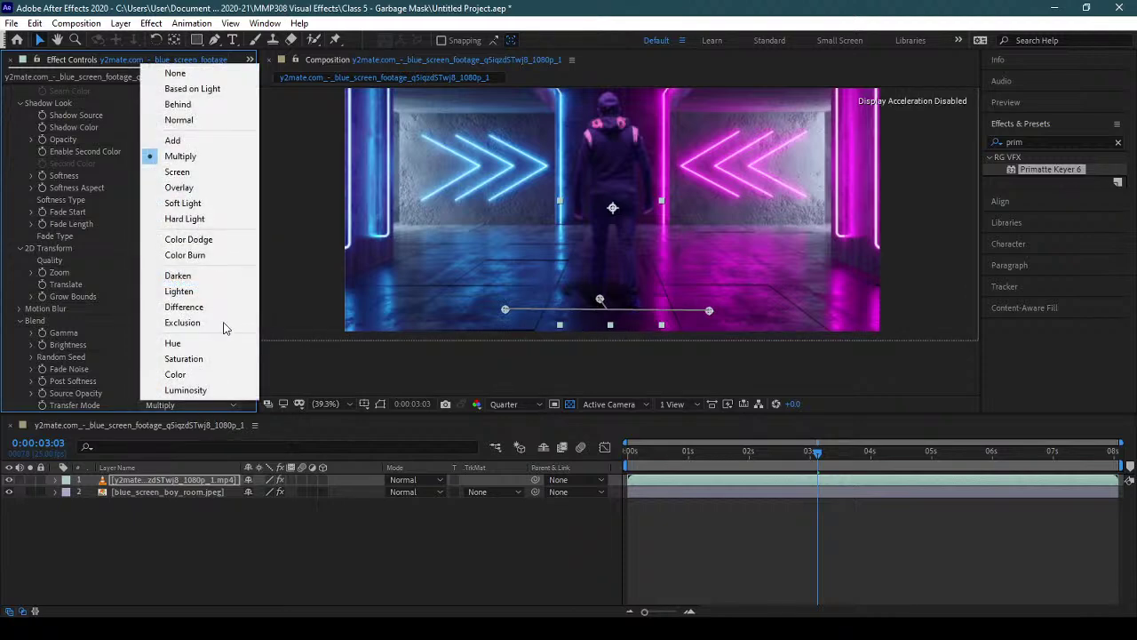
left_click(203, 89)
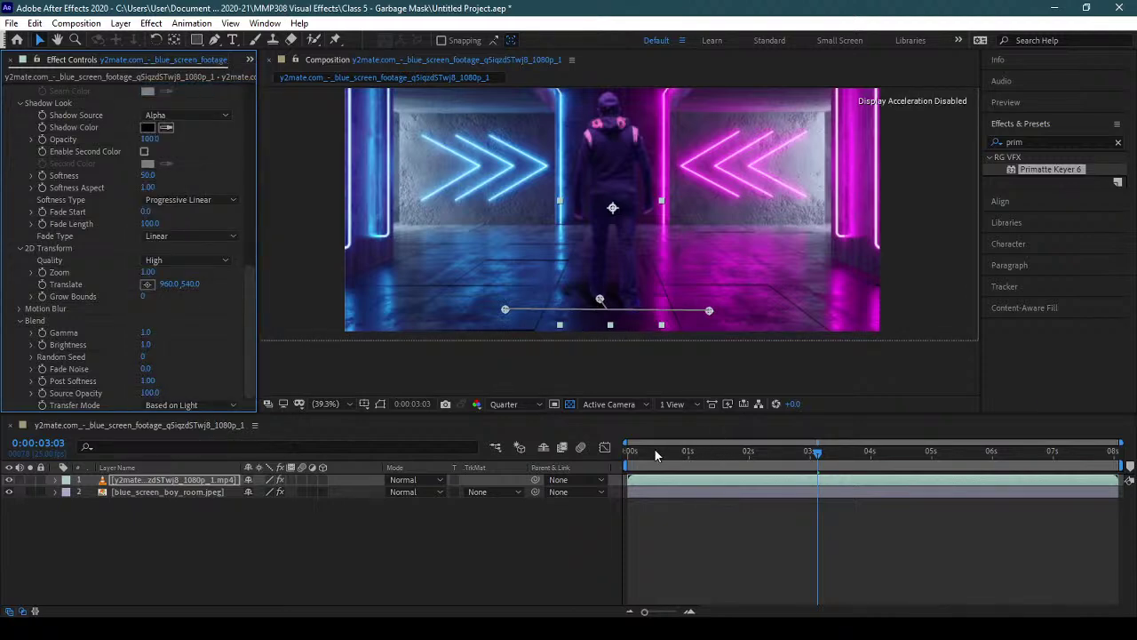
left_click(652, 450)
left_click(628, 452)
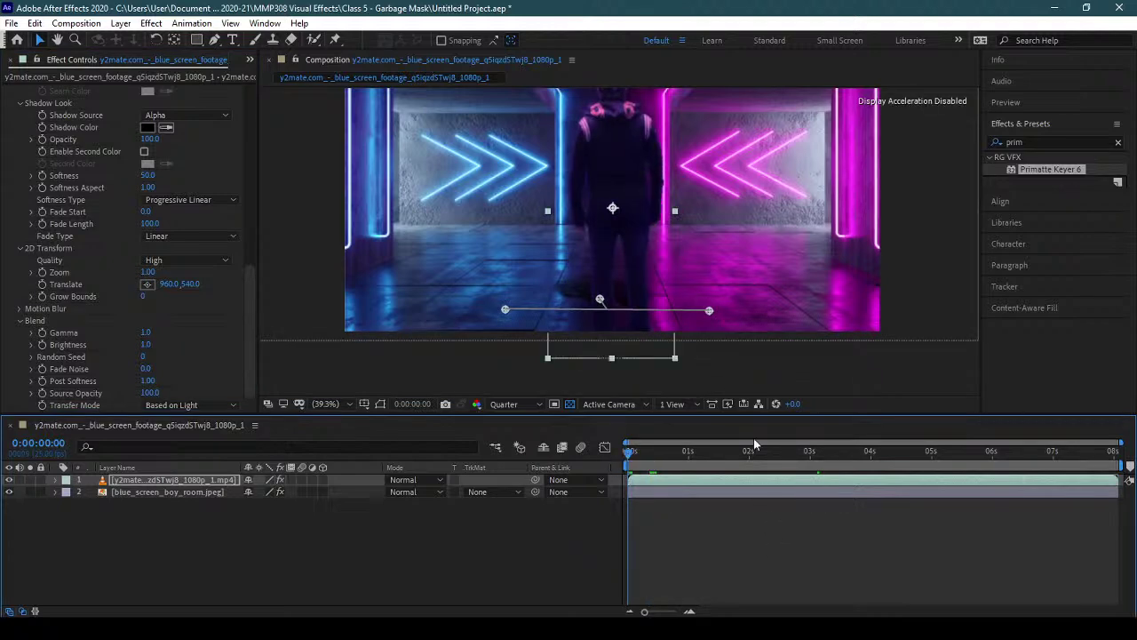
- Fit the viewer to the composition up to 100% and preview the walk
left_click(333, 405)
left_click(359, 172)
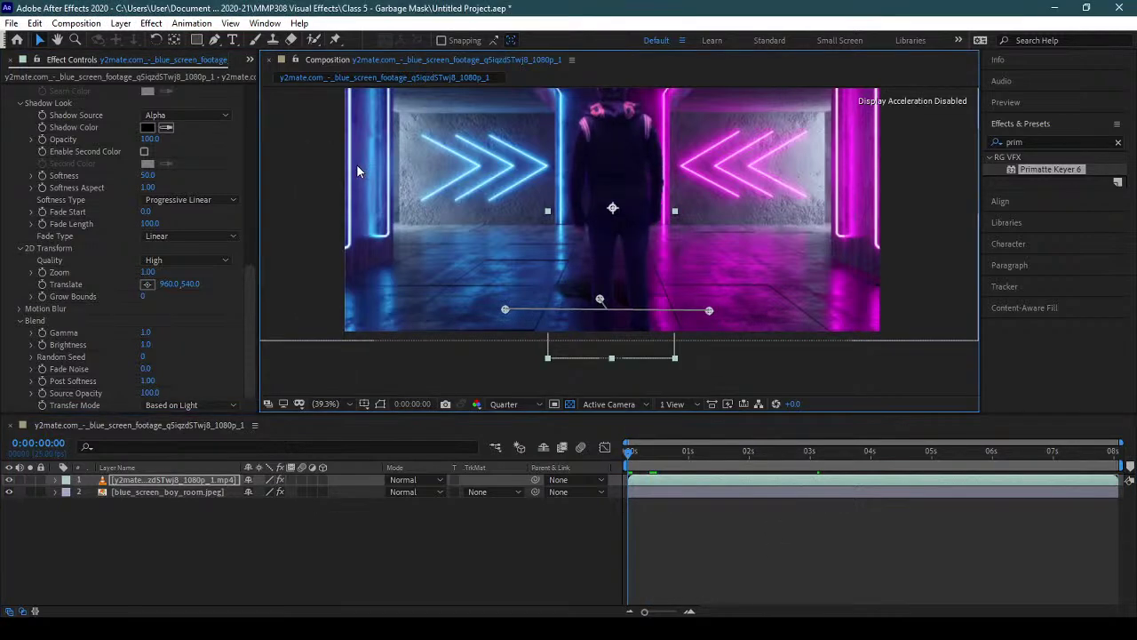
left_click(728, 522)
left_click(330, 404)
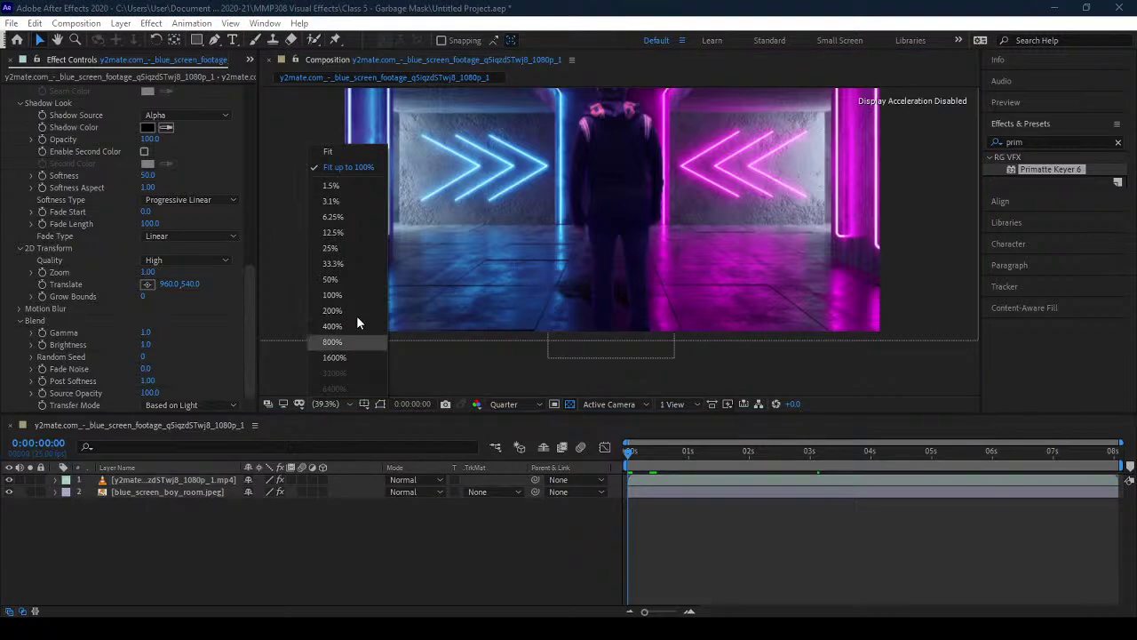
left_click(330, 167)
key("space")
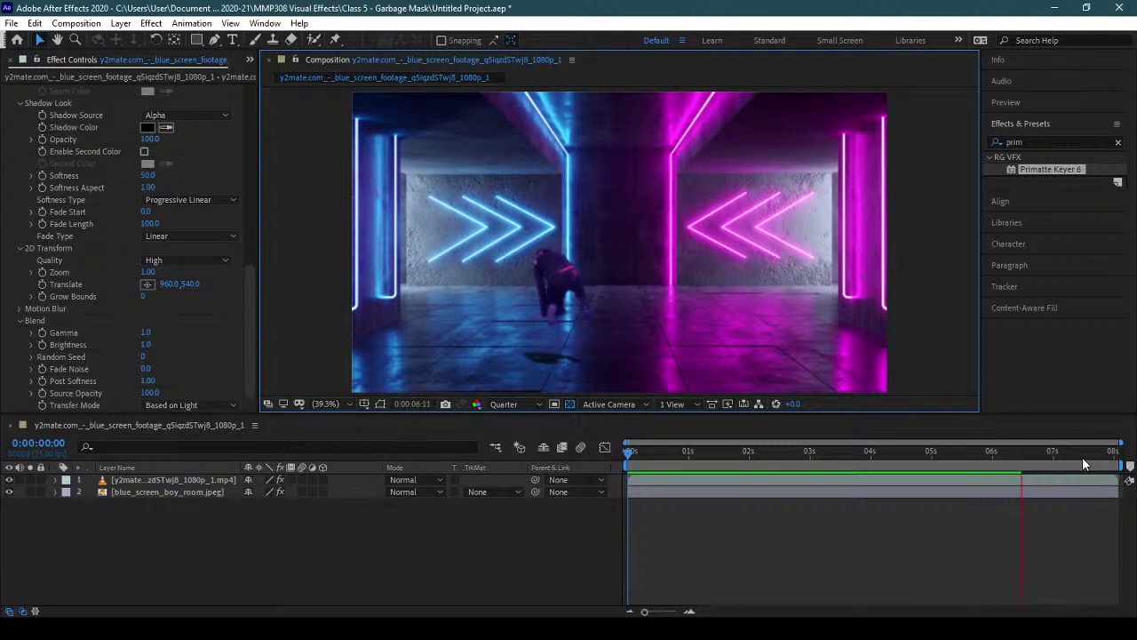
- Return to 0:00:06:05 and select the RG Shadow effect so its baseline guides show
left_click_drag(1116, 452, 1005, 462)
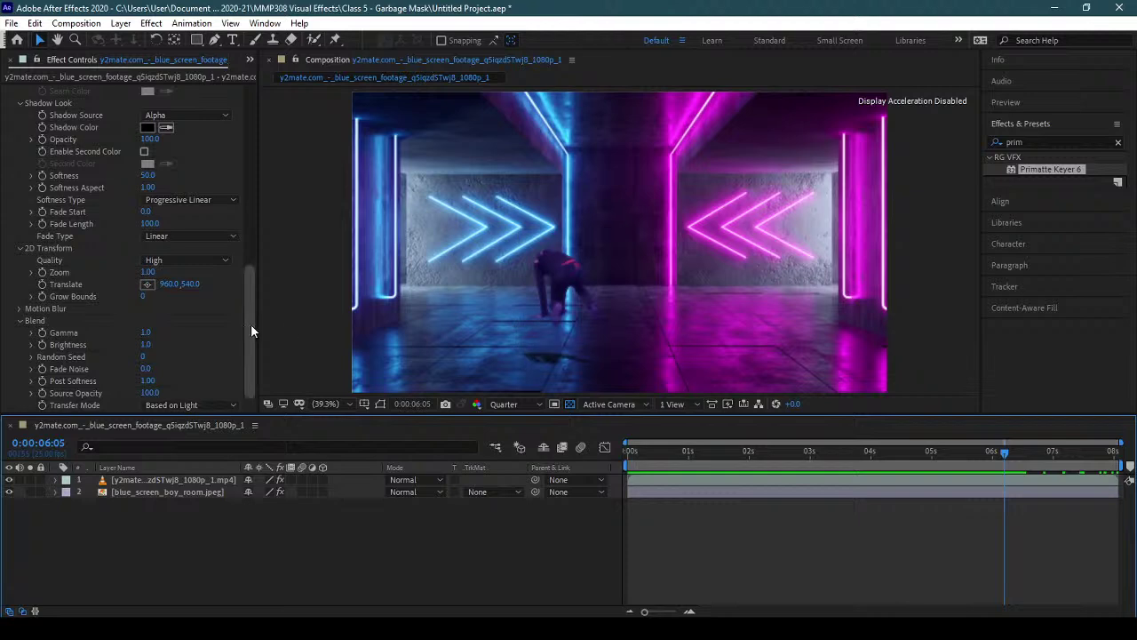
left_click_drag(252, 323, 255, 263)
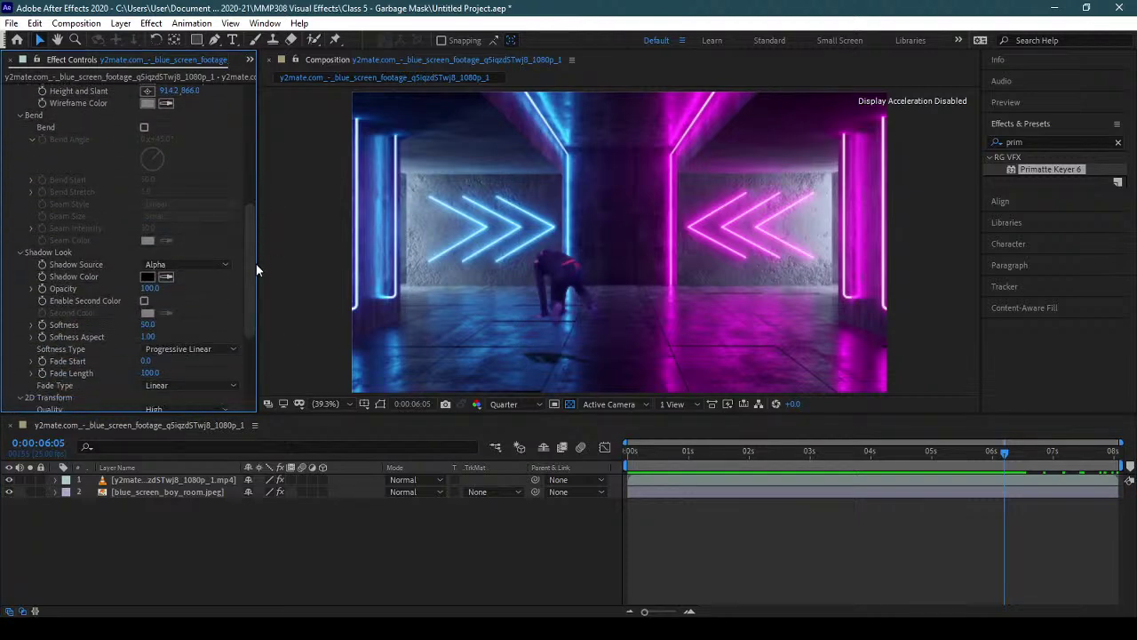
left_click(162, 479)
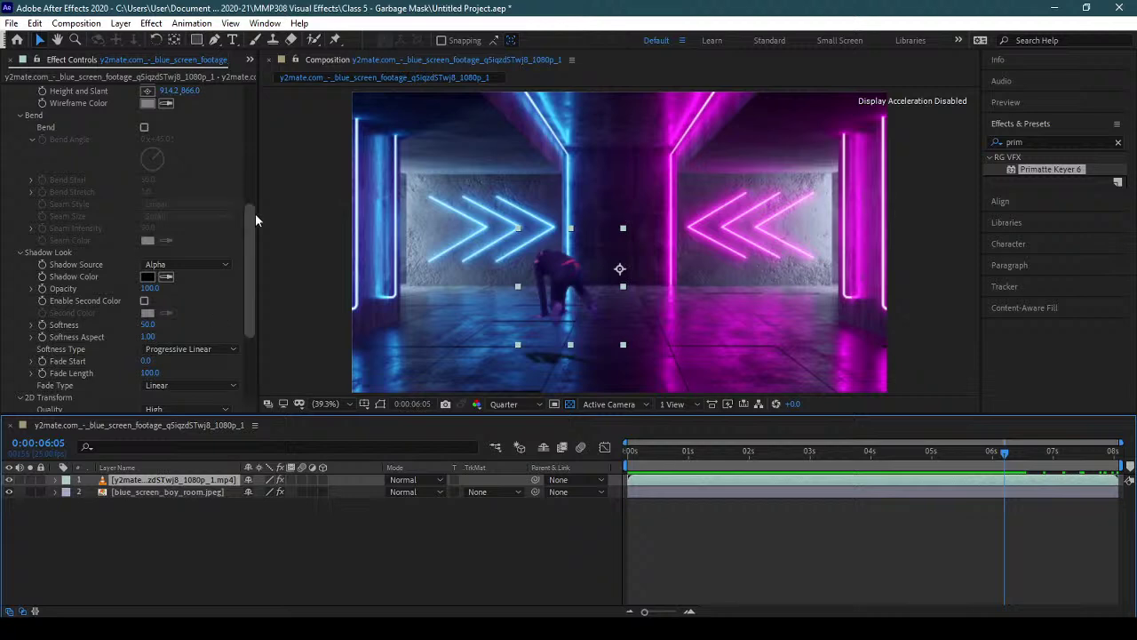
left_click_drag(247, 237, 253, 102)
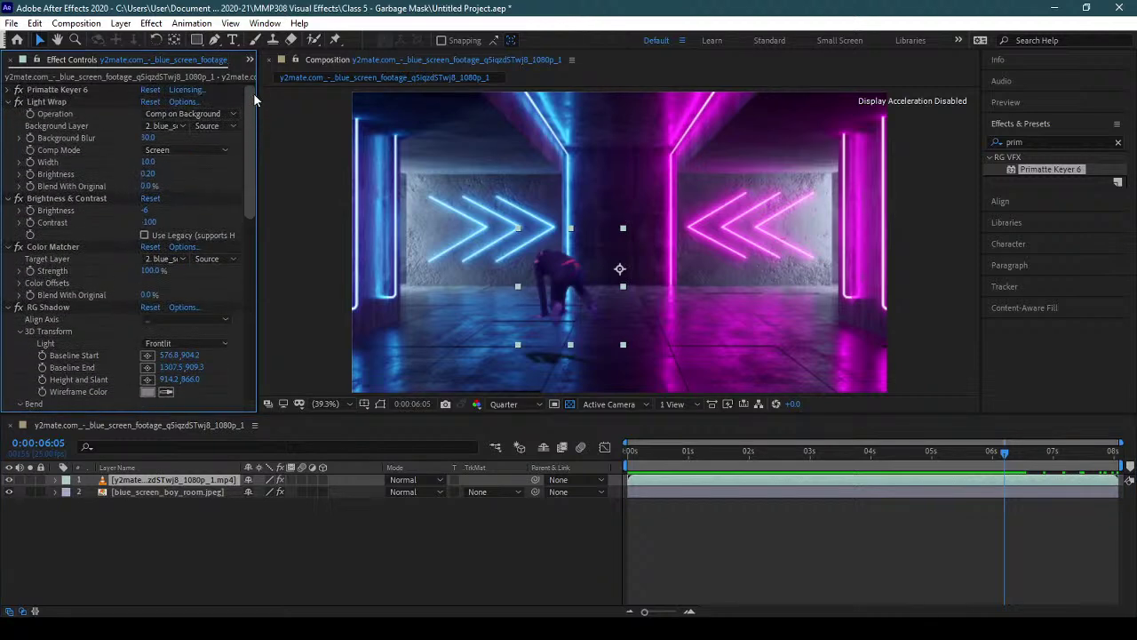
left_click(55, 308)
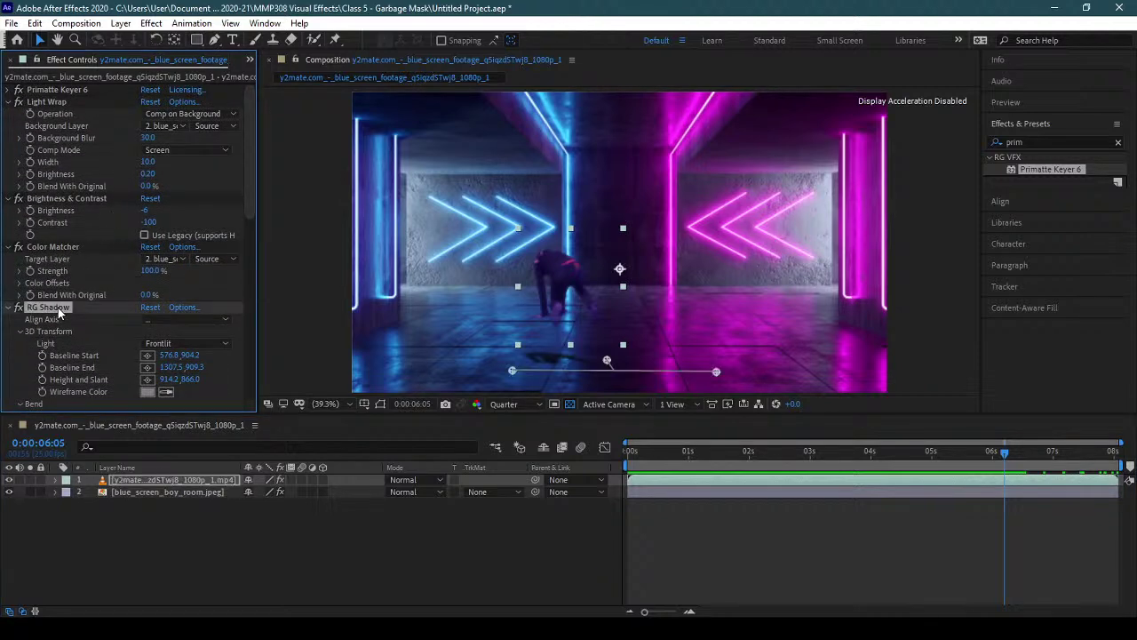
- Try nudging the shadow's Baseline Start, undo it, and go to the first frame
left_click_drag(253, 209, 252, 267)
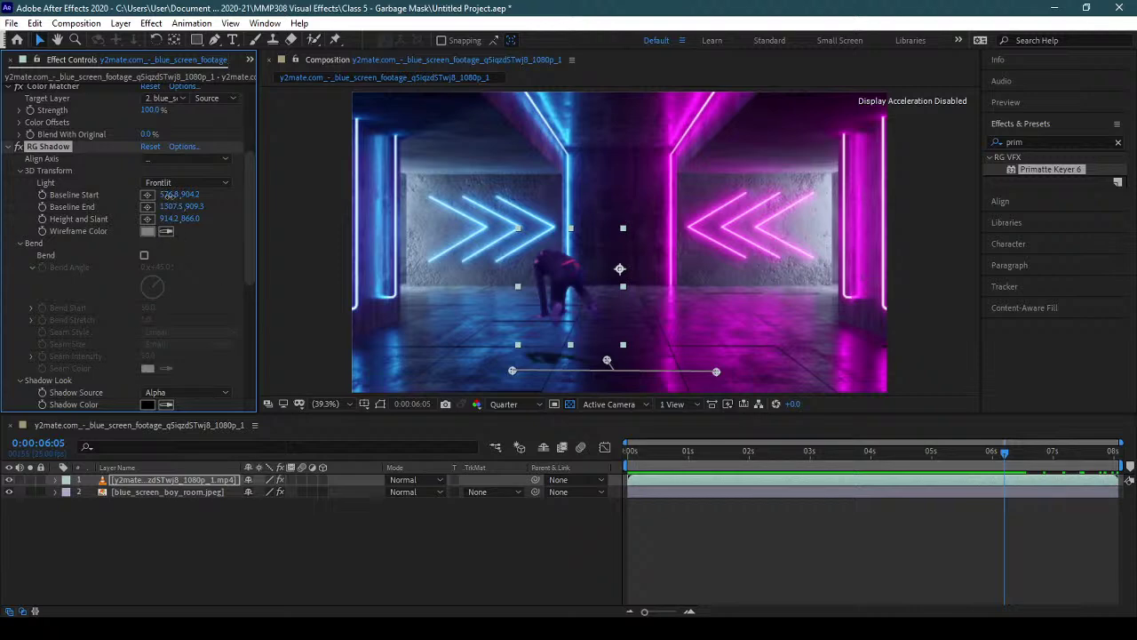
left_click_drag(169, 196, 183, 196)
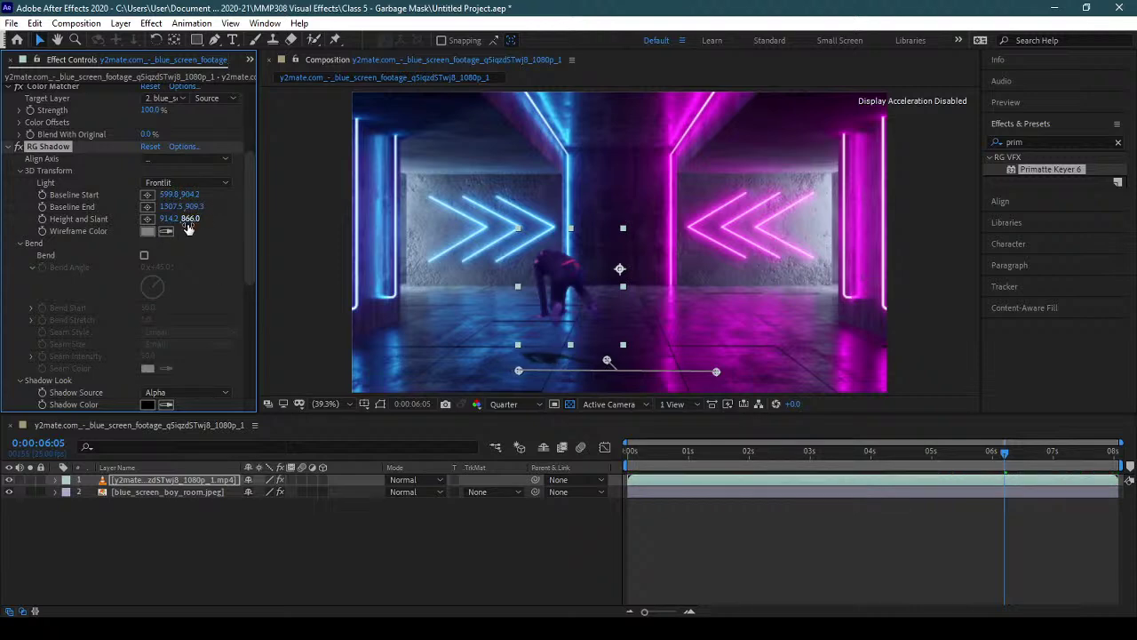
key("ctrl+z")
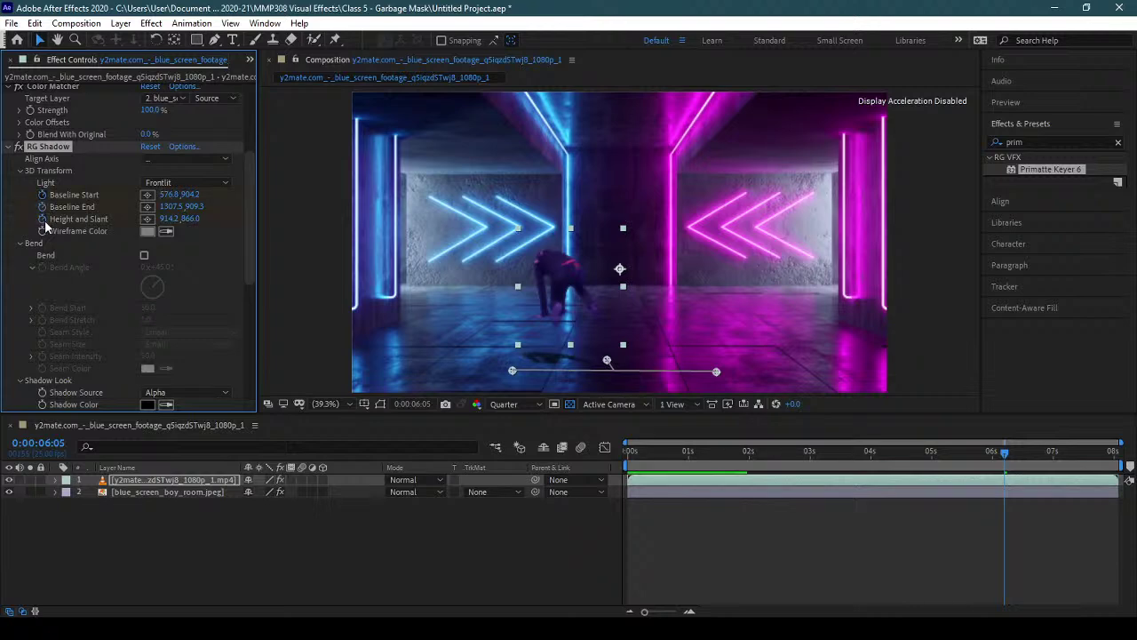
key("Home")
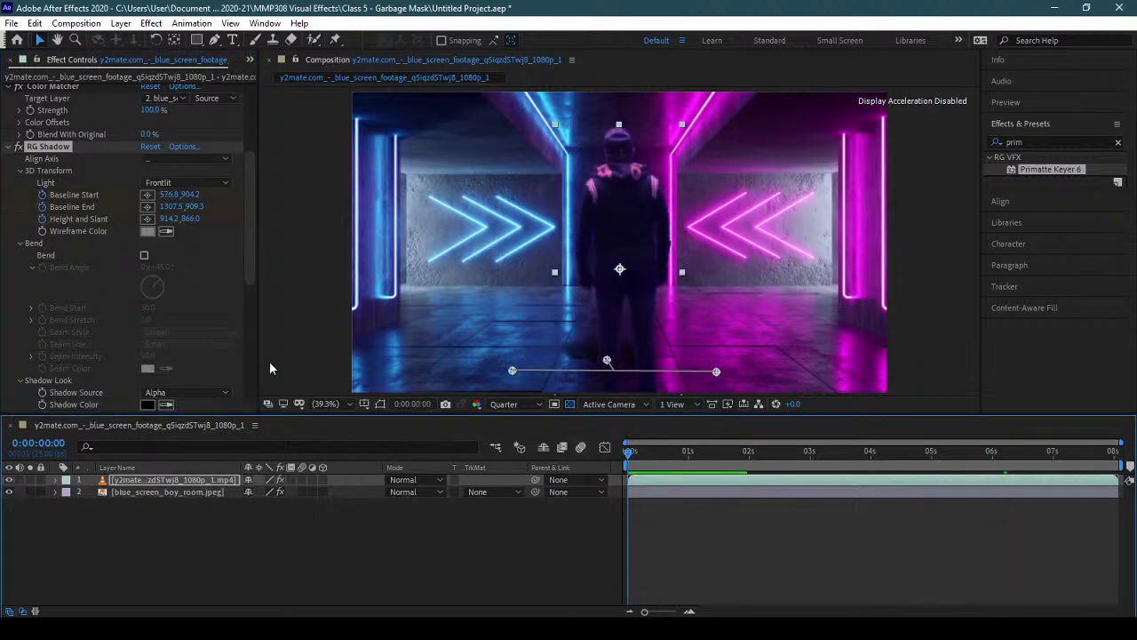
- Reveal the walker layer's keyframed properties with the Masks and Effects groups collapsed
left_click(175, 480)
key("u")
key("u")
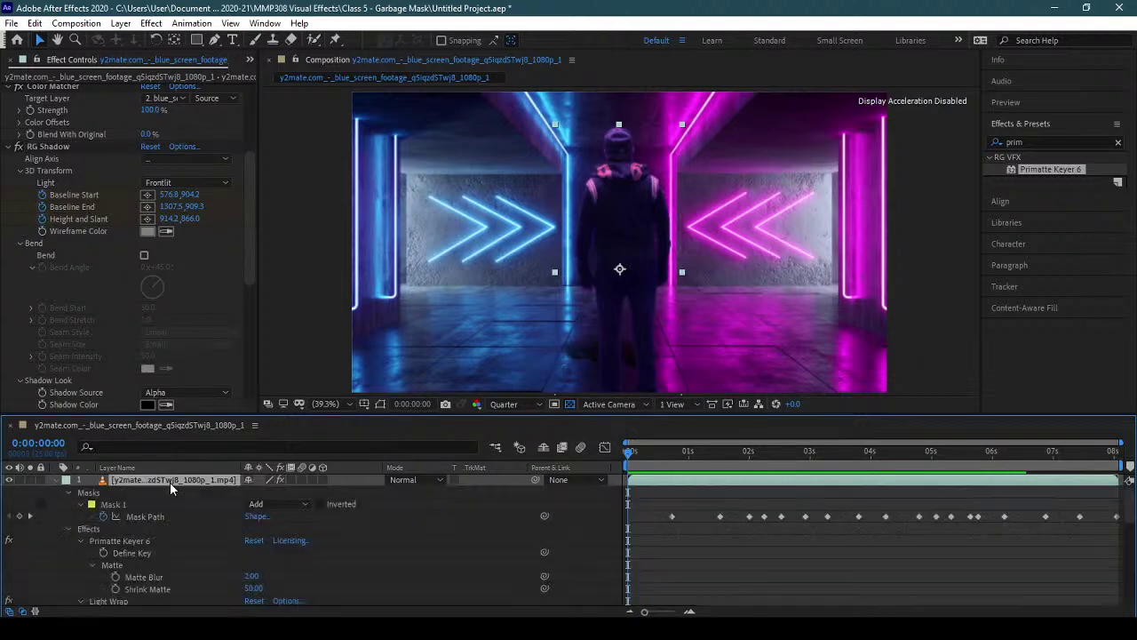
scroll(197, 538, "down", 2)
scroll(159, 528, "up", 2)
left_click(68, 493)
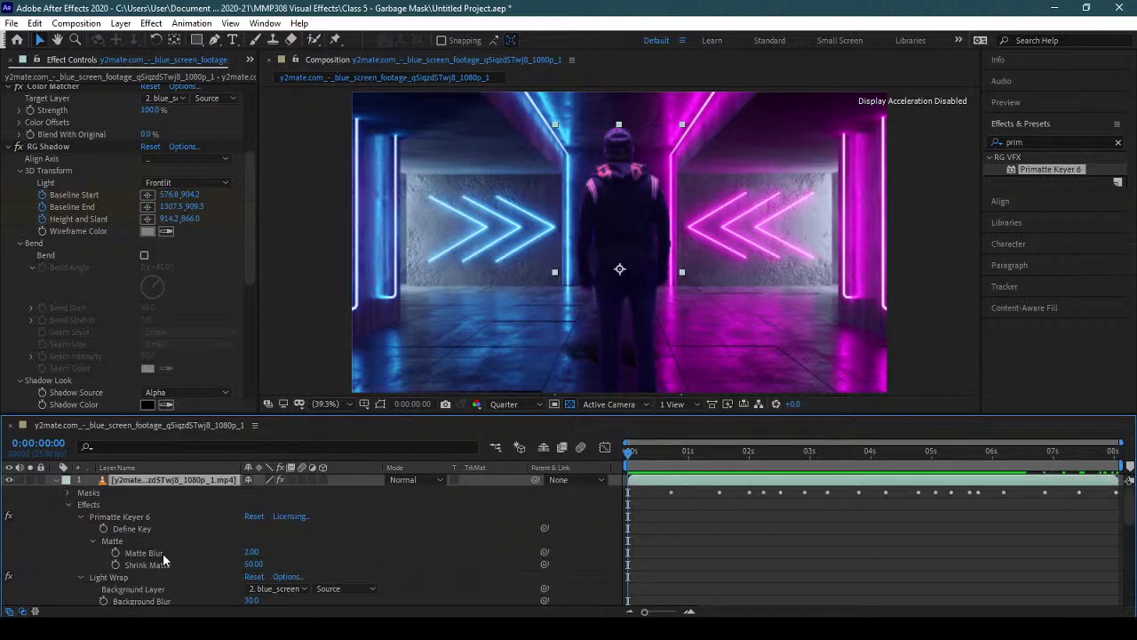
left_click(68, 504)
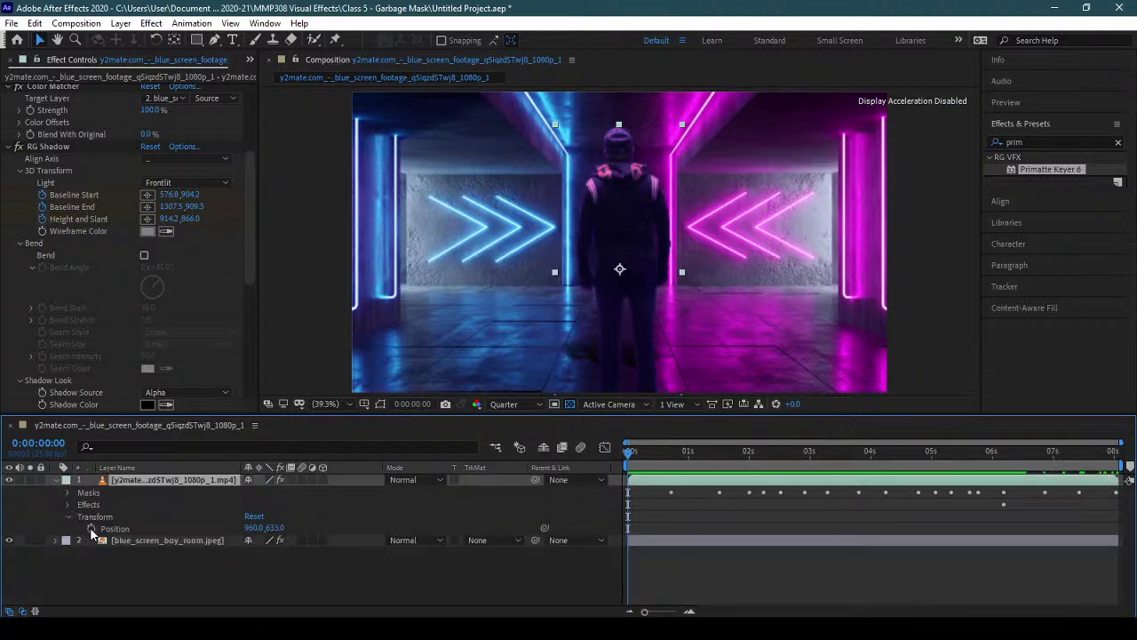
- Add keyframes at 0s for Height and Slant, Baseline End and Baseline Start
key("u")
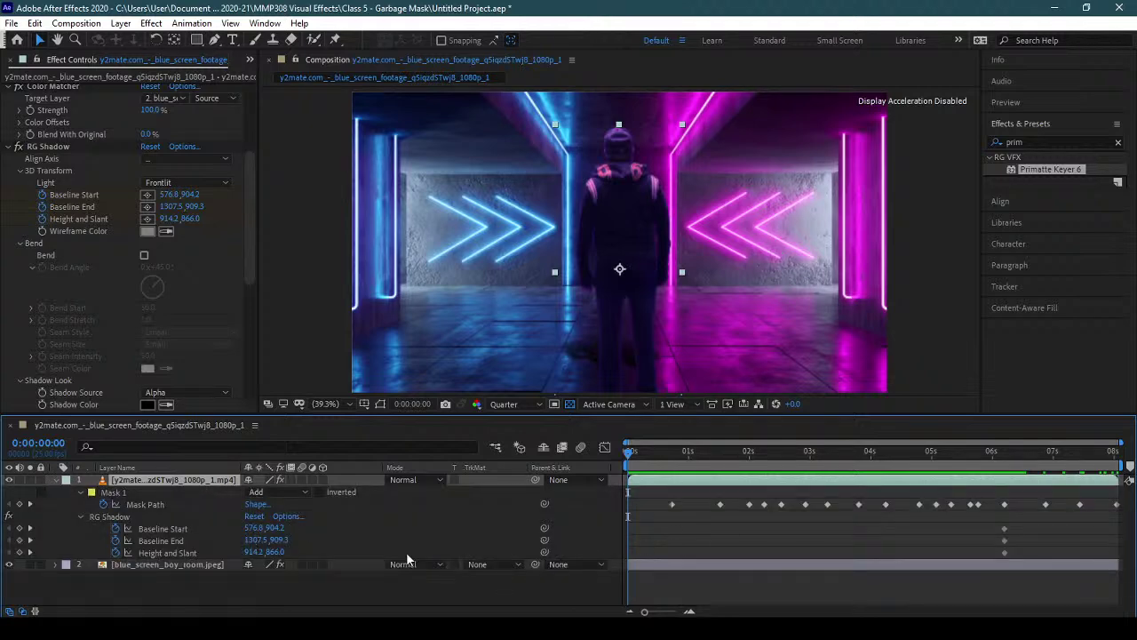
left_click(19, 551)
left_click(20, 540)
left_click(19, 528)
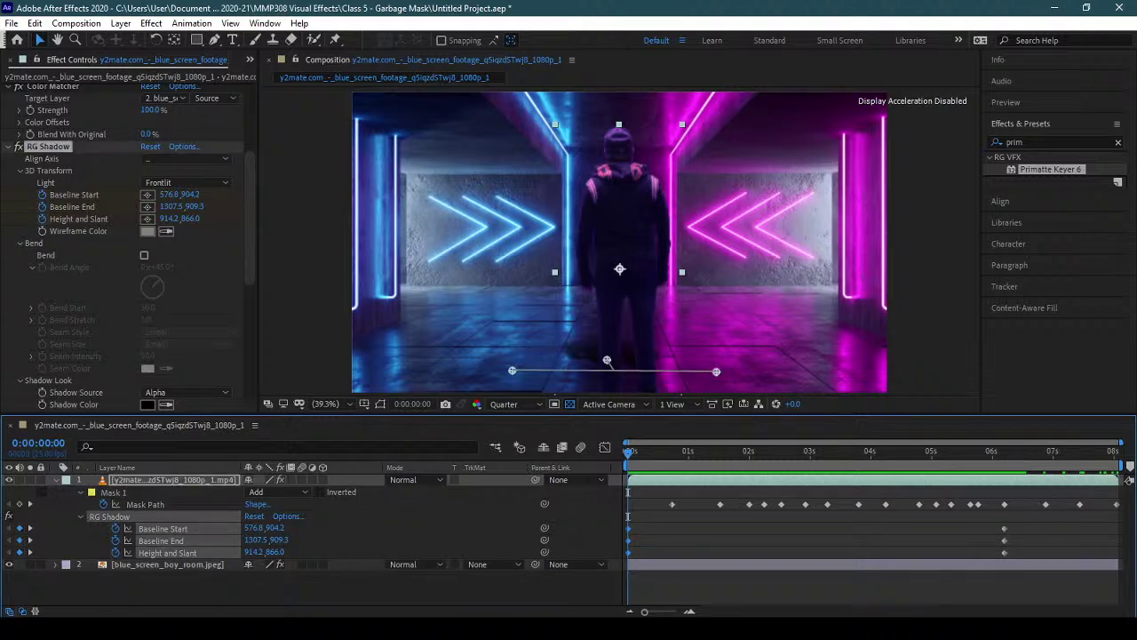
- Move the shadow baseline onto the walker's feet at 0:00:06:05 and the last frame
left_click(29, 527)
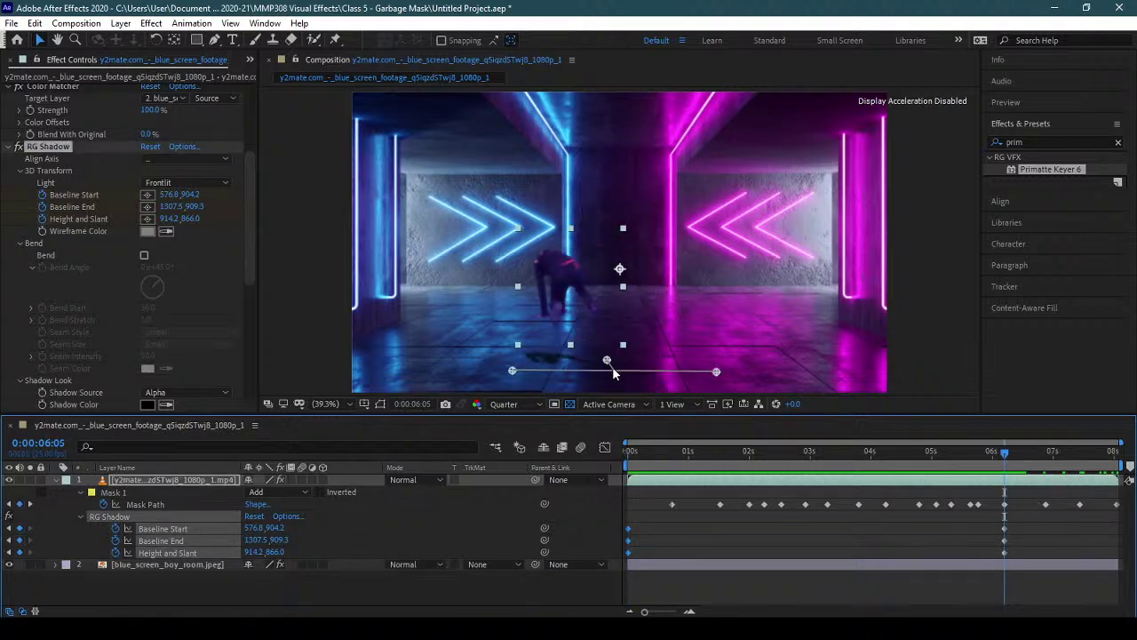
left_click_drag(613, 368, 631, 323)
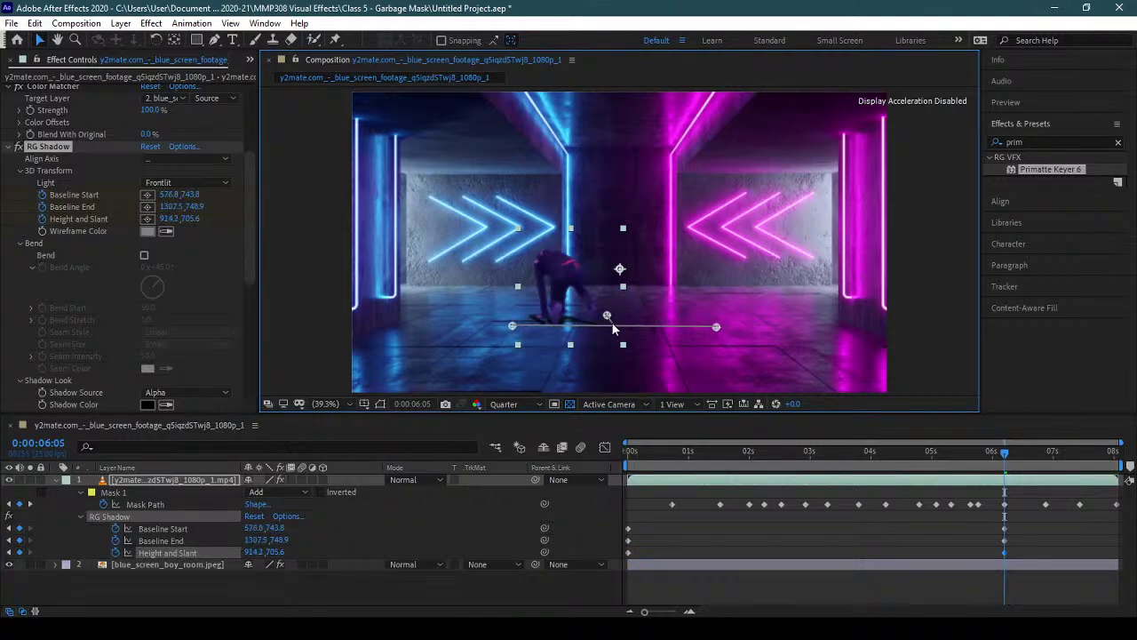
left_click_drag(1005, 460, 1133, 500)
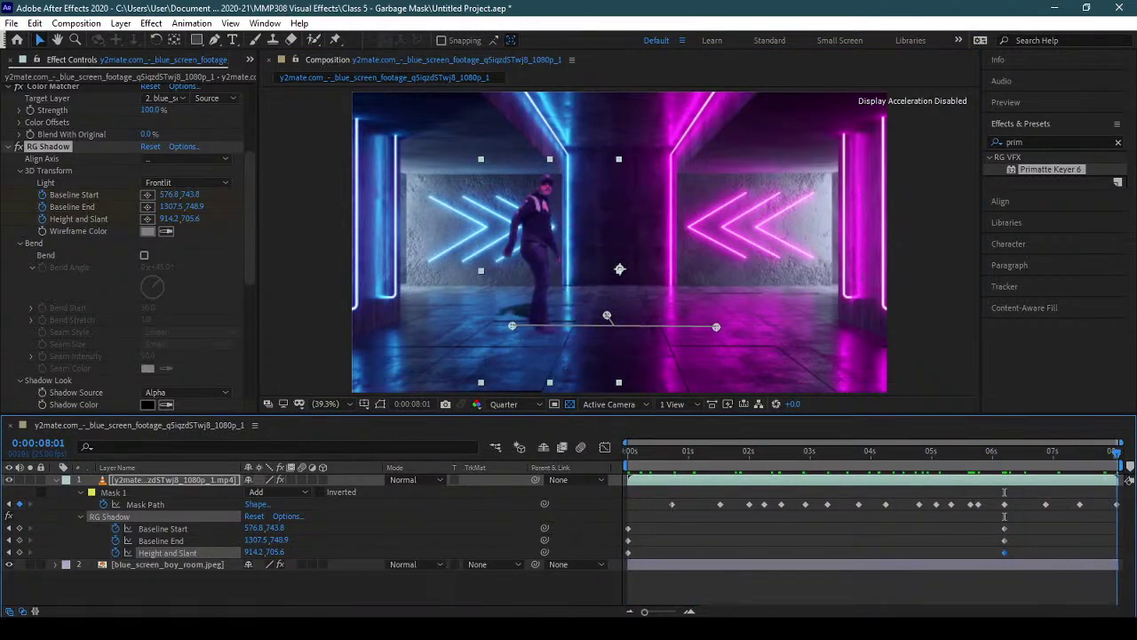
left_click_drag(613, 331, 627, 334)
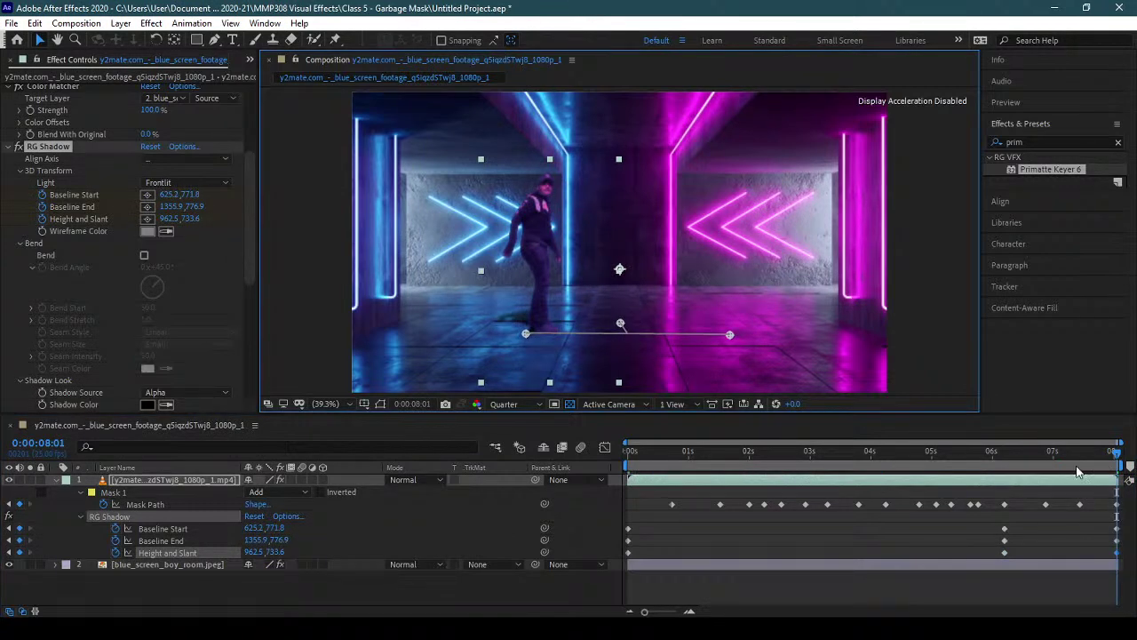
left_click_drag(1080, 471, 885, 480)
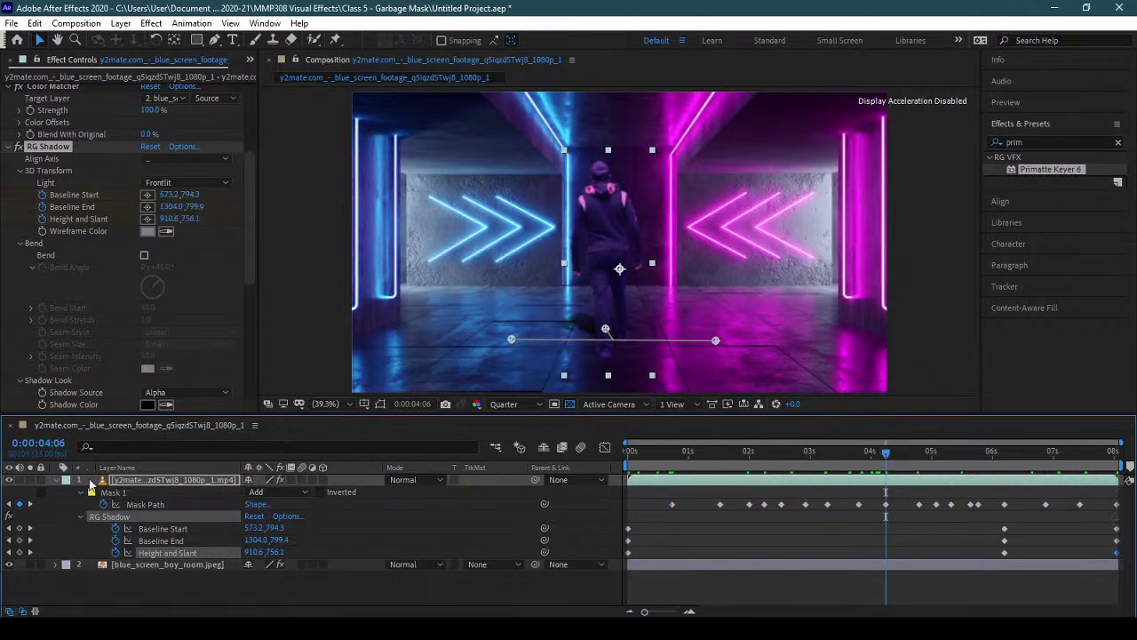
left_click(62, 482)
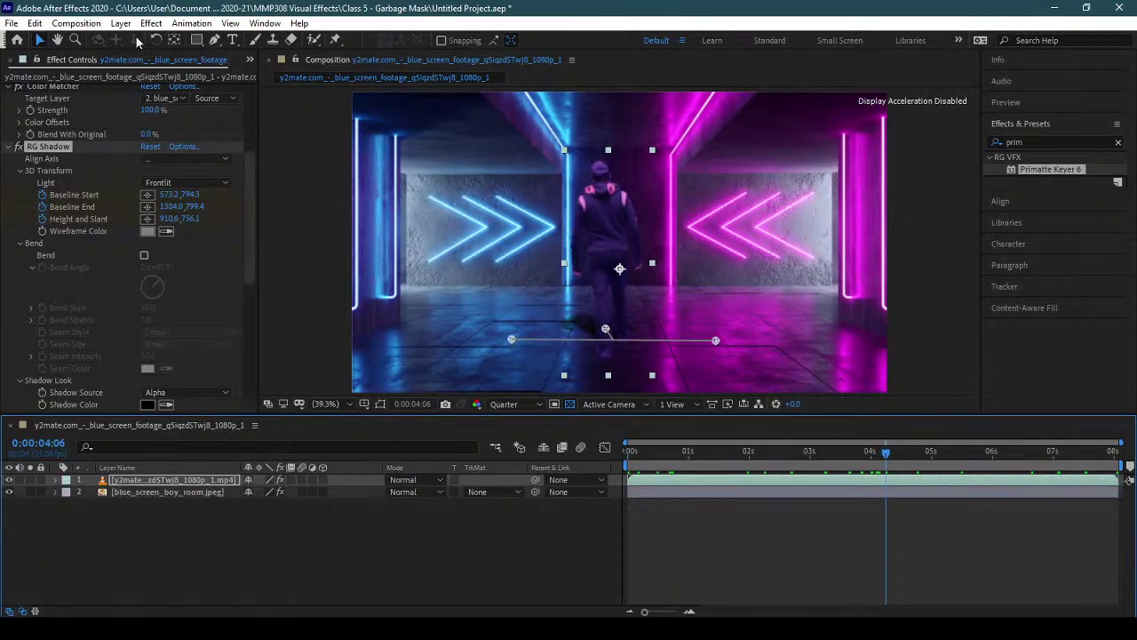
- Apply the RG Reflection effect to the walker layer
left_click(150, 24)
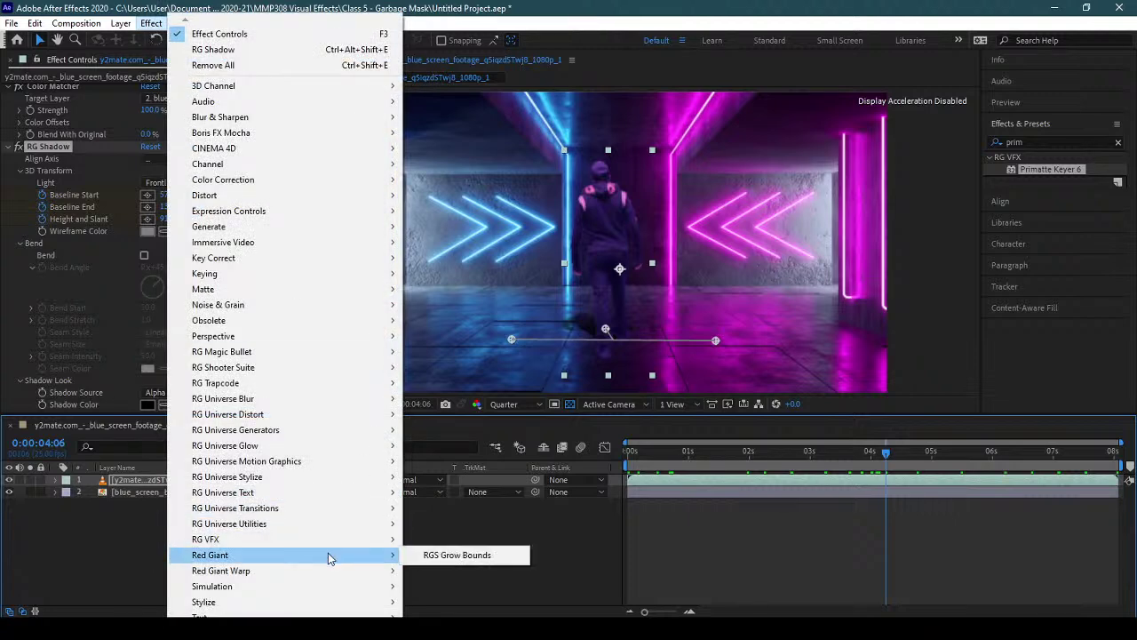
mouse_move(329, 571)
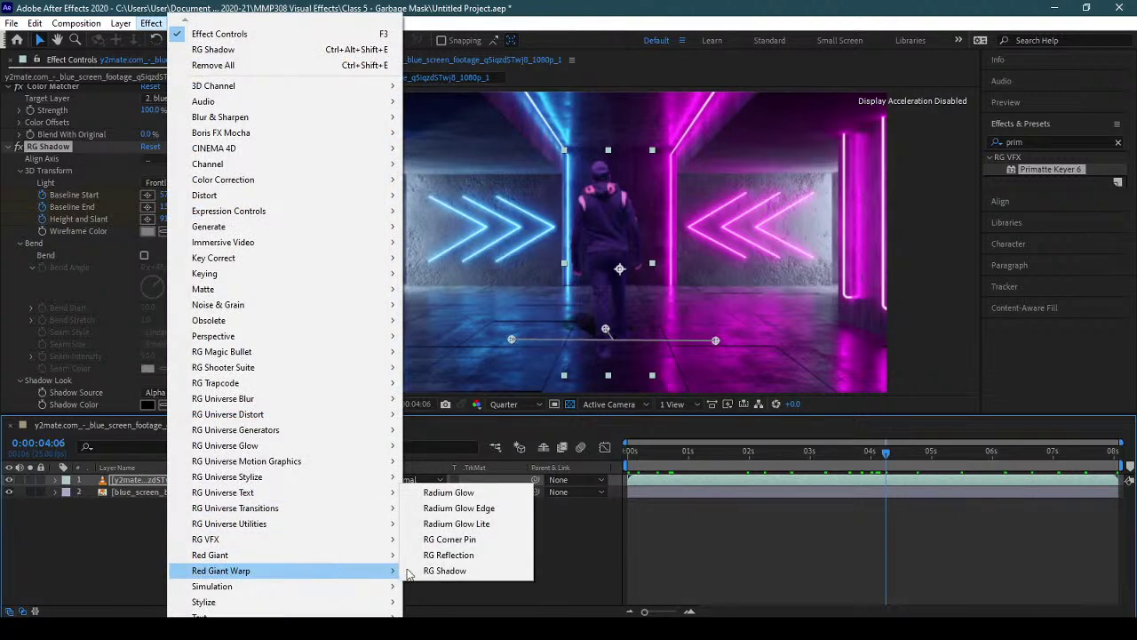
left_click(473, 554)
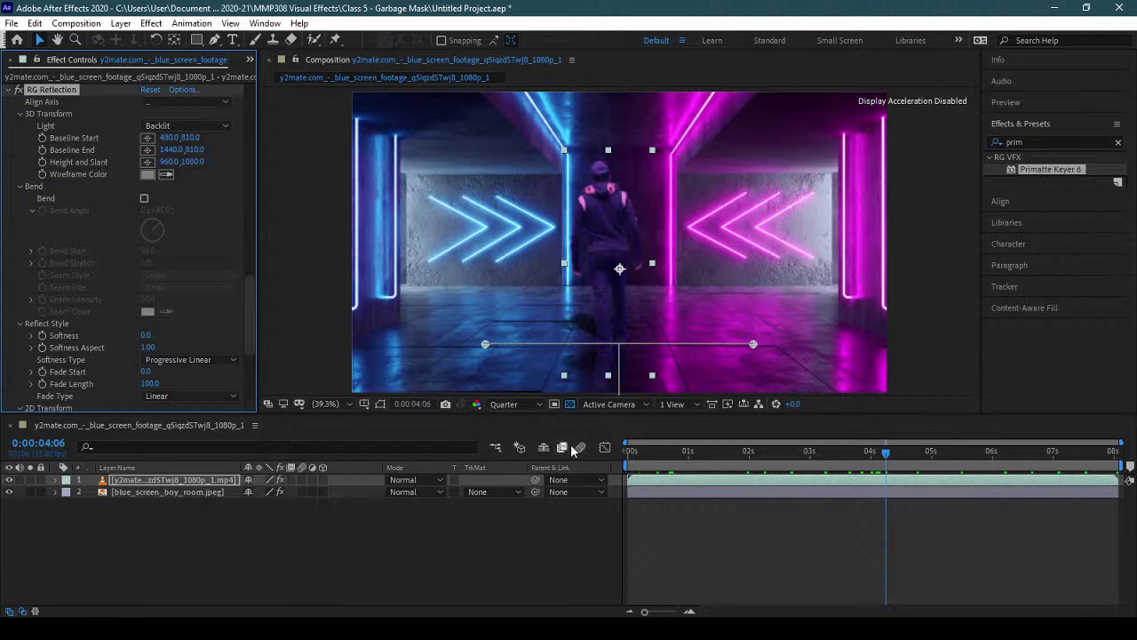
- At 0:00:05:19, set the reflection baseline from 495.3,756.5 to 1455.3,756.5 on the floor line
left_click_drag(928, 438, 978, 441)
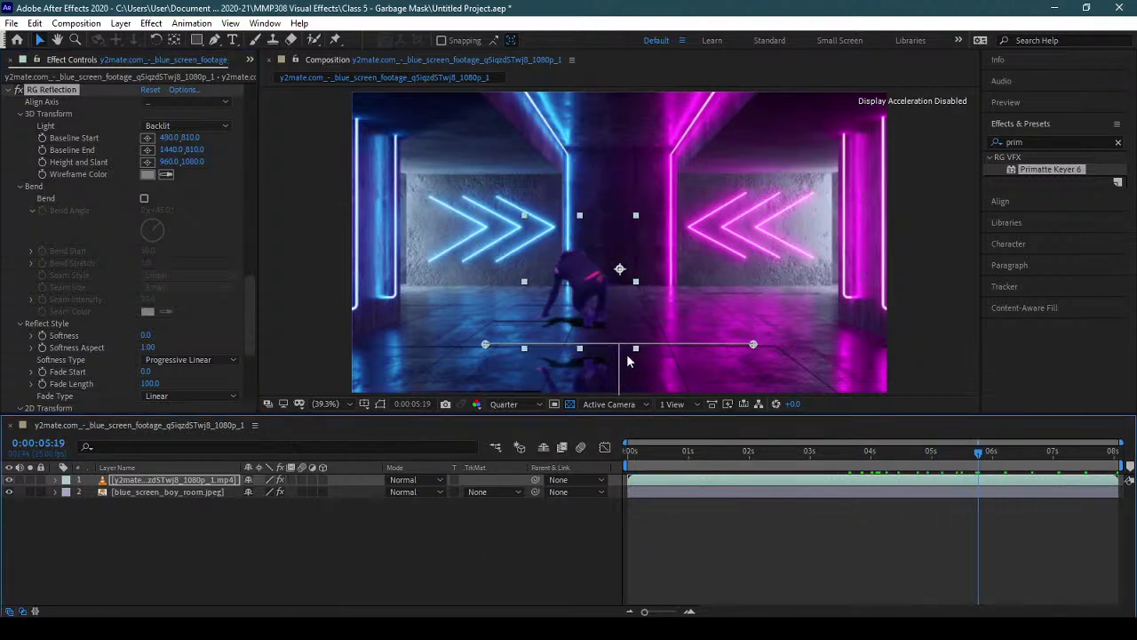
mouse_move(621, 346)
left_mouse_down()
mouse_move(619, 323)
mouse_move(624, 333)
left_mouse_up()
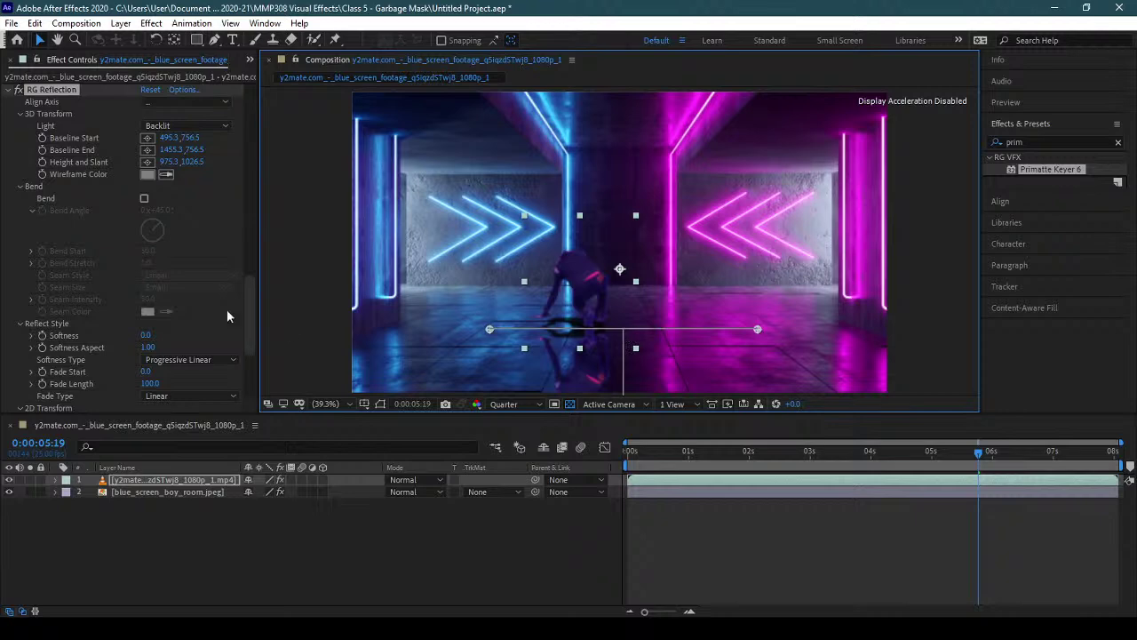
left_click_drag(253, 311, 248, 340)
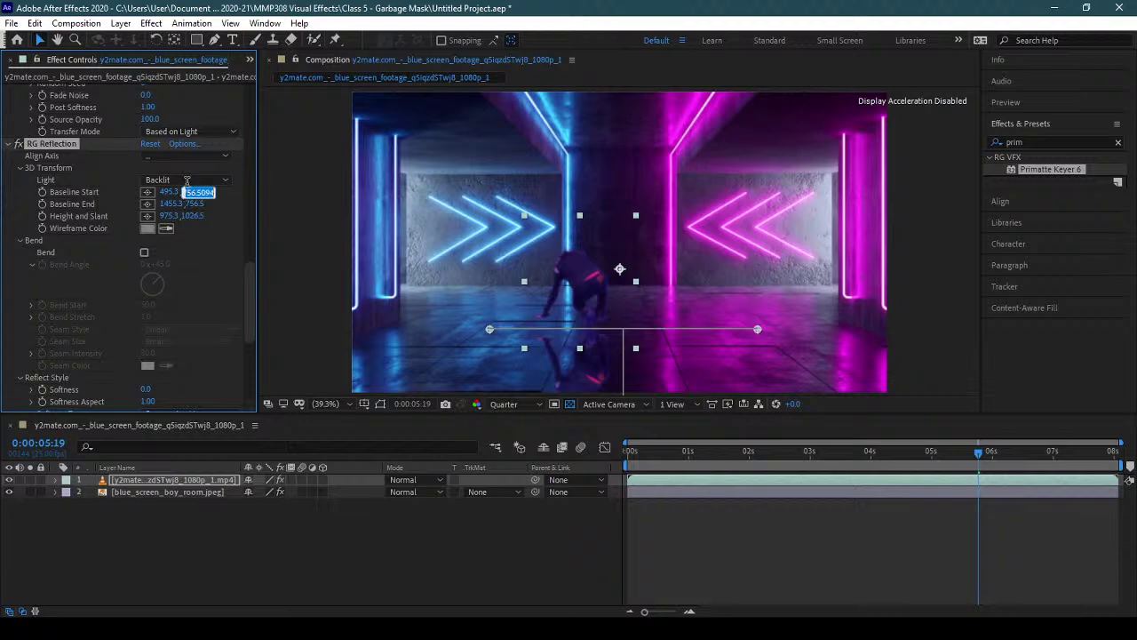
- Compare Frontlit and Backlit reflection lighting, leaving it on Backlit
left_click(191, 180)
left_click(210, 197)
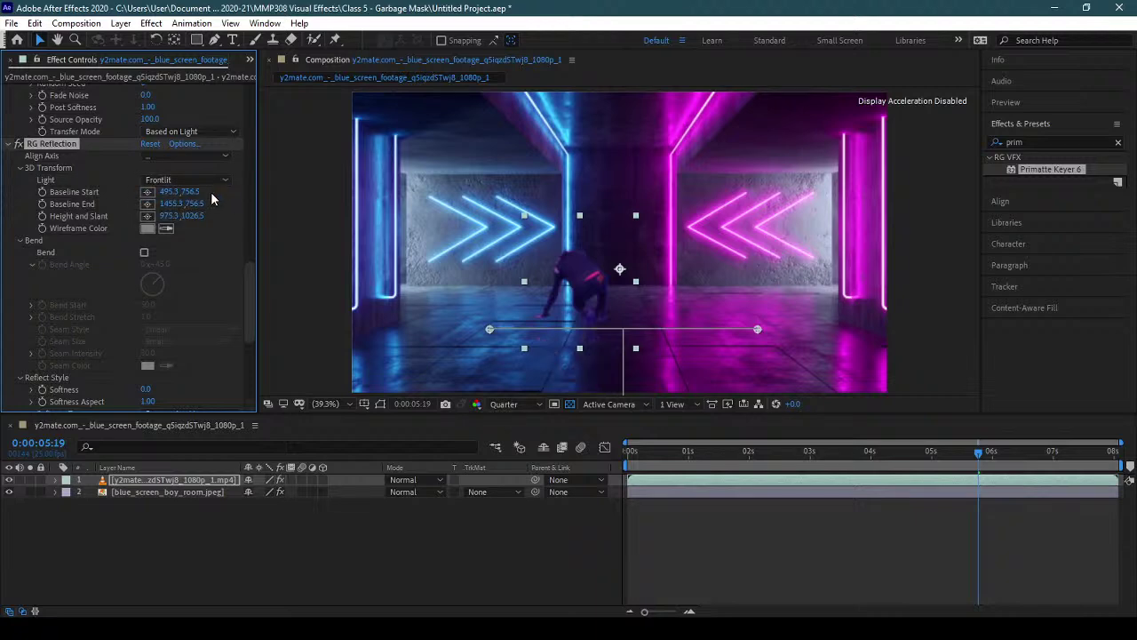
left_click(213, 181)
left_click(207, 210)
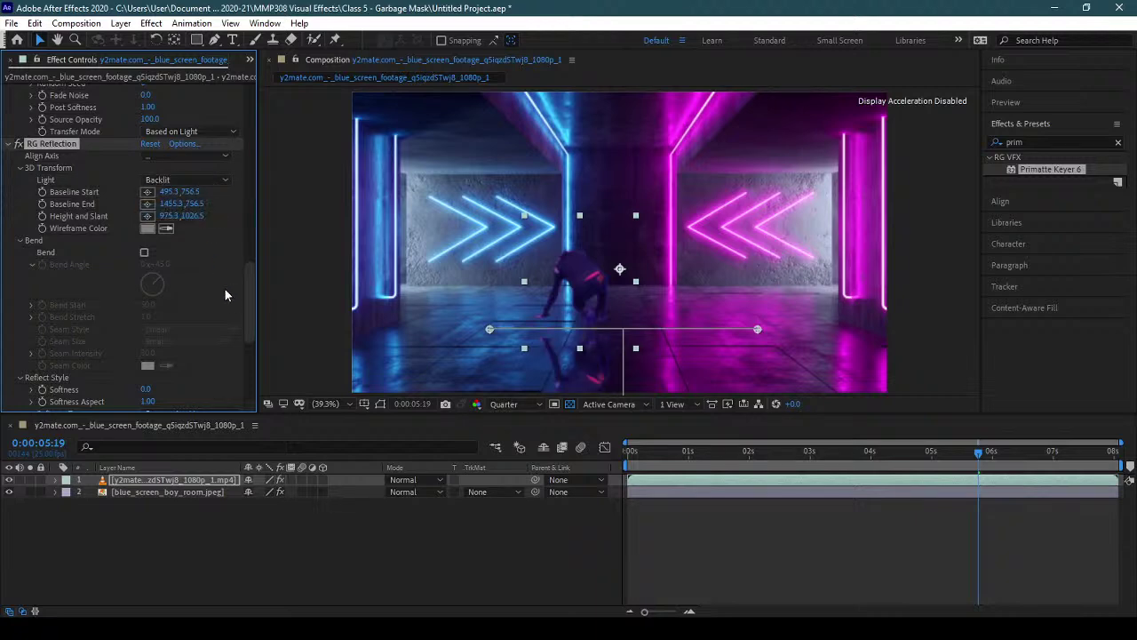
- Set the reflection's Softness to 66 and Fade Length to 24, then check it later in the walk
left_click_drag(246, 288, 247, 334)
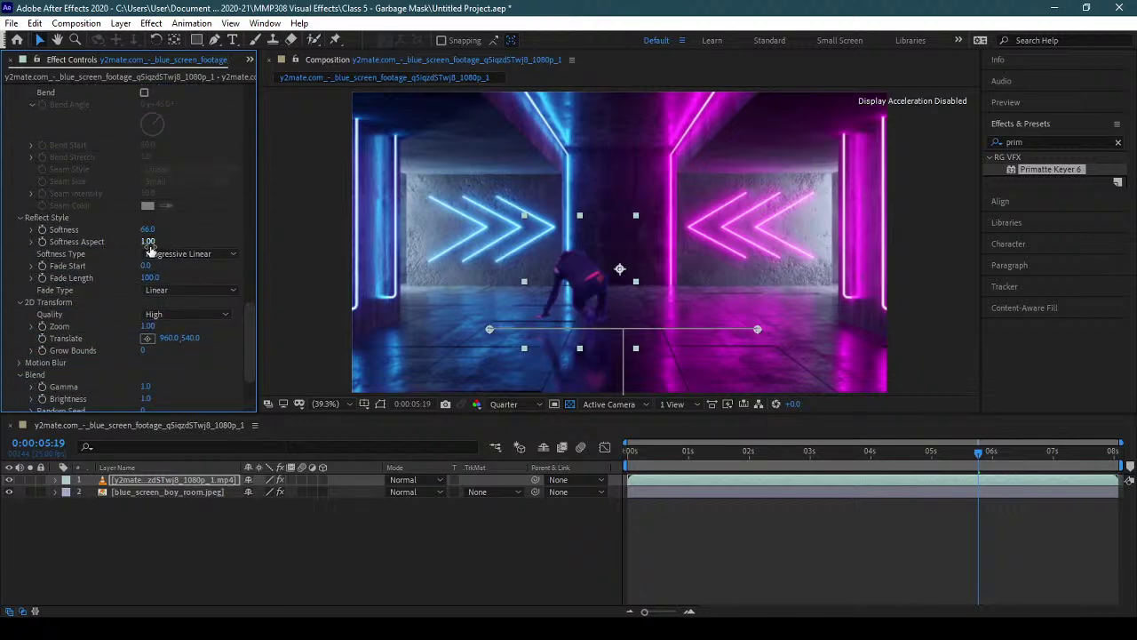
left_click_drag(146, 265, 103, 274)
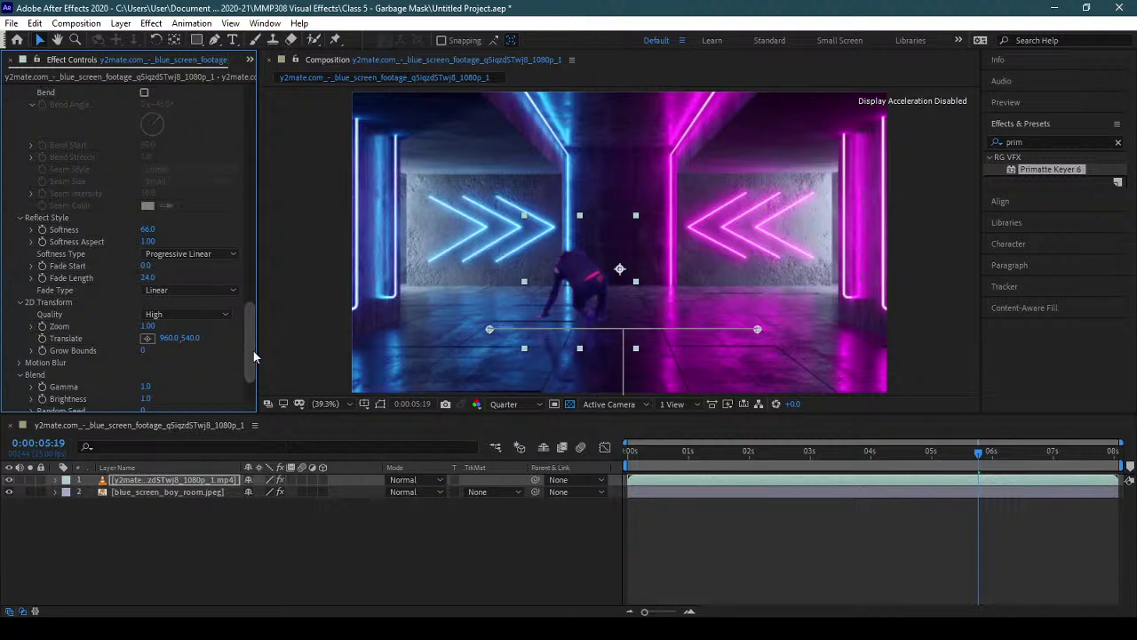
scroll(253, 364, "down", 2)
scroll(251, 363, "down", 2)
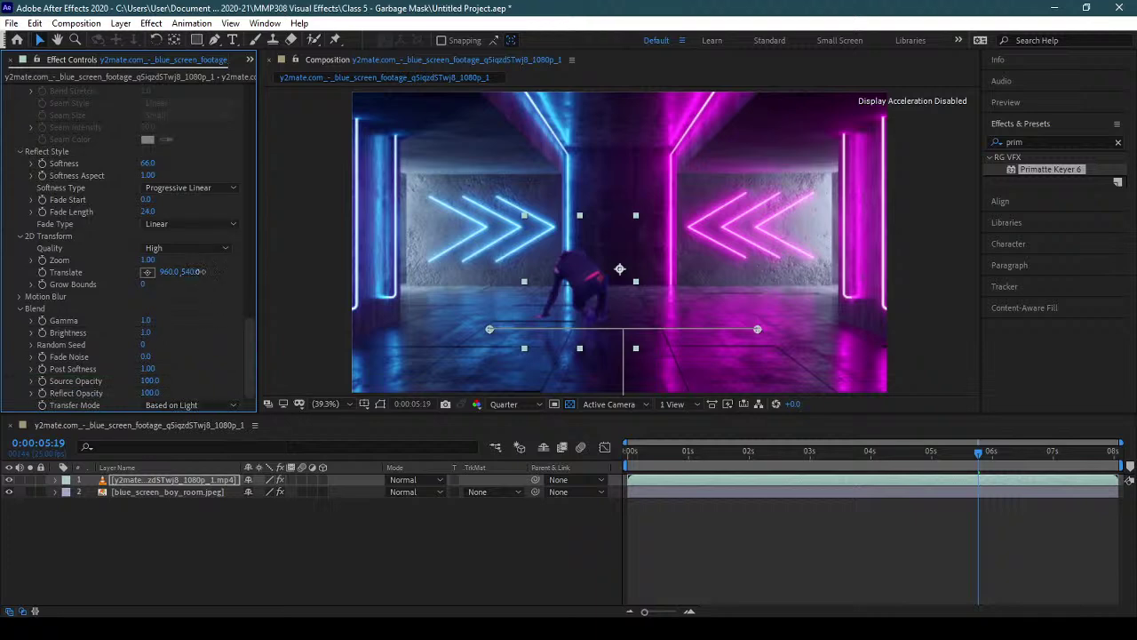
left_click_drag(196, 272, 221, 271)
scroll(247, 337, "up", 5)
left_click_drag(249, 337, 249, 358)
left_click_drag(978, 453, 1130, 467)
- Deselect the layer, preview the composite from the first frame, and stop at 0:00:01:23
left_click(663, 541)
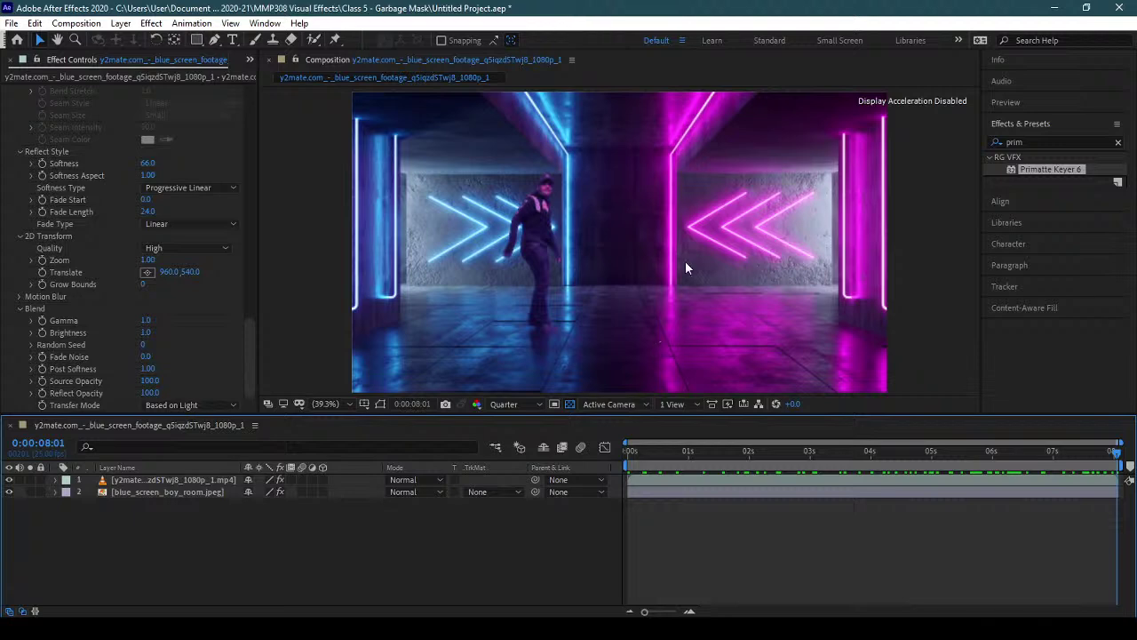
left_click(629, 451)
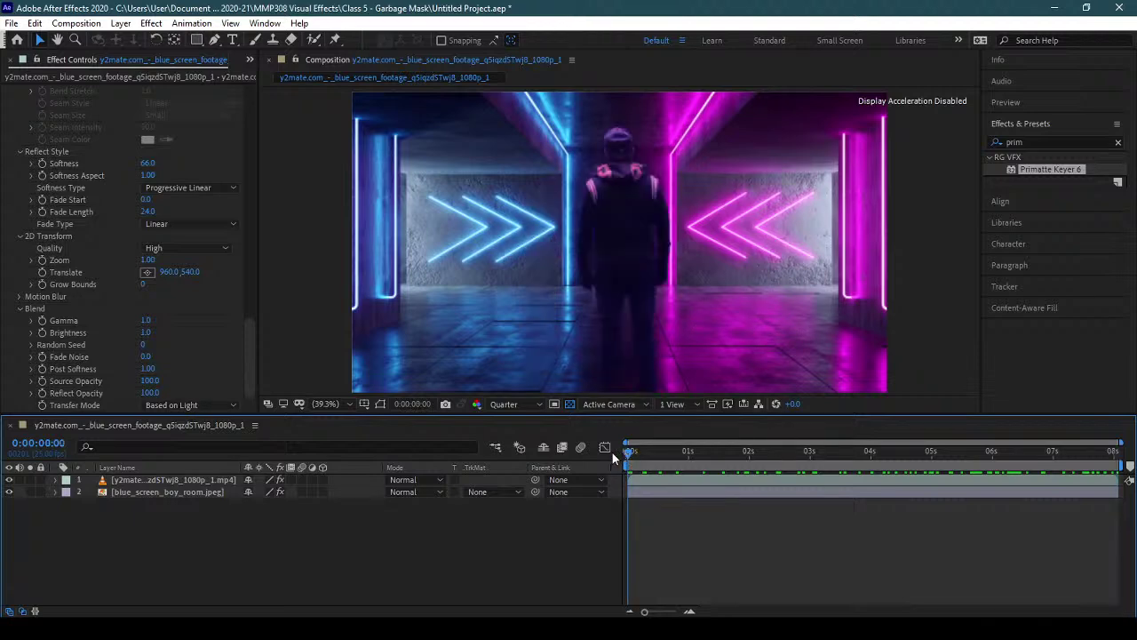
key("space")
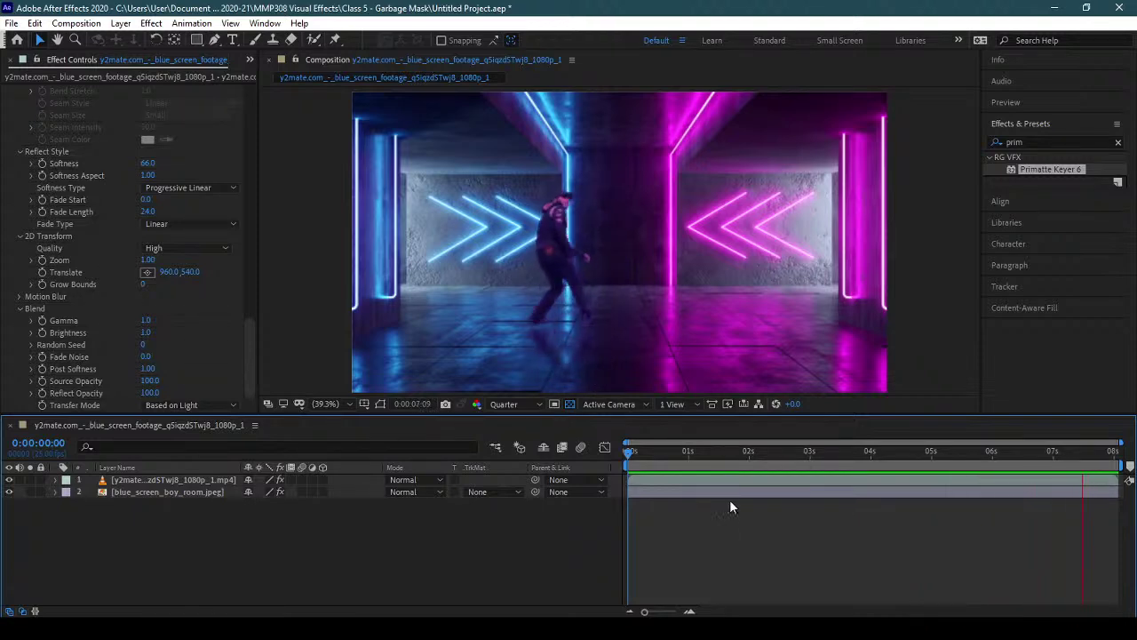
left_click(744, 456)
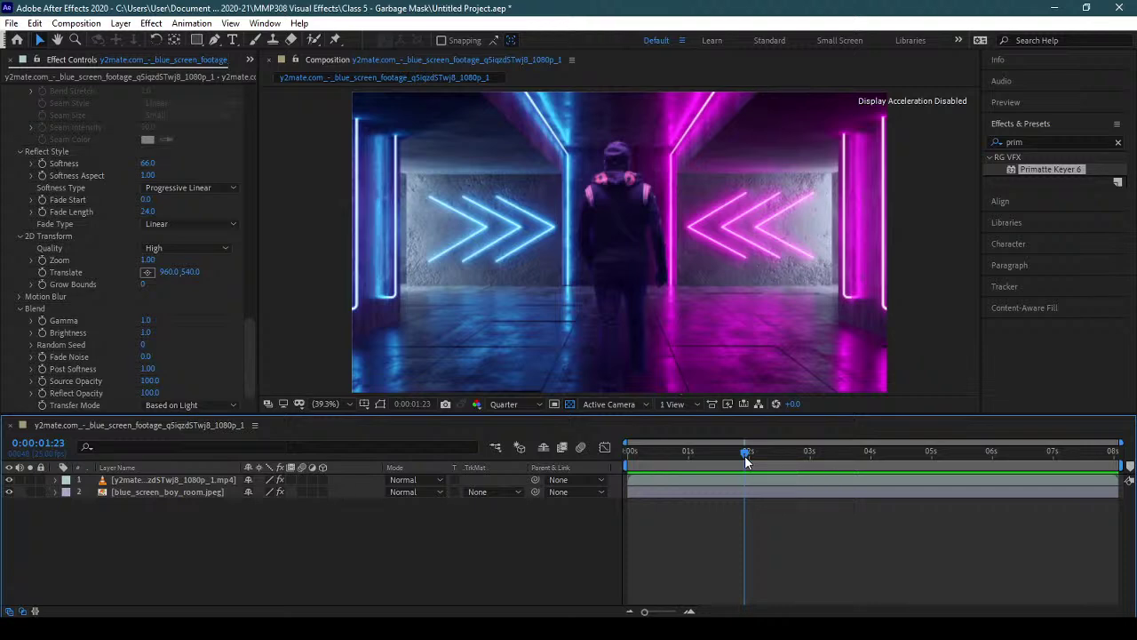
left_click_drag(250, 369, 249, 90)
- Collapse the Light Wrap, Brightness & Contrast, Color Matcher and RG Shadow effects in Effect Controls
left_click(43, 102)
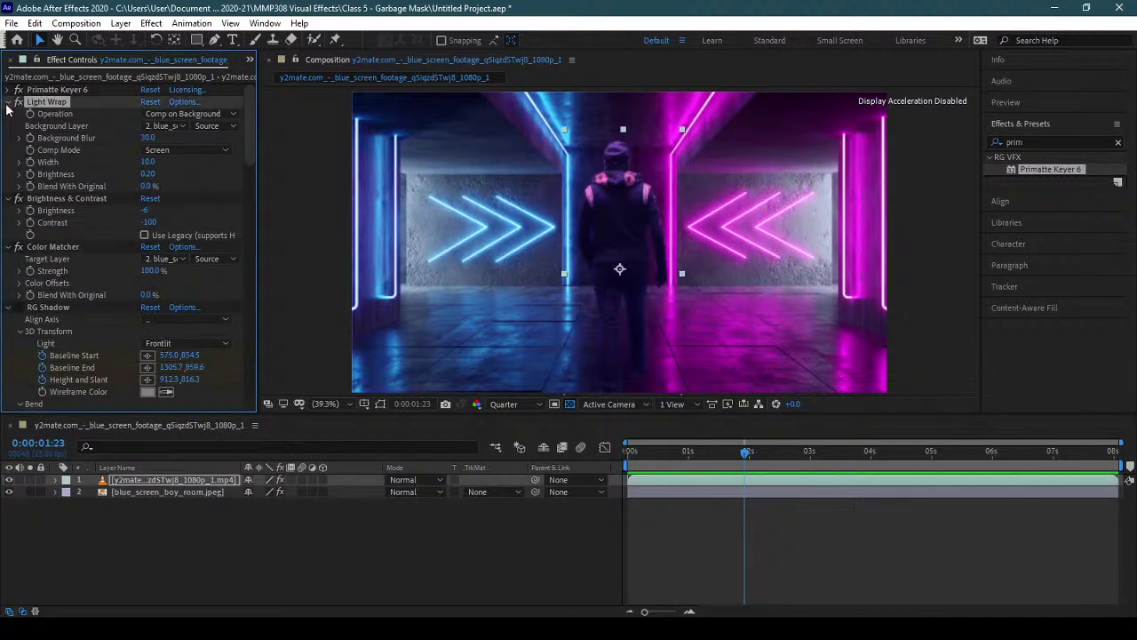
left_click(8, 102)
left_click(8, 113)
left_click(8, 125)
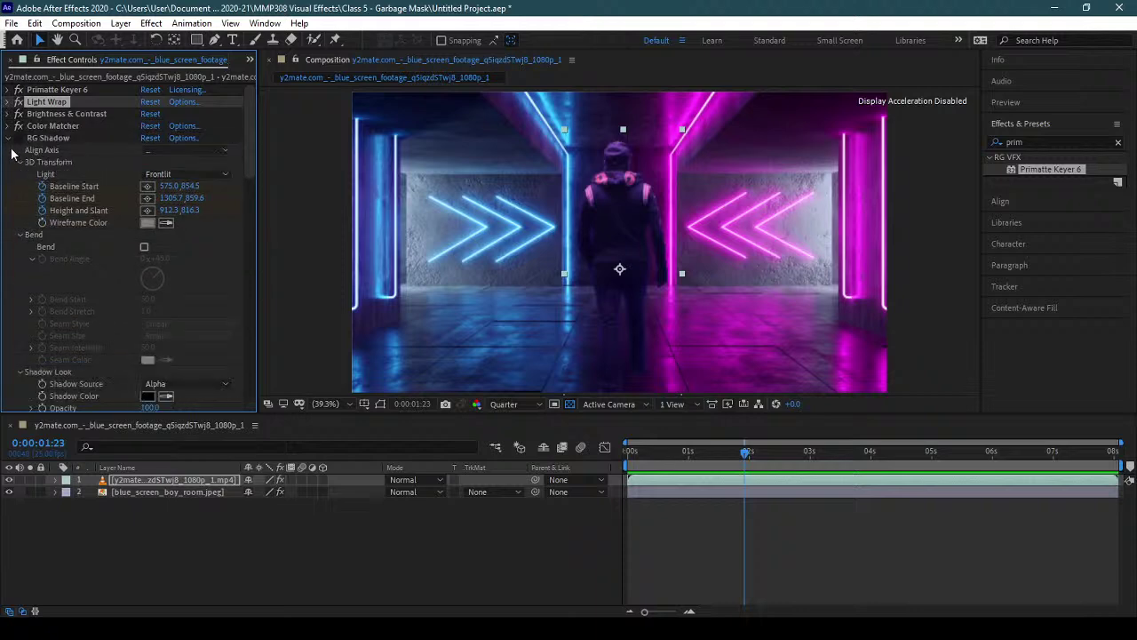
left_click(9, 139)
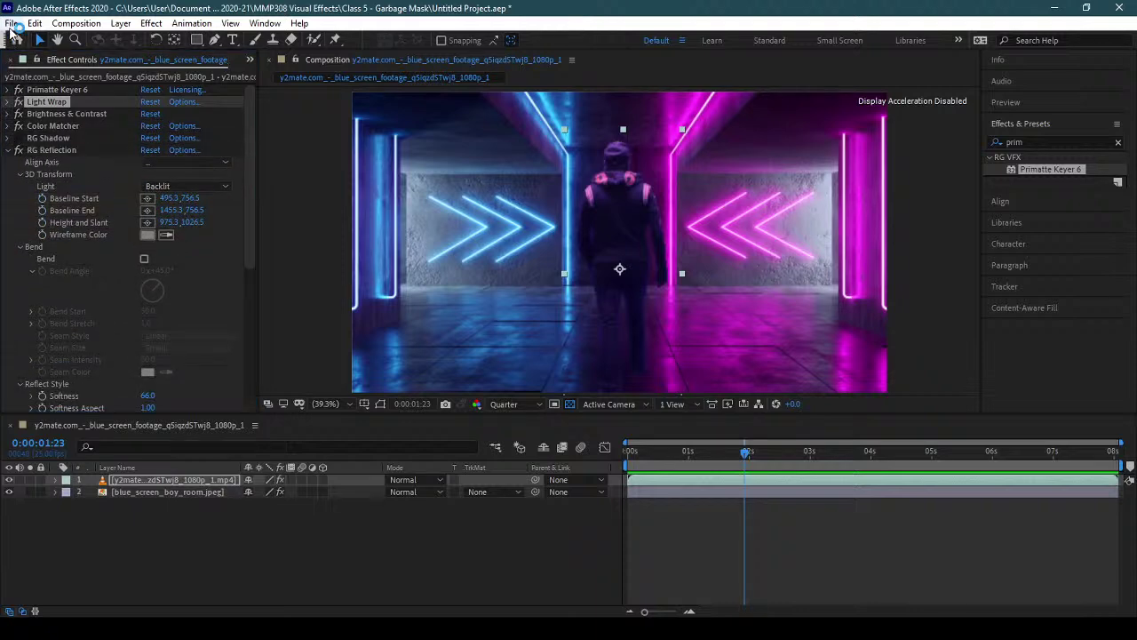
- Save the project as Untitled Project.aep
left_click(11, 24)
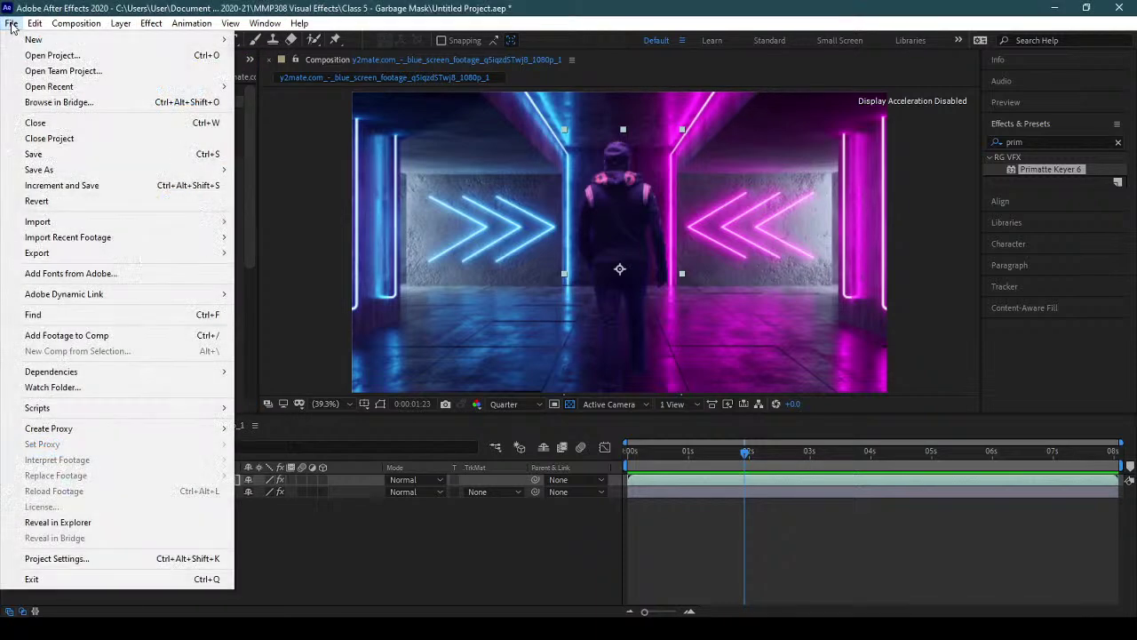
left_click(45, 154)
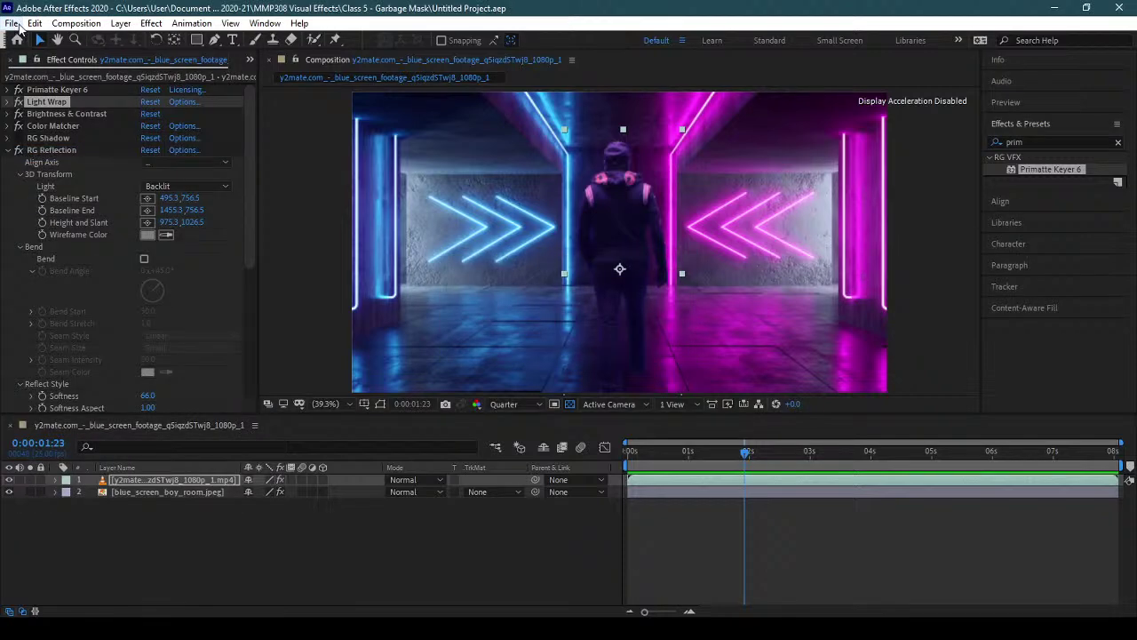
left_click(16, 24)
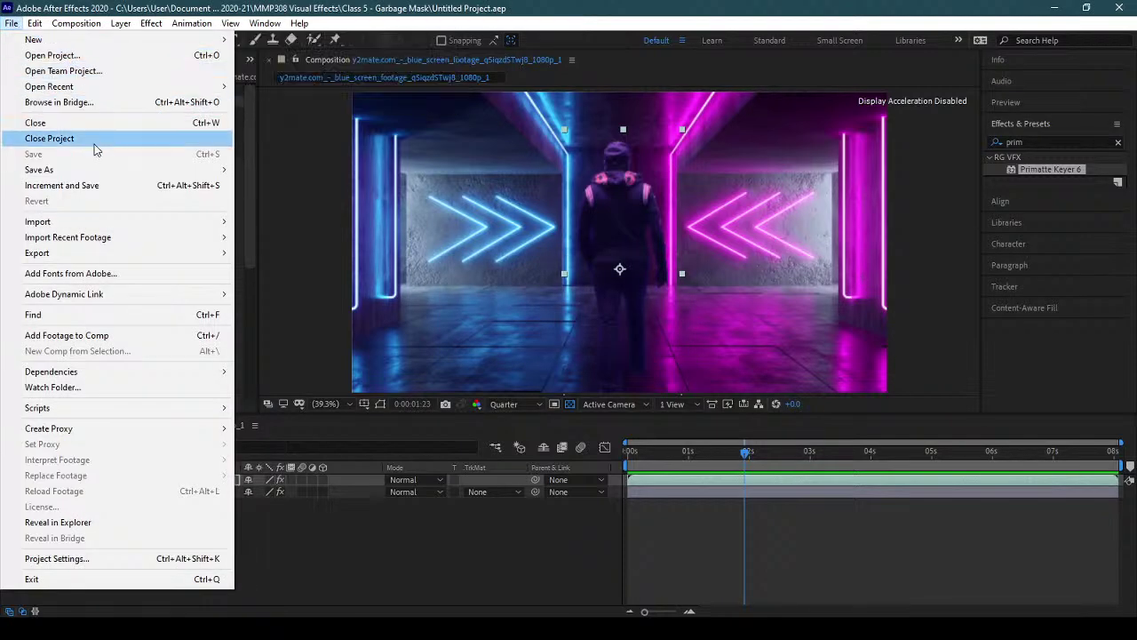
mouse_move(58, 40)
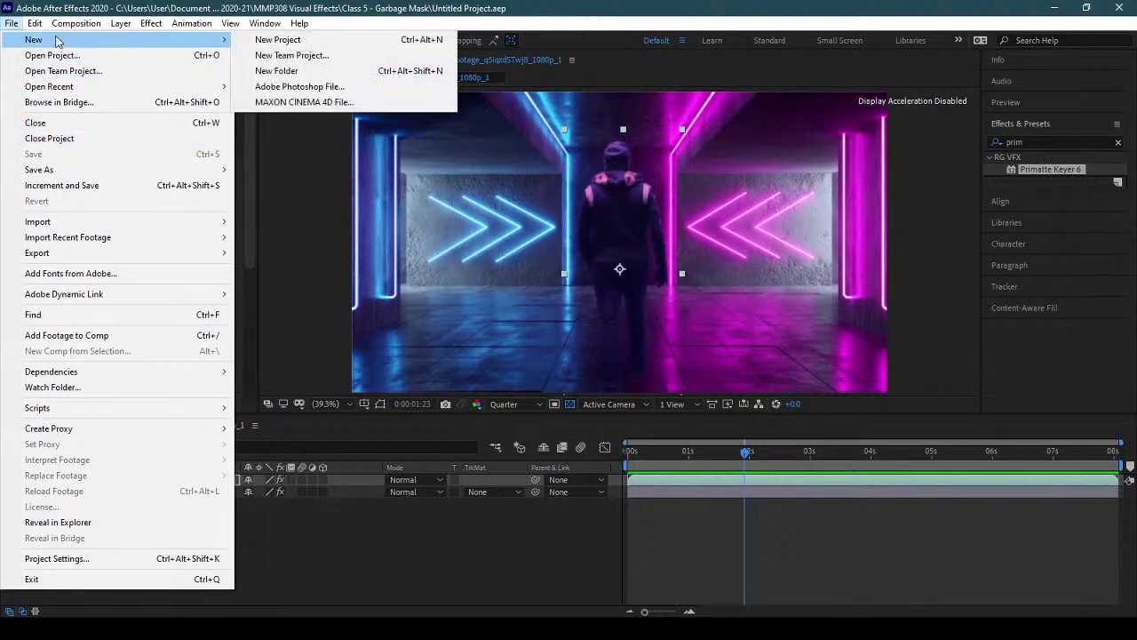
- Start a new empty After Effects project, then open Photoshop's Open dialog on the my puupets folder
left_click(329, 42)
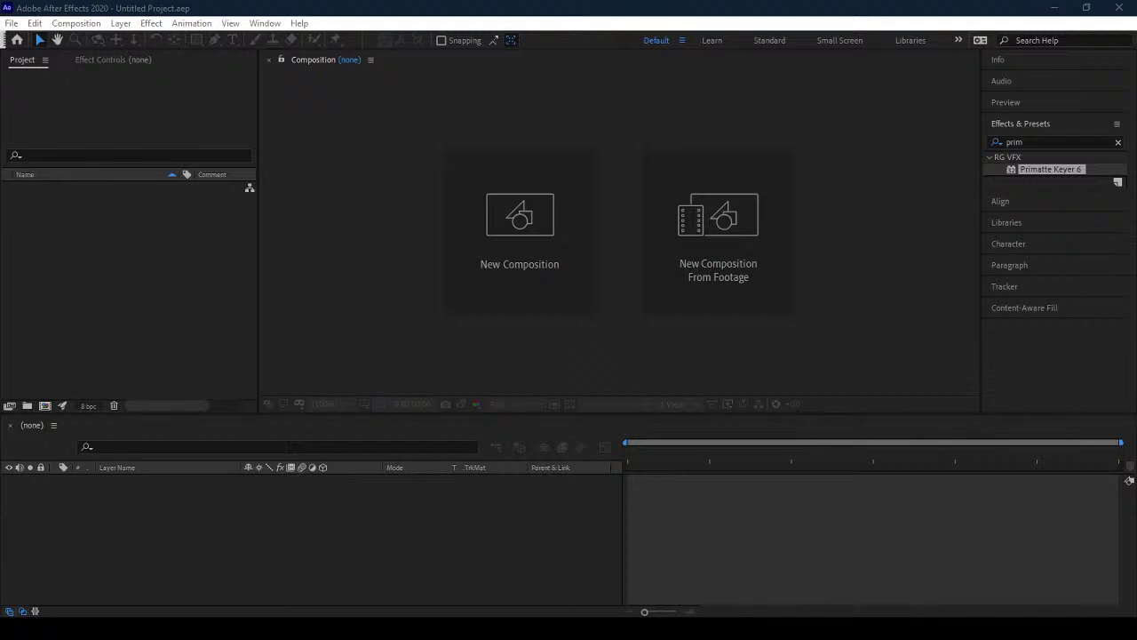
left_click_drag(122, 252, 142, 287)
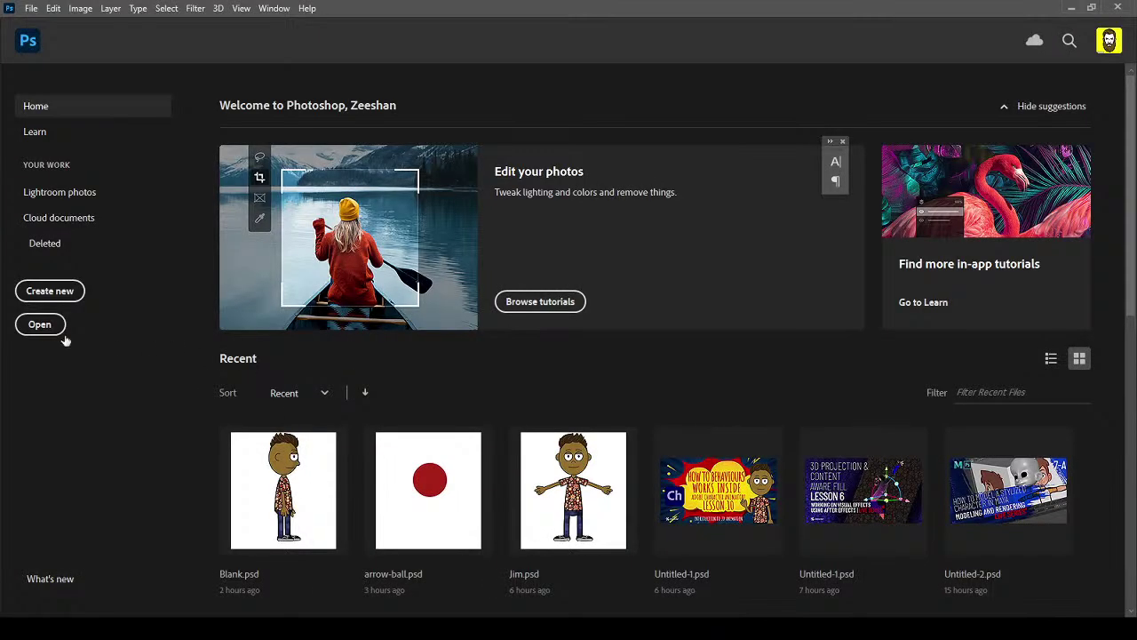
left_click(59, 331)
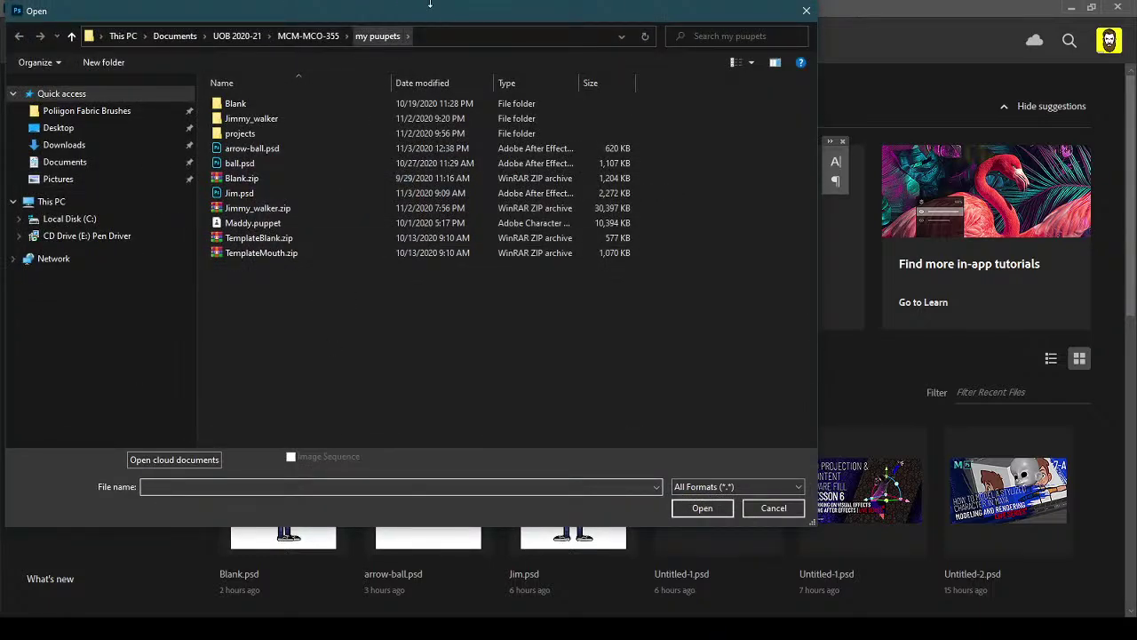
- Close Photoshop's Open dialog with Esc, returning to the Home screen
key("Escape")
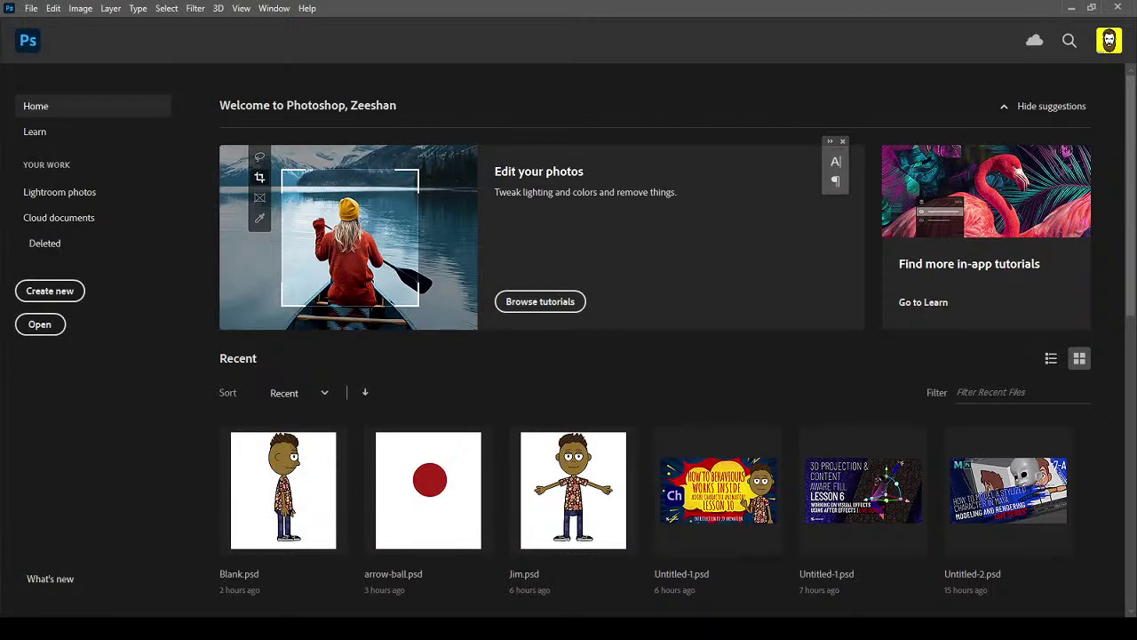
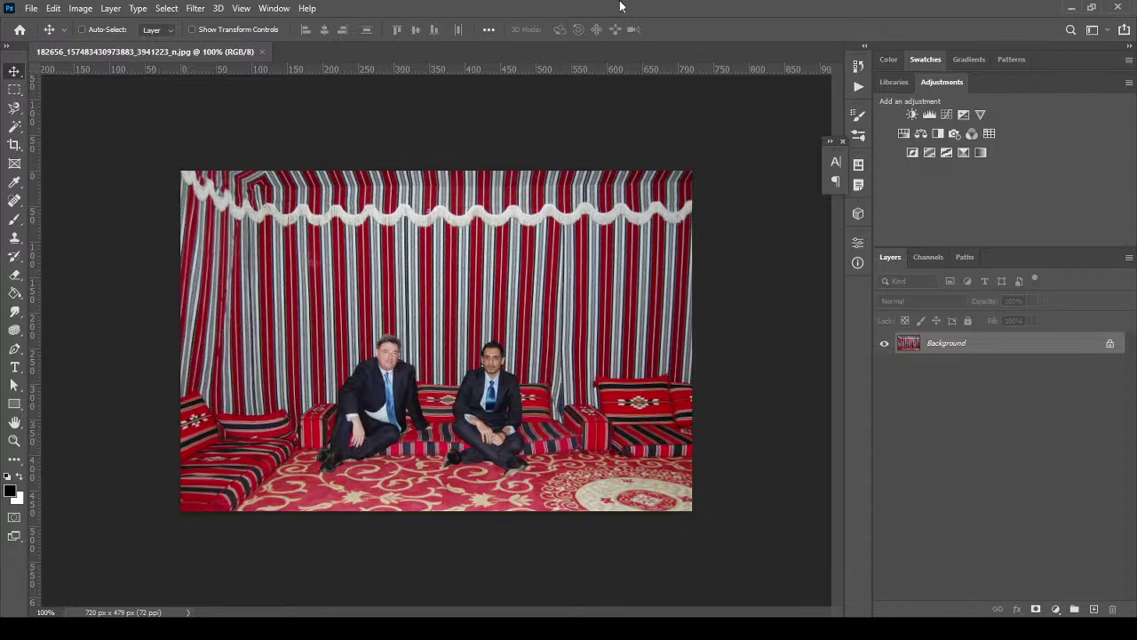
- Marquee-select the seated man on the right, Content-Aware fill him away, and deselect
left_click(14, 89)
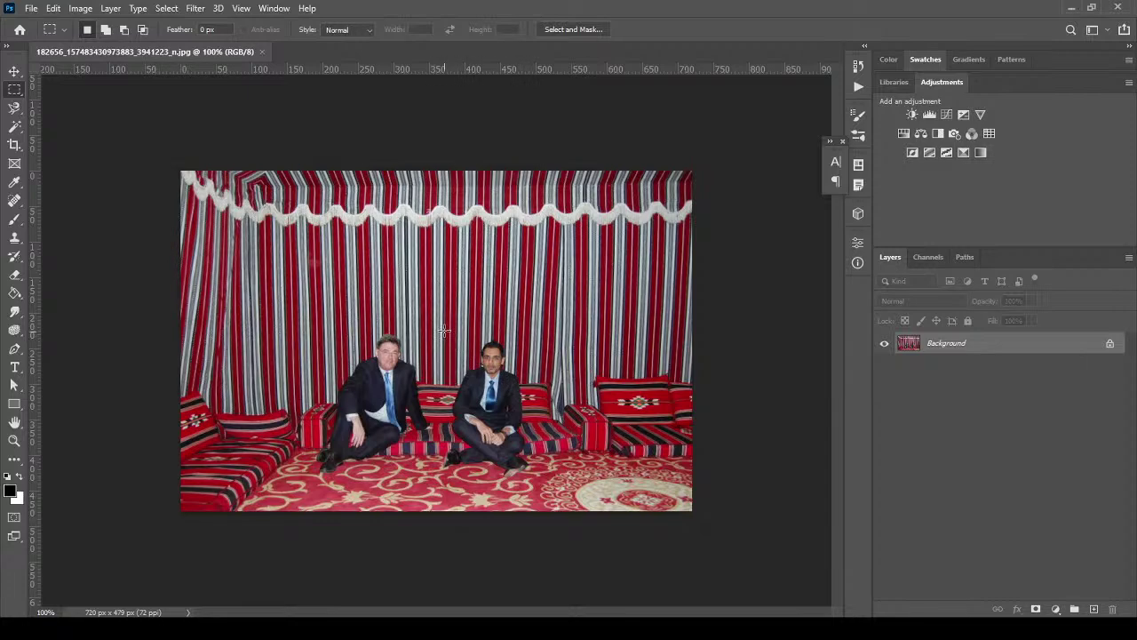
left_click_drag(445, 332, 534, 475)
key("shift+F5")
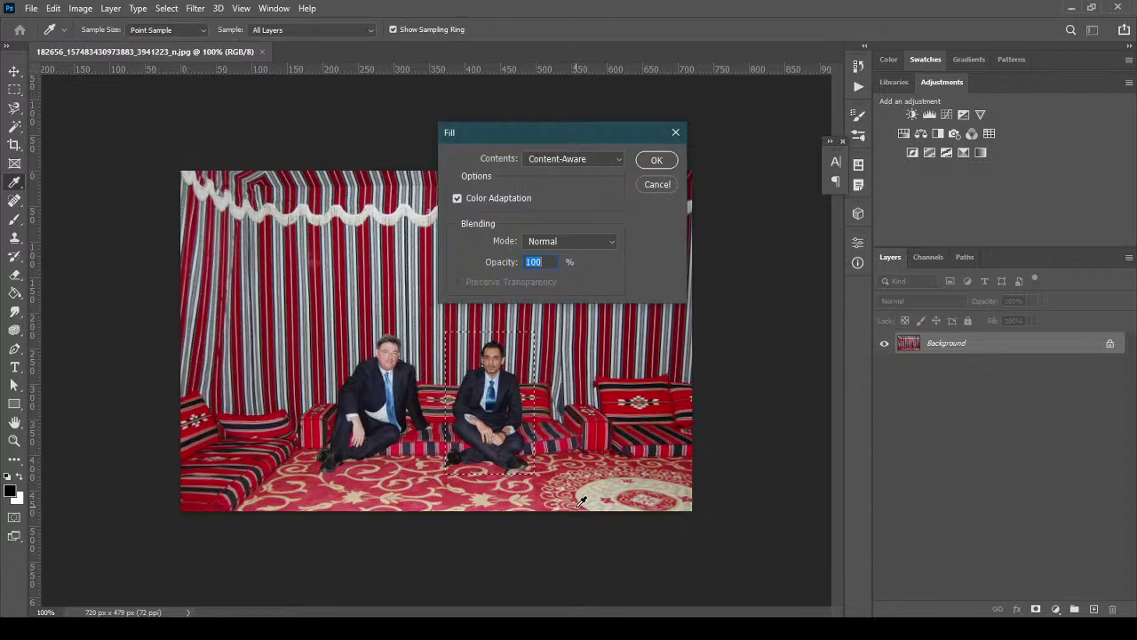
left_click(536, 161)
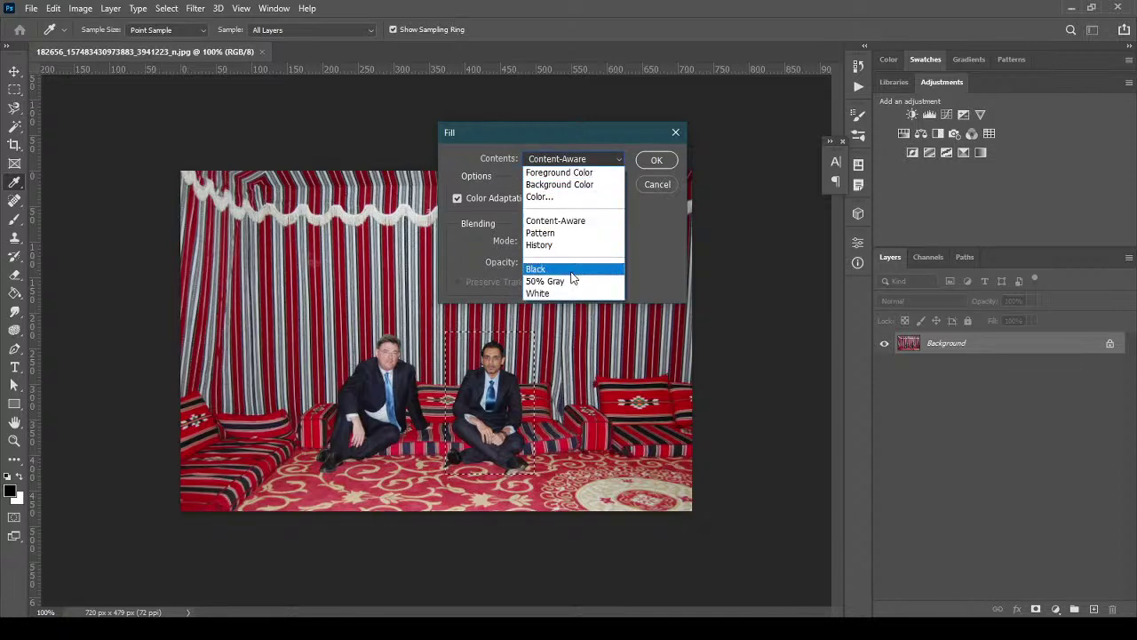
left_click(583, 226)
left_click(655, 160)
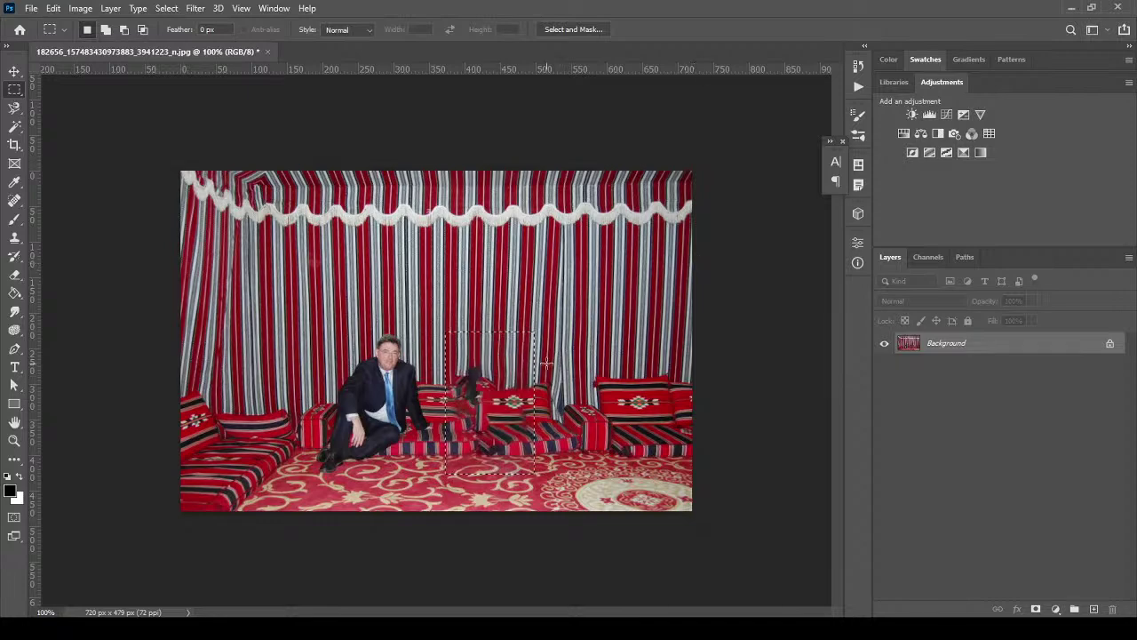
key("ctrl+d")
- Close the tent photo without saving and bring After Effects to the front
left_click(269, 50)
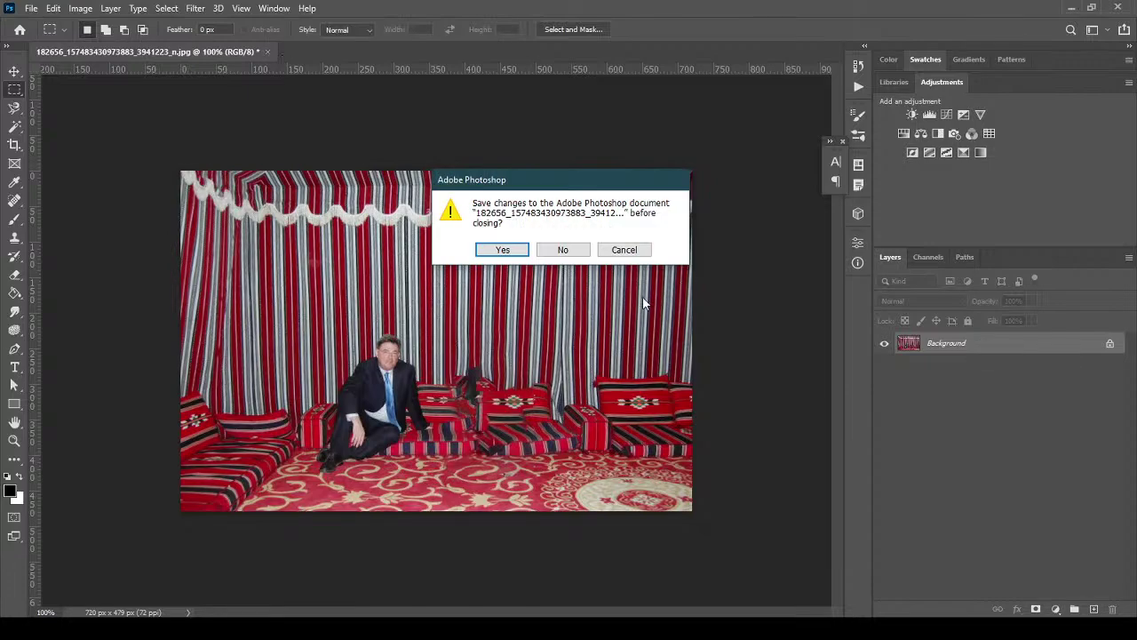
left_click(563, 247)
left_click(1070, 8)
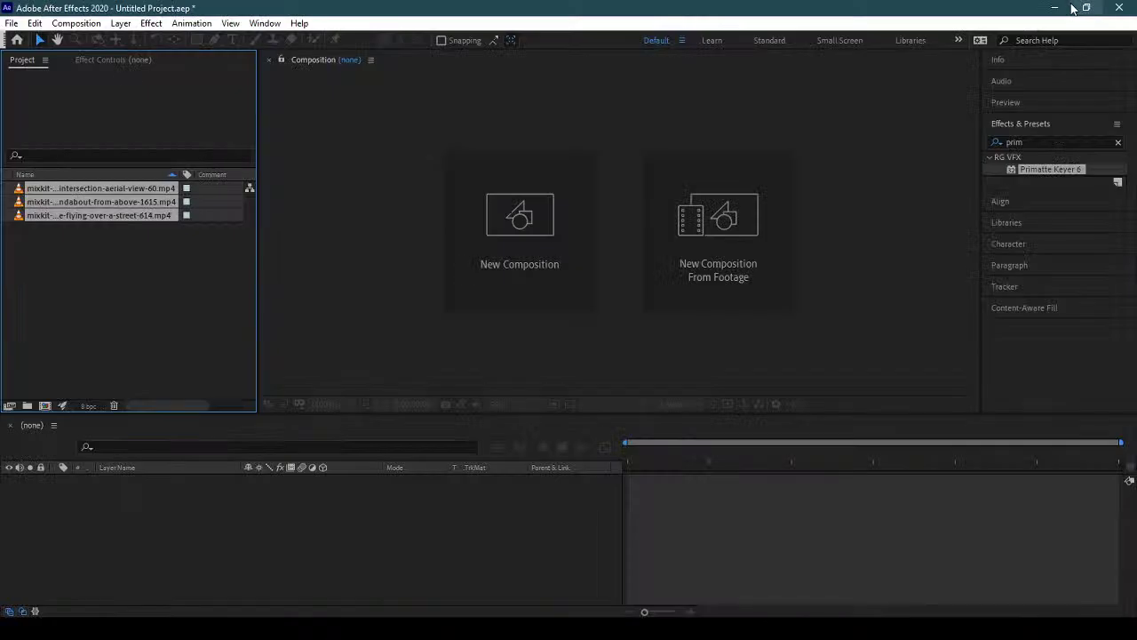
left_click(162, 242)
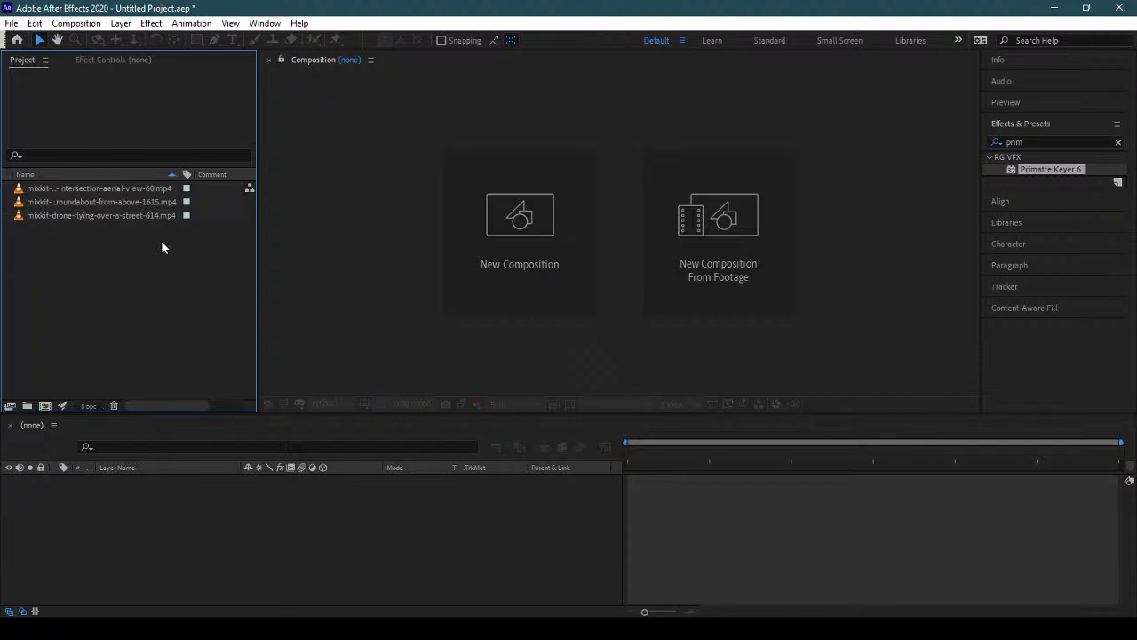
left_click(303, 257)
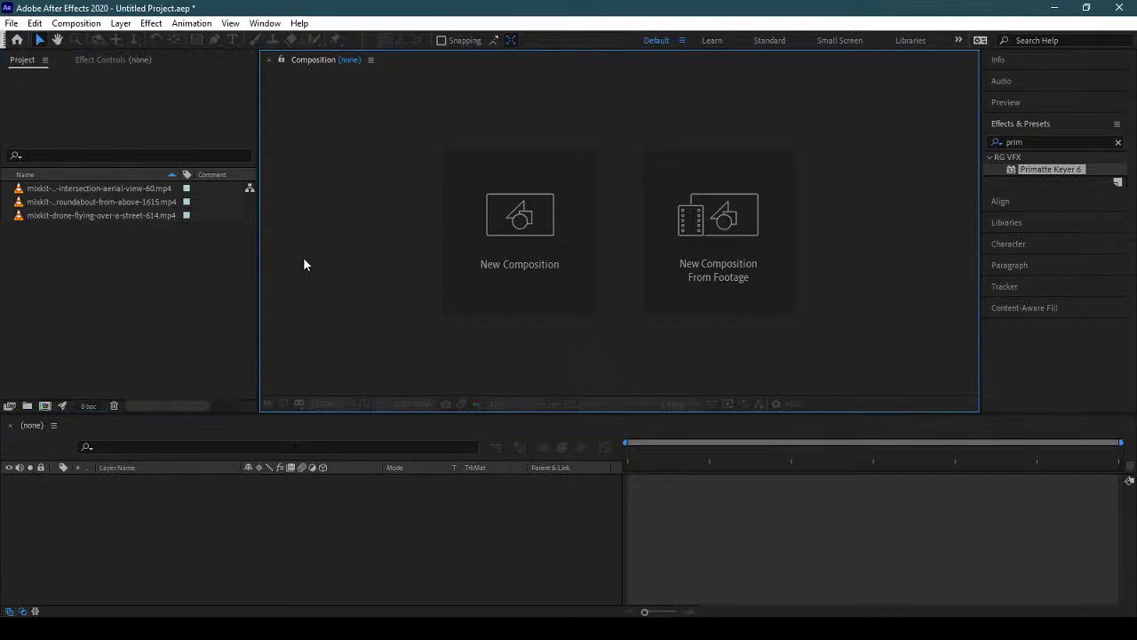
left_click(174, 300)
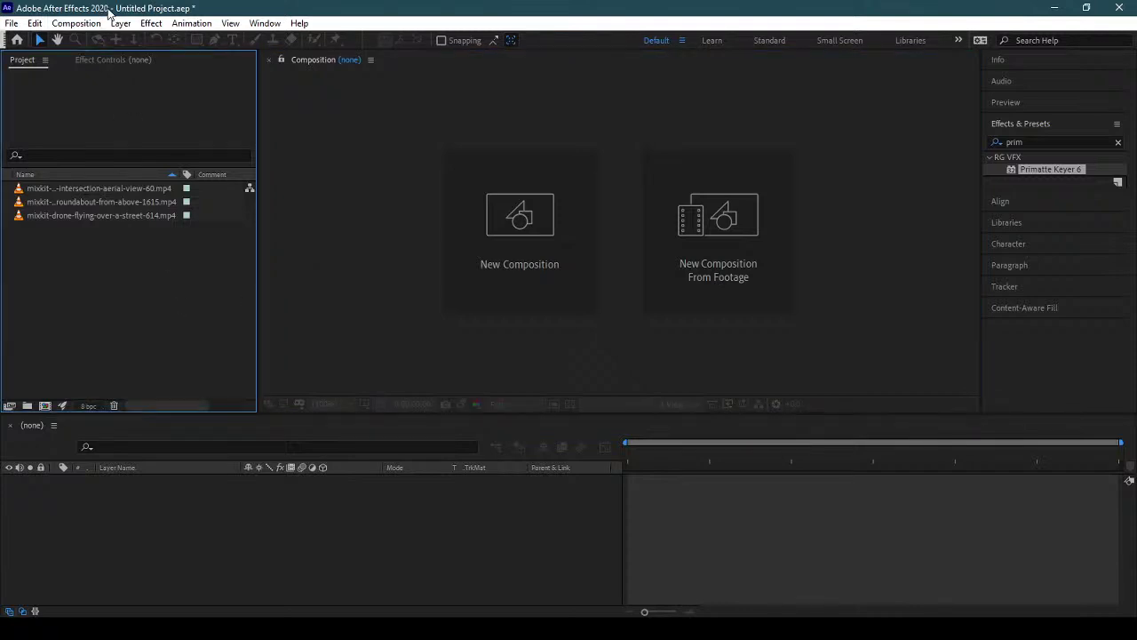
- Check the After Effects version (17.5.0) in Help > About, then select the intersection clip
left_click(300, 24)
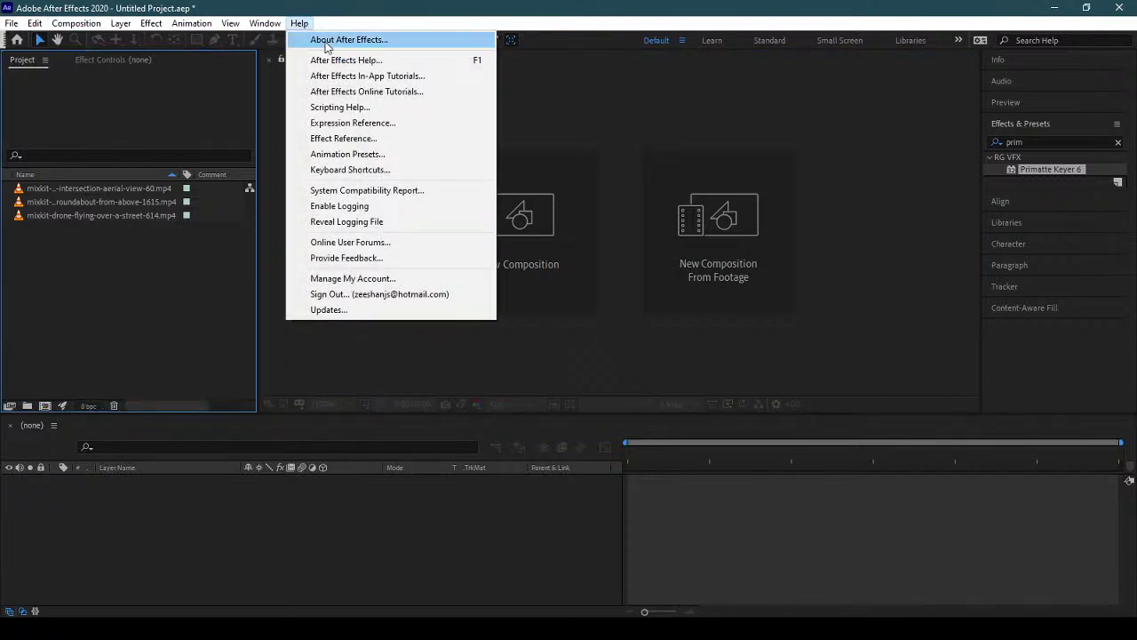
left_click(326, 42)
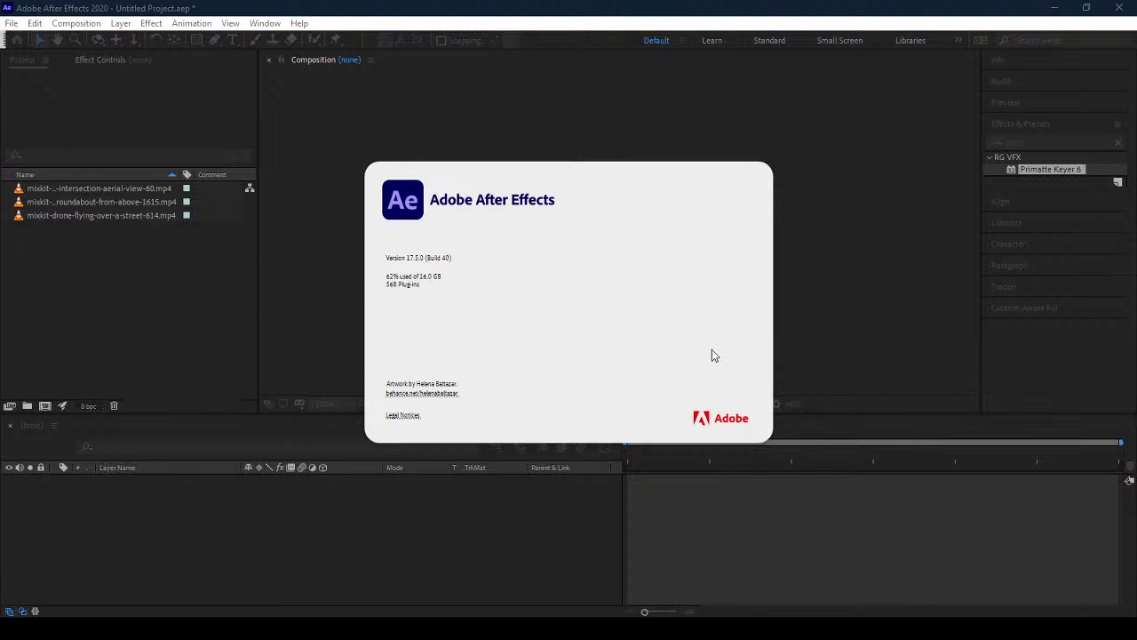
left_click(690, 274)
left_click(158, 293)
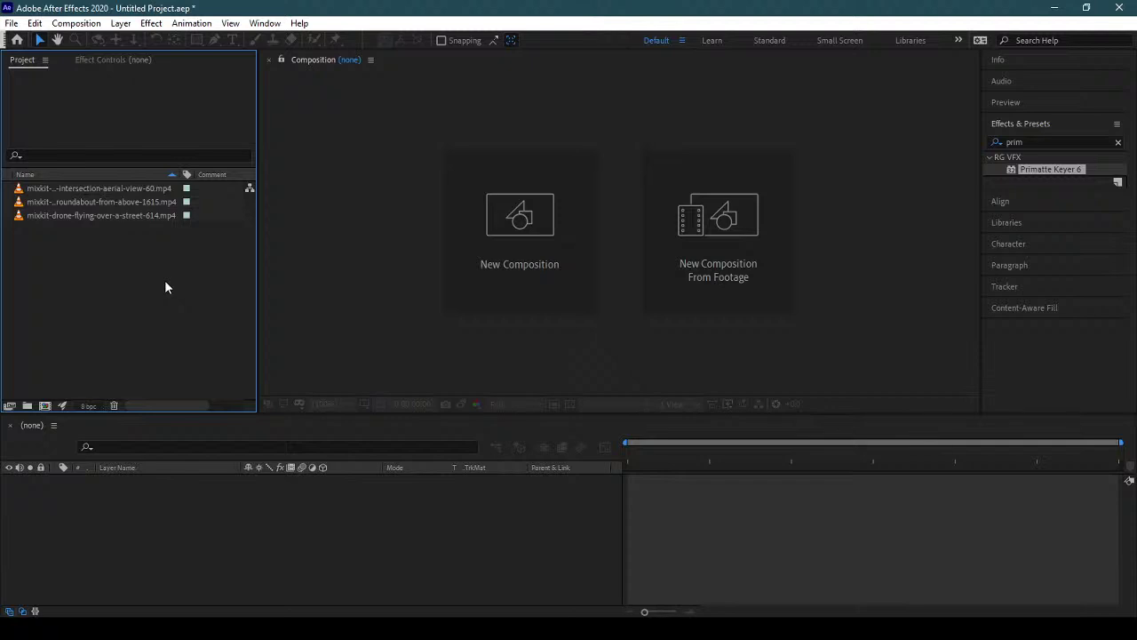
left_click(154, 190)
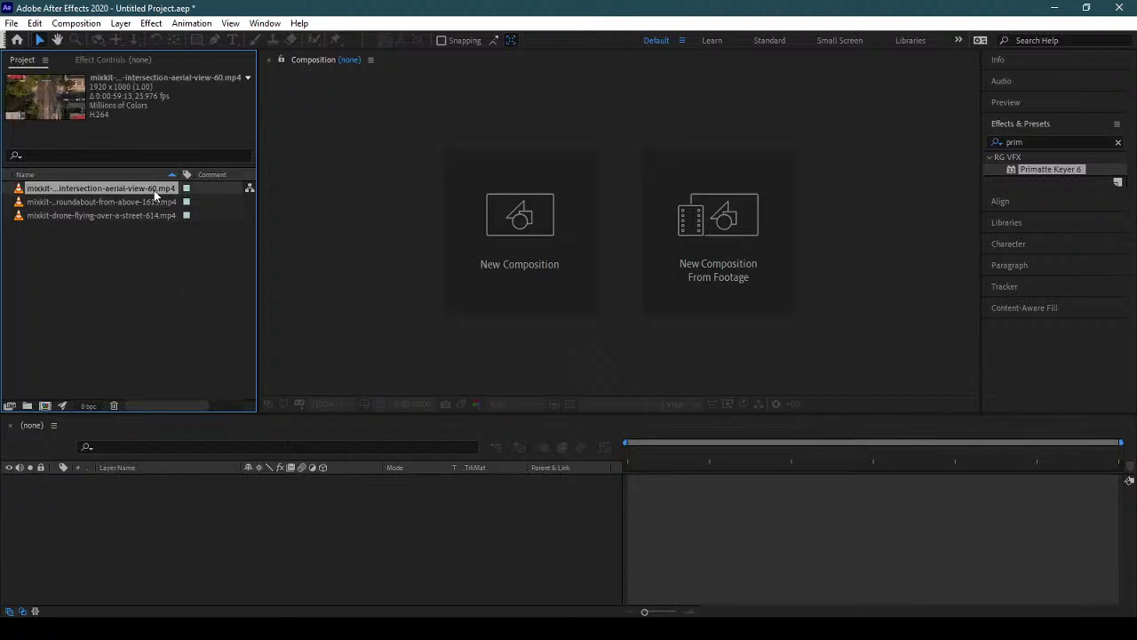
- Build a composition from the drone street clip, preview it, and scrub to 0:00:06:08
left_click(146, 202)
left_click(146, 215)
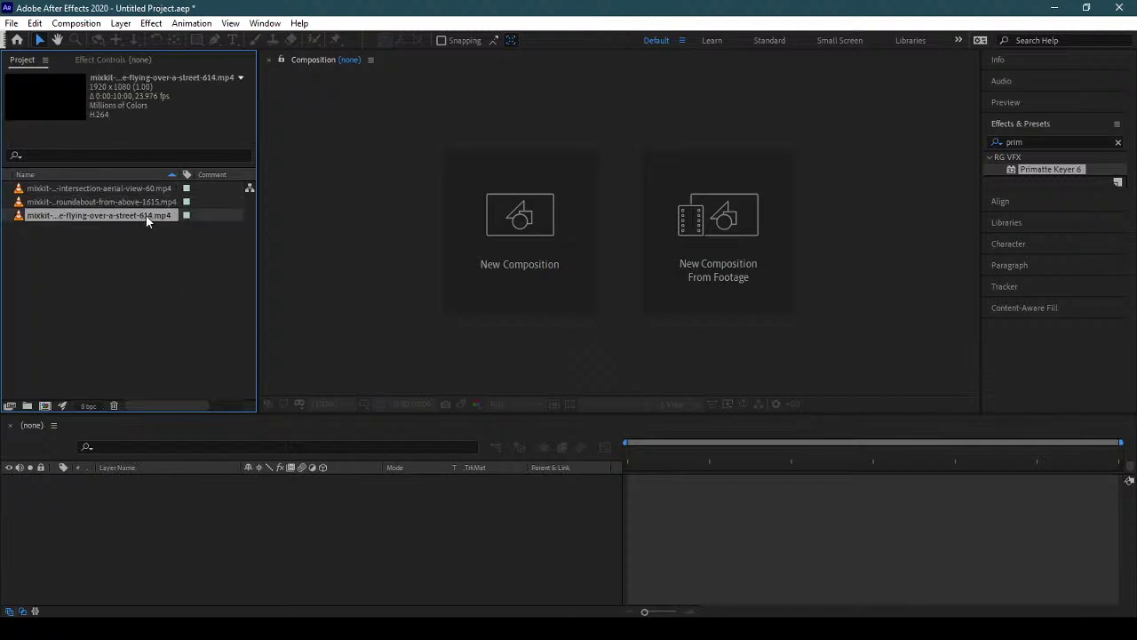
left_click_drag(118, 214, 44, 406)
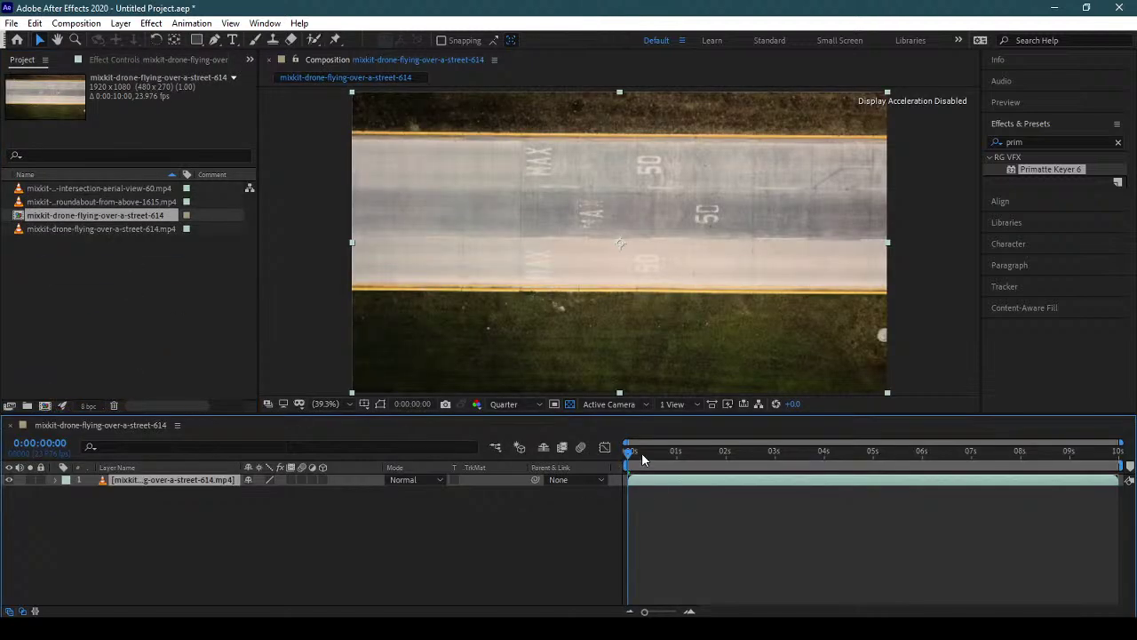
key("space")
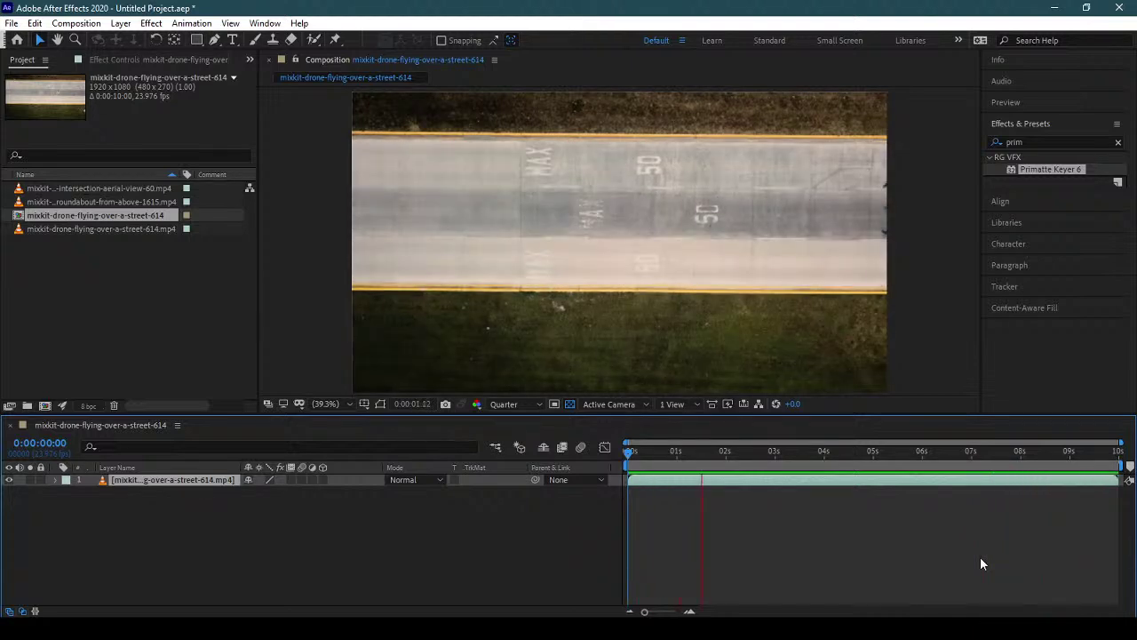
key("space")
left_click_drag(795, 459, 939, 485)
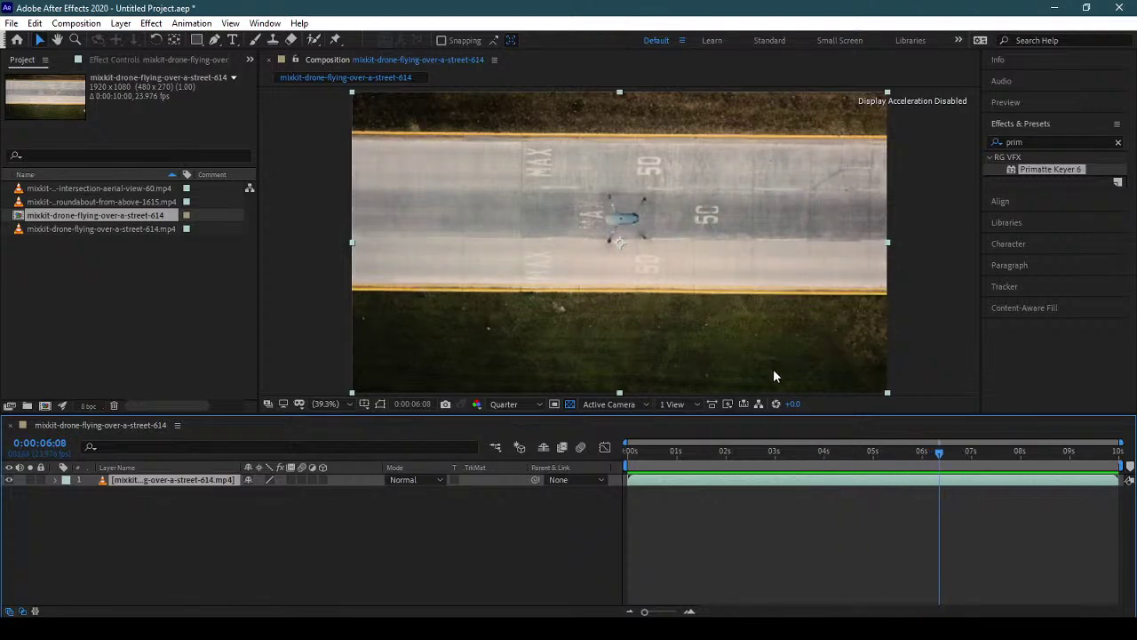
- Draw a rectangular mask around the drone on the street footage layer
left_click(197, 41)
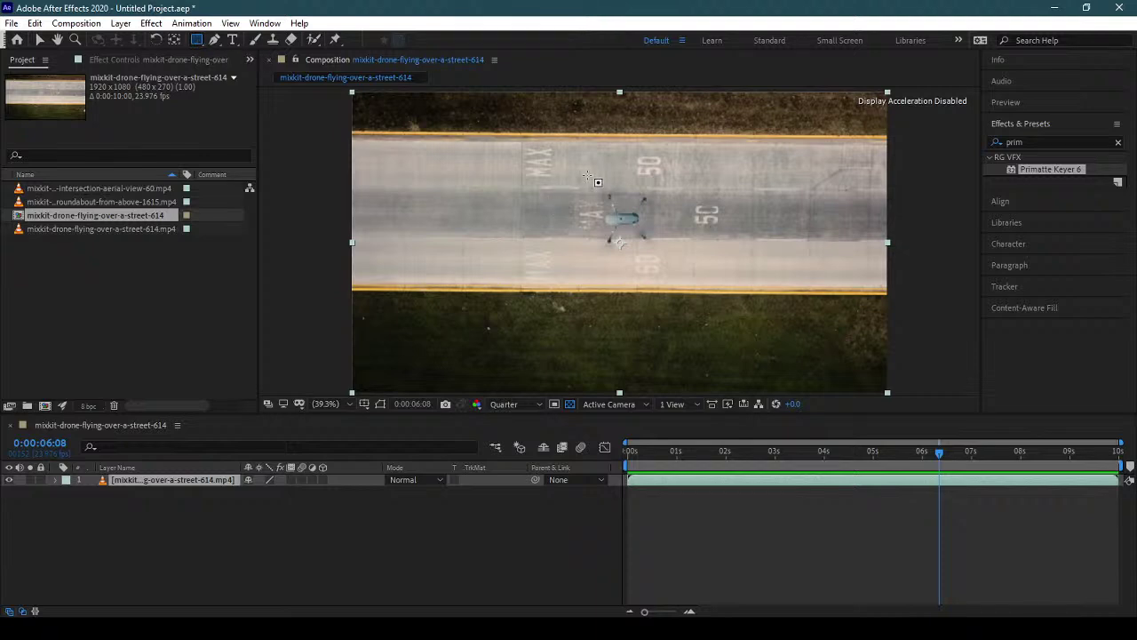
left_click_drag(583, 172, 669, 257)
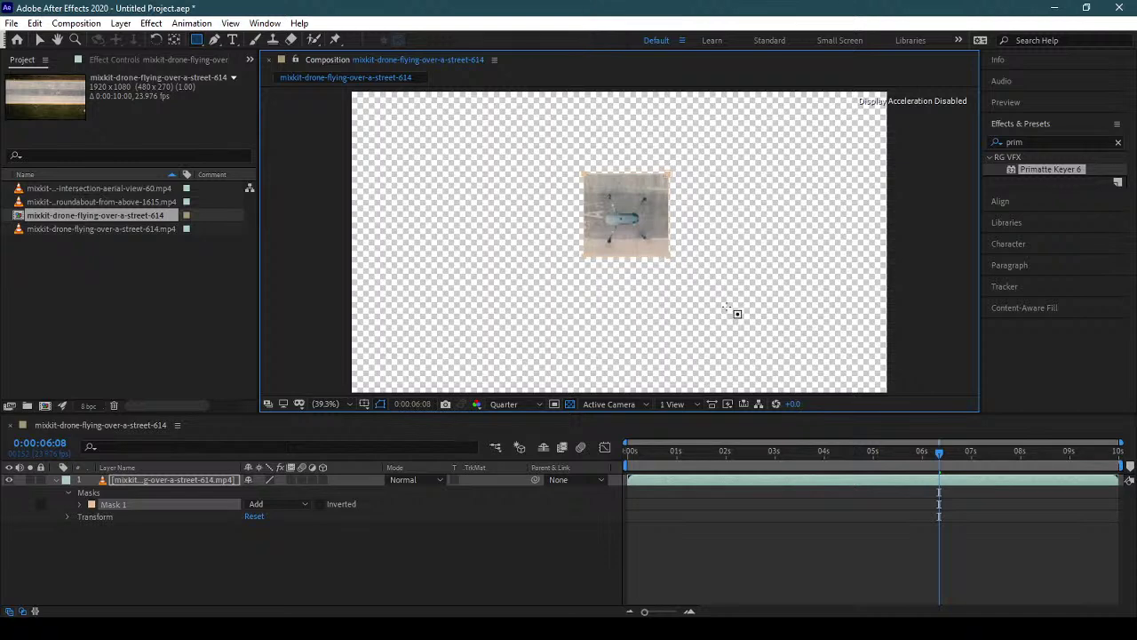
left_click(170, 479)
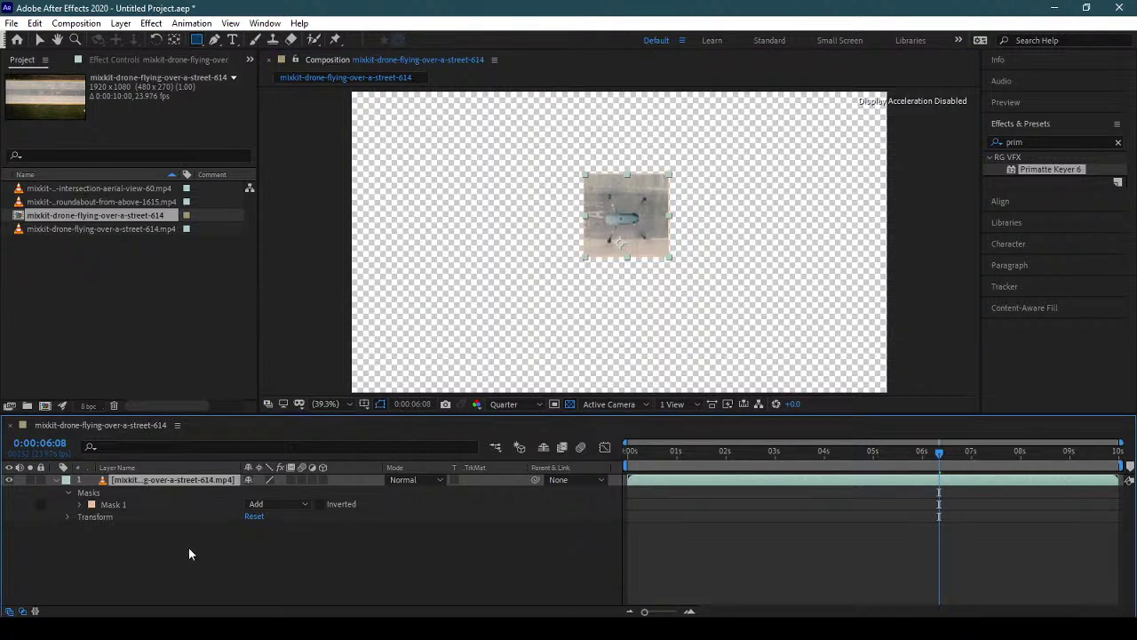
- Give the mask a 50-pixel feather and set its mode to Subtract
key("f")
mouse_move(274, 504)
left_mouse_down()
mouse_move(331, 506)
mouse_move(294, 508)
left_mouse_up()
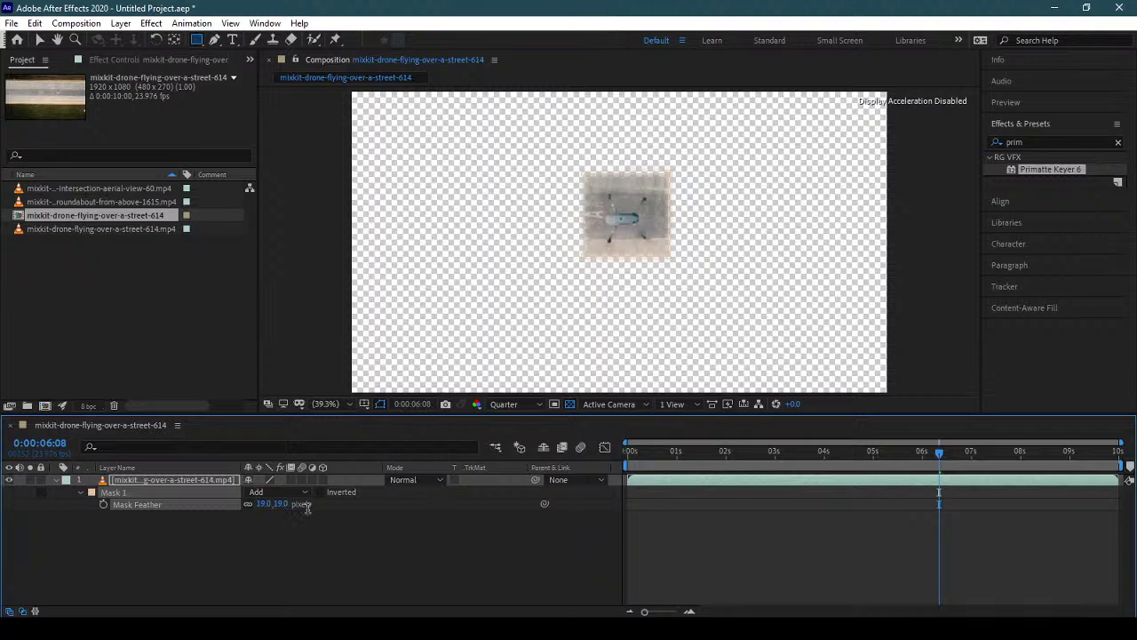
left_click(281, 504)
type("50")
key("Return")
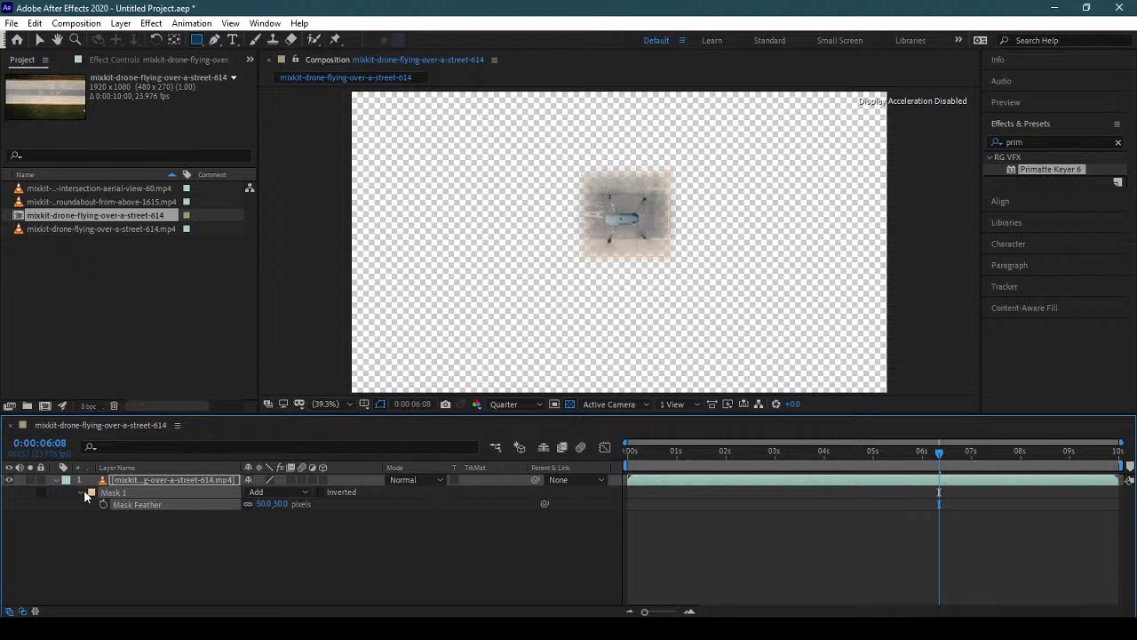
left_click(288, 491)
left_click(304, 537)
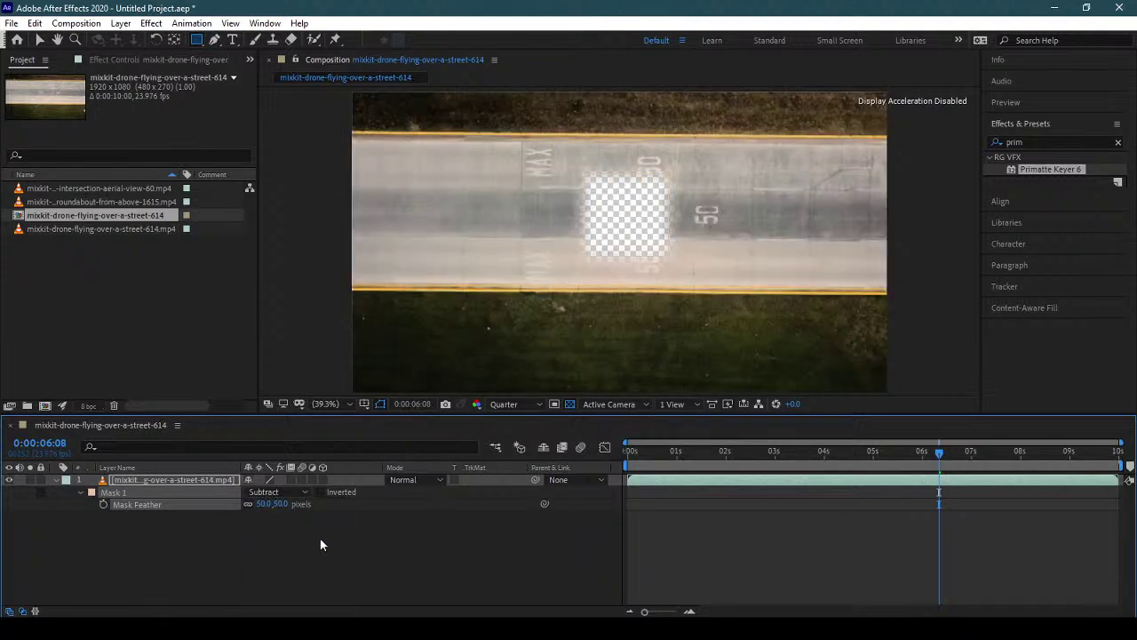
left_click(55, 479)
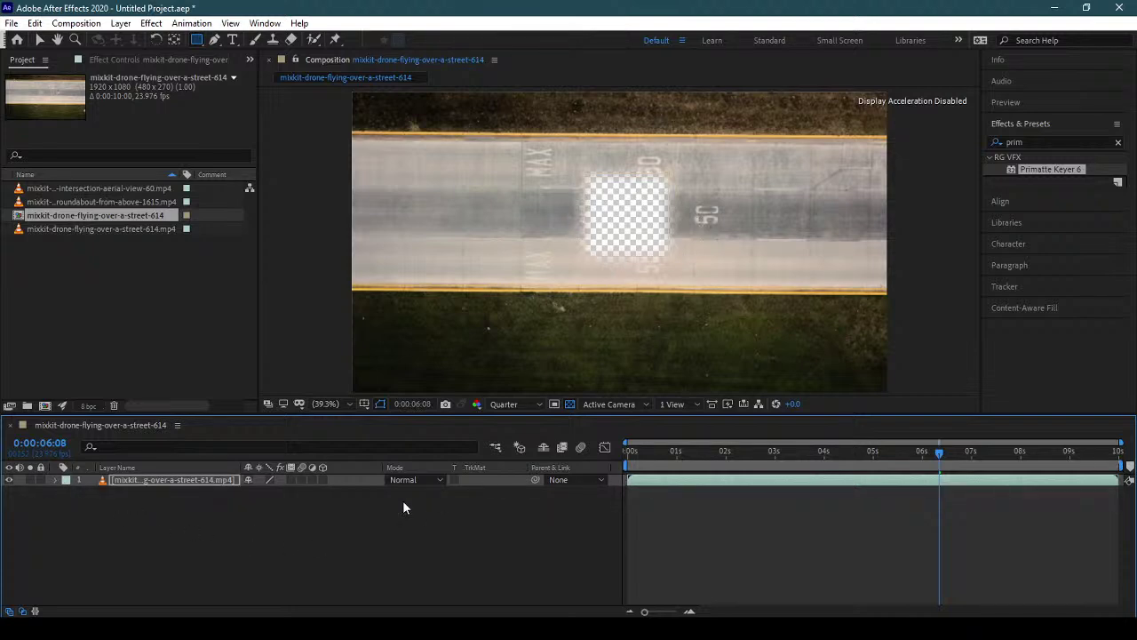
- Return to the Selection tool and reveal the layer's Mask Path property
left_click(39, 39)
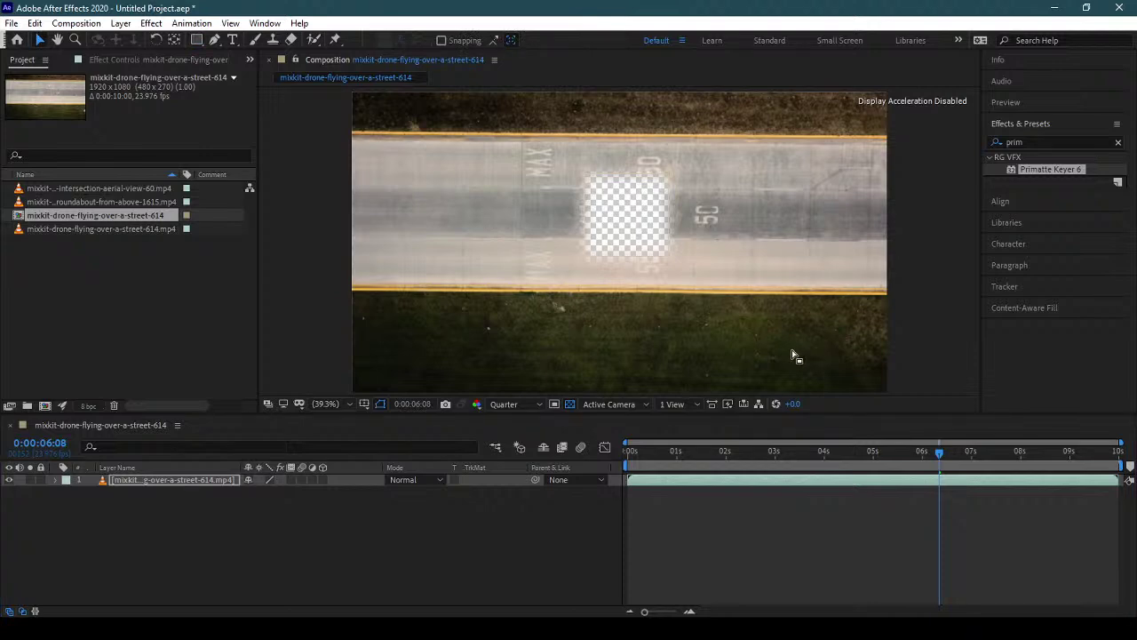
left_click(174, 480)
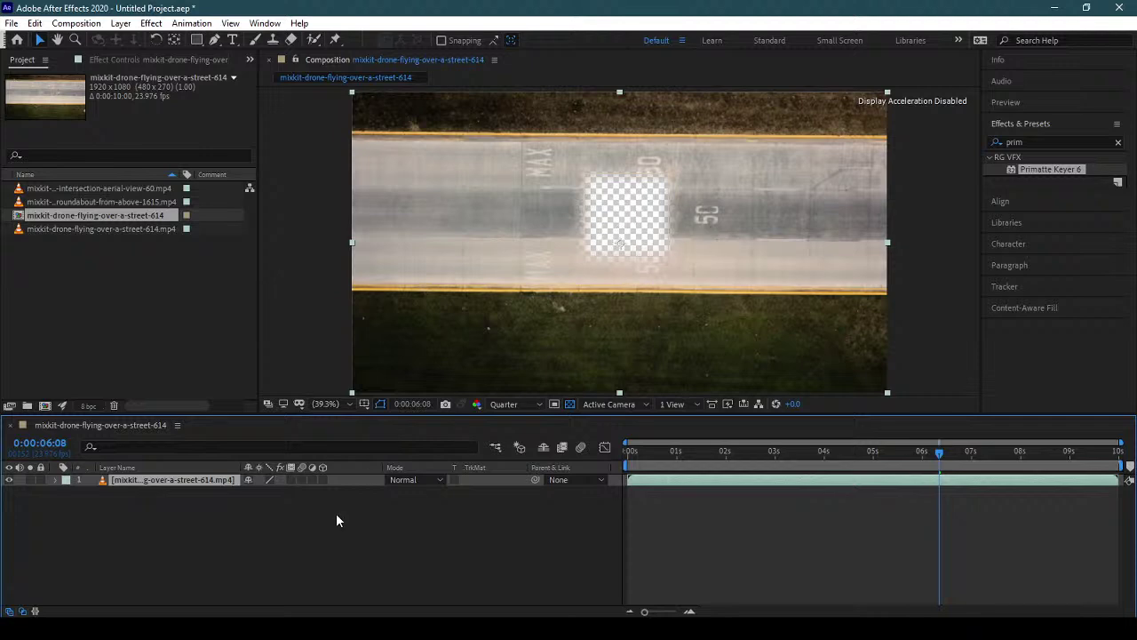
key("m")
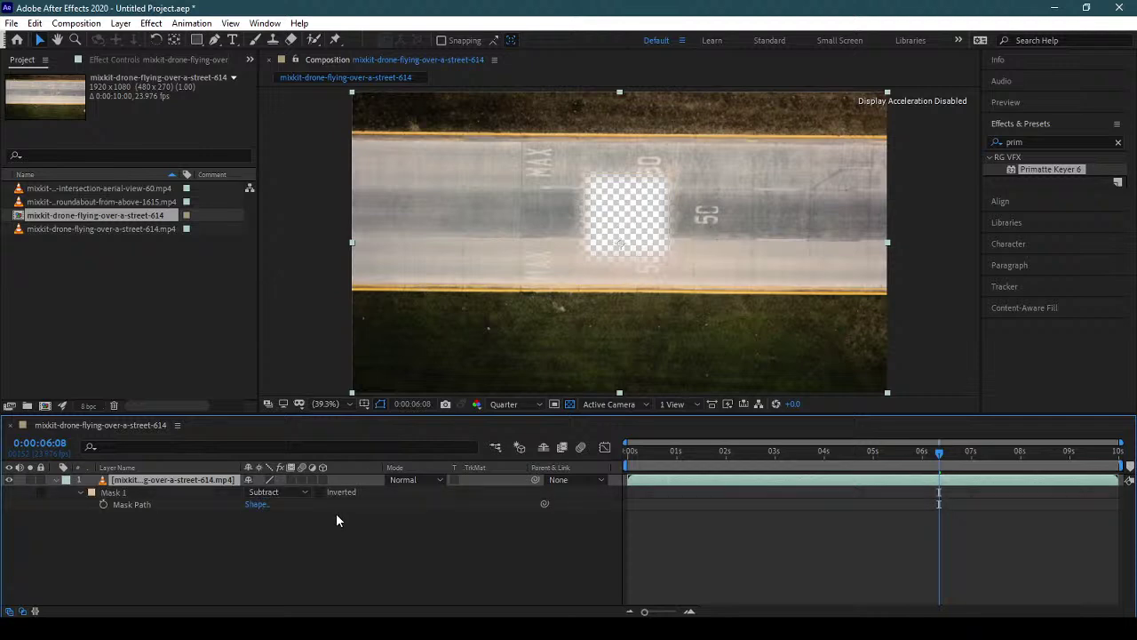
- Keyframe Mask Path, set the mask mode to None, and place the box on the drone at early frames through 4:19
left_click(103, 505)
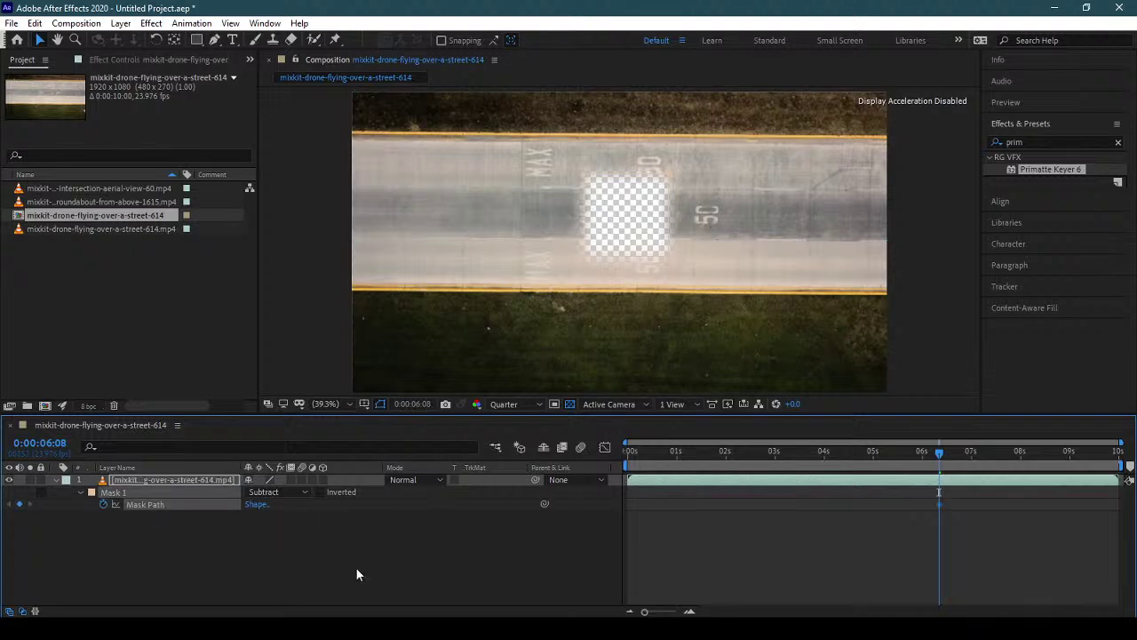
left_click(278, 493)
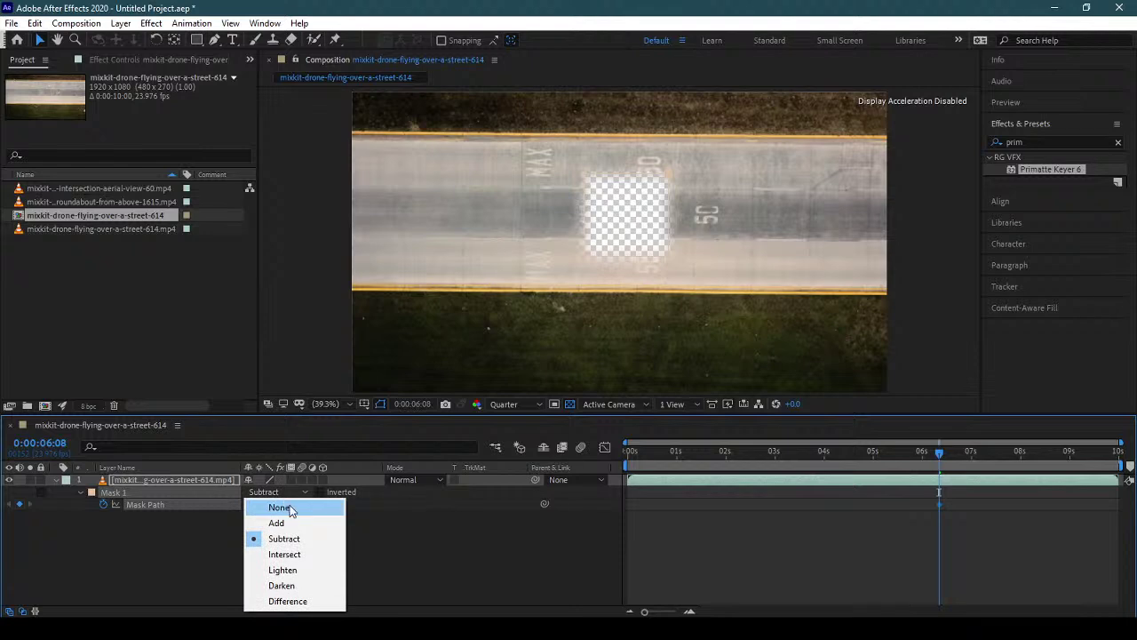
left_click(292, 506)
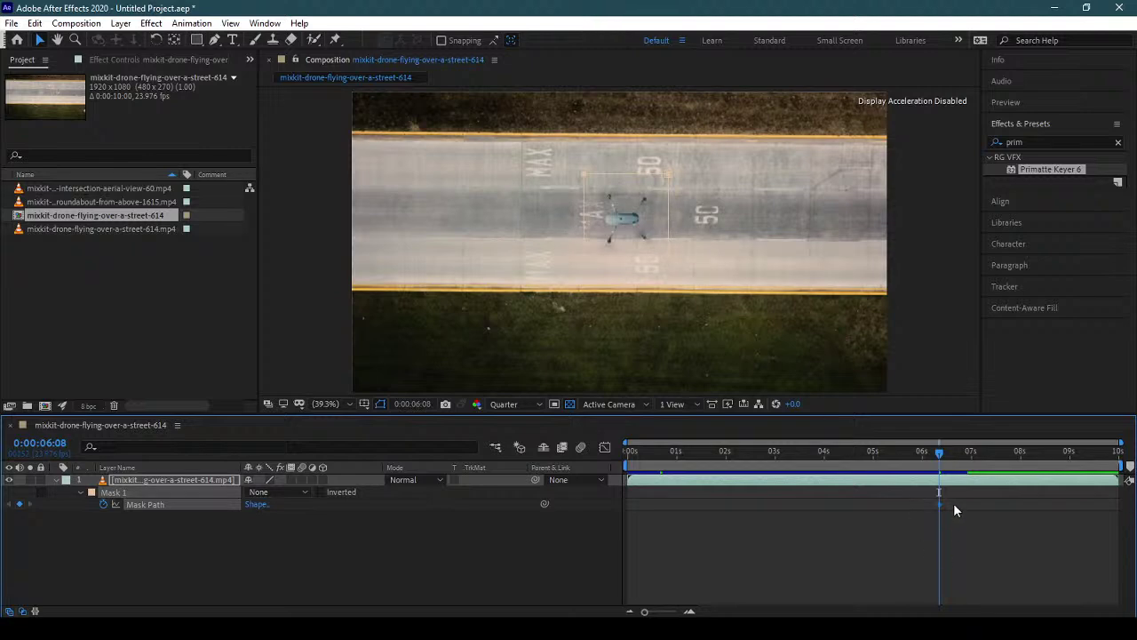
left_click_drag(937, 453, 821, 466)
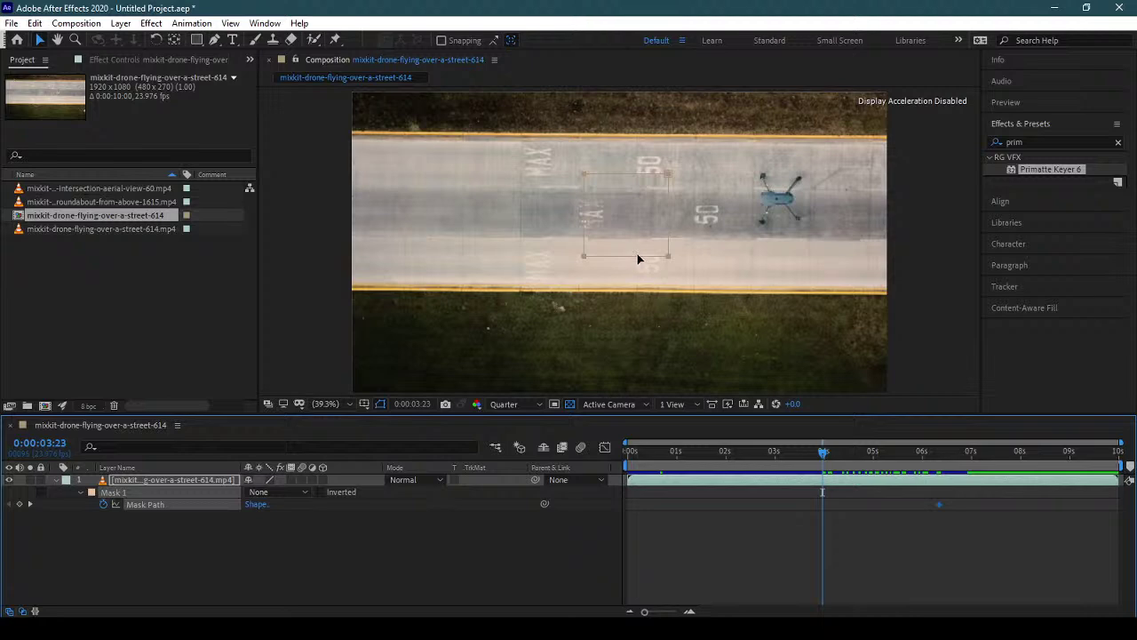
left_click_drag(637, 256, 789, 240)
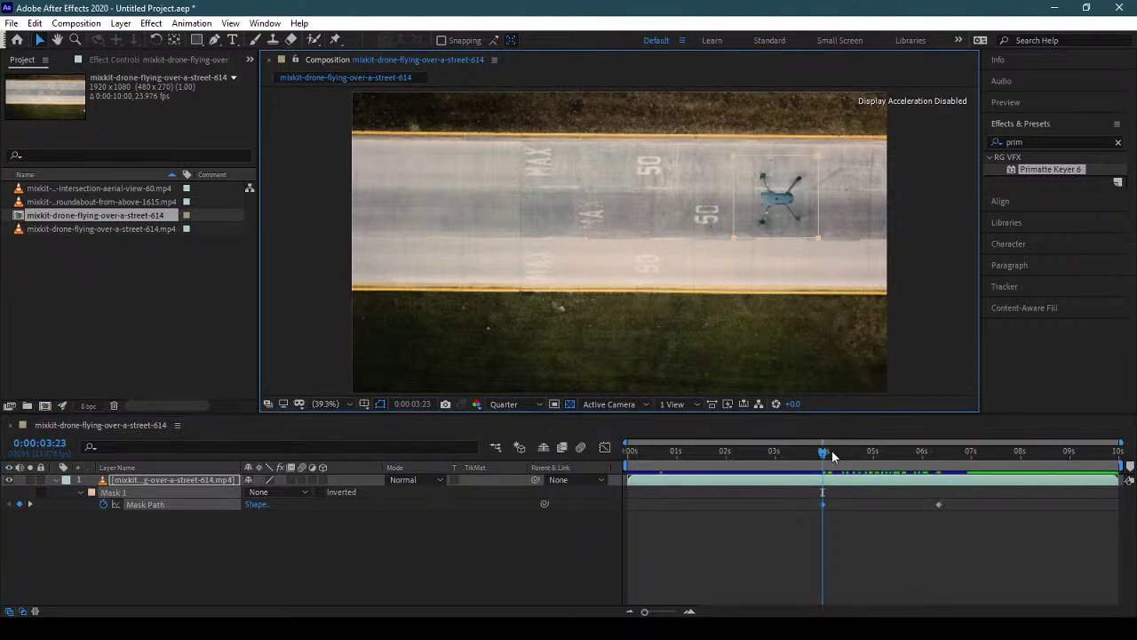
left_click_drag(831, 450, 691, 453)
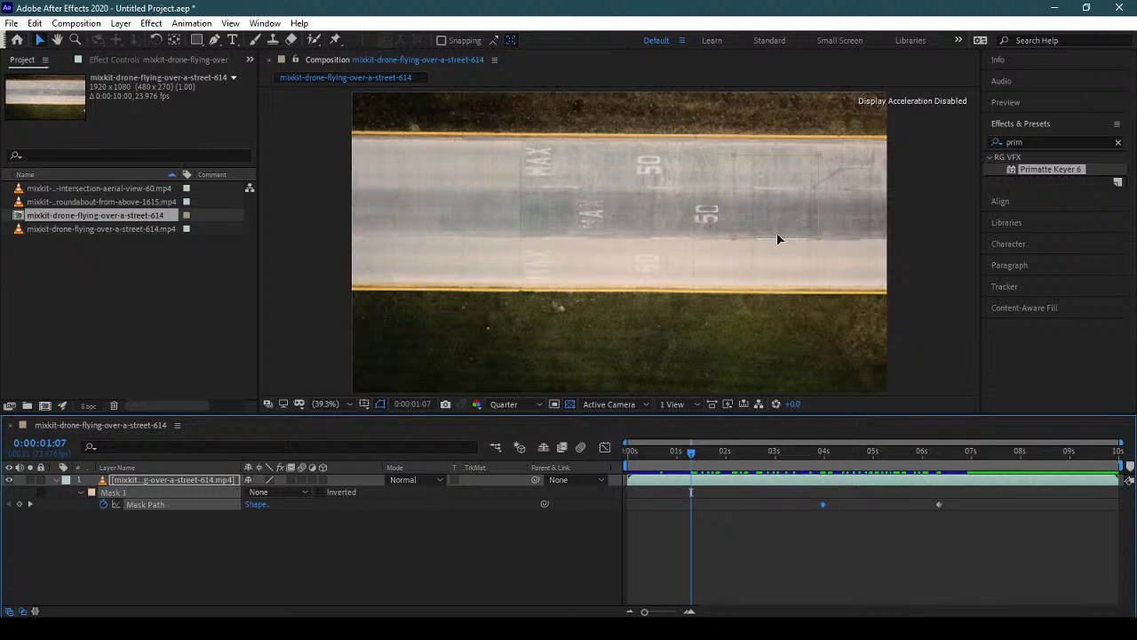
left_click_drag(798, 242, 915, 257)
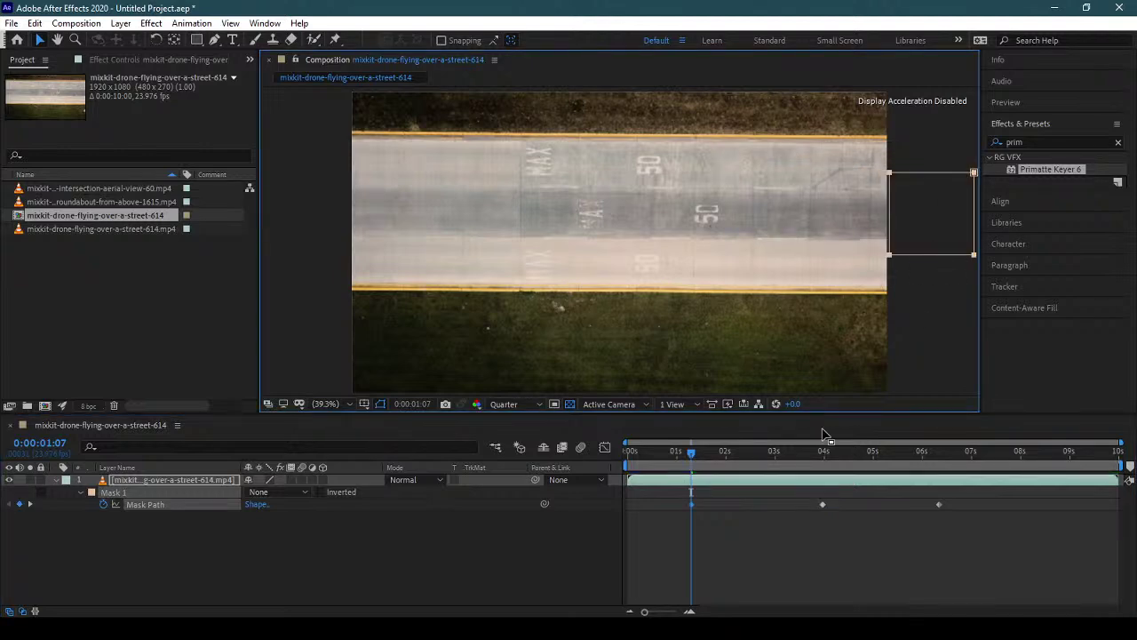
left_click_drag(691, 452, 863, 453)
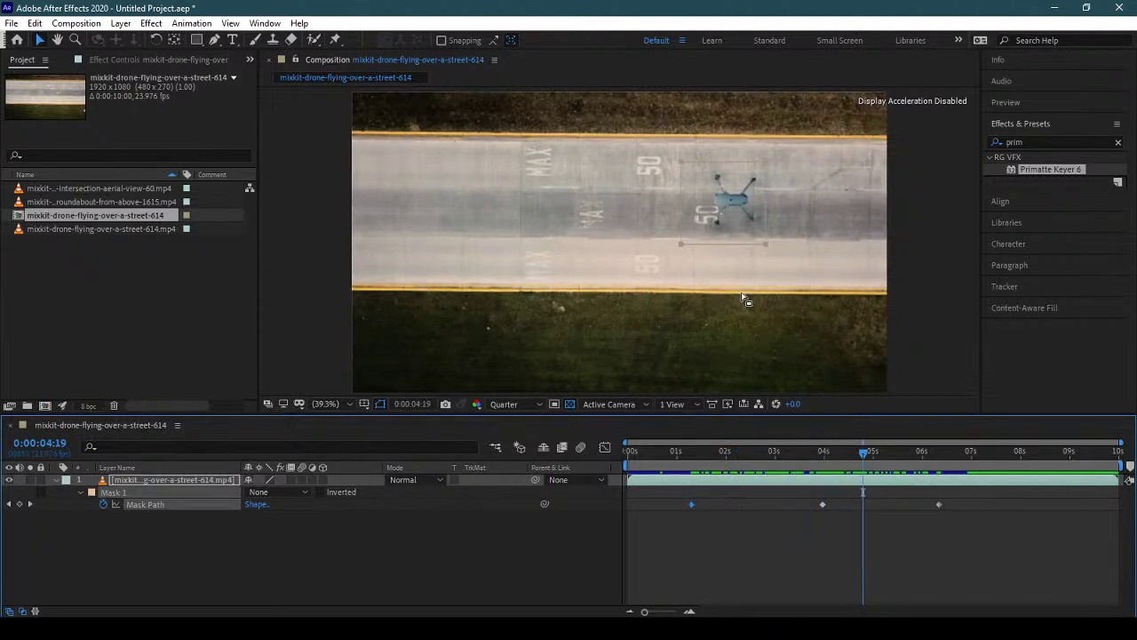
left_click_drag(718, 239, 731, 237)
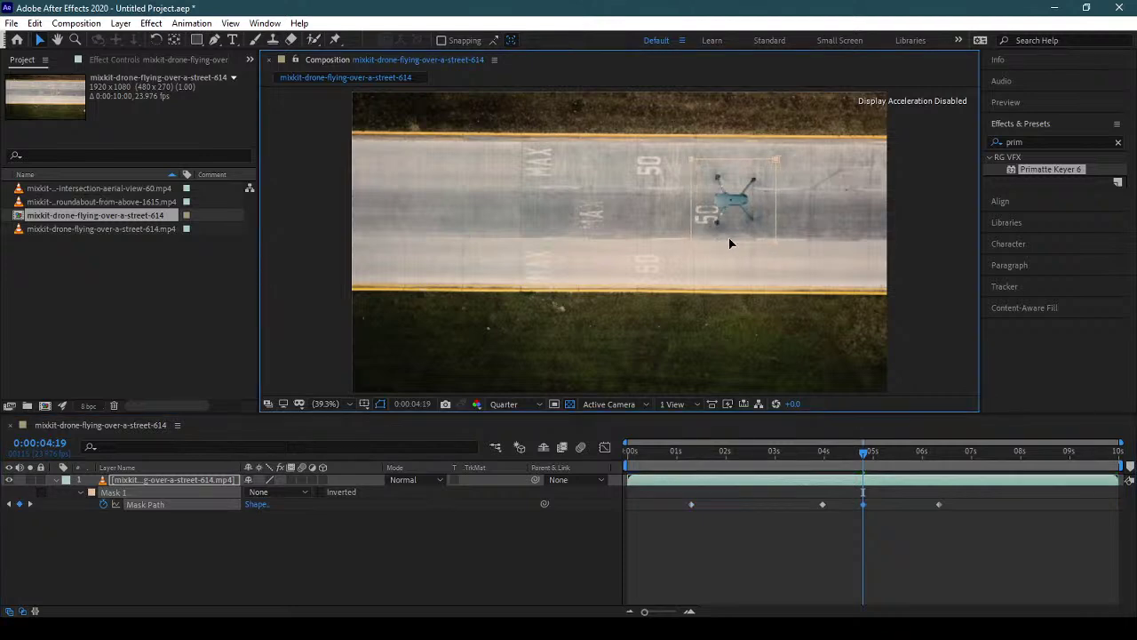
- Keep keyframing the mask onto the drone at later frames, through 8:04 and off the left edge
left_click_drag(868, 451, 916, 461)
left_click_drag(669, 248, 676, 248)
left_click_drag(909, 460, 988, 471)
left_click_drag(623, 256, 516, 257)
left_click_drag(994, 456, 1028, 451)
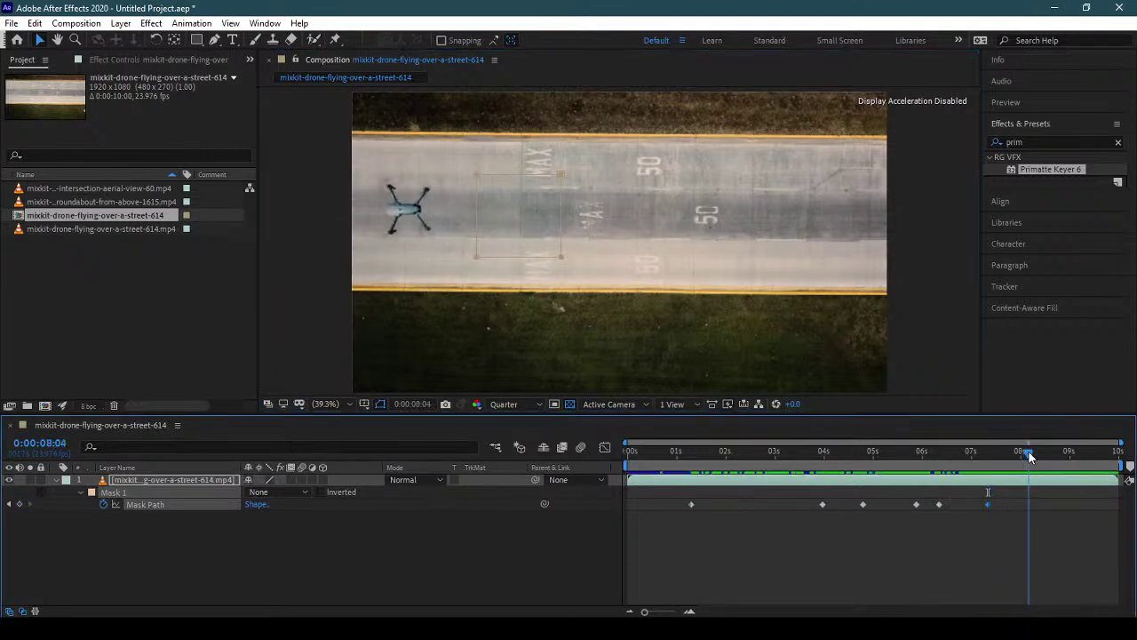
left_click_drag(509, 254, 399, 251)
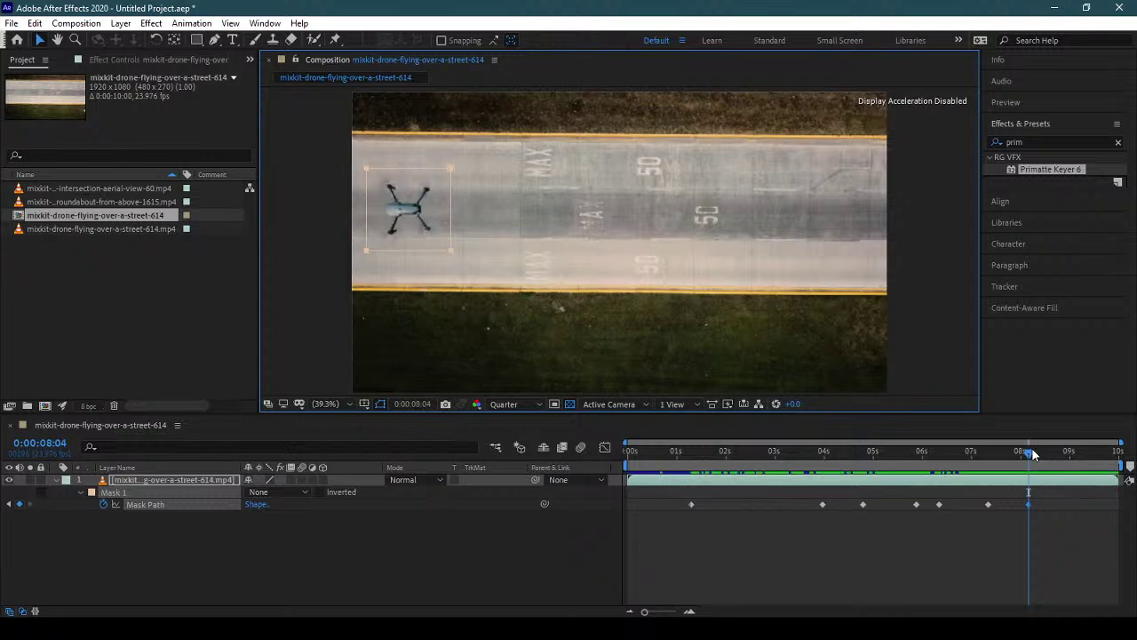
left_click_drag(1031, 451, 1064, 451)
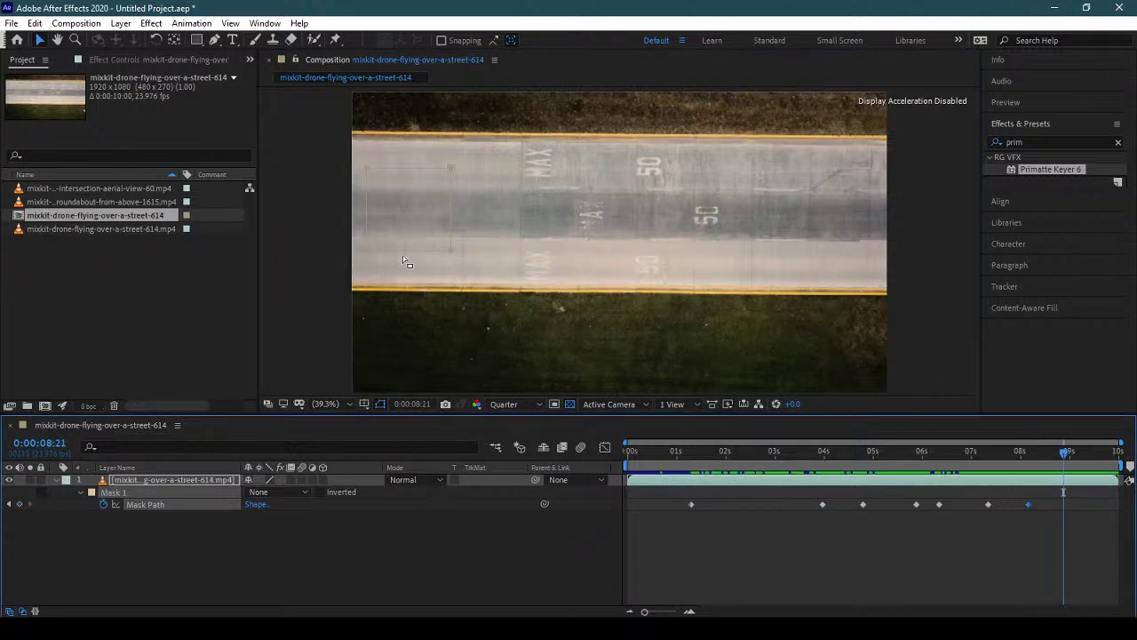
left_click_drag(403, 251, 291, 245)
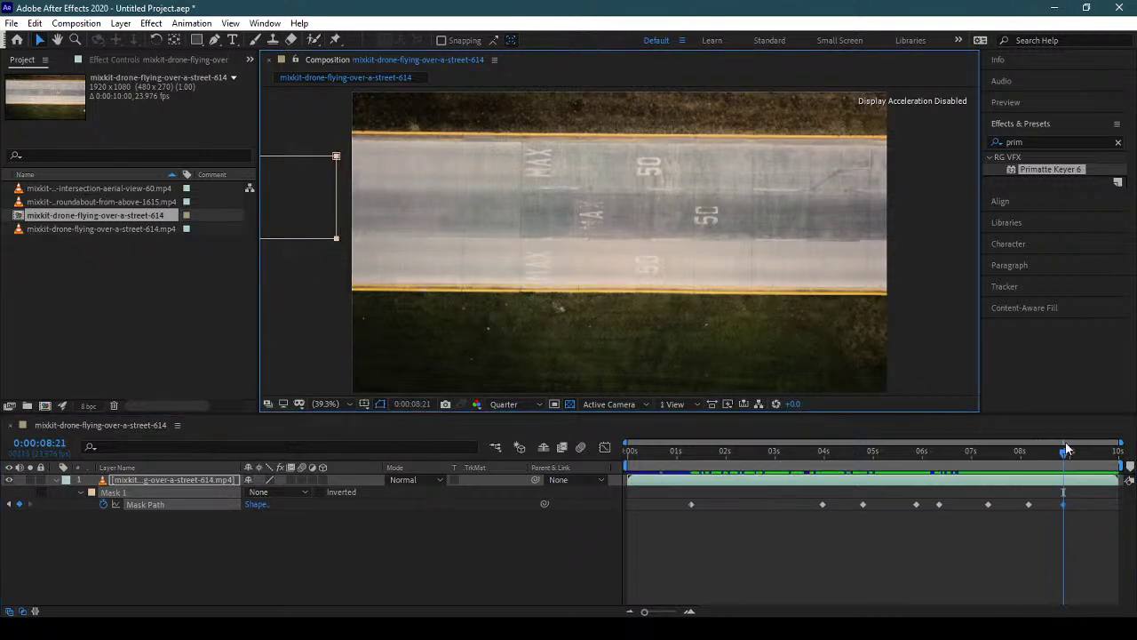
- Preview and scrub the timeline to check the mask follows the drone
key("space")
left_click(975, 451)
left_click_drag(975, 478, 599, 475)
- Review the tracking playback, then switch Mask 1 back to Subtract
left_click(870, 578)
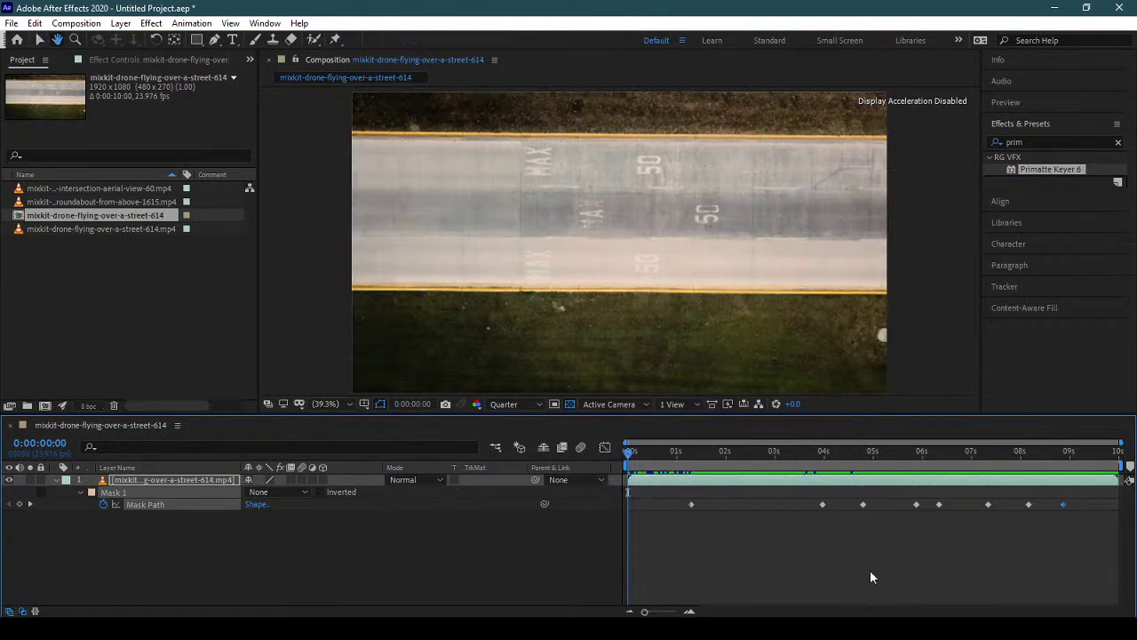
key("space")
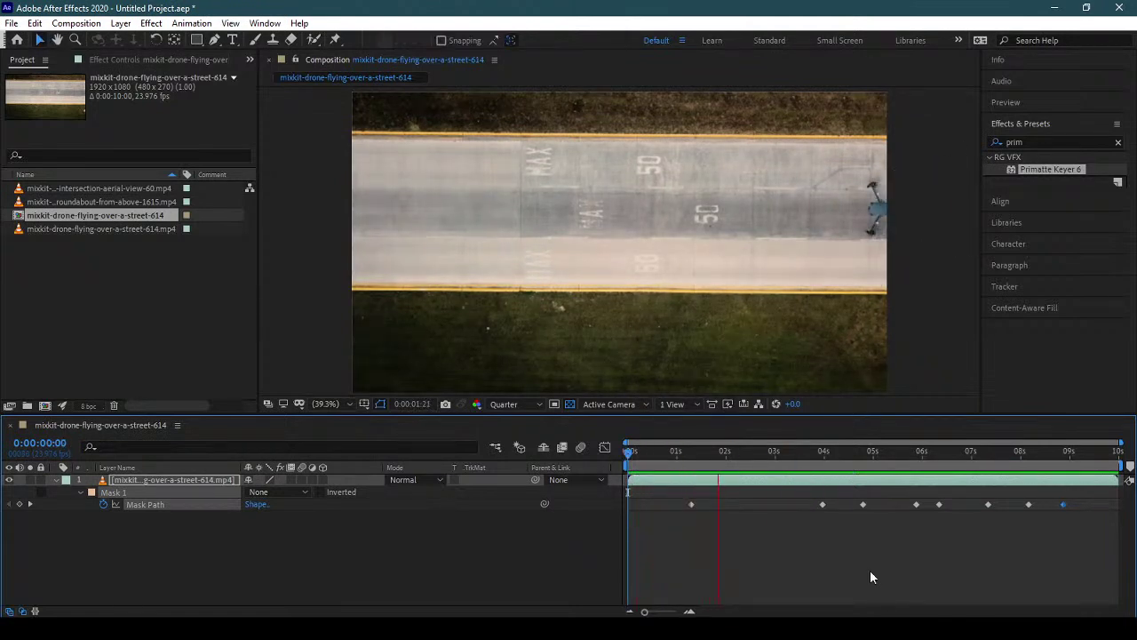
key("space")
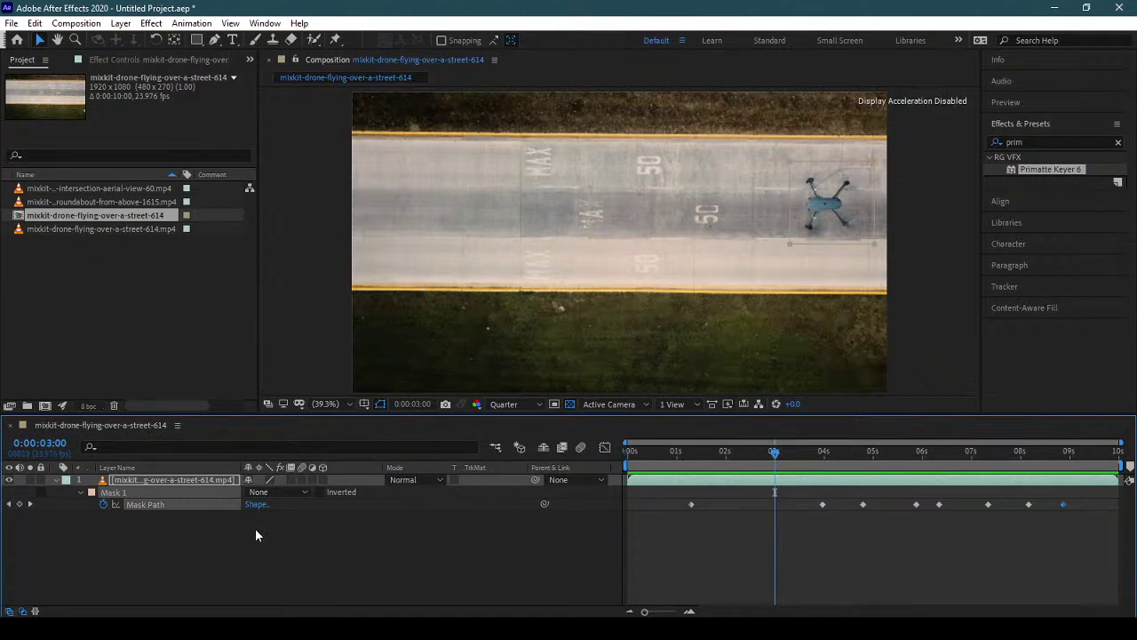
left_click(277, 491)
left_click(293, 539)
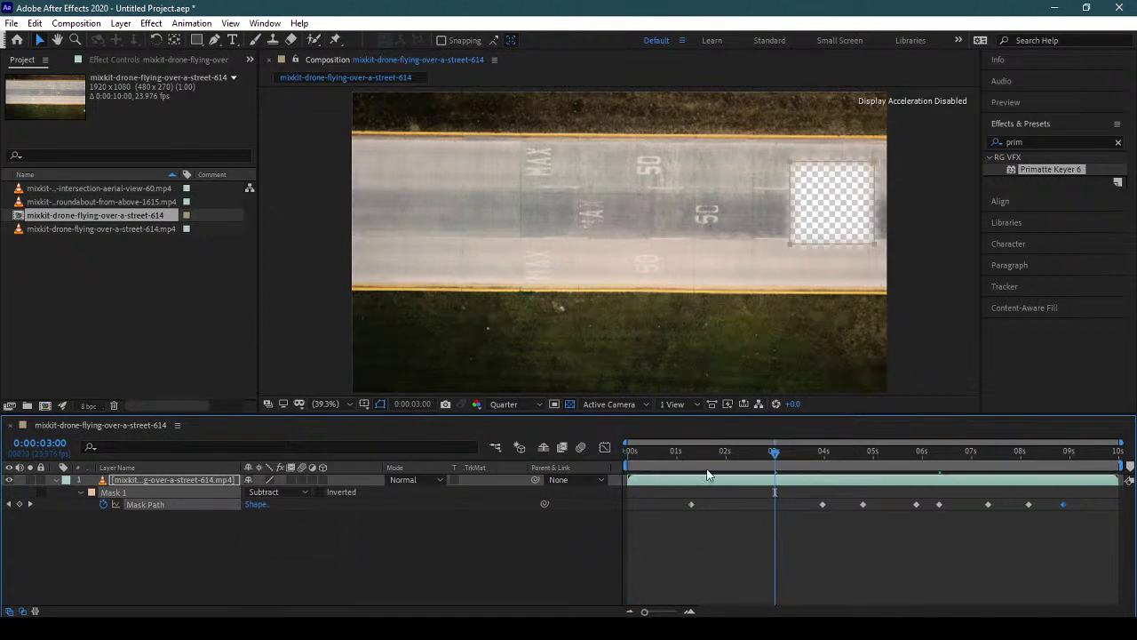
- Preview the travelling hole from the start, then collapse the drone layer's mask properties
left_click(624, 453)
key("space")
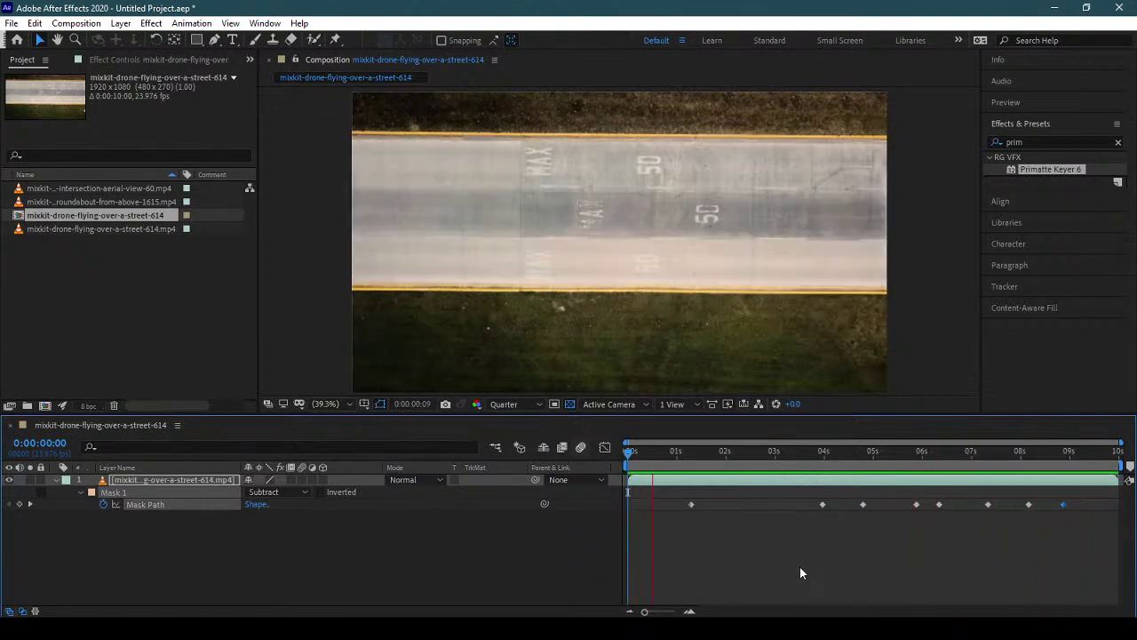
key("space")
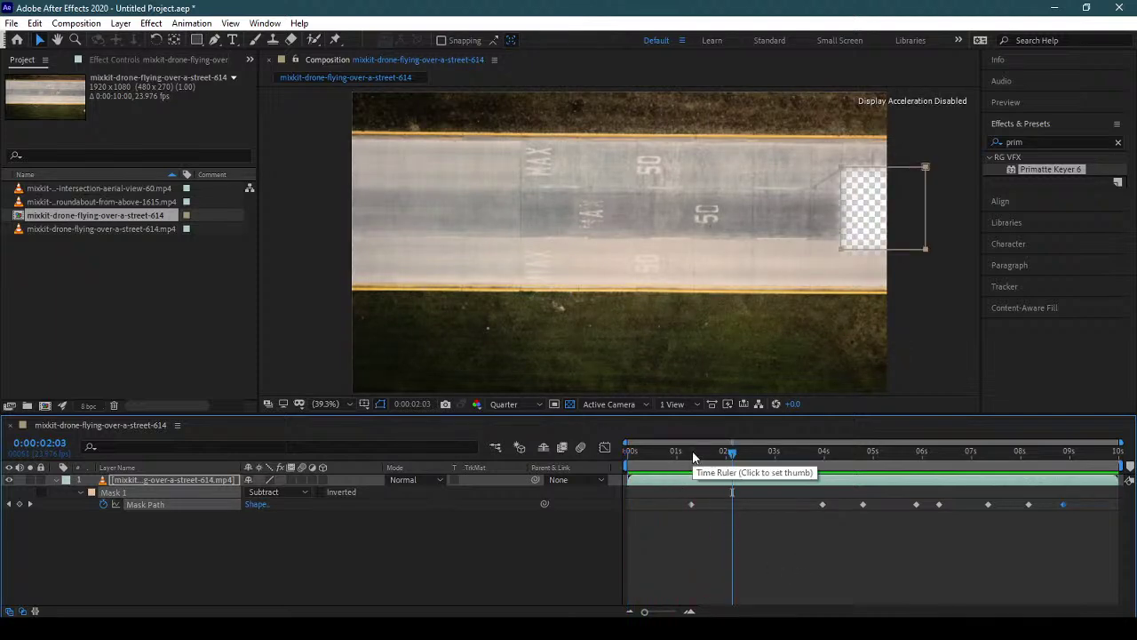
left_click_drag(658, 451, 627, 450)
left_click(324, 551)
left_click(174, 475)
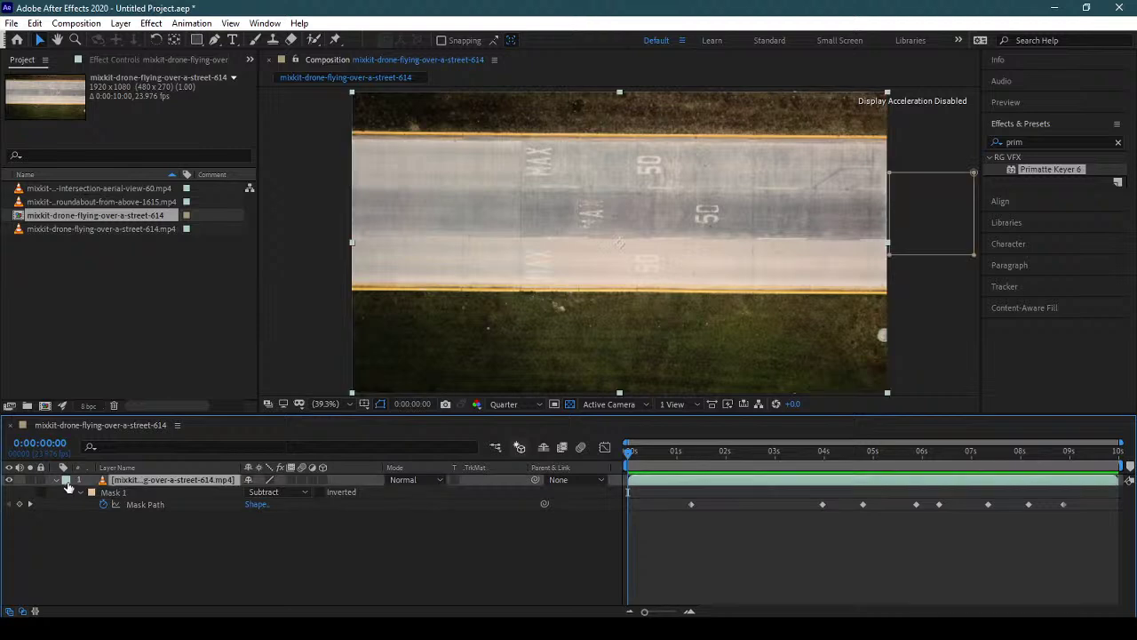
left_click(53, 479)
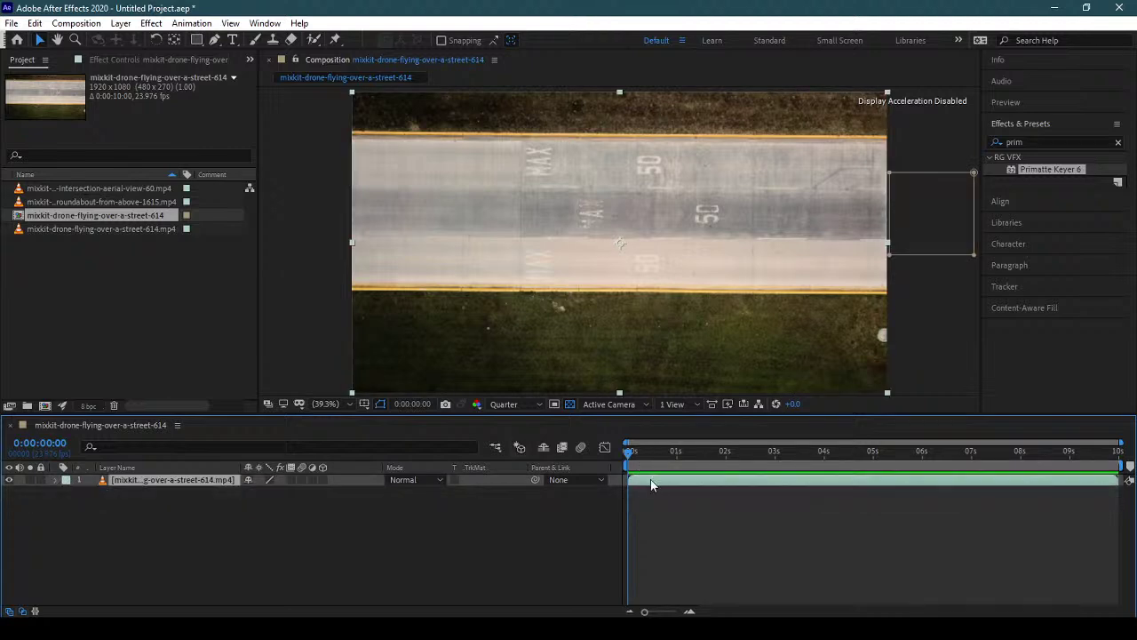
left_click(1026, 305)
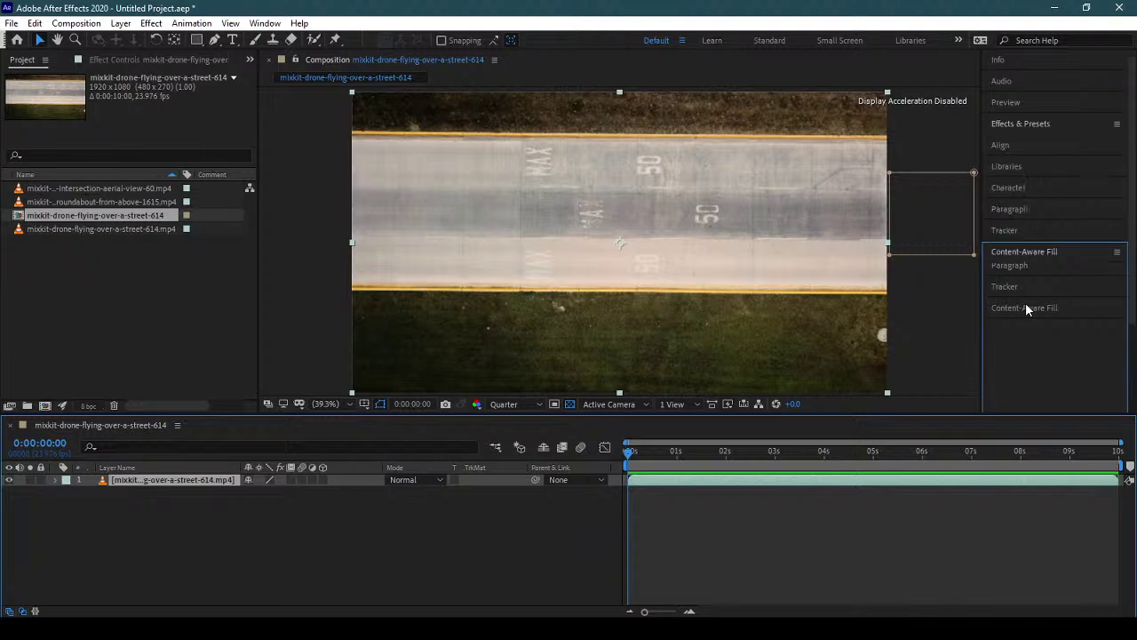
left_click_drag(1132, 277, 1134, 400)
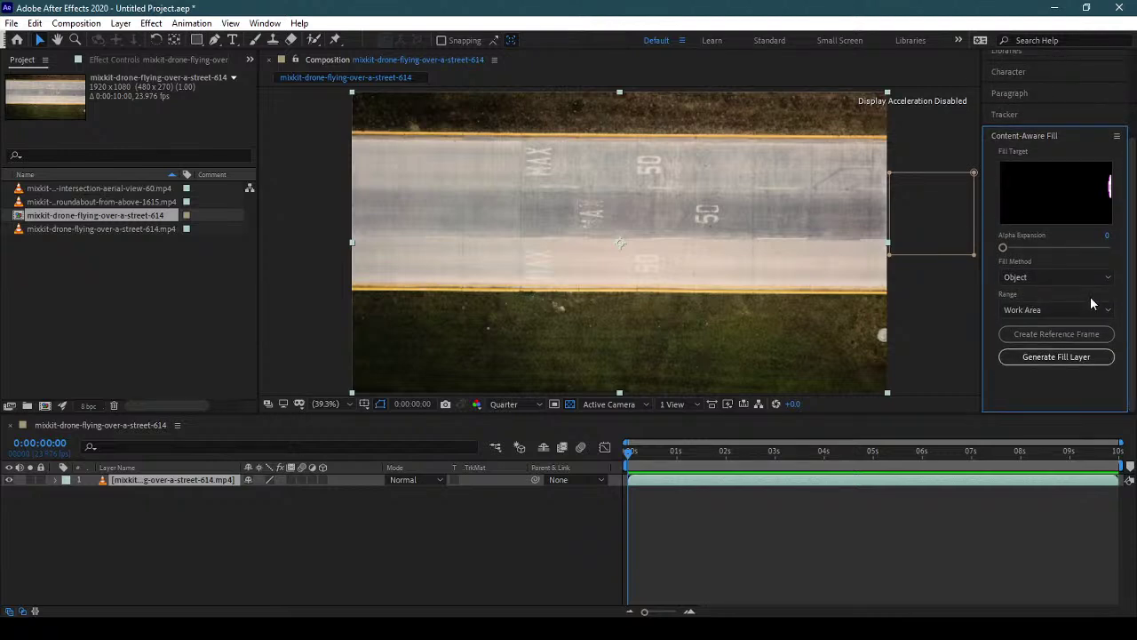
left_click(1018, 277)
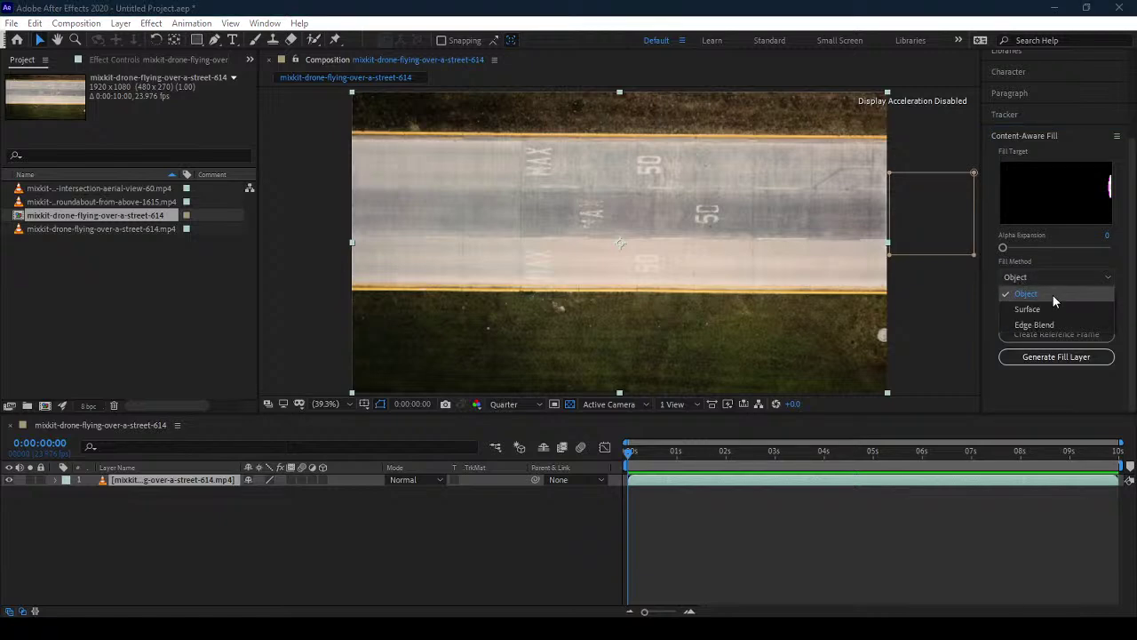
left_click(1052, 295)
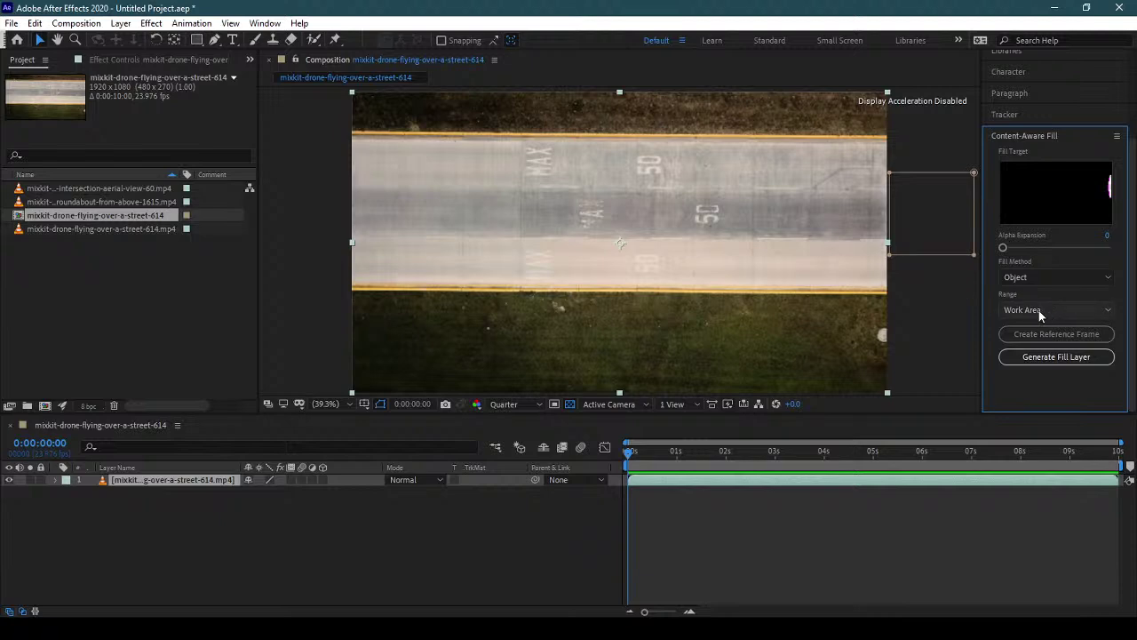
left_click(1031, 277)
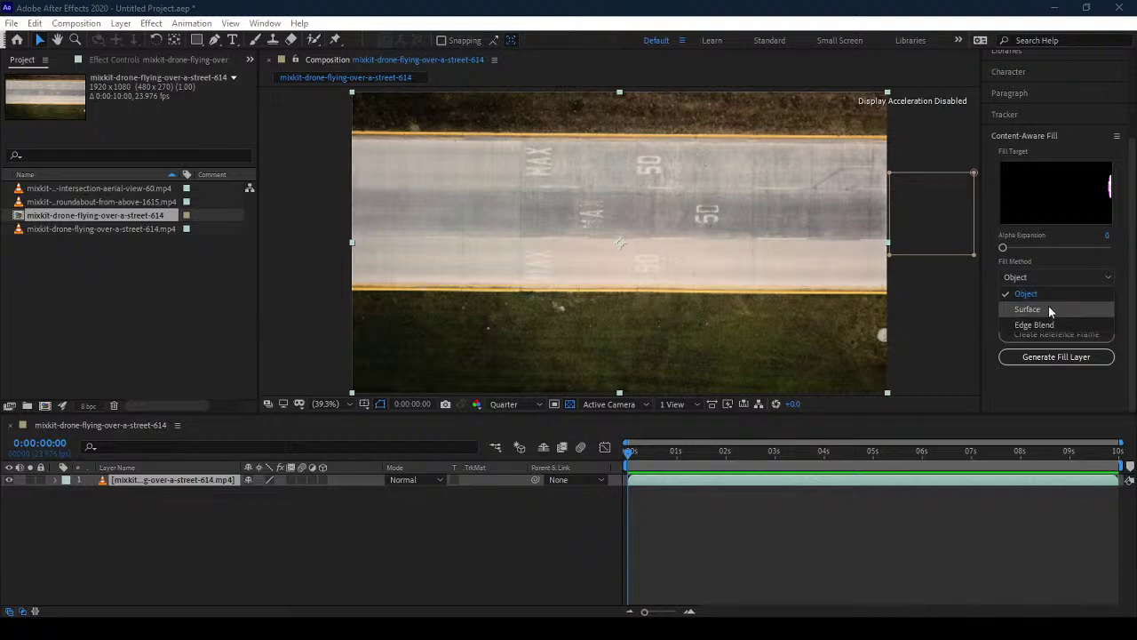
left_click(1091, 297)
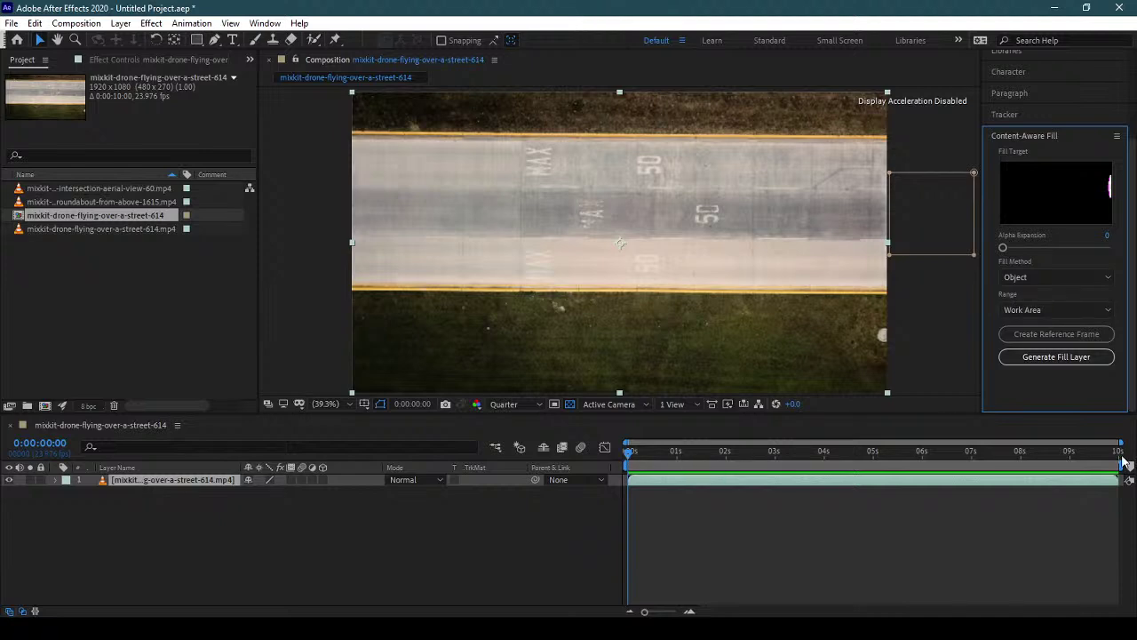
left_click(1041, 310)
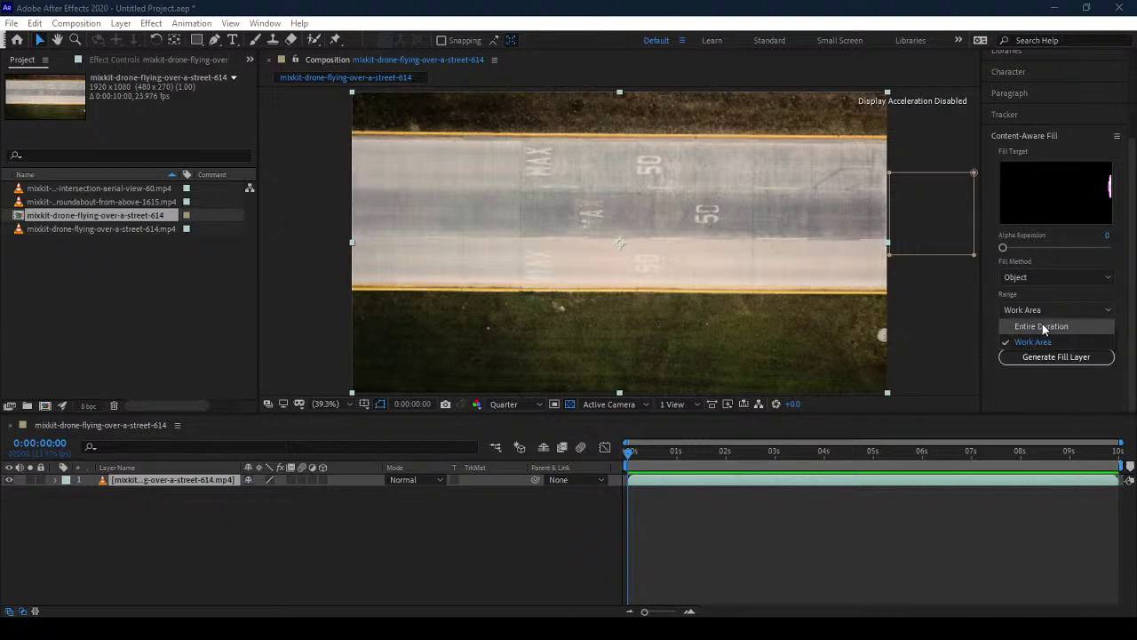
left_click(1037, 387)
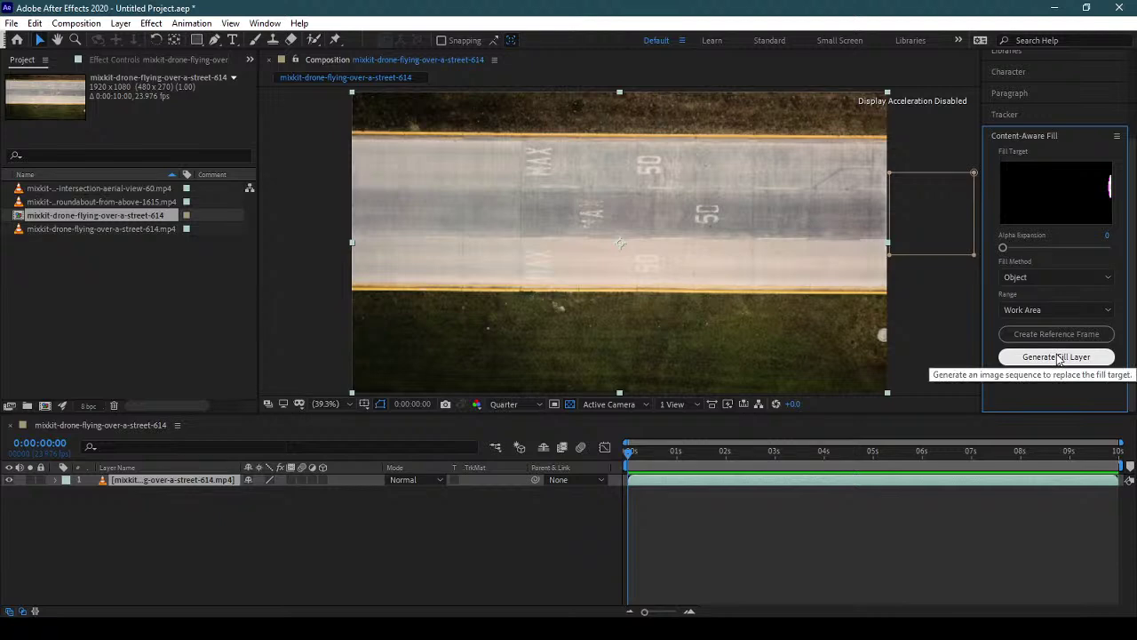
- Generate the fill layer, saving over Untitled Project.aep in the Class 9 - Content Aware Fill folder
left_click(1057, 357)
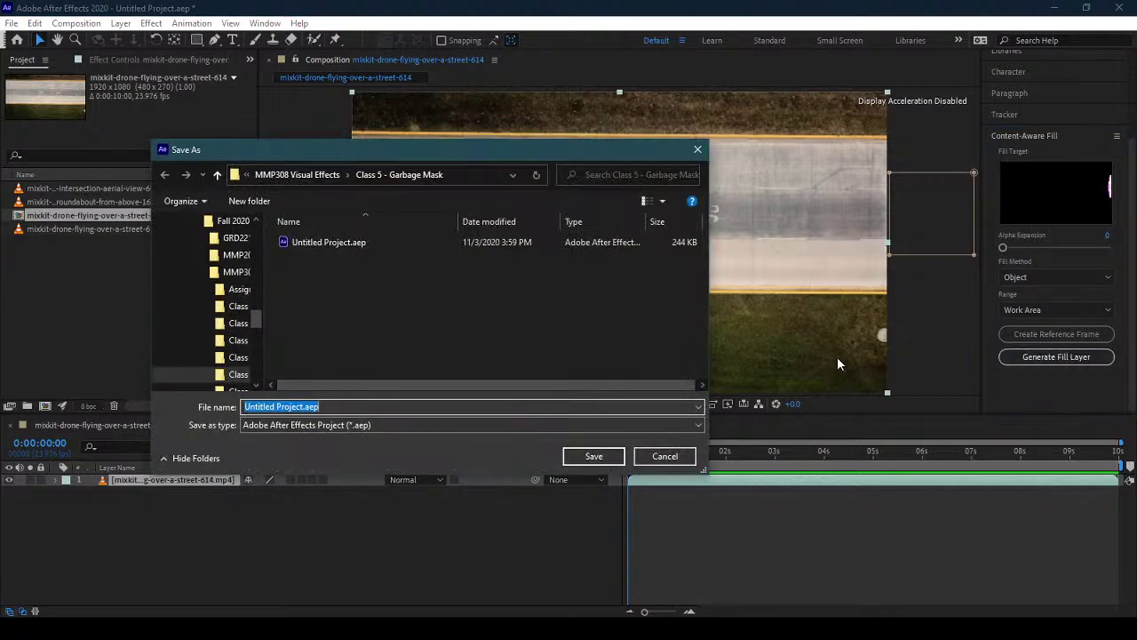
left_click(302, 175)
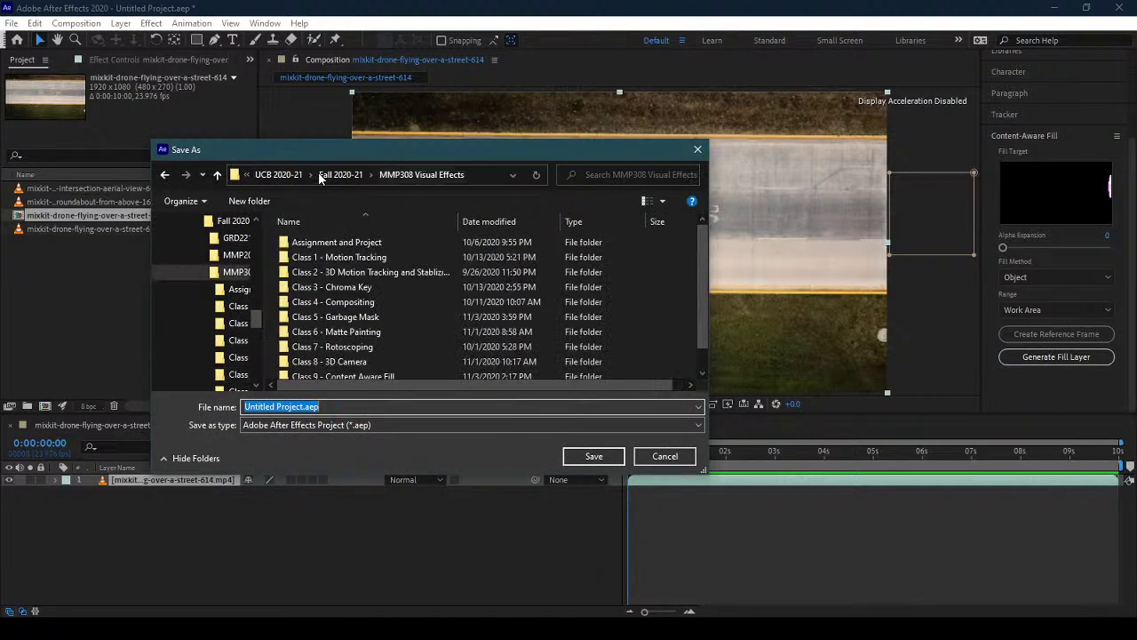
double_click(394, 355)
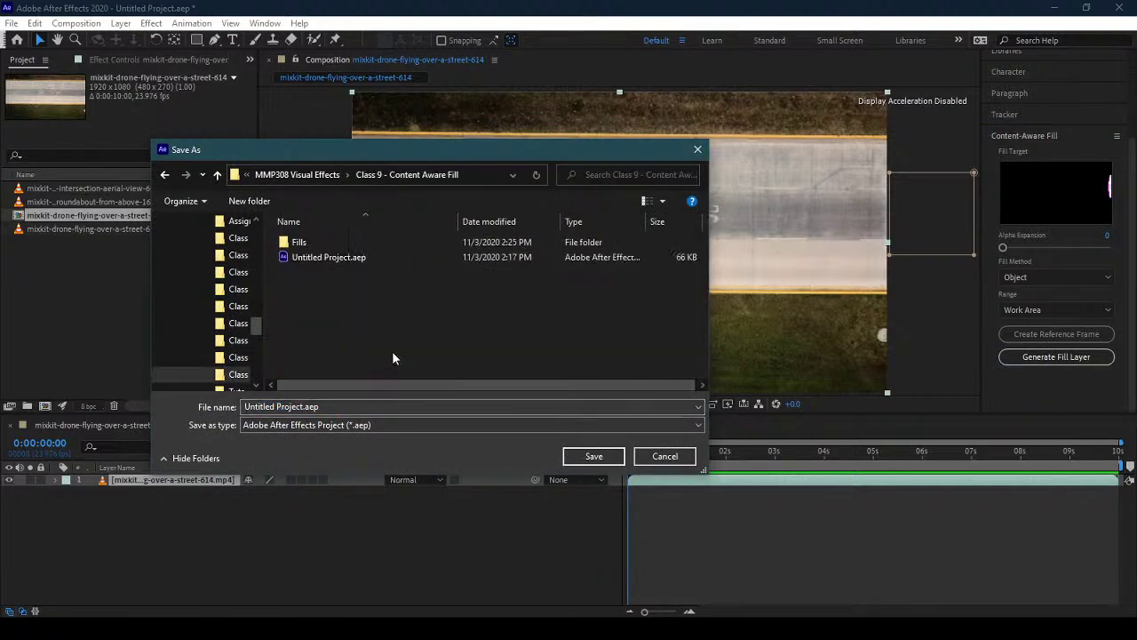
left_click(362, 258)
left_click(597, 456)
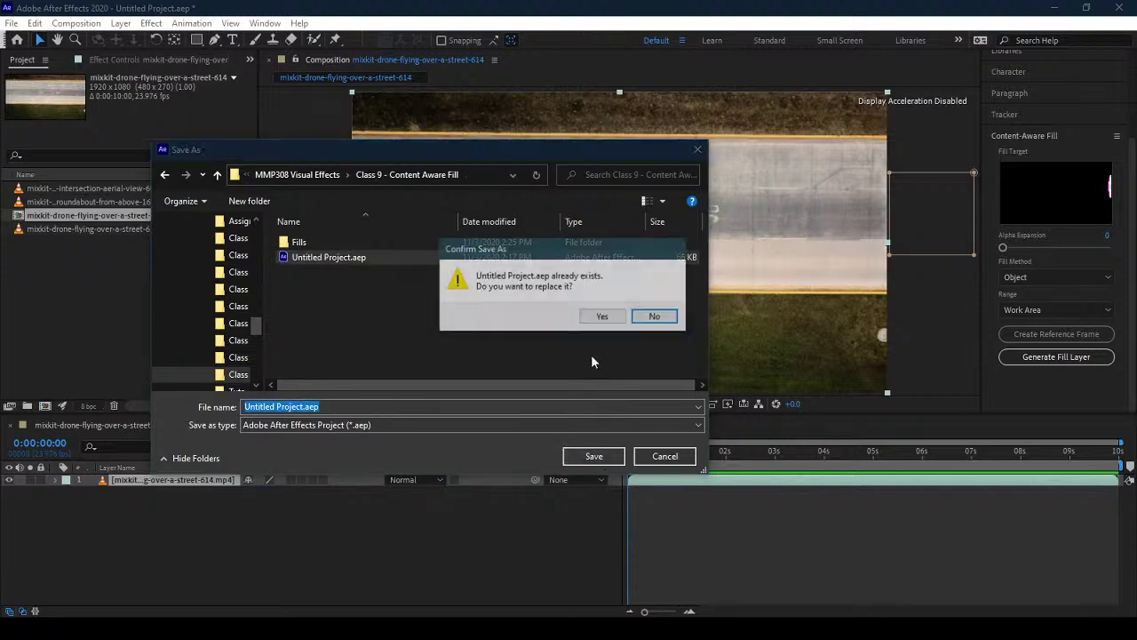
left_click(603, 317)
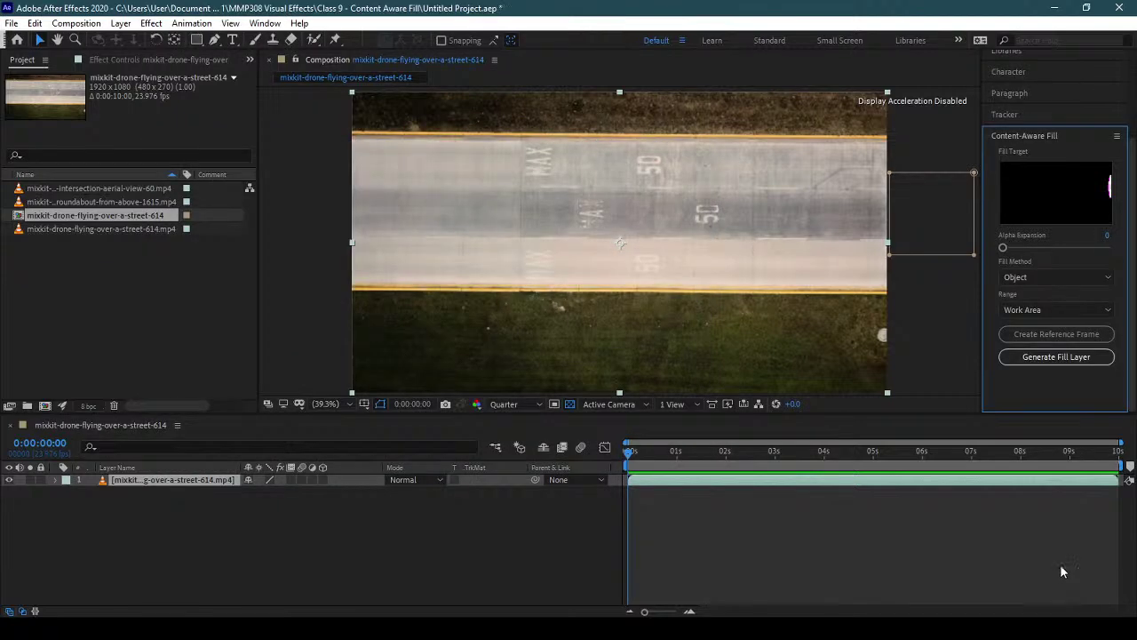
left_click(1047, 358)
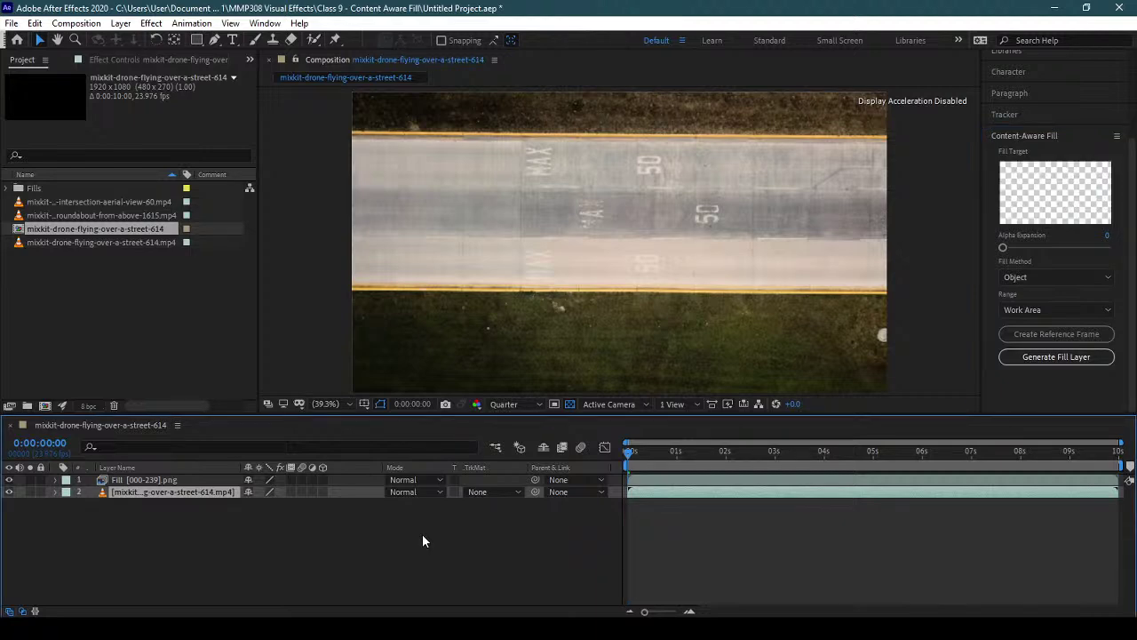
key("space")
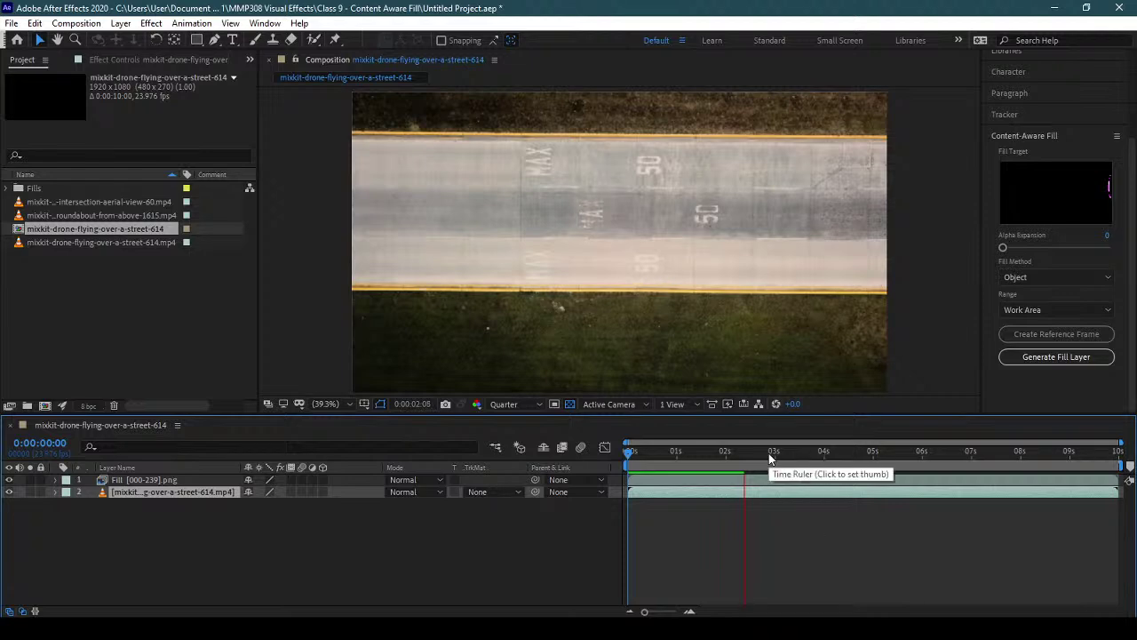
left_click(661, 454)
left_click_drag(662, 456, 627, 471)
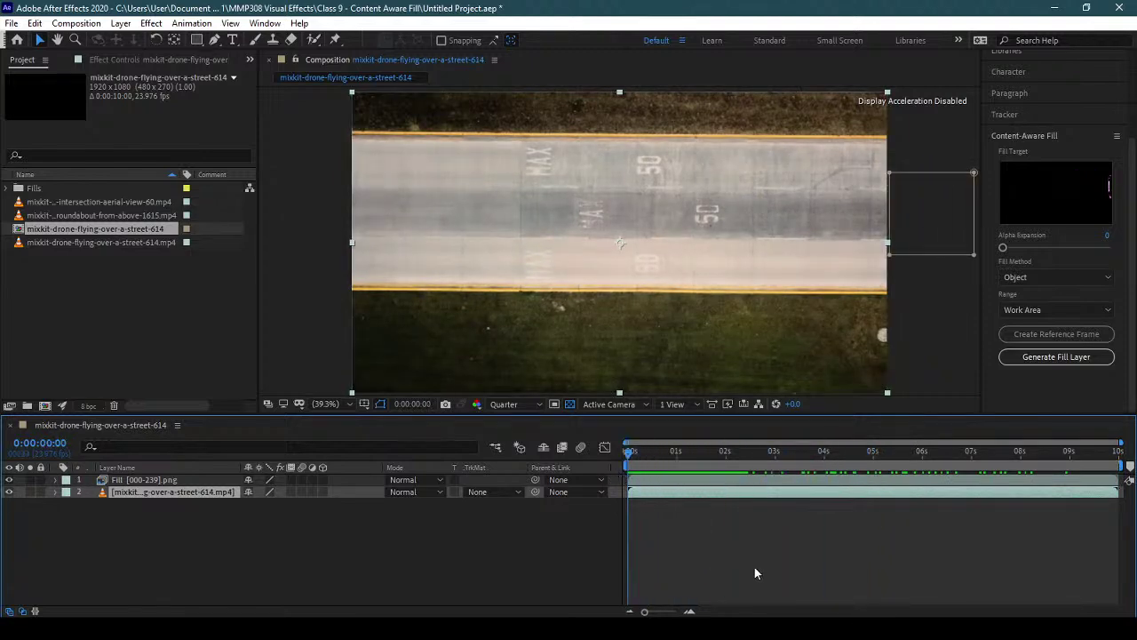
left_click(778, 571)
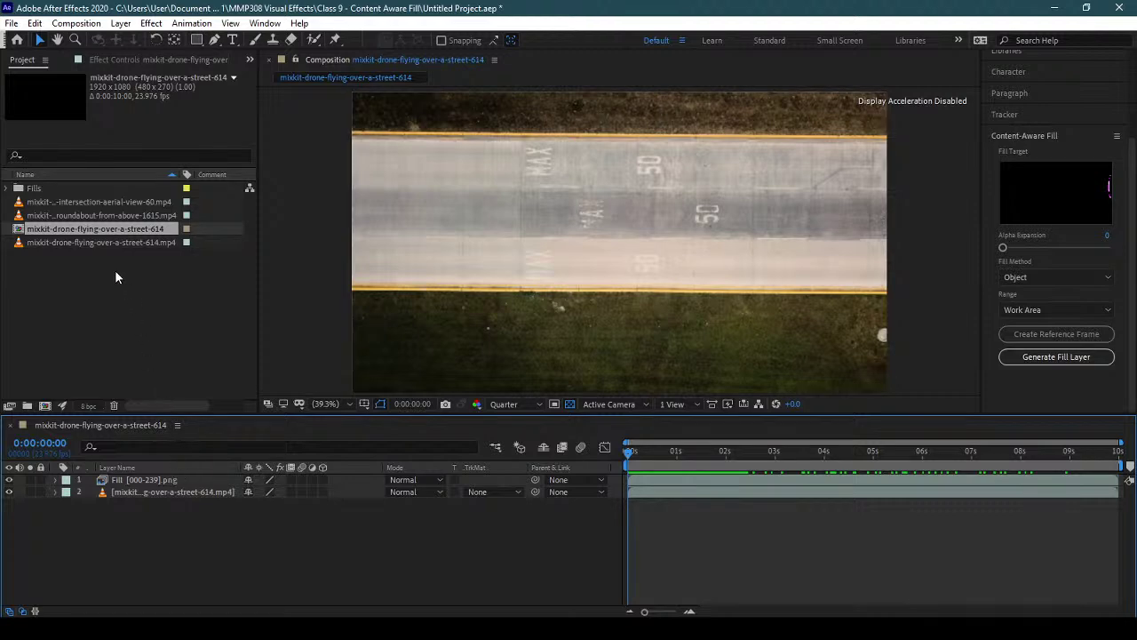
- Delete the drone street composition and build a new one from the intersection aerial footage
left_click(115, 234)
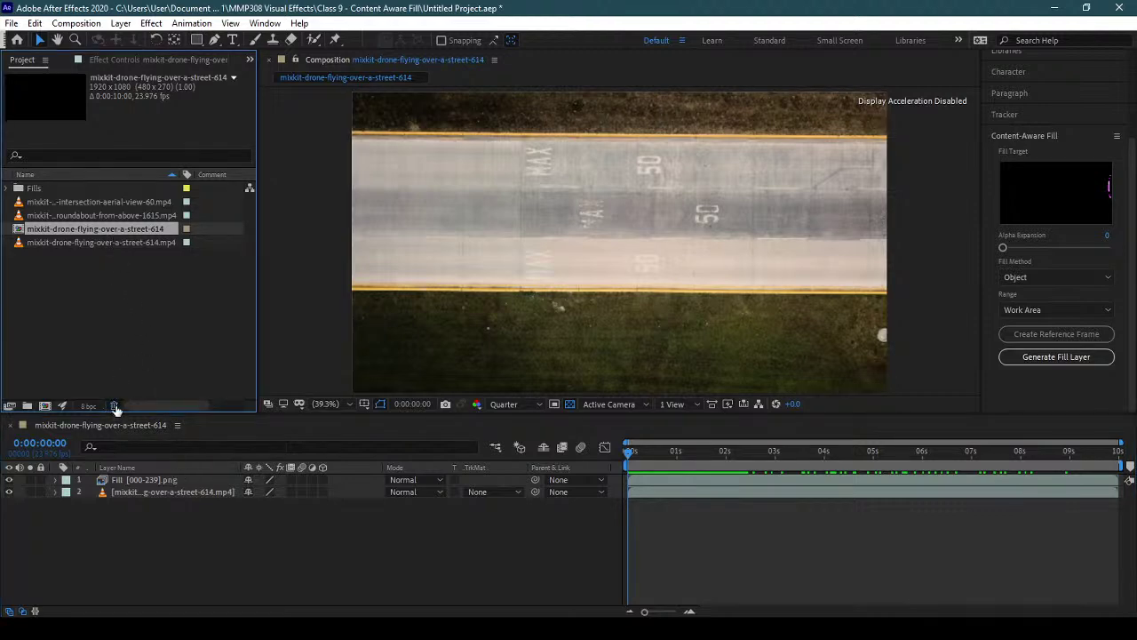
left_click(113, 406)
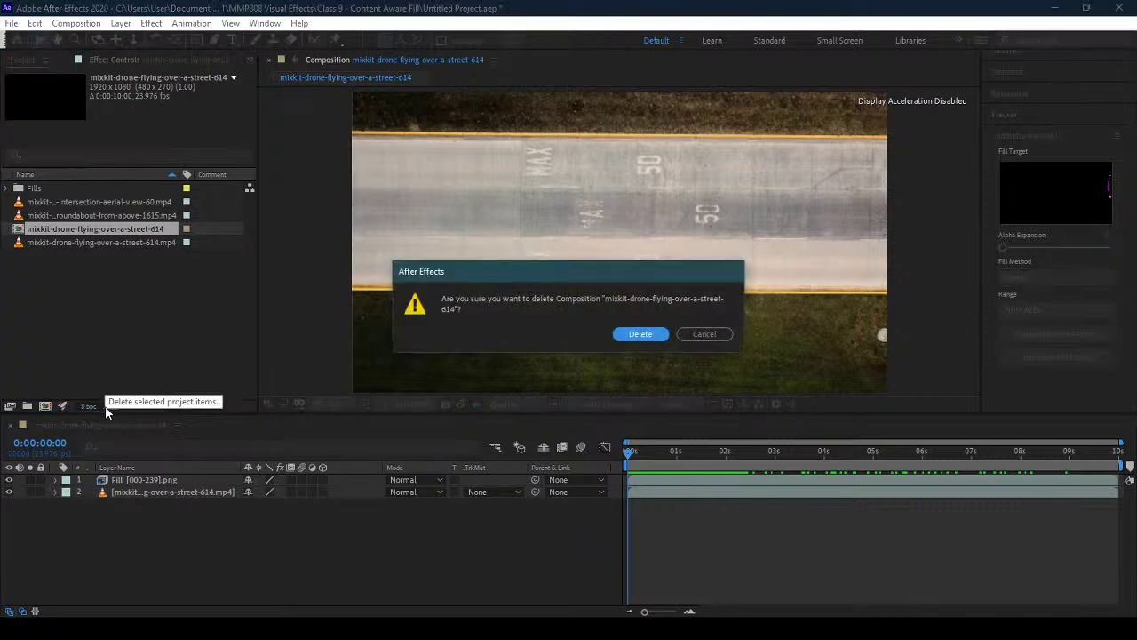
left_click(640, 334)
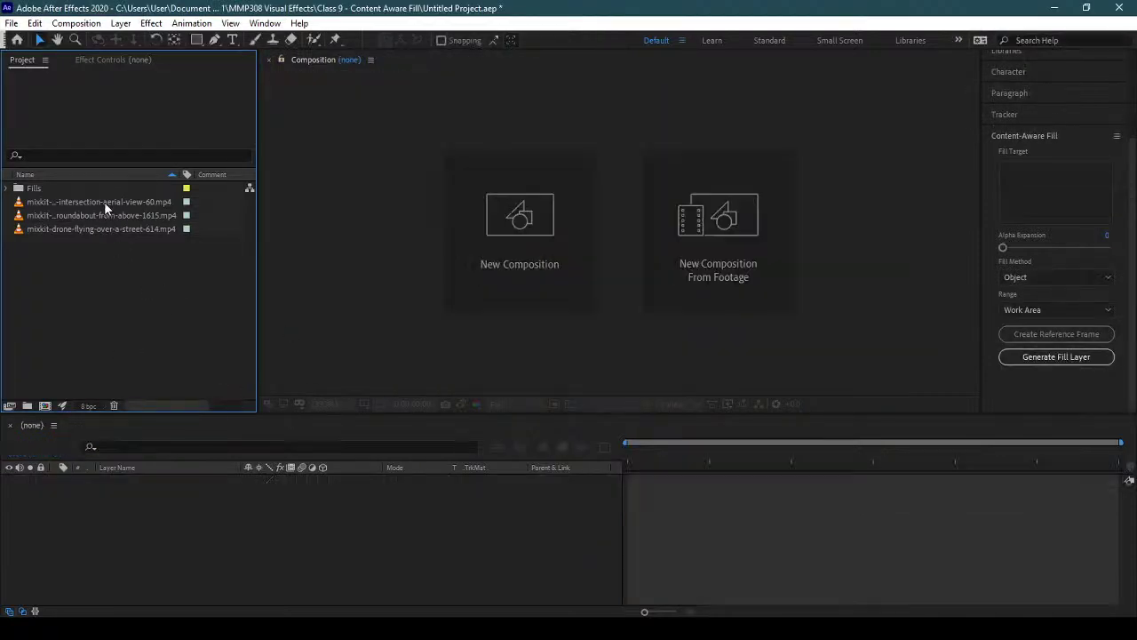
left_click(104, 202)
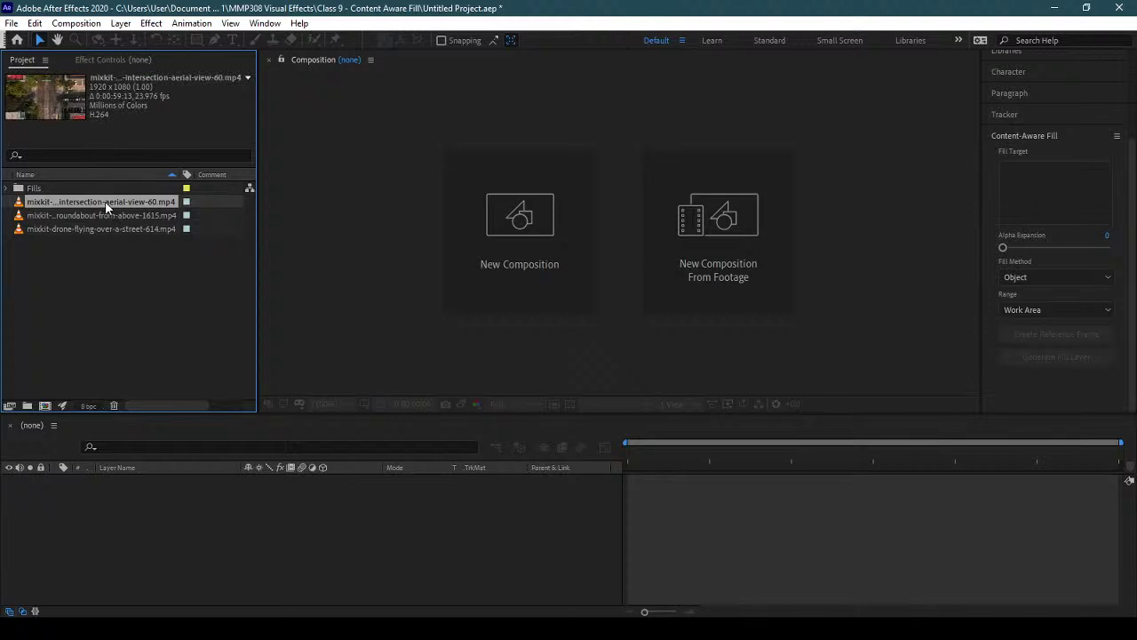
left_click_drag(105, 201, 44, 405)
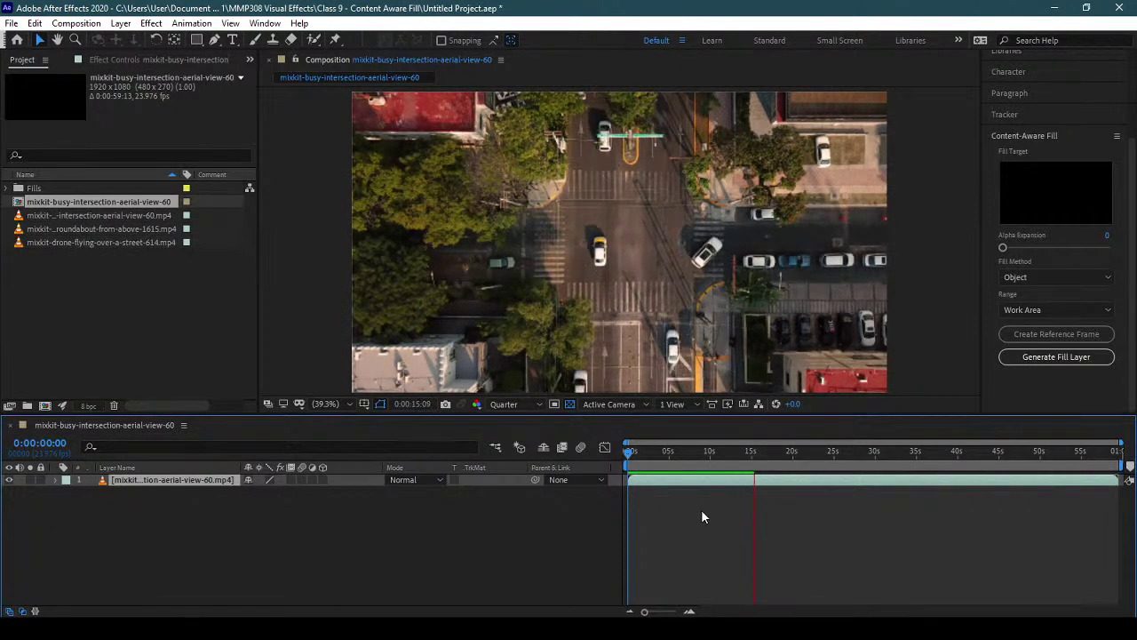
- Scrub through the intersection comp, then delete mixkit-busy-intersection-aerial-view-60 from the project
left_click_drag(801, 448, 961, 463)
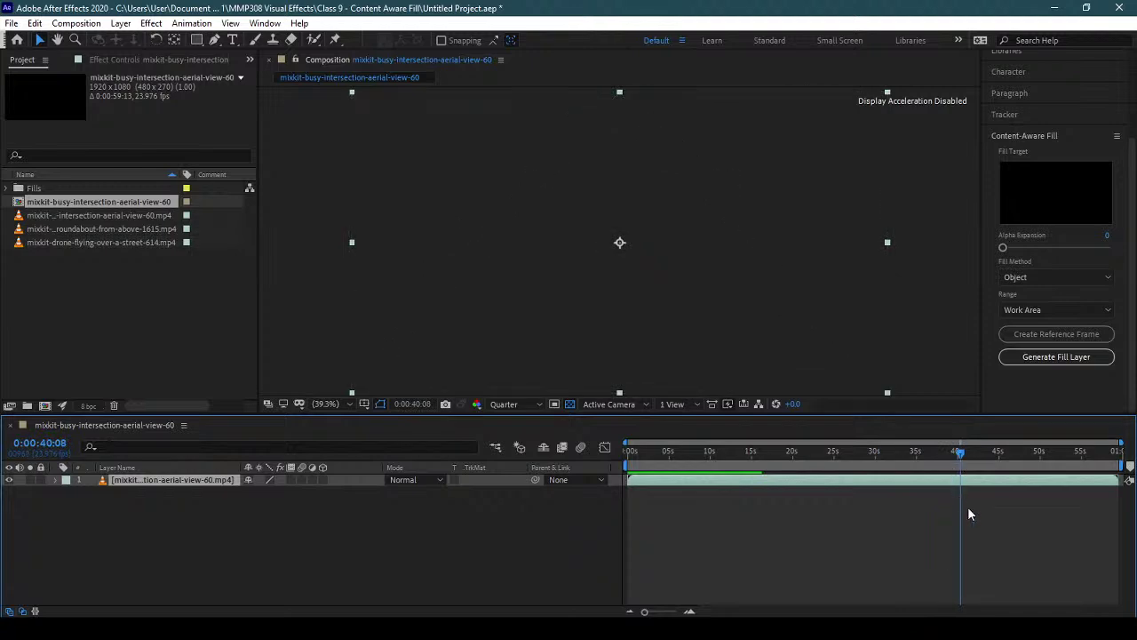
left_click_drag(1031, 452, 1064, 458)
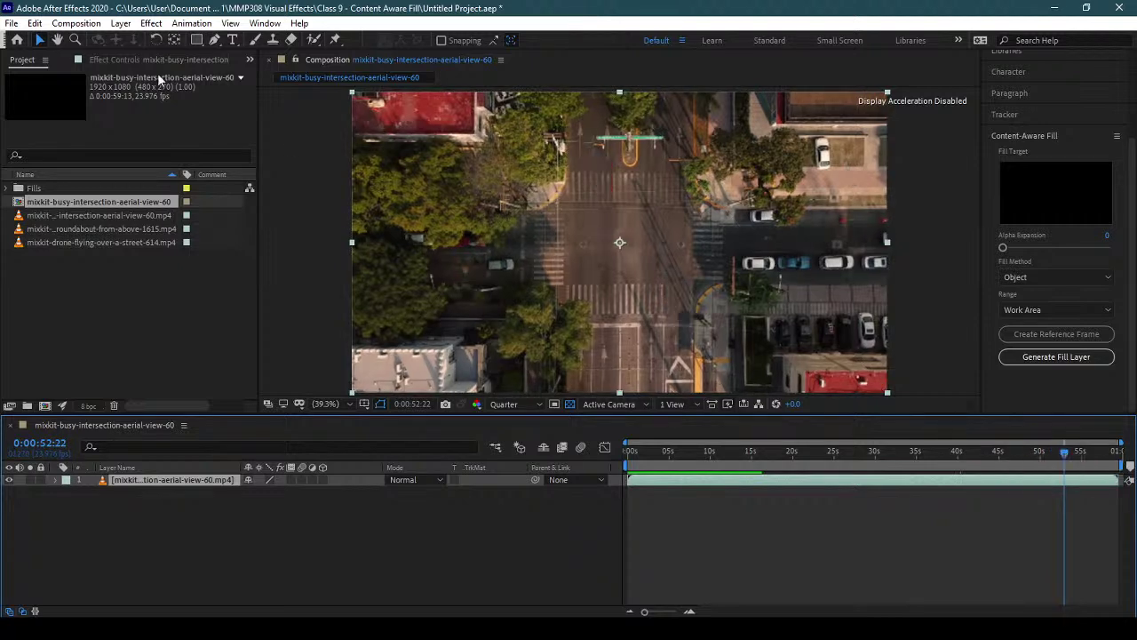
left_click(114, 405)
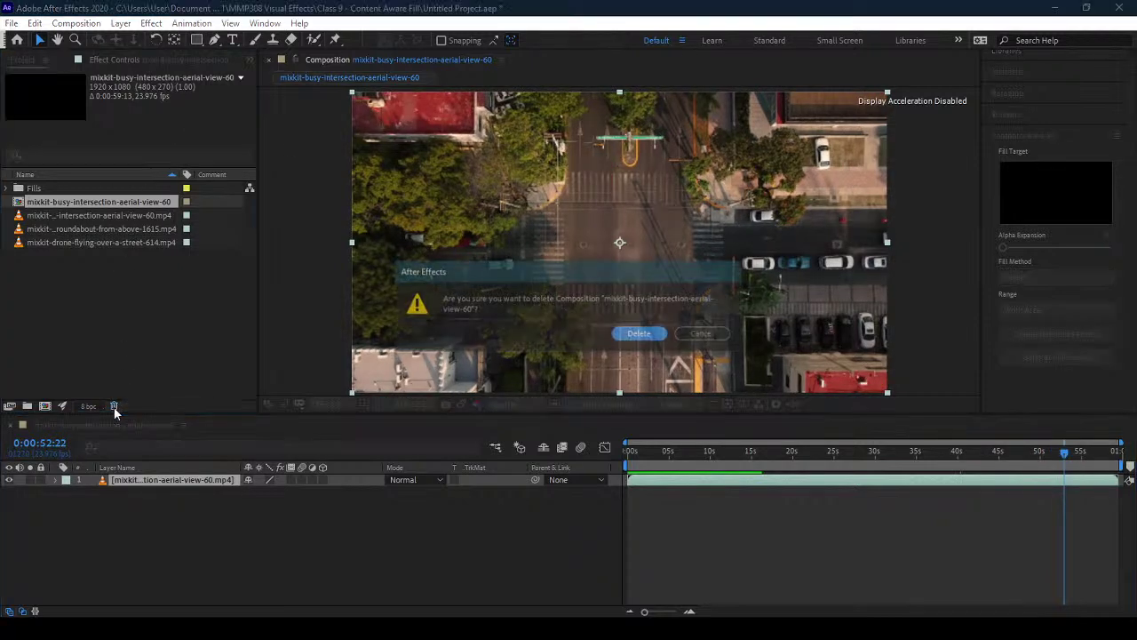
left_click(636, 334)
left_click(85, 191)
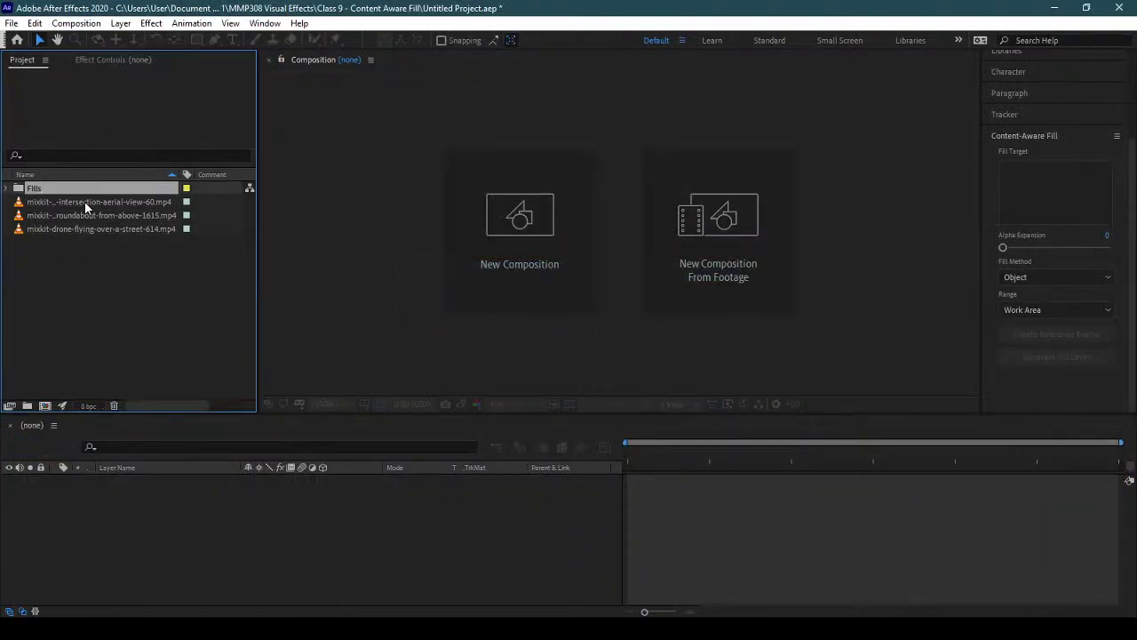
- Check the three footage items and build a composition from the roundabout-from-above clip
left_click(85, 201)
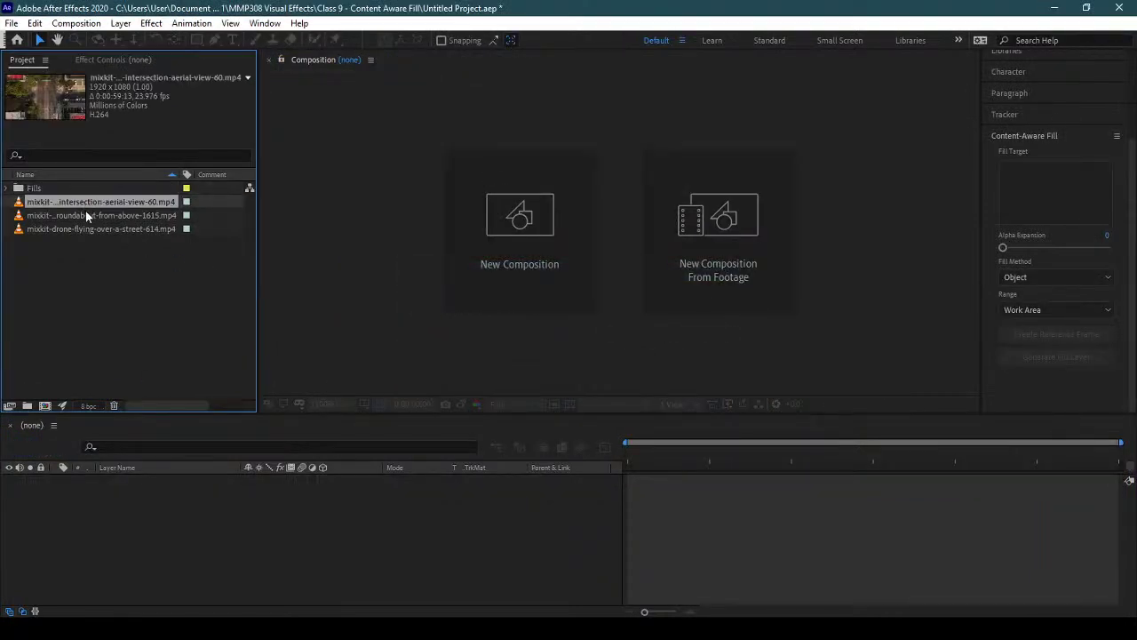
left_click(86, 213)
left_click(89, 229)
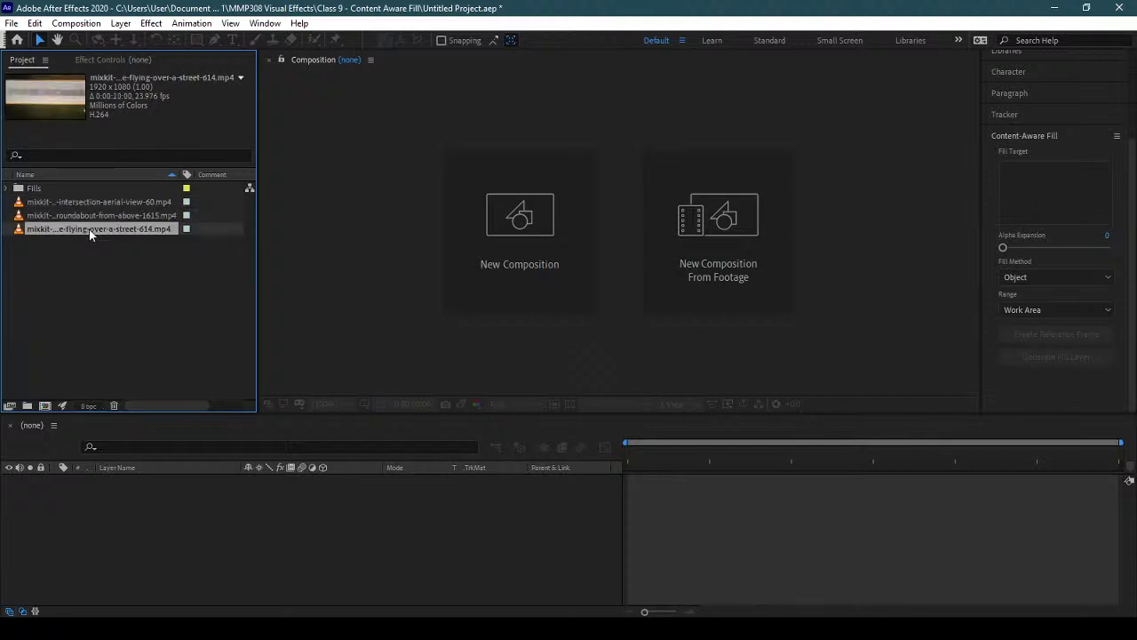
left_click(82, 214)
left_click_drag(78, 214, 43, 405)
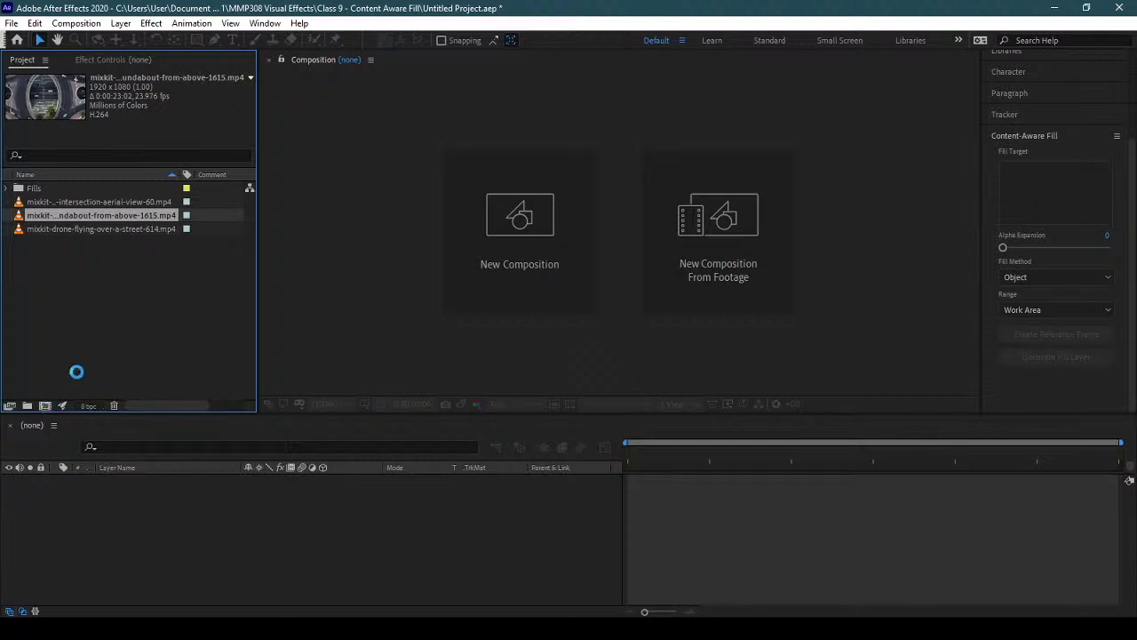
- Inspect Fill [000-239].png inside Fills > 000001, collapse Fills, and scrub to 0:00:23:01
left_click(7, 189)
left_click(20, 203)
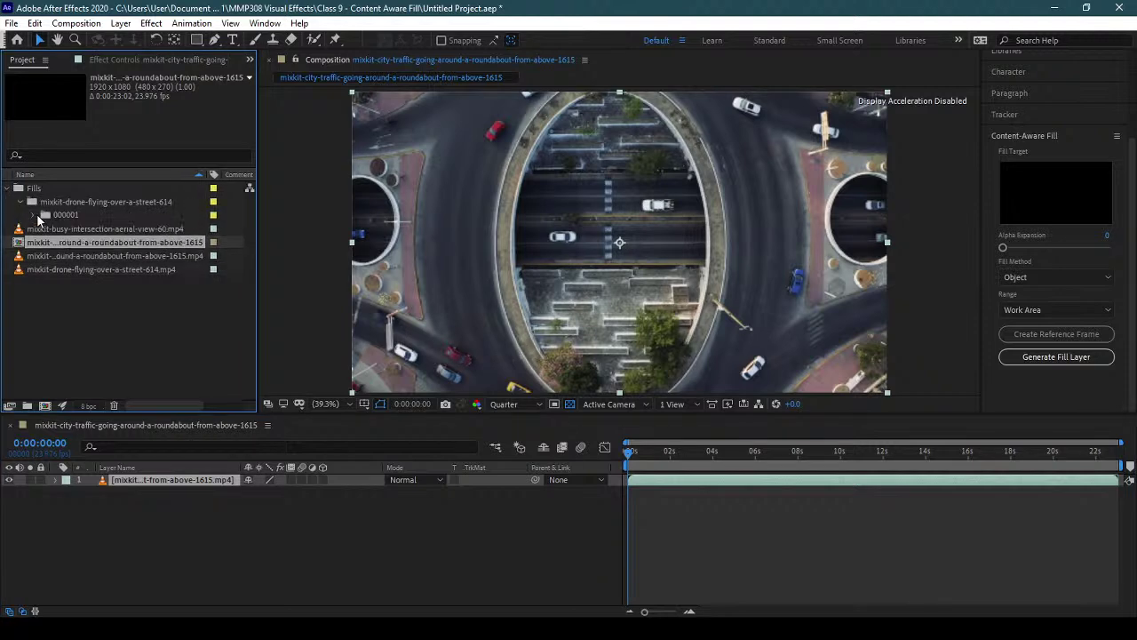
left_click(34, 216)
left_click(87, 230)
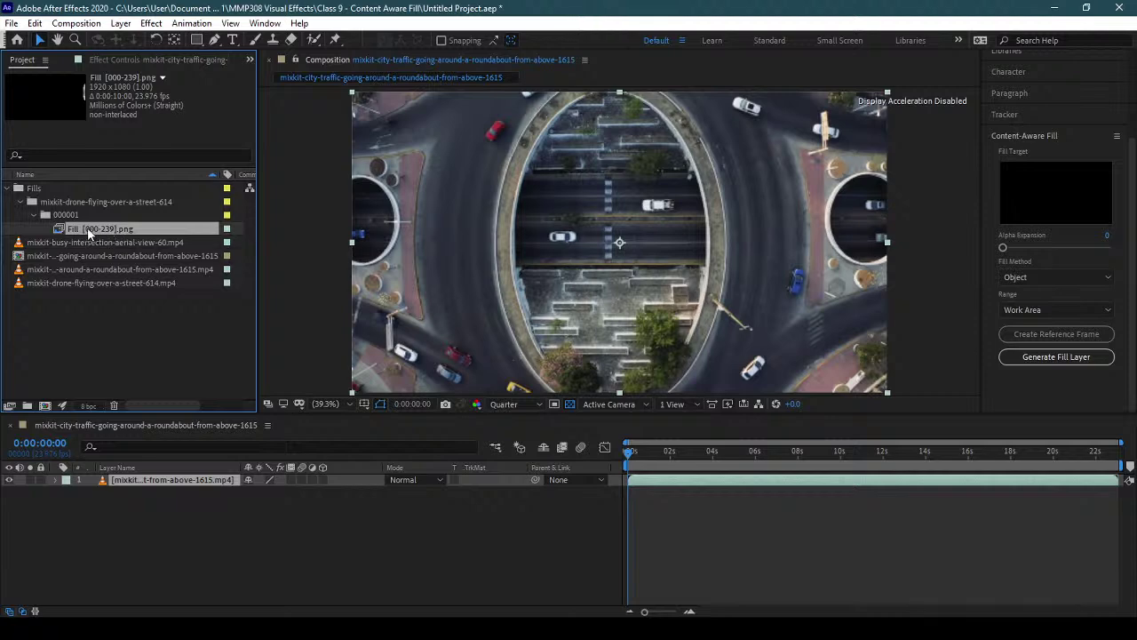
left_click(8, 189)
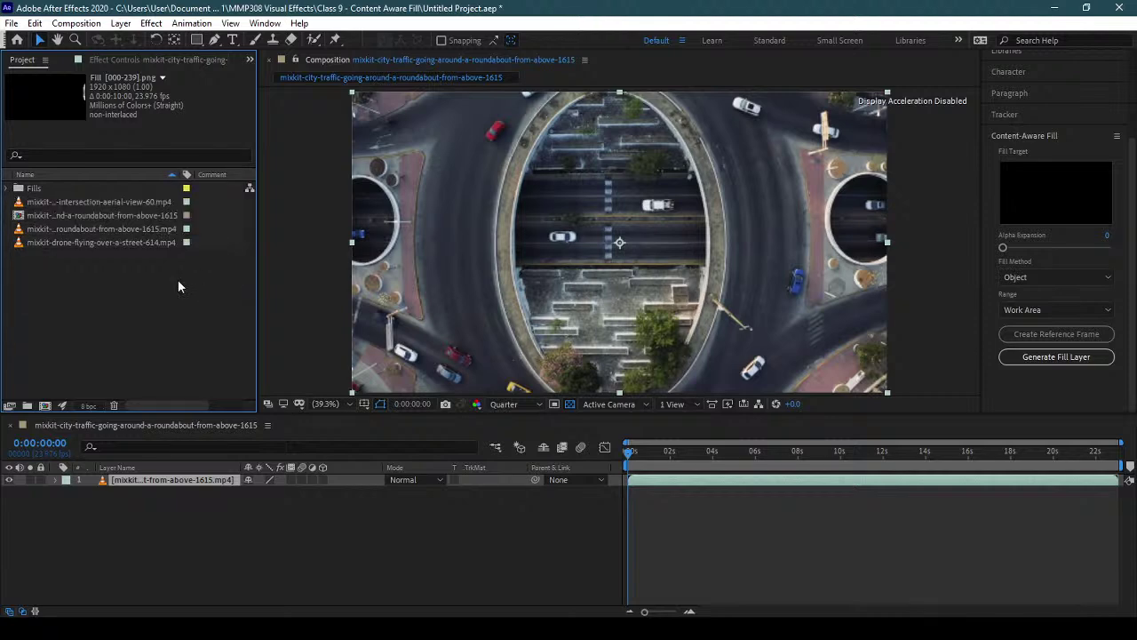
left_click_drag(666, 452, 1135, 453)
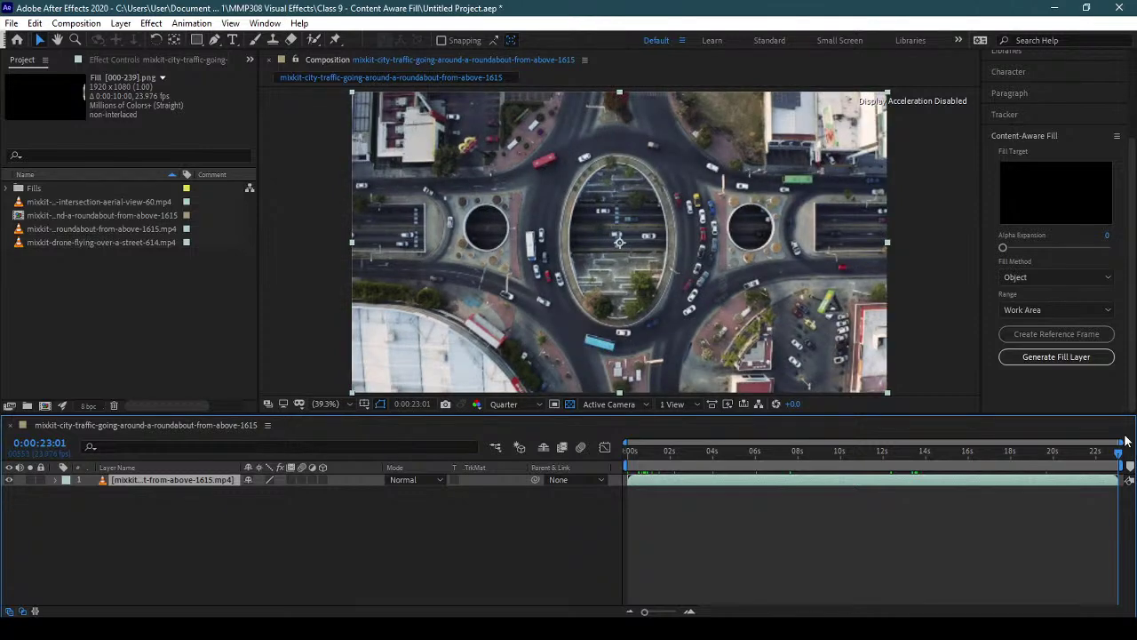
- Scrub from the first frame to about 0:00:06:16 and zoom to 100% over the yellow car
left_click_drag(1121, 452, 608, 473)
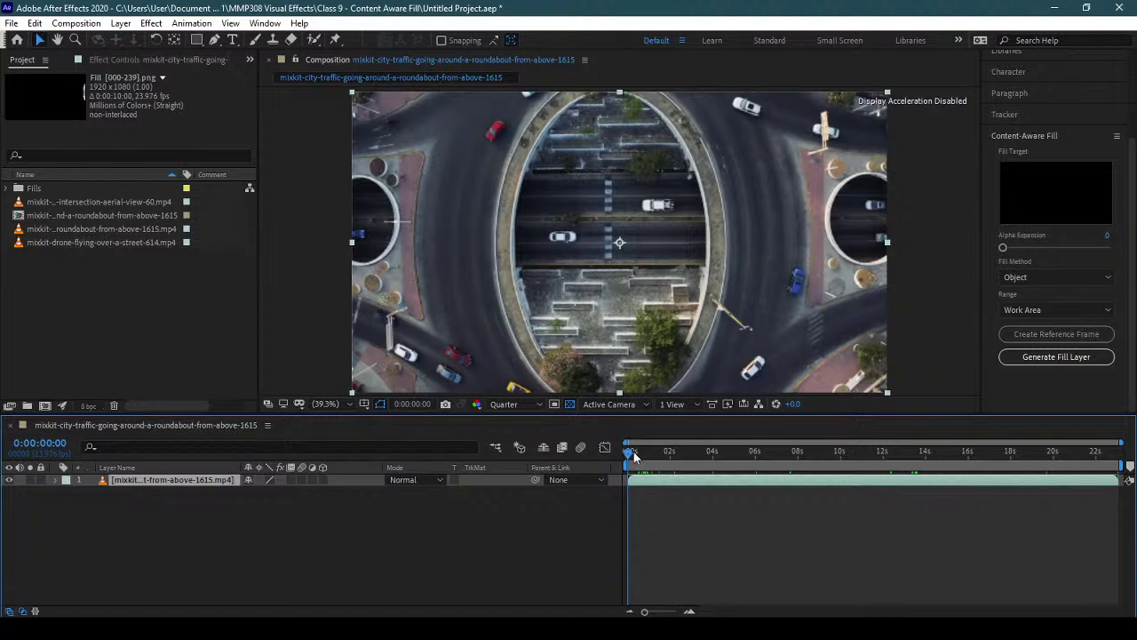
left_click_drag(634, 455, 769, 443)
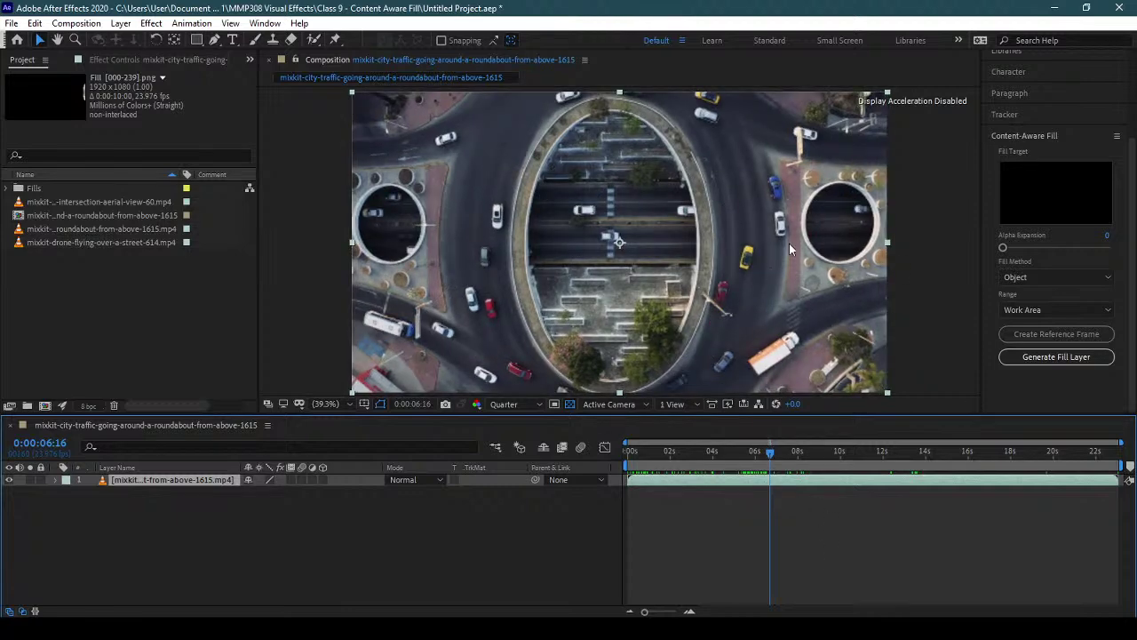
scroll(789, 244, "up", 3)
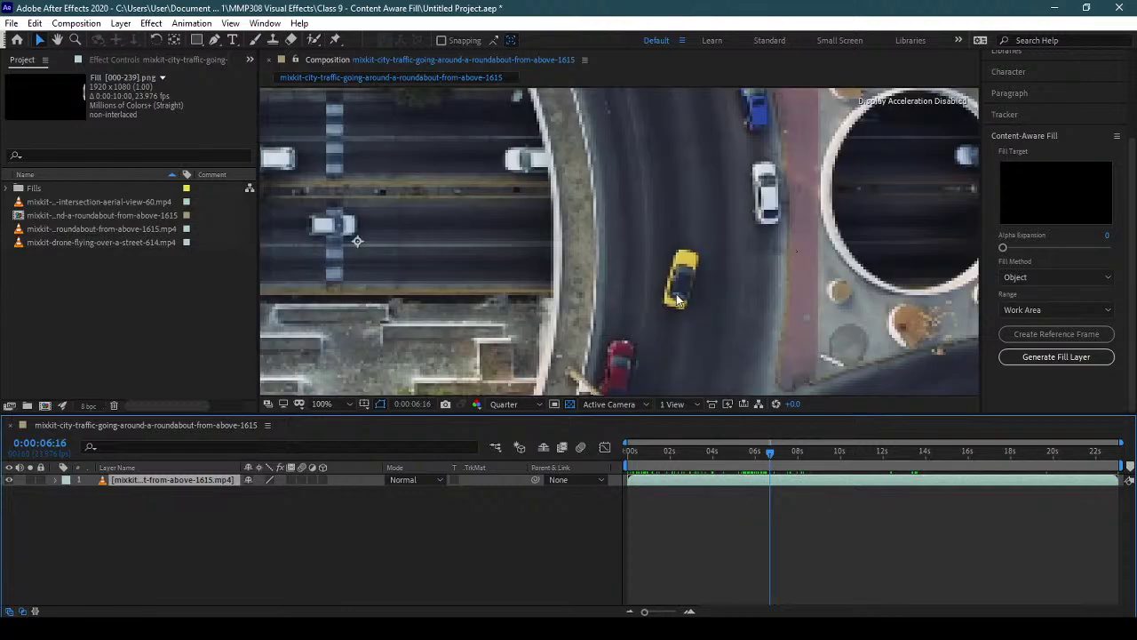
- Draw a point-by-point Pen mask around the yellow car
left_click(214, 40)
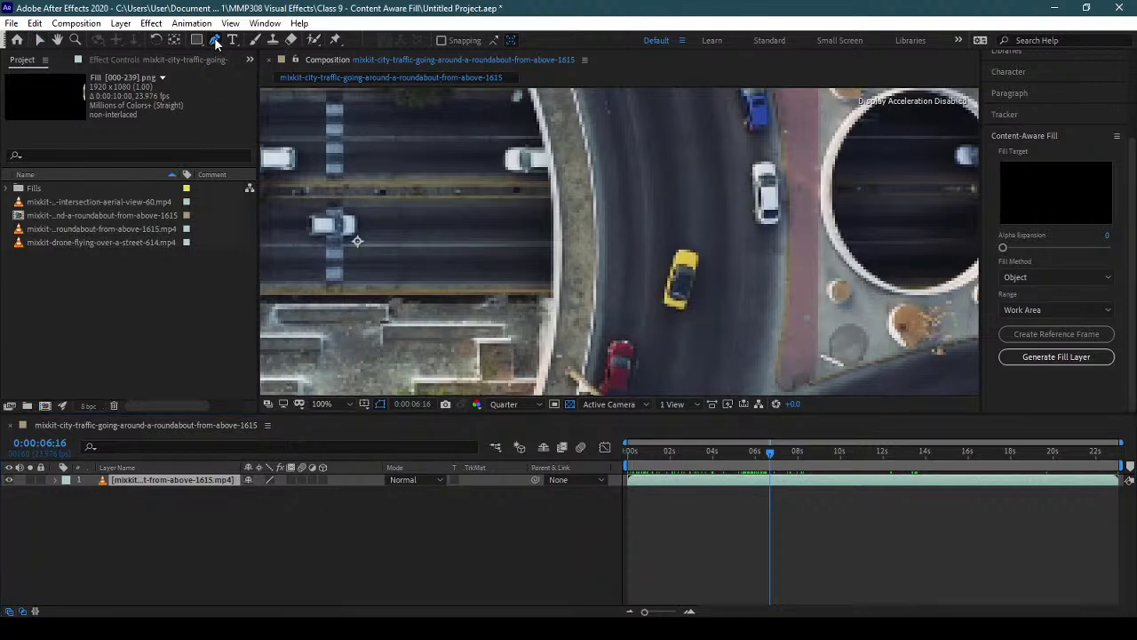
left_click(660, 237)
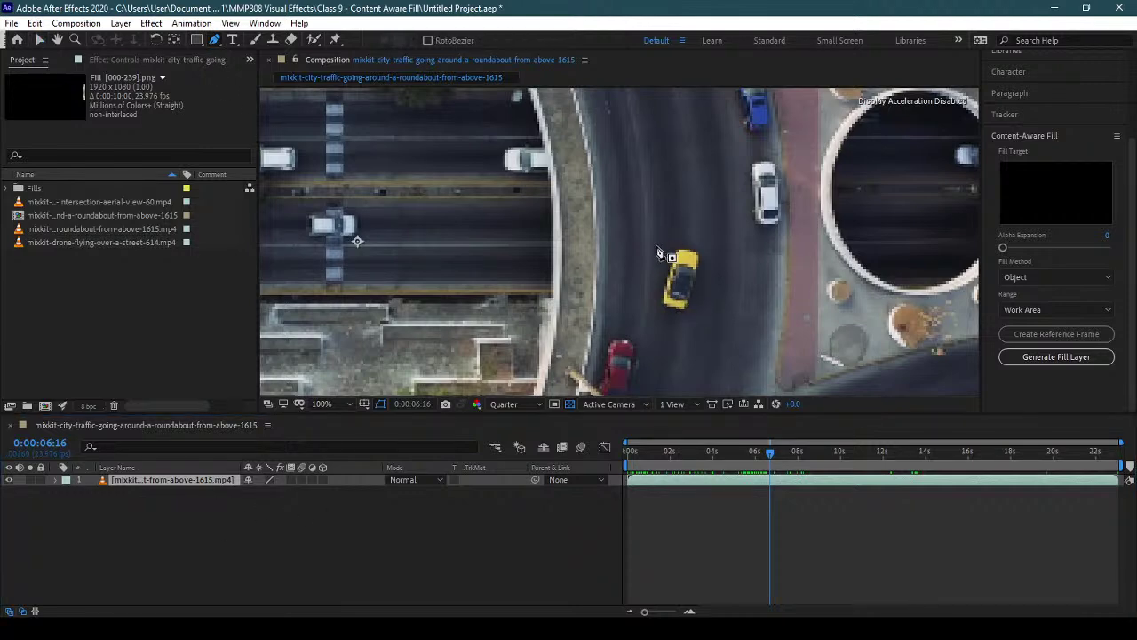
left_click(644, 306)
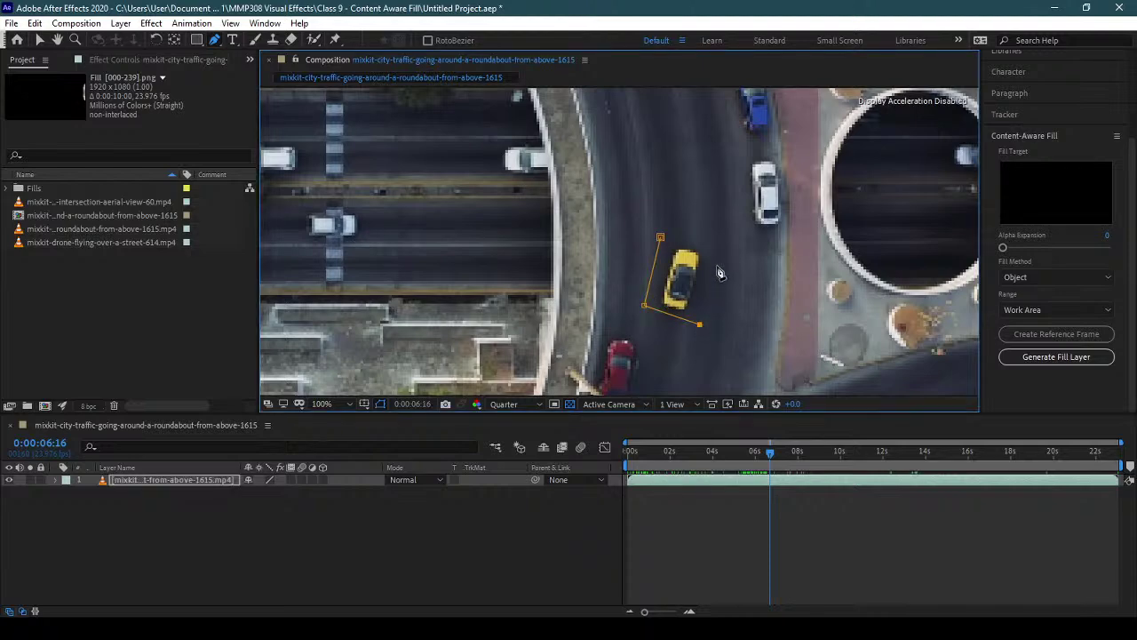
left_click(661, 238)
- Reveal the clip layer's Mask 1 and set its mode to None to see the full frame
left_click(182, 480)
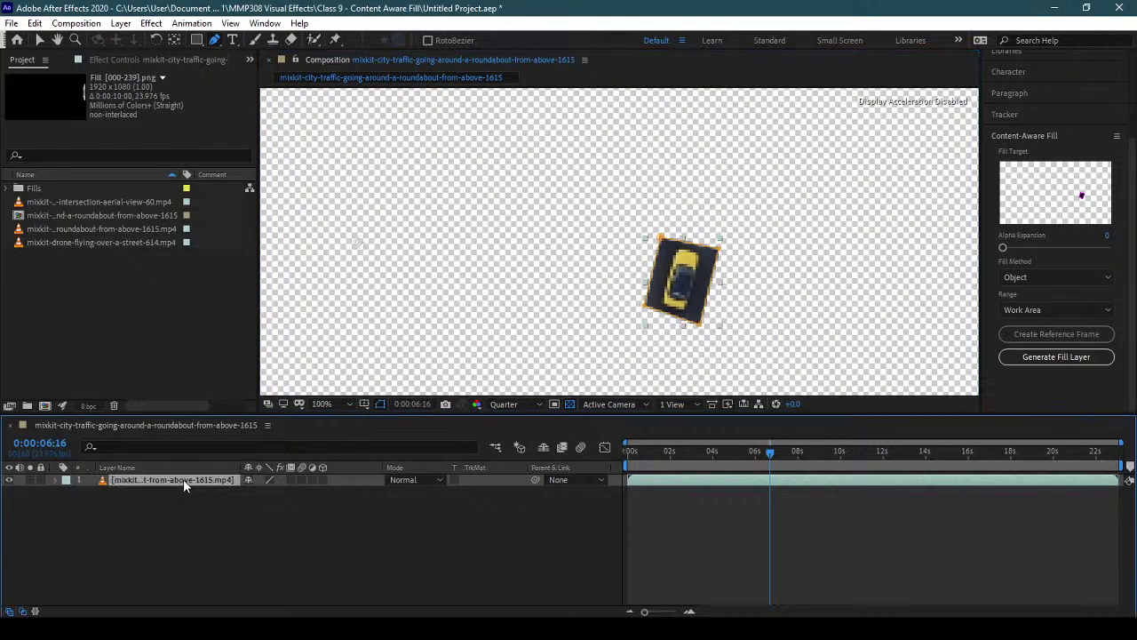
key("m")
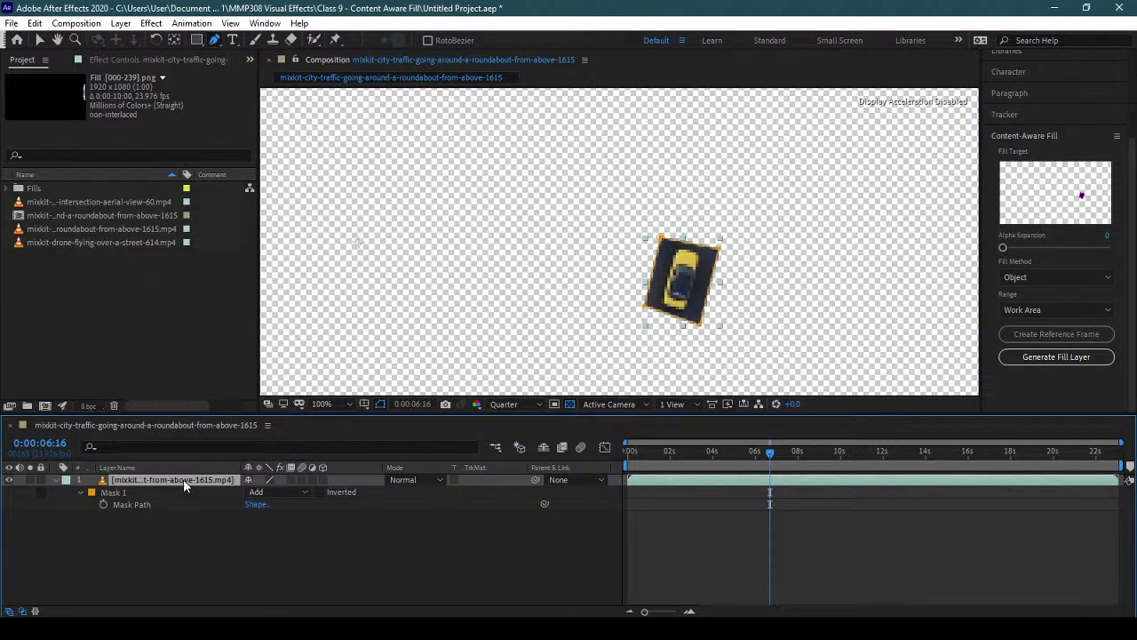
left_click(286, 491)
left_click(279, 508)
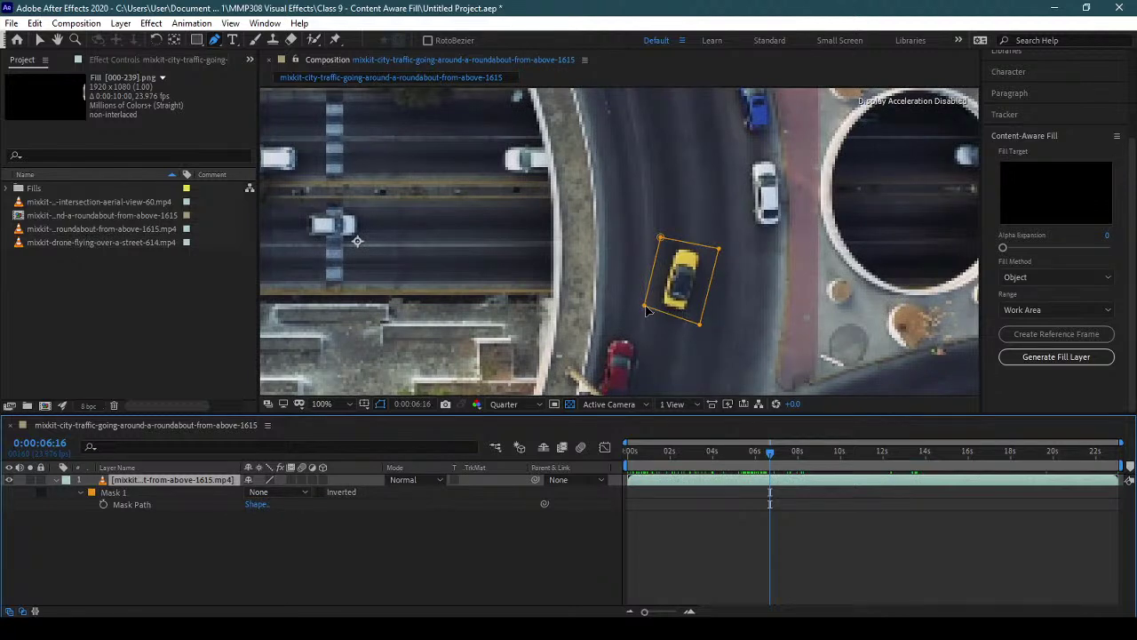
- Fit the mask corners snugly around the car and set a Mask Path keyframe at 0:00:06:16
left_click_drag(645, 311, 697, 323)
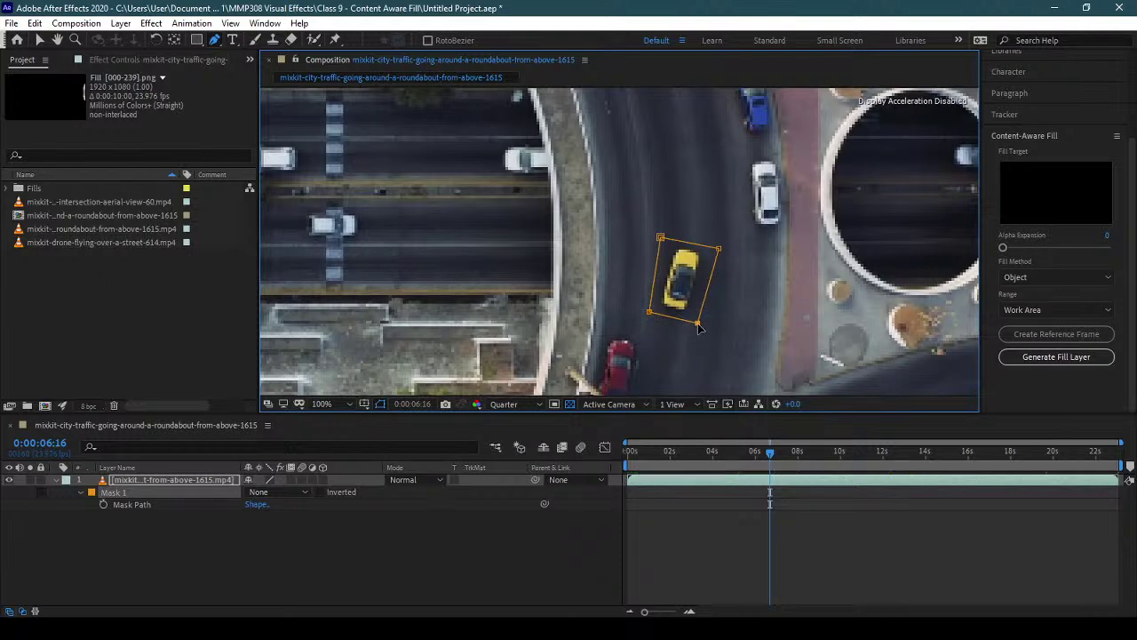
left_click_drag(661, 238, 667, 238)
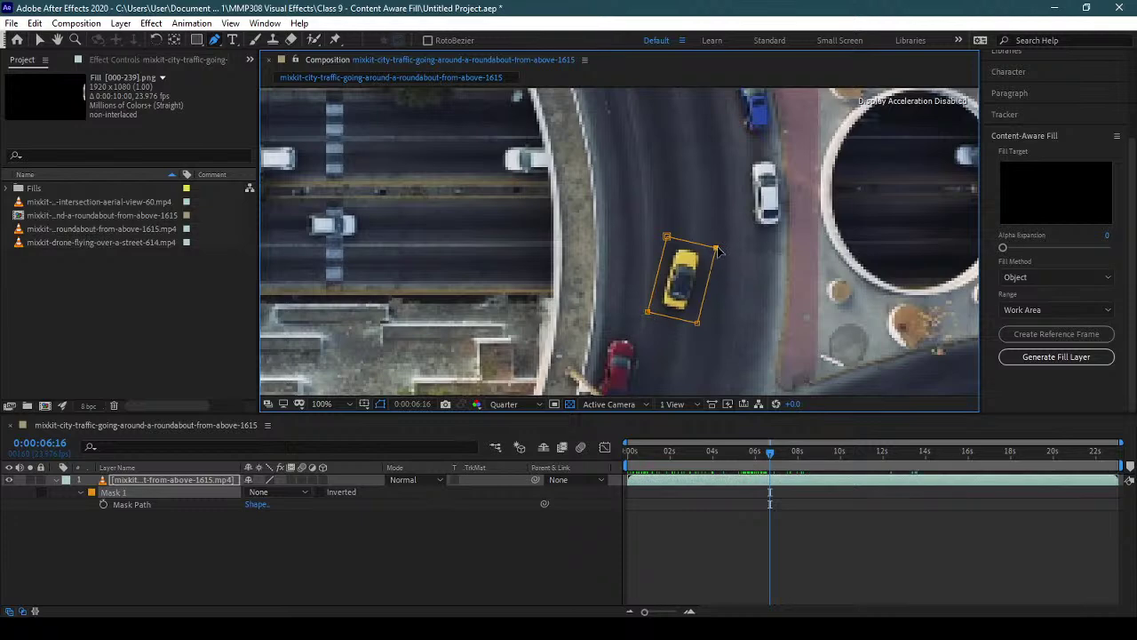
left_click_drag(697, 323, 694, 326)
left_click(41, 43)
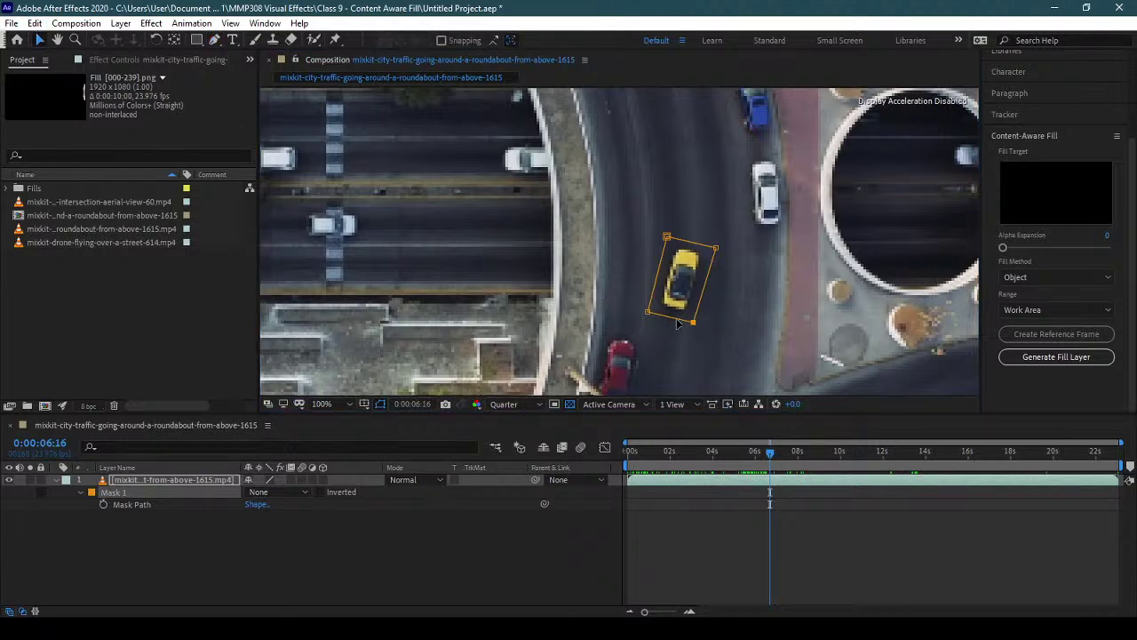
left_click_drag(677, 324, 707, 293)
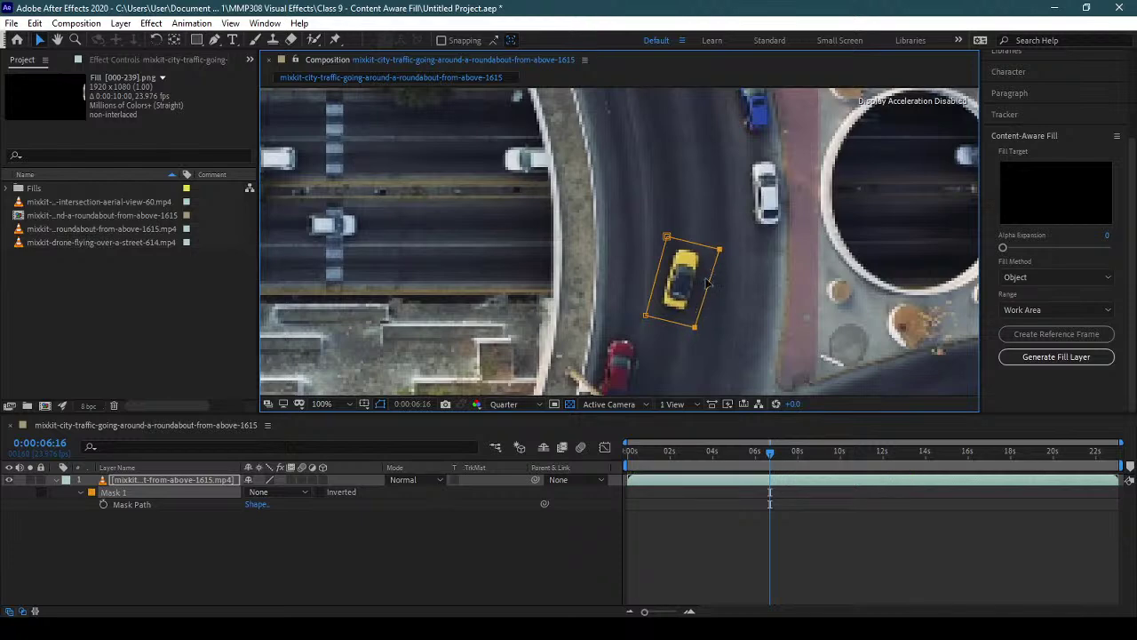
left_click_drag(692, 246, 692, 241)
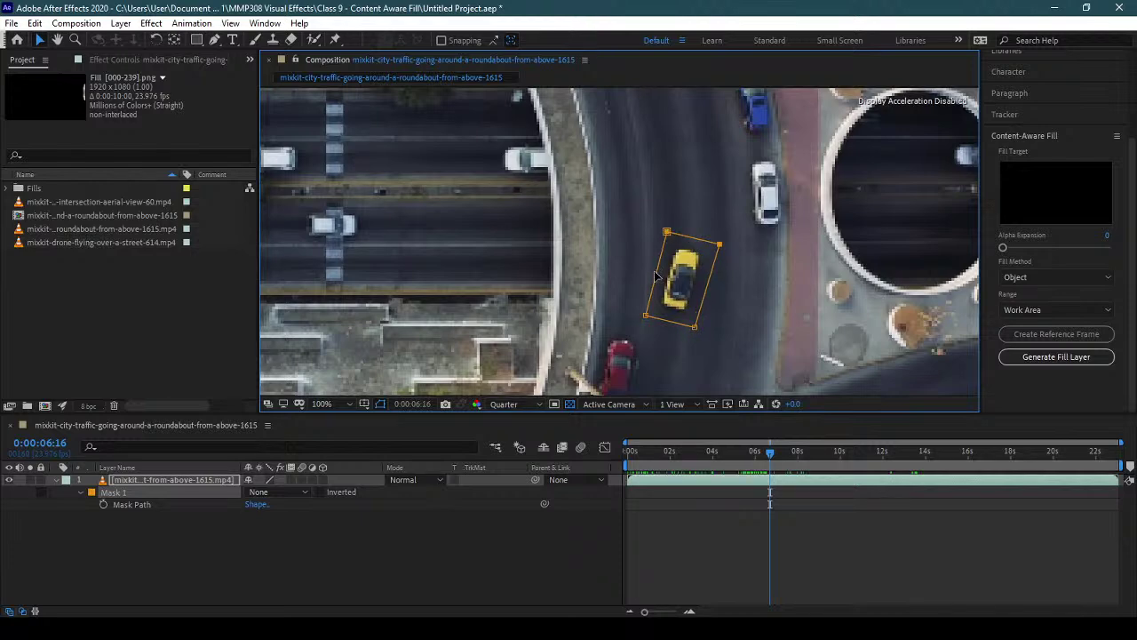
left_click_drag(658, 278, 655, 277)
left_click(103, 504)
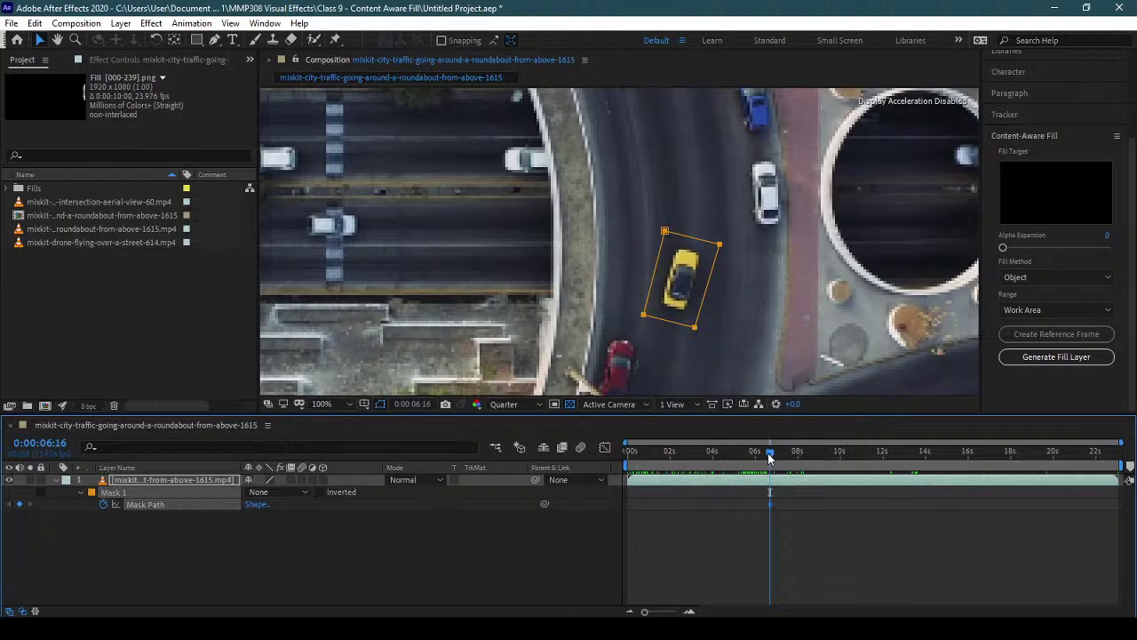
- At about 0:00:09:00, move Mask 1 onto the yellow car and reshape its corners around it
left_click_drag(769, 453, 829, 454)
key("h")
left_click_drag(774, 238, 752, 314)
key("v")
left_click_drag(685, 361, 733, 267)
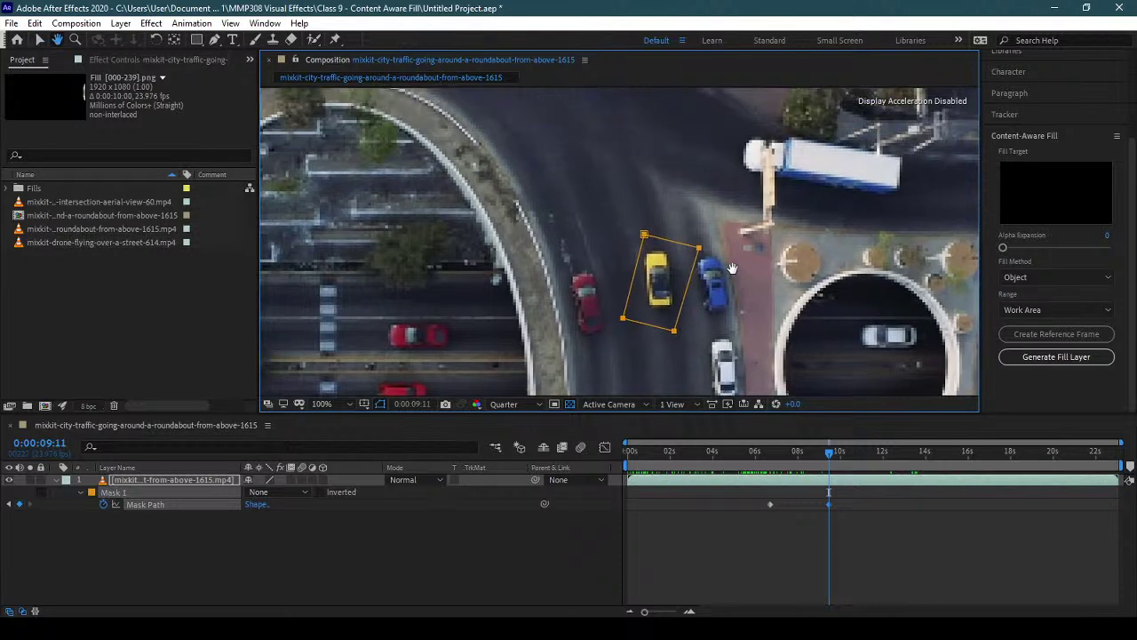
left_click(685, 351)
left_click(682, 333)
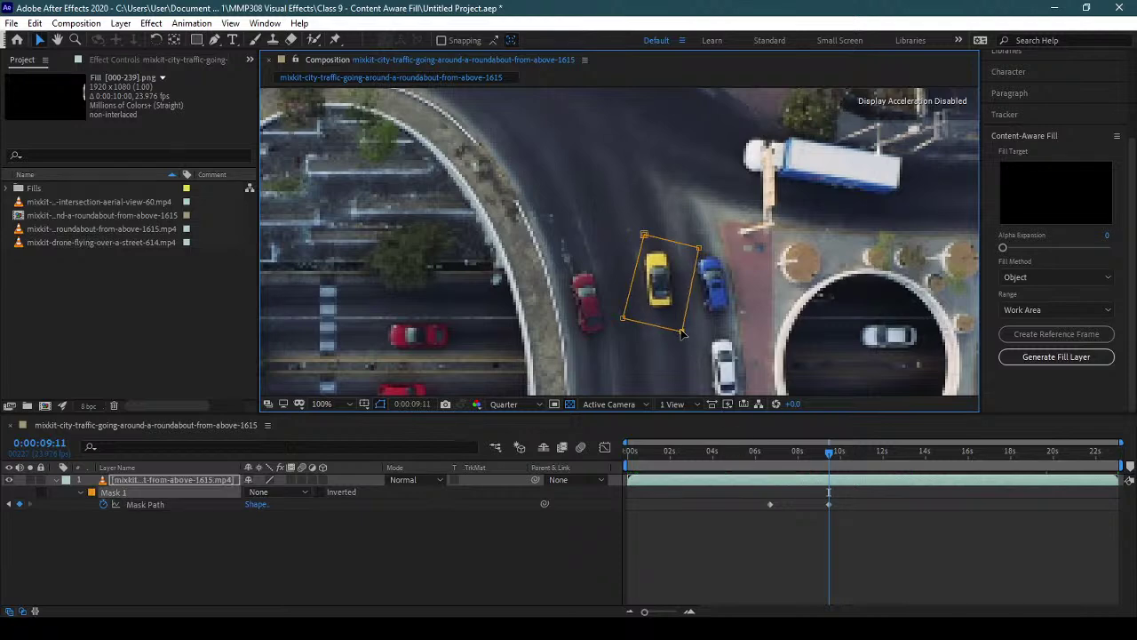
left_click_drag(698, 249, 628, 243)
left_click_drag(683, 333, 693, 325)
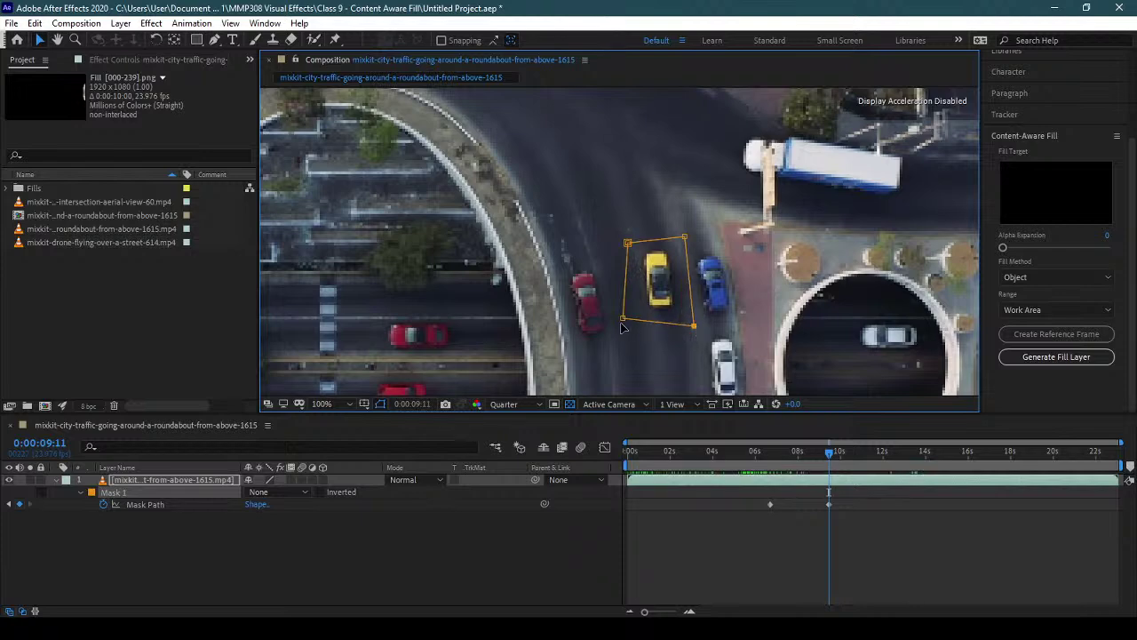
left_click_drag(623, 318, 639, 326)
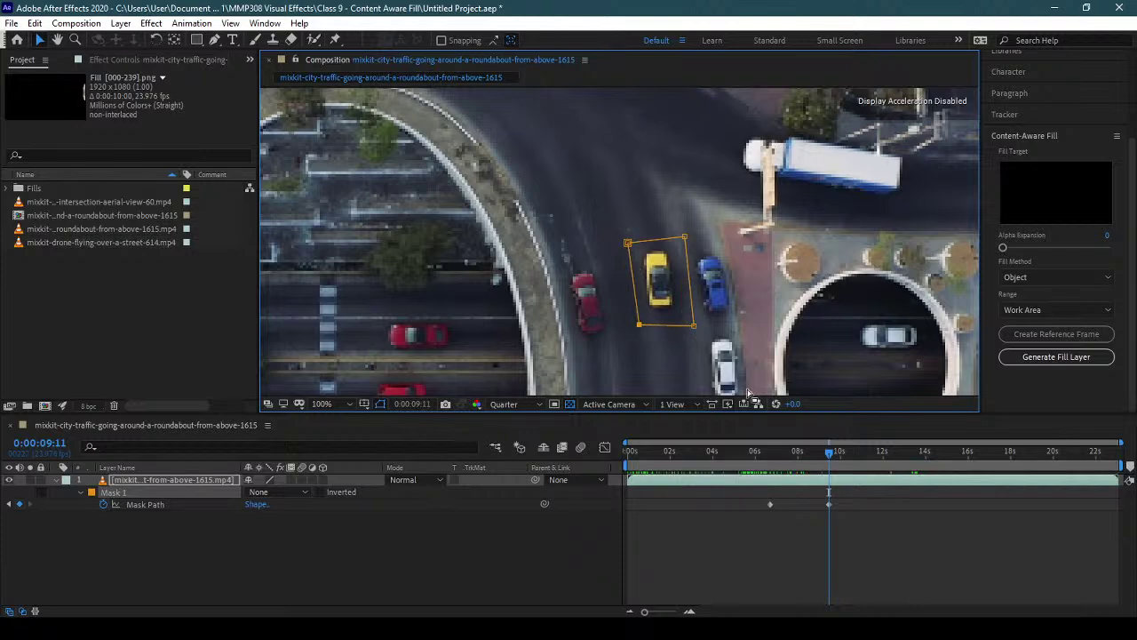
- Refit the mask over the car at 0:00:08:07 and 0:00:07:12
left_click_drag(831, 453, 810, 457)
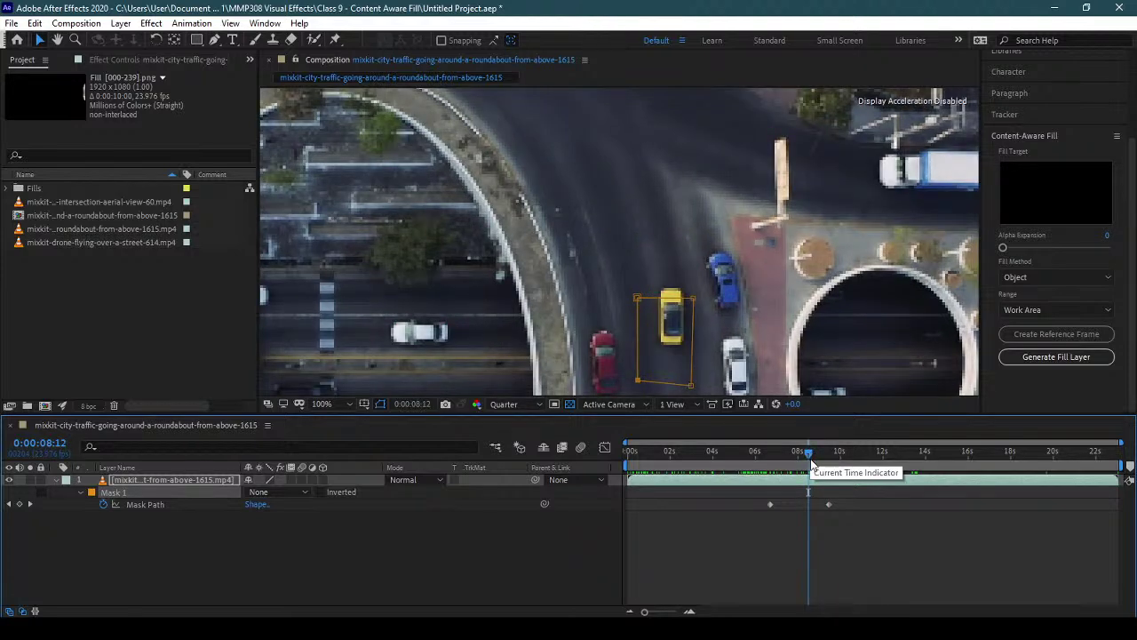
left_click_drag(811, 457, 804, 456)
key("h")
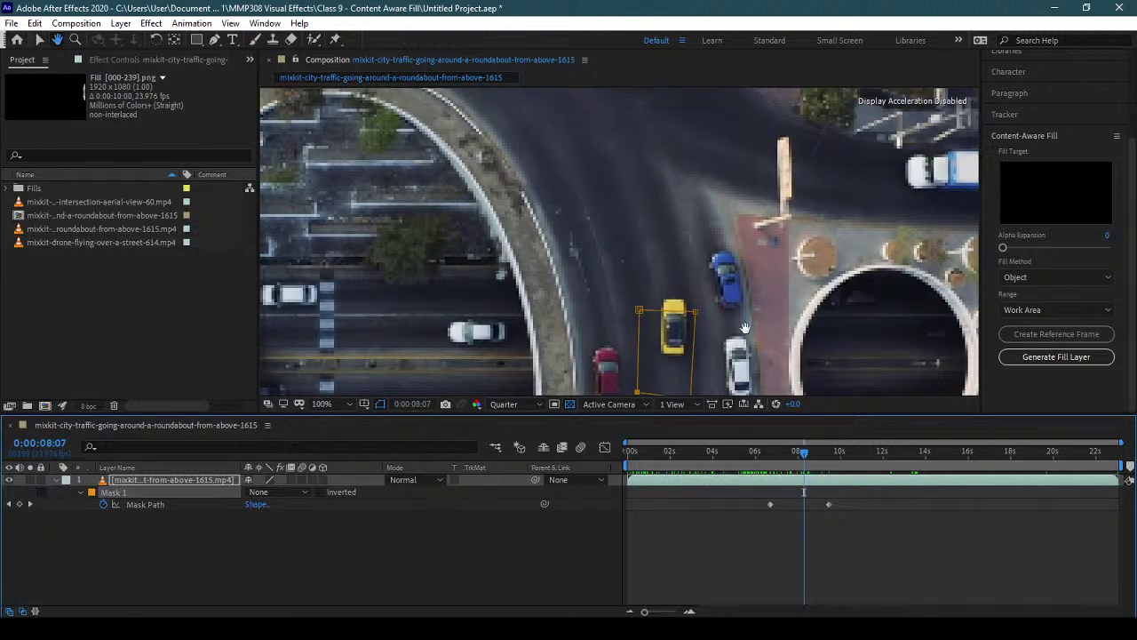
left_click_drag(744, 328, 731, 239)
key("v")
left_click_drag(651, 312, 659, 284)
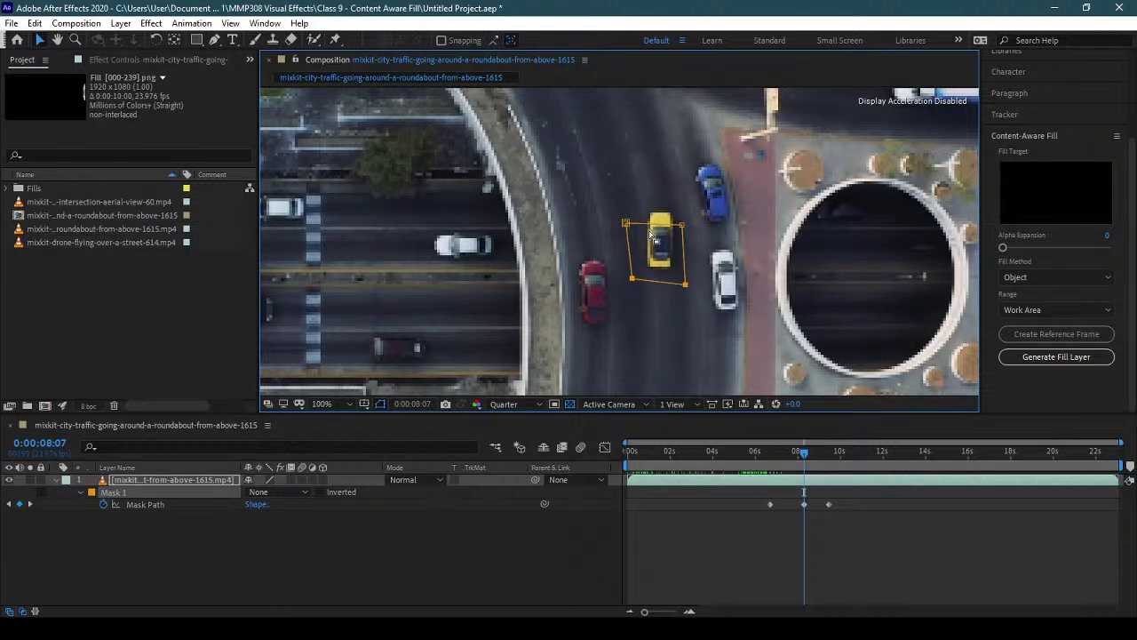
left_click_drag(641, 227, 650, 203)
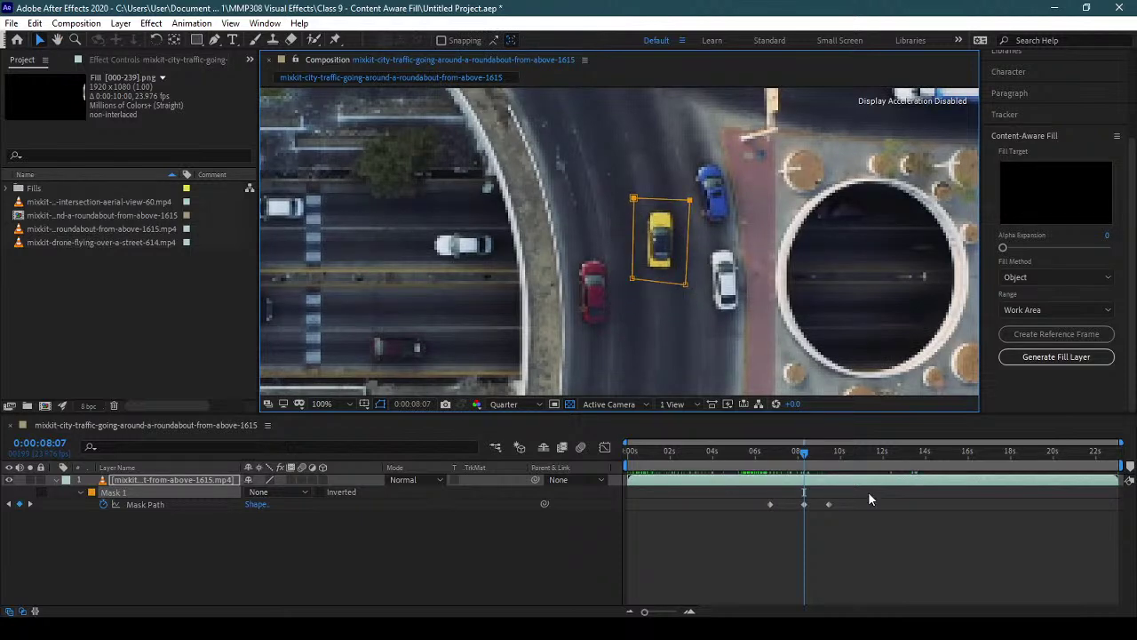
left_click(790, 452)
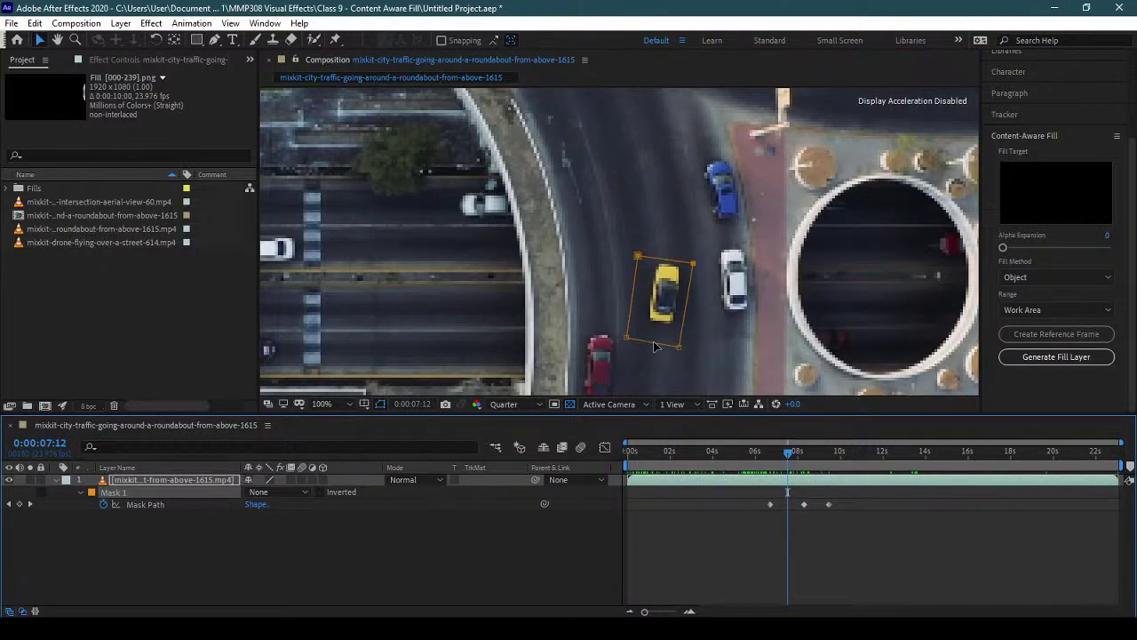
left_click_drag(666, 266, 674, 255)
- Advance to a later frame and refit the mask's edges around the car
left_click_drag(787, 455, 859, 446)
left_click_drag(713, 188, 748, 286)
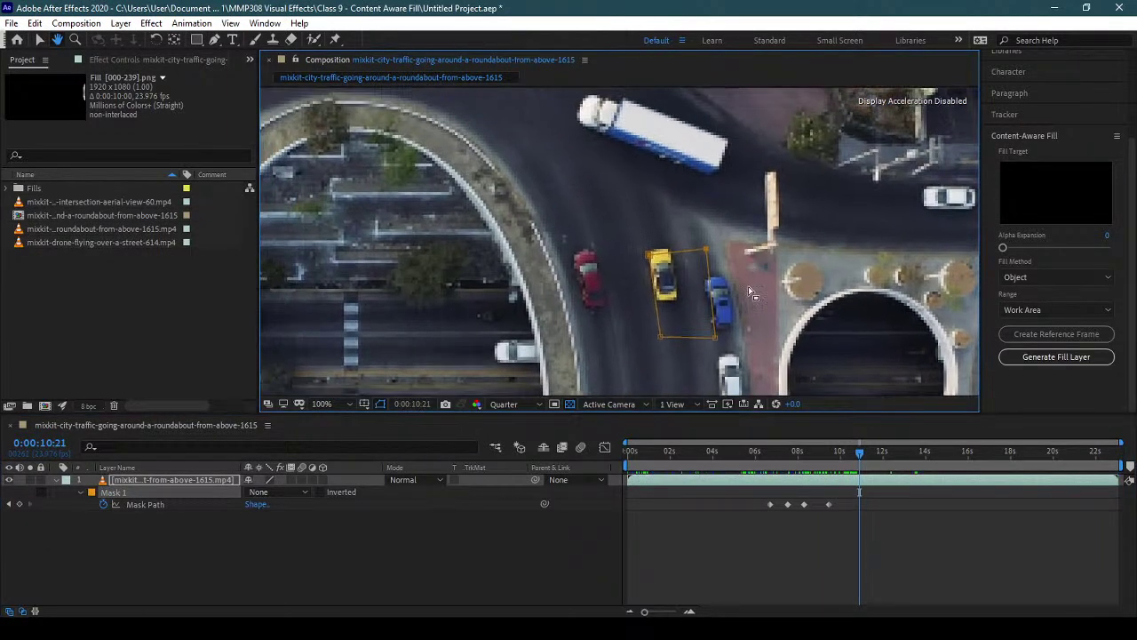
left_click(163, 491)
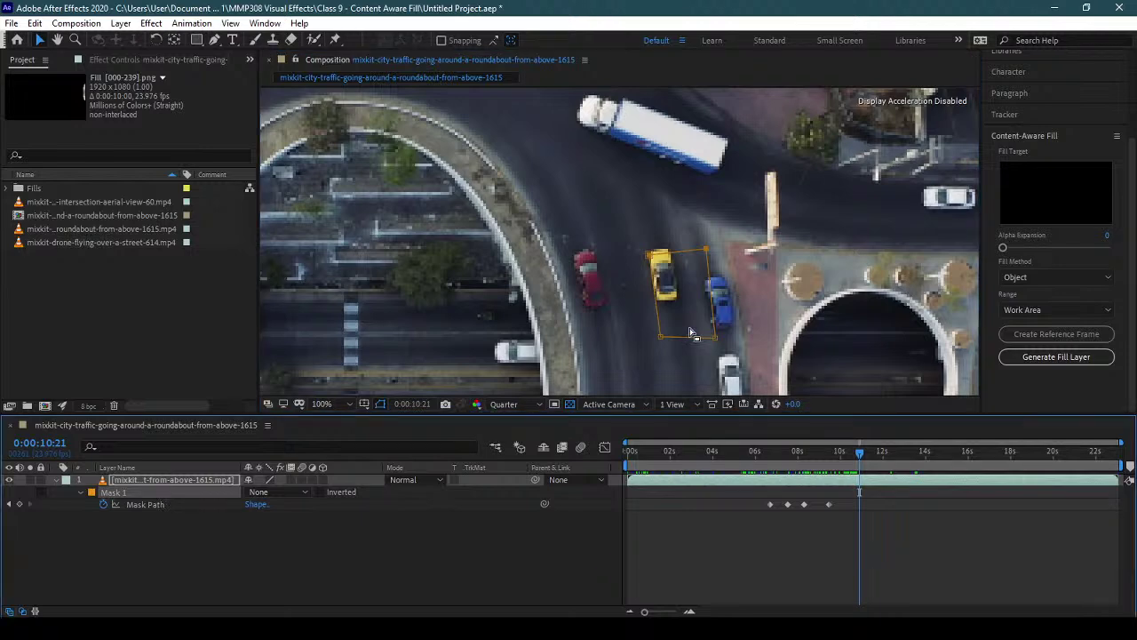
left_click_drag(687, 342, 670, 314)
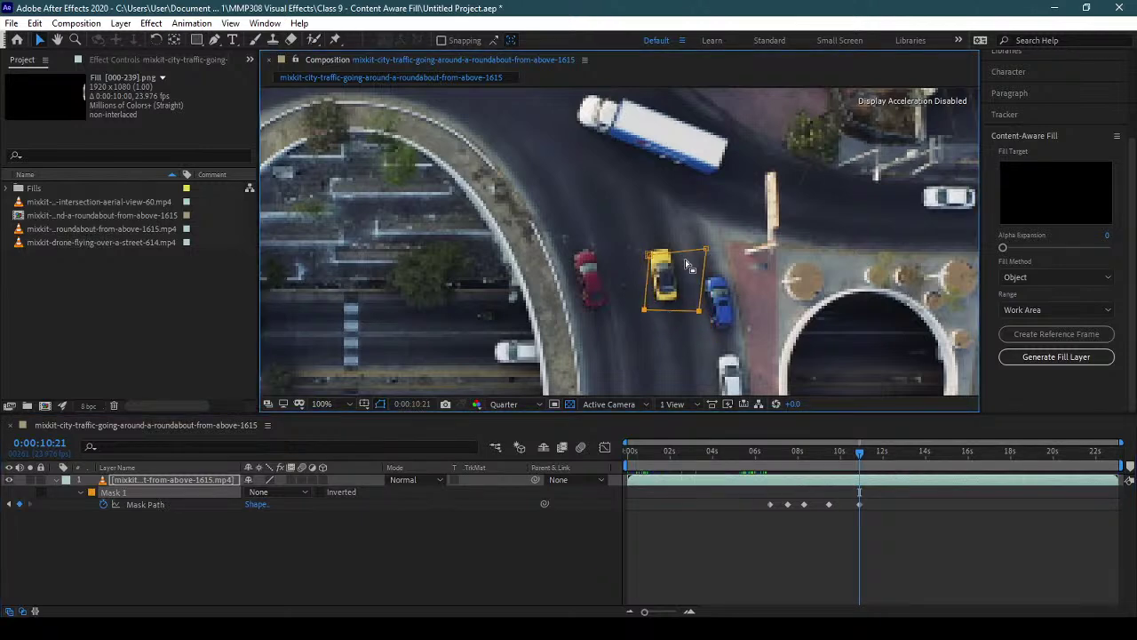
left_click_drag(682, 256, 667, 244)
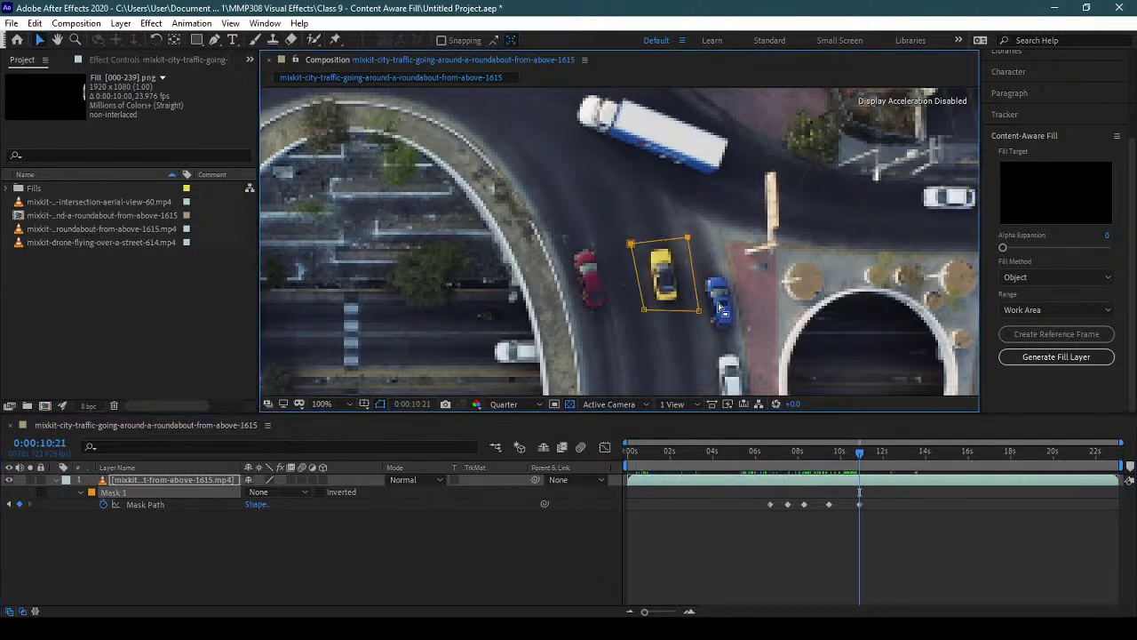
left_click_drag(699, 295, 640, 280)
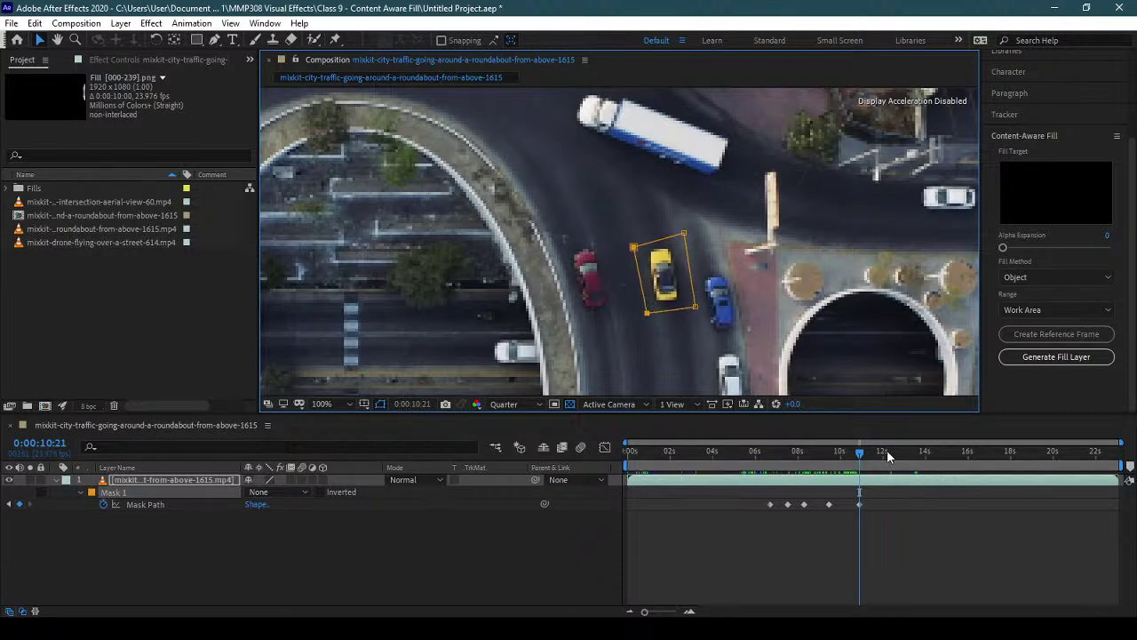
- Nudge the mask onto the car at 0:00:10:05 and later frames, reviewing at 0:00:12:09
left_click_drag(860, 454, 846, 450)
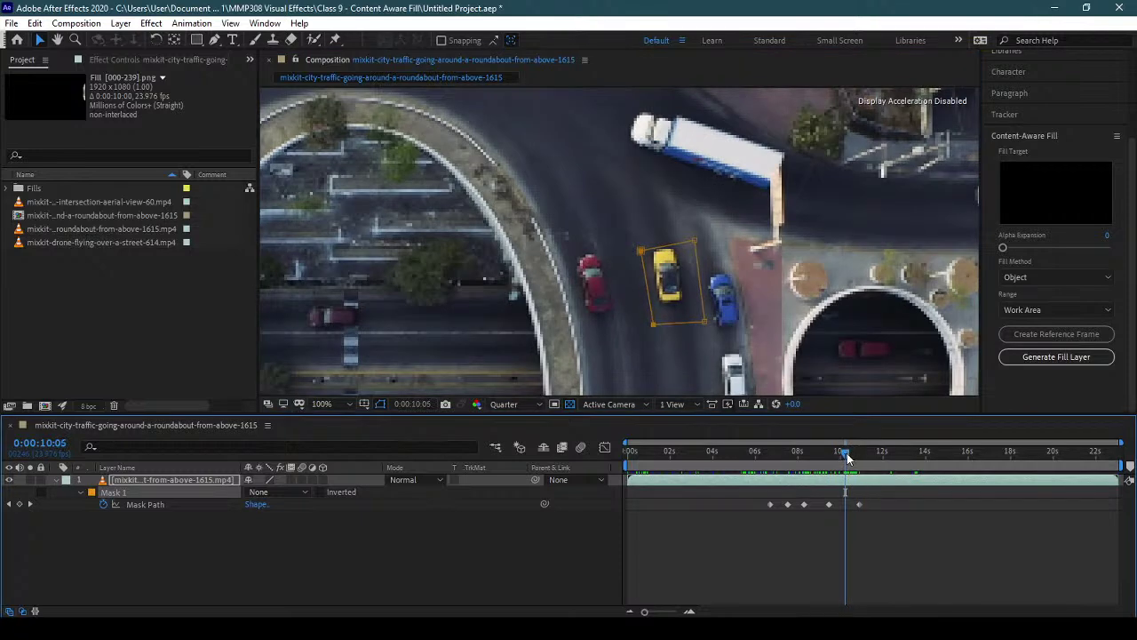
left_click(675, 327)
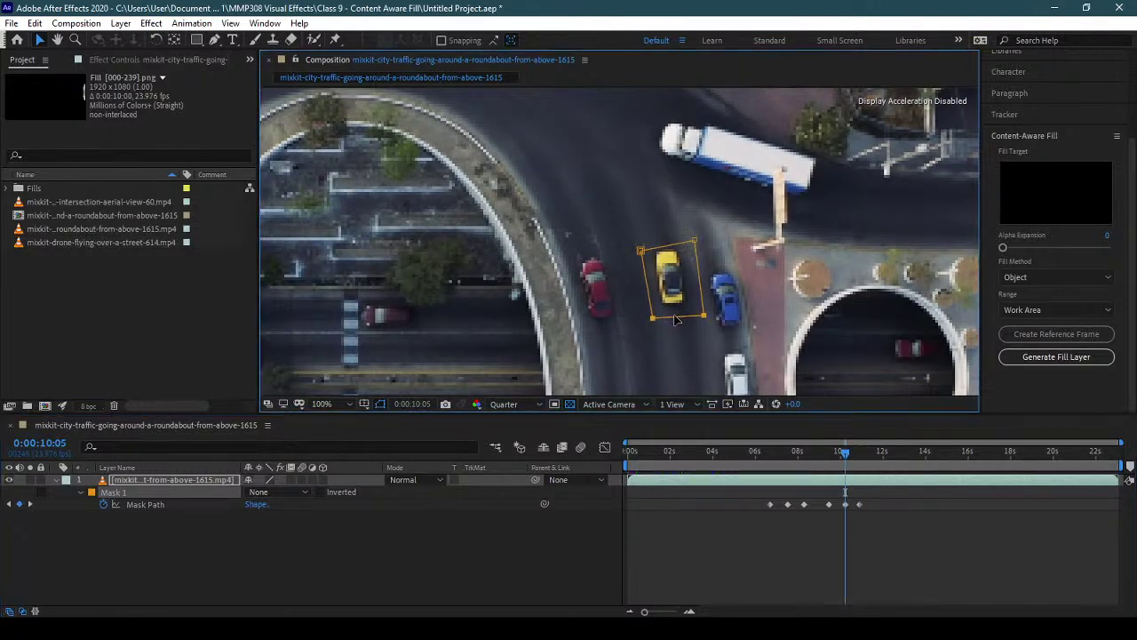
left_click_drag(667, 251, 683, 241)
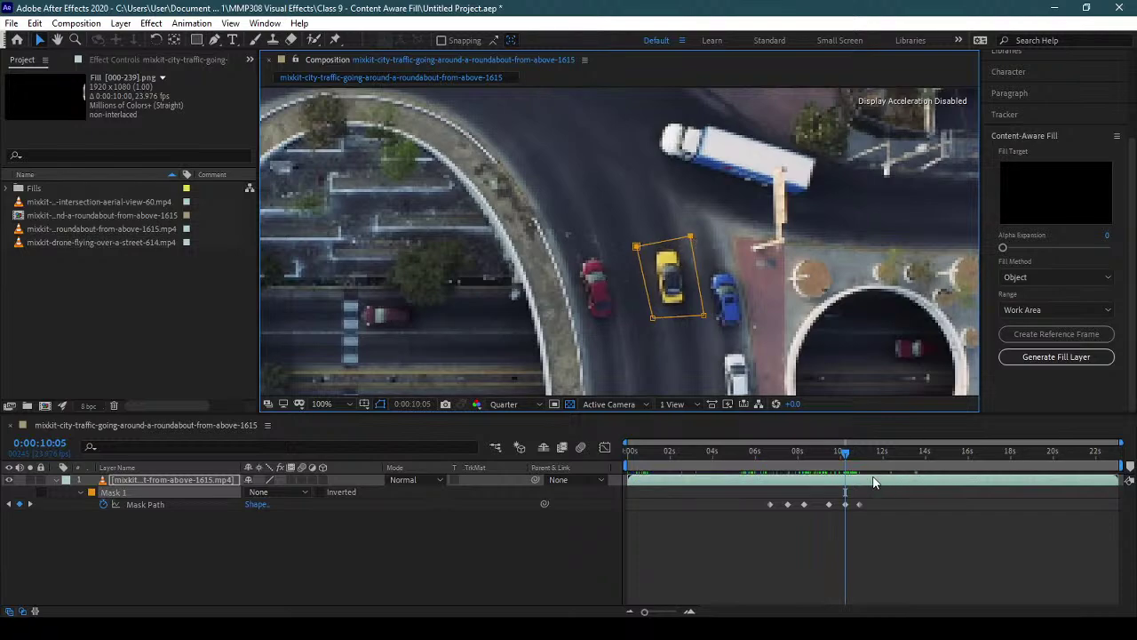
left_click_drag(844, 451, 928, 455)
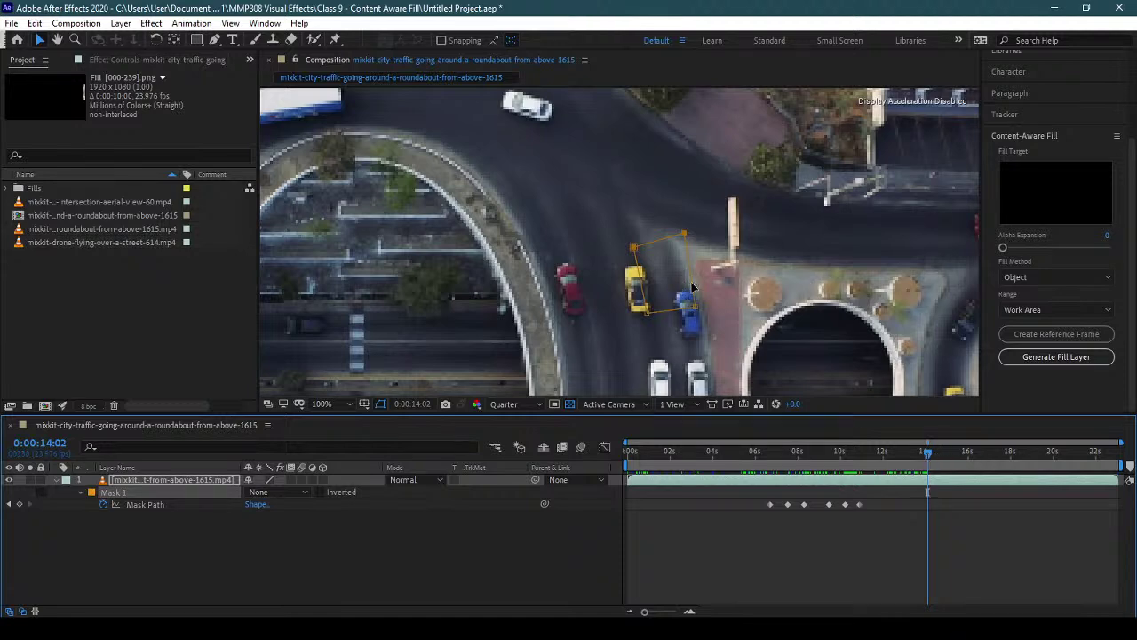
left_click_drag(645, 293, 666, 320)
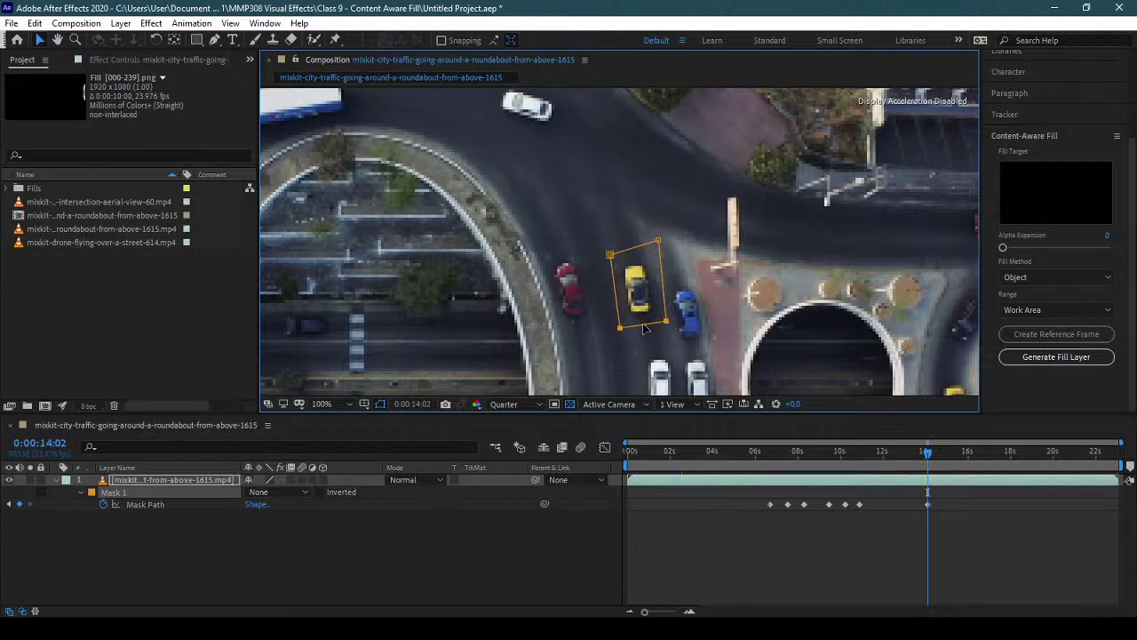
left_click_drag(645, 252, 643, 261)
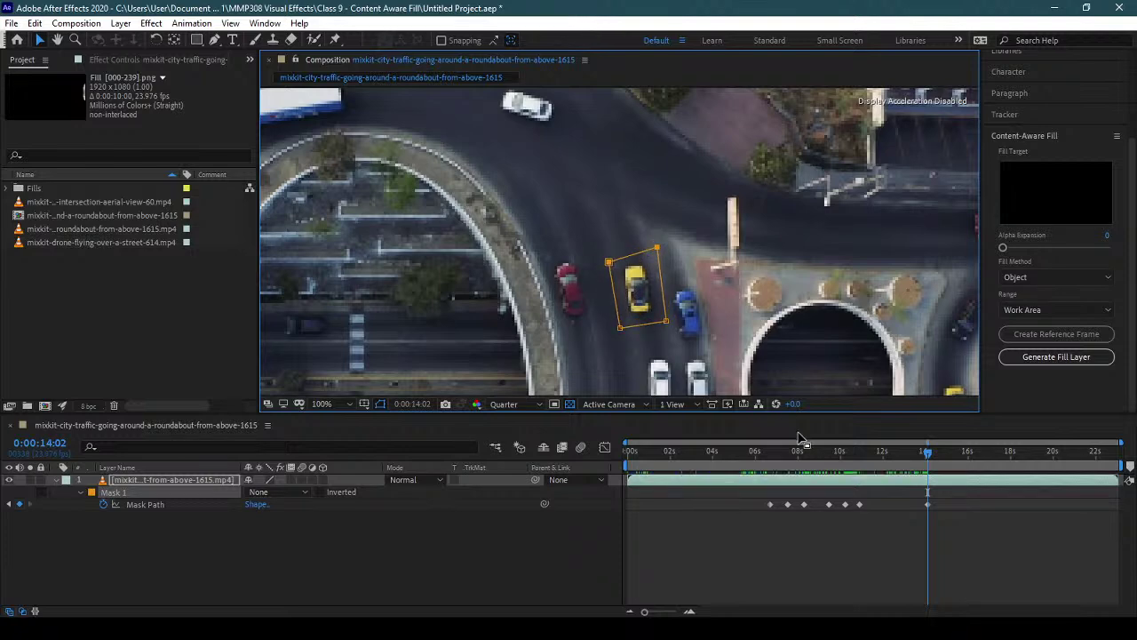
left_click_drag(908, 456, 985, 460)
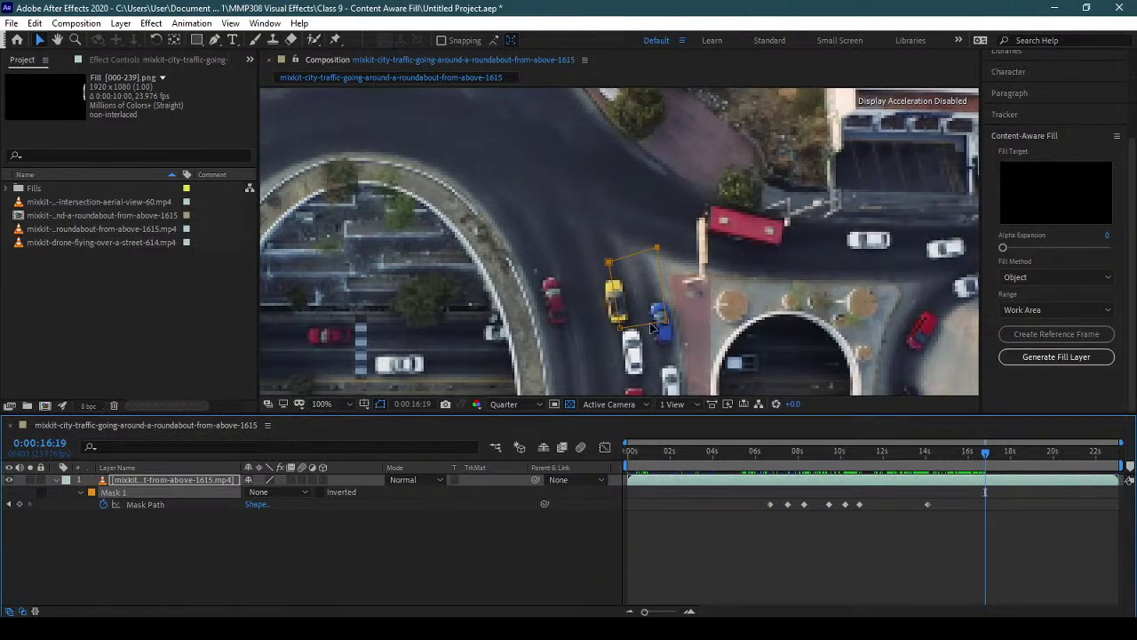
- Tighten Mask 1's edges and corners around the yellow car at 0:00:16:19
left_click_drag(651, 327, 632, 329)
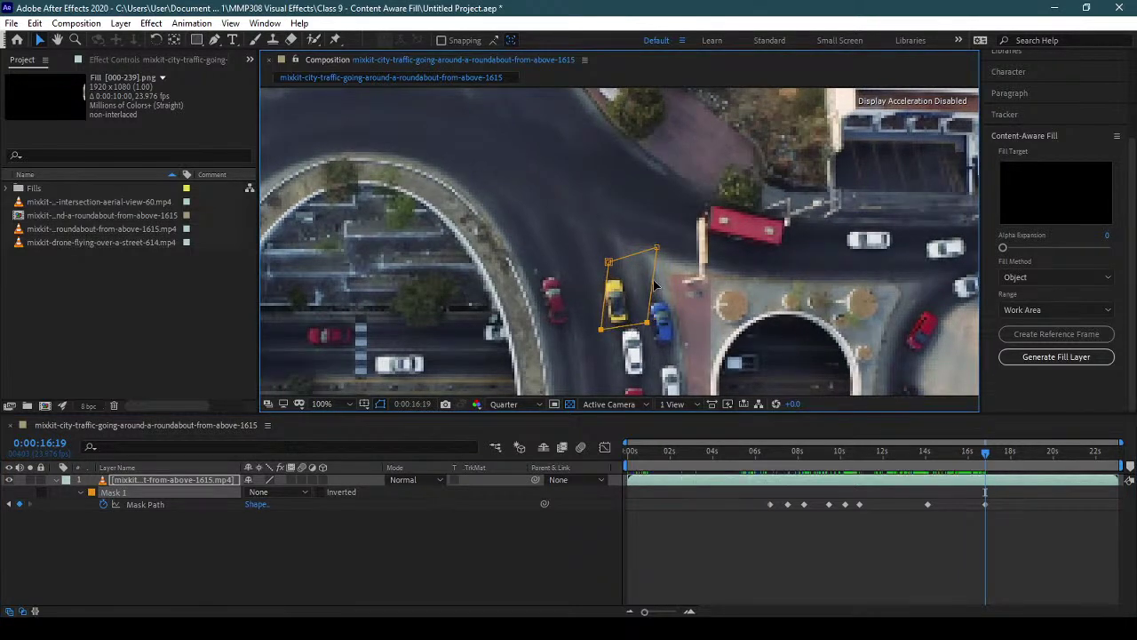
left_click_drag(654, 286, 624, 264)
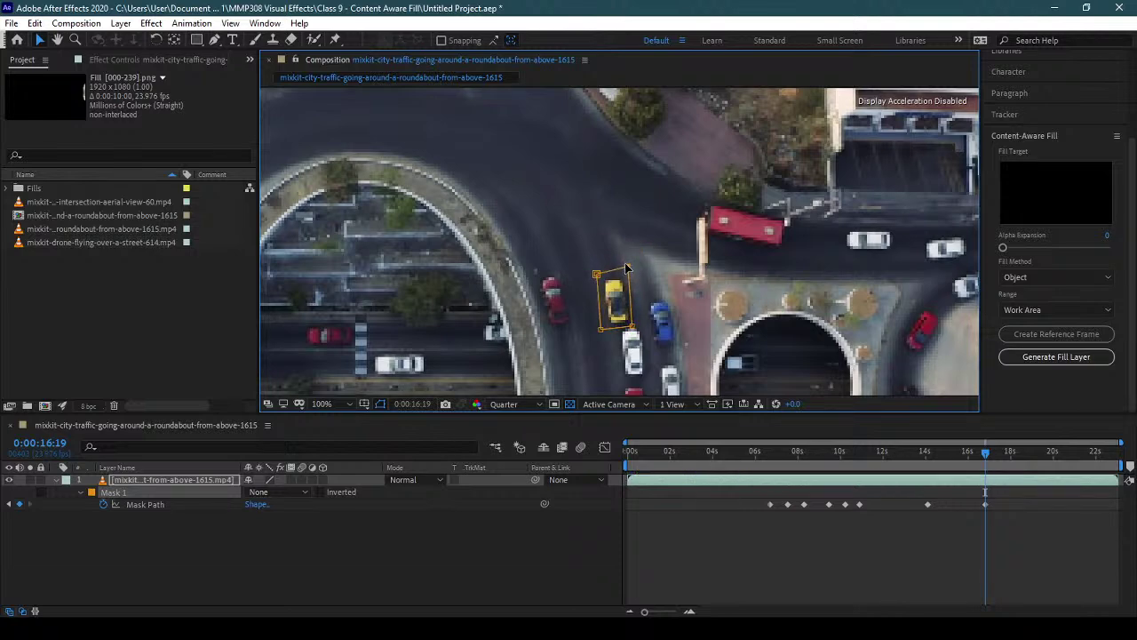
left_click_drag(636, 327, 643, 326)
left_click_drag(627, 267, 594, 279)
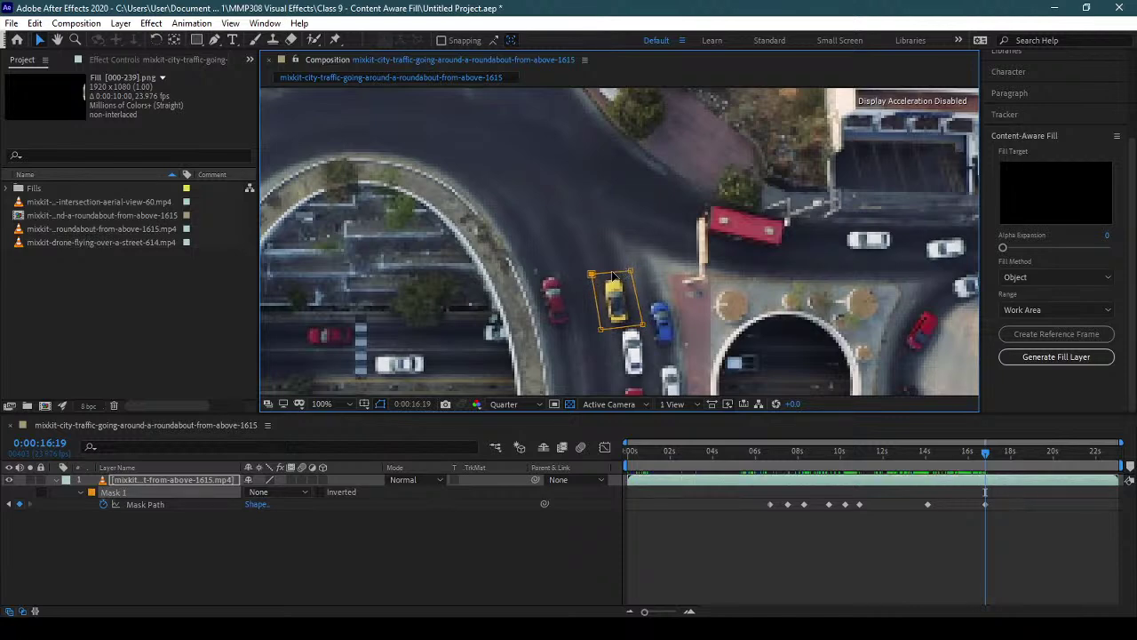
key("Up")
- At 0:00:19:13, move the mask from the blue car back onto the yellow car
left_click_drag(955, 453, 1045, 457)
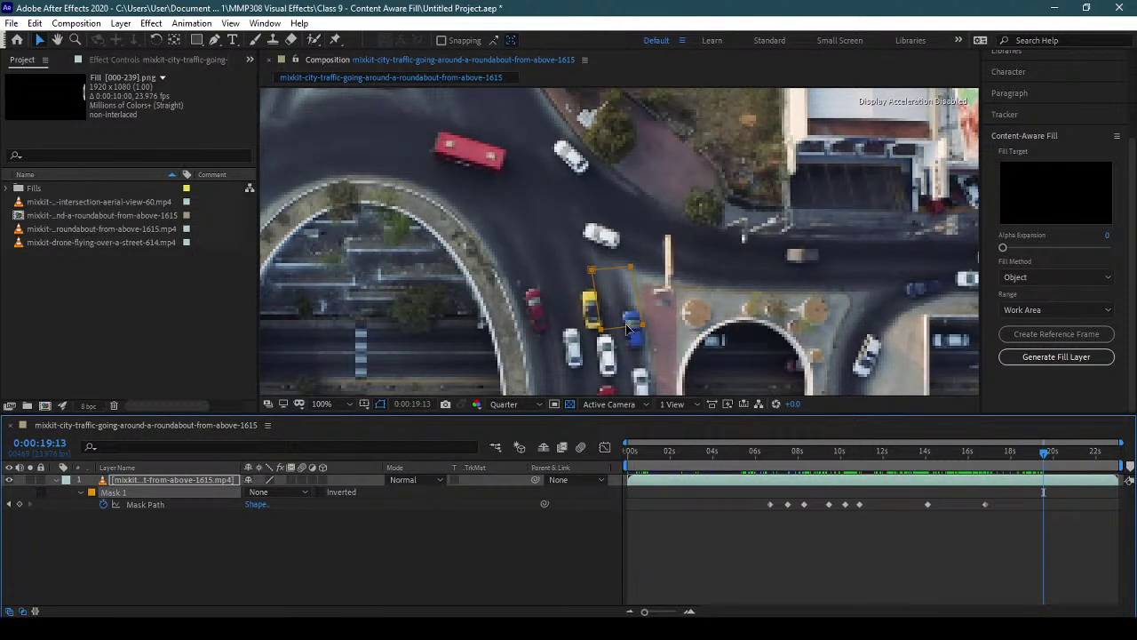
left_click_drag(628, 327, 604, 332)
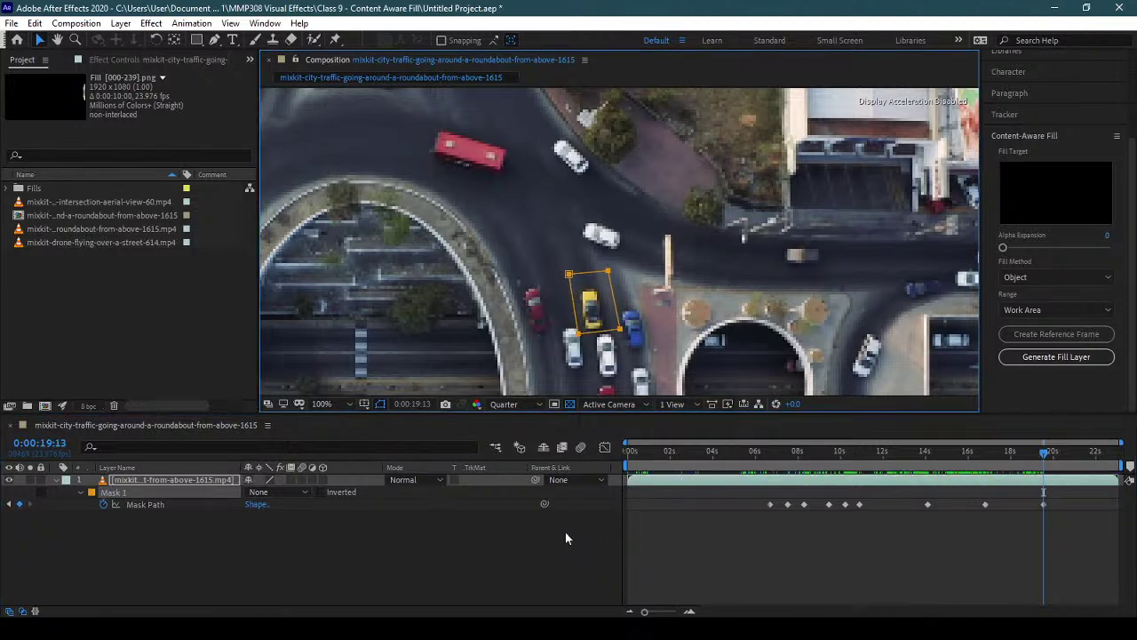
left_click(145, 504)
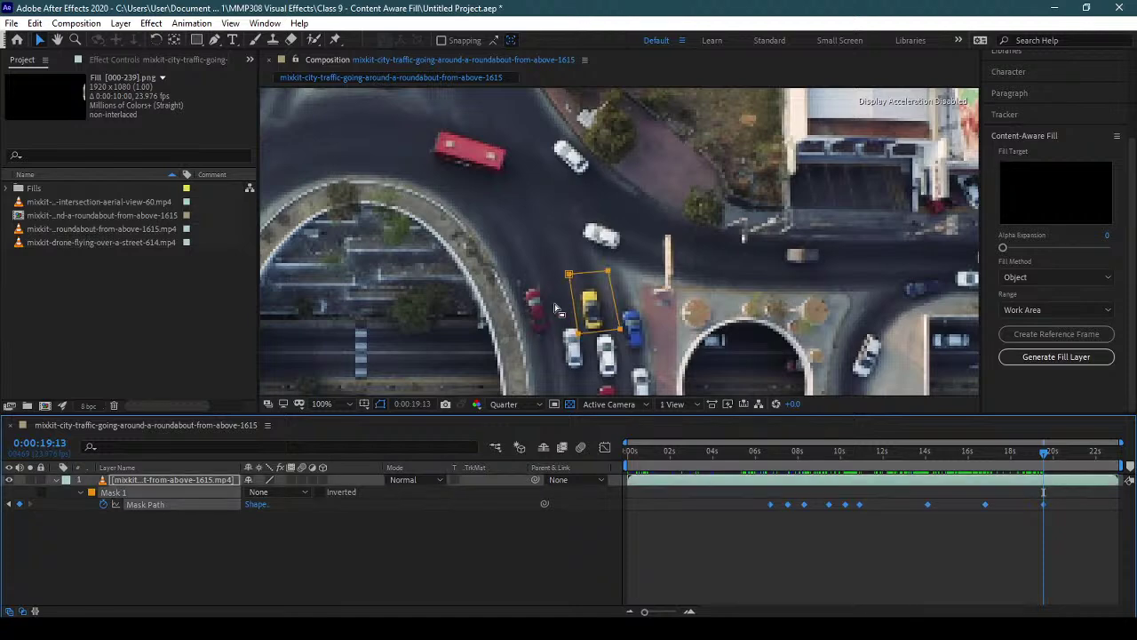
left_click_drag(576, 303, 580, 302)
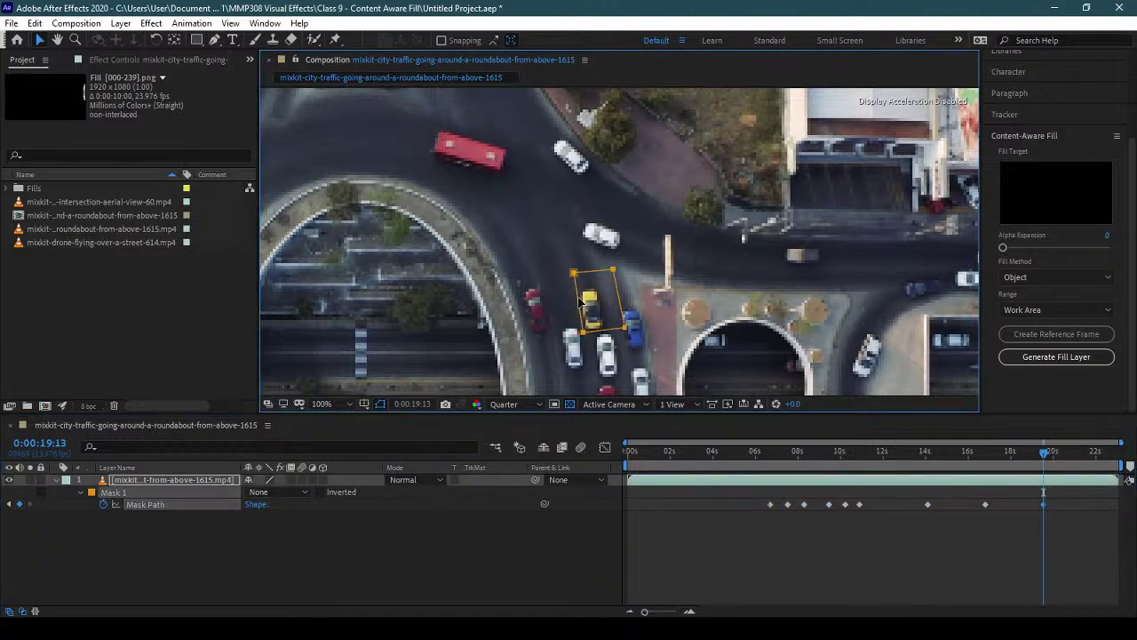
key("ctrl+z")
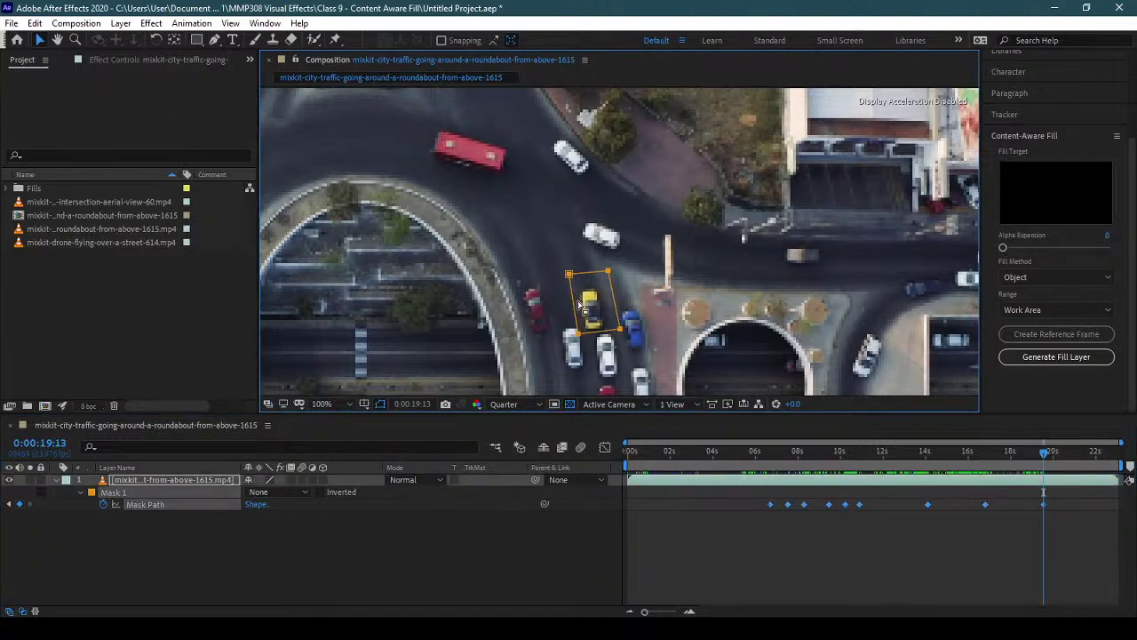
- Zoom to 200% and pull the mask's sides in to the car, adjusting again at 0:00:18:06
scroll(578, 303, "up", 1)
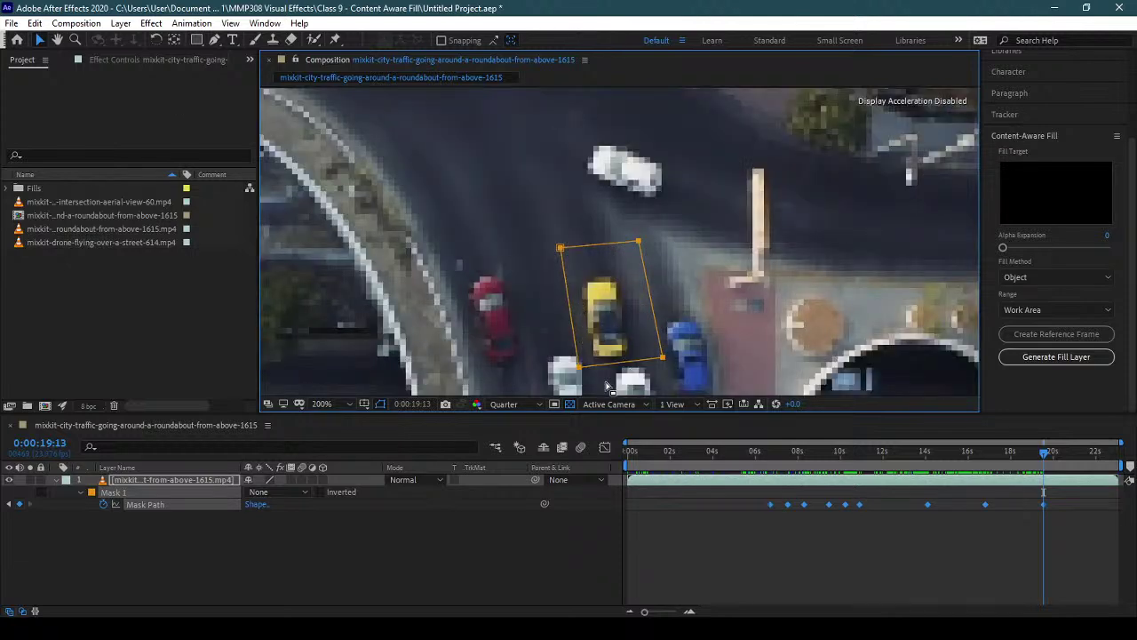
left_click(576, 327)
left_click_drag(571, 326, 579, 321)
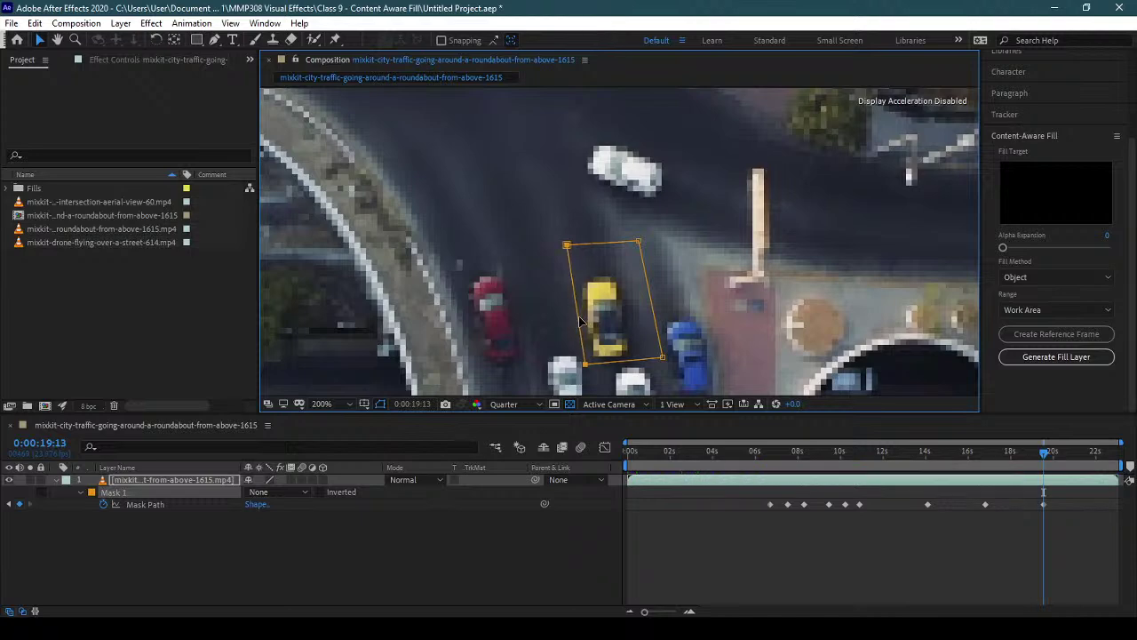
left_click_drag(658, 321, 647, 321)
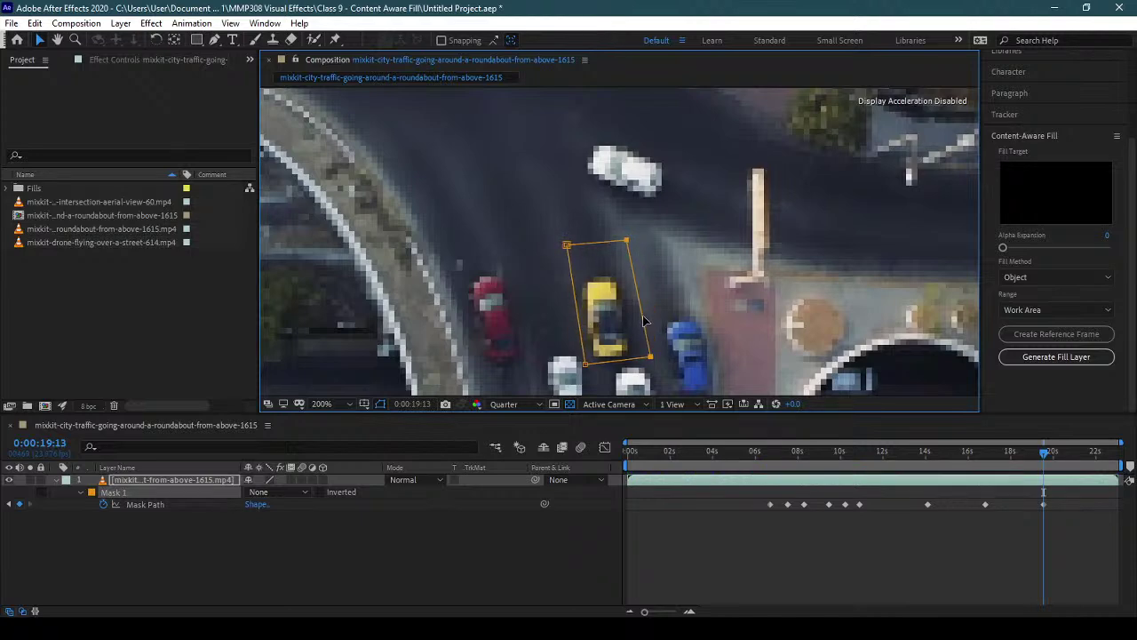
left_click_drag(1059, 455, 1019, 454)
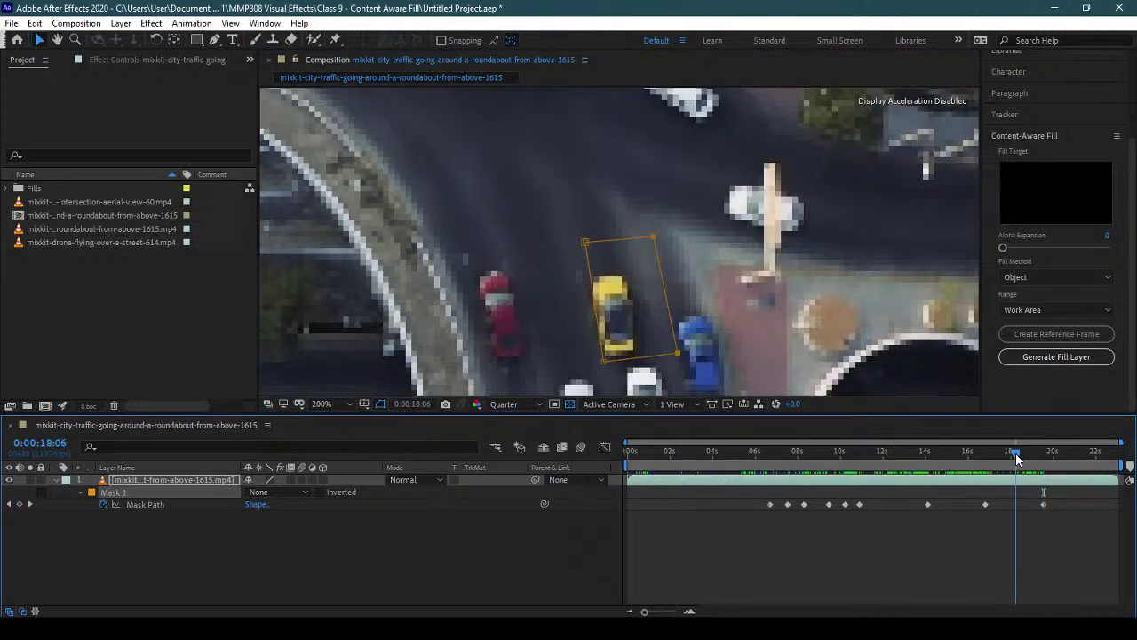
left_click_drag(595, 334, 600, 336)
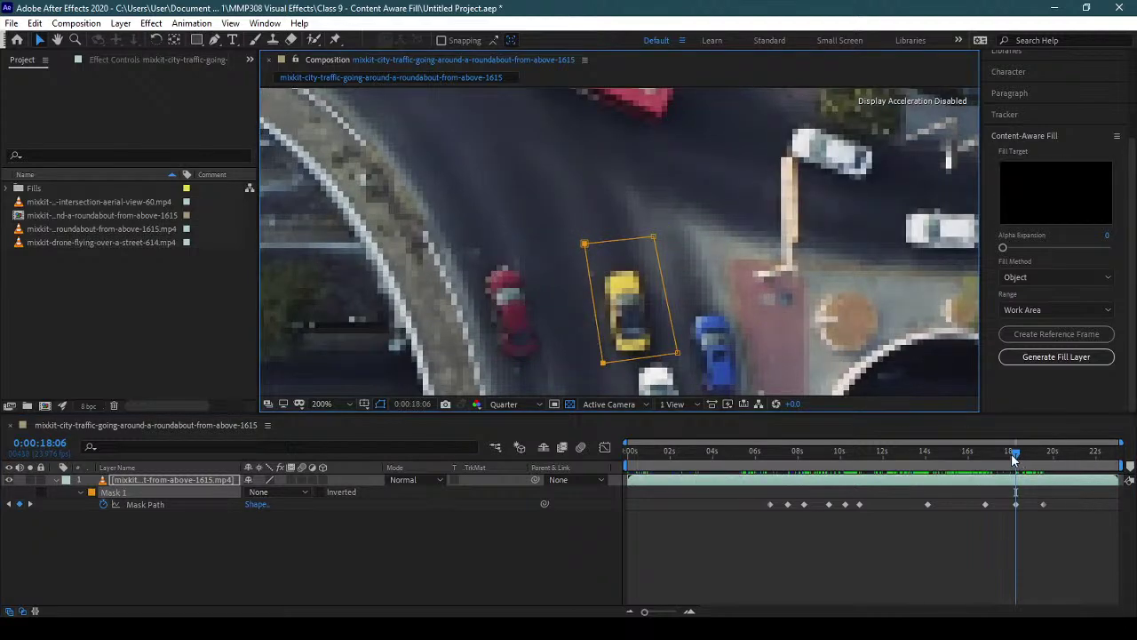
- Realign the mask edges and corners on the car at 0:00:20:15 and 0:00:23:01
left_click_drag(1013, 456, 1066, 455)
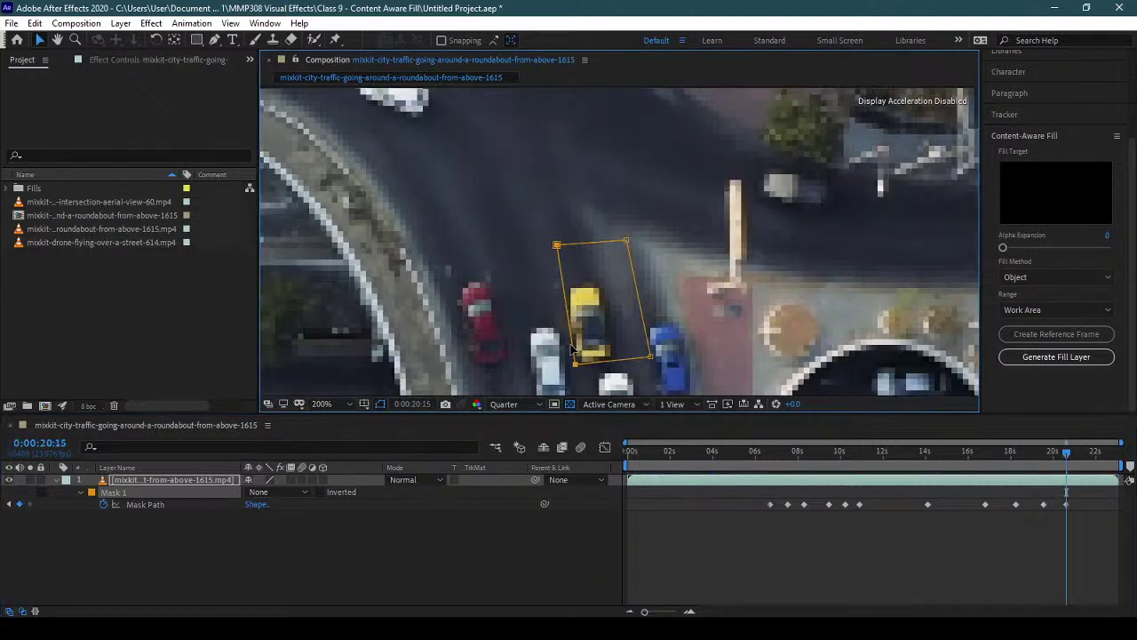
left_click_drag(583, 355, 569, 355)
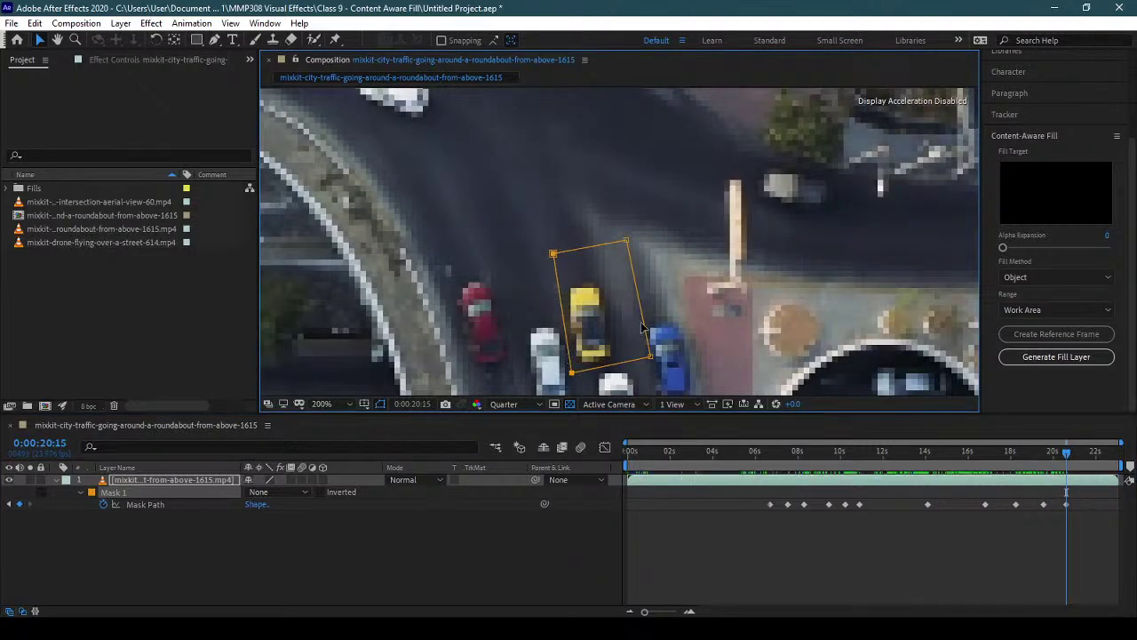
left_click_drag(644, 328, 633, 330)
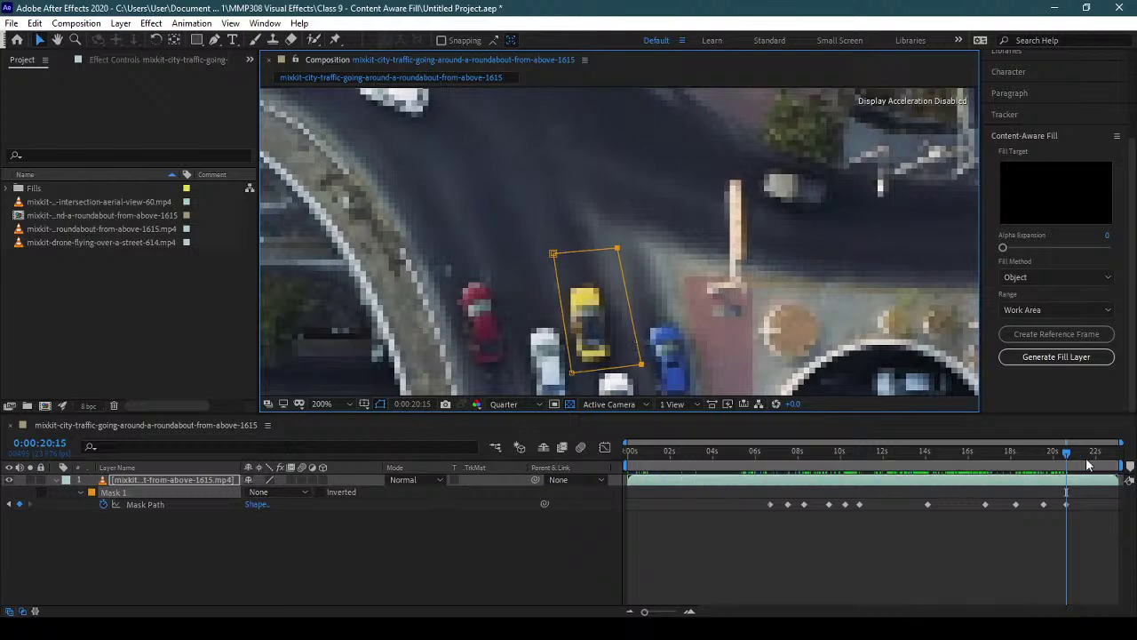
key("space")
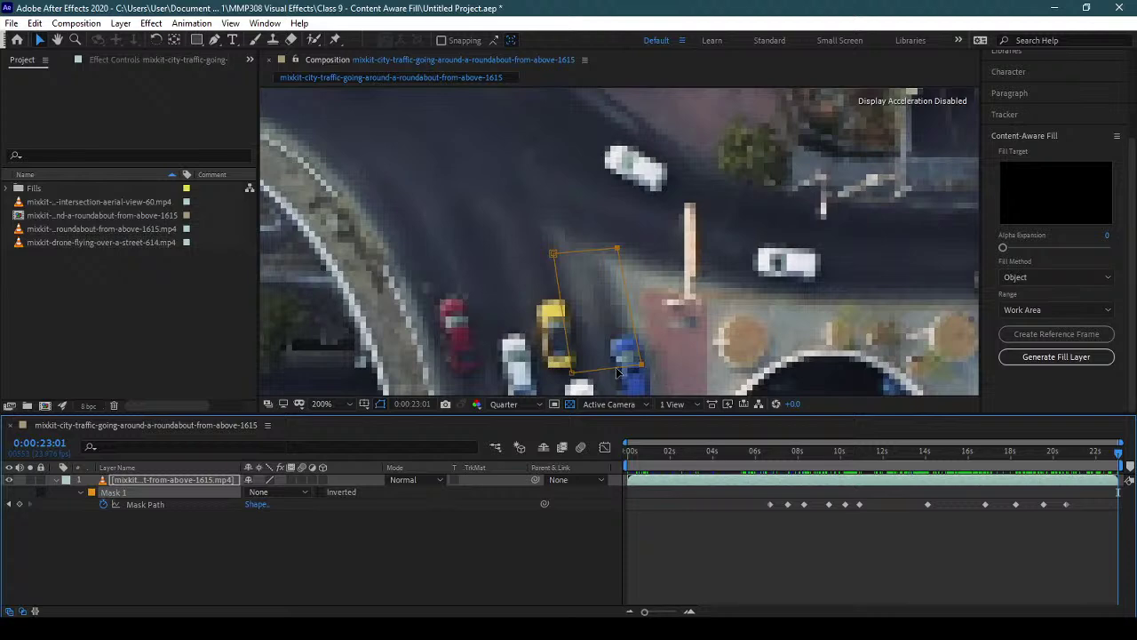
left_click_drag(617, 371, 582, 376)
left_click_drag(553, 254, 522, 271)
left_click_drag(613, 252, 585, 269)
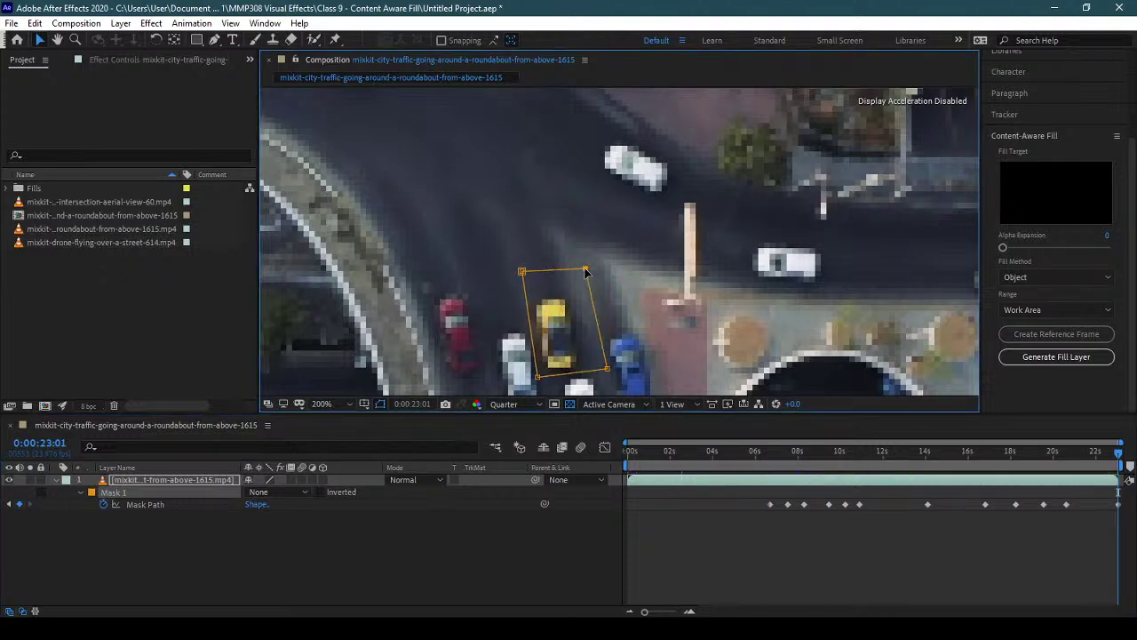
left_click_drag(607, 368, 600, 374)
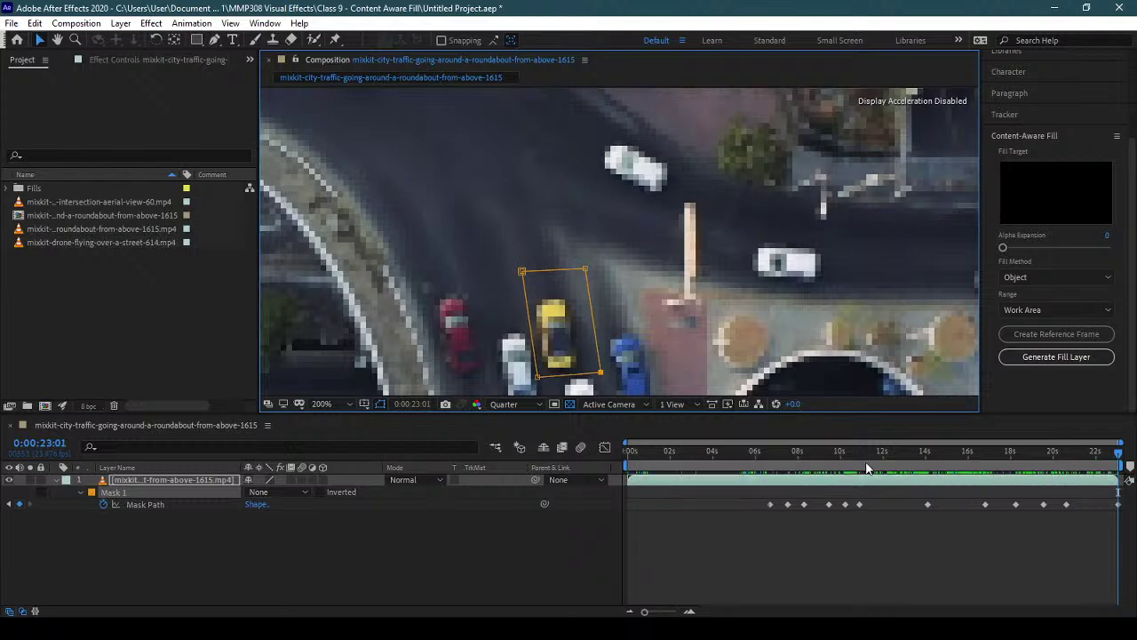
left_click_drag(1101, 461, 1087, 455)
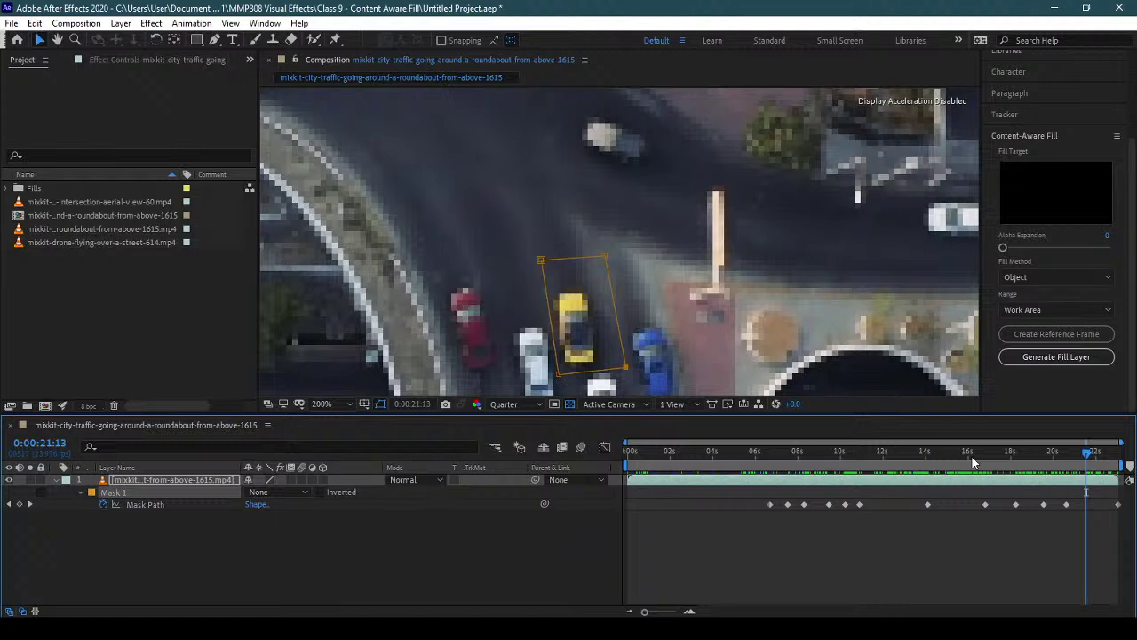
- Scrub back through 0:00:15:06 and 0:00:12:03, zoom out to 50% and pan over the roundabout
left_click(952, 450)
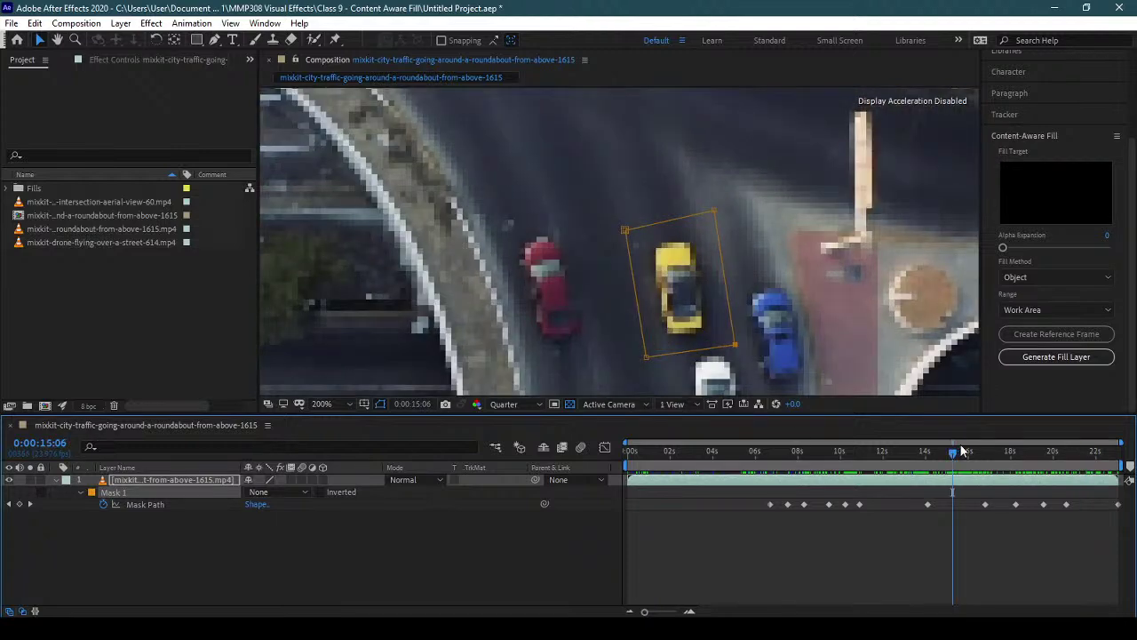
left_click_drag(900, 449, 752, 446)
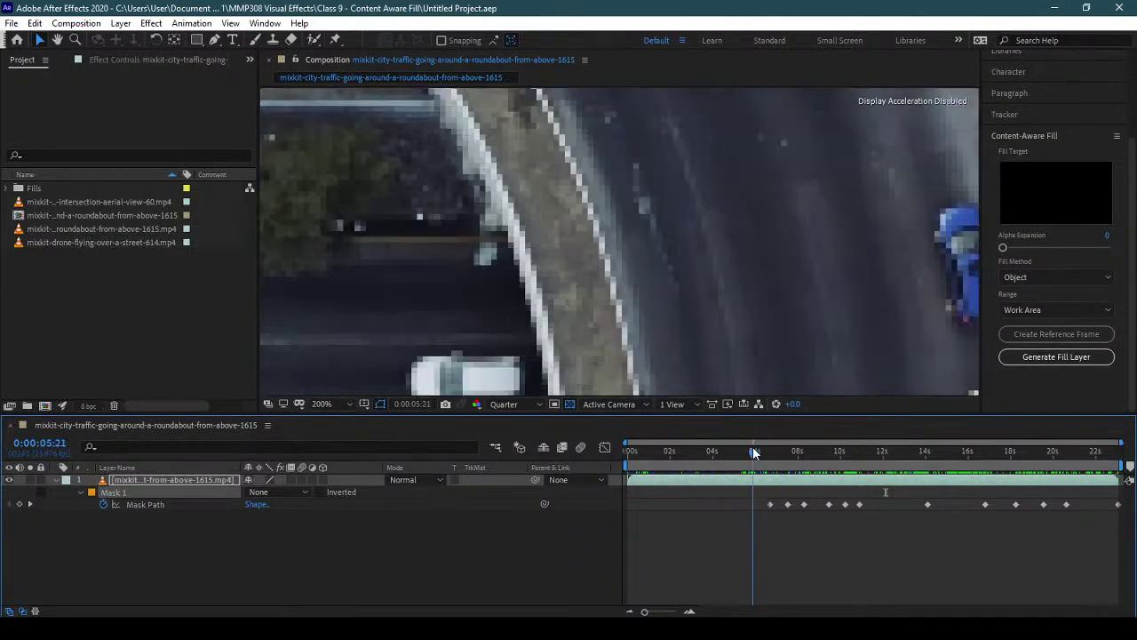
scroll(599, 229, "down", 4)
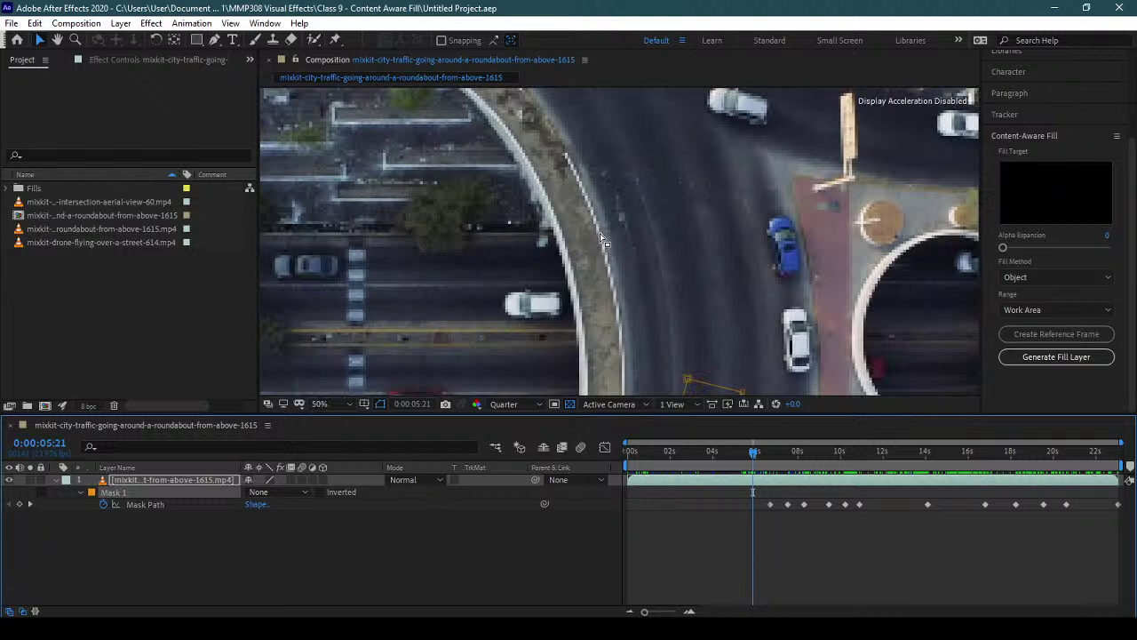
key("space")
left_click_drag(655, 273, 662, 264)
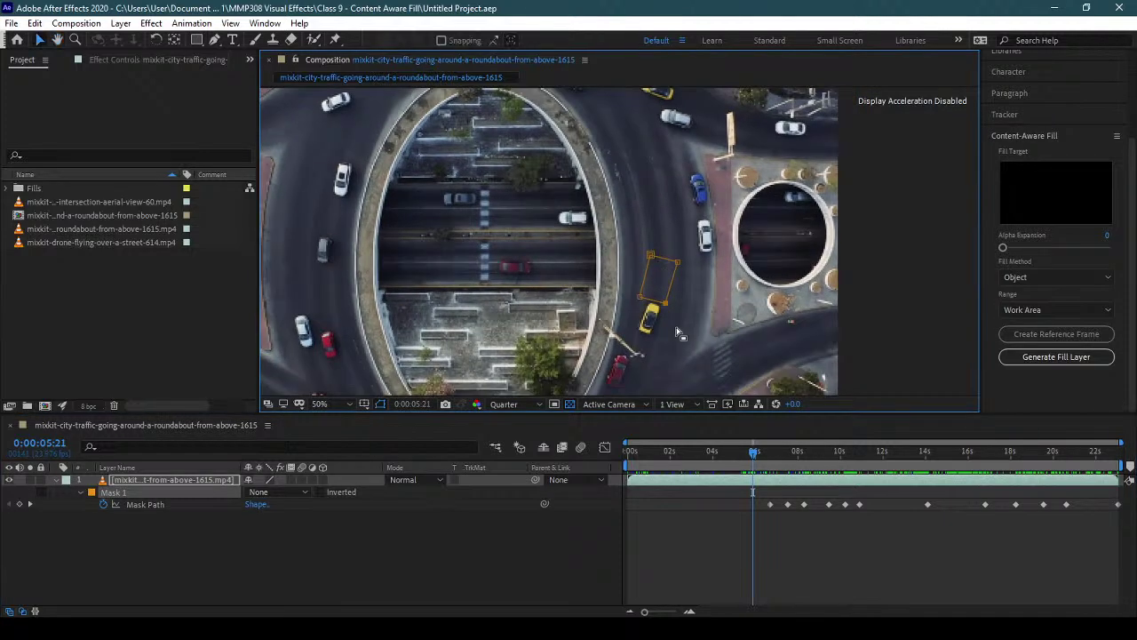
- At about 4 seconds, move Mask 1 down onto the yellow taxi and tighten its edges
scroll(675, 332, "up", 2)
left_click_drag(750, 451, 715, 455)
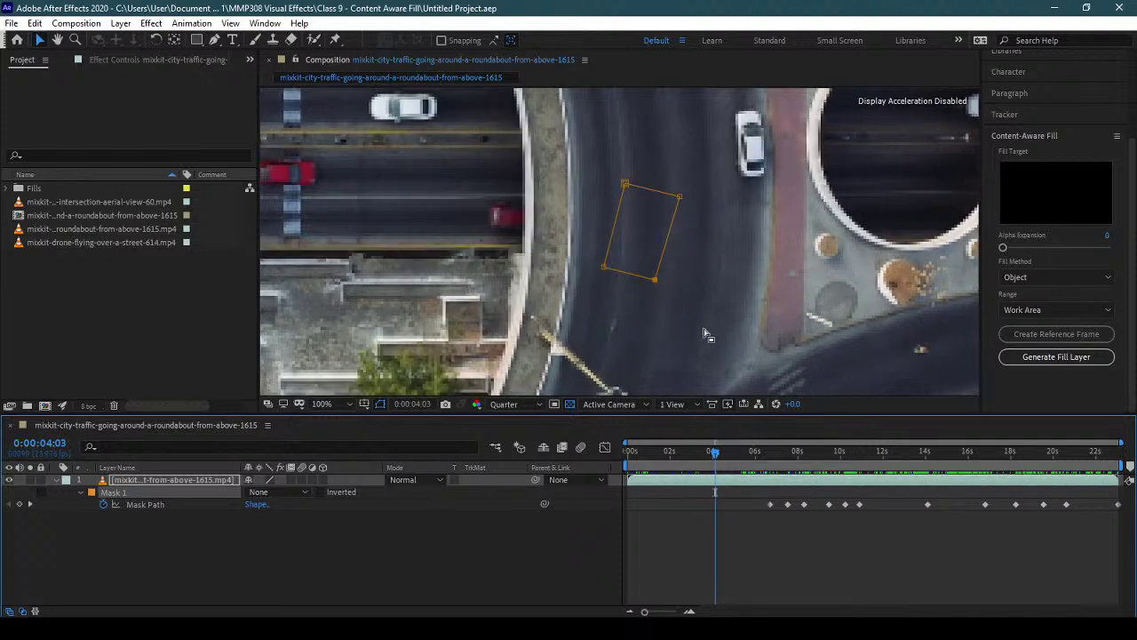
key("space")
left_click_drag(675, 294, 665, 226)
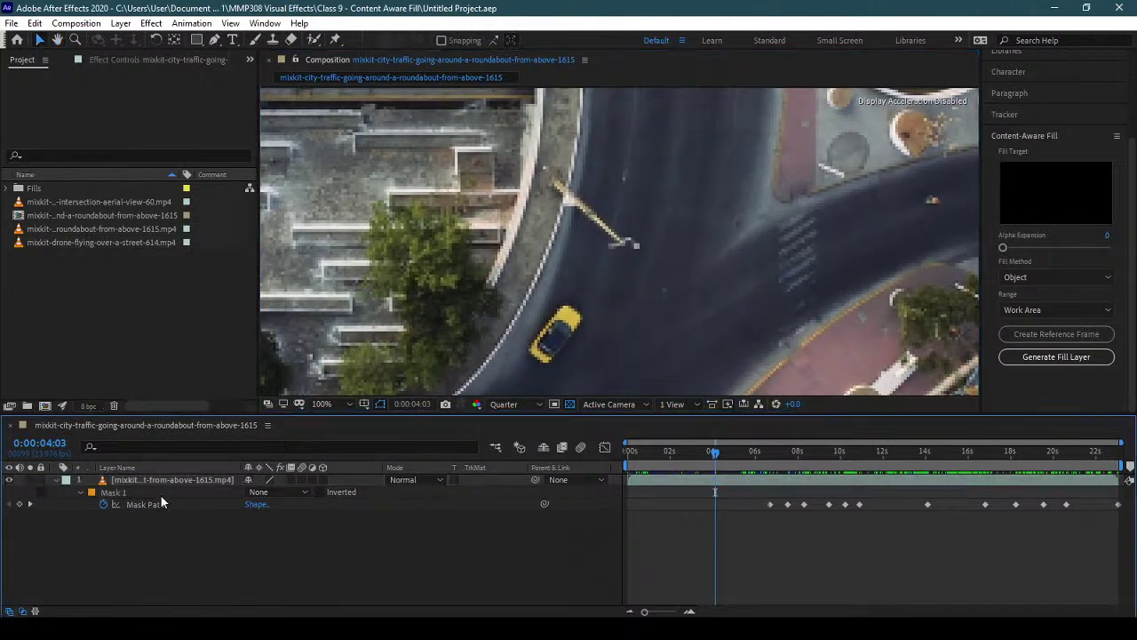
left_click(158, 492)
left_click_drag(633, 127, 536, 375)
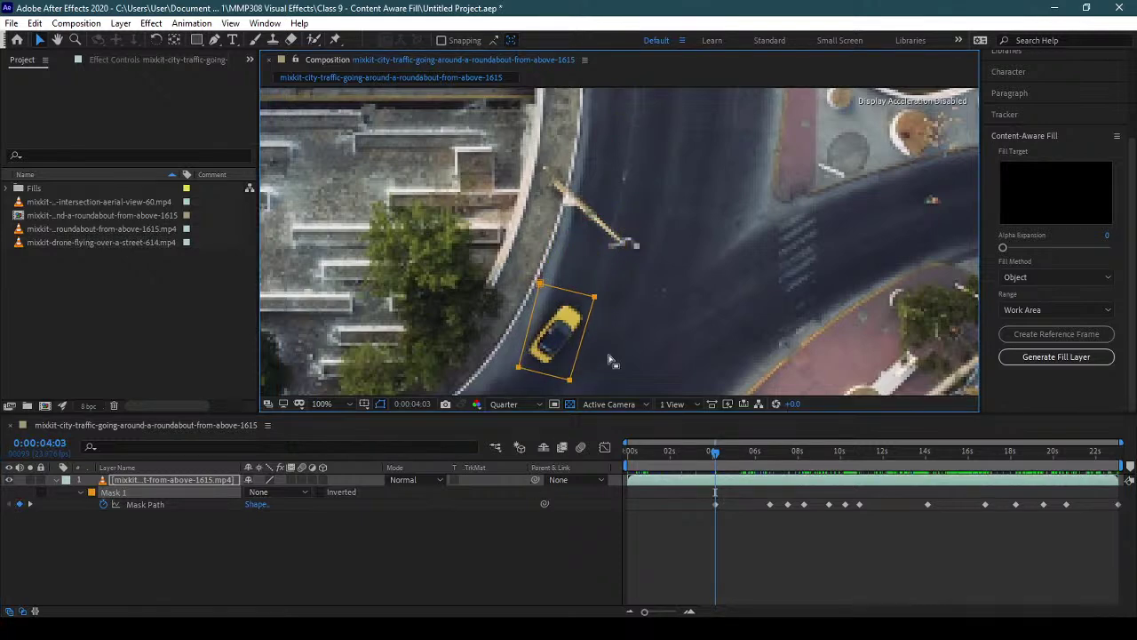
left_click_drag(569, 294, 585, 300)
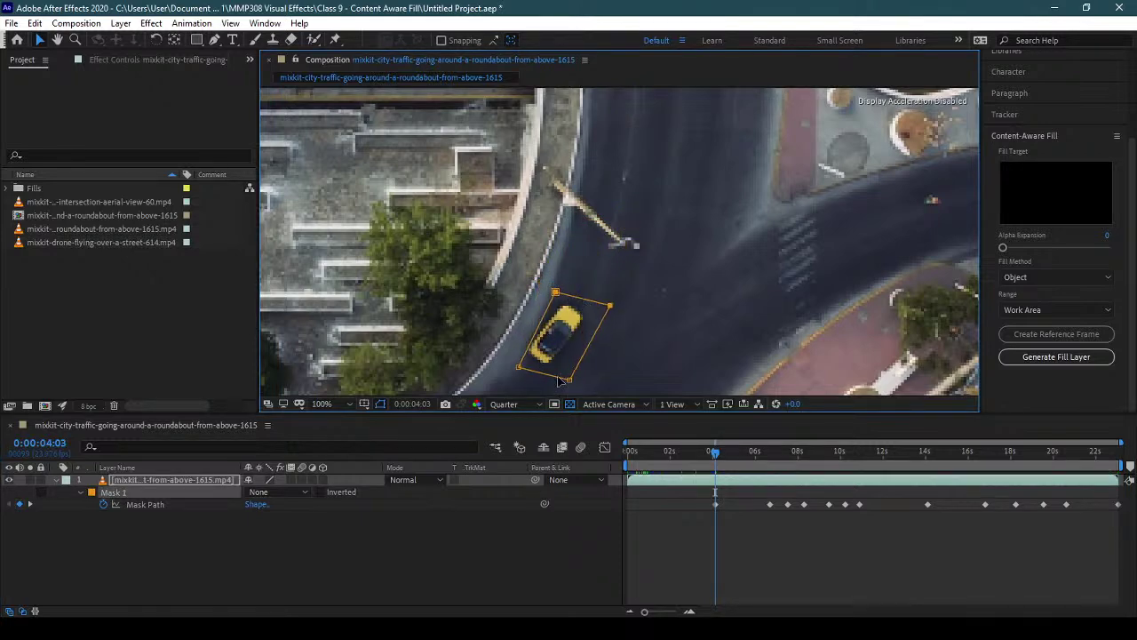
left_click_drag(551, 376, 541, 370)
left_click_drag(583, 294, 558, 289)
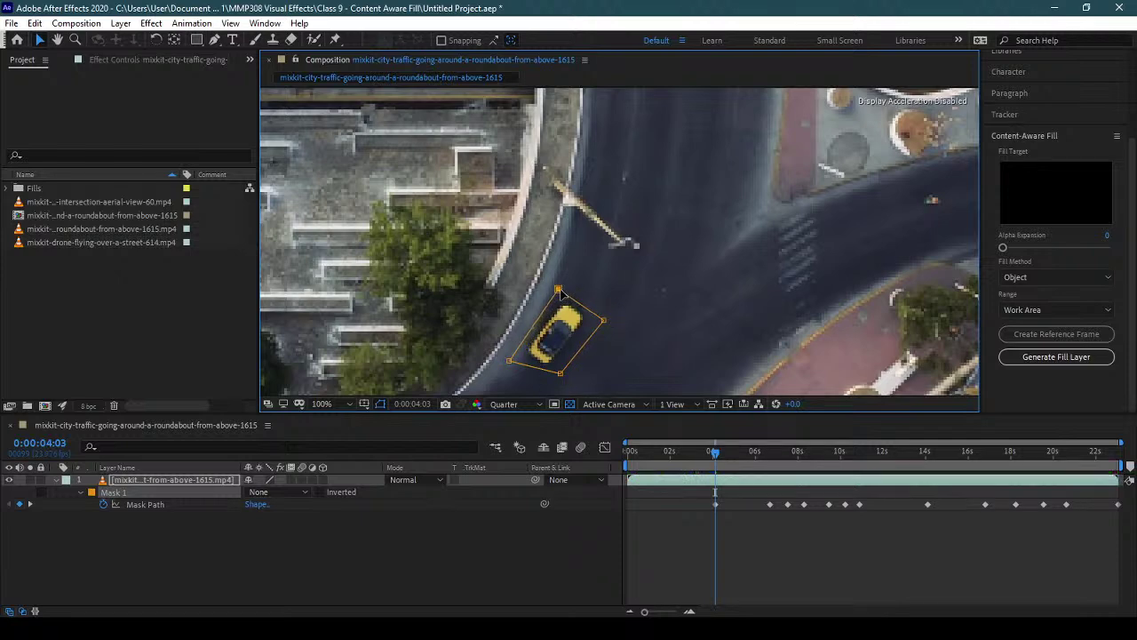
left_click_drag(511, 360, 558, 382)
- Reshape the mask to cover the taxi again at 0:00:05:10
left_click(737, 452)
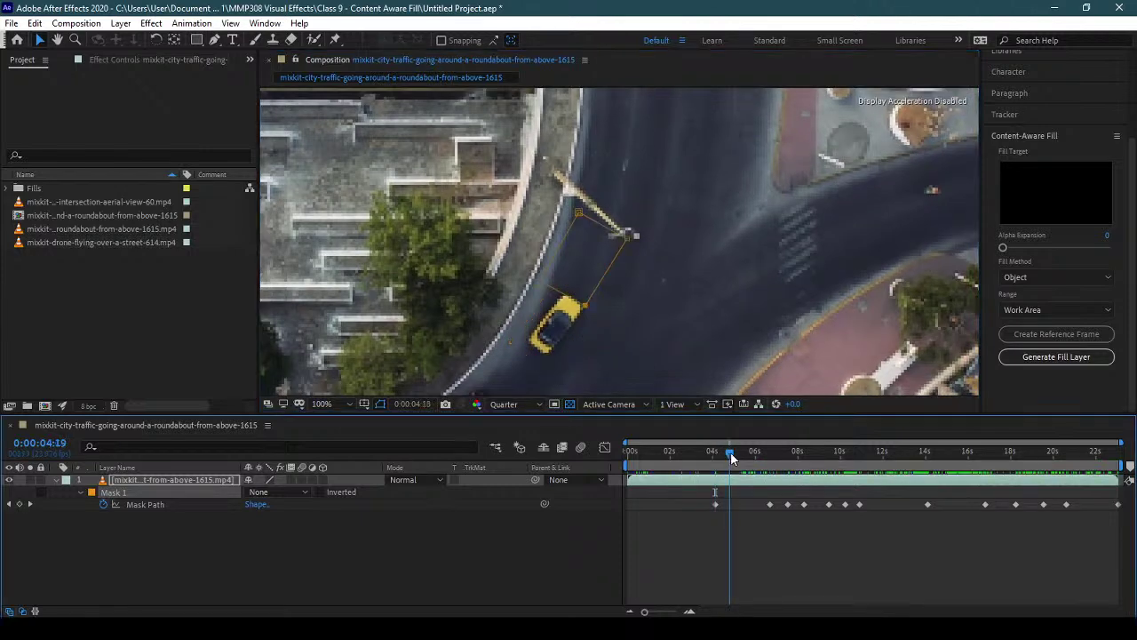
left_click_drag(737, 451, 742, 452)
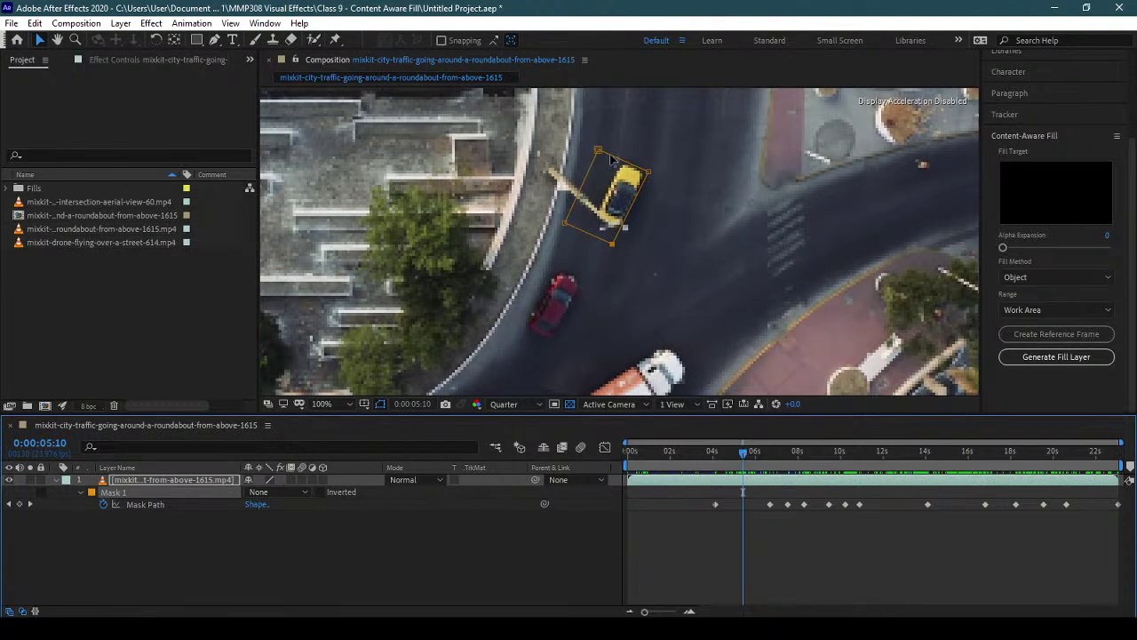
left_click_drag(635, 204, 598, 184)
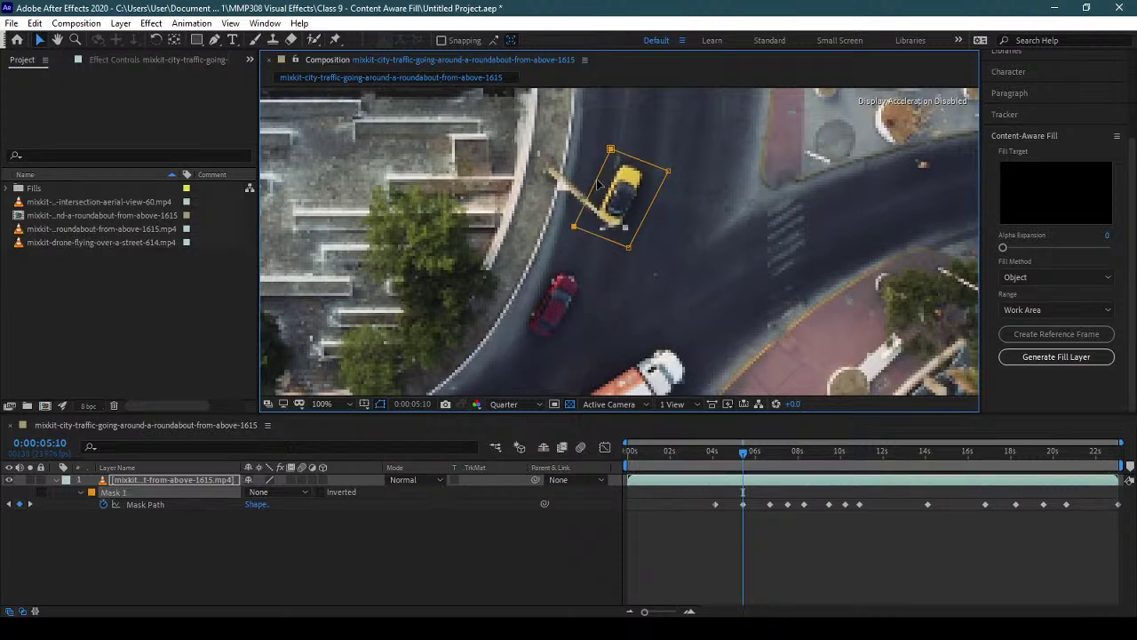
left_click_drag(744, 455, 701, 463)
- At 0:00:03:11, move Mask 1 onto the yellow car and fit its corners
left_click_drag(634, 309, 718, 216)
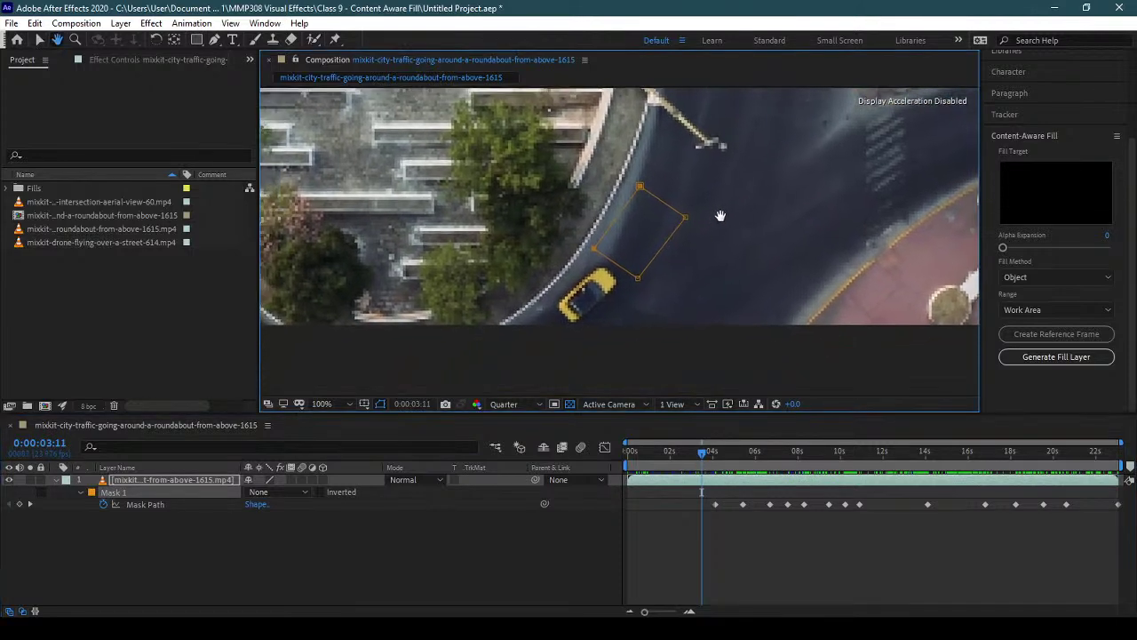
left_click(181, 546)
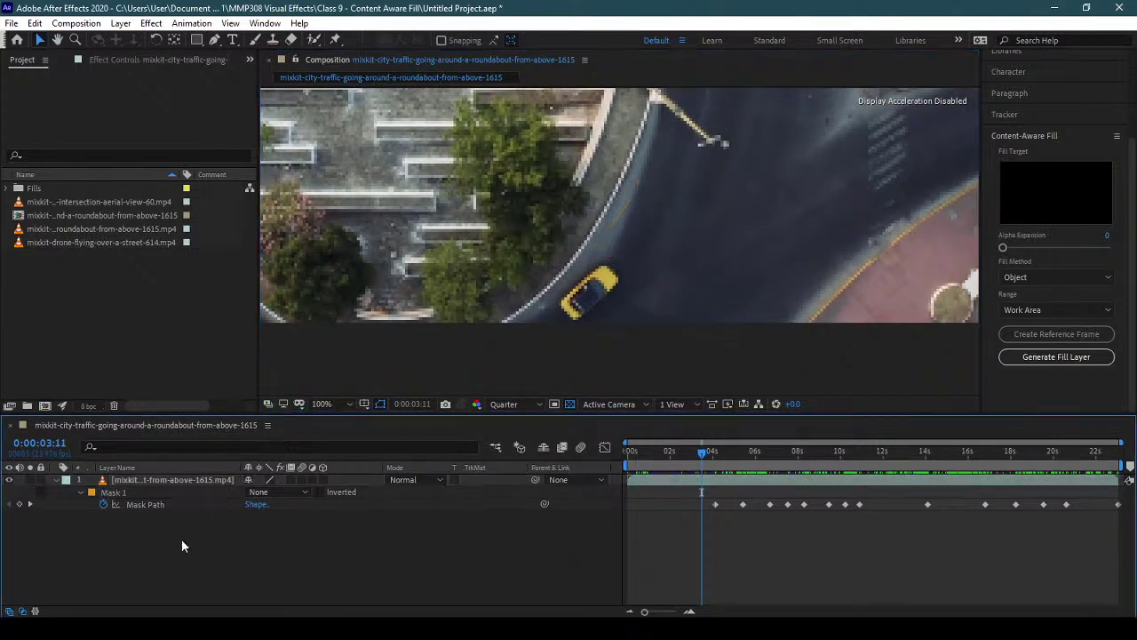
left_click(144, 493)
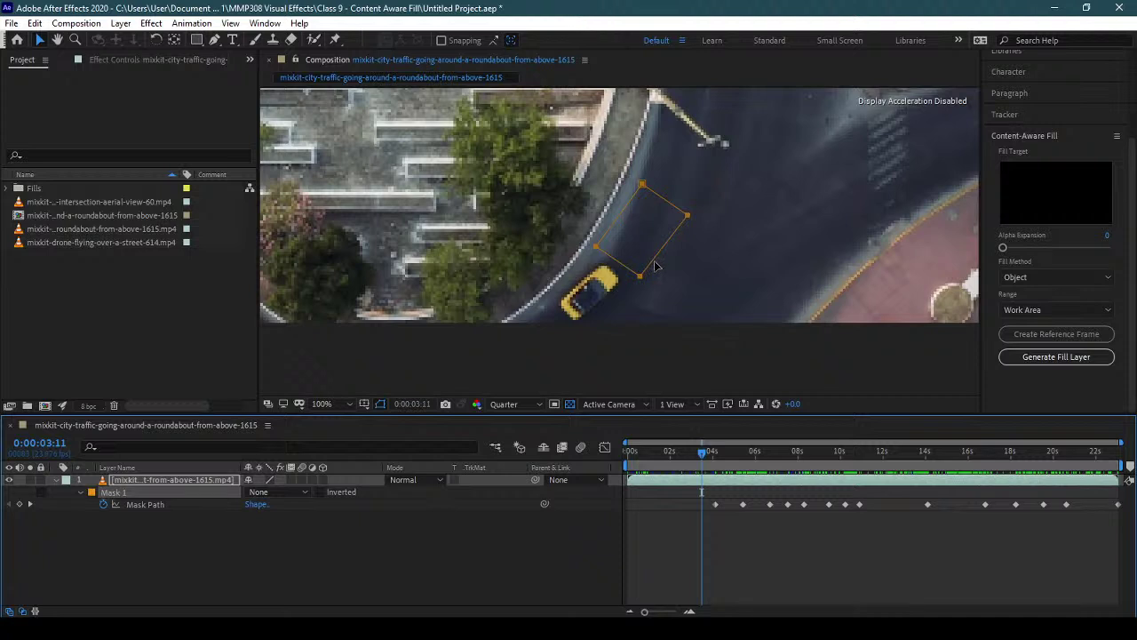
left_click_drag(655, 265, 601, 330)
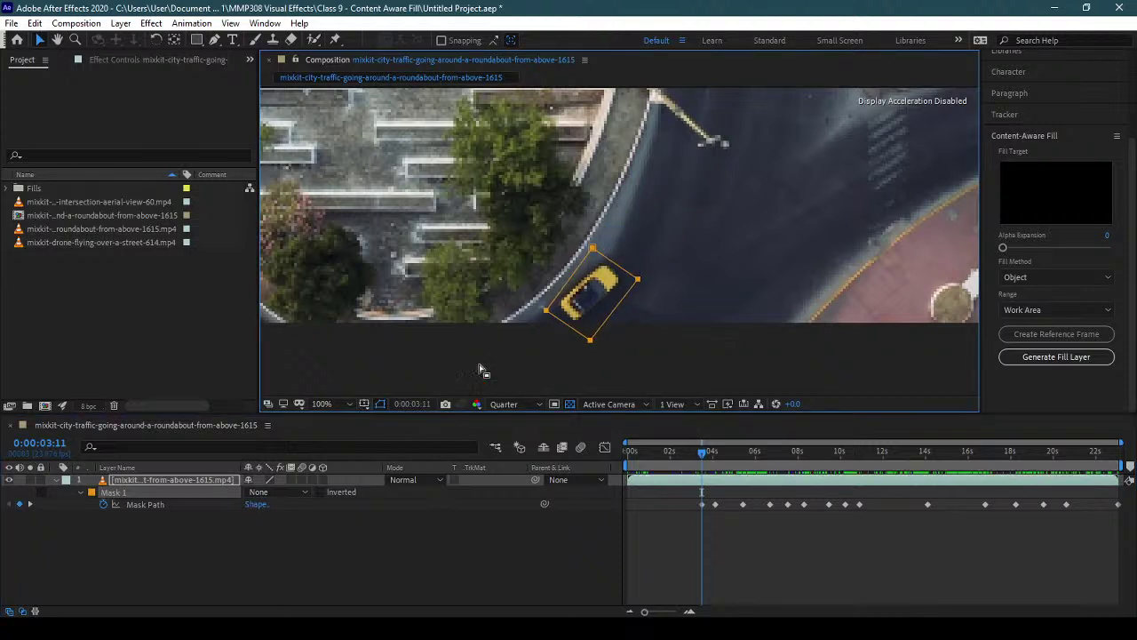
left_click(556, 356)
left_click_drag(592, 342, 596, 322)
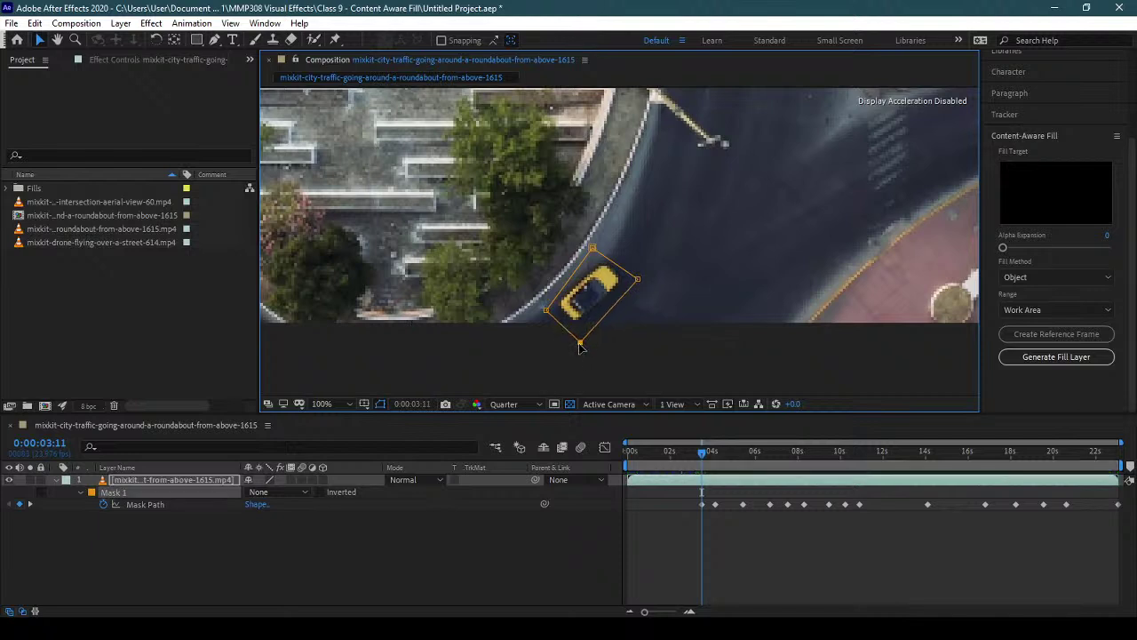
left_click_drag(592, 250, 607, 246)
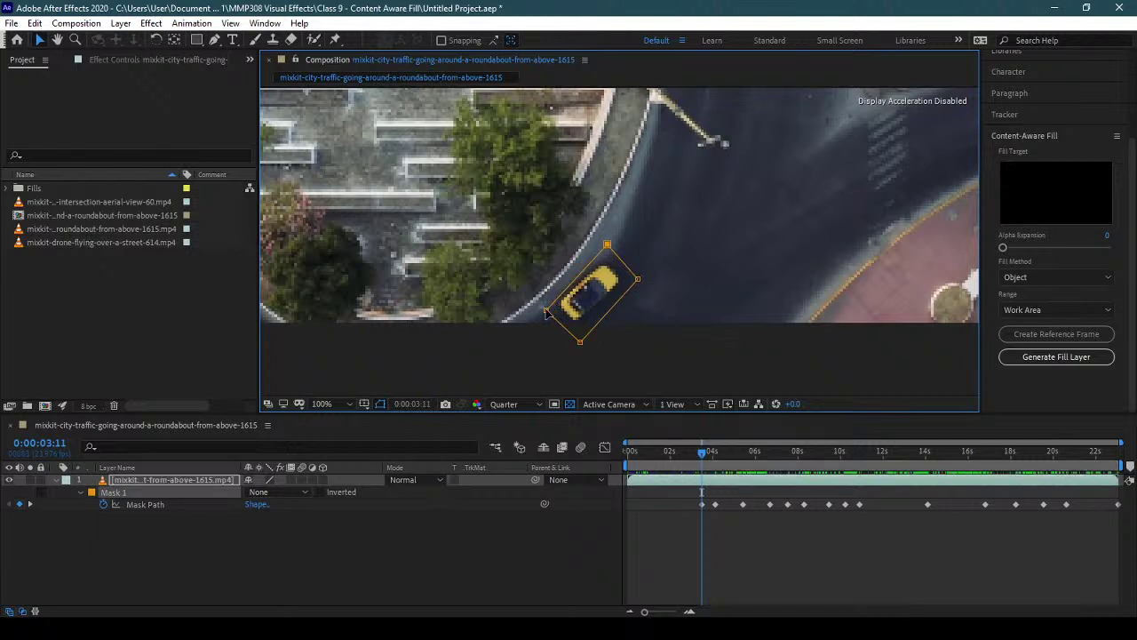
left_click_drag(545, 310, 575, 285)
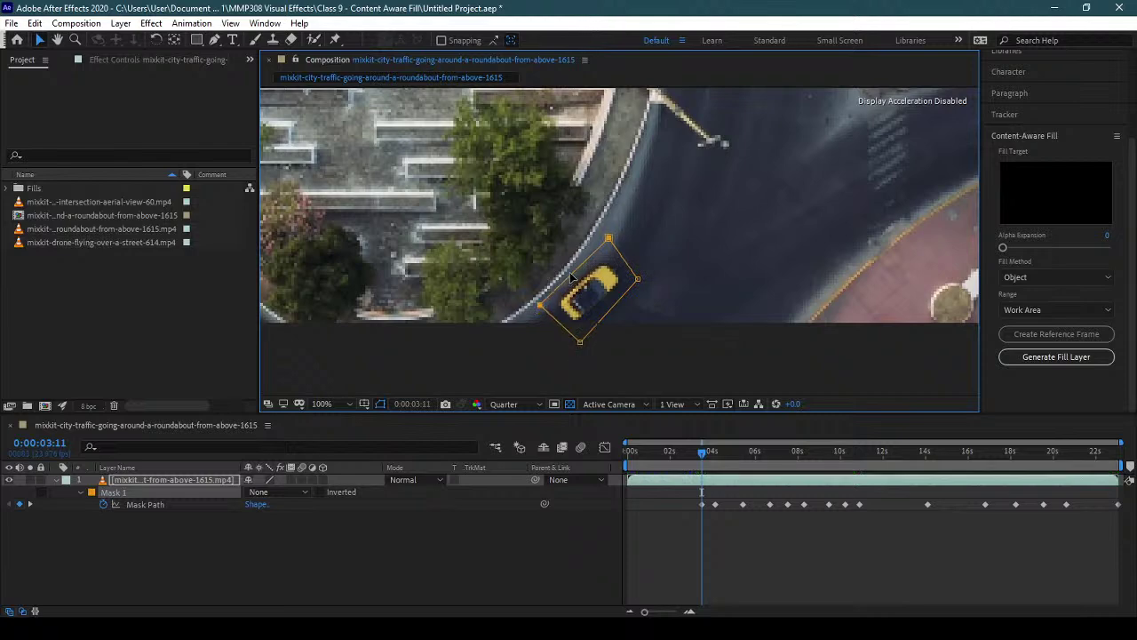
- Reposition the whole mask over the car at 0:00:02:21 and 0:00:02:08
mouse_move(702, 458)
left_mouse_down()
mouse_move(671, 465)
mouse_move(689, 459)
left_mouse_up()
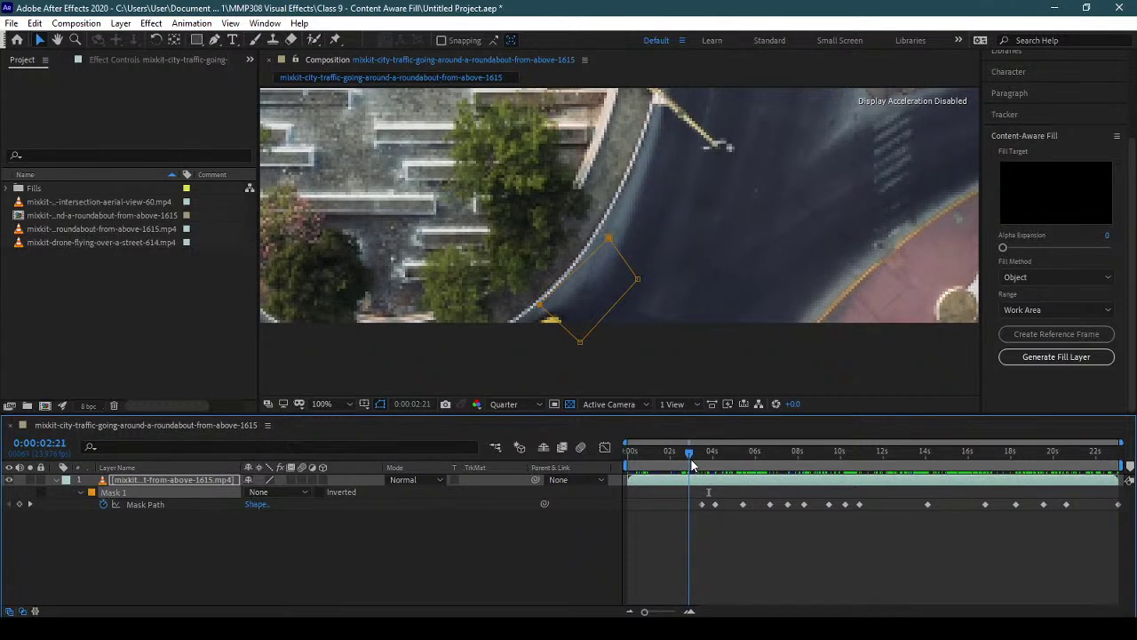
left_click(161, 509)
left_click(157, 494)
left_click_drag(604, 326, 553, 383)
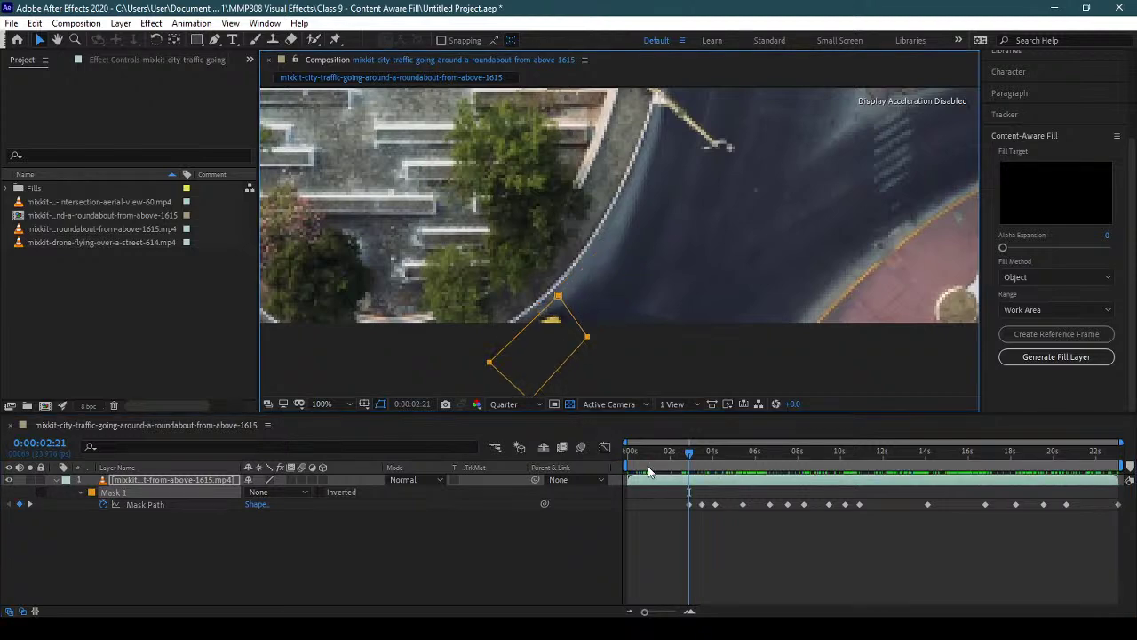
left_click(697, 451)
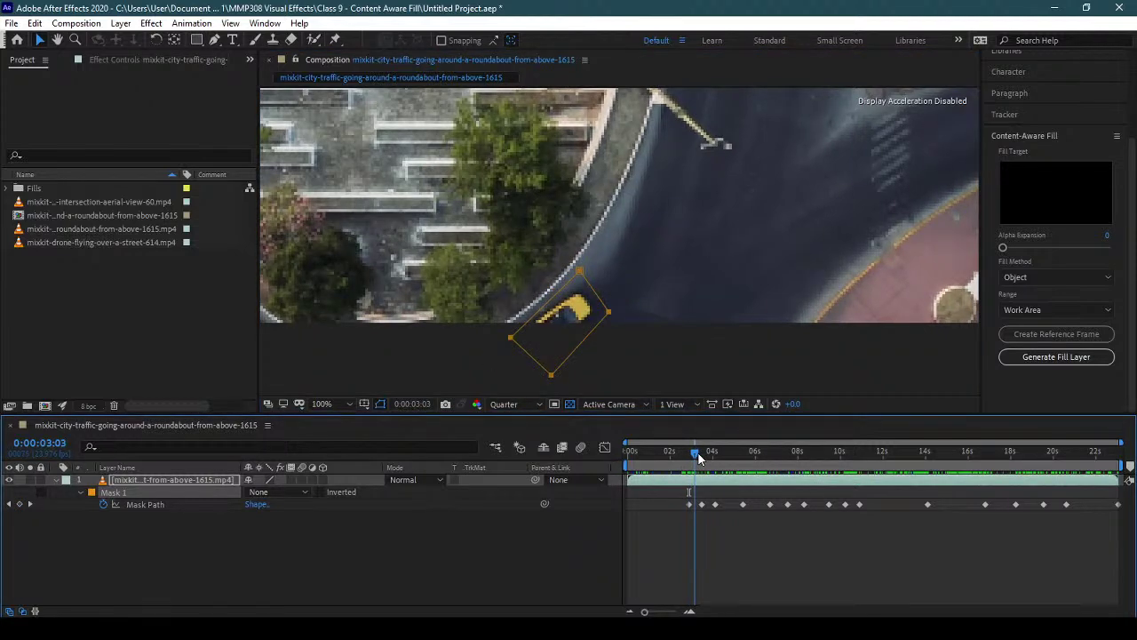
left_click_drag(698, 451, 676, 453)
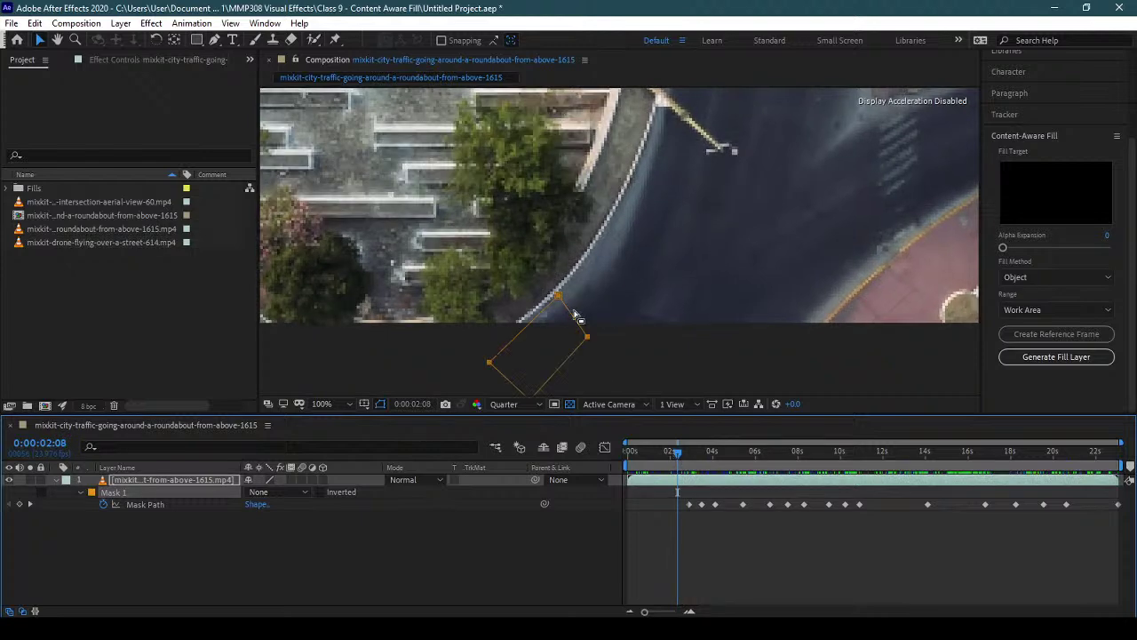
left_click_drag(505, 346, 478, 381)
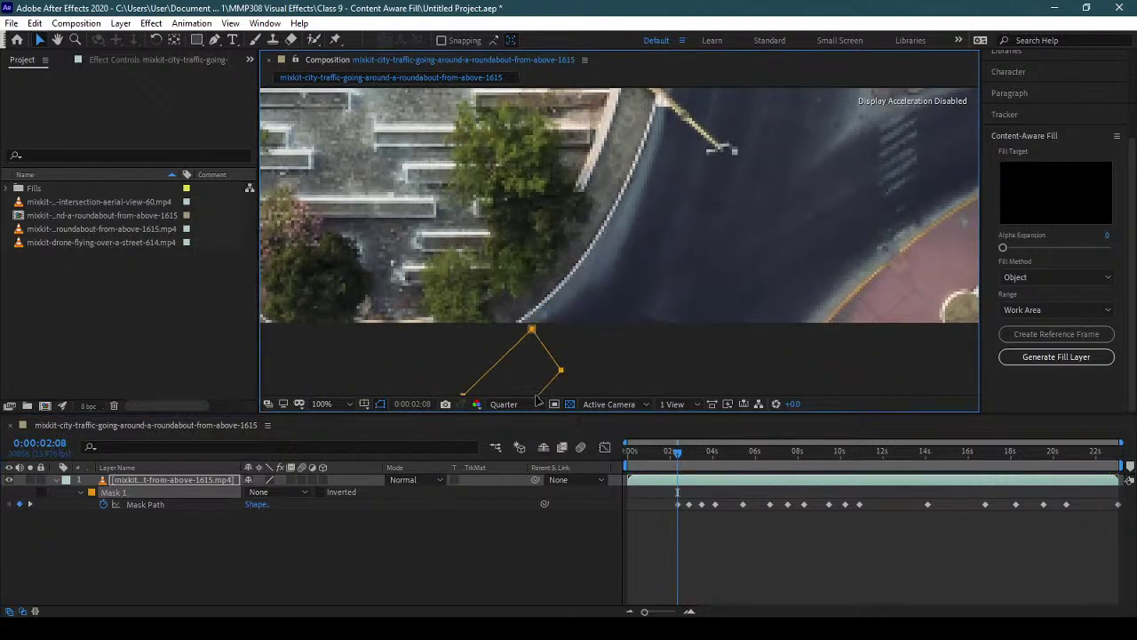
left_click(324, 404)
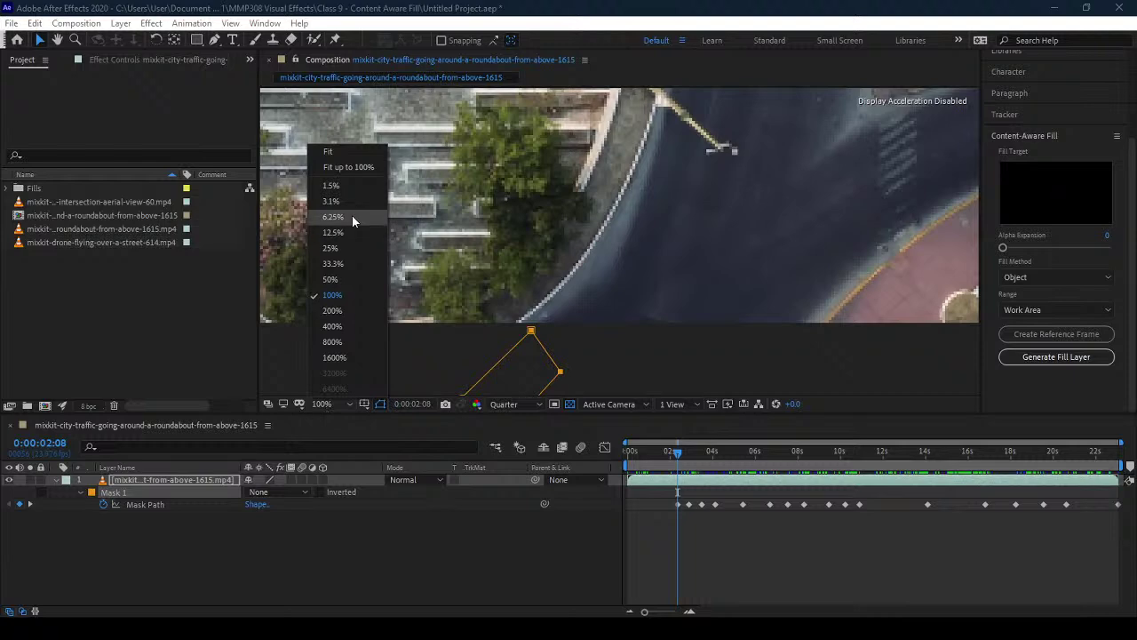
- Fit the composition in the viewer, save the project, and preview from the first frame
left_click(348, 168)
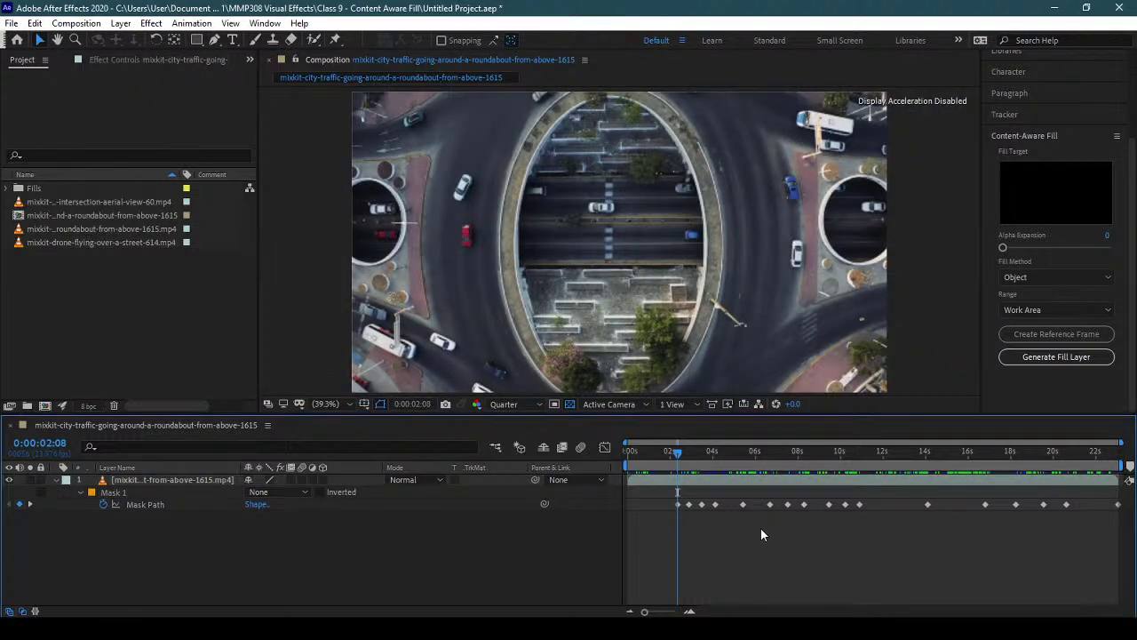
key("ctrl+s")
key("Home")
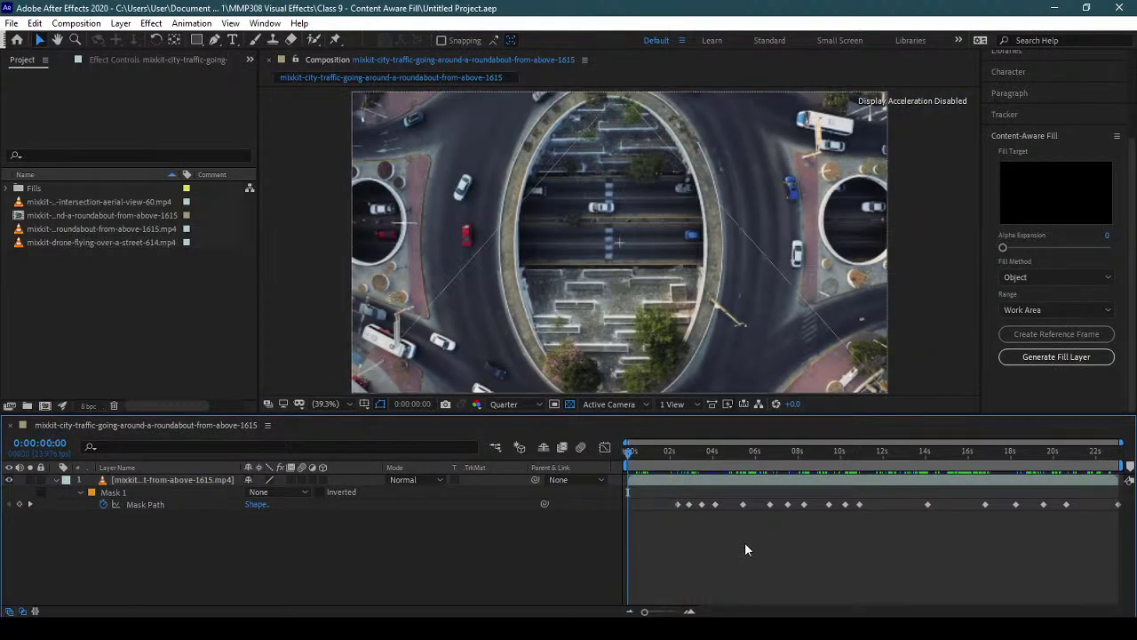
key("space")
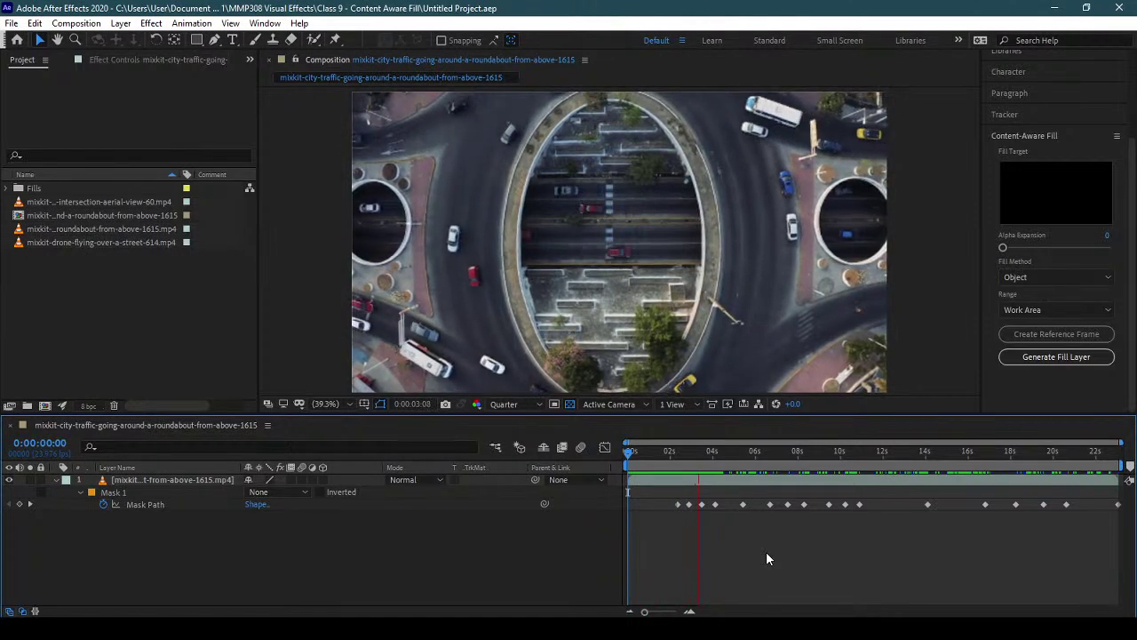
- Stop the preview and switch Mask 1's mode to Subtract
key("space")
left_click(296, 493)
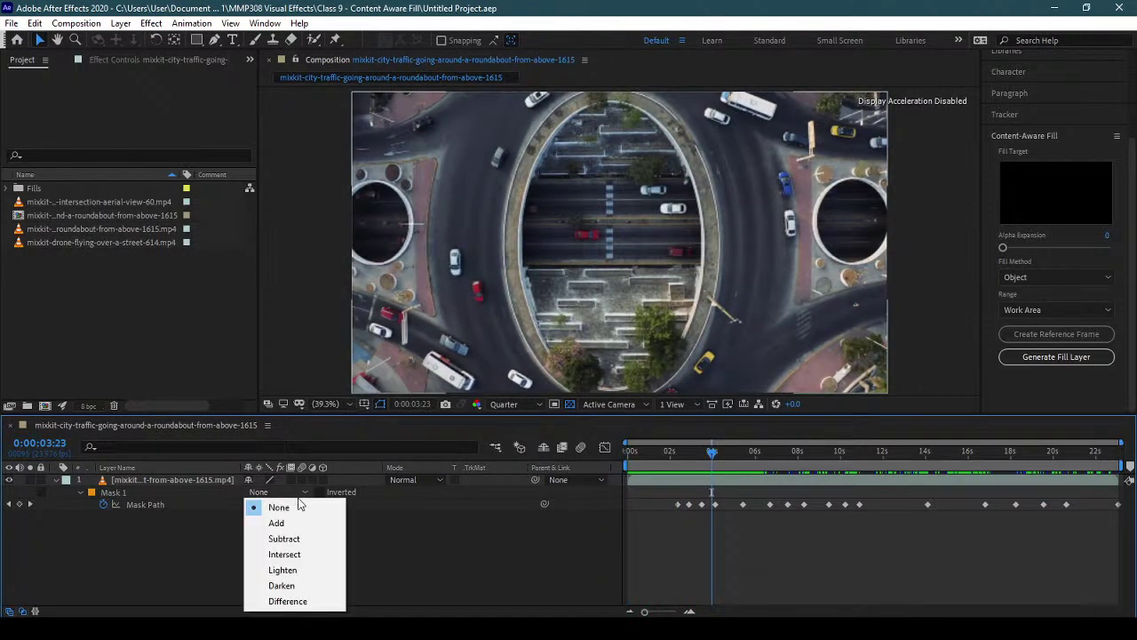
left_click(318, 540)
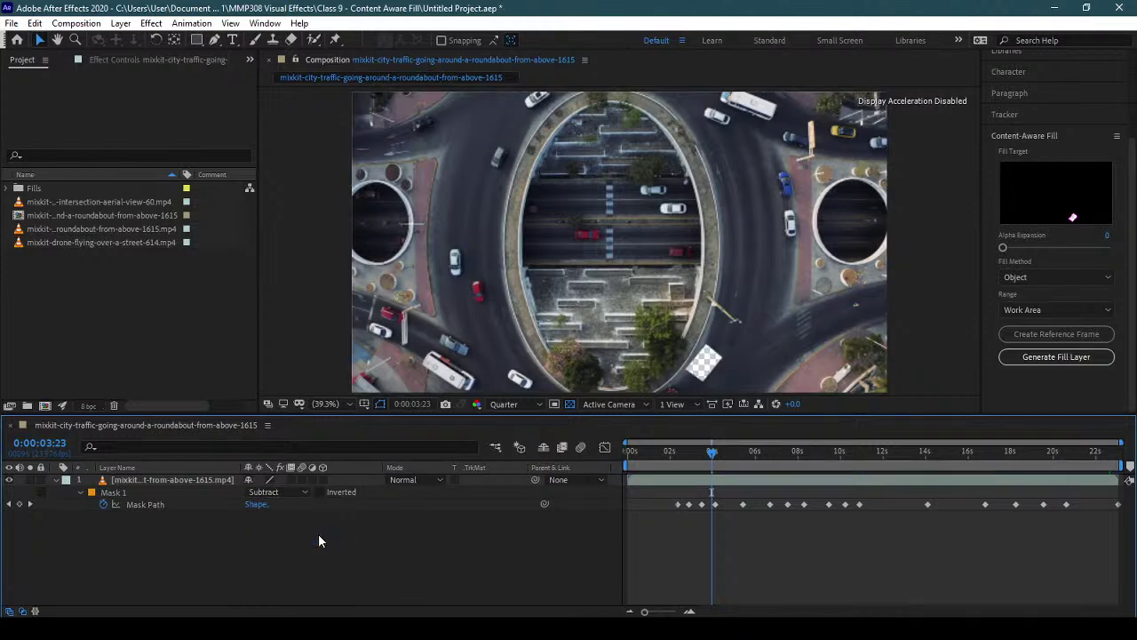
left_click(146, 490)
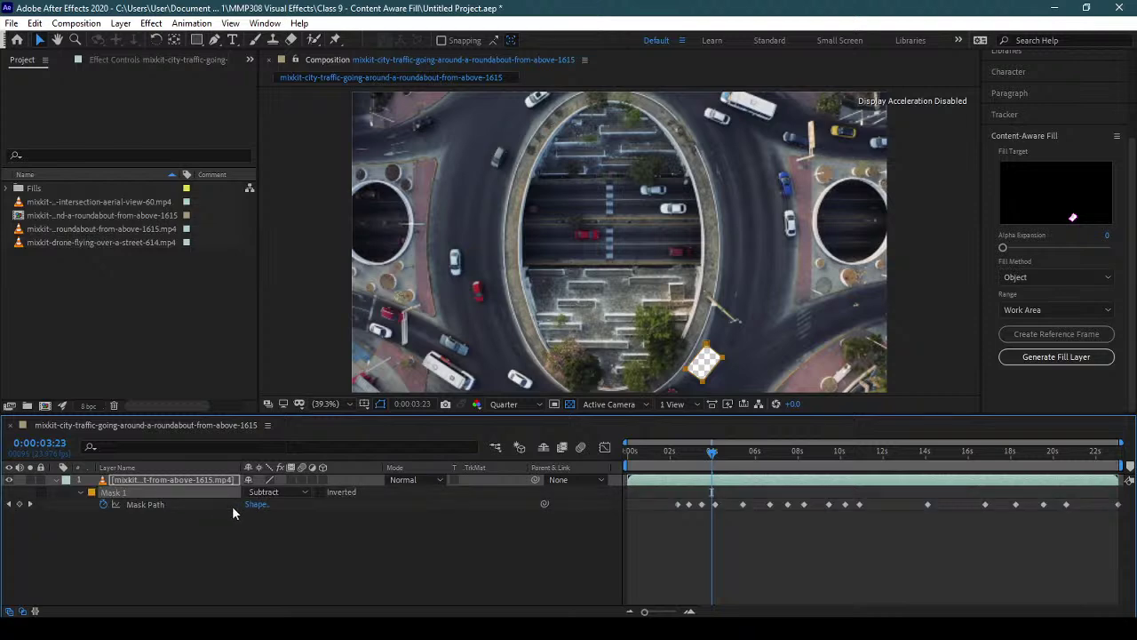
- Give Mask 1 a 10-pixel feather and return the playhead to the clip's start
key("f")
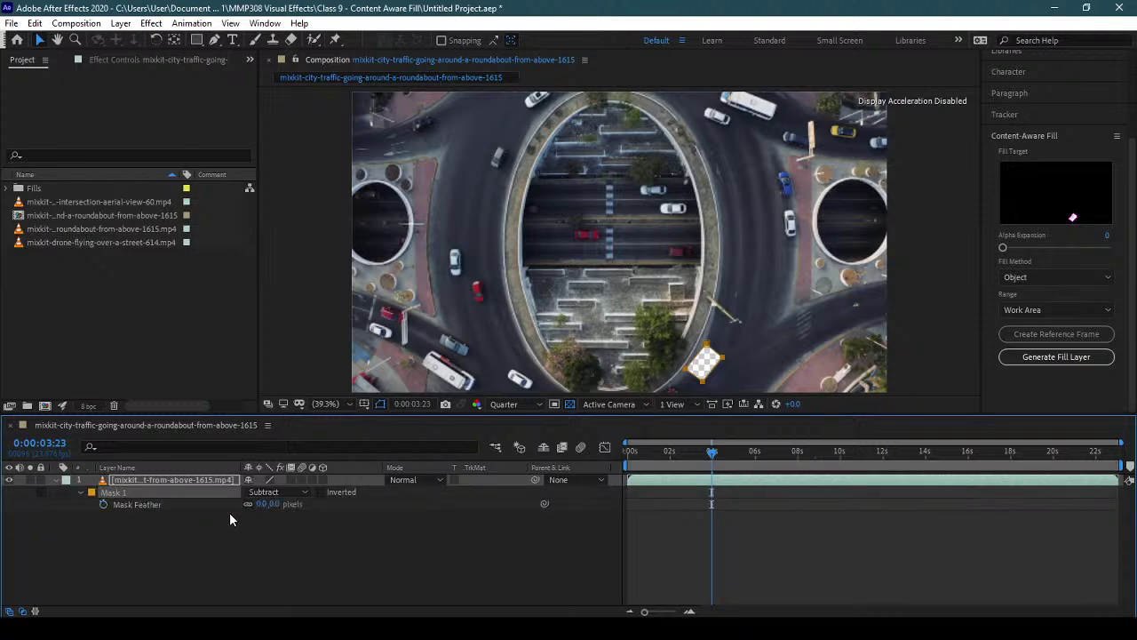
left_click(281, 504)
type("10")
key("Return")
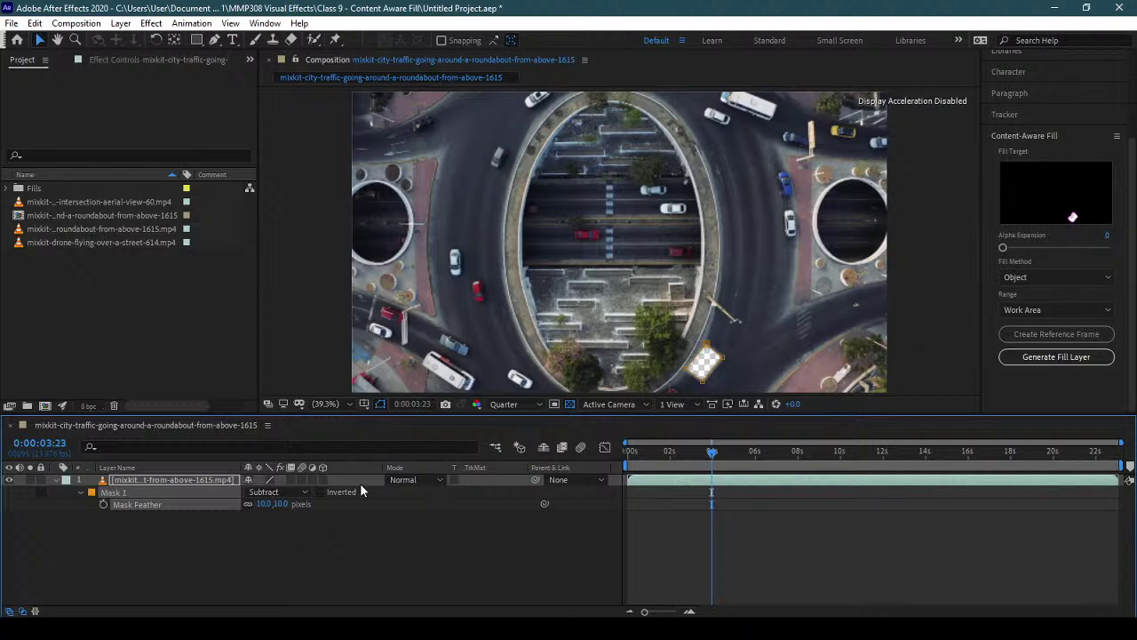
left_click_drag(671, 466, 613, 465)
- Preview the feathered mask, scrub to 0:00:06:10, and generate the Content-Aware Fill layer
key("space")
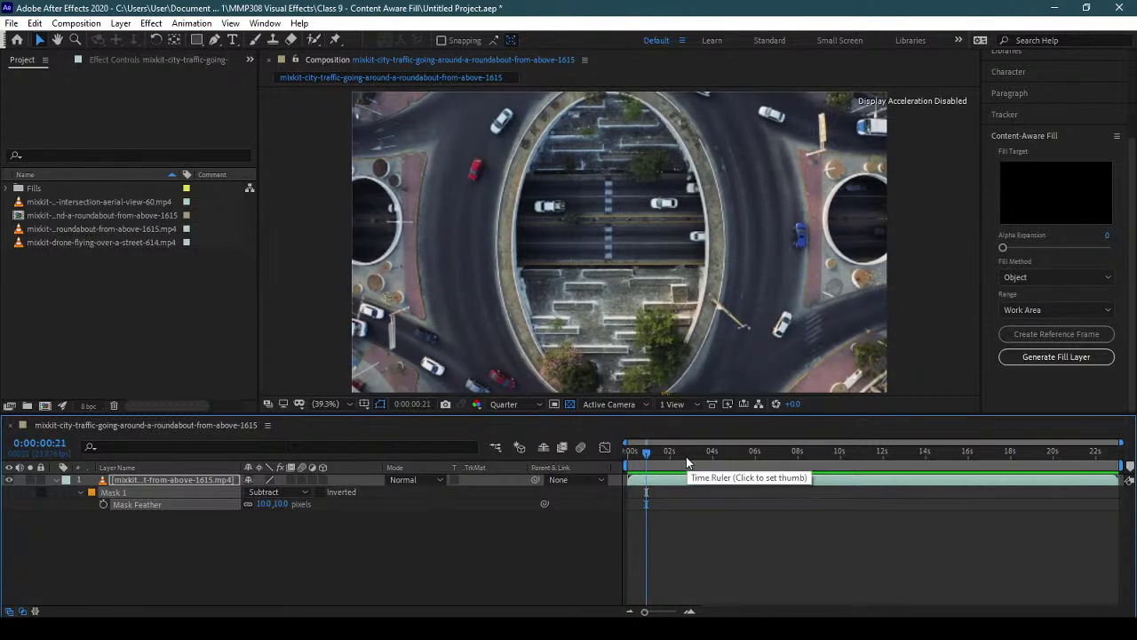
left_click(724, 458)
left_click_drag(733, 462, 764, 459)
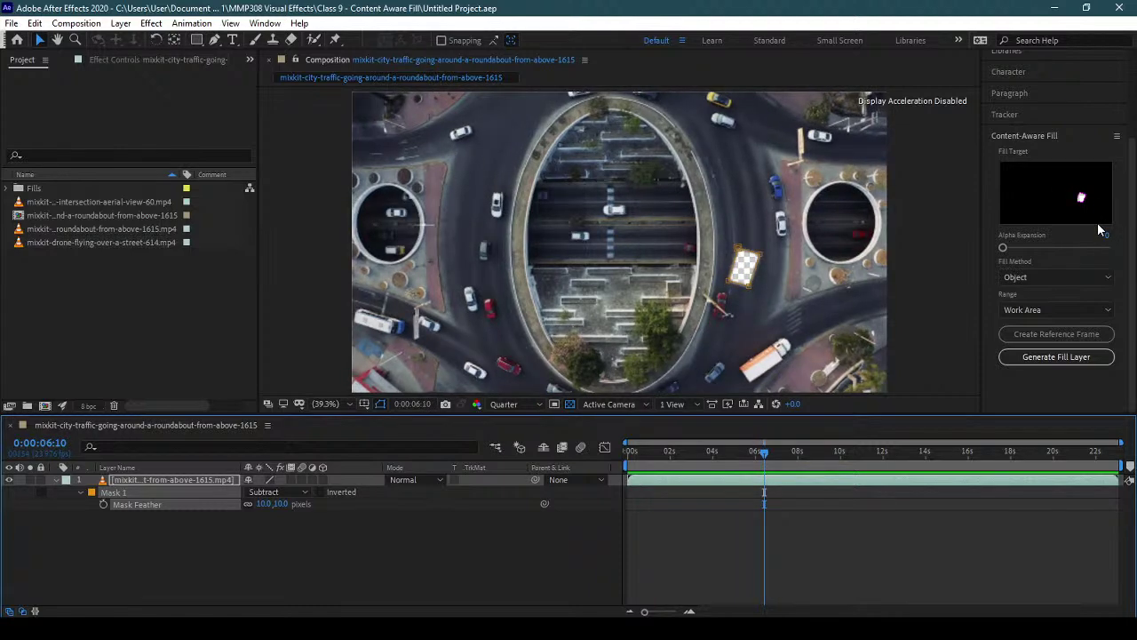
left_click(1041, 360)
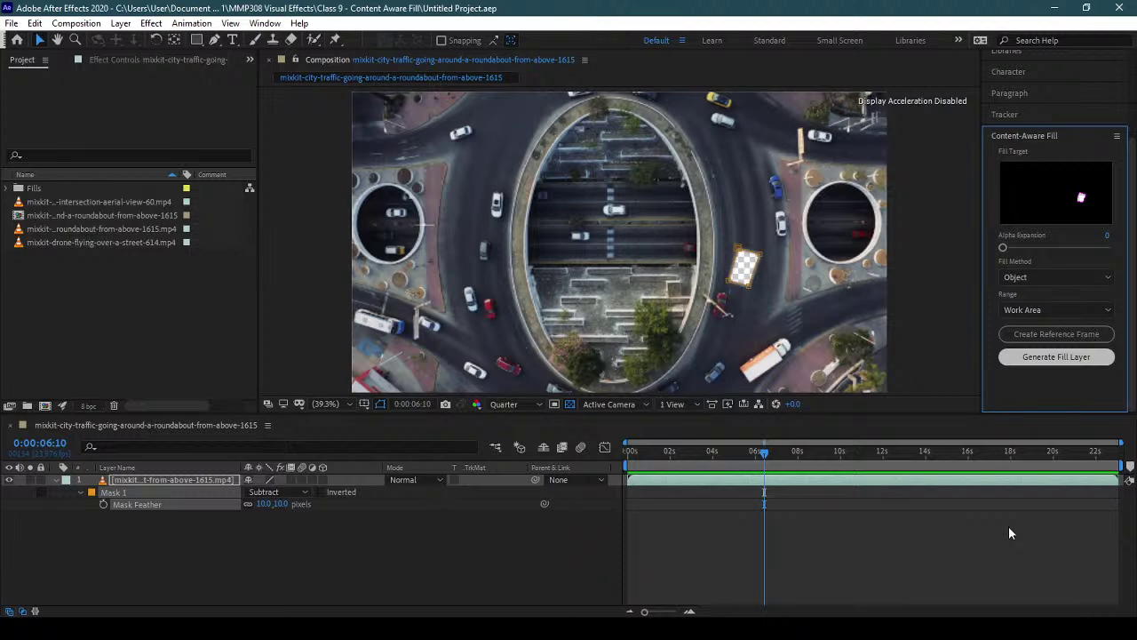